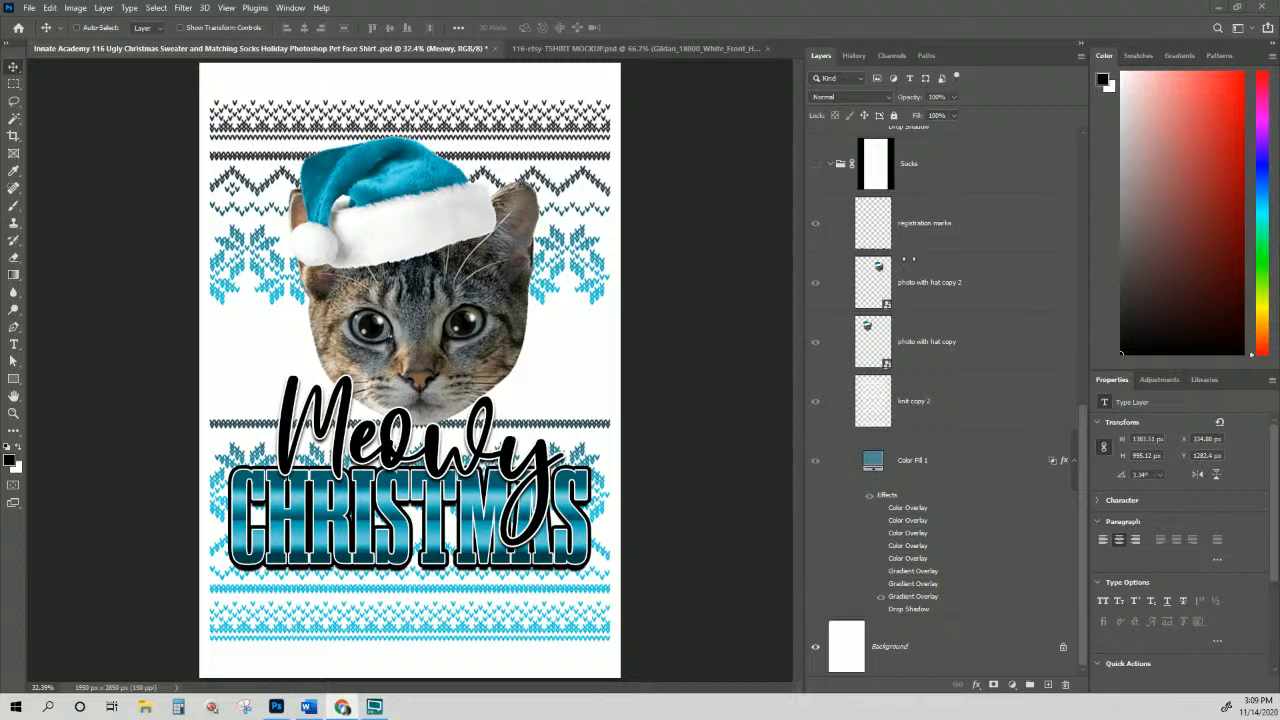
# Step: Hide the Sweater group and show the Socks group's two cat-face teal knit design
pyautogui.scroll(10, 910, 259)
pyautogui.scroll(2, 910, 259)
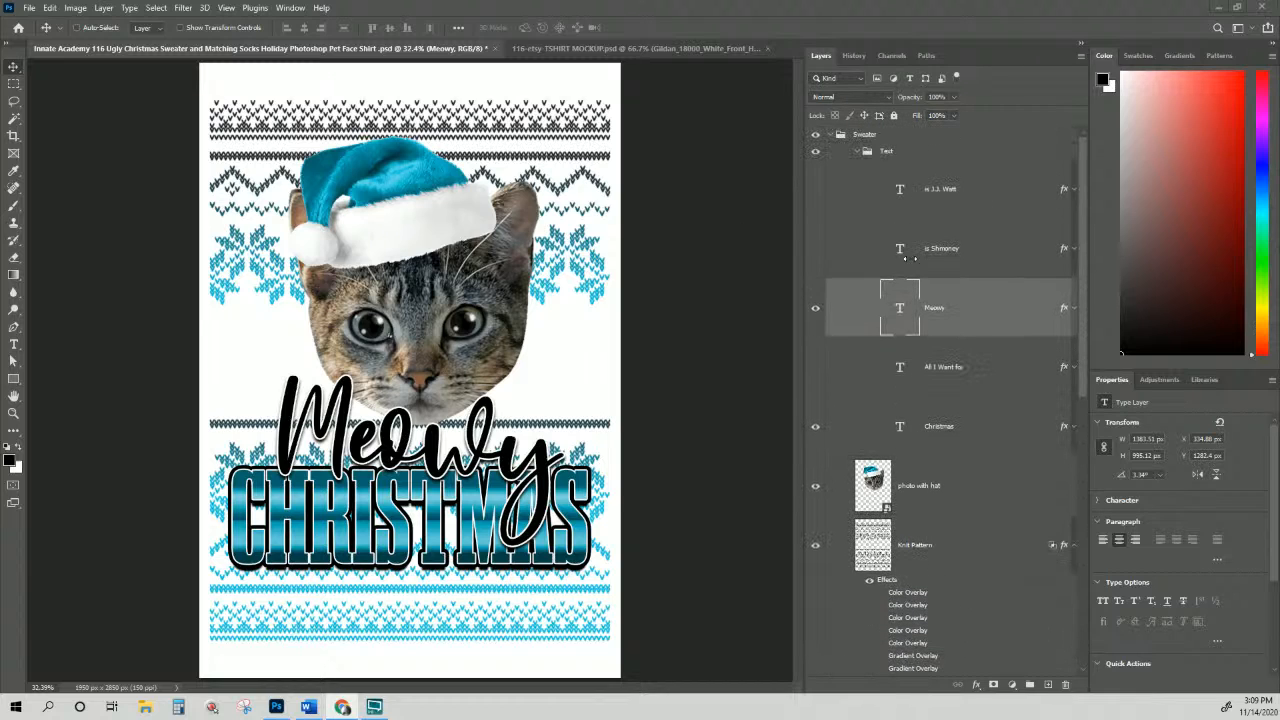
pyautogui.click(815, 134)
pyautogui.scroll(-3, 823, 453)
pyautogui.scroll(-3, 823, 453)
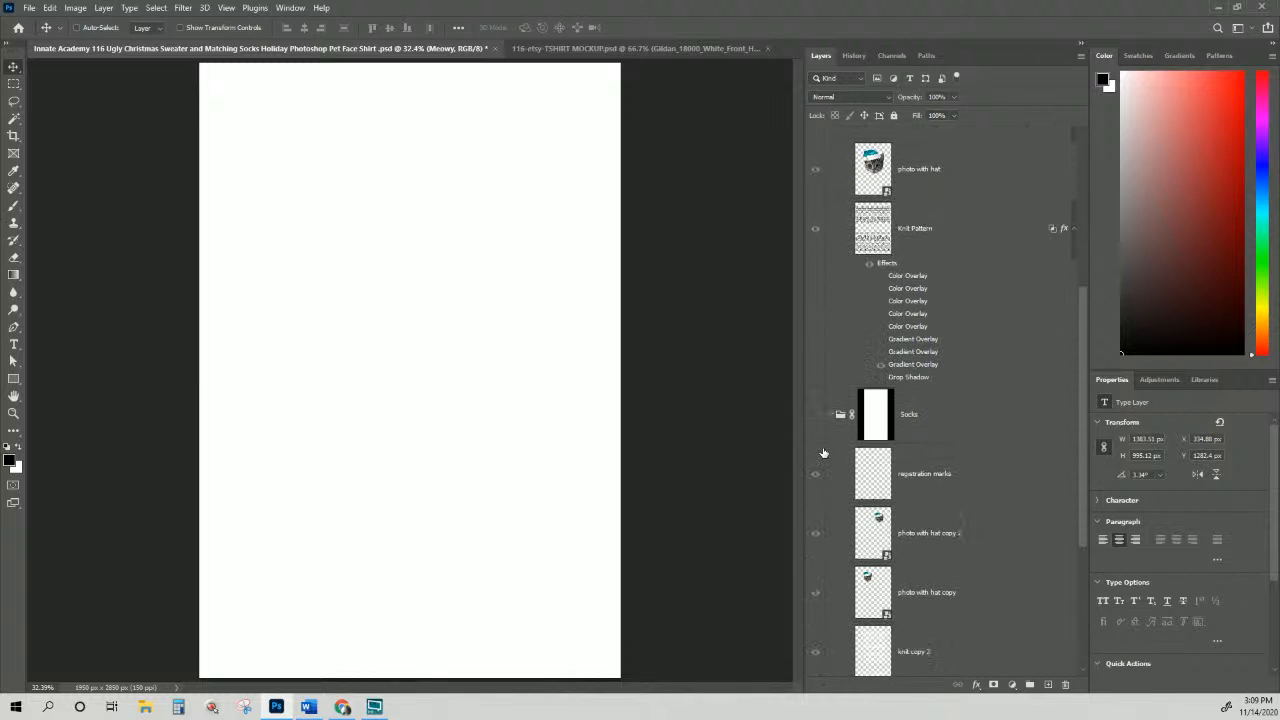
pyautogui.click(815, 414)
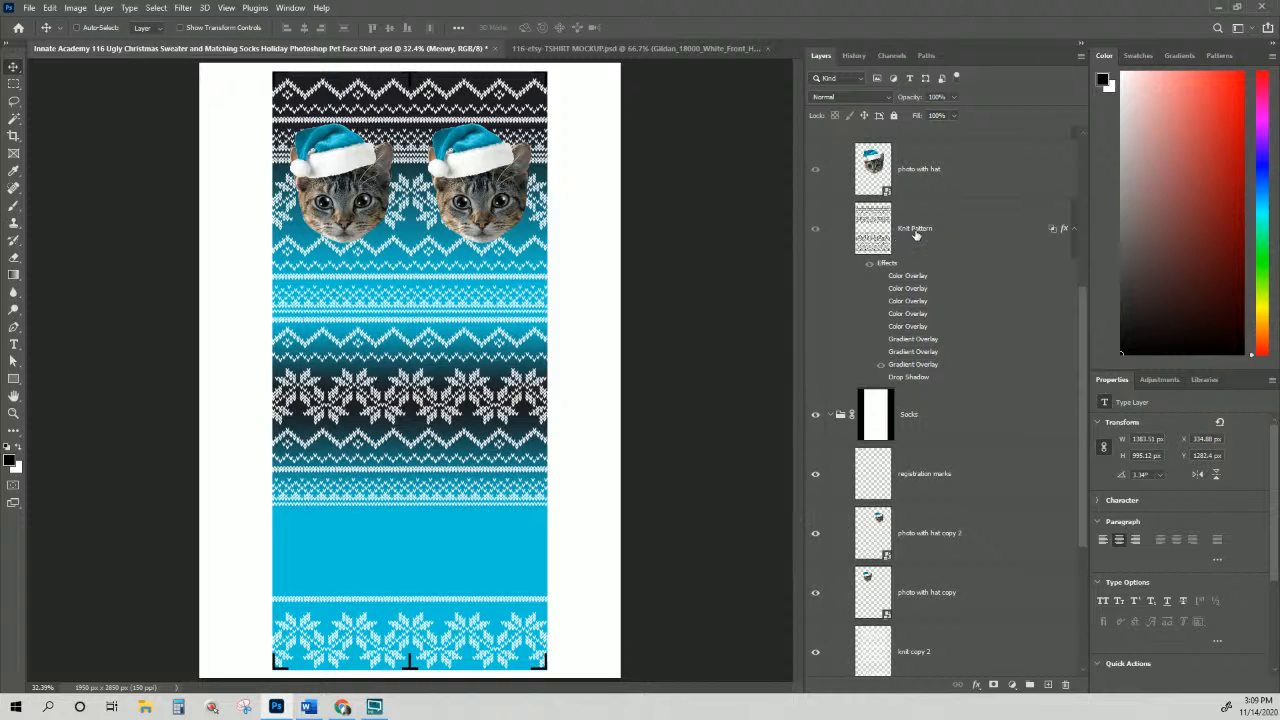
pyautogui.scroll(2, 952, 449)
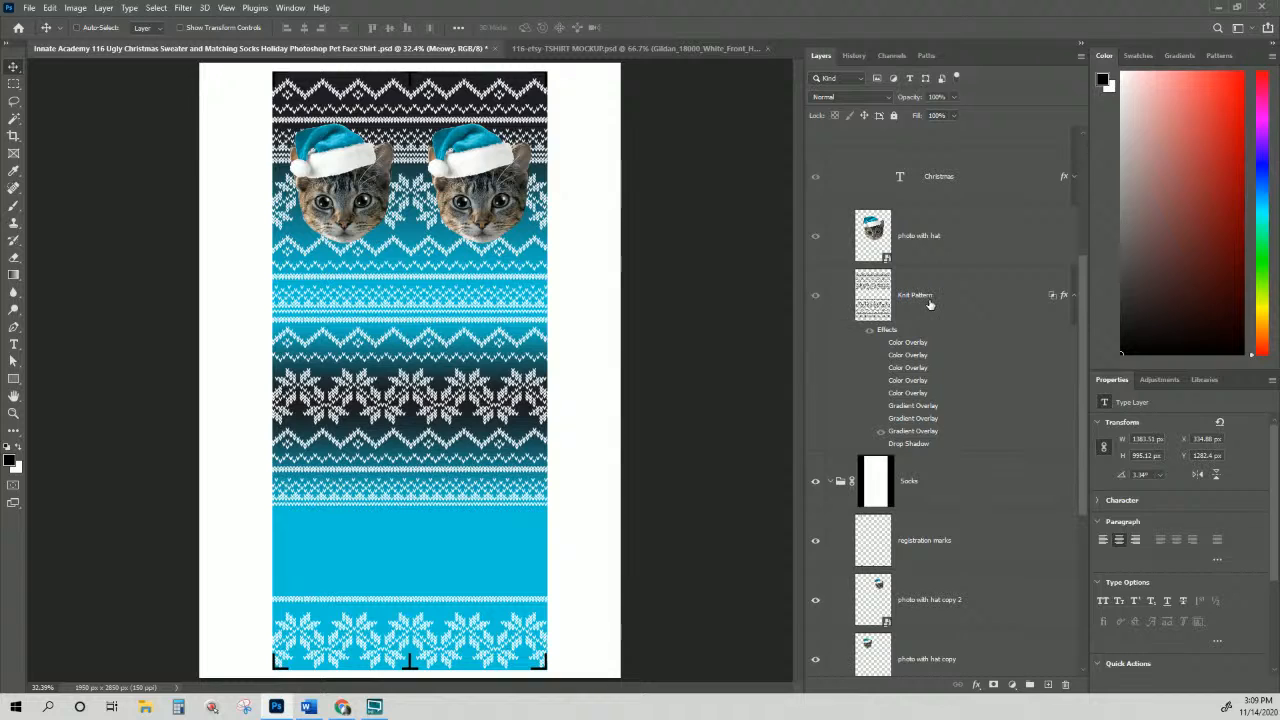
pyautogui.scroll(2, 930, 303)
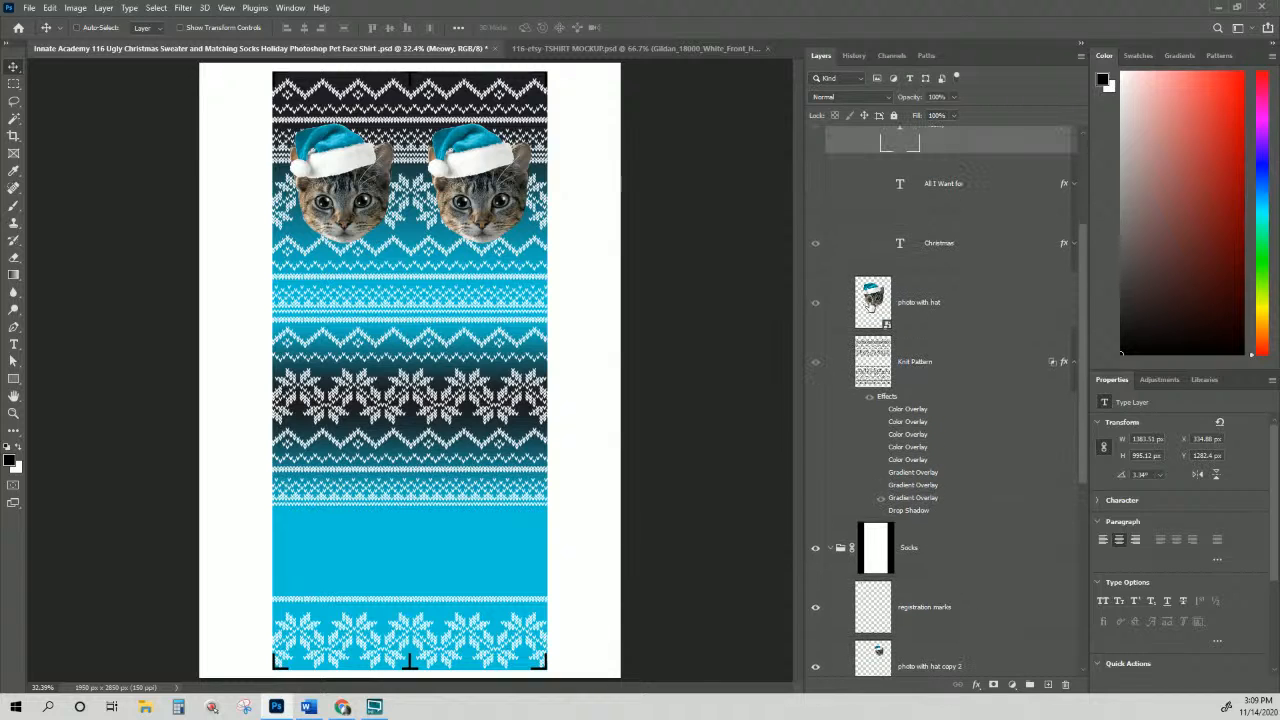
pyautogui.scroll(-10, 870, 305)
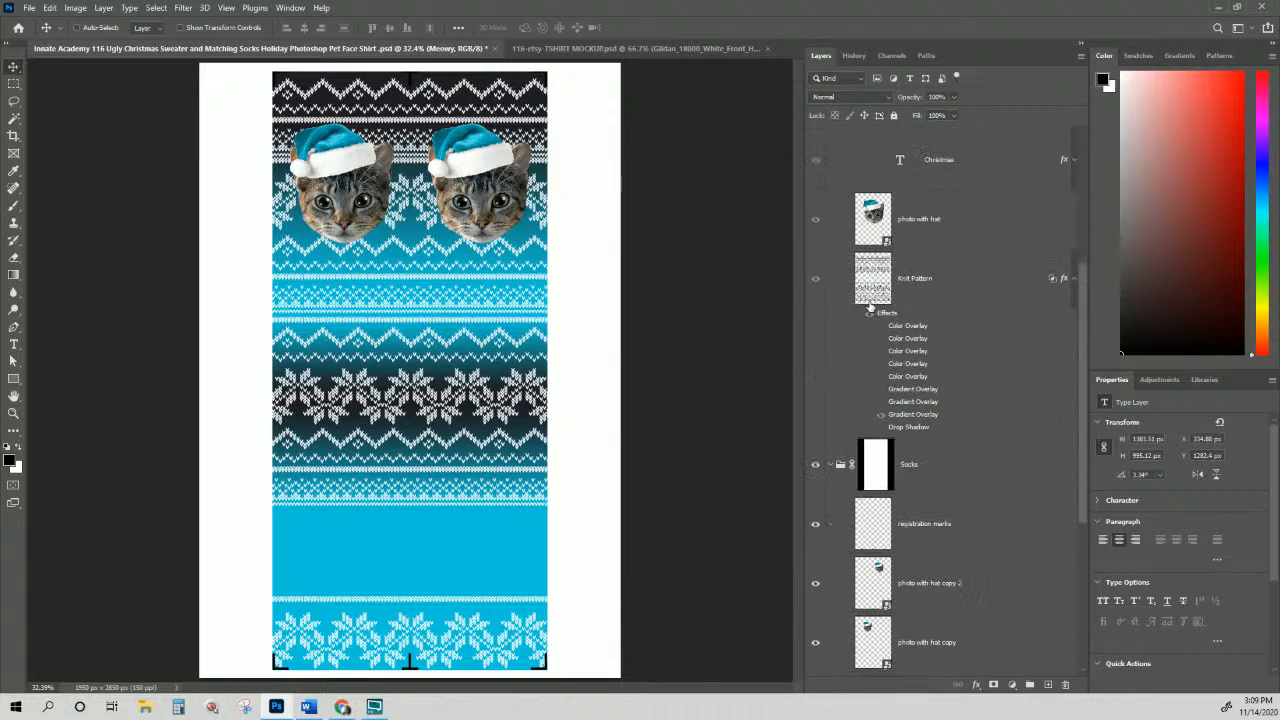
pyautogui.scroll(-2, 870, 305)
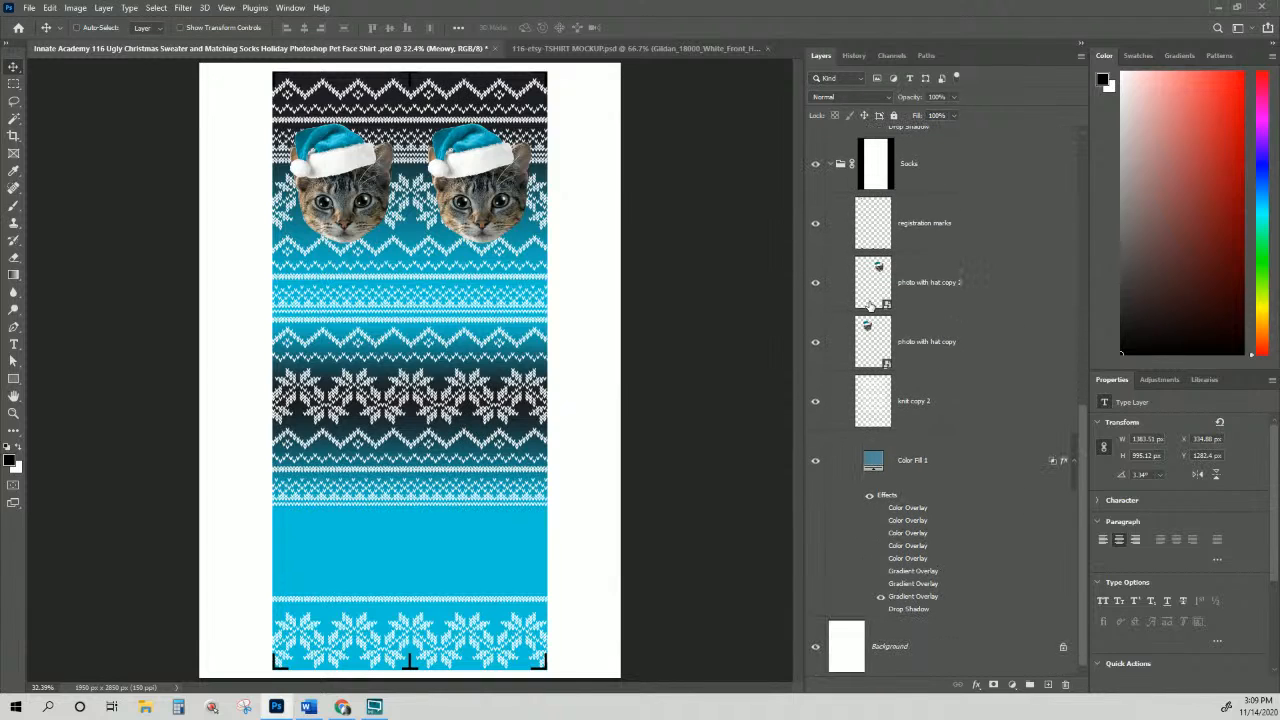
pyautogui.scroll(6, 870, 305)
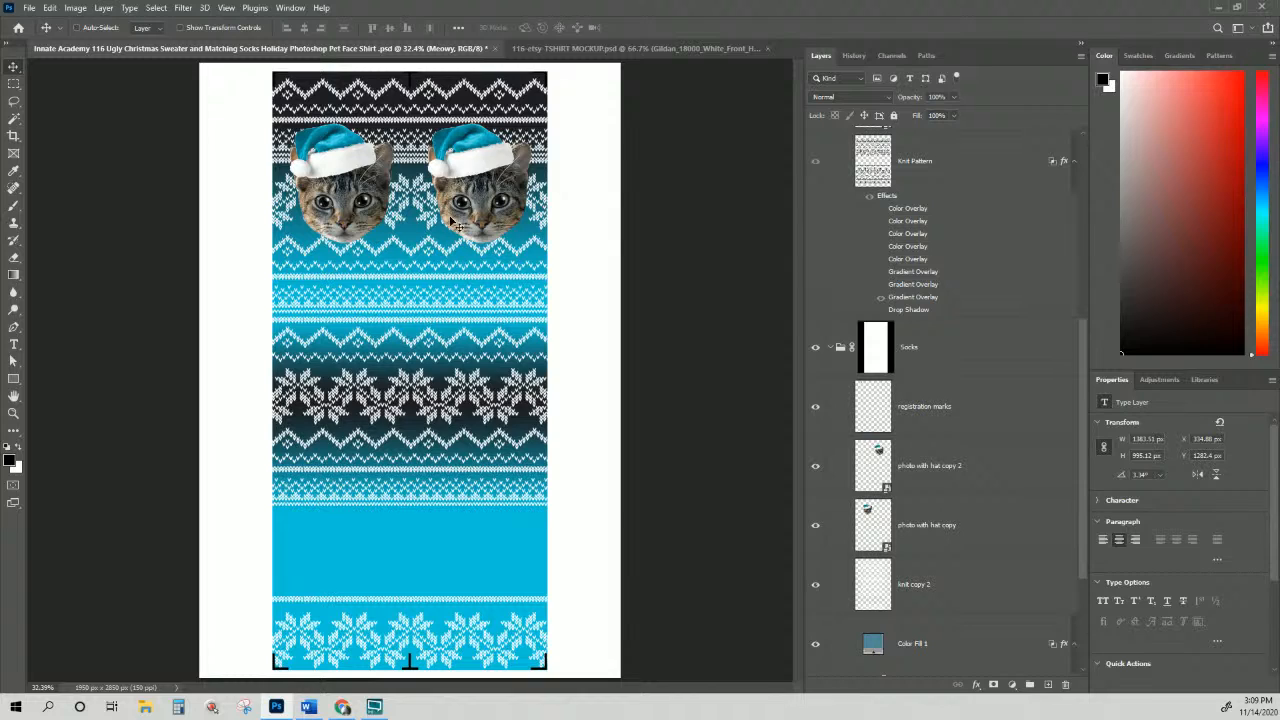
pyautogui.scroll(-2, 892, 356)
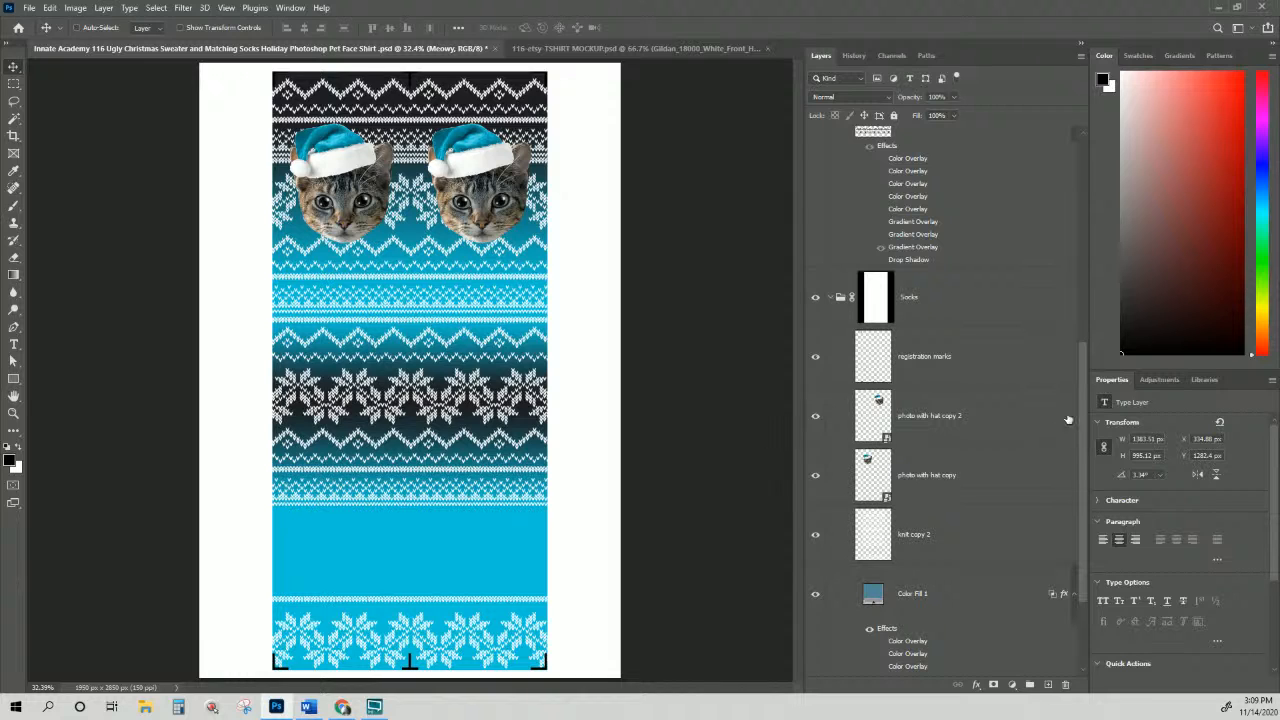
pyautogui.moveTo(1084, 436); pyautogui.dragTo(1062, 190)
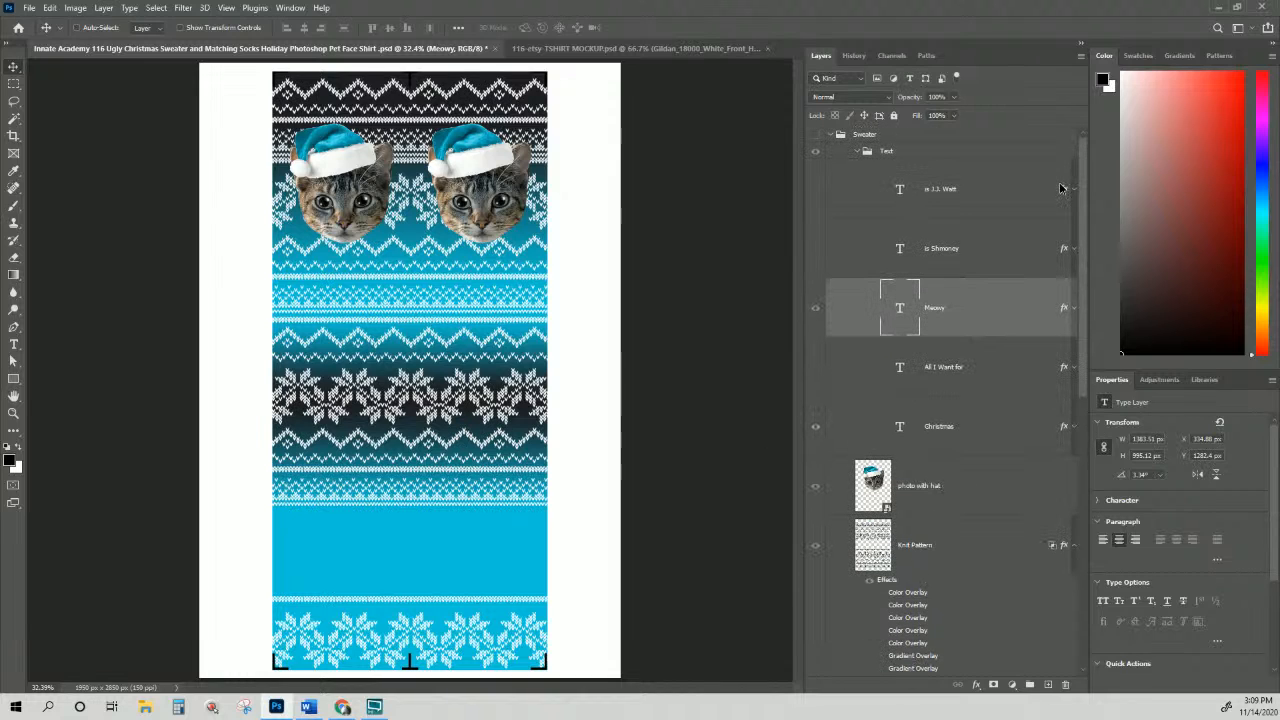
# Step: Show the Sweater group, collapse both groups, and hide the Socks group
pyautogui.click(830, 135)
pyautogui.click(815, 134)
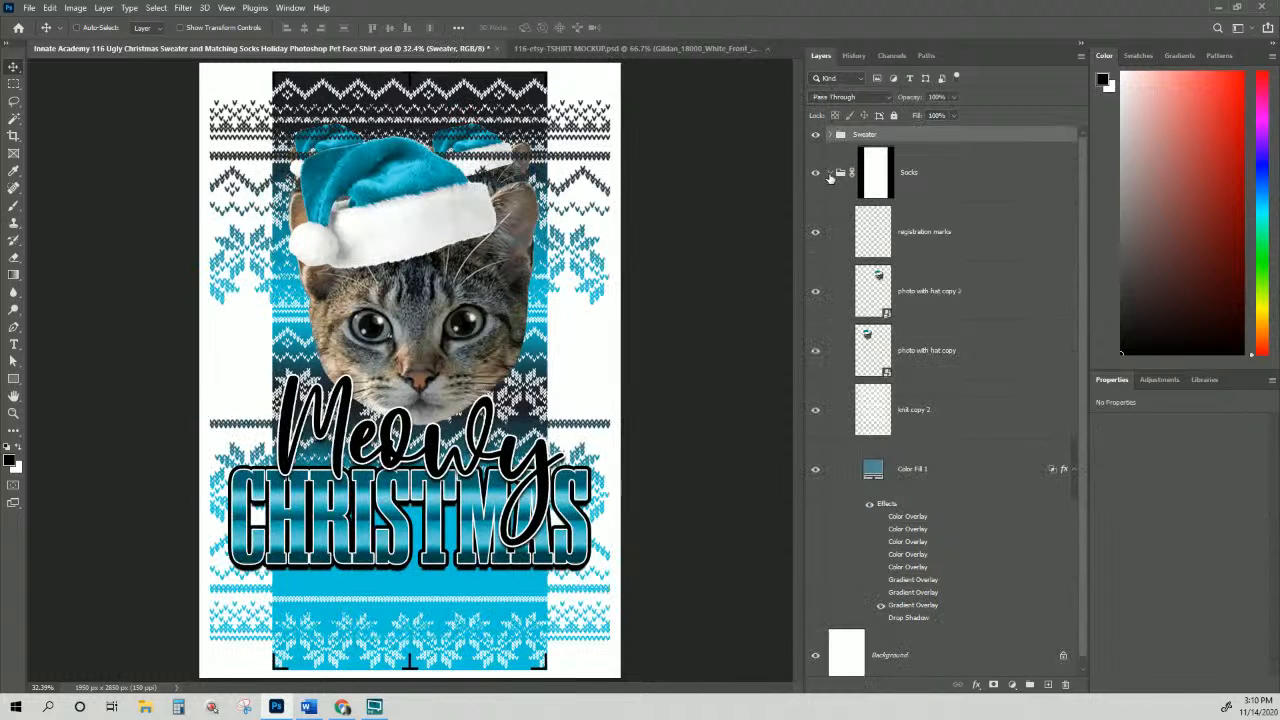
pyautogui.click(829, 173)
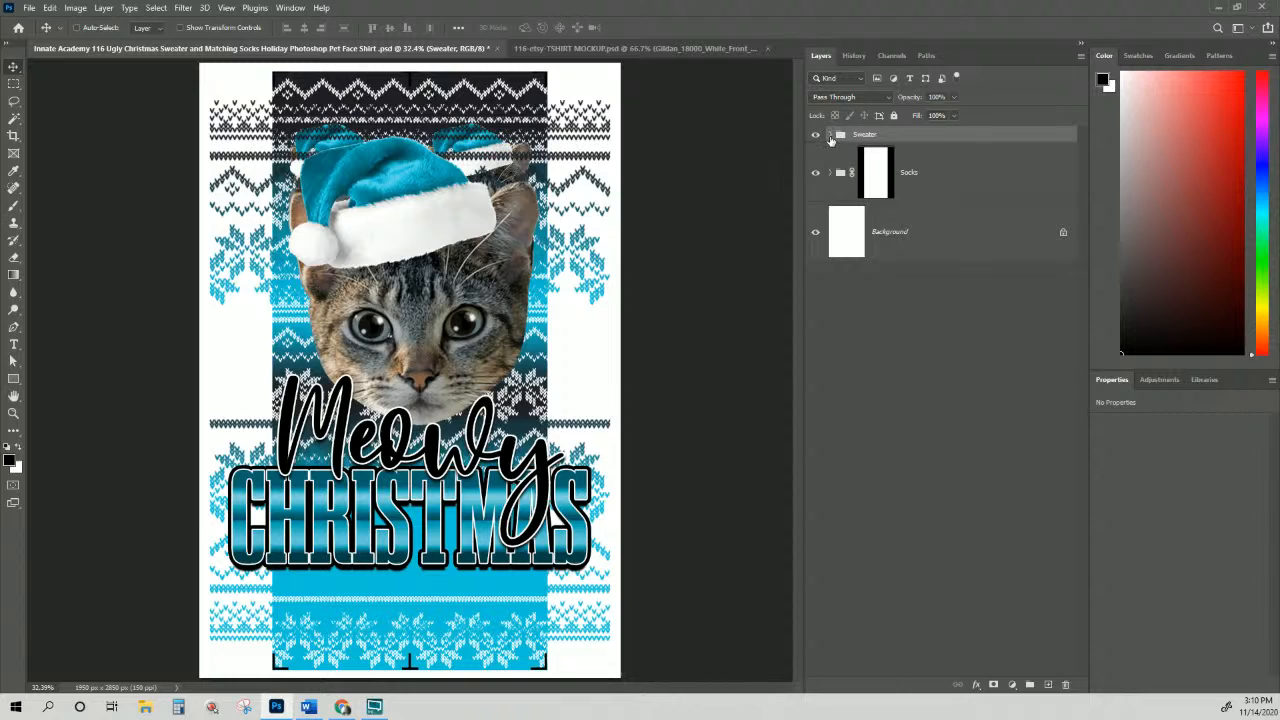
pyautogui.click(829, 135)
pyautogui.click(829, 137)
pyautogui.click(815, 175)
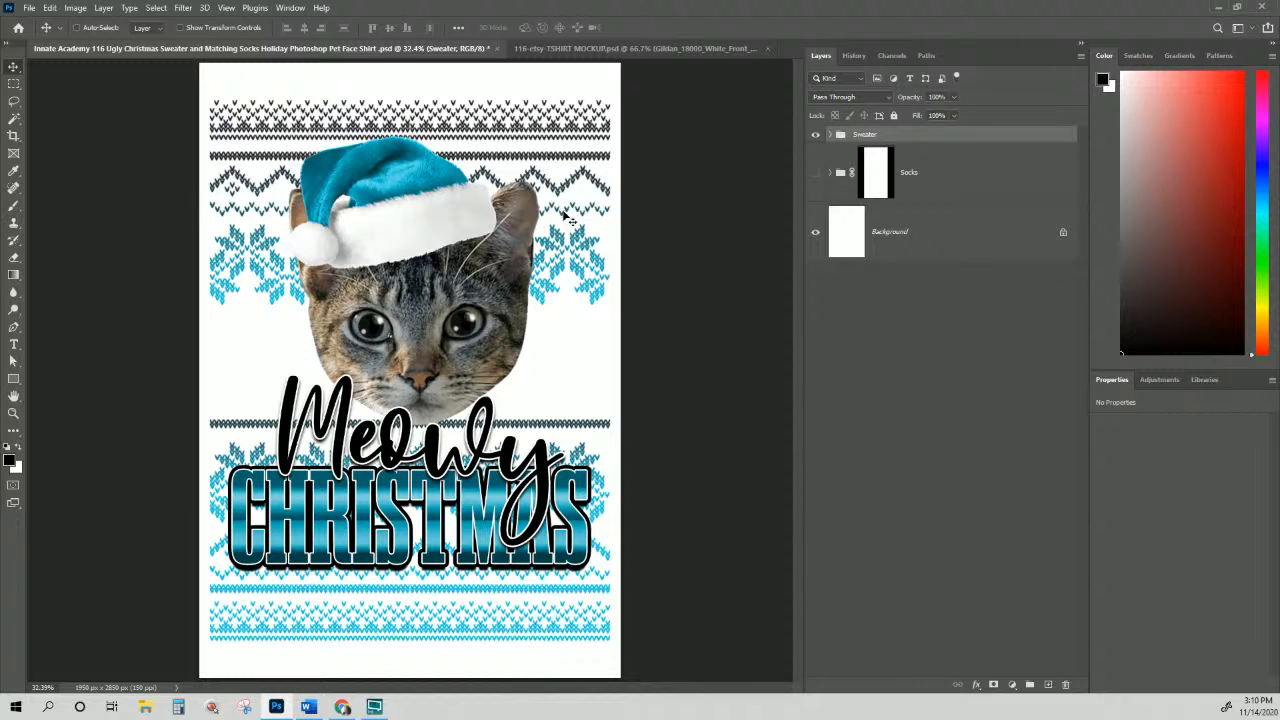
# Step: Check the white sweatshirt mockup, then select the photo with hat layer inside the Sweater group
pyautogui.click(535, 49)
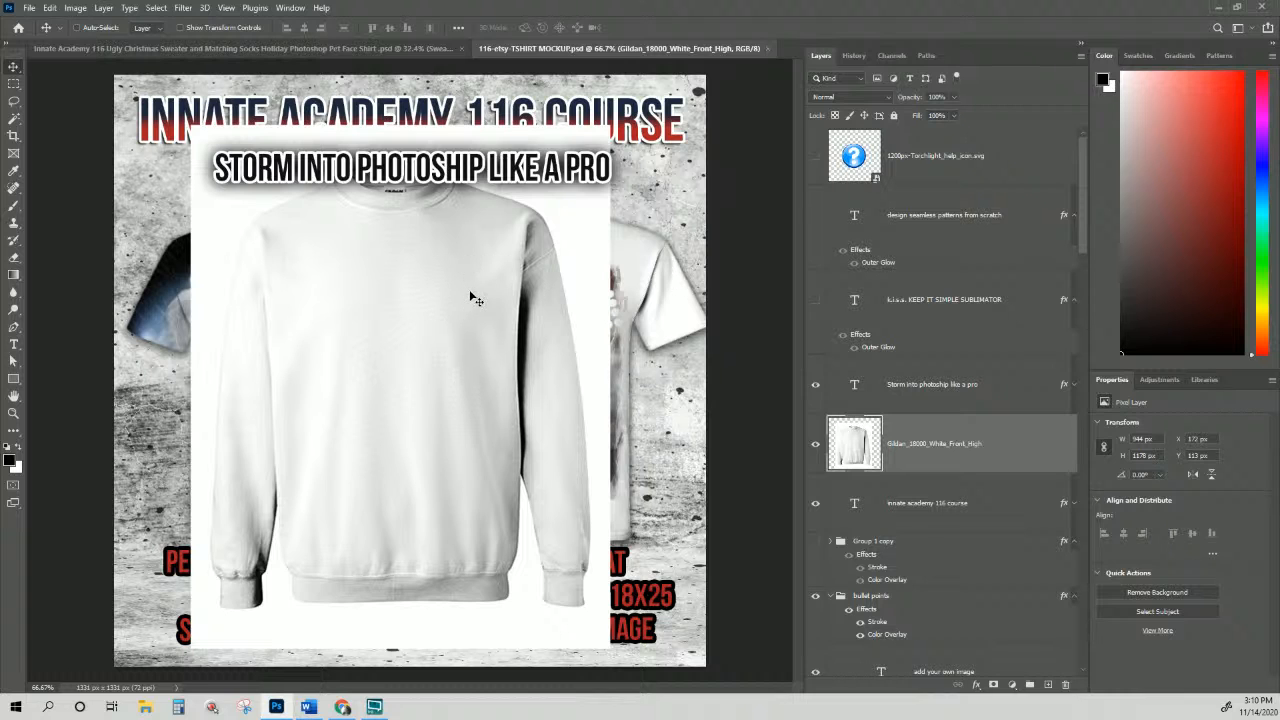
pyautogui.click(341, 50)
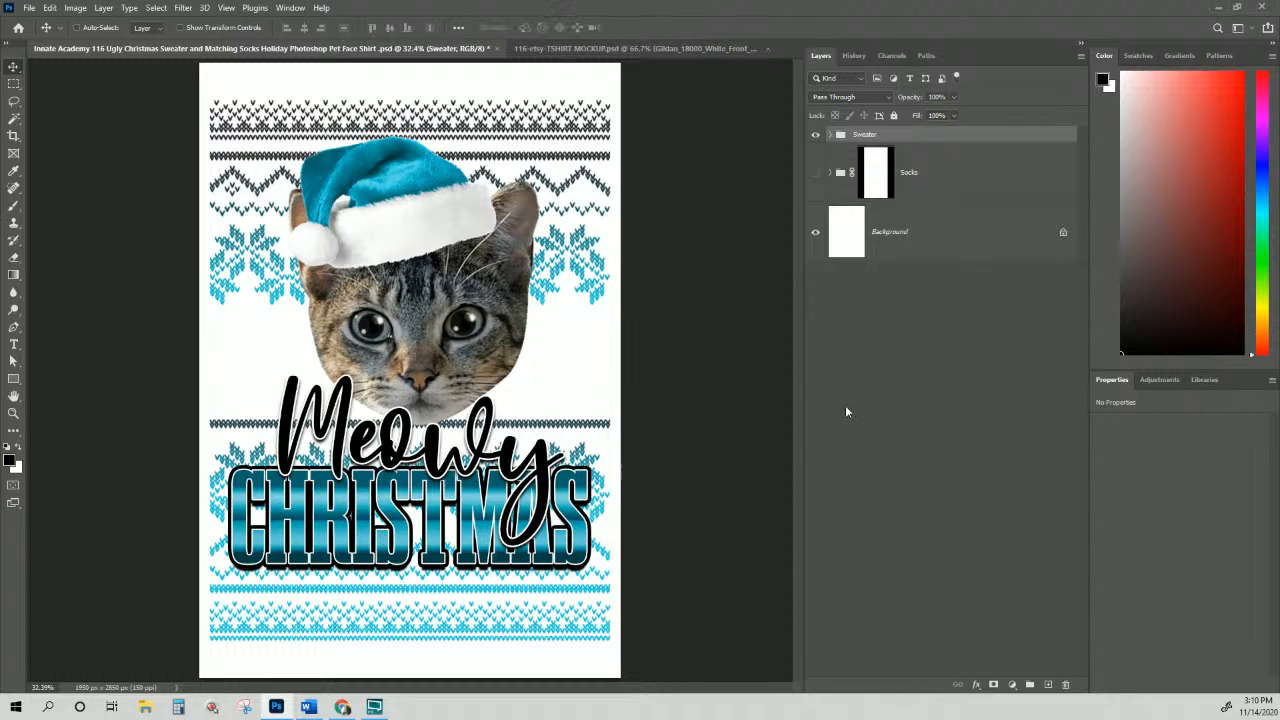
pyautogui.click(916, 174)
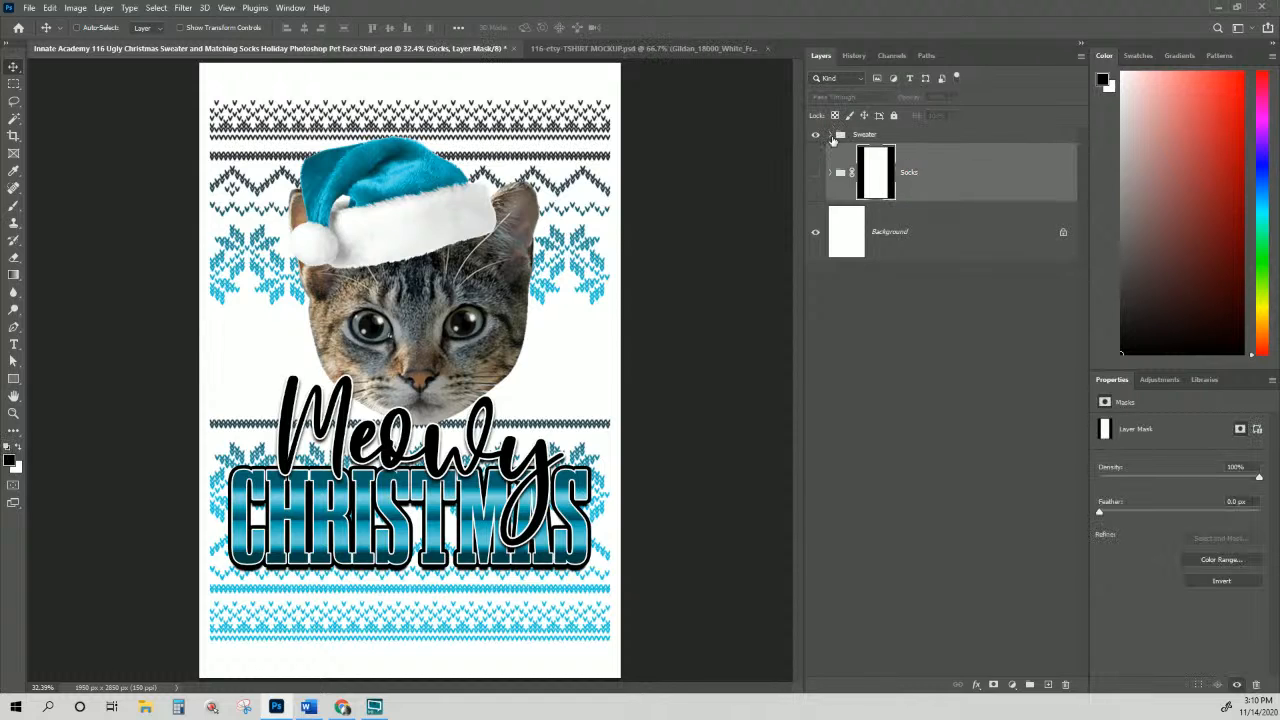
pyautogui.click(830, 135)
pyautogui.scroll(-2, 875, 263)
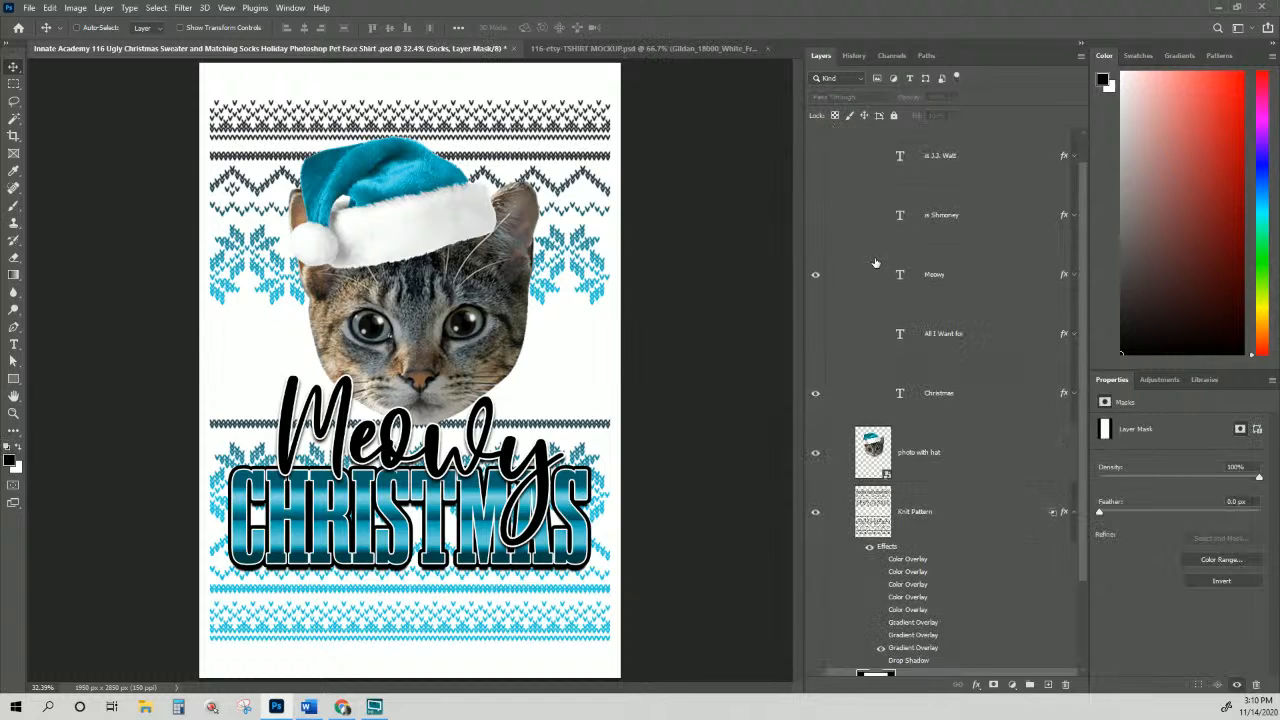
pyautogui.scroll(-2, 875, 263)
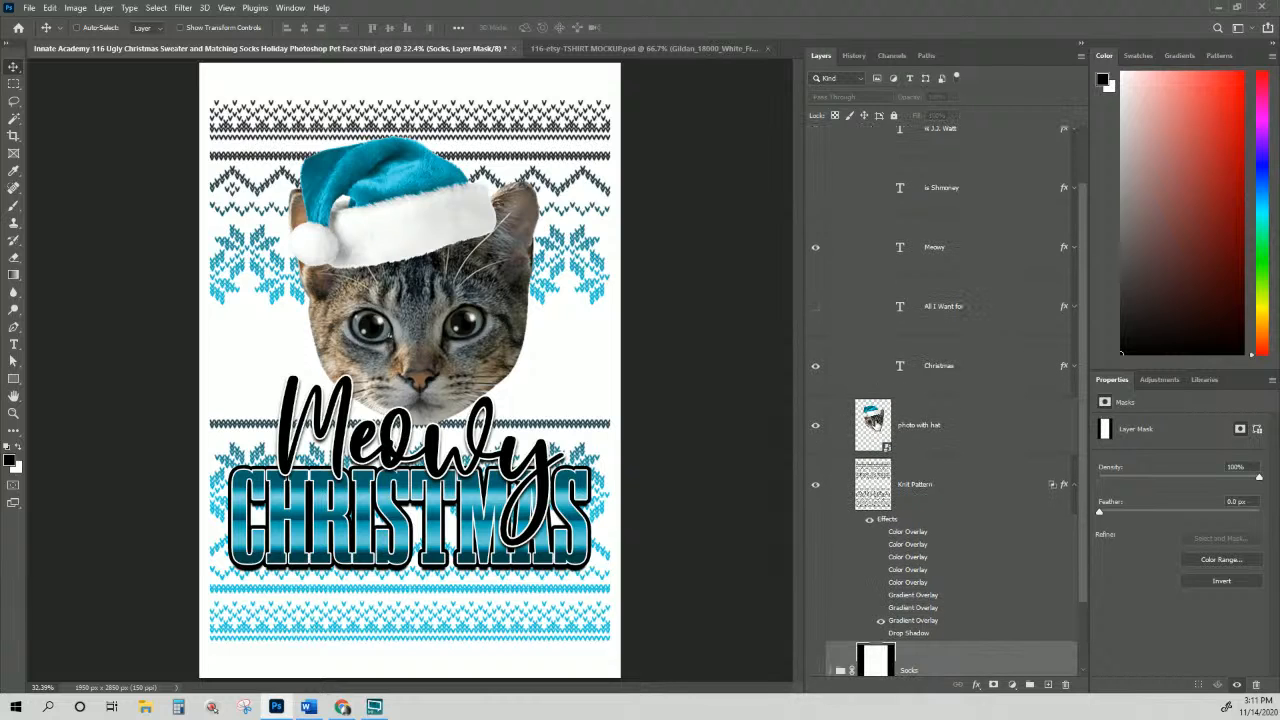
pyautogui.click(874, 421)
# Step: Open the photo with hat smart object, show the portrait with its vector mask disabled, and hide Santa Hat Change Colors
pyautogui.doubleClick(874, 421)
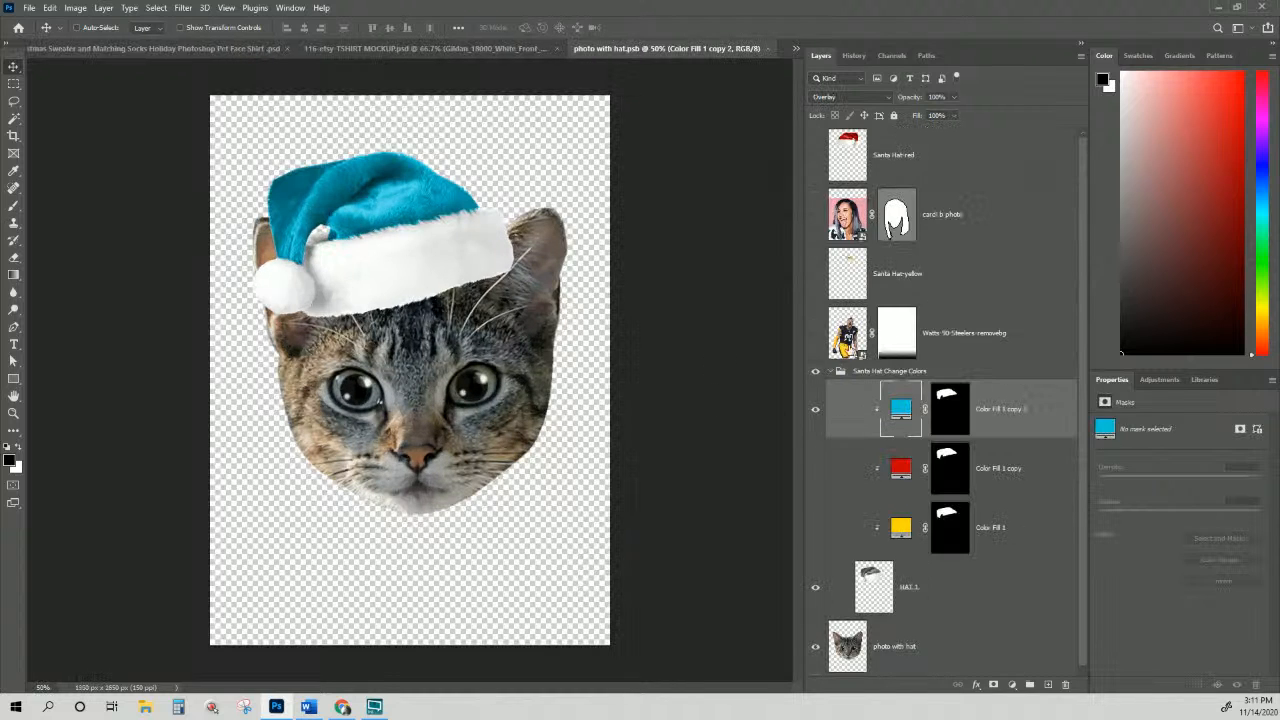
pyautogui.click(815, 214)
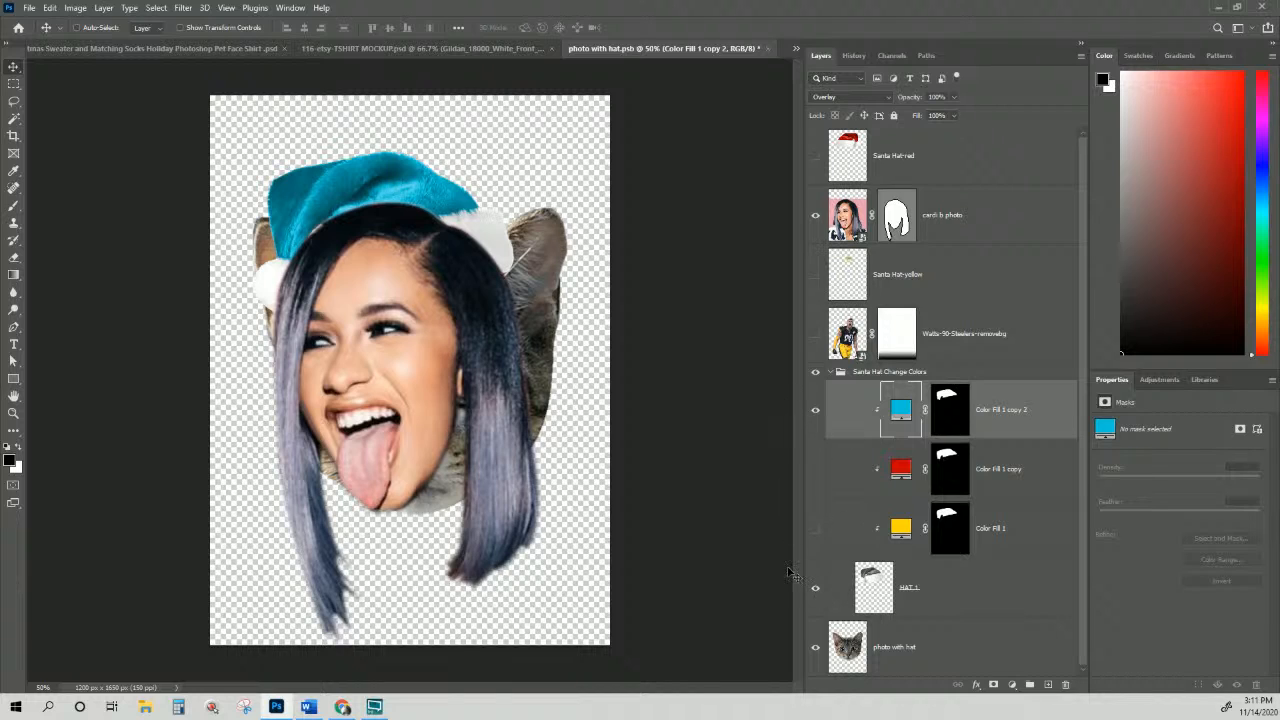
pyautogui.click(817, 374)
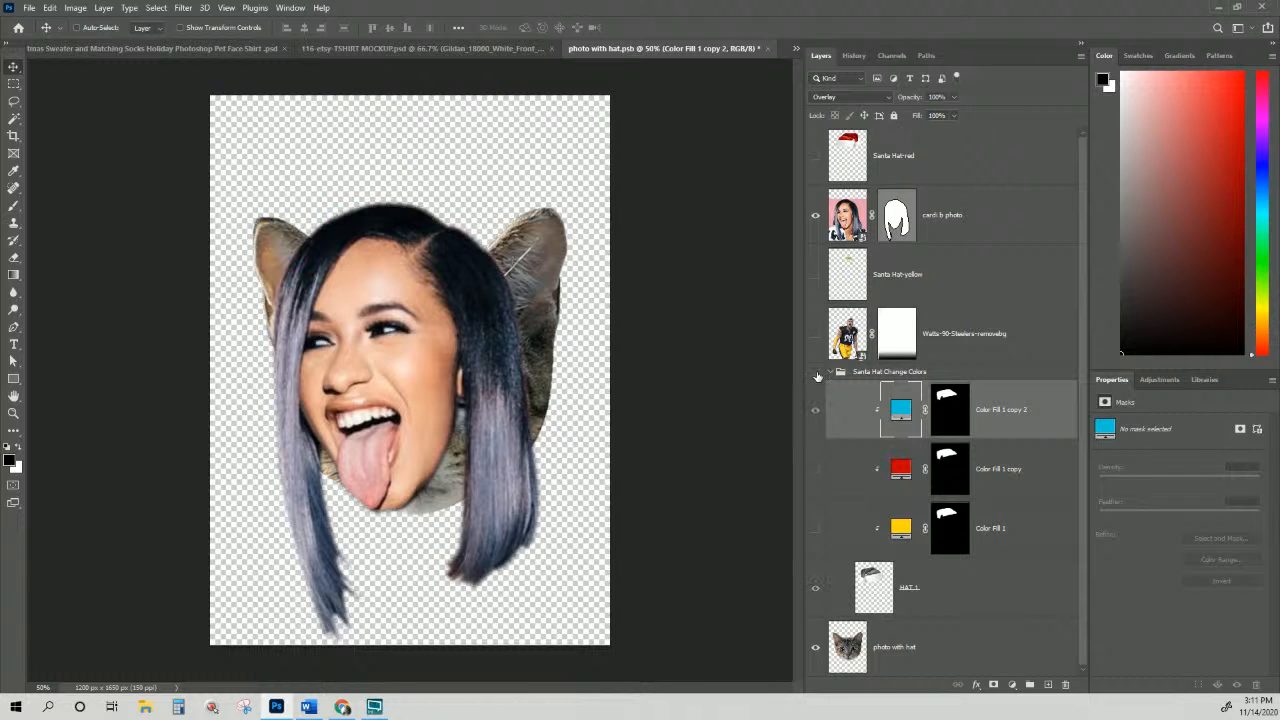
pyautogui.click(848, 226)
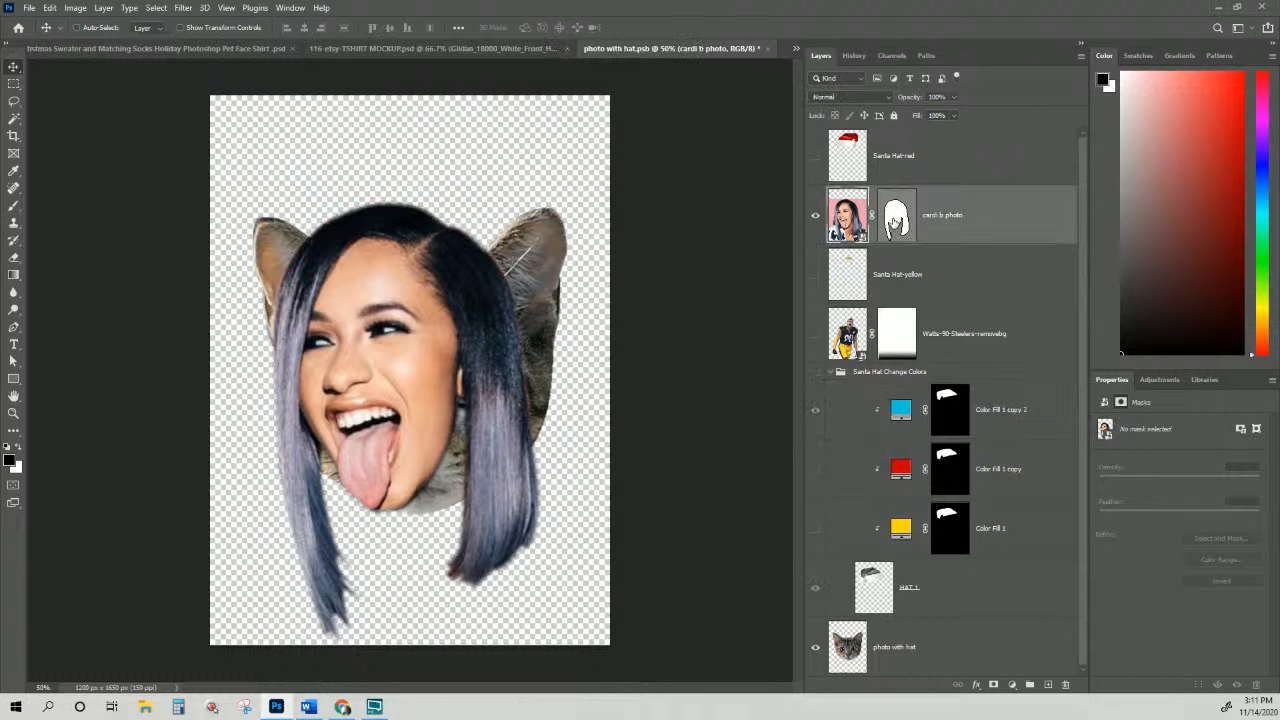
pyautogui.rightClick(898, 222)
pyautogui.click(940, 226)
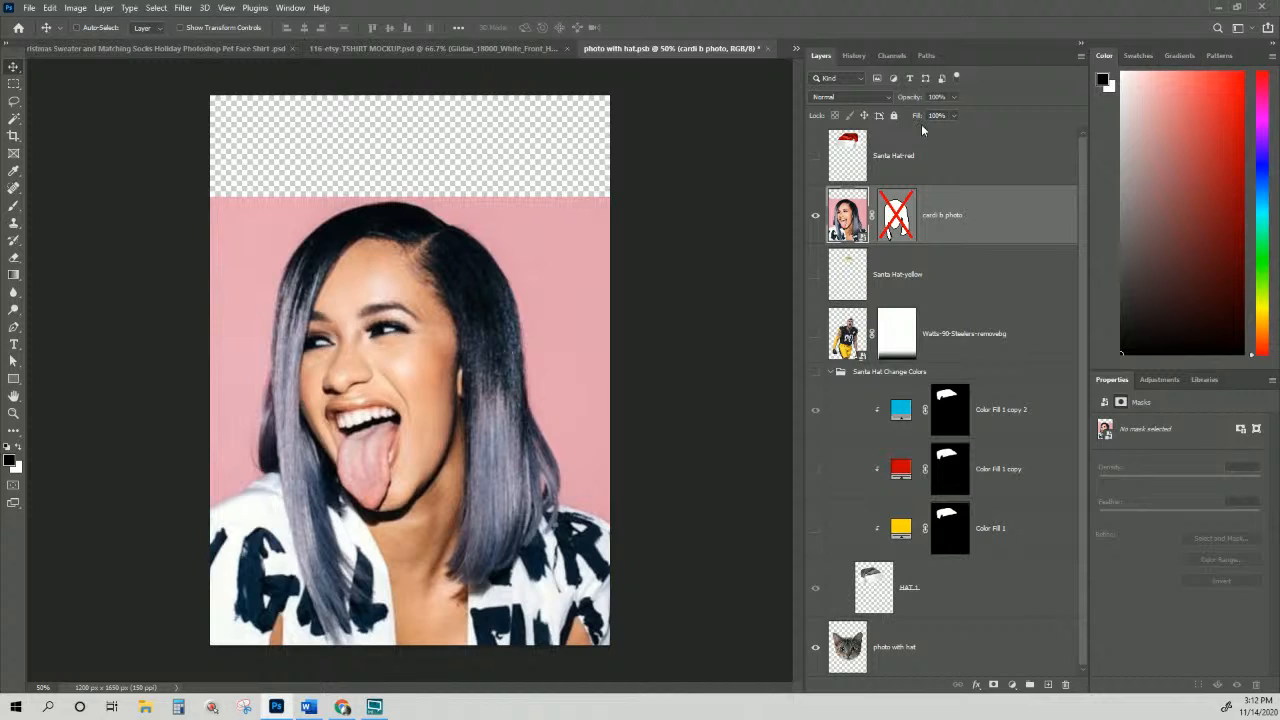
# Step: Re-enable the portrait's vector mask and adjust its path with Direct Selection around the face and hair
pyautogui.click(966, 213)
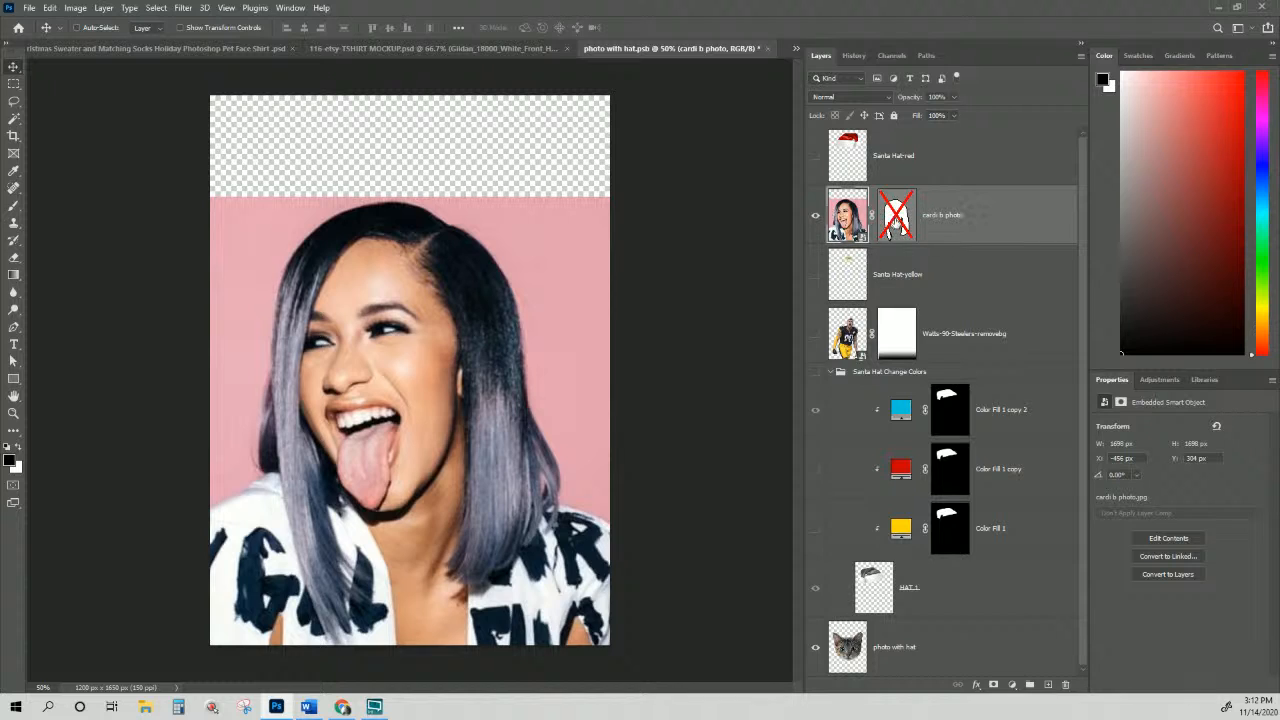
pyautogui.click(897, 226)
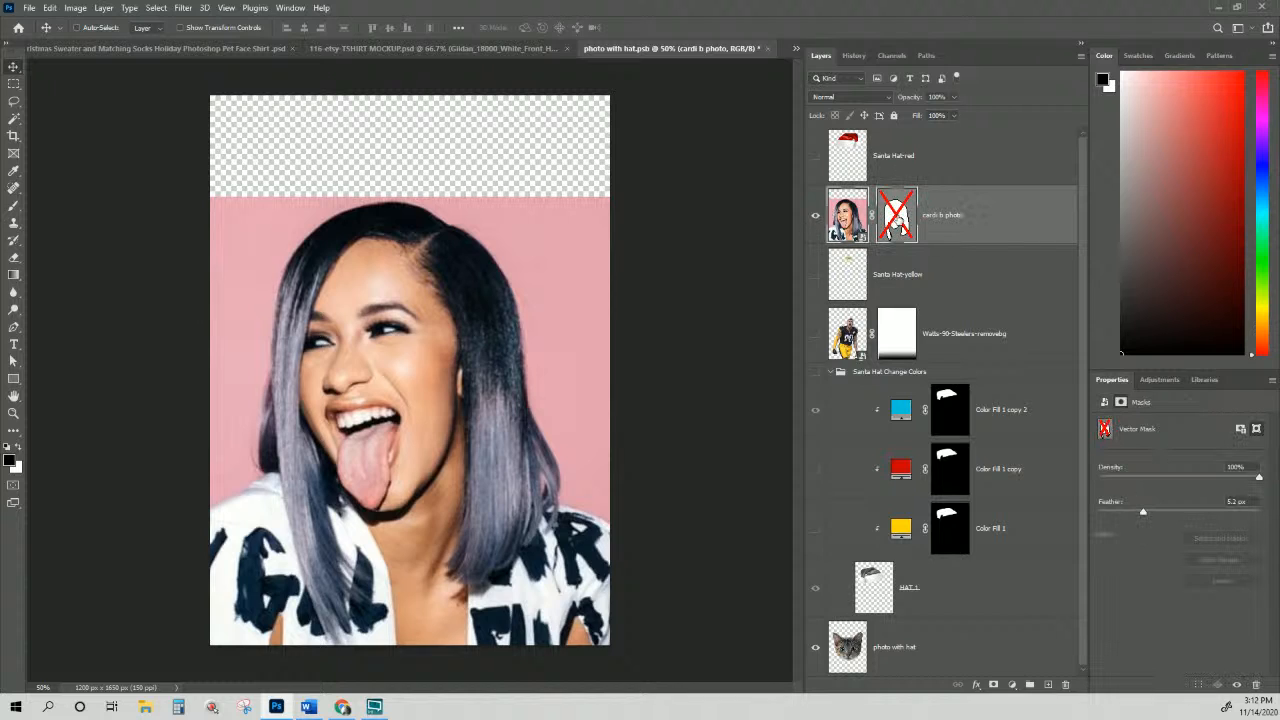
pyautogui.rightClick(898, 220)
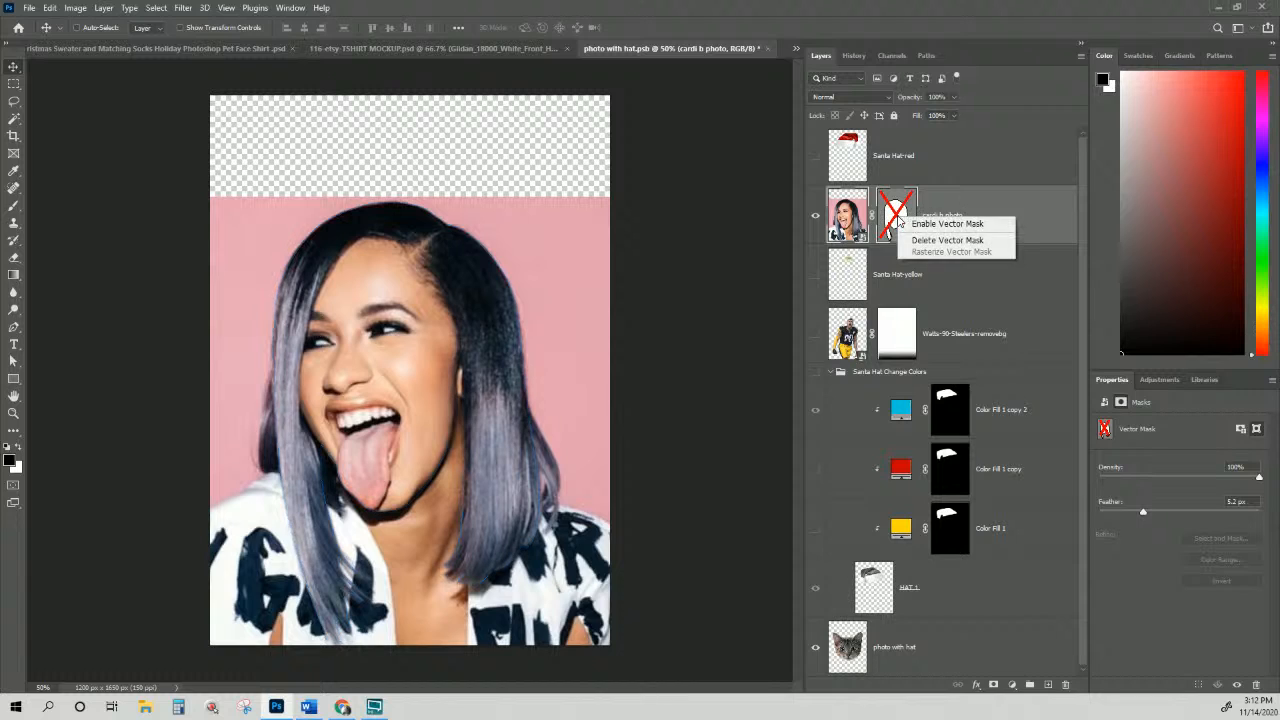
pyautogui.click(914, 224)
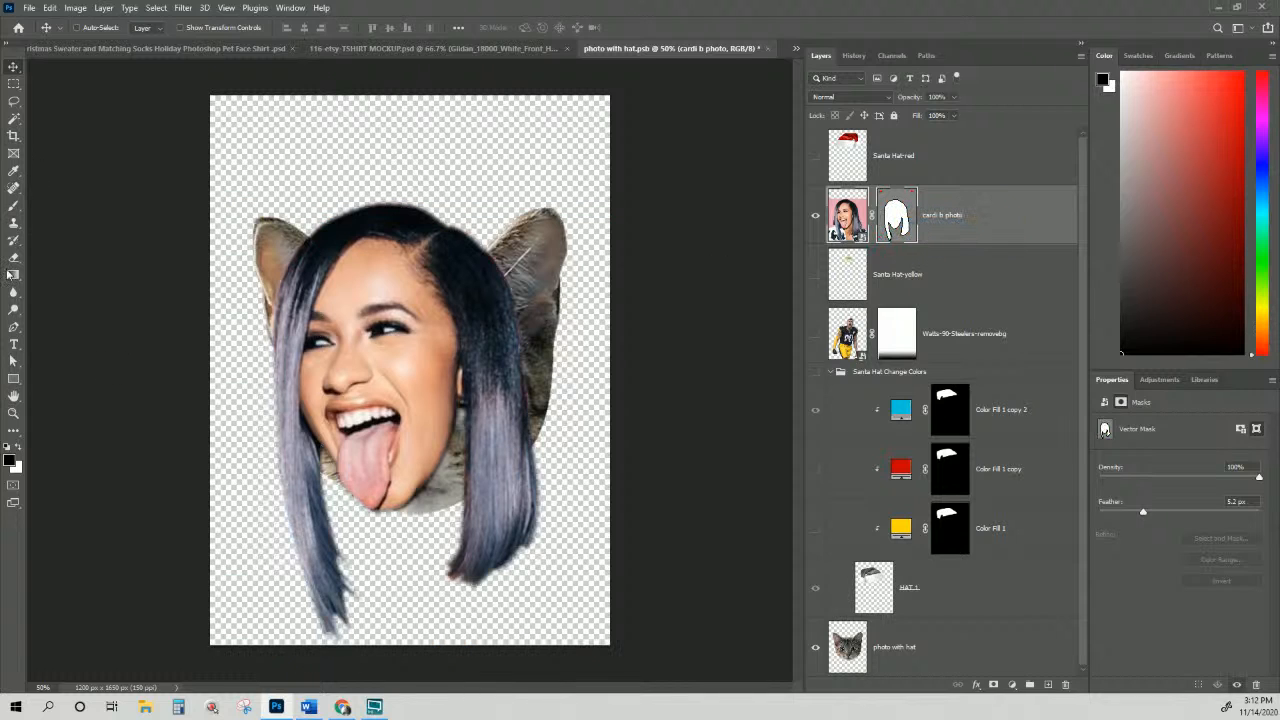
pyautogui.click(14, 362)
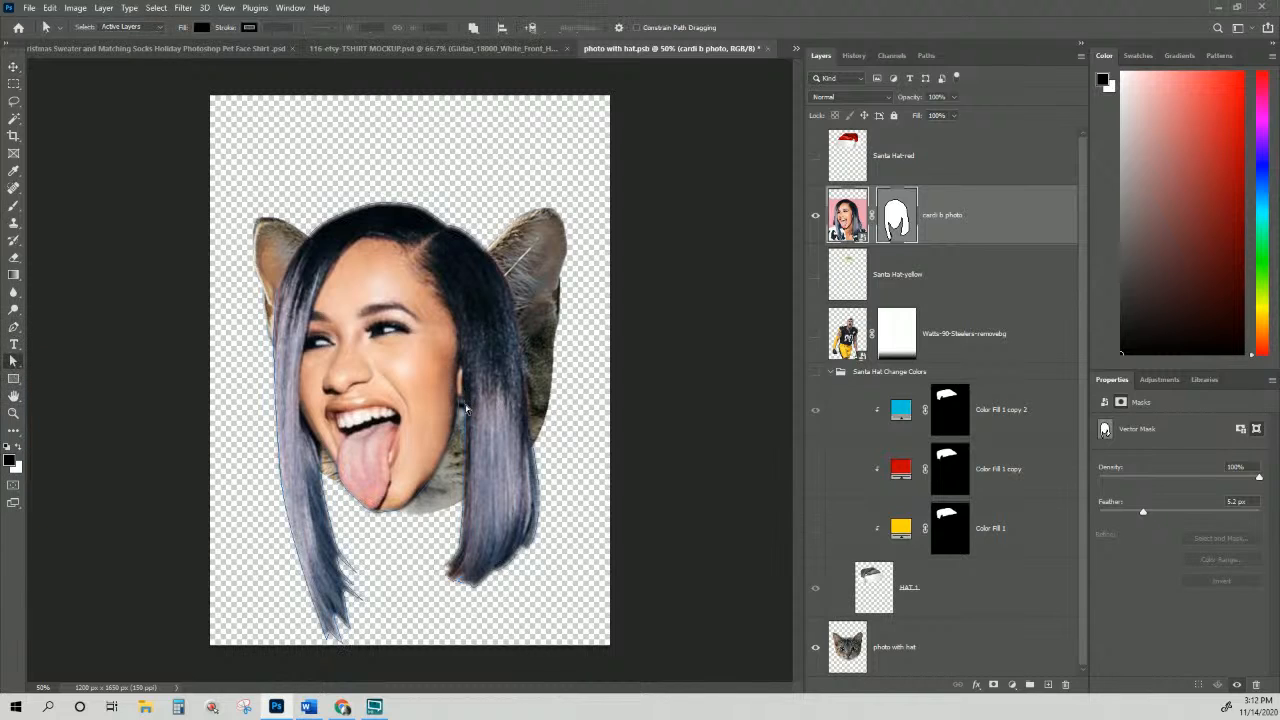
pyautogui.click(420, 496)
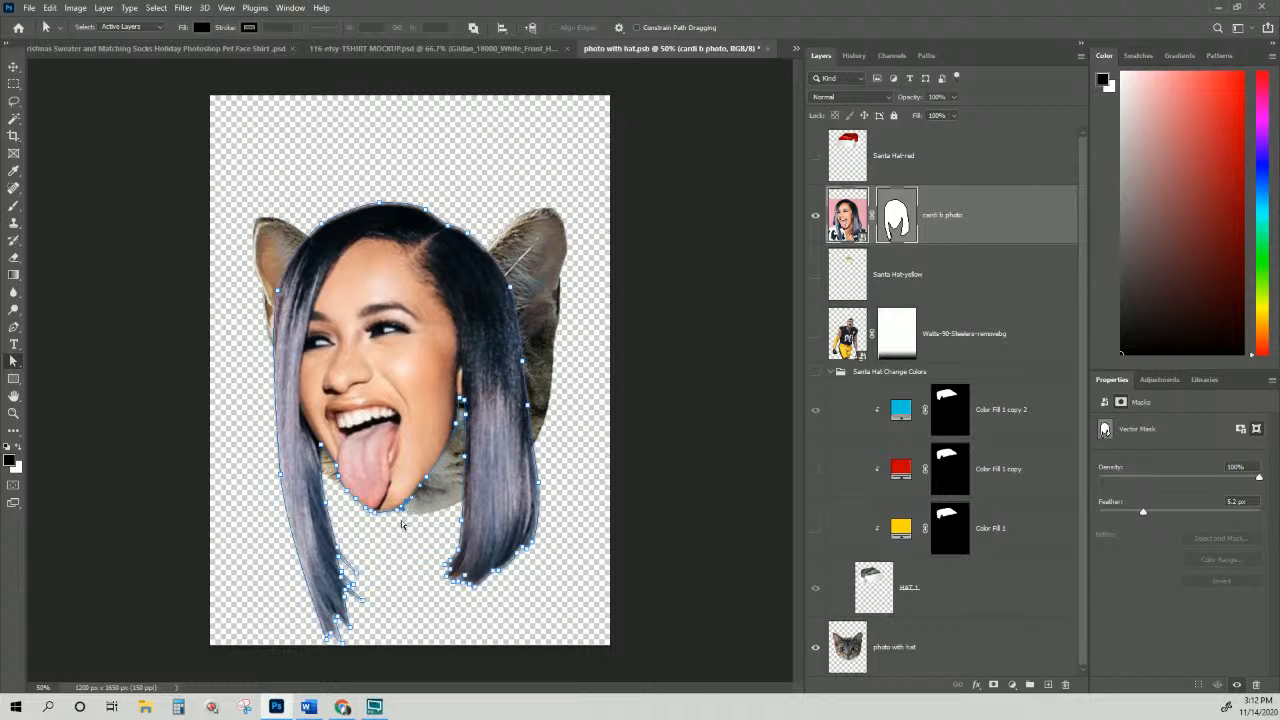
pyautogui.click(428, 537)
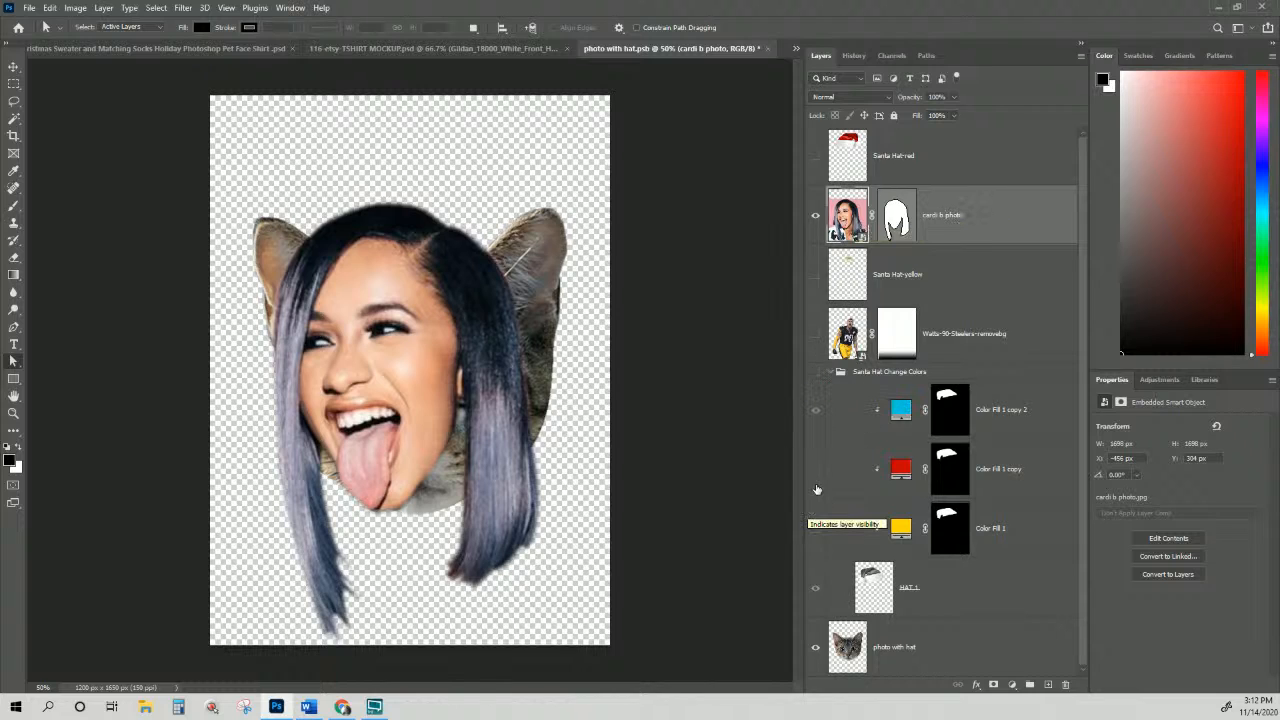
# Step: Show the Santa Hat Change Colors group and hide the portrait and cat photo layers
pyautogui.click(858, 376)
pyautogui.click(815, 372)
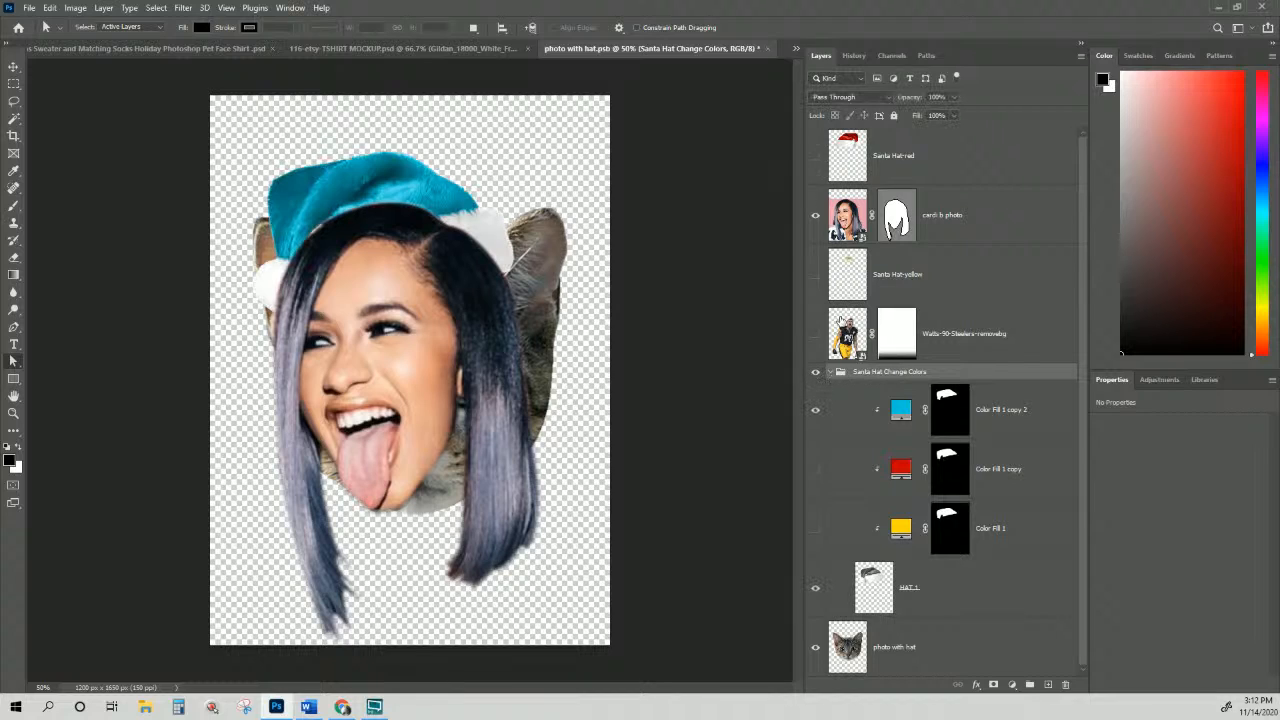
pyautogui.click(815, 215)
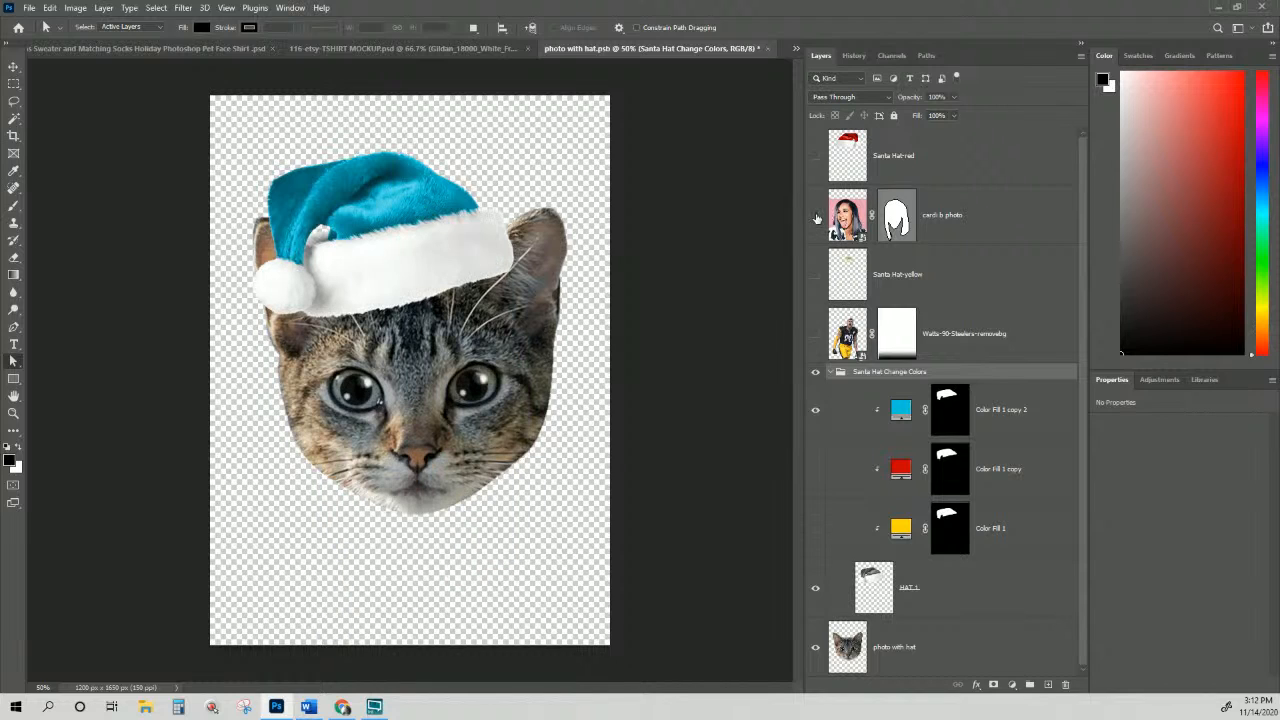
pyautogui.click(815, 647)
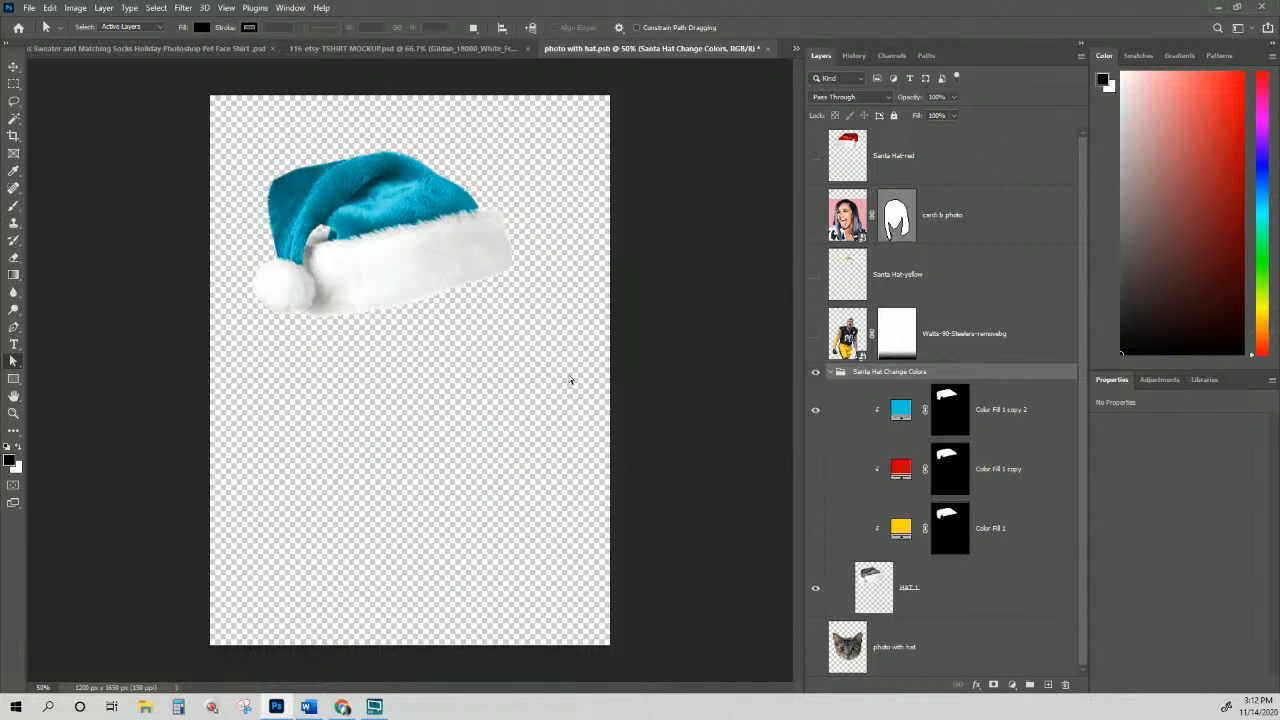
# Step: Compare the blue and red fill layers, ending with blue on and red hidden for a teal hat
pyautogui.click(816, 412)
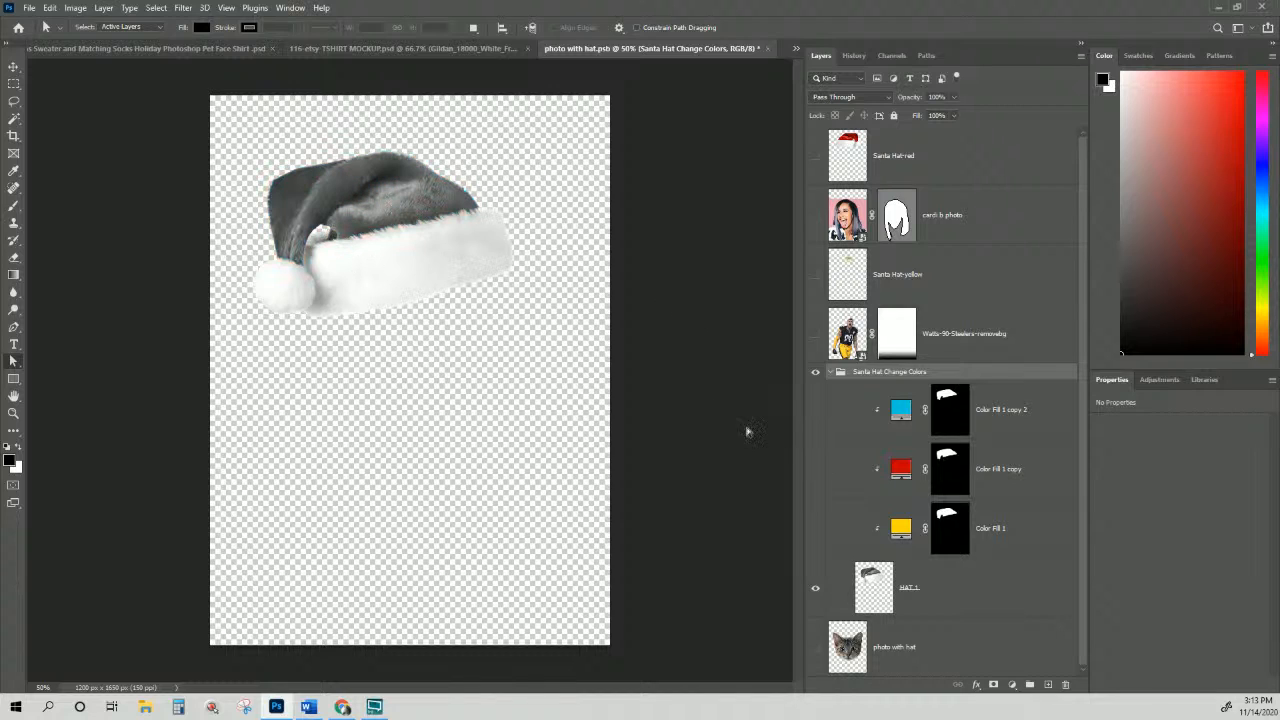
pyautogui.click(816, 412)
pyautogui.click(816, 412)
pyautogui.click(816, 470)
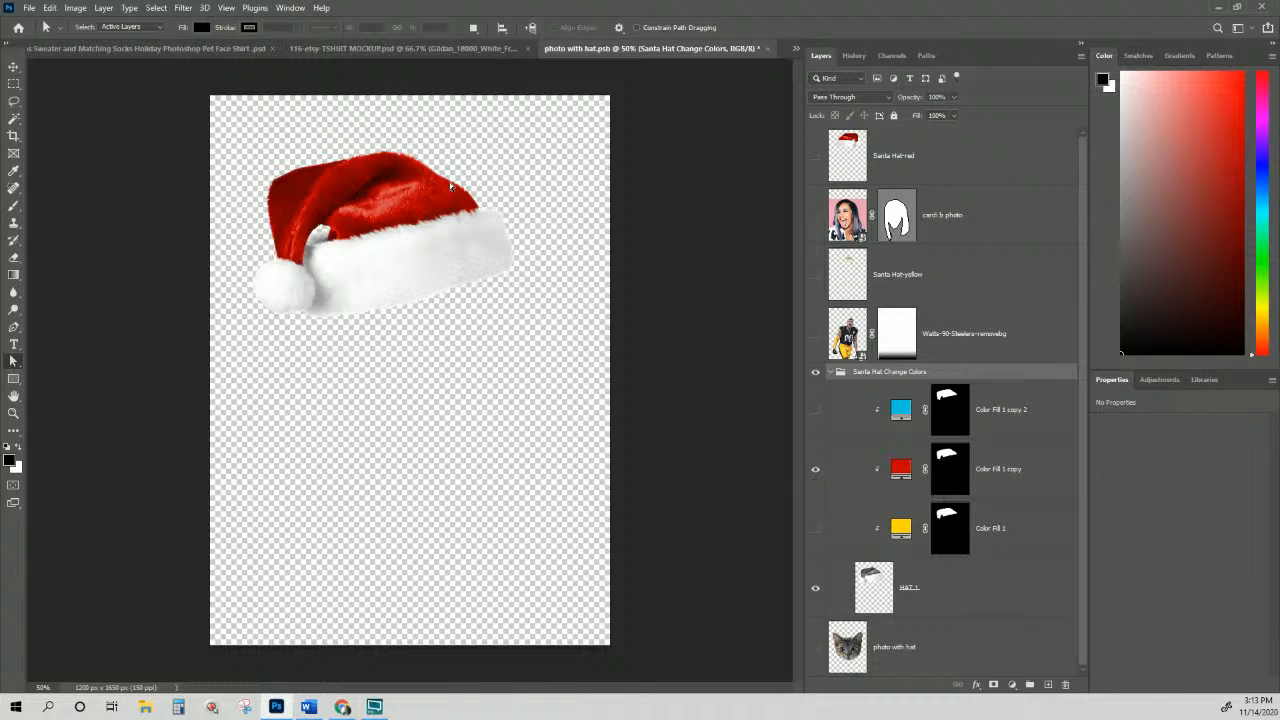
pyautogui.click(815, 410)
pyautogui.click(815, 410)
pyautogui.click(815, 409)
pyautogui.click(815, 469)
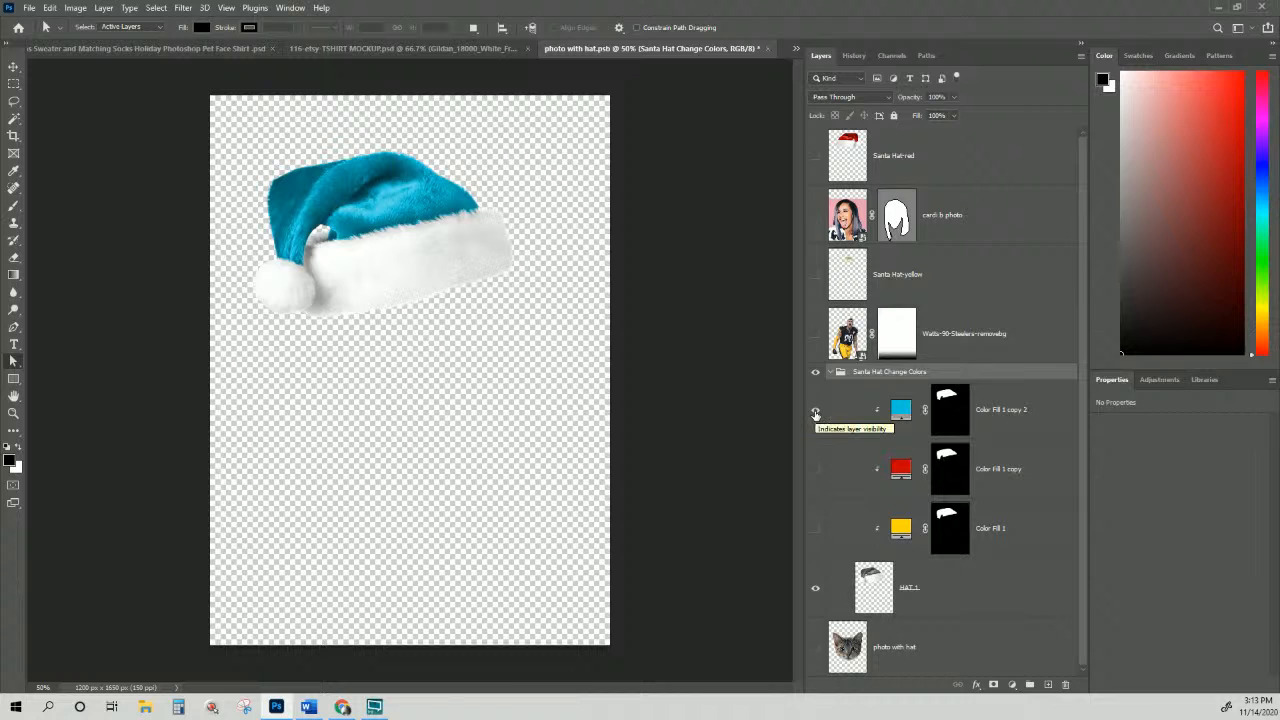
# Step: Duplicate Color Fill 1 copy 2 to create Color Fill 1 copy 3
pyautogui.click(1023, 417)
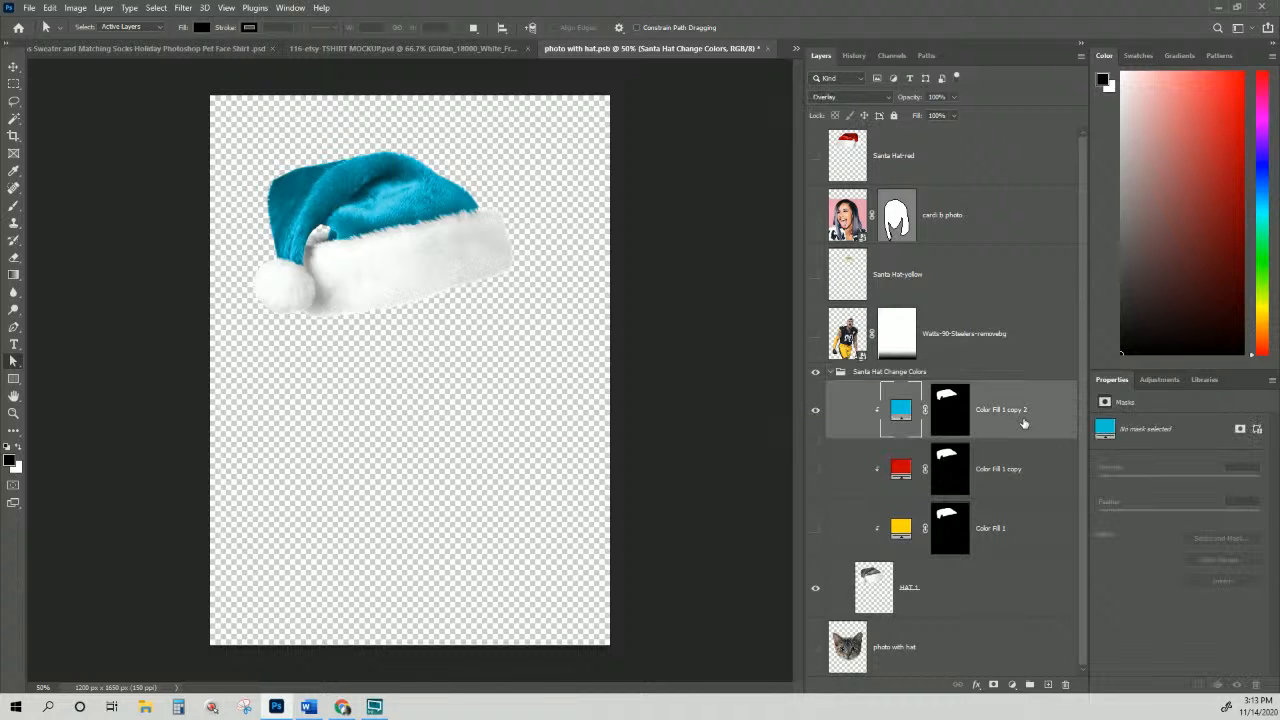
pyautogui.rightClick(1022, 418)
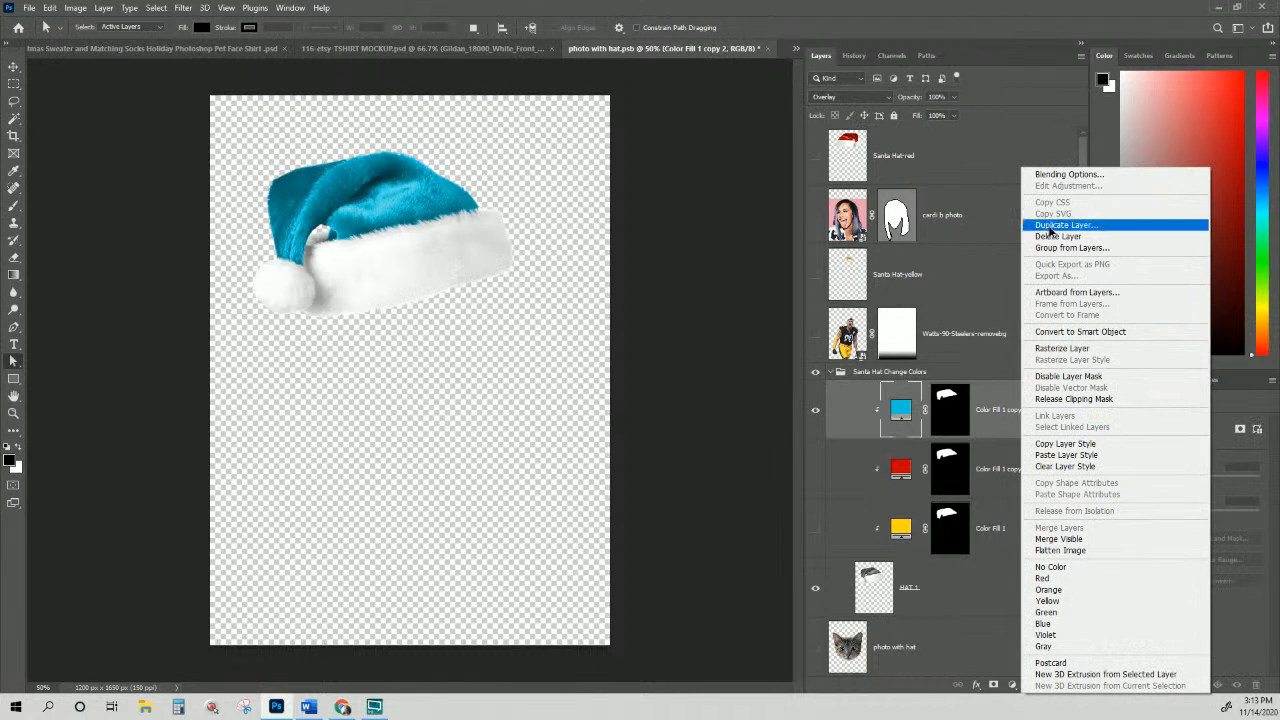
pyautogui.click(1066, 224)
pyautogui.click(749, 197)
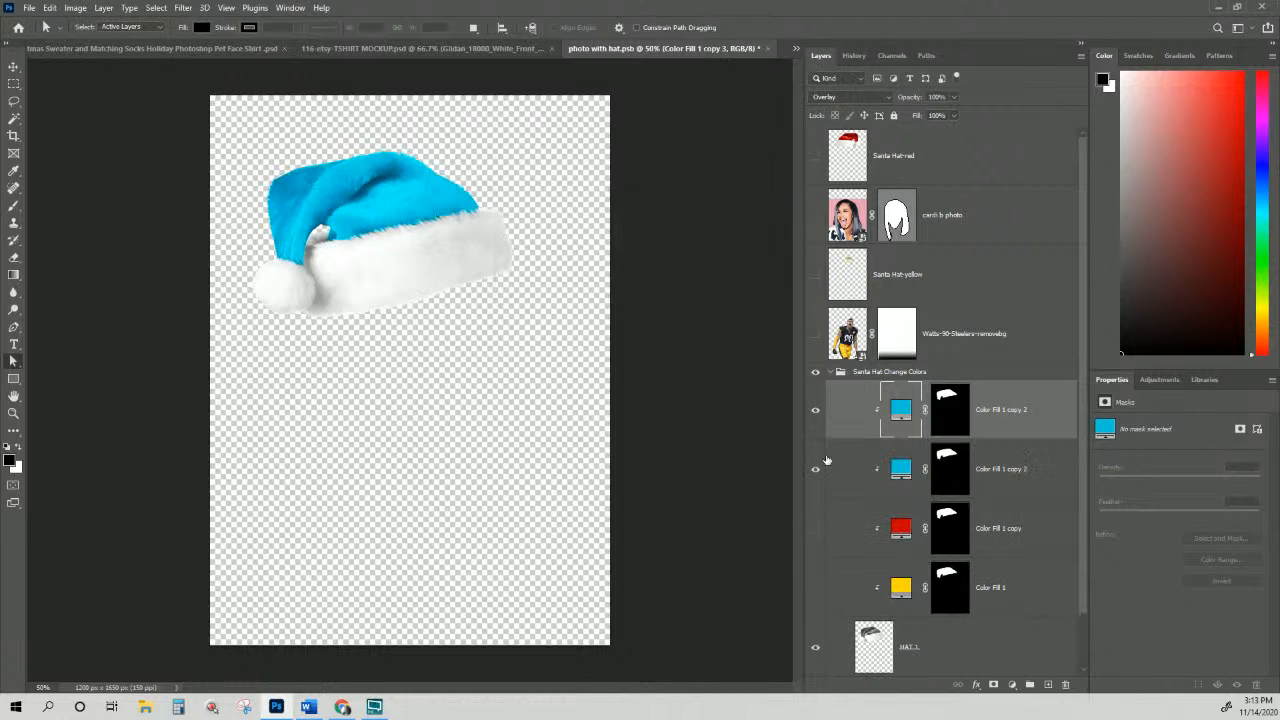
pyautogui.doubleClick(903, 408)
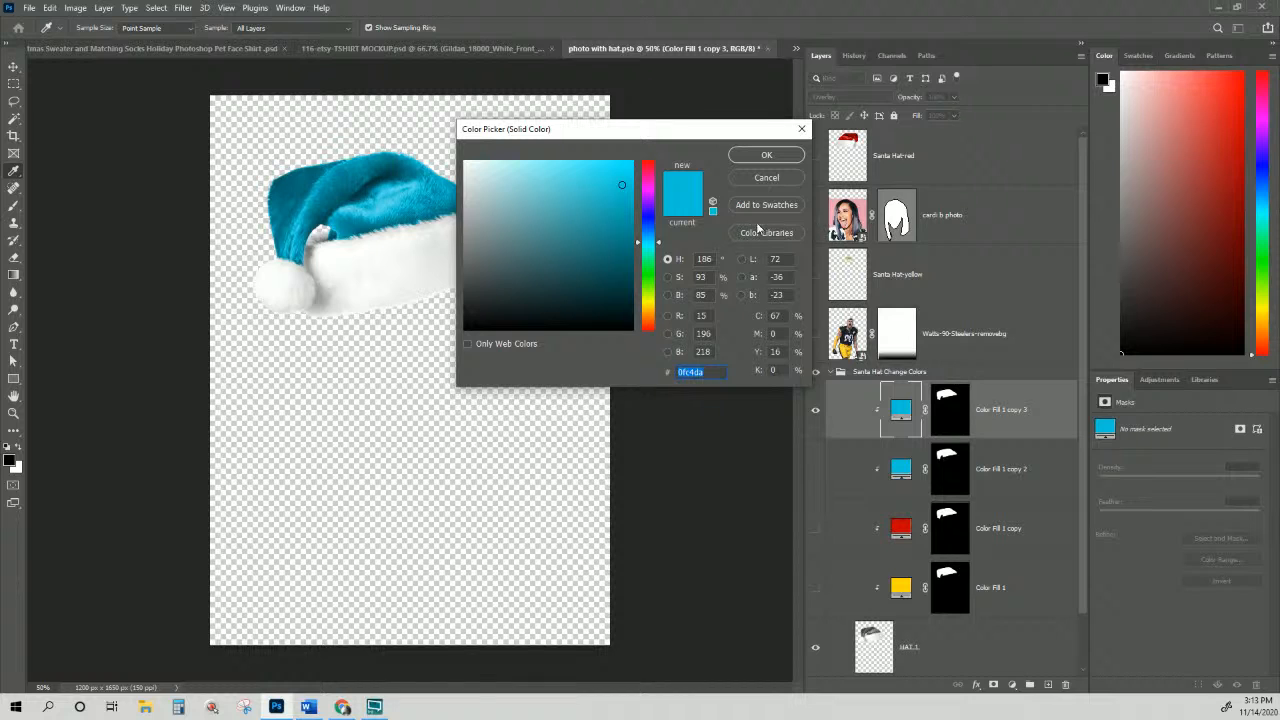
pyautogui.click(766, 155)
# Step: Show the unmasked portrait and sample its pink background as Color Fill 1 copy 3's colour
pyautogui.click(816, 220)
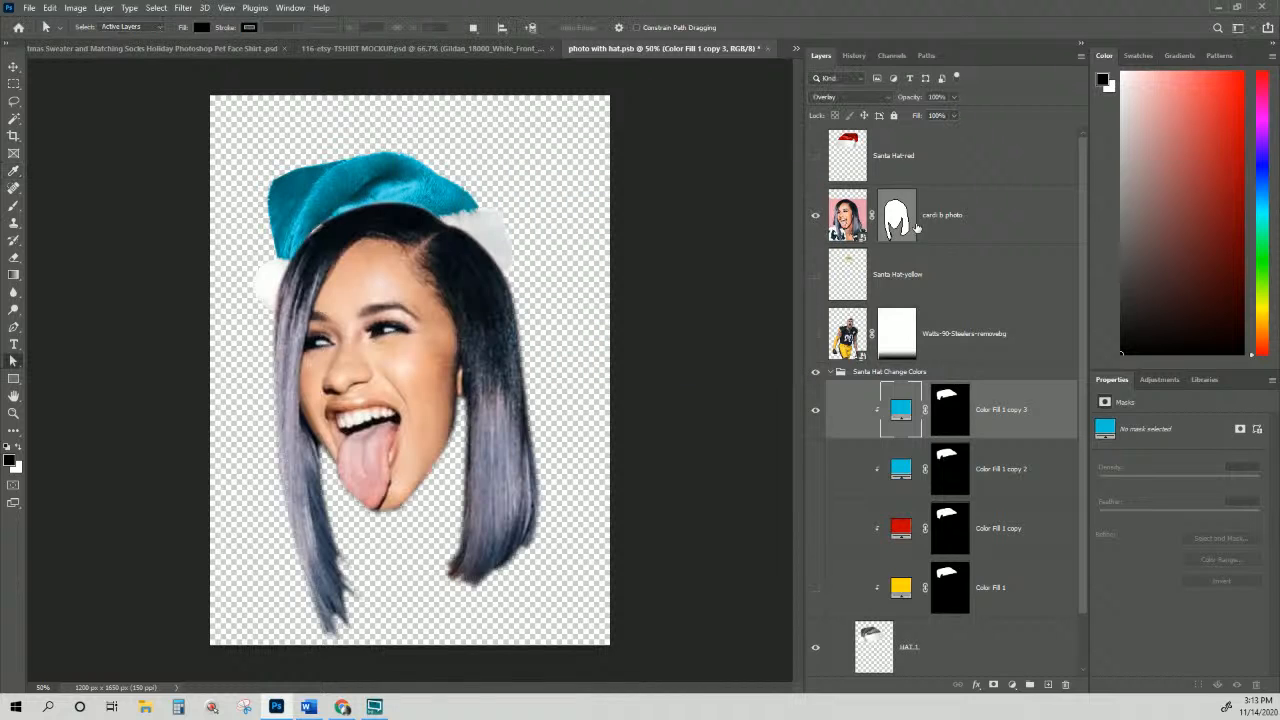
pyautogui.rightClick(905, 222)
pyautogui.click(940, 235)
pyautogui.click(940, 235)
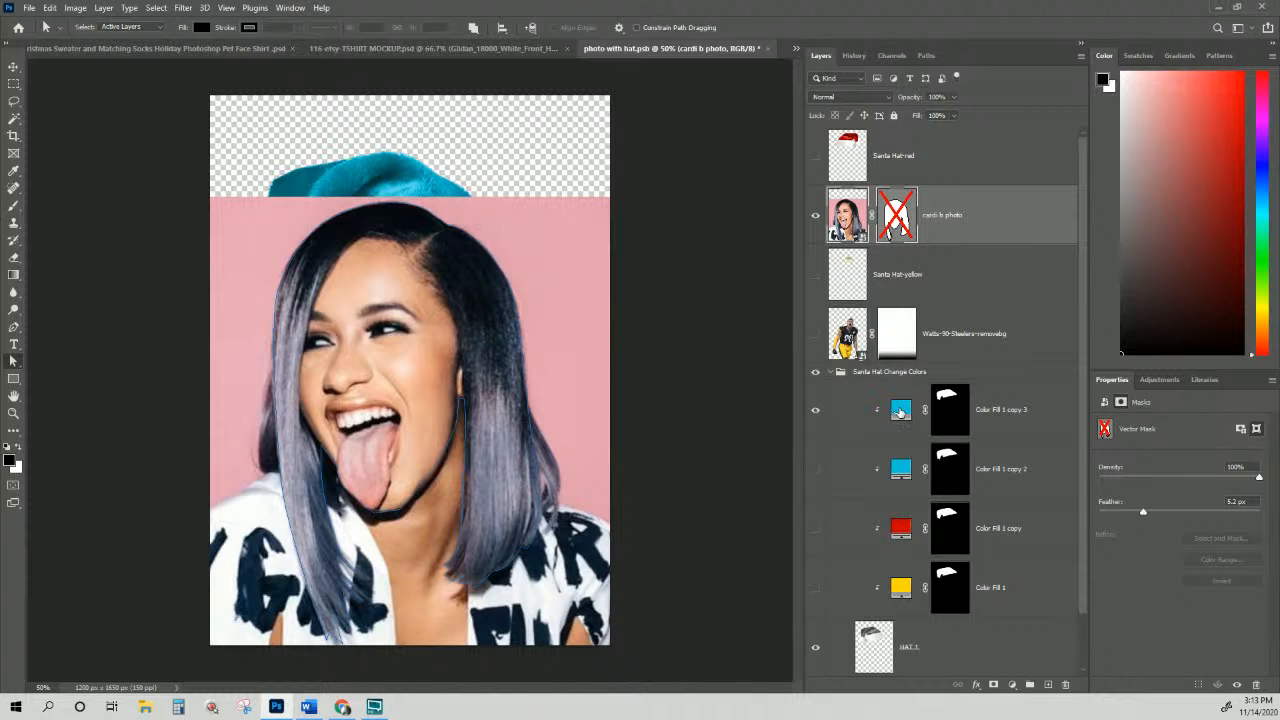
pyautogui.doubleClick(901, 409)
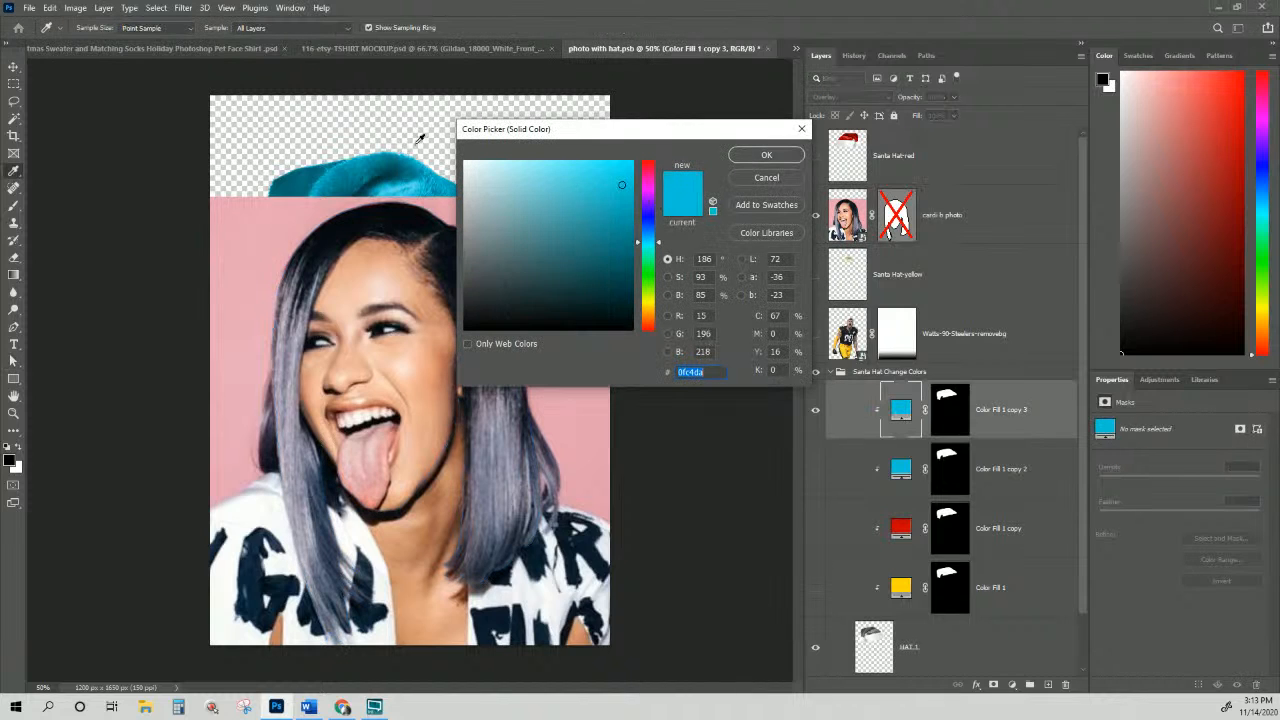
pyautogui.click(286, 224)
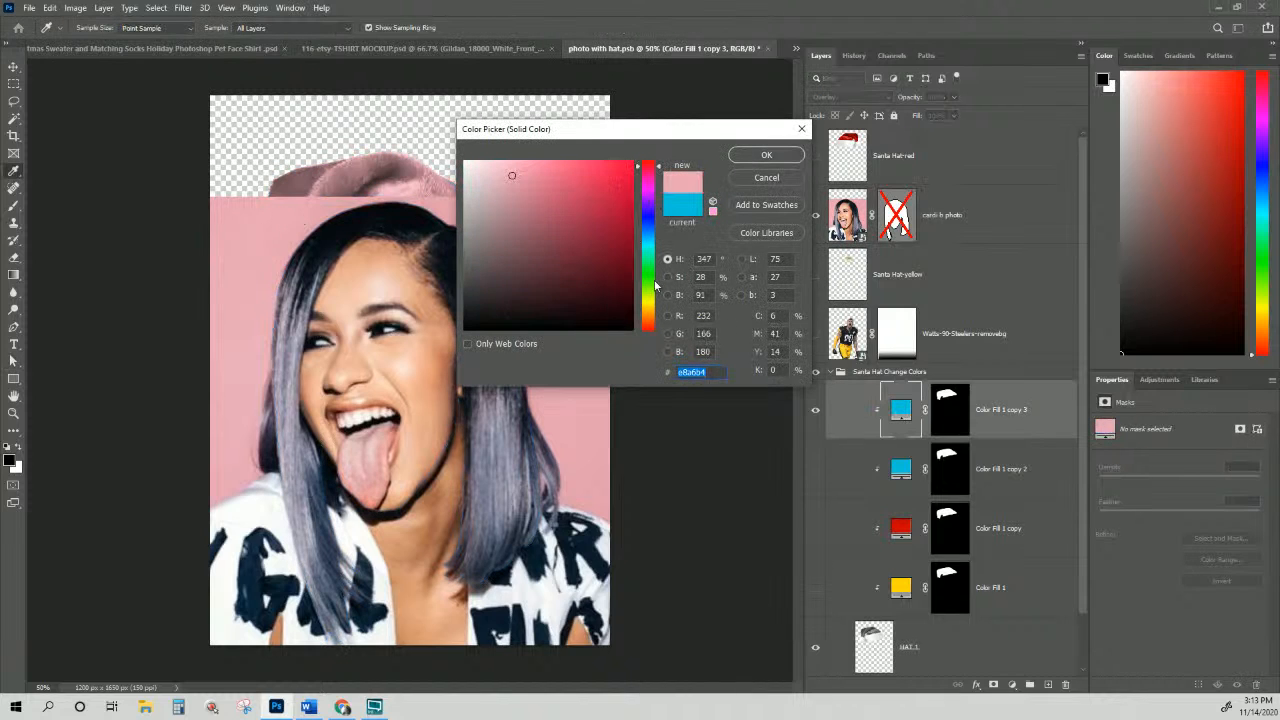
pyautogui.click(762, 155)
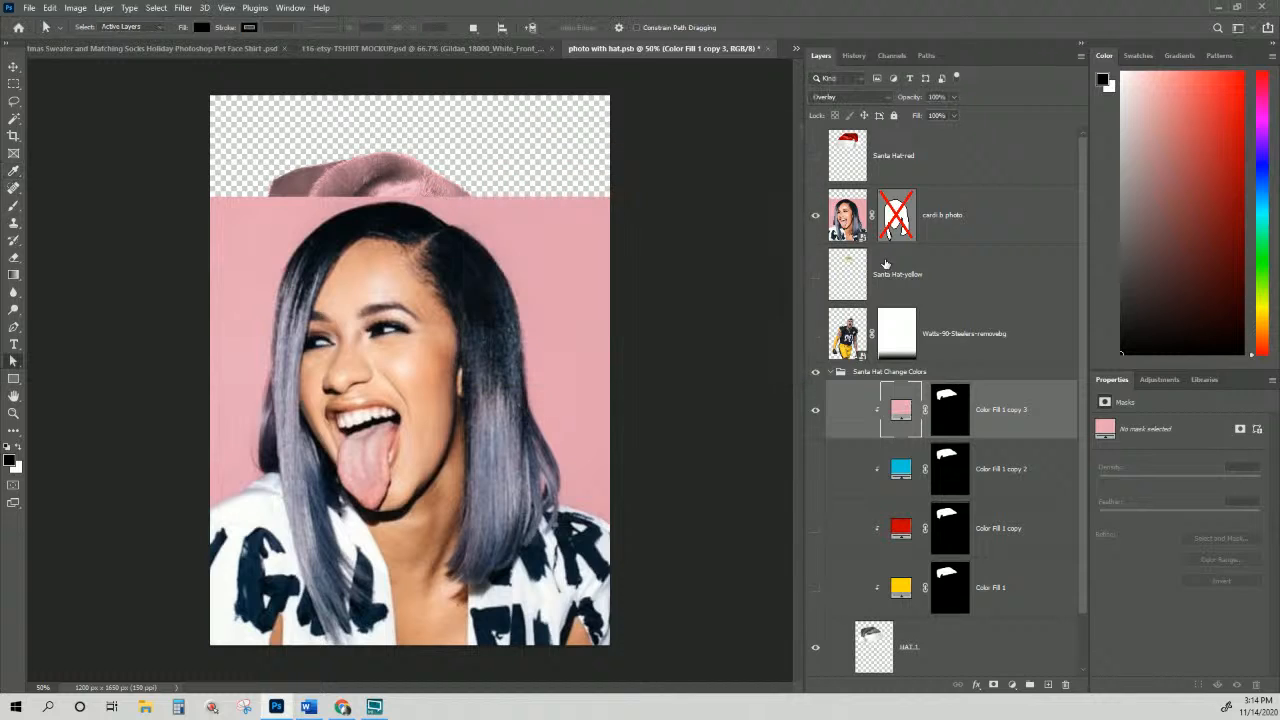
pyautogui.click(815, 215)
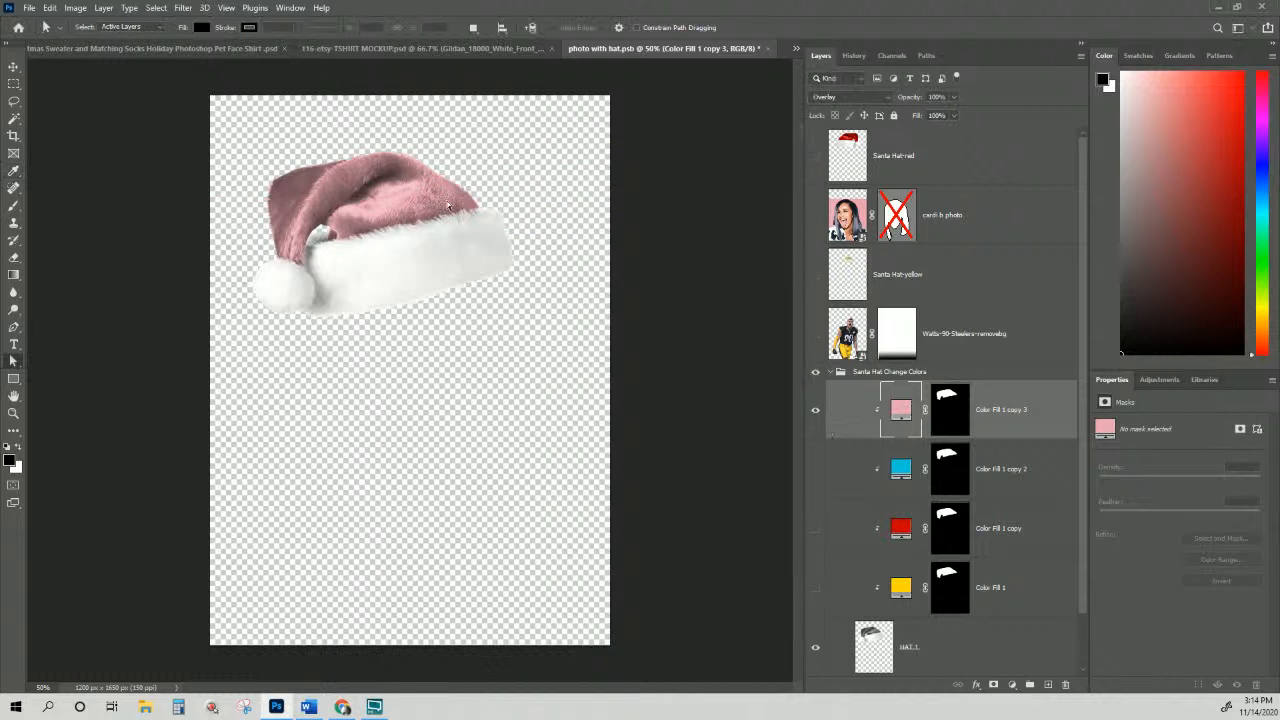
# Step: Re-enable the portrait's vector mask and show the portrait again
pyautogui.click(900, 228)
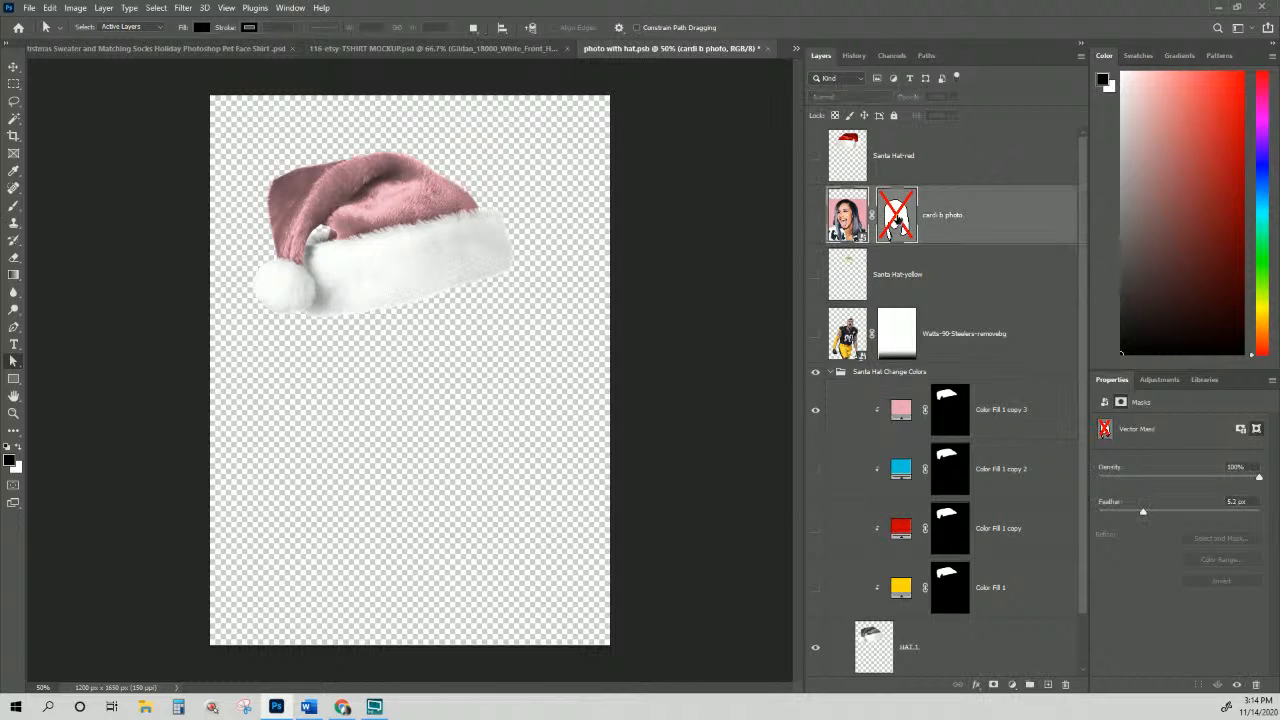
pyautogui.rightClick(897, 222)
pyautogui.click(945, 223)
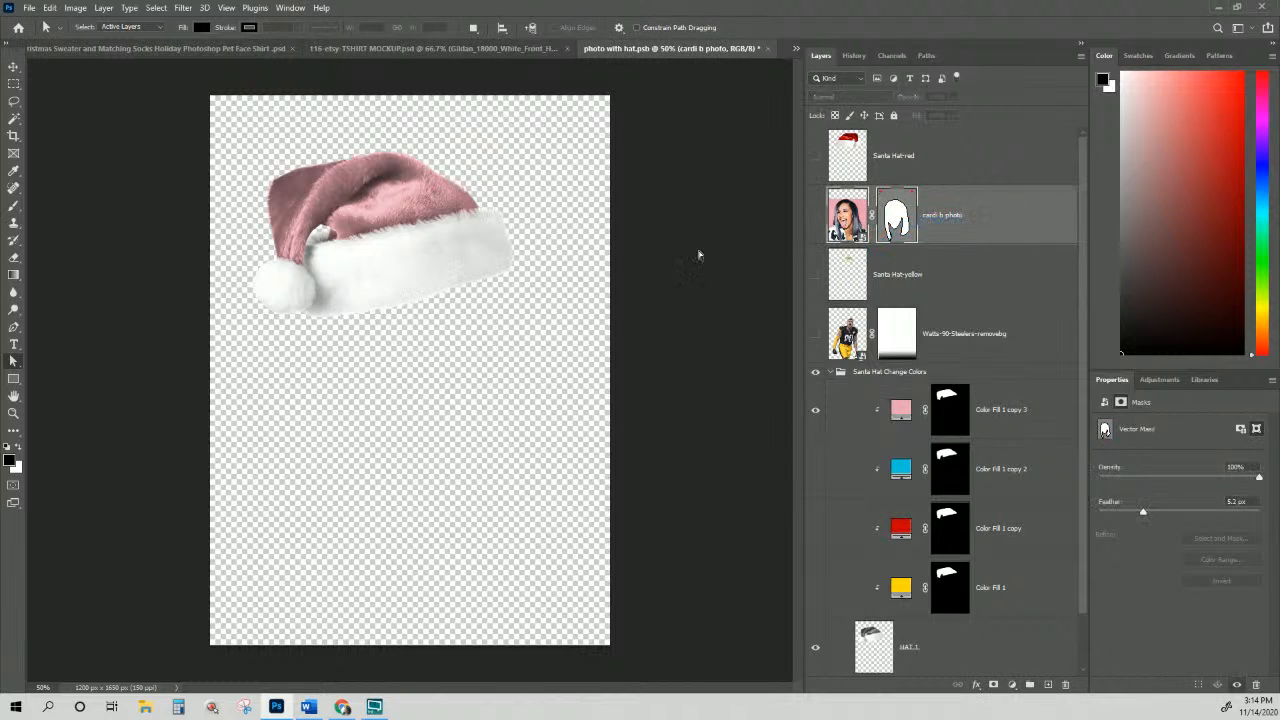
pyautogui.click(815, 216)
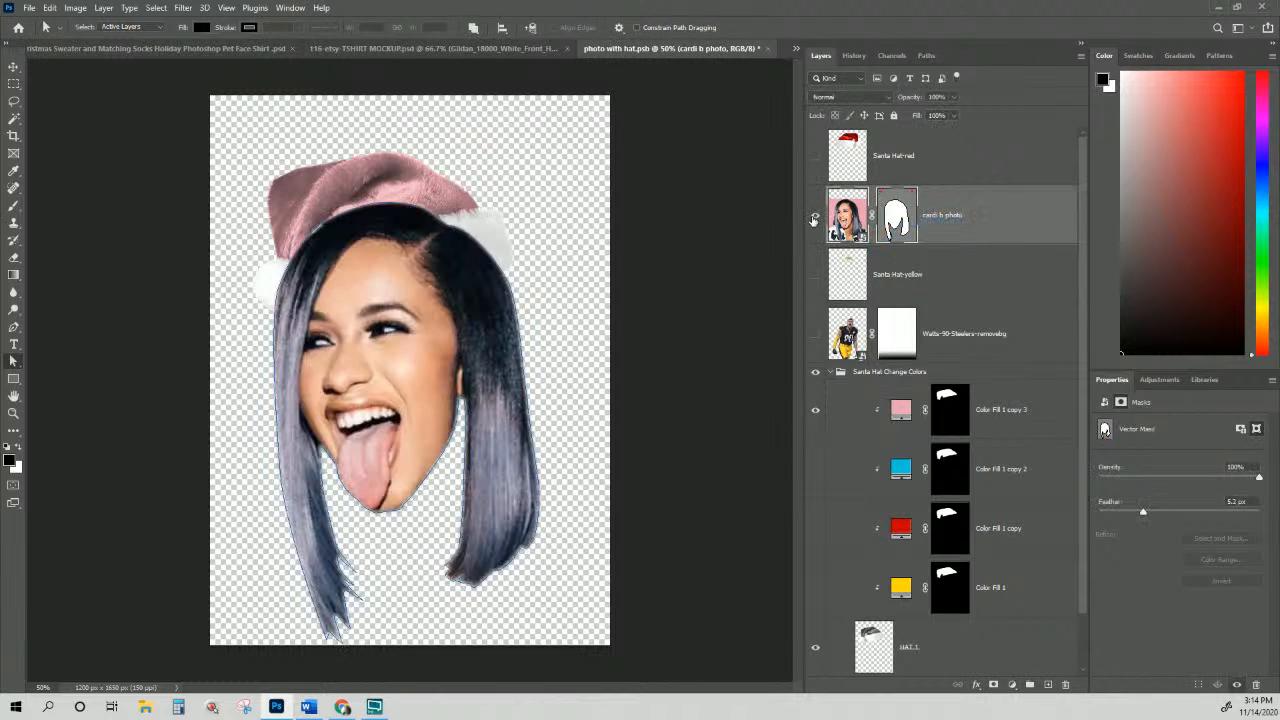
# Step: Duplicate the Santa Hat Change Colors group and merge the copy into a single layer
pyautogui.click(855, 377)
pyautogui.click(831, 372)
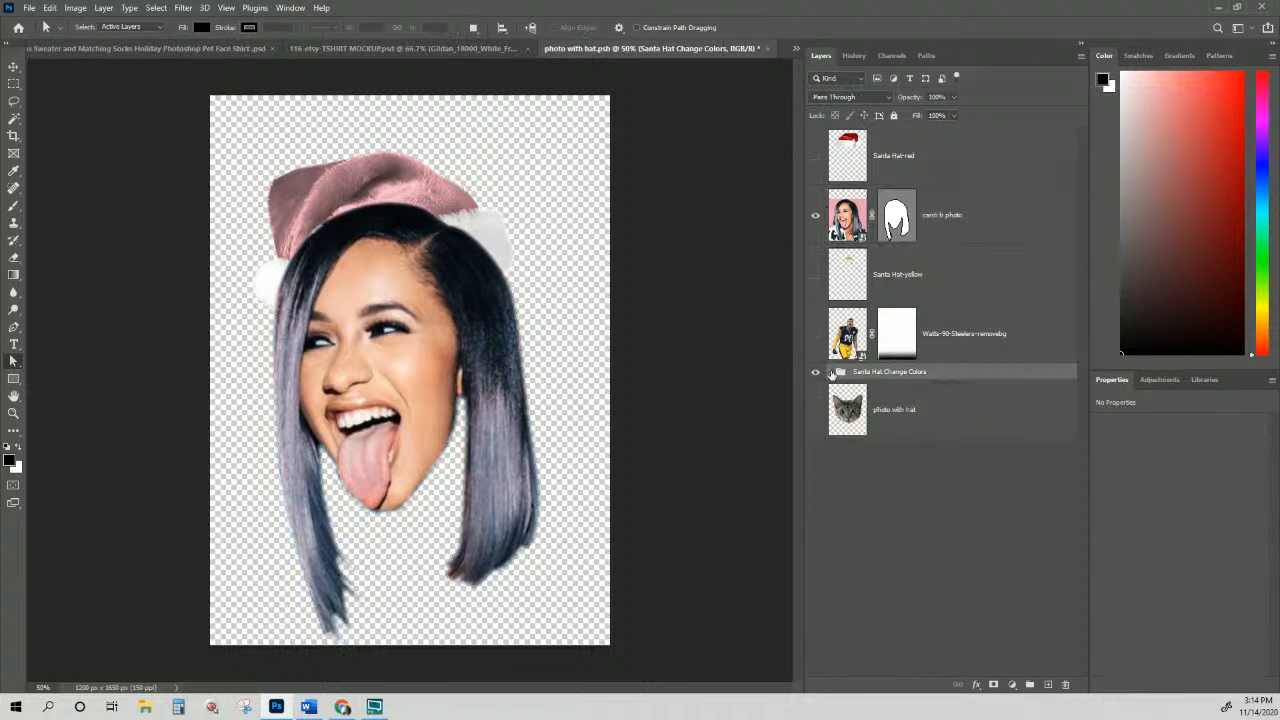
pyautogui.click(831, 372)
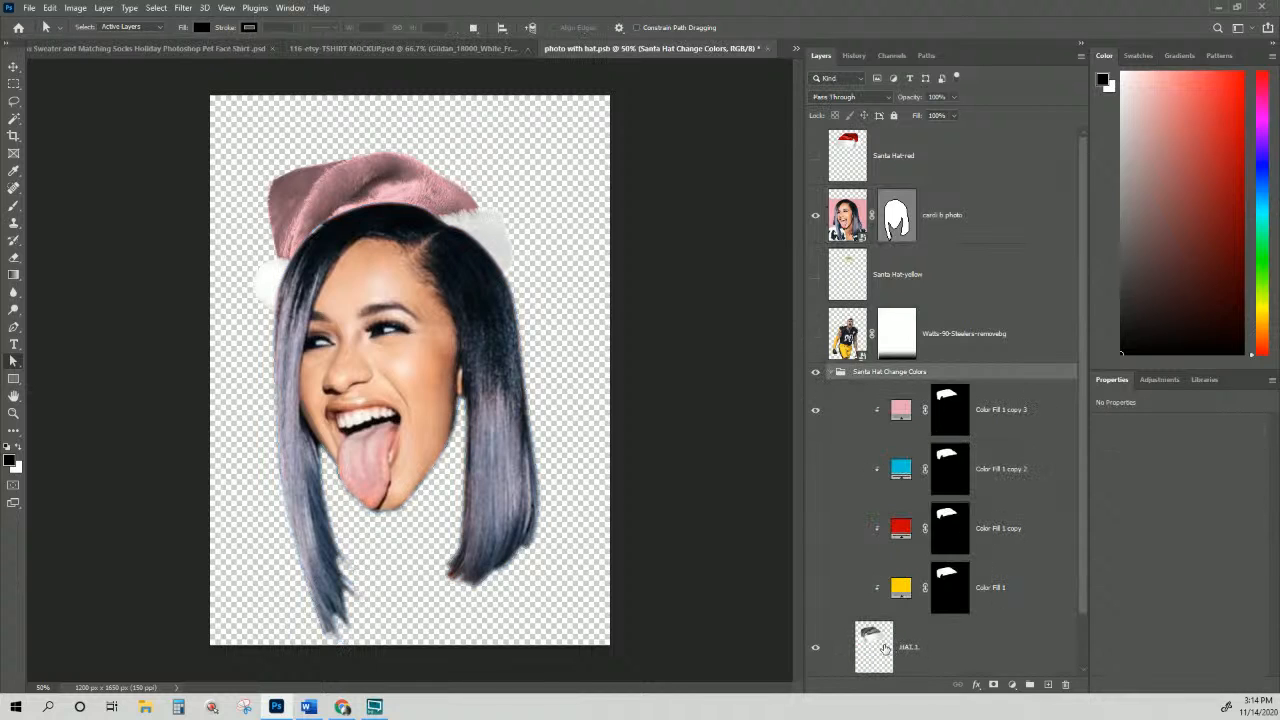
pyautogui.click(831, 372)
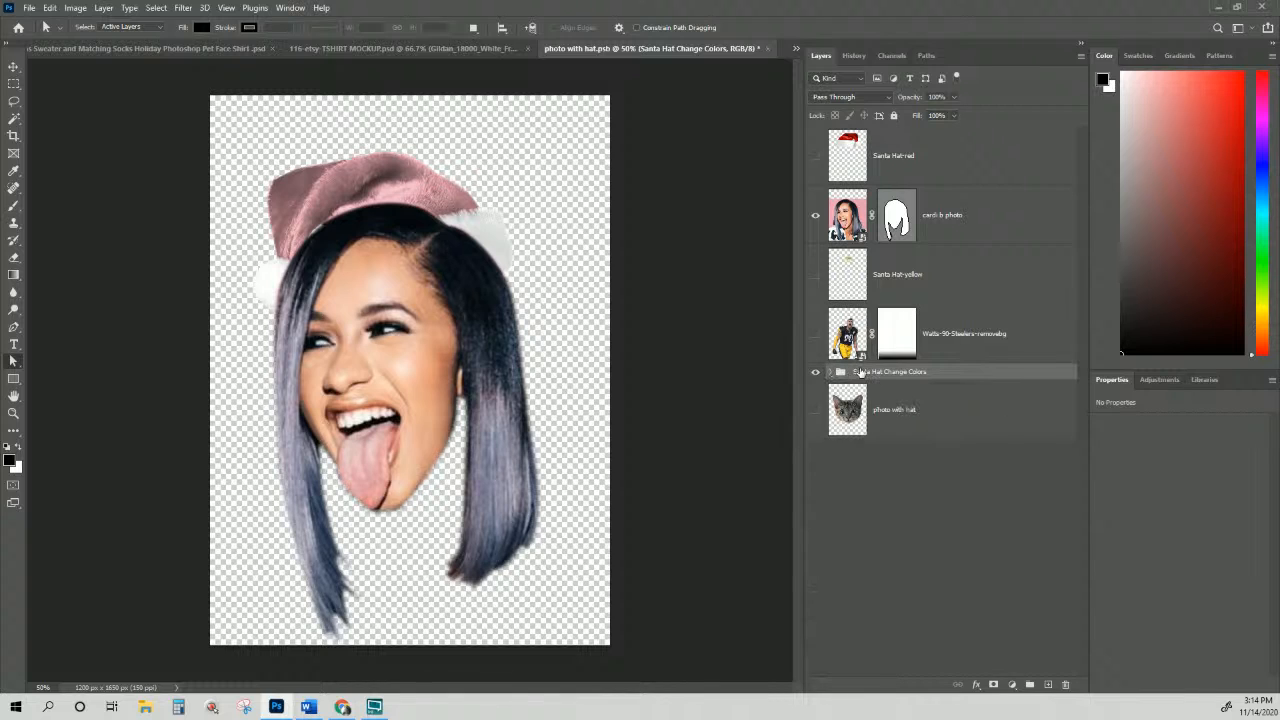
pyautogui.rightClick(860, 375)
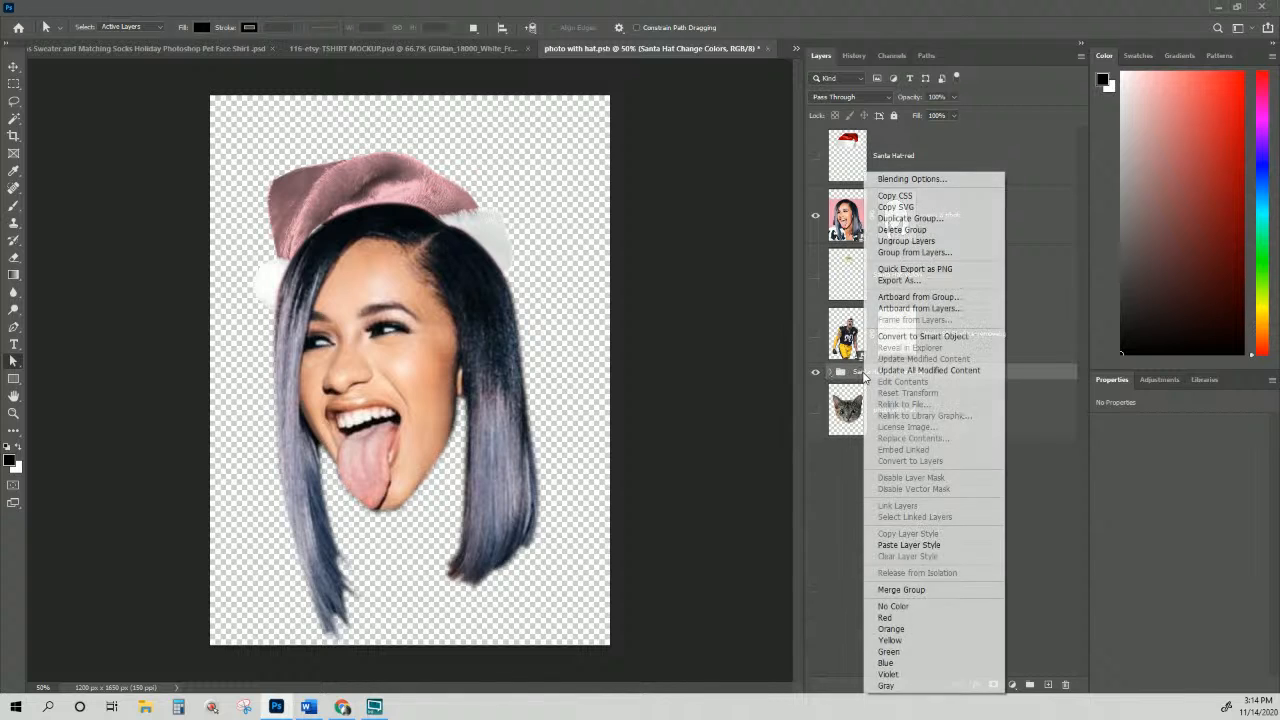
pyautogui.click(910, 218)
pyautogui.click(748, 200)
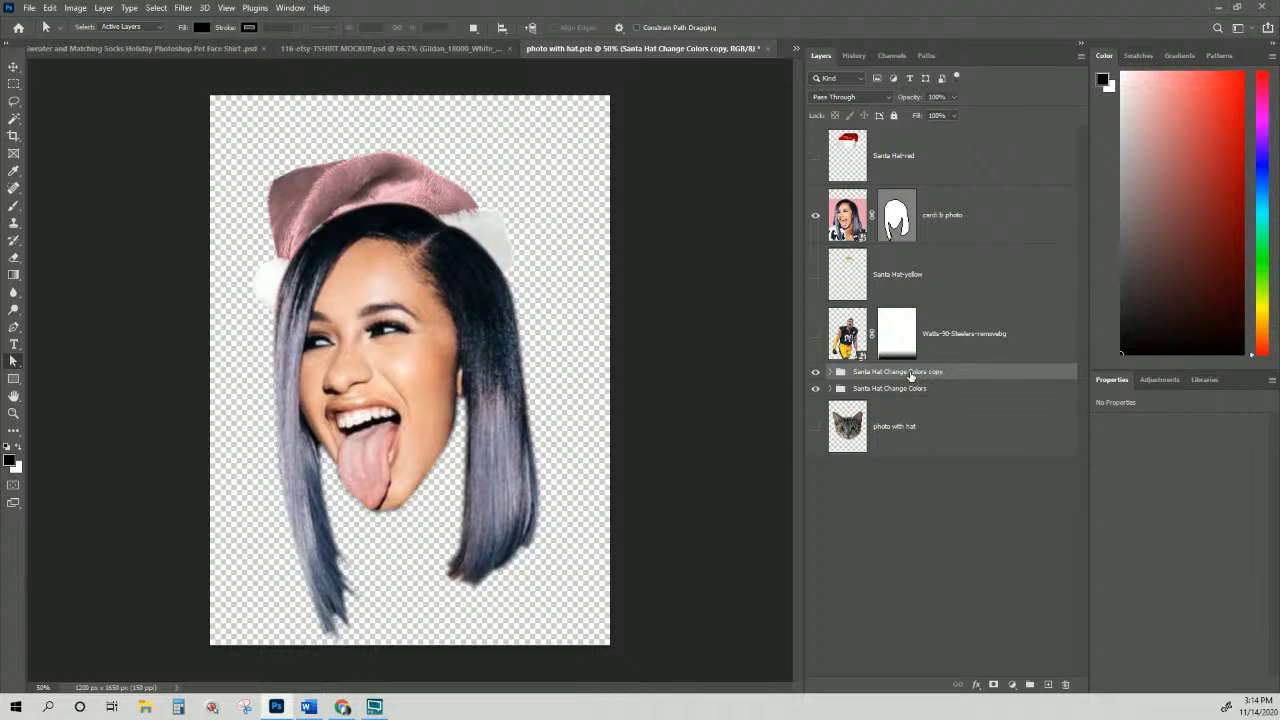
pyautogui.rightClick(911, 373)
pyautogui.click(960, 589)
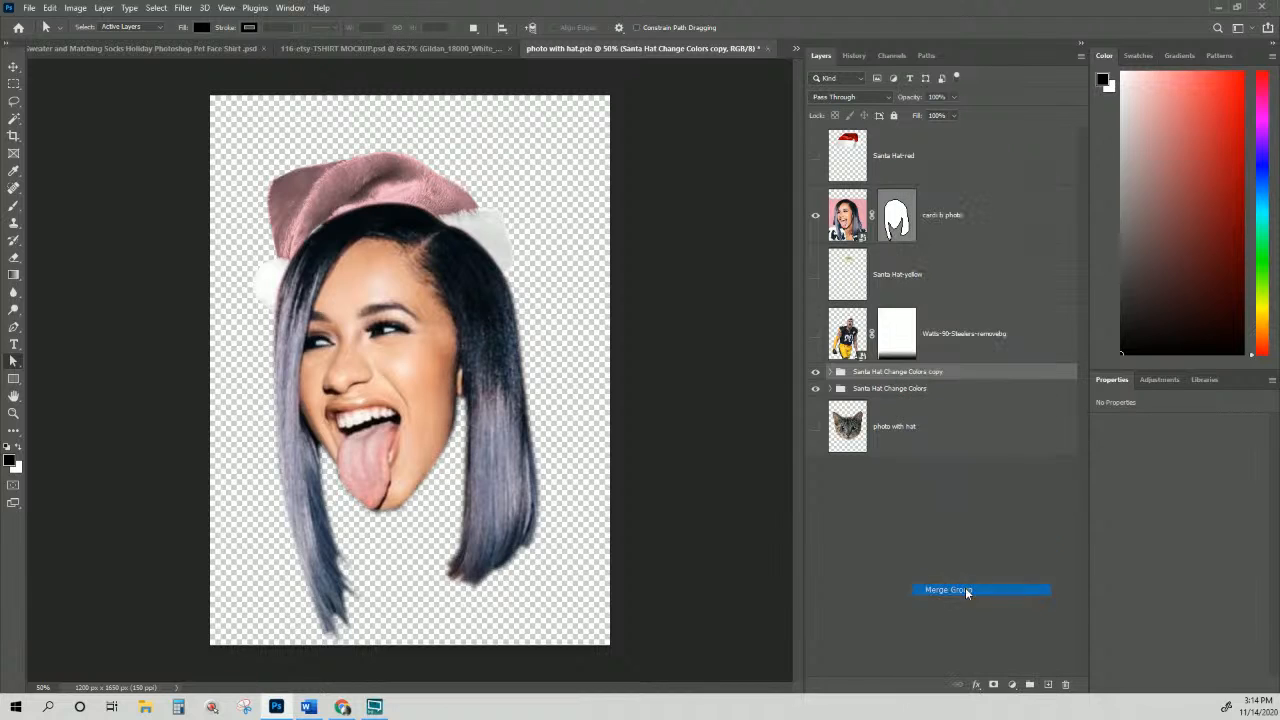
# Step: Rename the merged layer 'Santa Hat-rose' and move it above the portrait layer
pyautogui.doubleClick(906, 393)
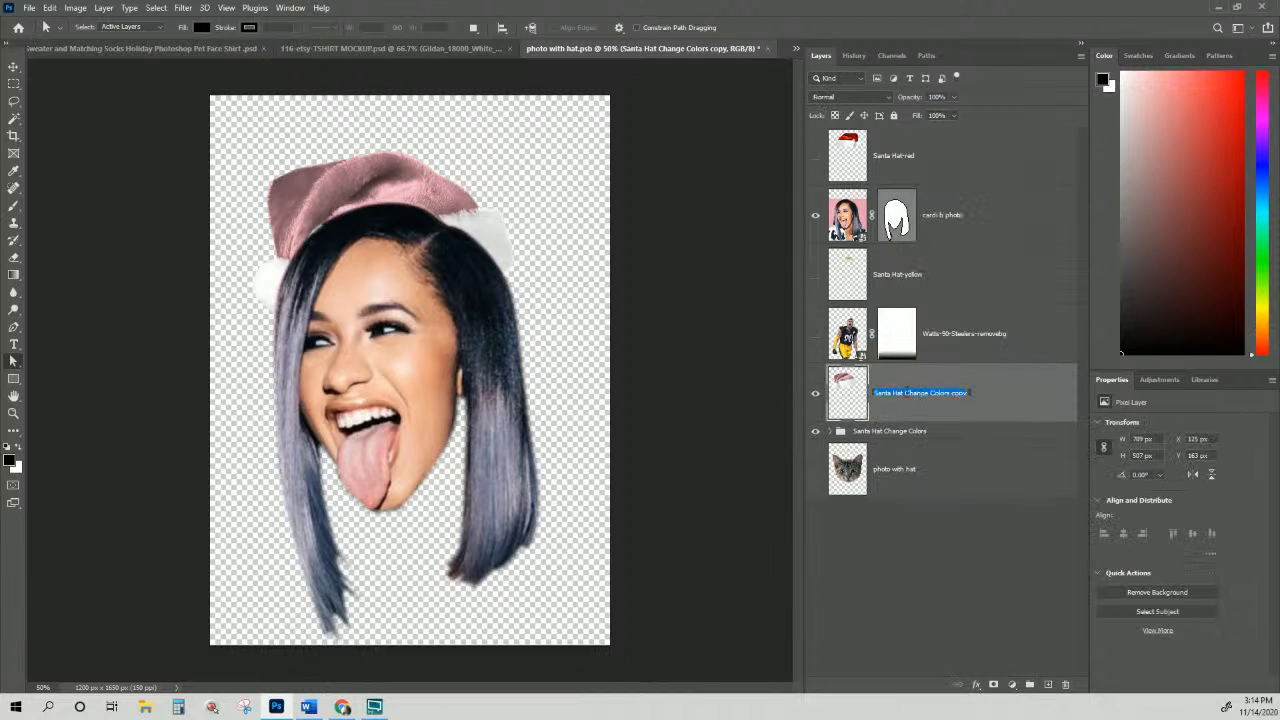
pyautogui.click(907, 392)
pyautogui.moveTo(905, 393); pyautogui.dragTo(969, 393)
pyautogui.press('BackSpace')
pyautogui.click(1035, 373)
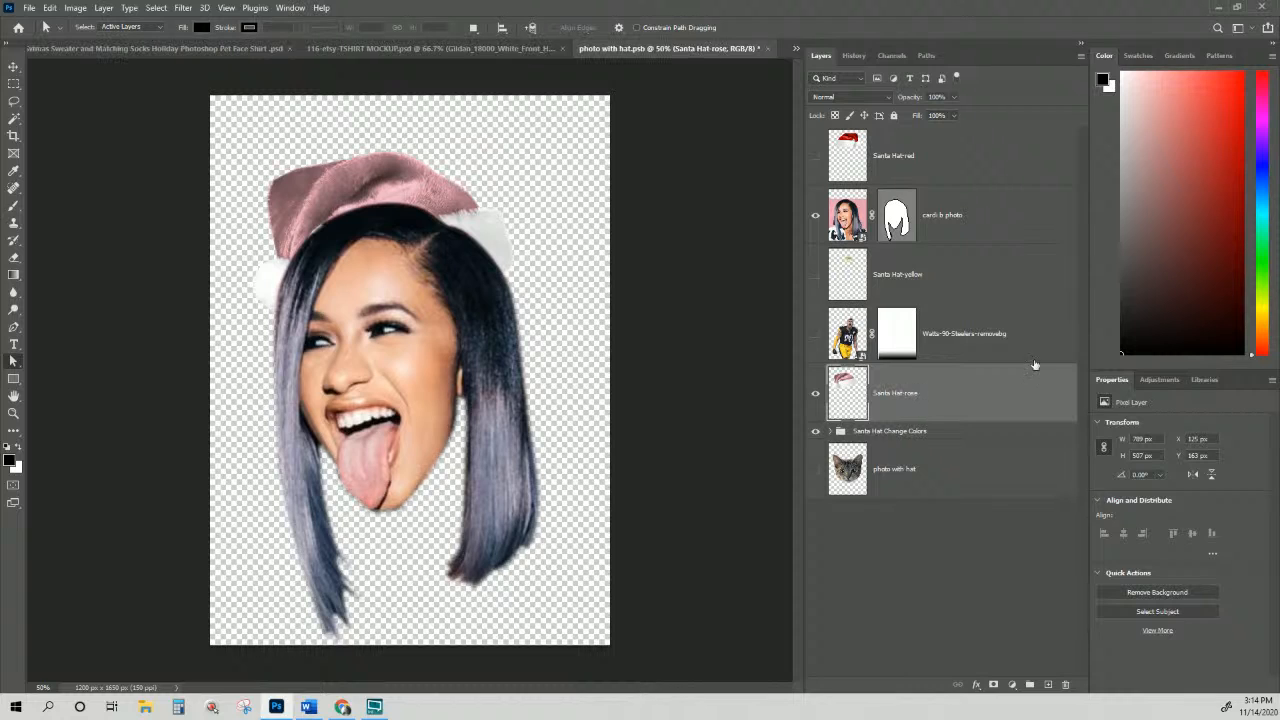
pyautogui.moveTo(928, 367); pyautogui.dragTo(917, 186)
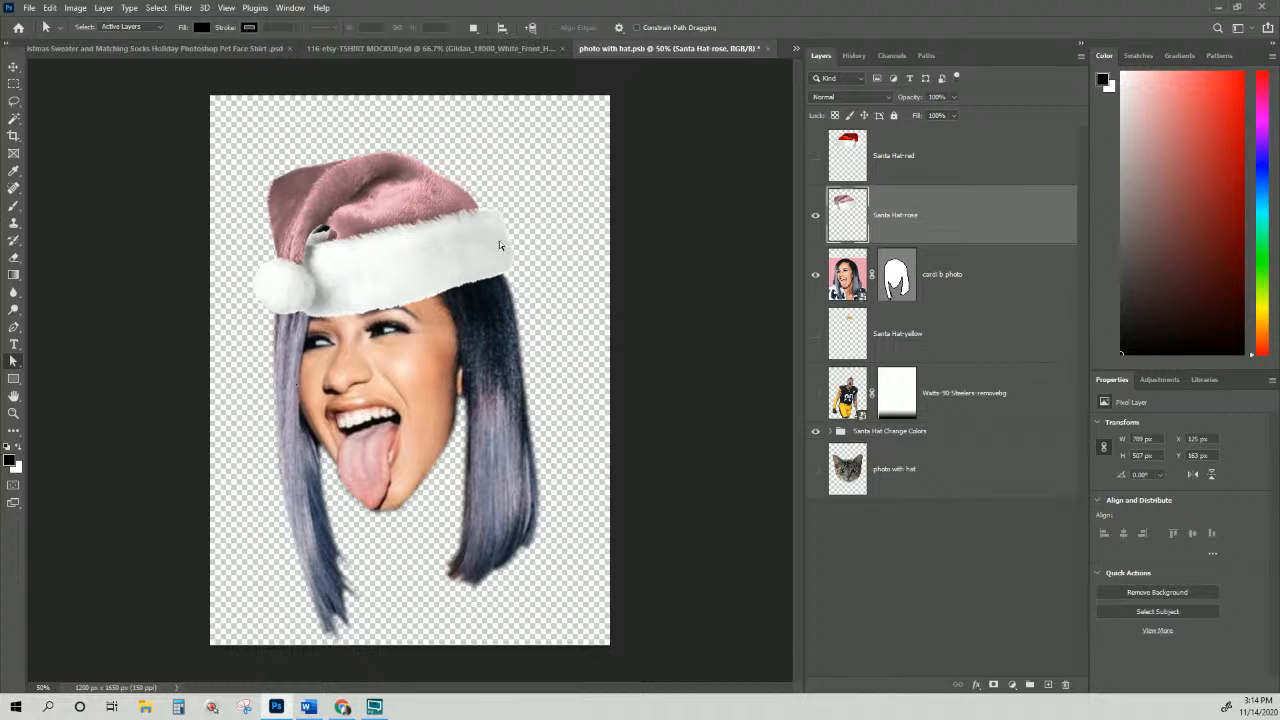
# Step: Free Transform the rose hat: flip it horizontally, then scale, tilt and move it onto the head
pyautogui.rightClick(410, 250)
pyautogui.click(386, 242)
pyautogui.hotkey('ctrl', 't')
pyautogui.rightClick(386, 250)
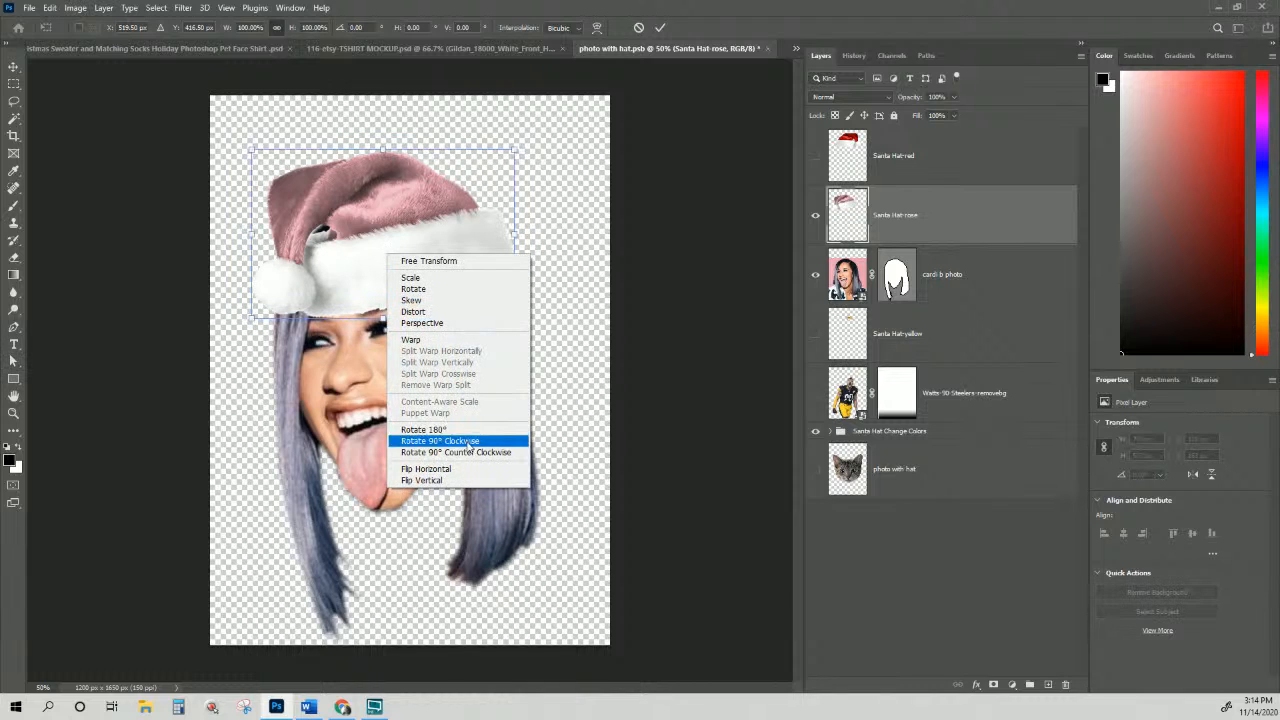
pyautogui.click(458, 469)
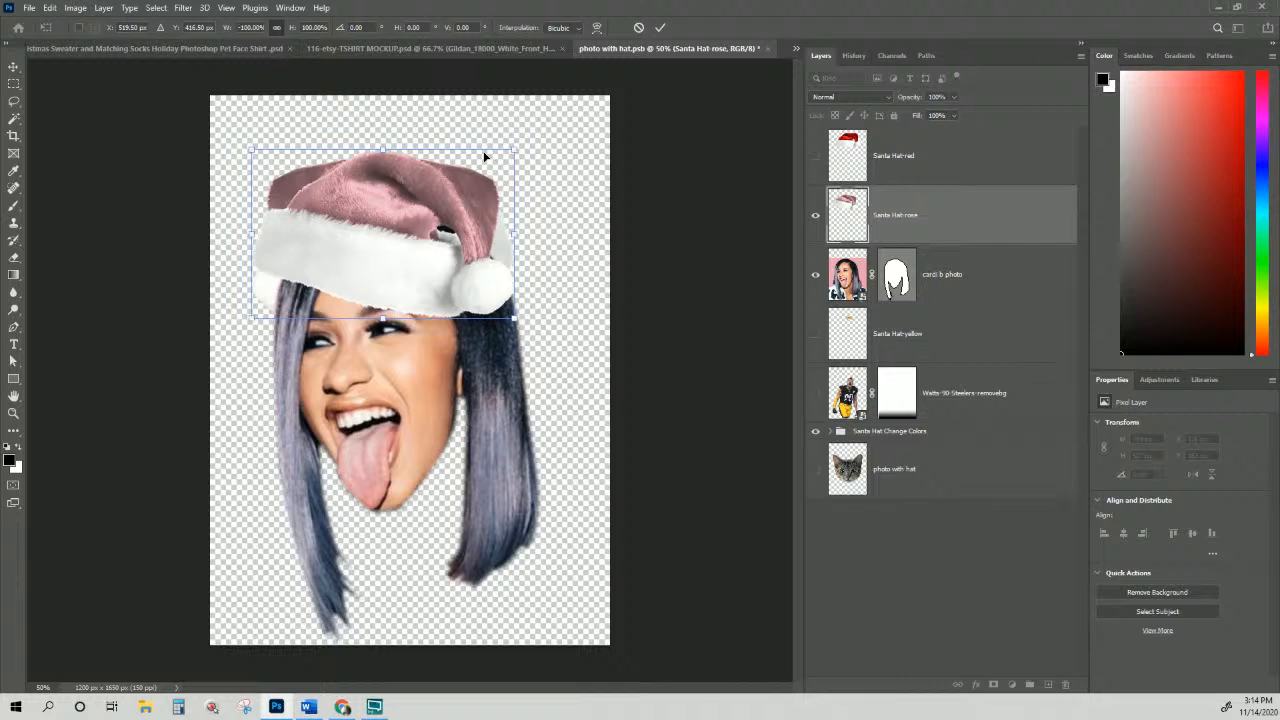
pyautogui.moveTo(504, 324); pyautogui.dragTo(462, 292)
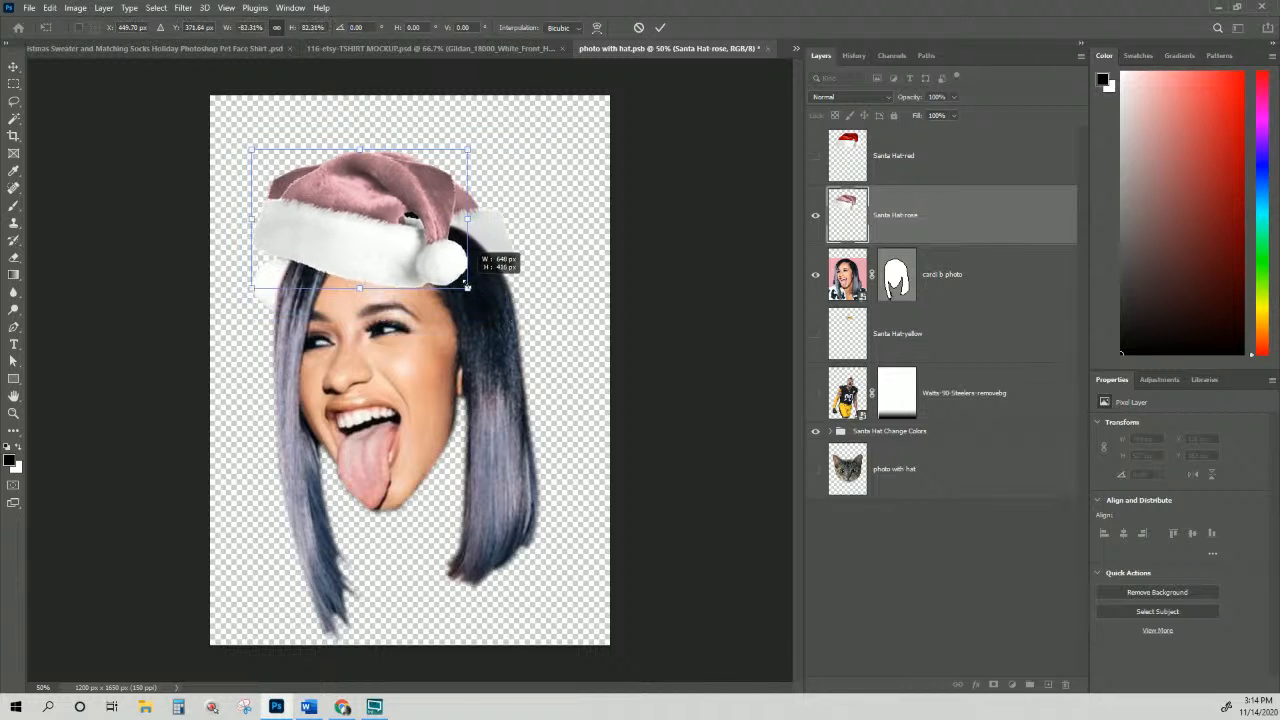
pyautogui.moveTo(396, 246); pyautogui.dragTo(424, 236)
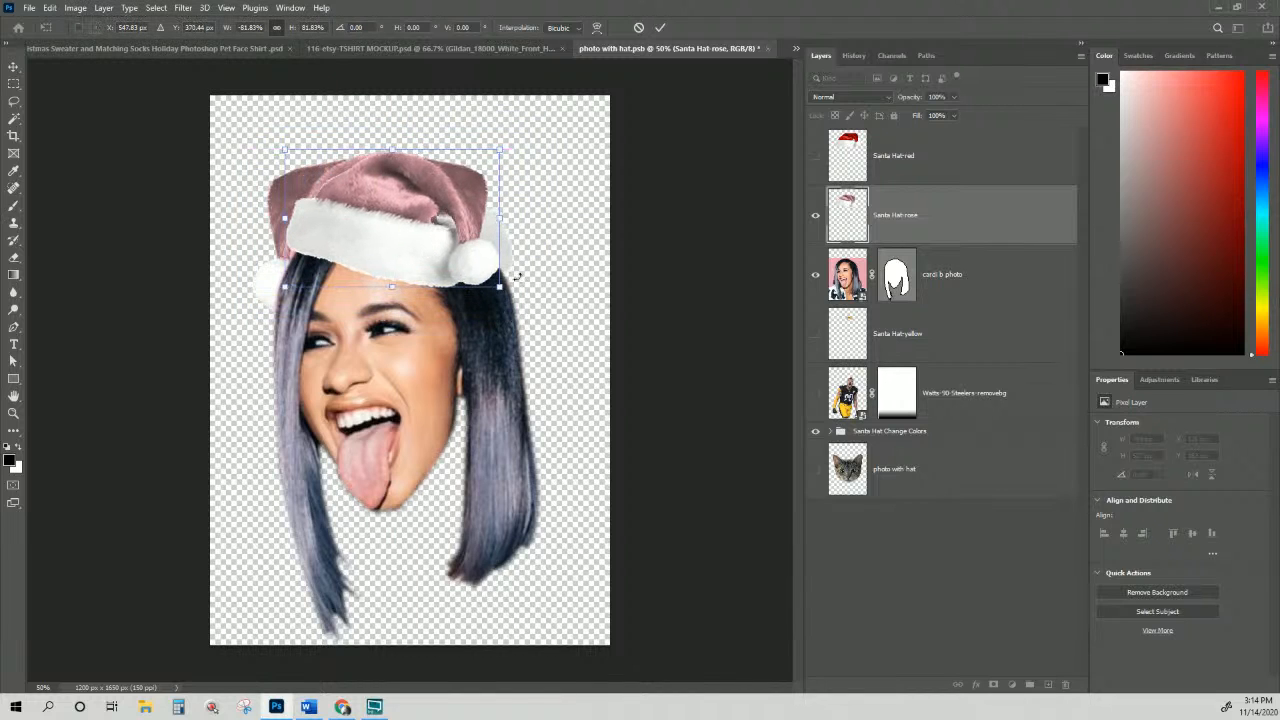
pyautogui.moveTo(520, 282)
pyautogui.mouseDown()
pyautogui.moveTo(542, 252)
pyautogui.moveTo(525, 271)
pyautogui.mouseUp()
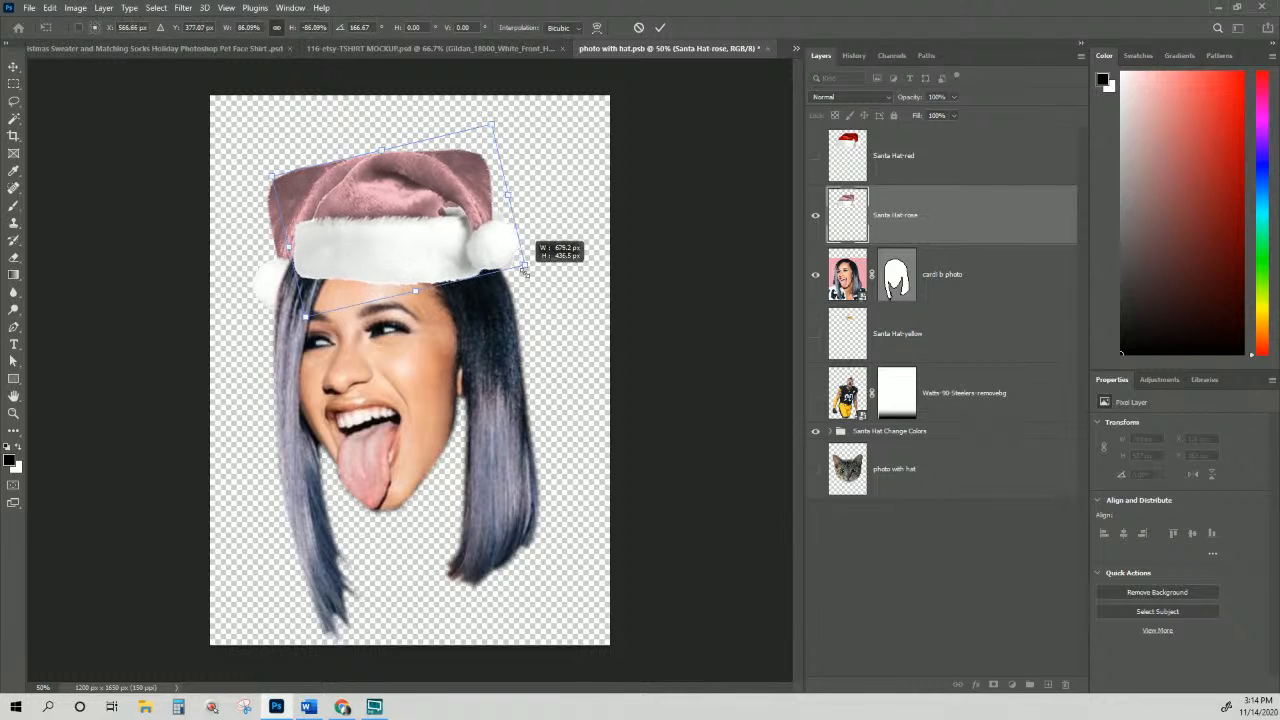
pyautogui.moveTo(438, 264); pyautogui.dragTo(432, 262)
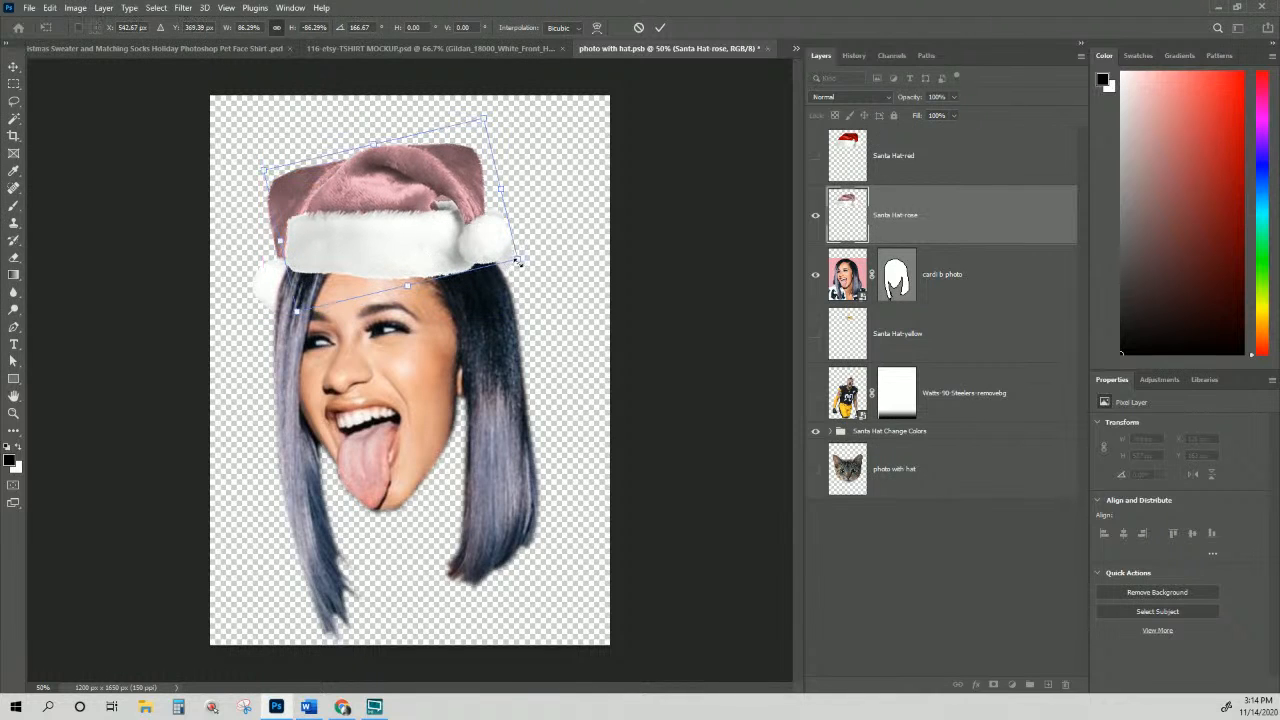
pyautogui.moveTo(518, 260); pyautogui.dragTo(526, 263)
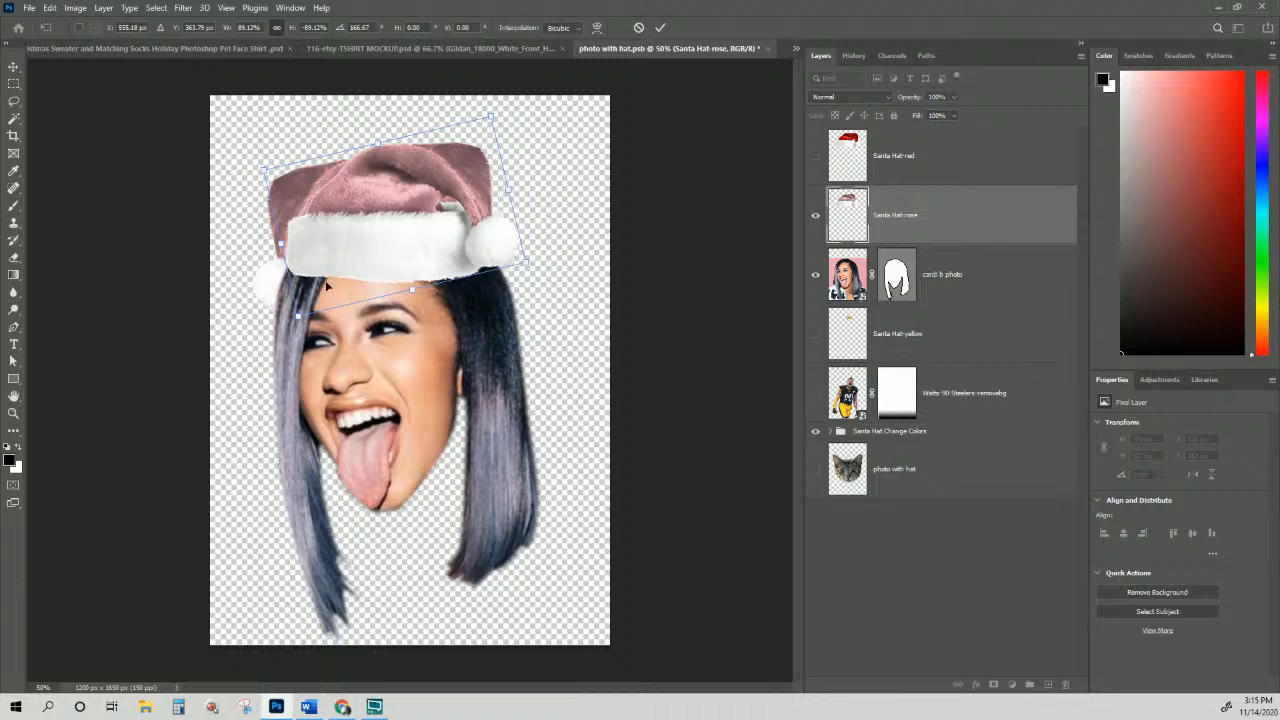
pyautogui.moveTo(361, 266); pyautogui.dragTo(361, 269)
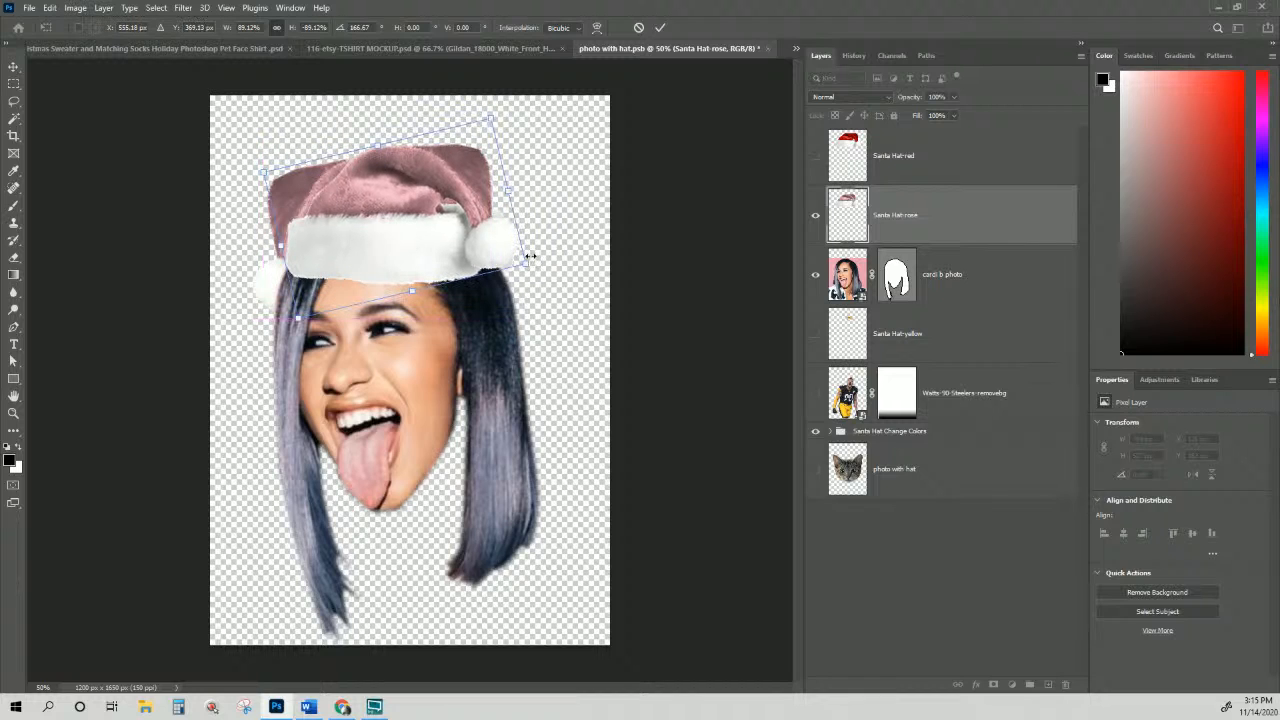
pyautogui.press('Return')
# Step: Hide Santa Hat Change Colors, then move and slightly enlarge the rose hat into its final spot
pyautogui.press('a')
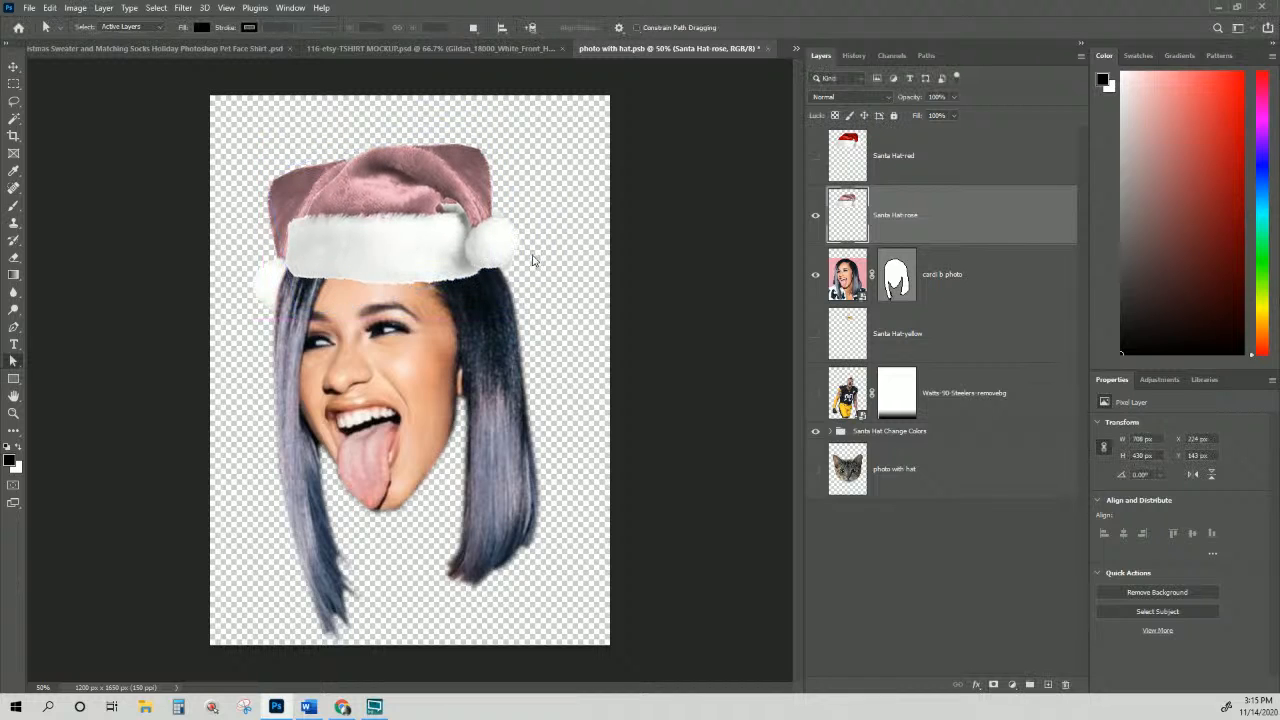
pyautogui.click(815, 431)
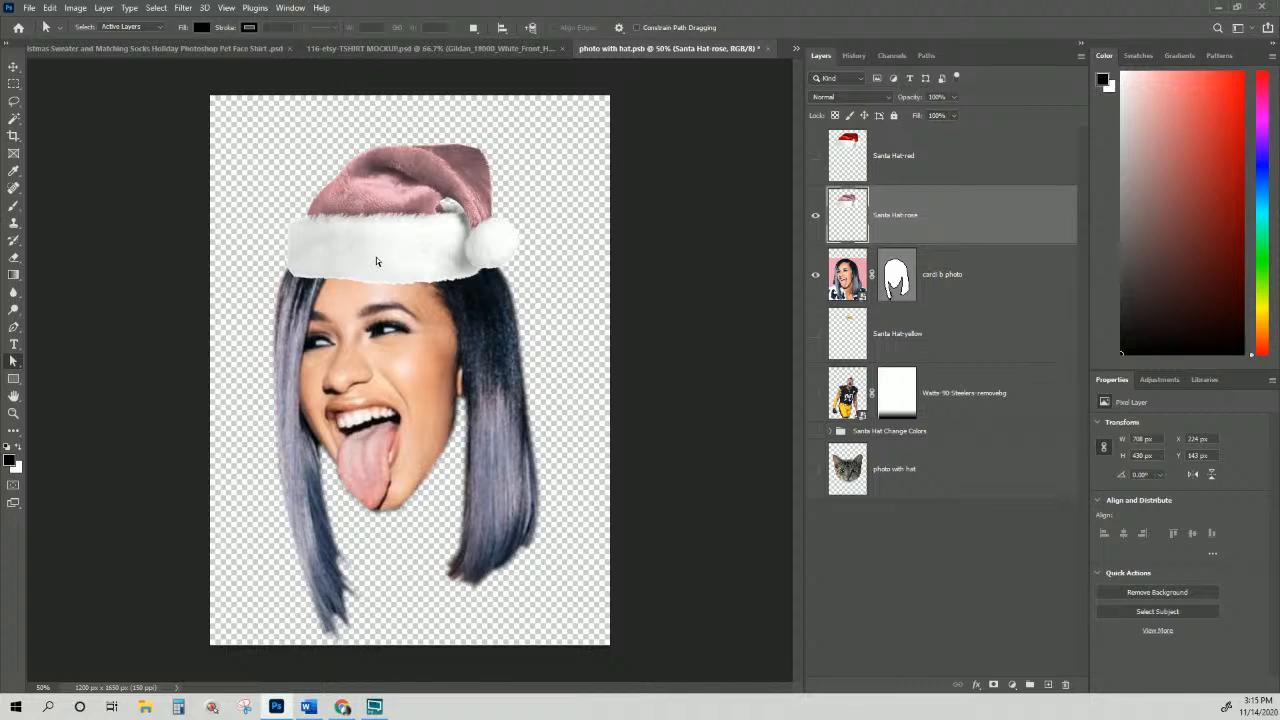
pyautogui.click(13, 66)
pyautogui.moveTo(377, 255); pyautogui.dragTo(370, 252)
pyautogui.hotkey('ctrl', 't')
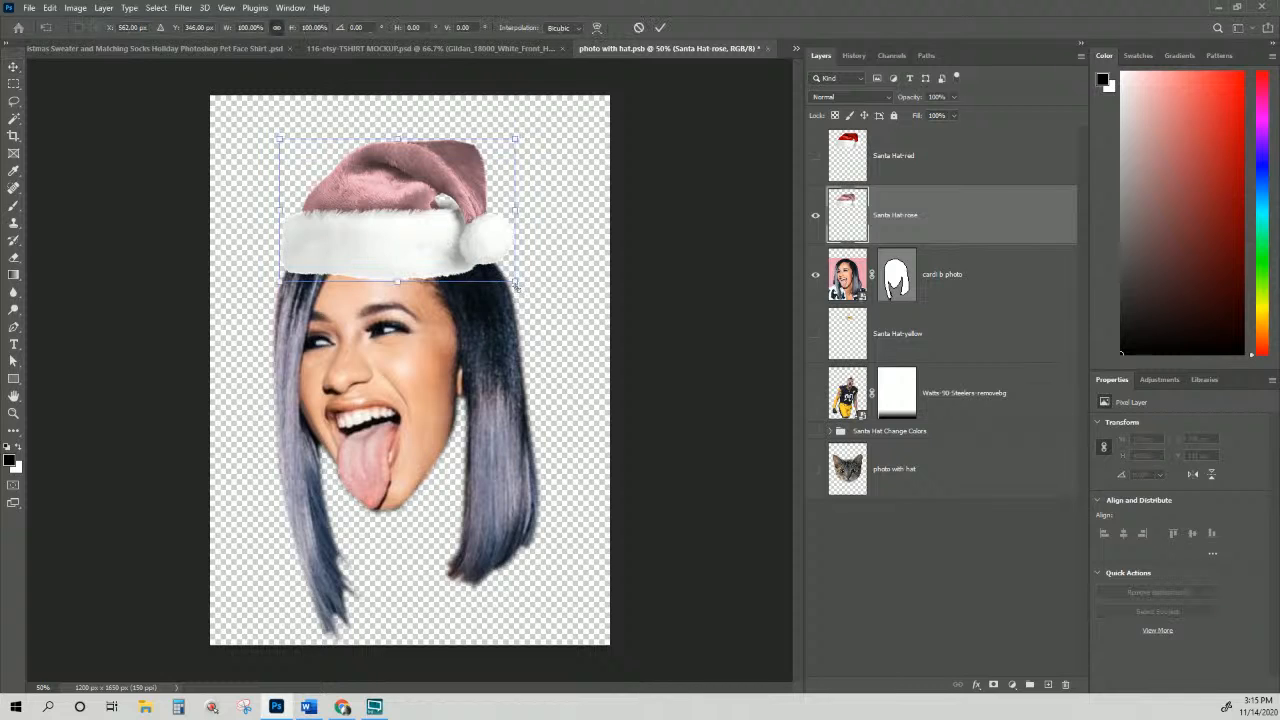
pyautogui.moveTo(515, 285); pyautogui.dragTo(528, 290)
pyautogui.moveTo(460, 247); pyautogui.dragTo(459, 242)
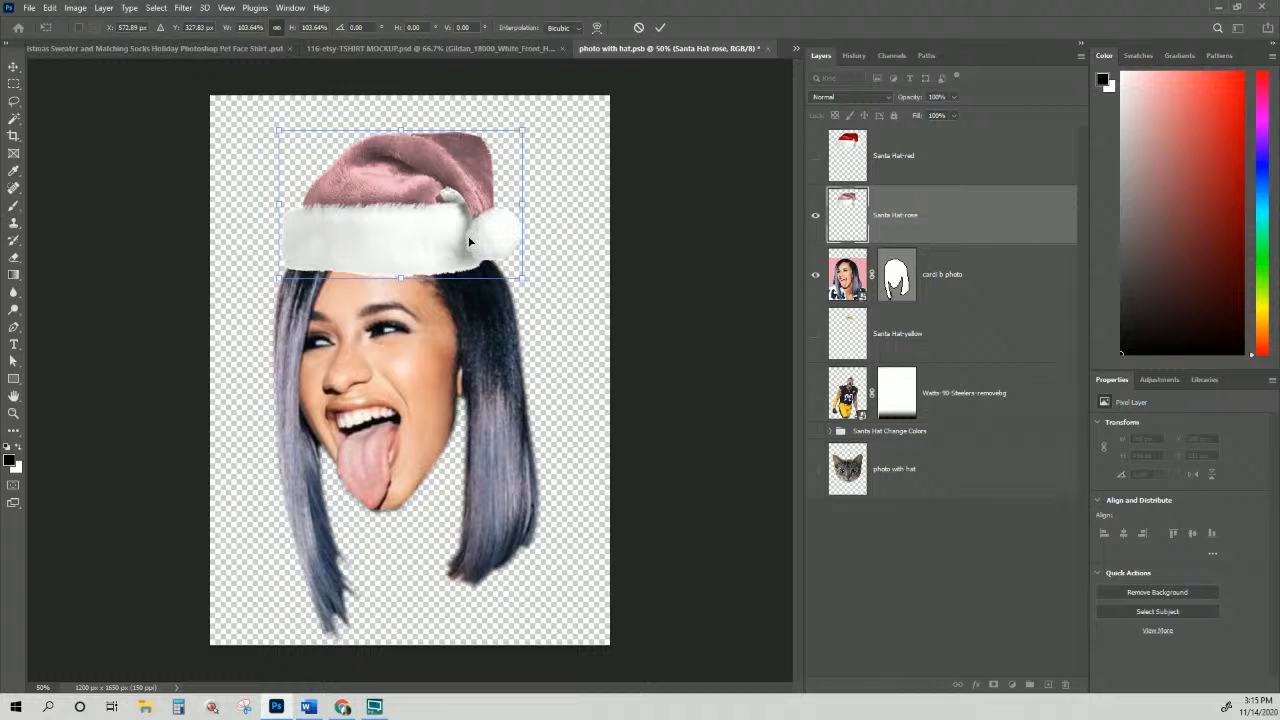
pyautogui.press('Return')
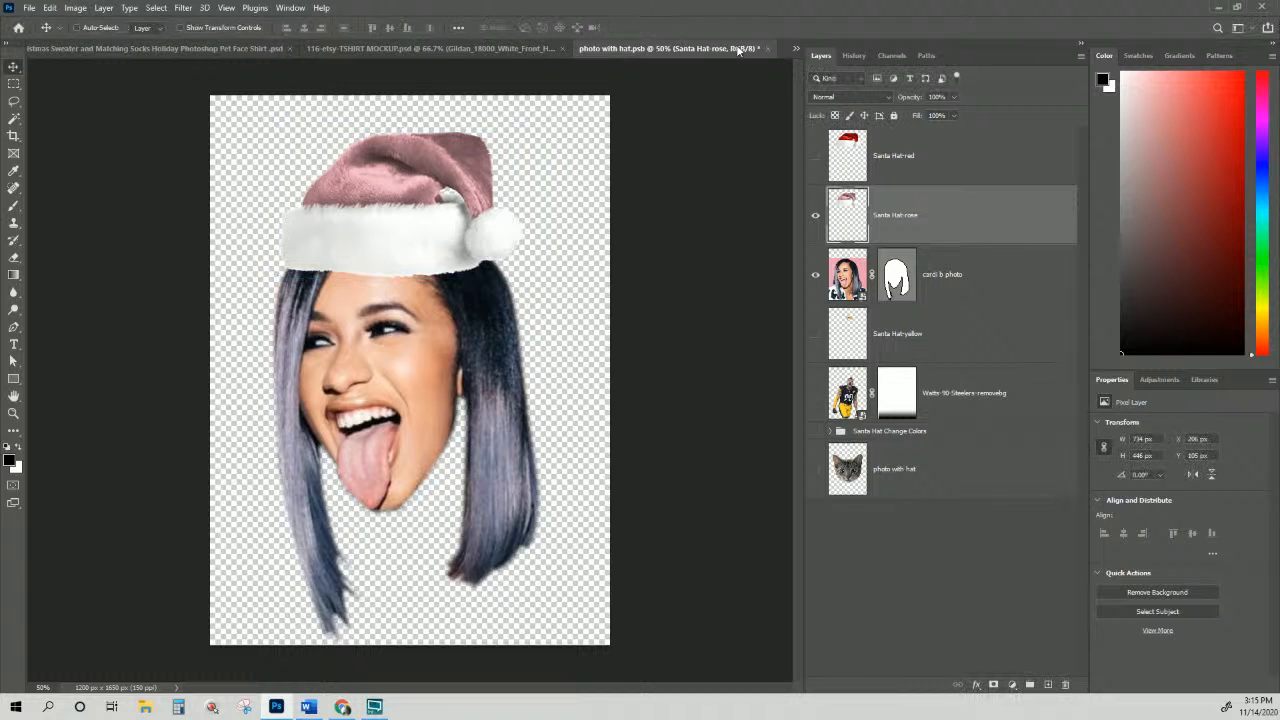
# Step: Close photo with hat.psb, saving the changes
pyautogui.click(769, 48)
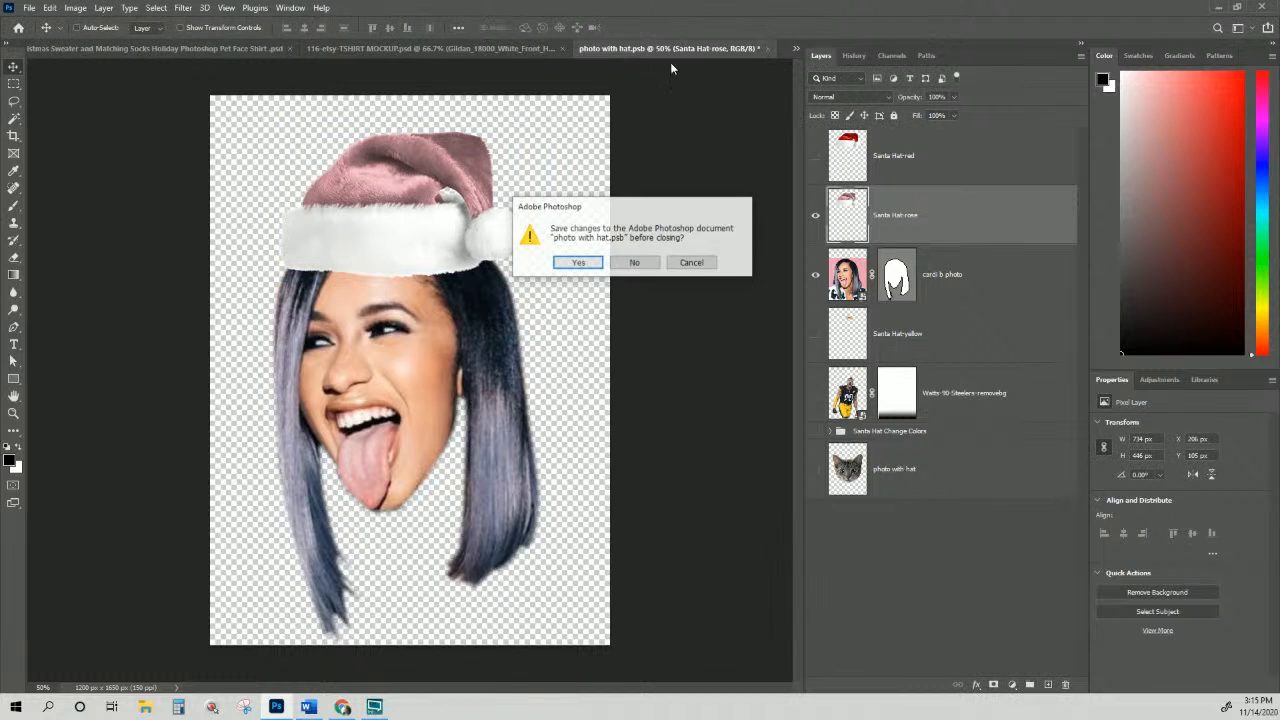
pyautogui.click(576, 265)
pyautogui.click(578, 264)
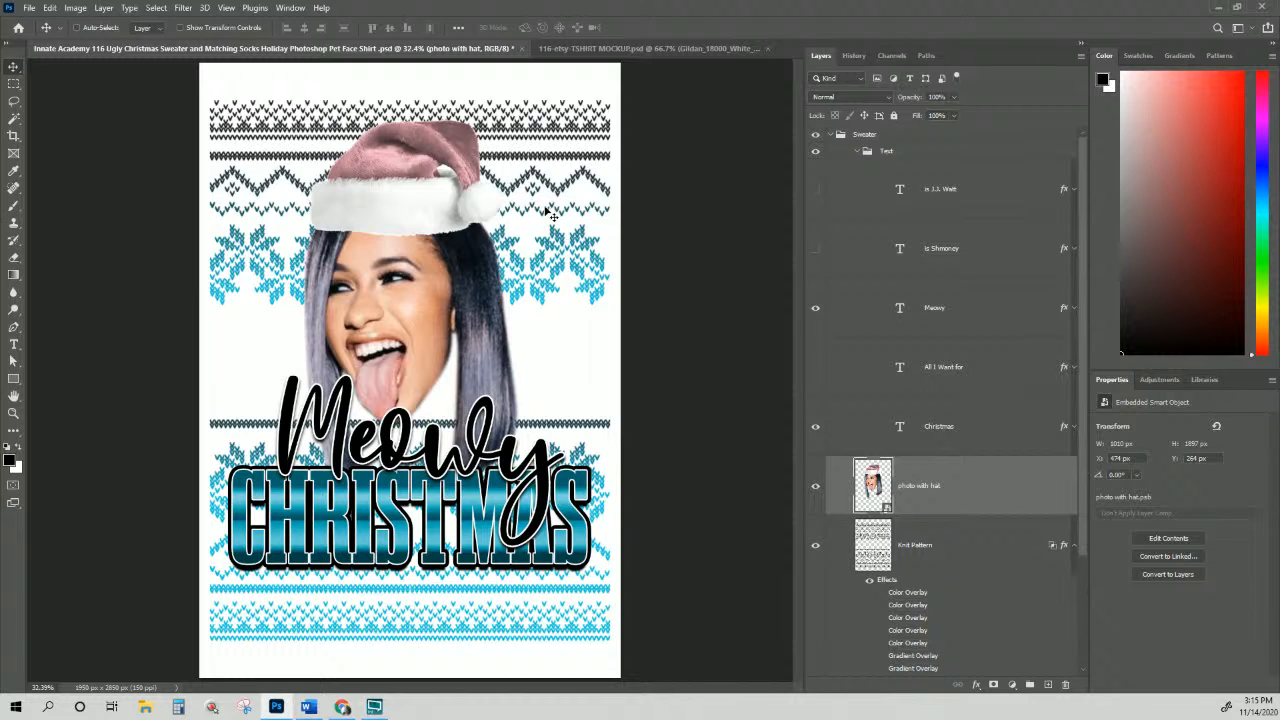
# Step: Select the Knit Pattern layer and preview its Color Overlay effects one by one
pyautogui.scroll(-3, 948, 291)
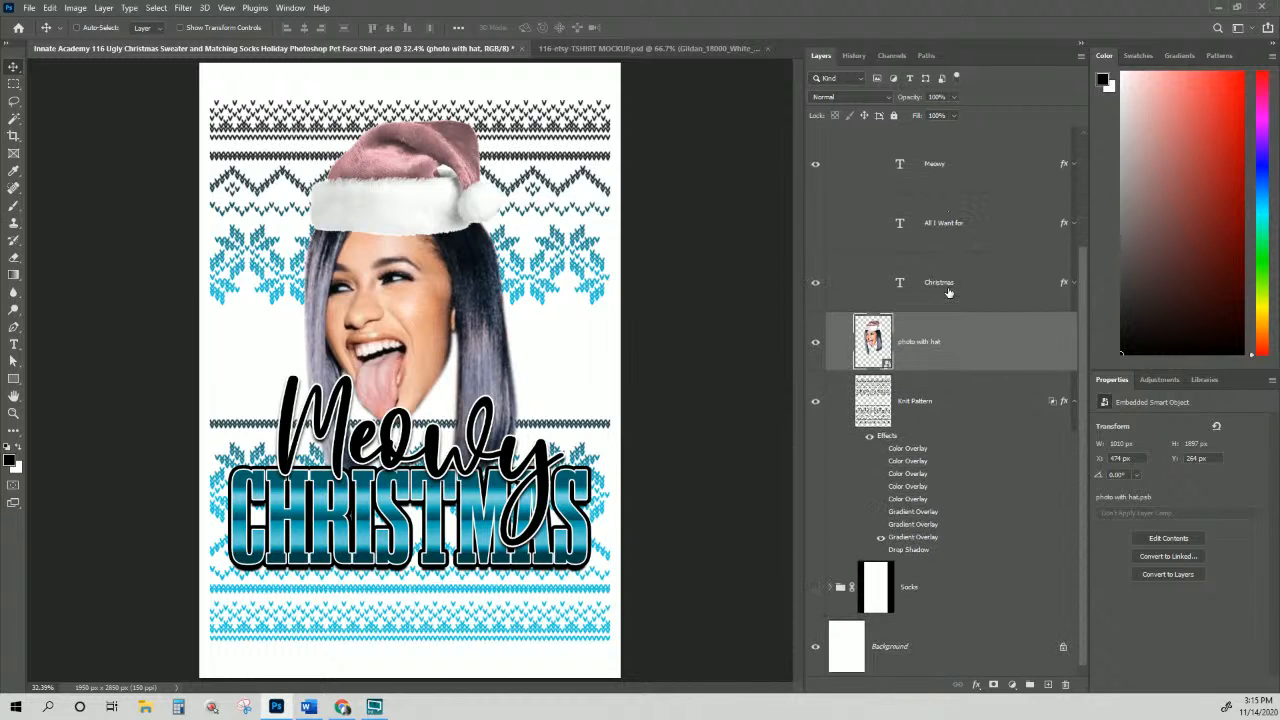
pyautogui.click(882, 456)
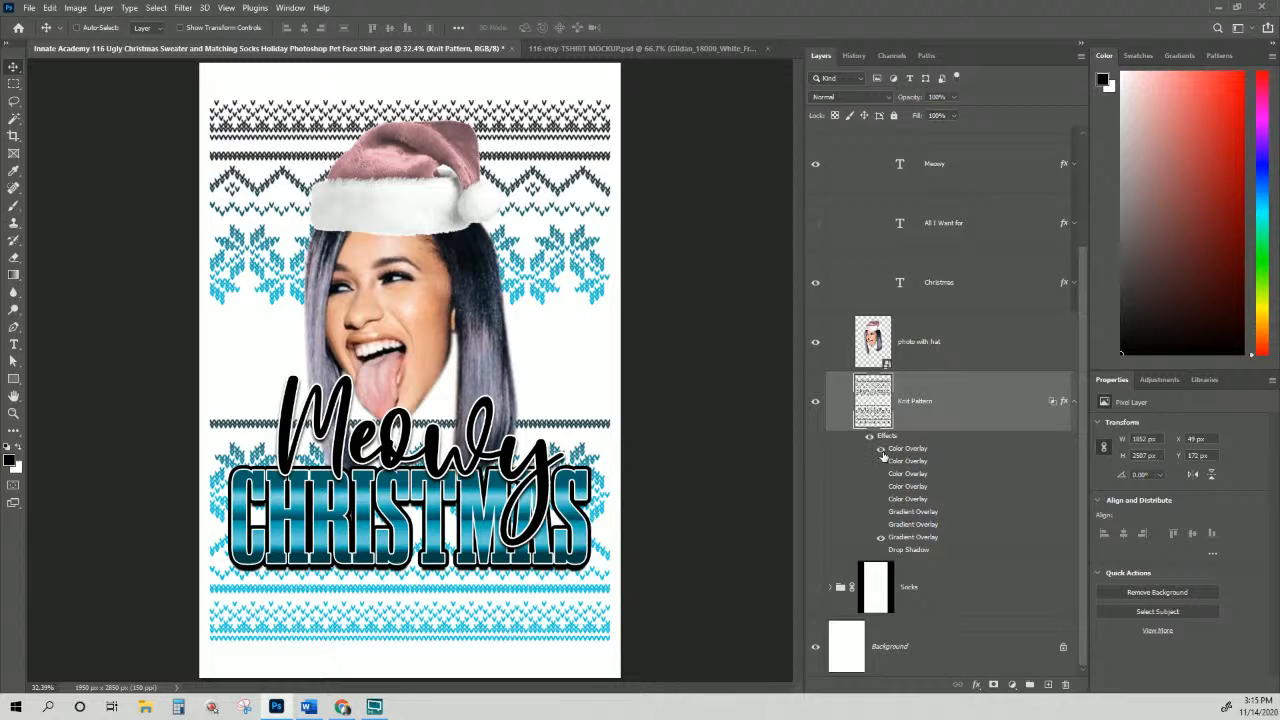
pyautogui.click(882, 454)
pyautogui.click(882, 452)
pyautogui.click(880, 462)
pyautogui.click(882, 477)
pyautogui.click(882, 475)
# Step: Duplicate Knit Pattern's Gradient Overlay, disable the original, and set its middle and right stops to the hat's pink
pyautogui.doubleClick(903, 541)
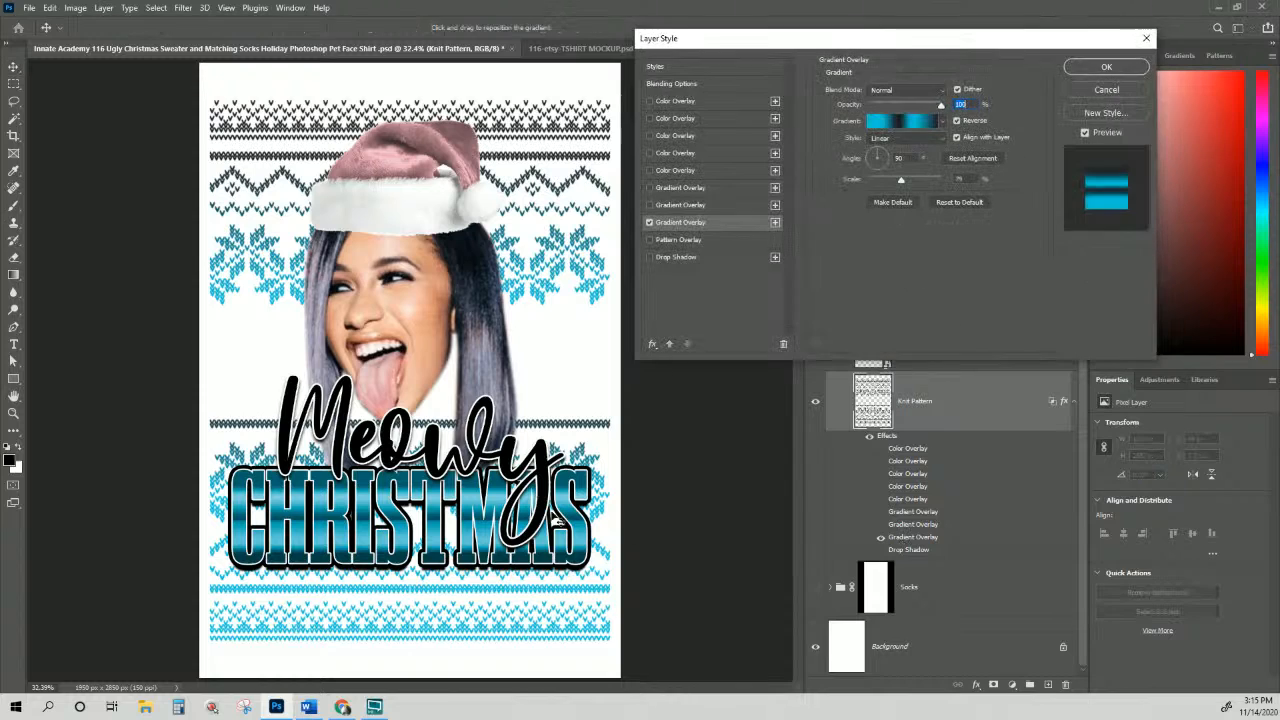
pyautogui.click(775, 222)
pyautogui.click(649, 222)
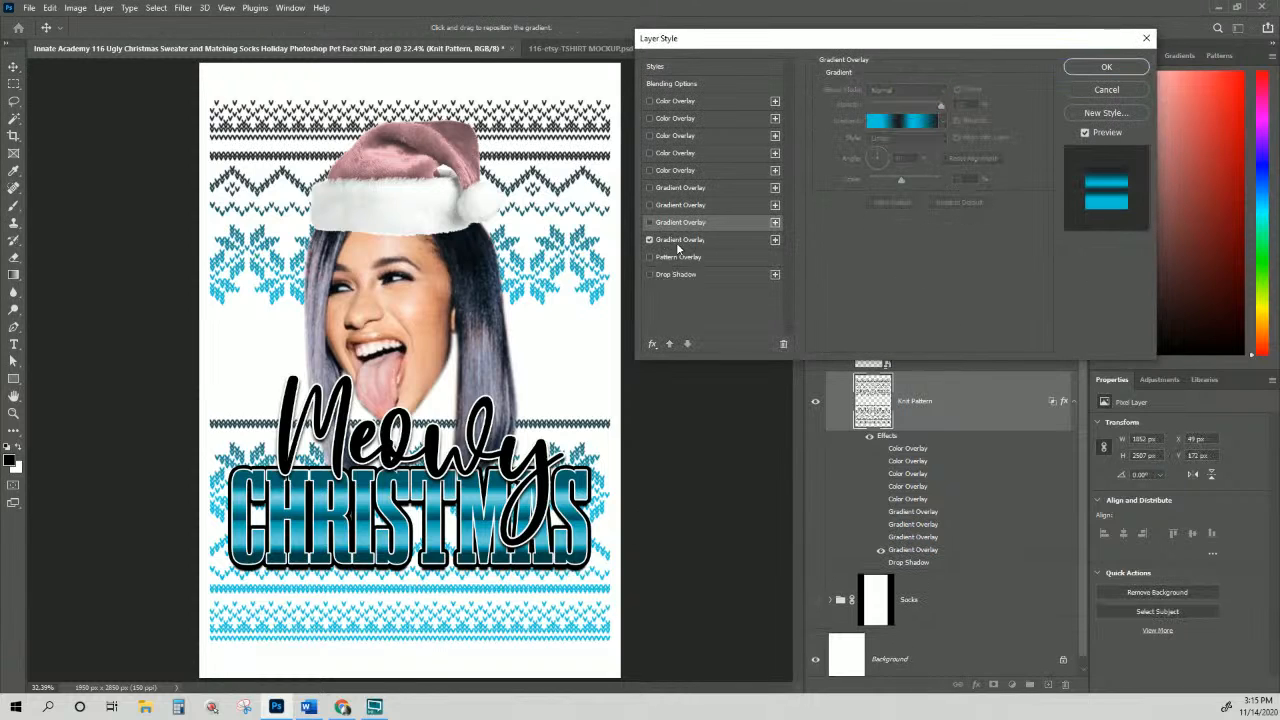
pyautogui.click(680, 240)
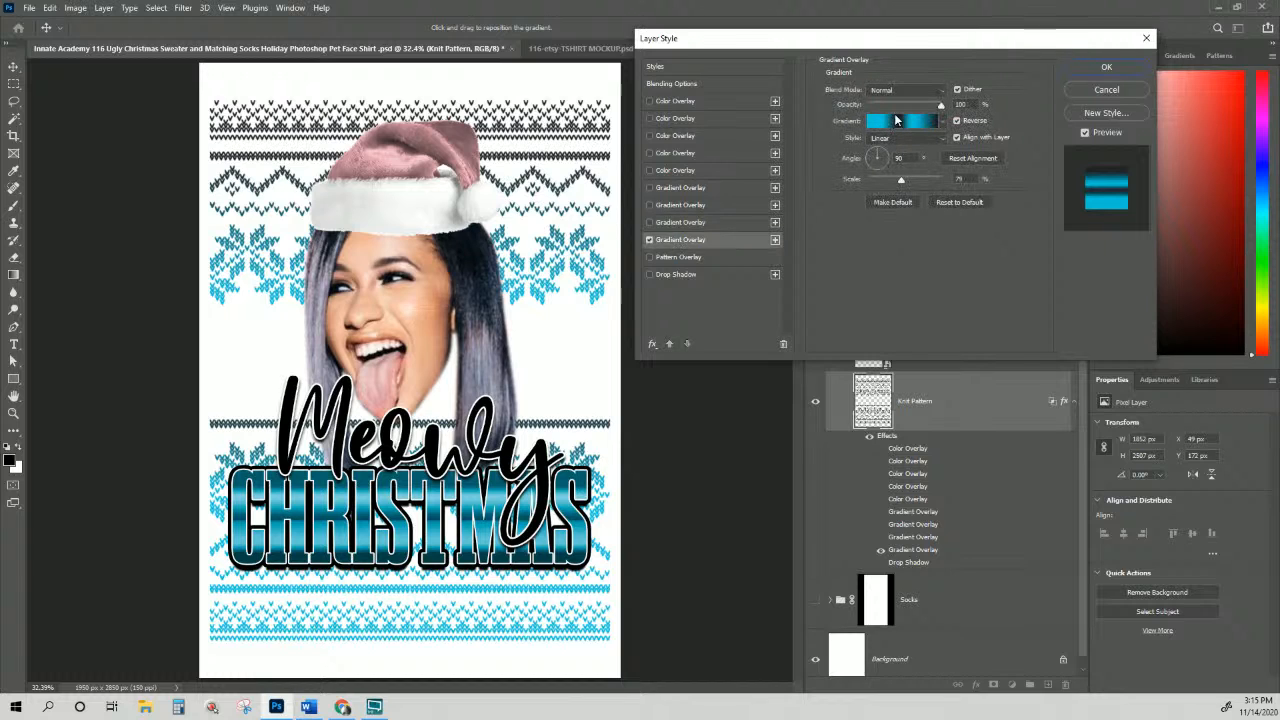
pyautogui.click(900, 121)
pyautogui.click(598, 348)
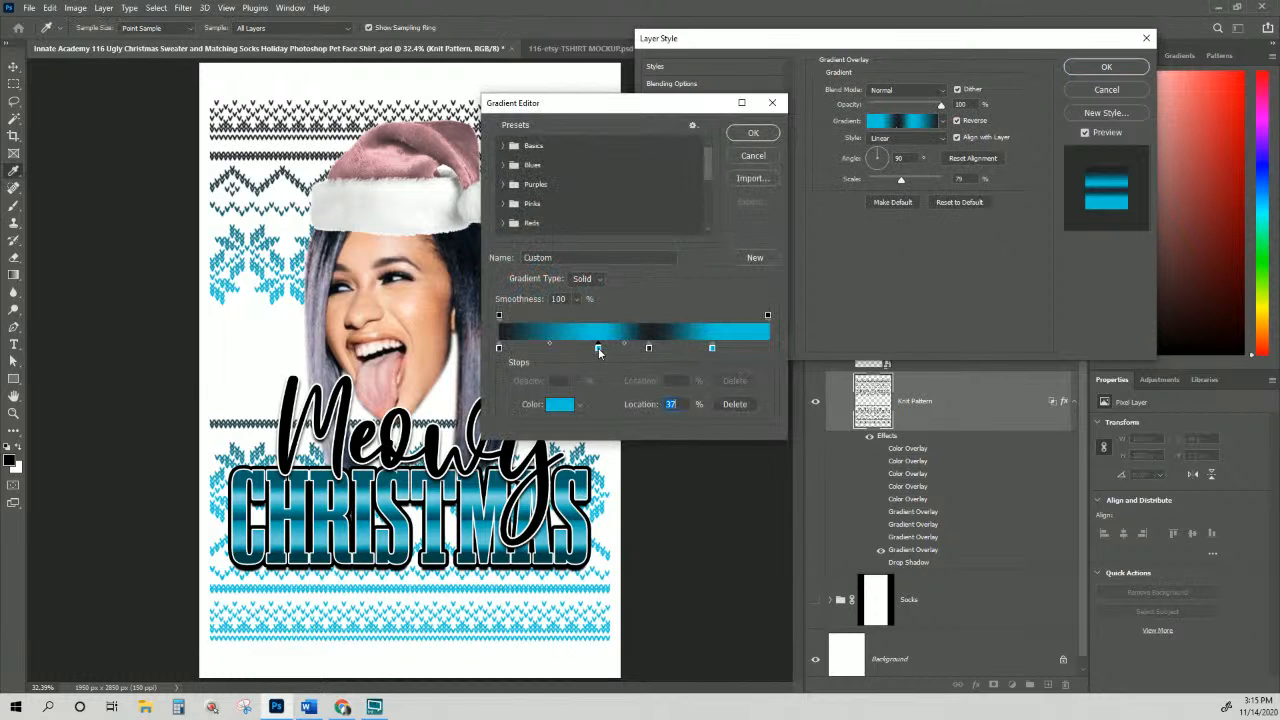
pyautogui.click(398, 158)
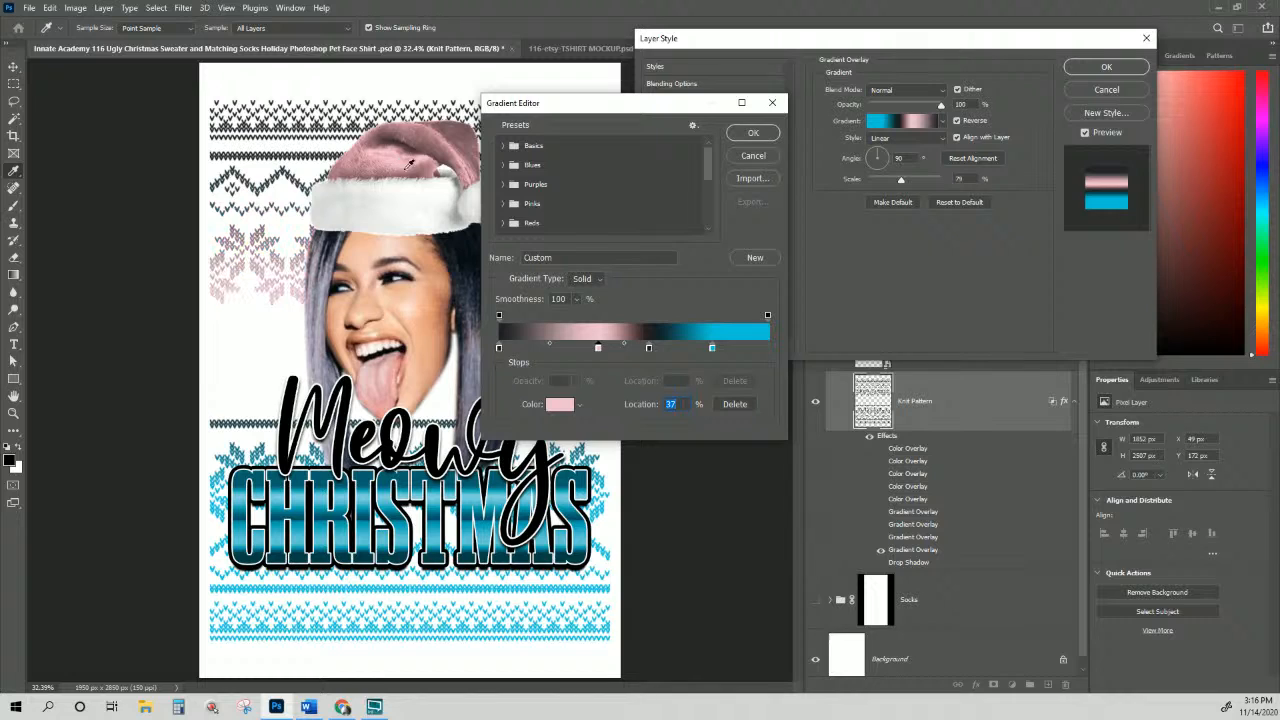
pyautogui.click(712, 348)
pyautogui.click(398, 152)
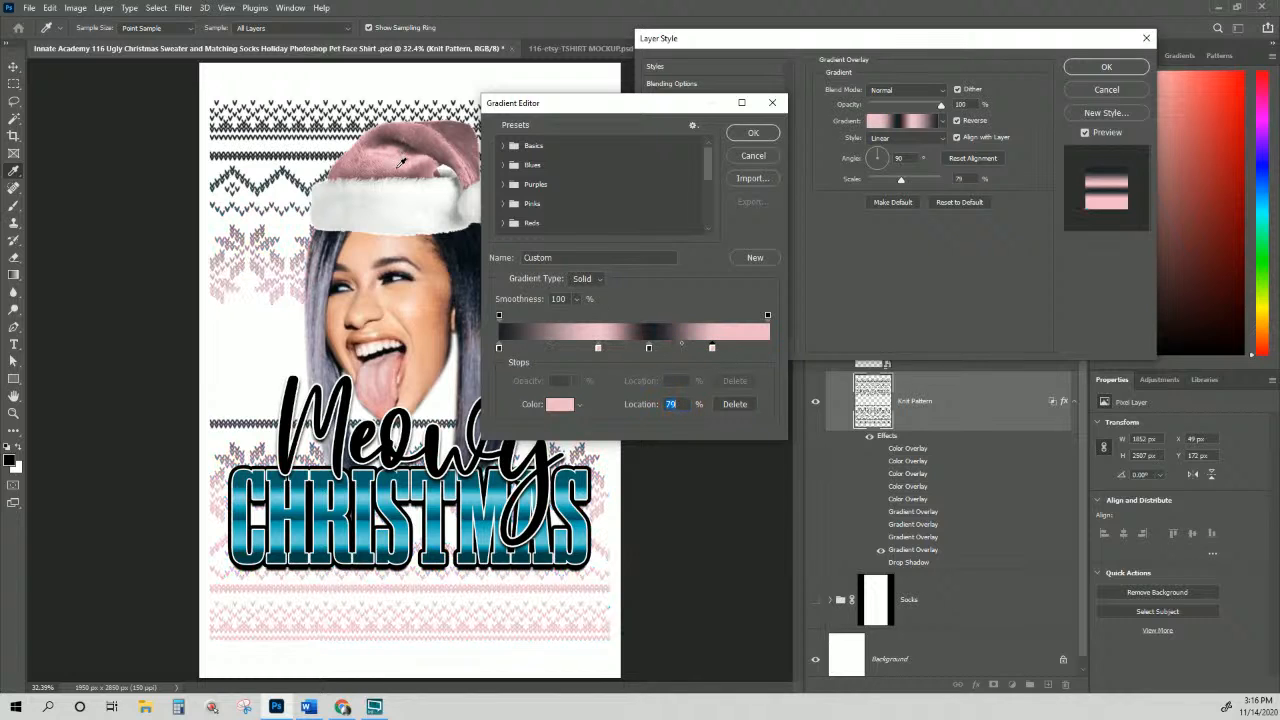
pyautogui.click(753, 133)
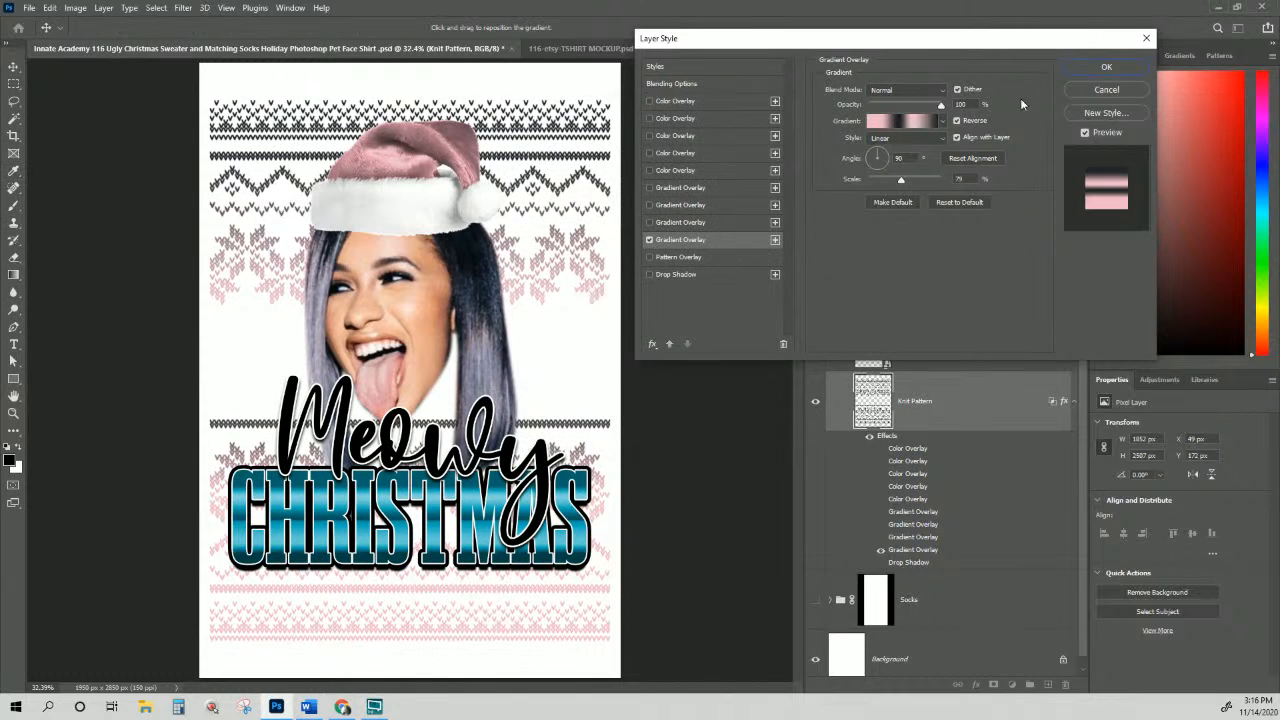
pyautogui.click(1106, 66)
pyautogui.scroll(3, 982, 315)
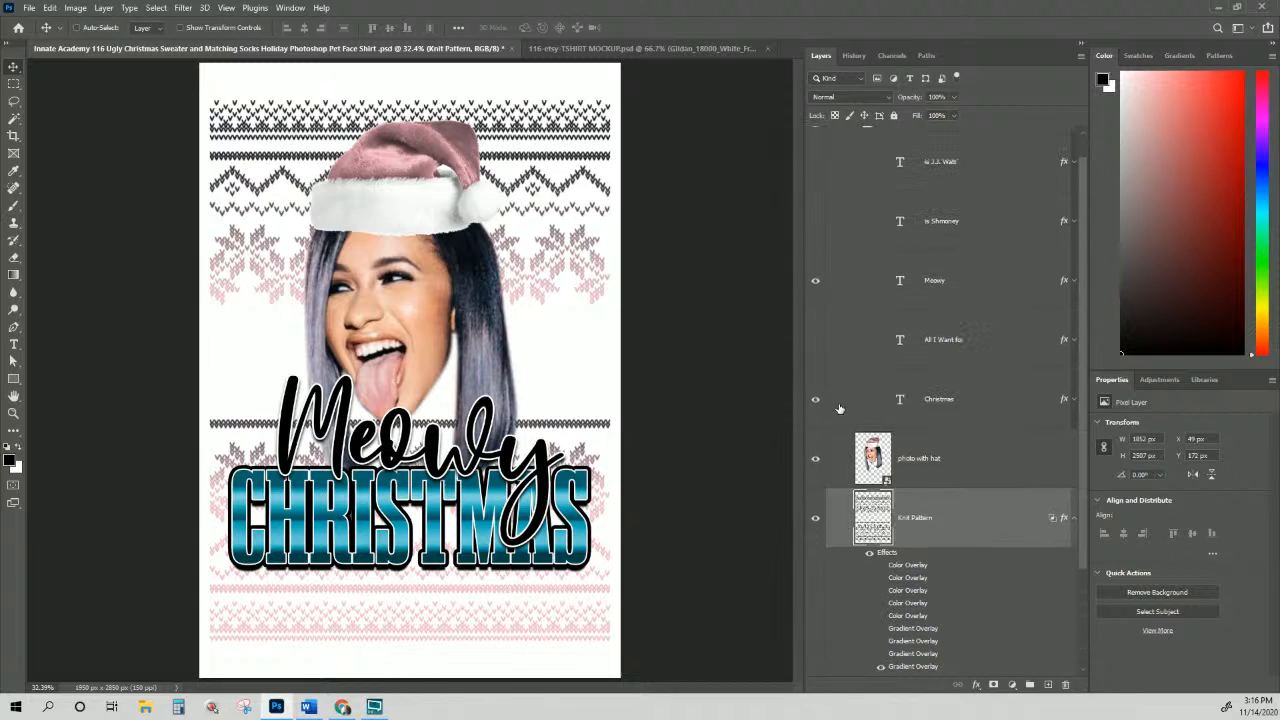
# Step: Hide the Meowy text, show the 'All I Want for' and 'is Shmoney' layers, and select the Christmas layer
pyautogui.click(815, 281)
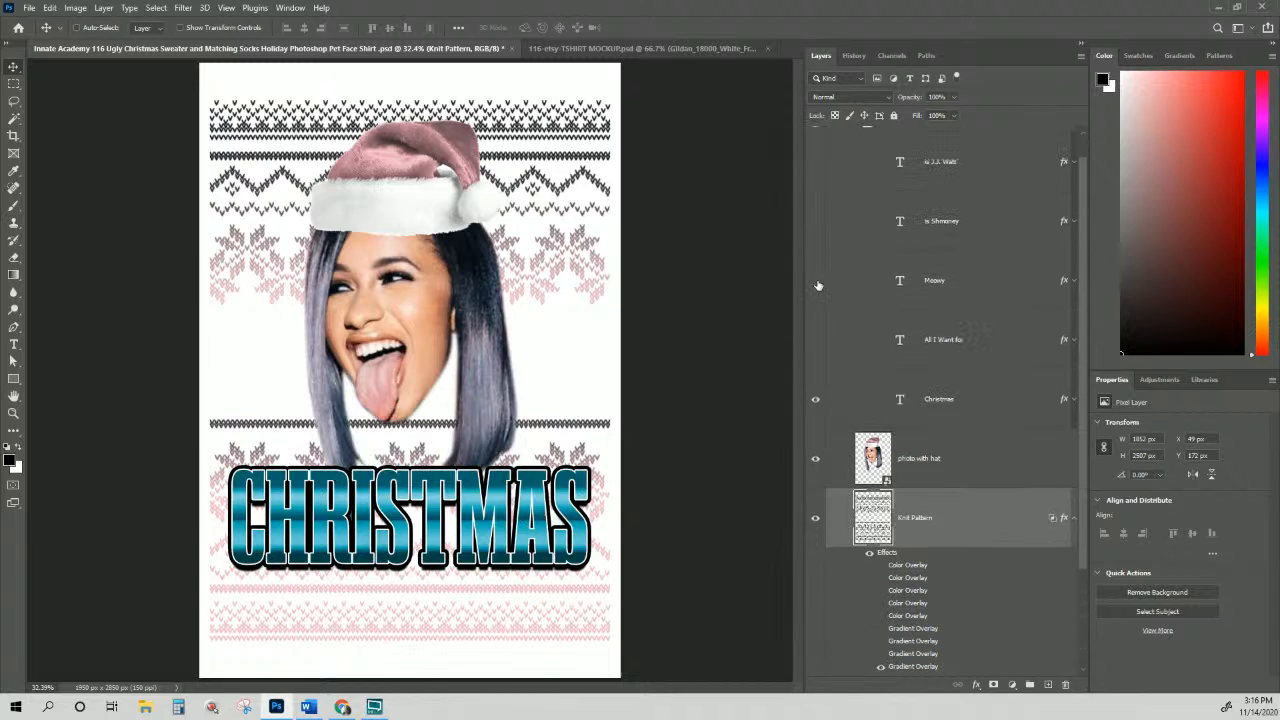
pyautogui.click(816, 341)
pyautogui.scroll(2, 872, 255)
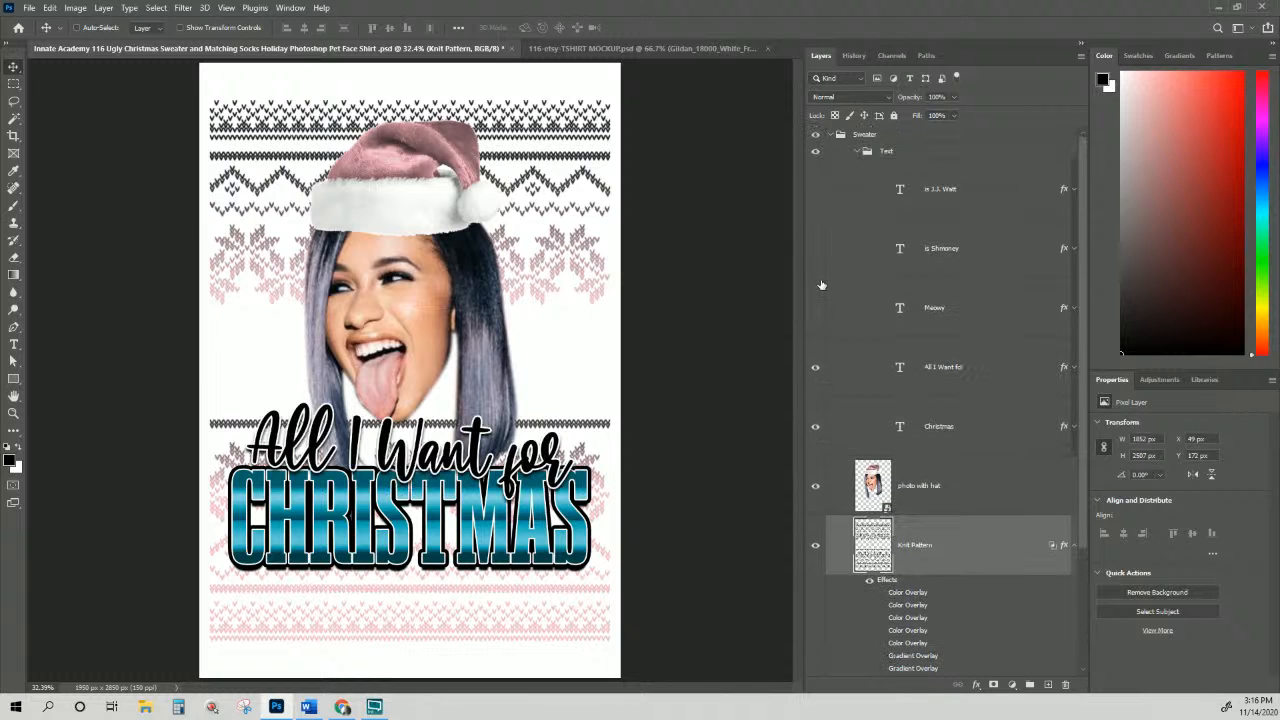
pyautogui.click(815, 251)
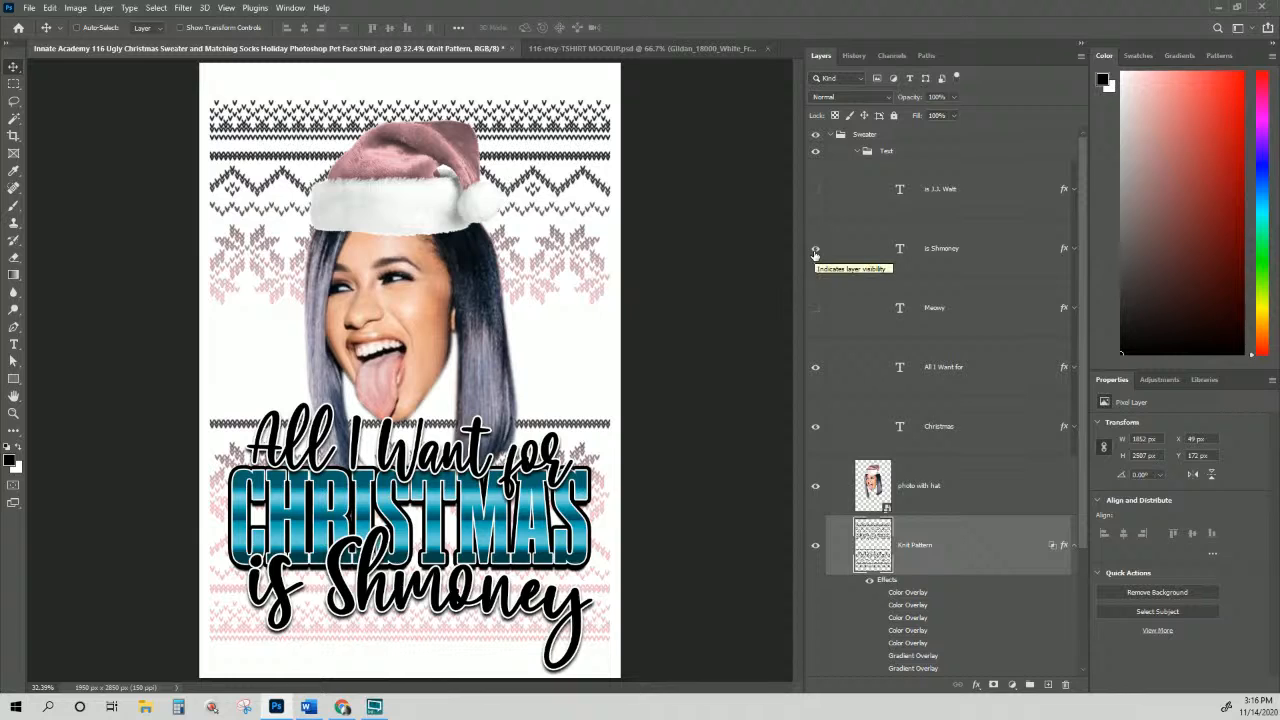
pyautogui.scroll(-2, 816, 348)
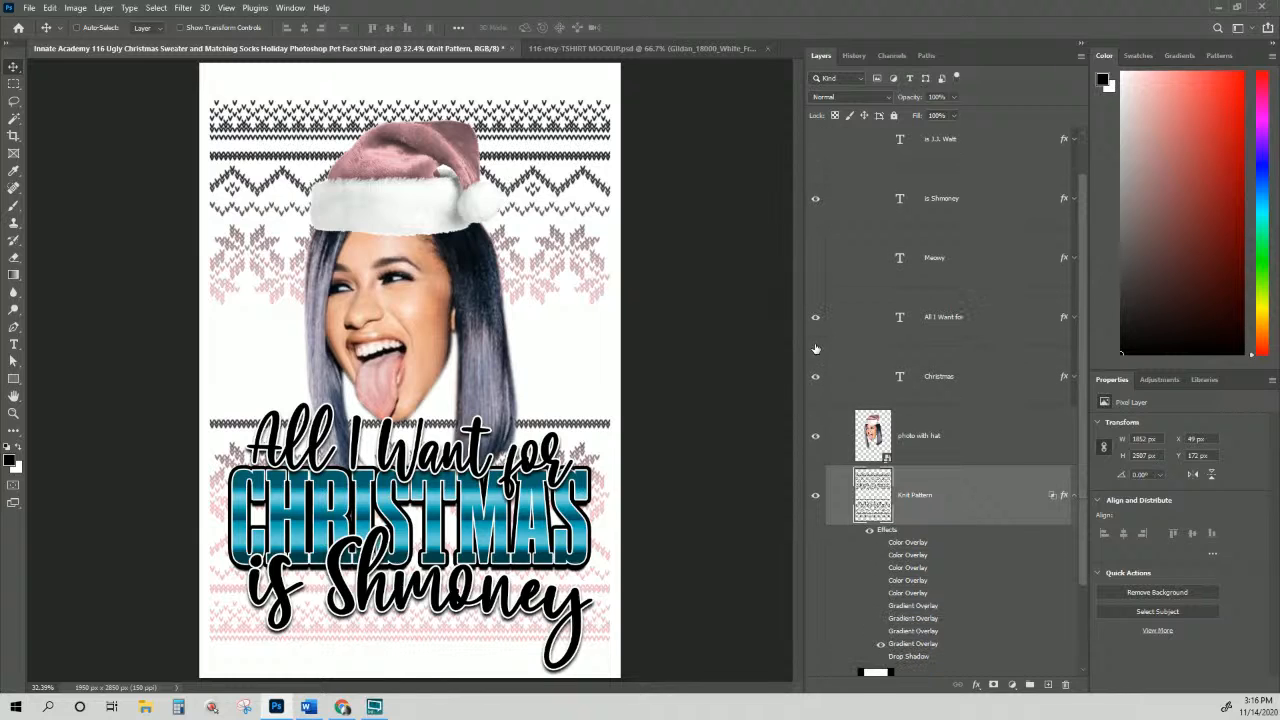
pyautogui.click(954, 267)
pyautogui.click(1065, 379)
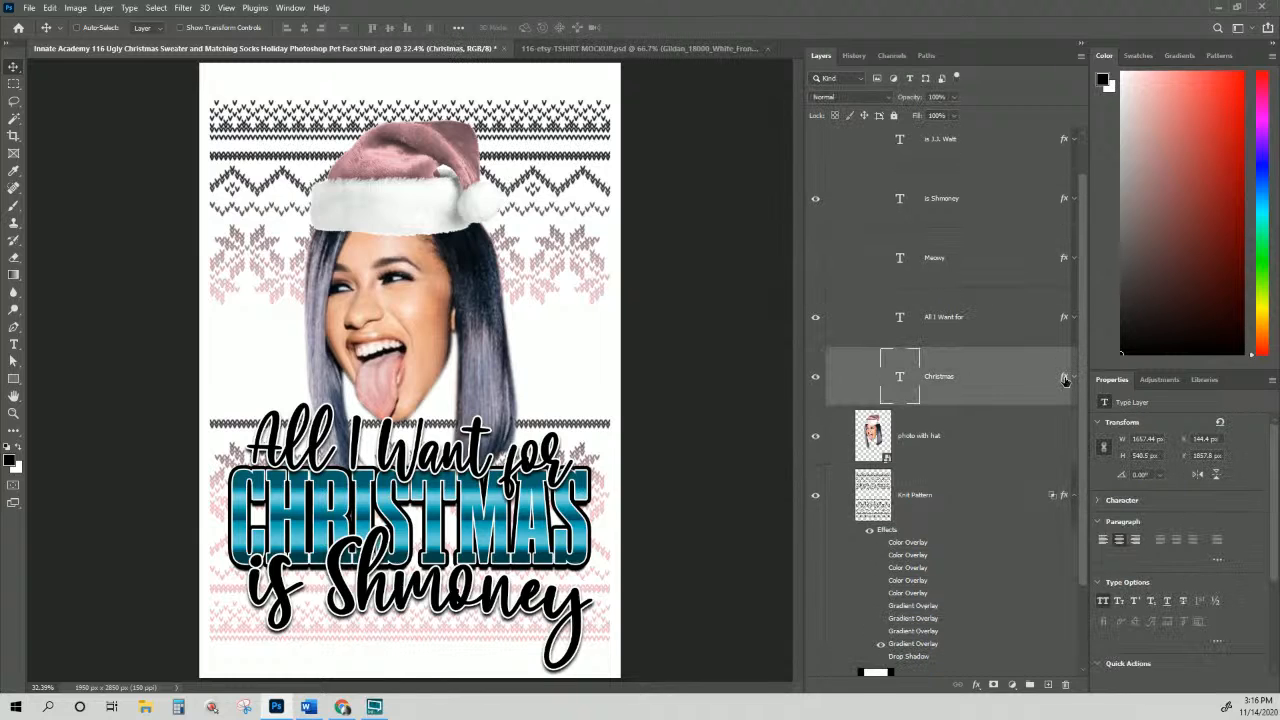
# Step: Add a Color Overlay to the CHRISTMAS text sampled from the Santa hat's pink
pyautogui.doubleClick(1065, 379)
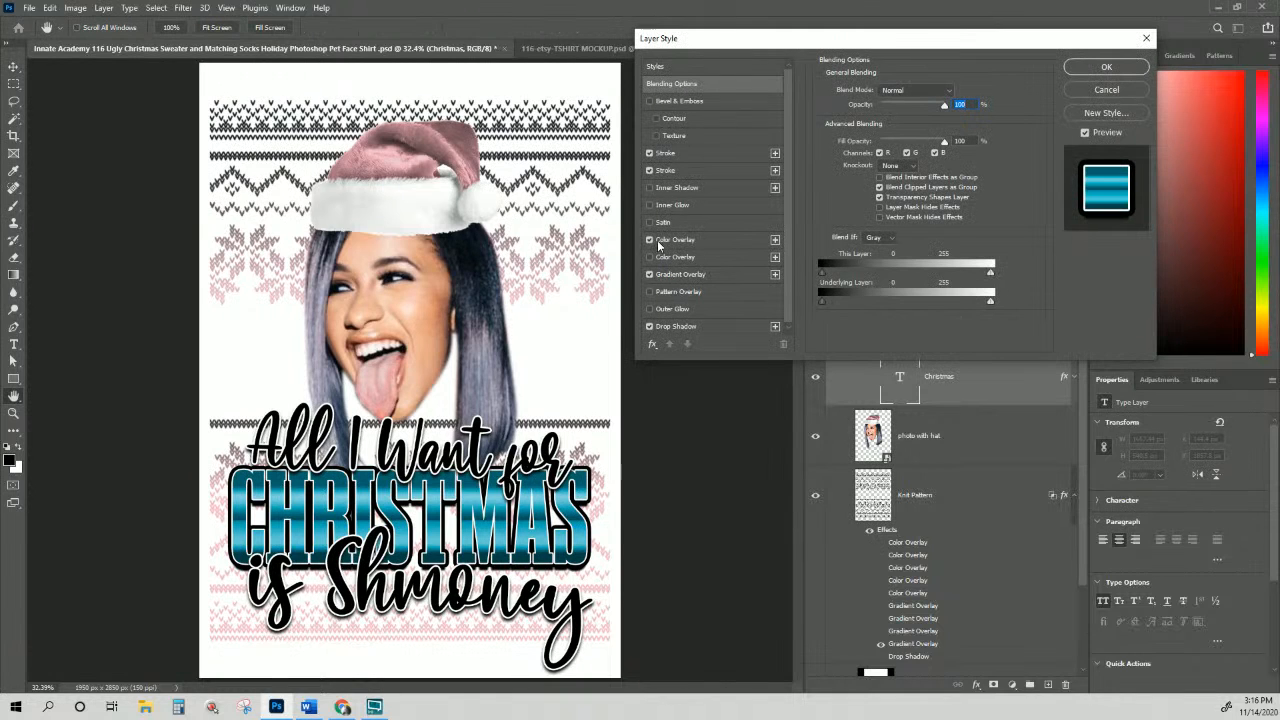
pyautogui.click(658, 240)
pyautogui.click(774, 240)
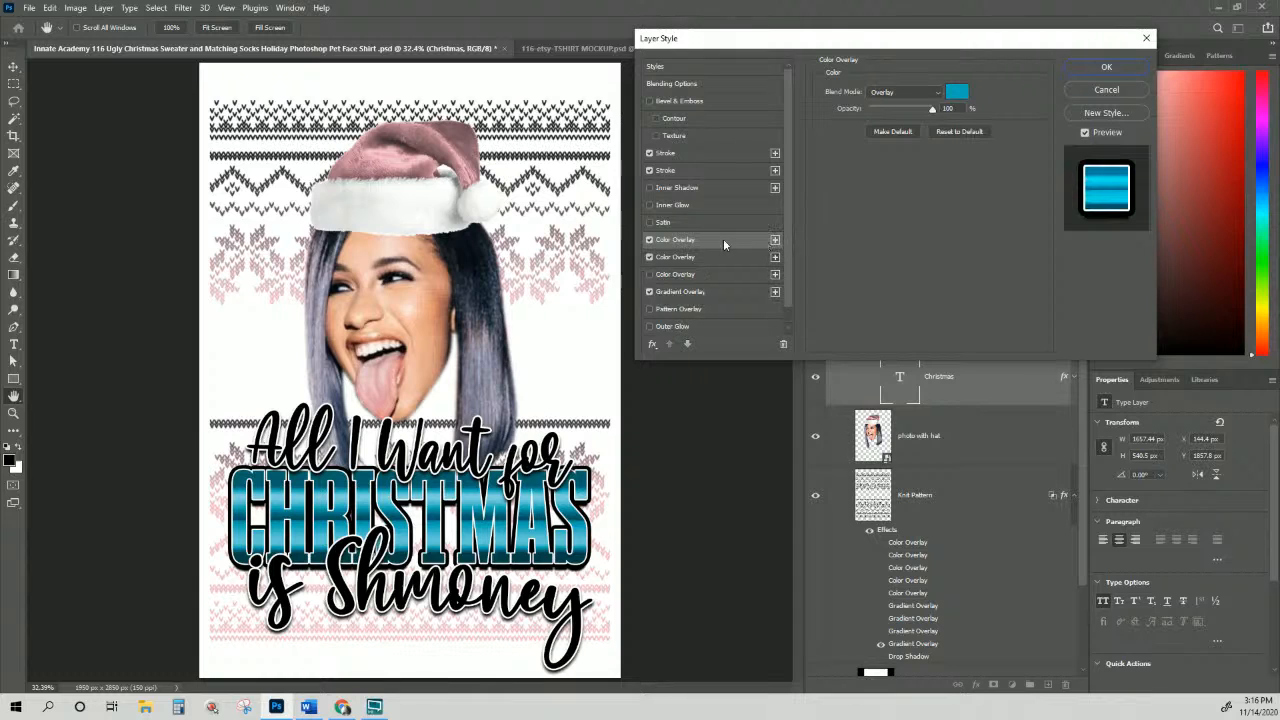
pyautogui.click(649, 257)
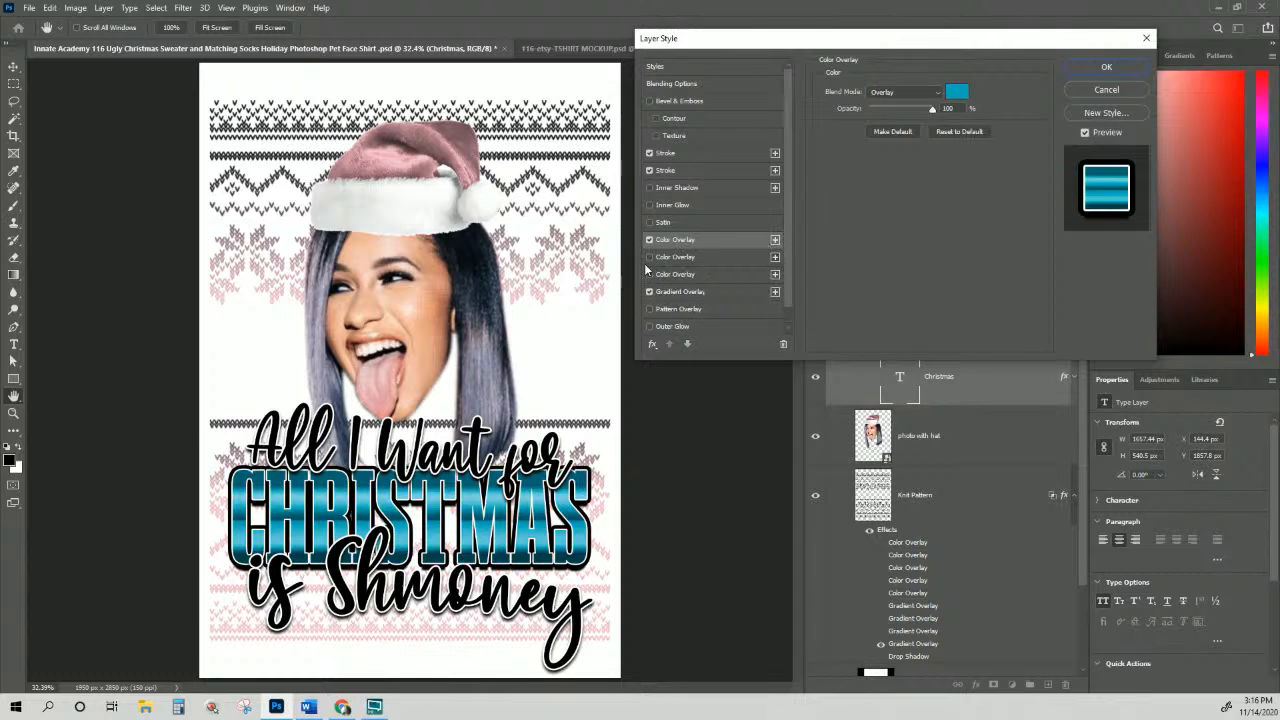
pyautogui.click(957, 92)
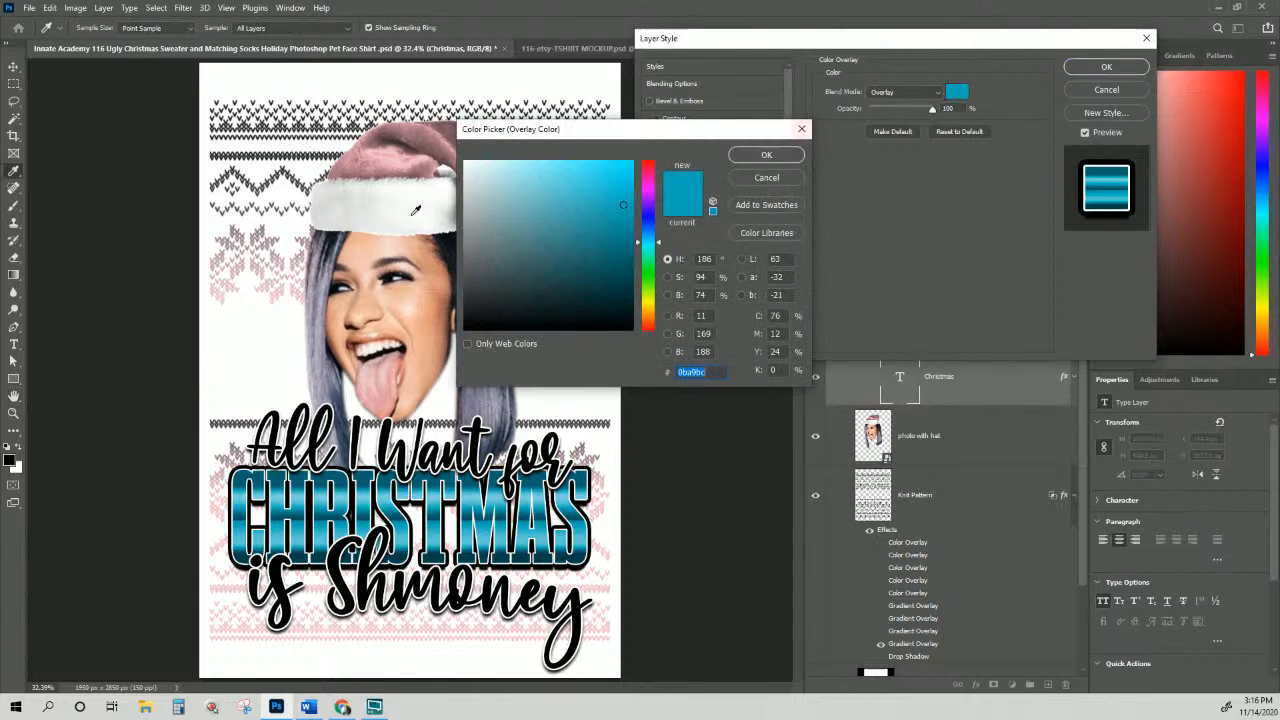
pyautogui.click(393, 152)
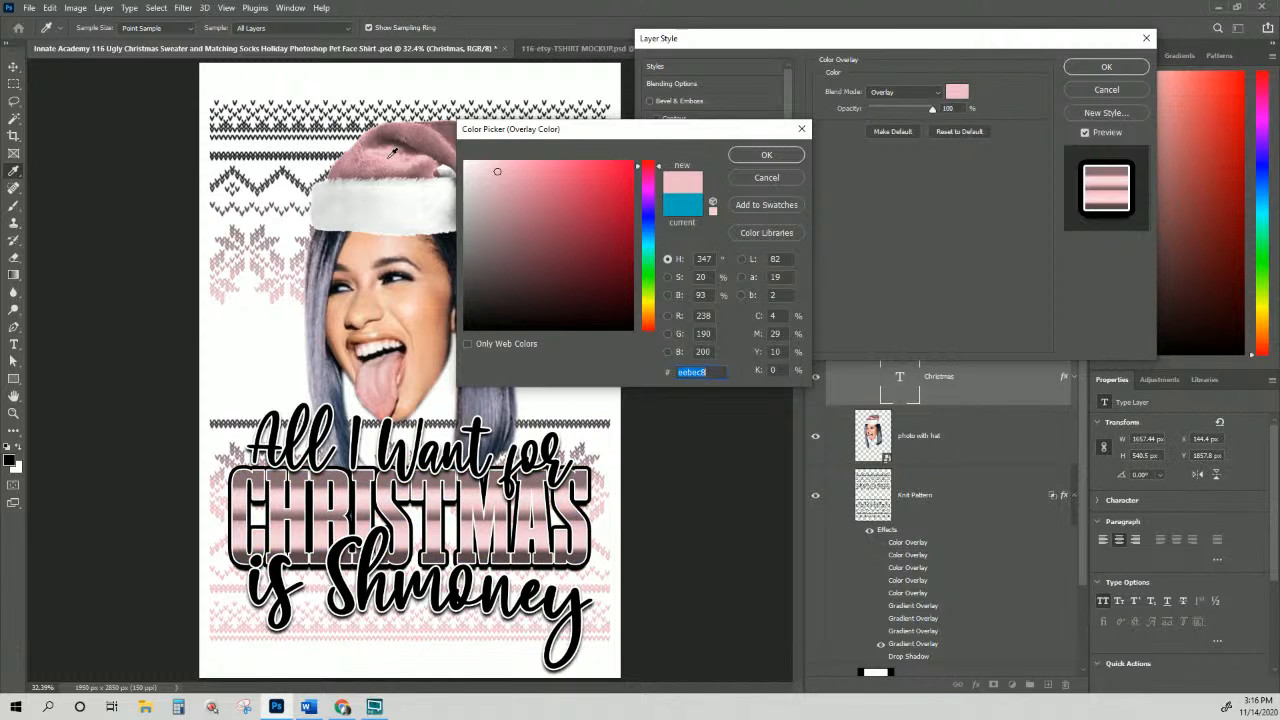
pyautogui.click(771, 156)
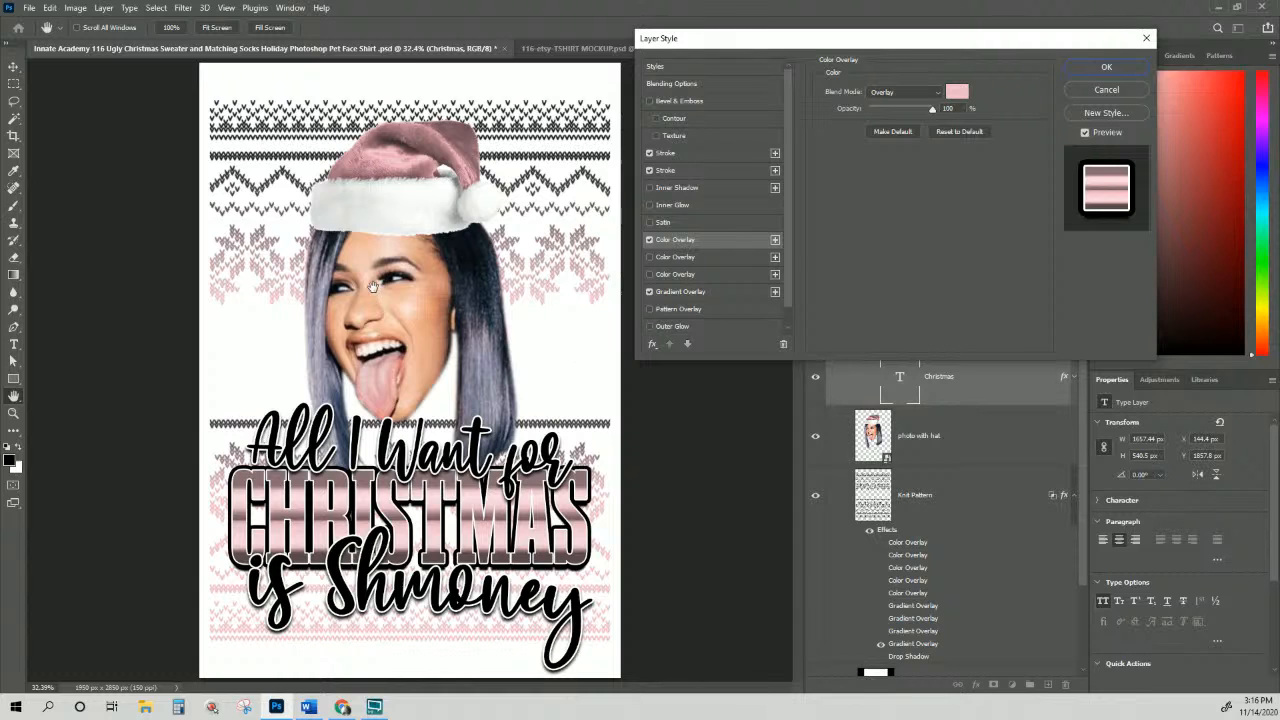
# Step: Confirm the overlay colour is #eebec8 and apply the layer style
pyautogui.click(955, 92)
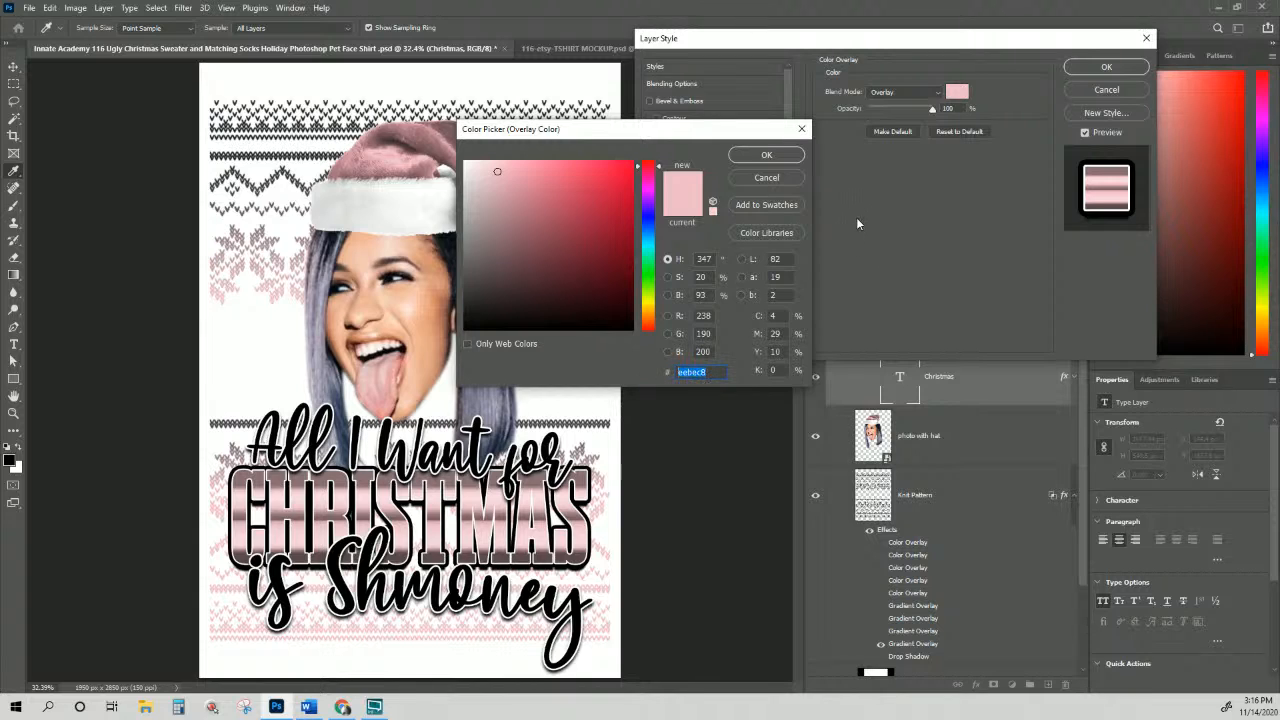
pyautogui.click(714, 372)
pyautogui.moveTo(714, 373); pyautogui.dragTo(678, 372)
pyautogui.click(766, 155)
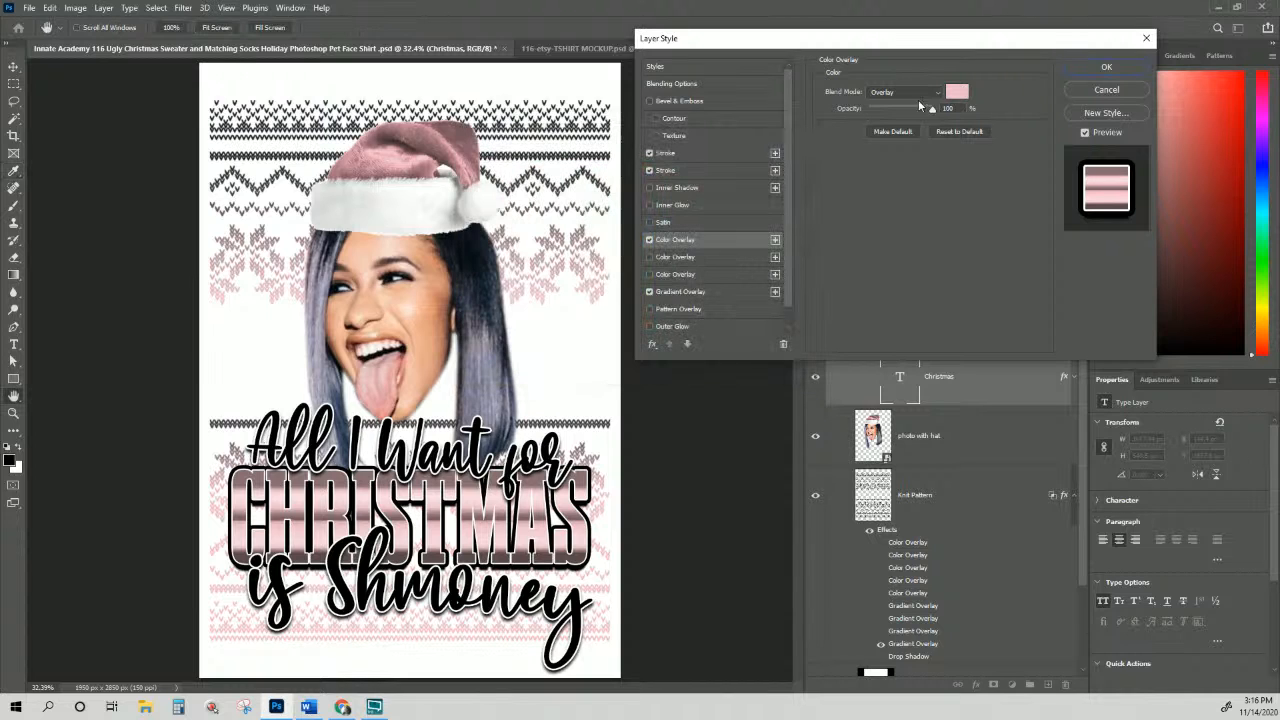
pyautogui.click(1094, 64)
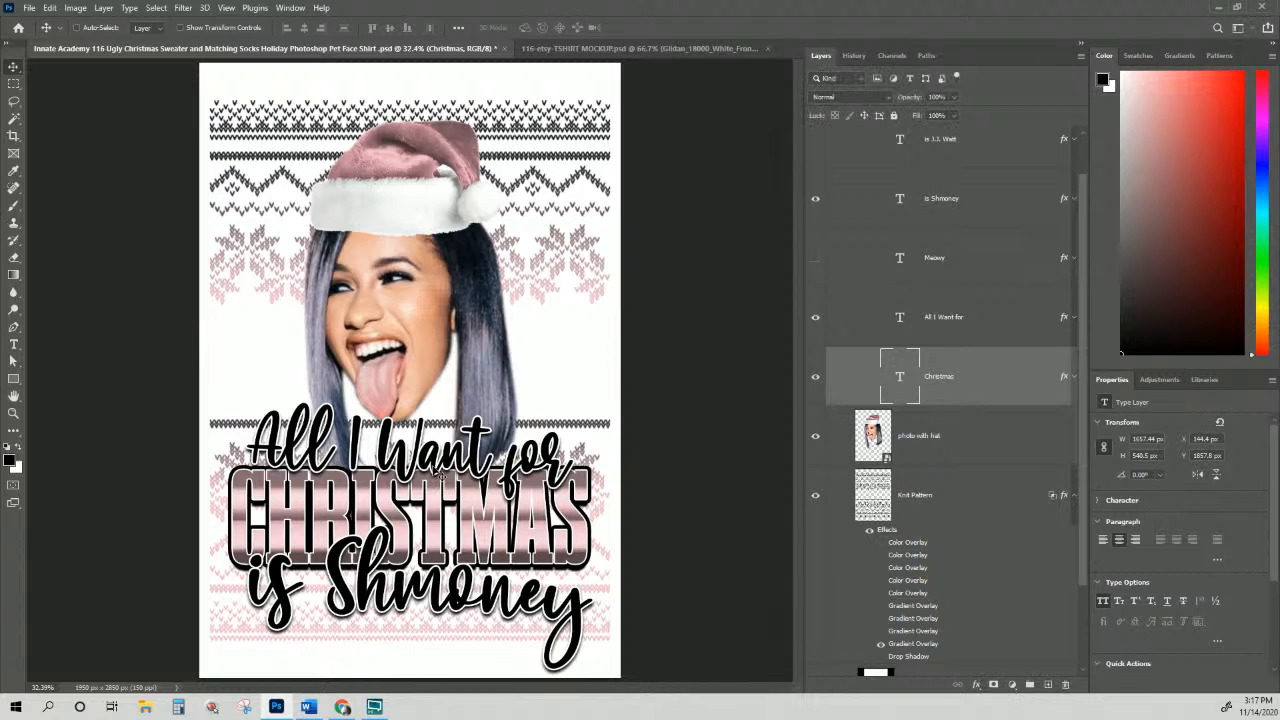
# Step: Set the Knit Pattern effects to pink-and-grey colouring with the drop shadow turned off
pyautogui.scroll(-3, 1000, 510)
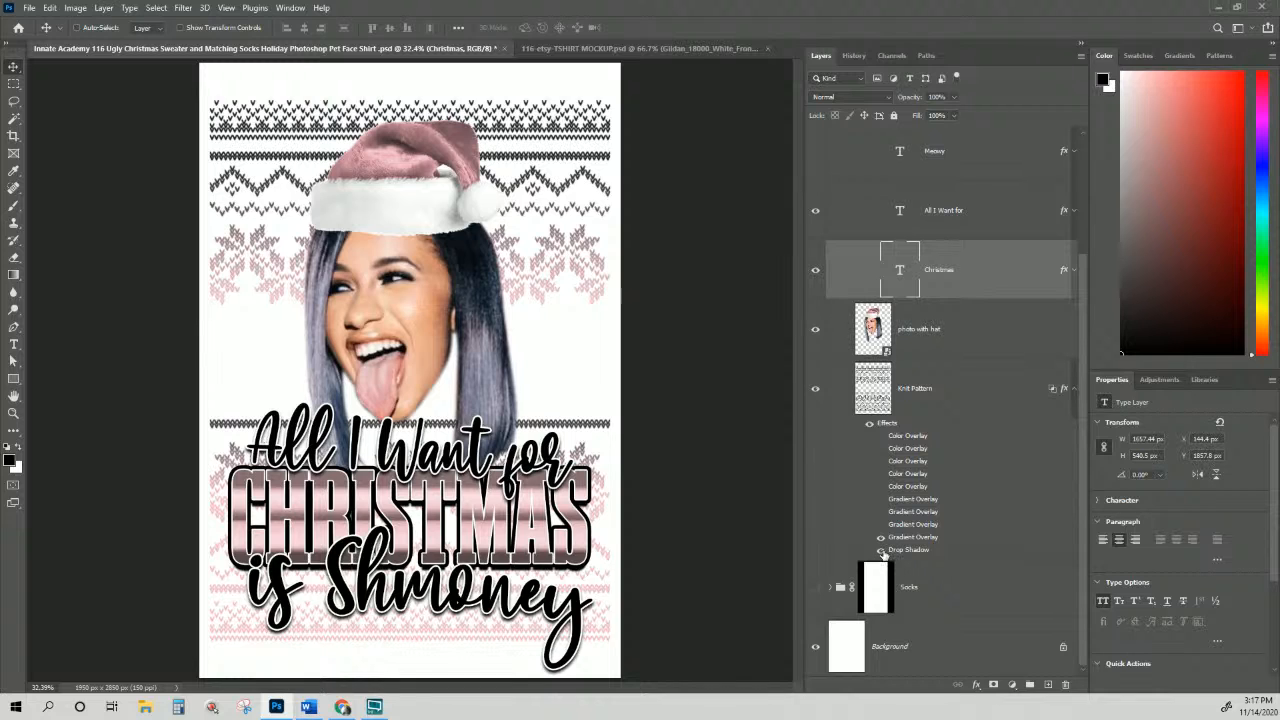
pyautogui.click(881, 550)
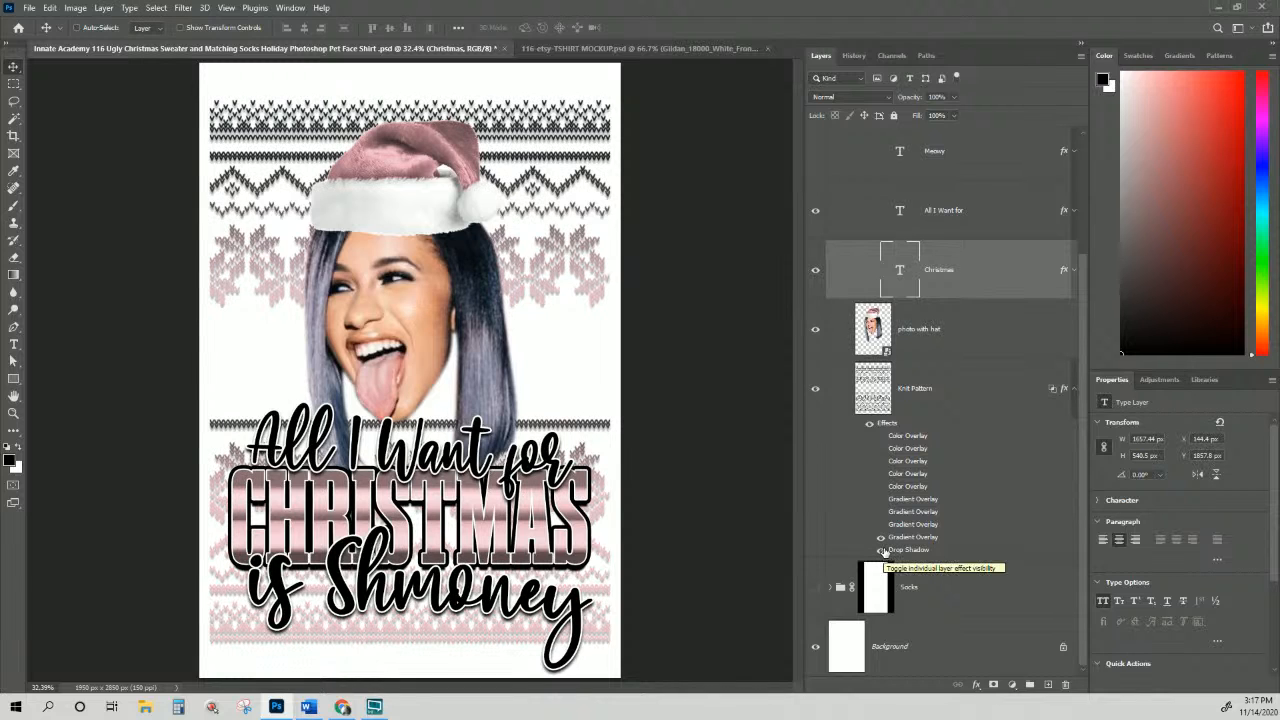
pyautogui.click(882, 550)
pyautogui.click(890, 445)
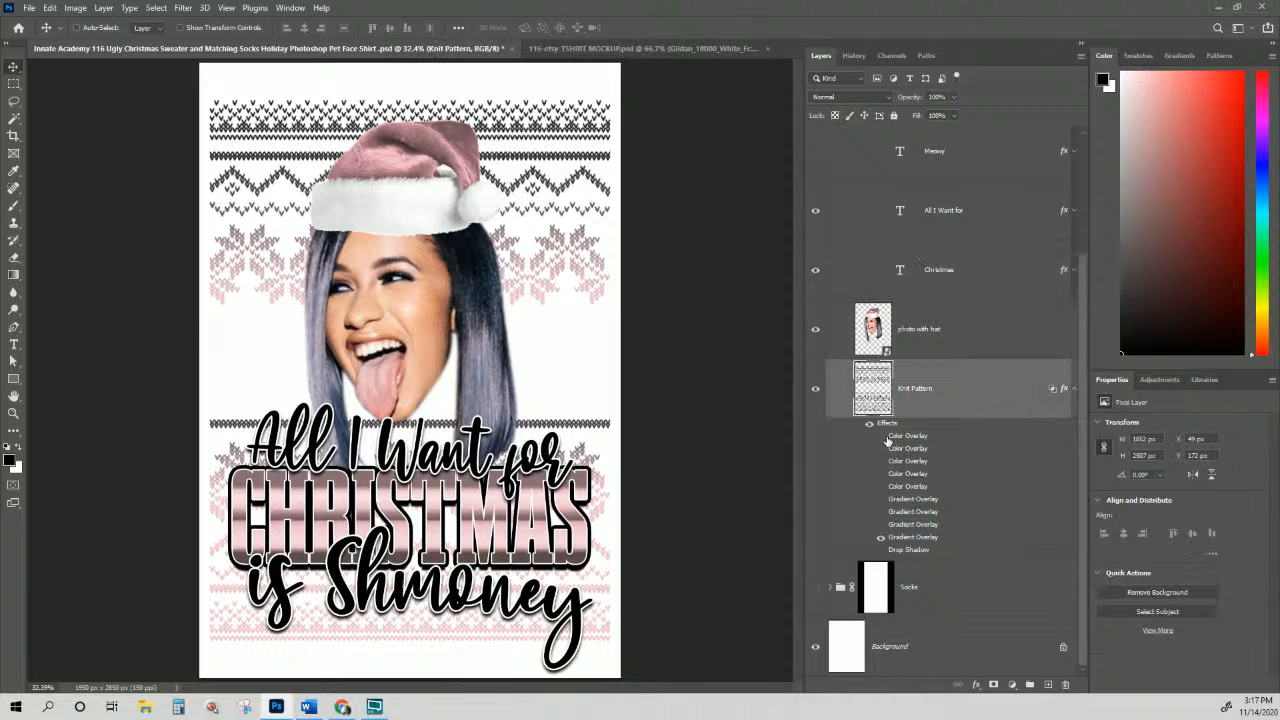
pyautogui.click(881, 437)
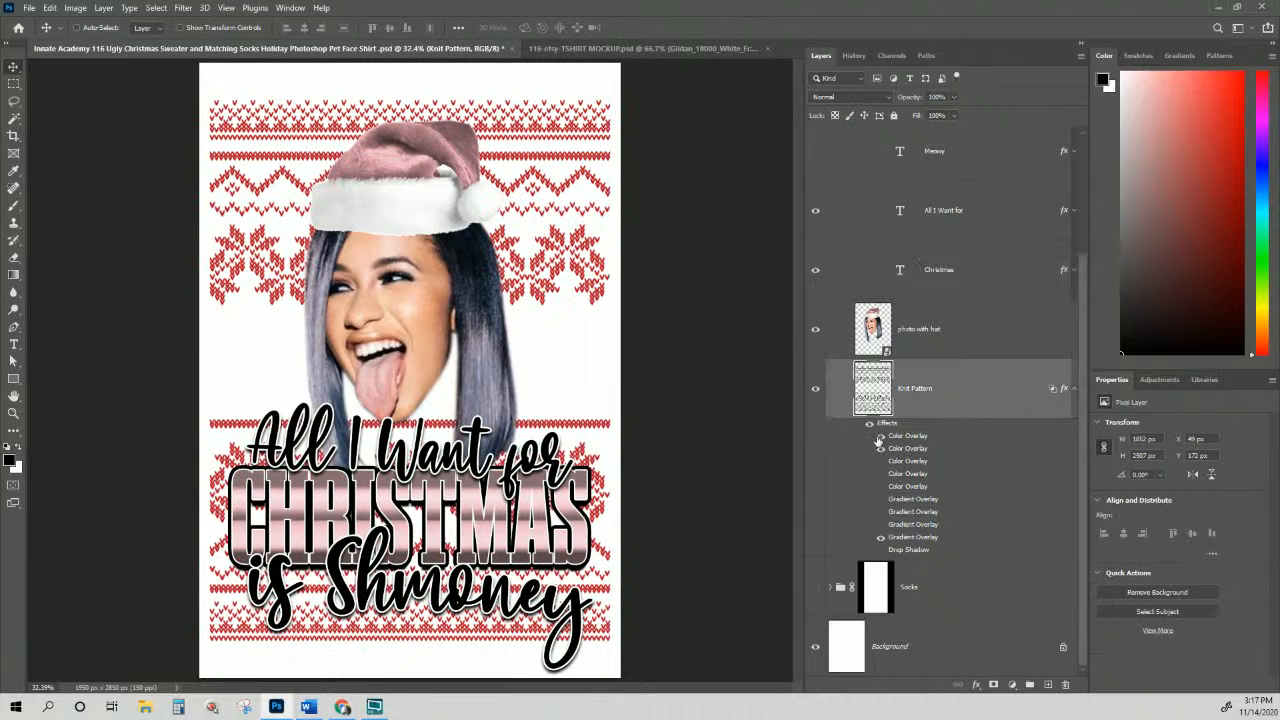
pyautogui.click(881, 437)
pyautogui.click(880, 459)
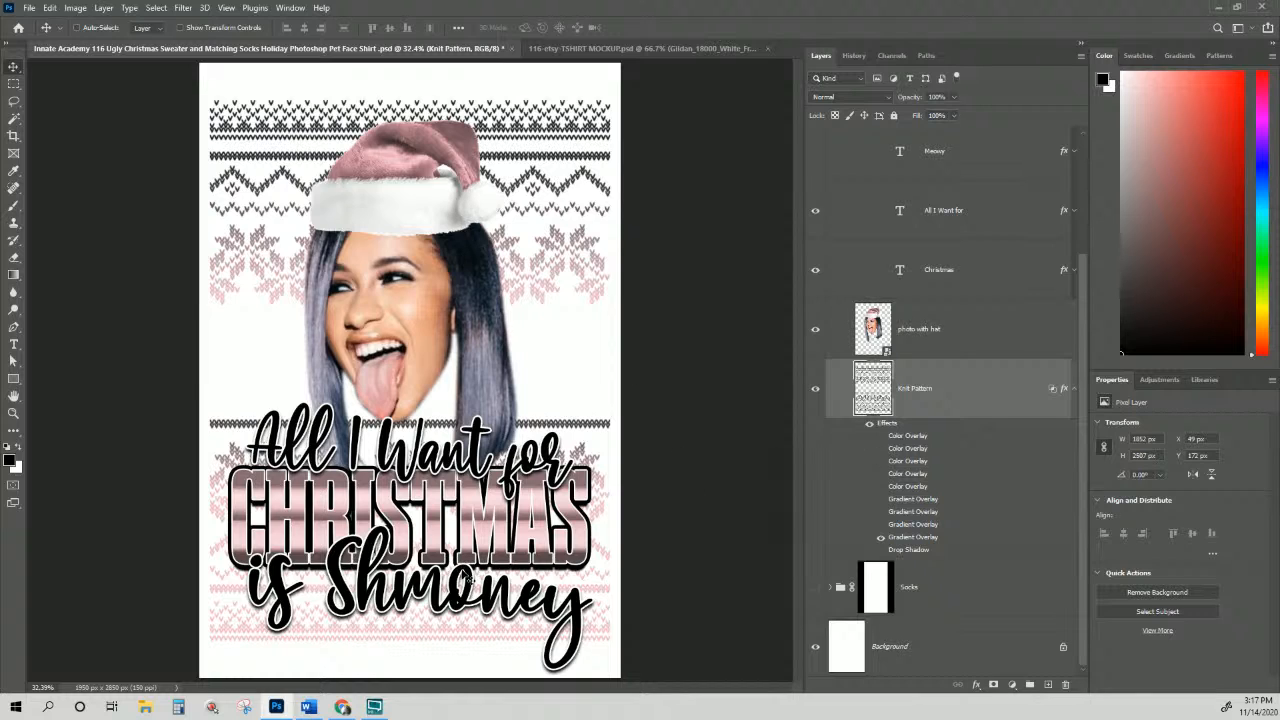
pyautogui.scroll(3, 900, 520)
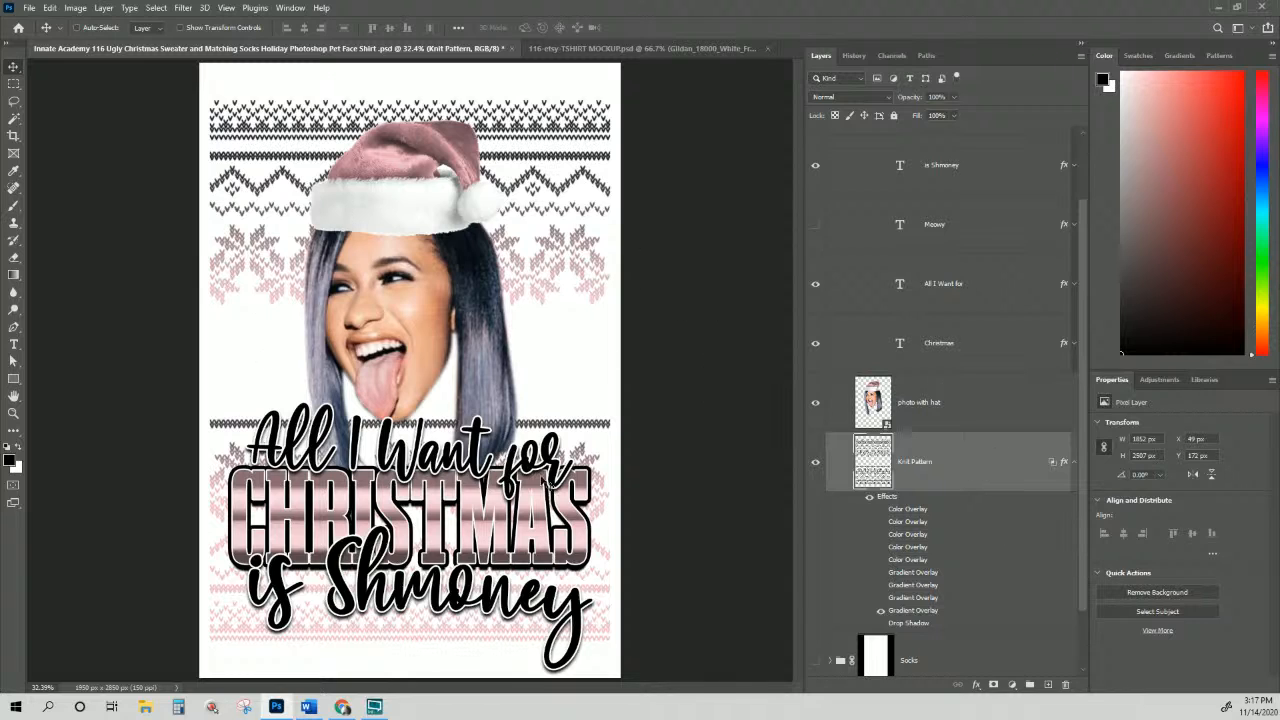
# Step: Copy the Knit Pattern layer's style
pyautogui.rightClick(967, 461)
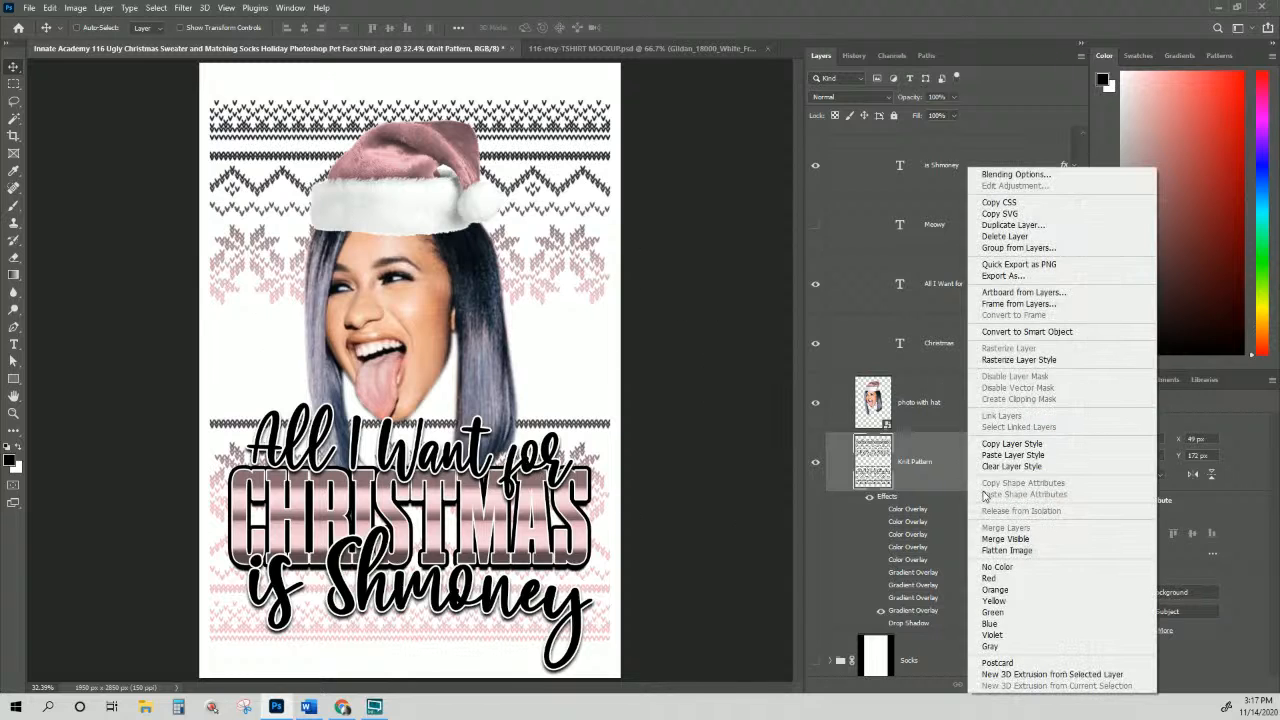
pyautogui.click(1011, 444)
pyautogui.scroll(2, 953, 525)
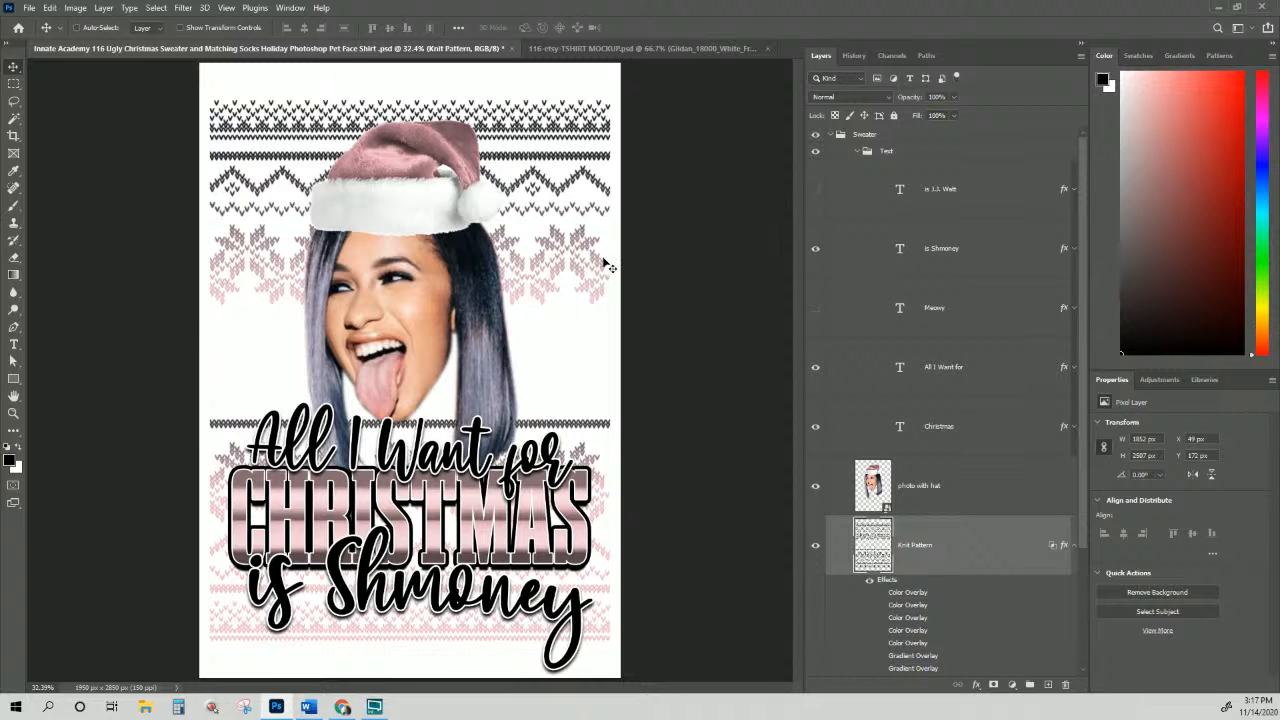
# Step: Hide the Sweater group, show the Socks group and expand its layers
pyautogui.click(829, 135)
pyautogui.click(816, 136)
pyautogui.click(816, 175)
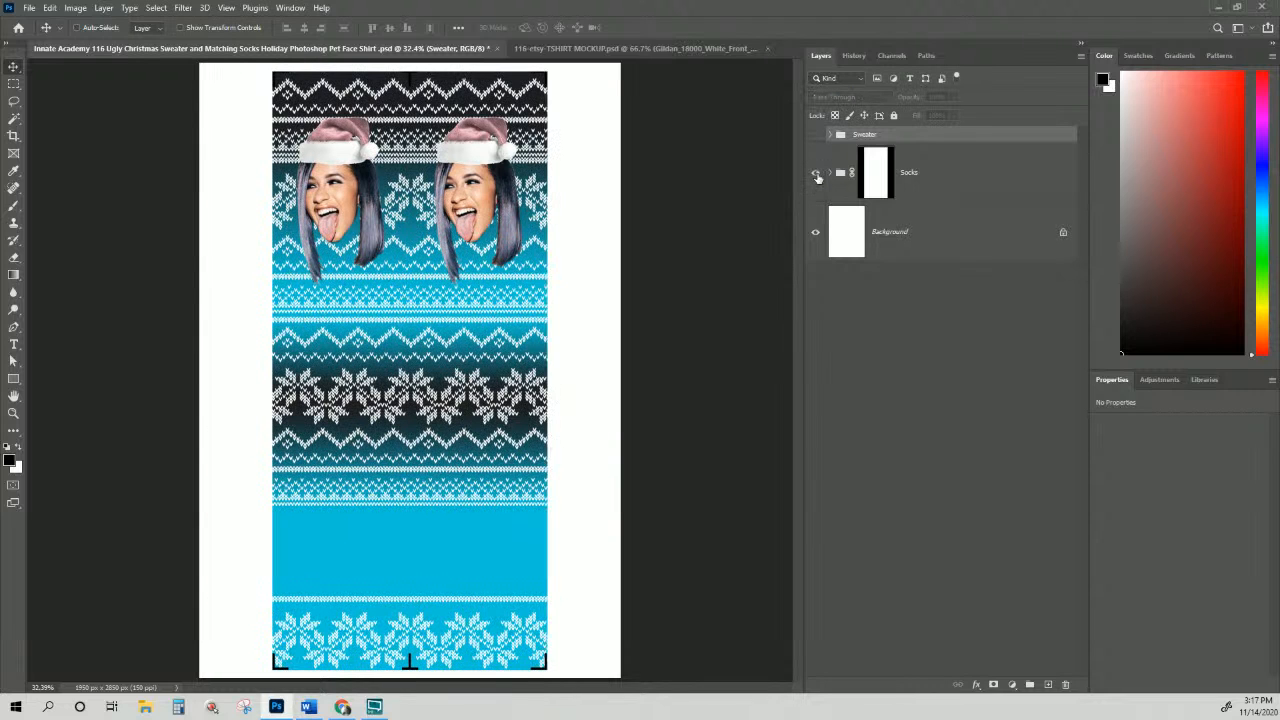
pyautogui.click(943, 194)
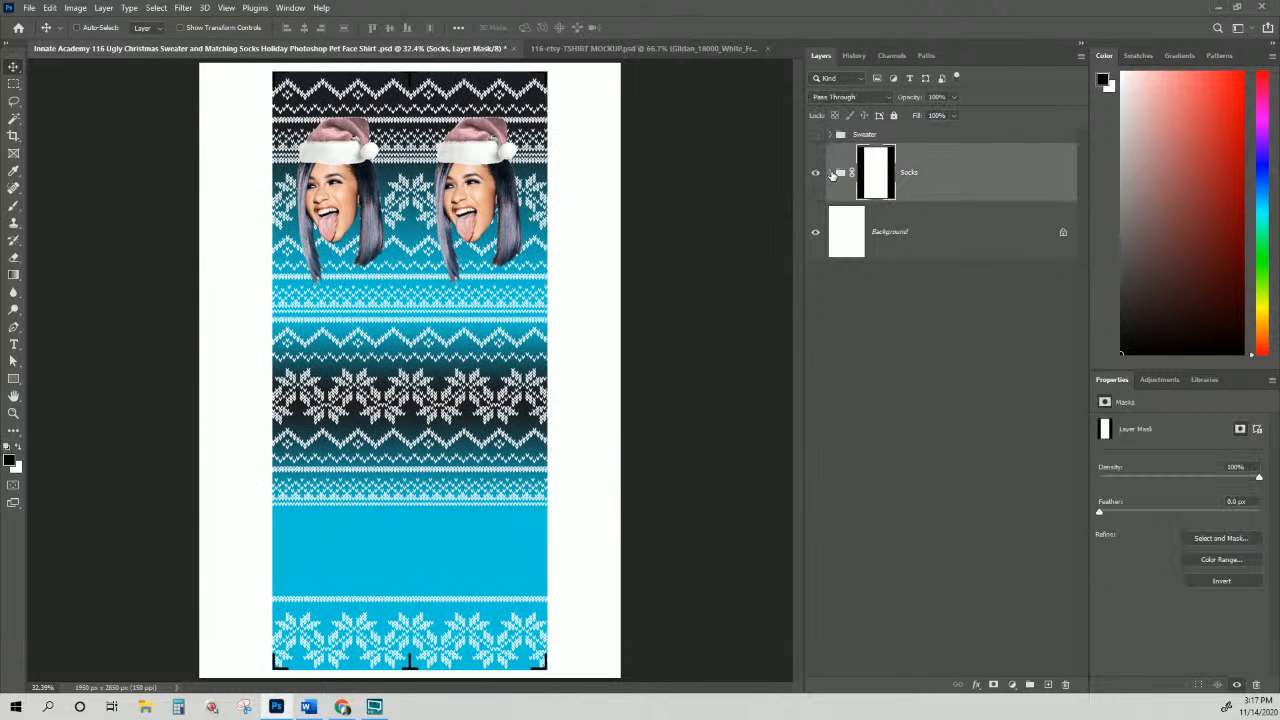
pyautogui.click(831, 173)
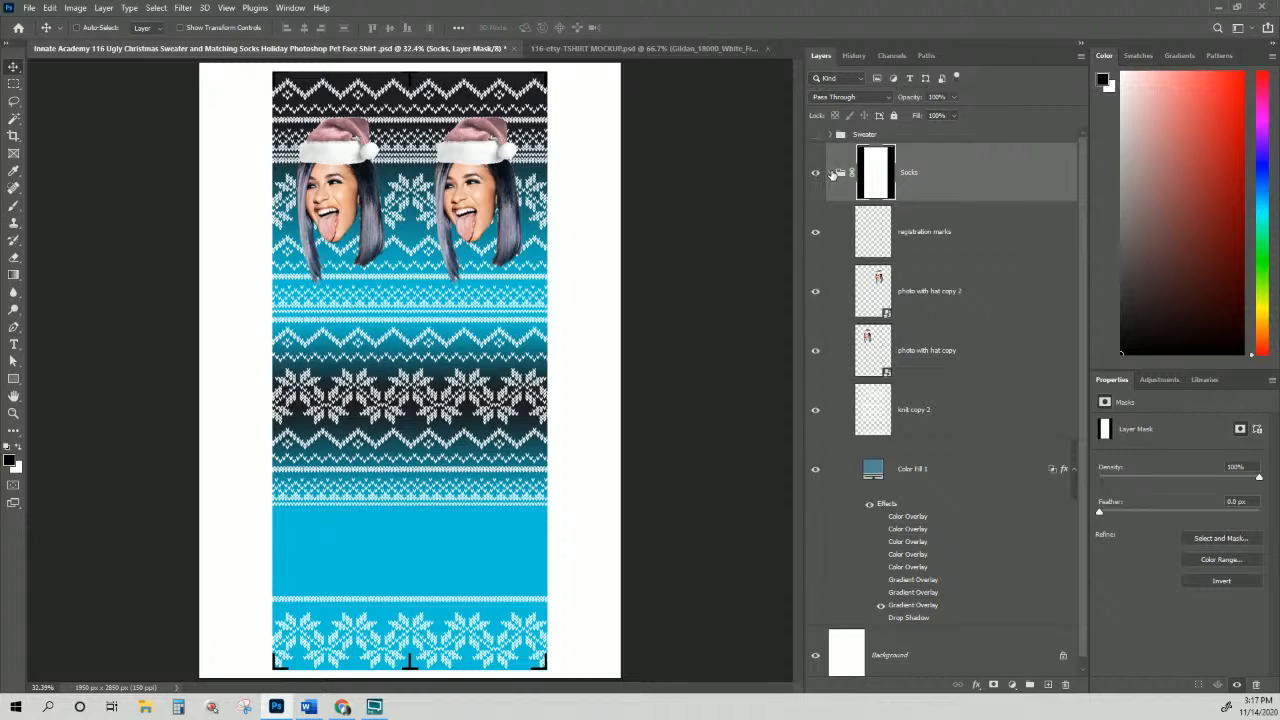
# Step: Select the Color Fill 1 layer inside the Socks group
pyautogui.click(931, 198)
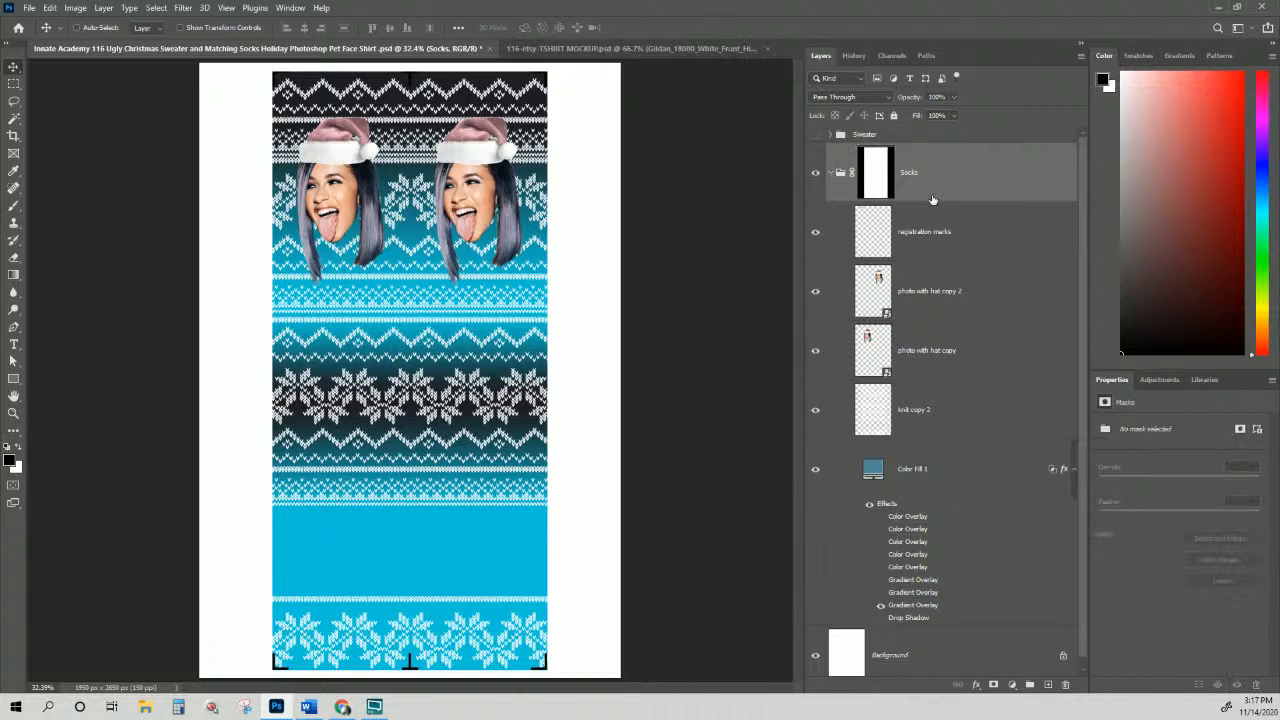
pyautogui.scroll(-1, 935, 285)
pyautogui.click(935, 285)
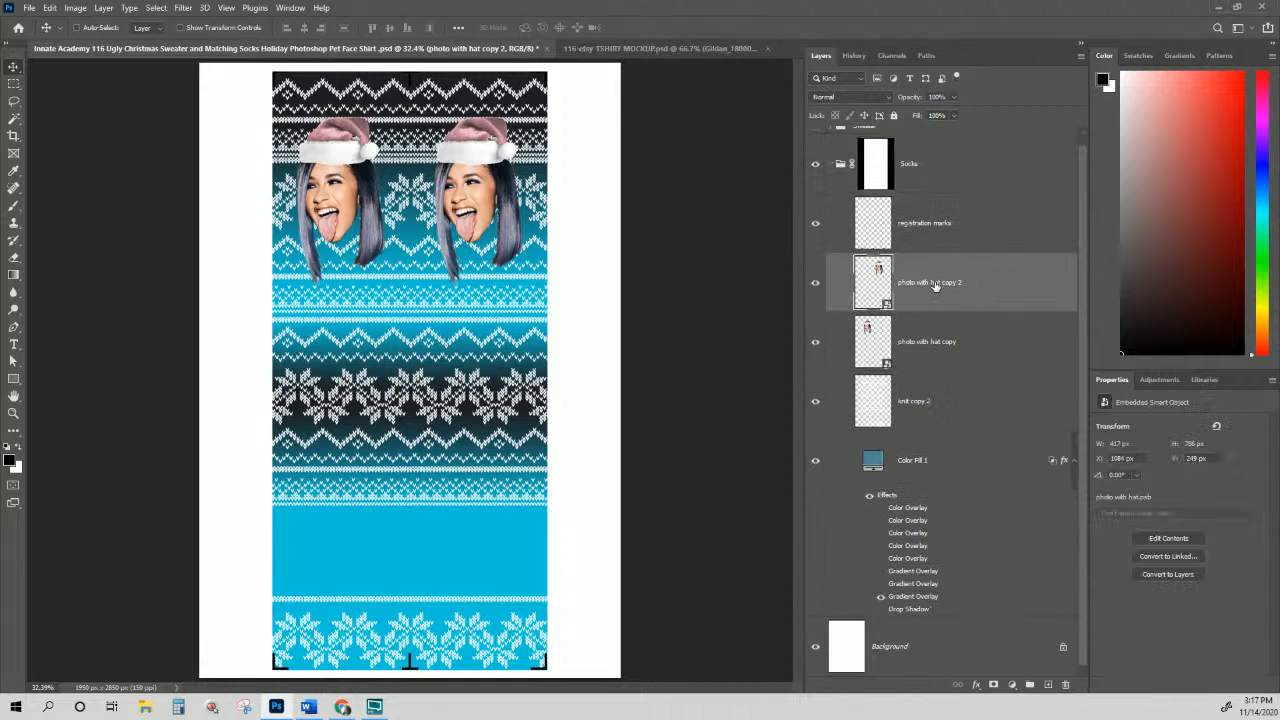
pyautogui.scroll(1, 887, 285)
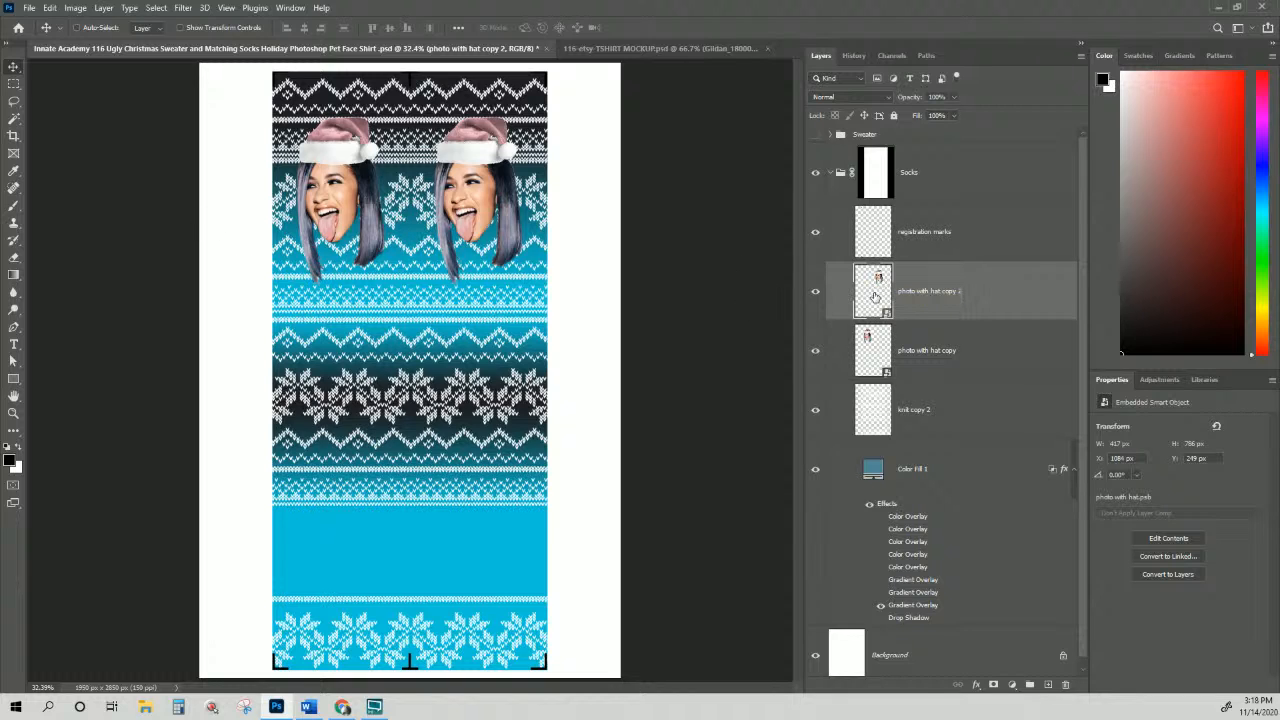
pyautogui.scroll(-1, 876, 296)
pyautogui.click(966, 483)
# Step: Paste the copied knit style onto the Color Fill 1 layer, then select the Socks group
pyautogui.rightClick(966, 483)
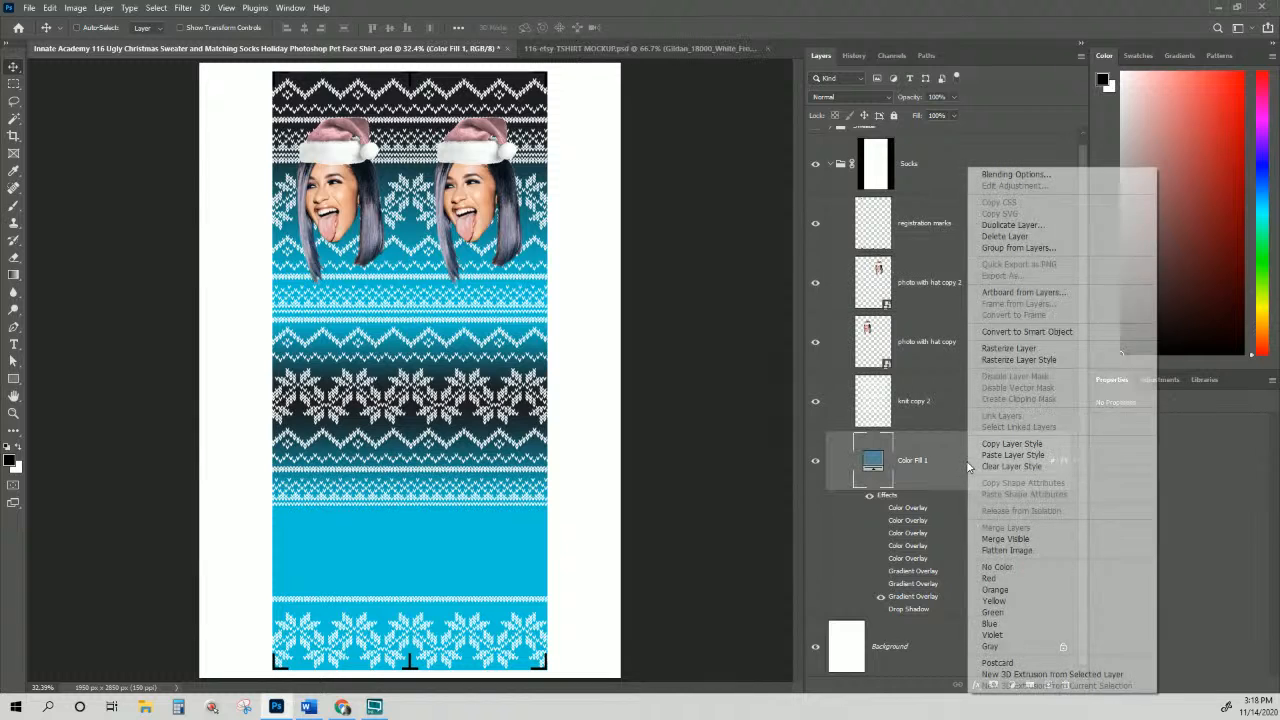
pyautogui.click(1012, 456)
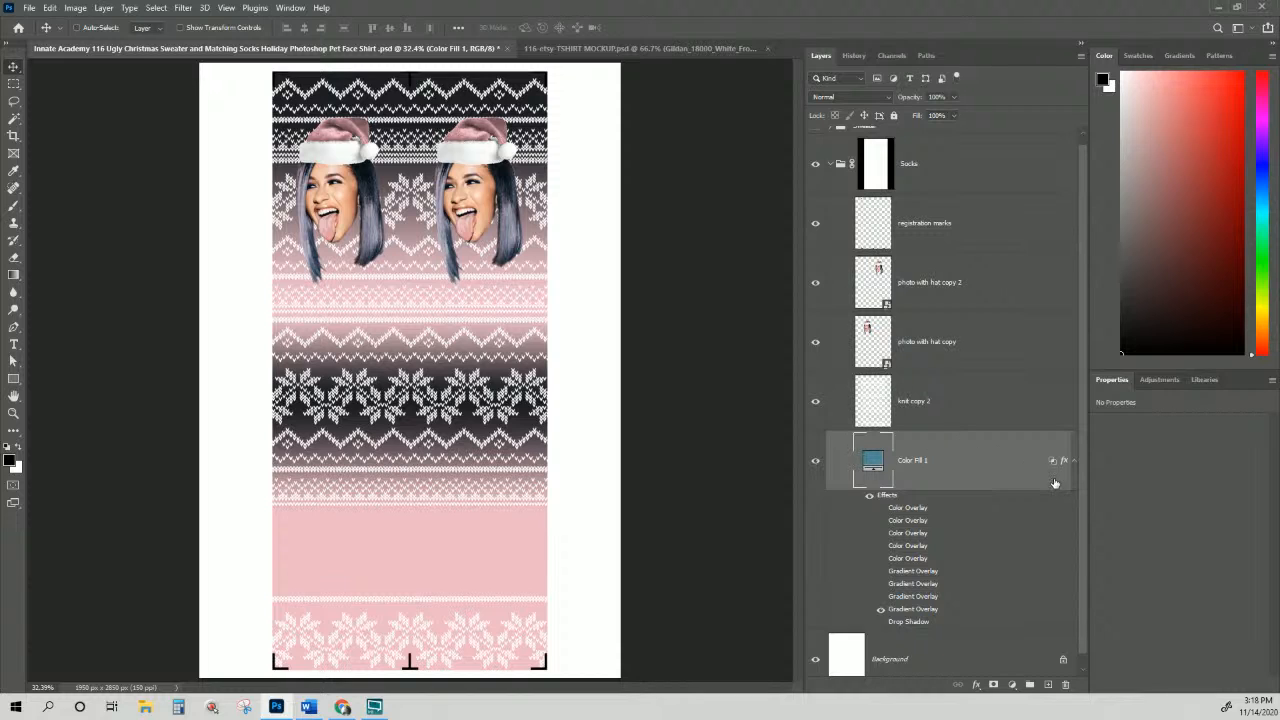
pyautogui.scroll(1, 1010, 380)
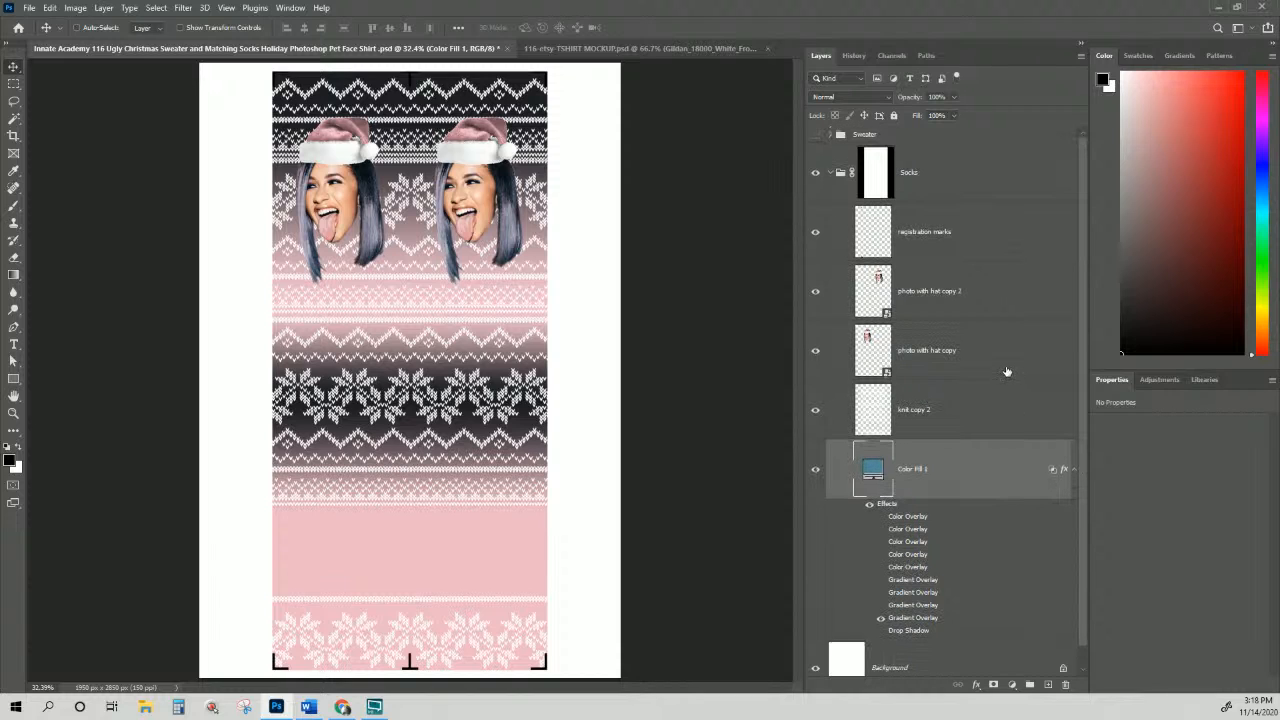
pyautogui.click(938, 199)
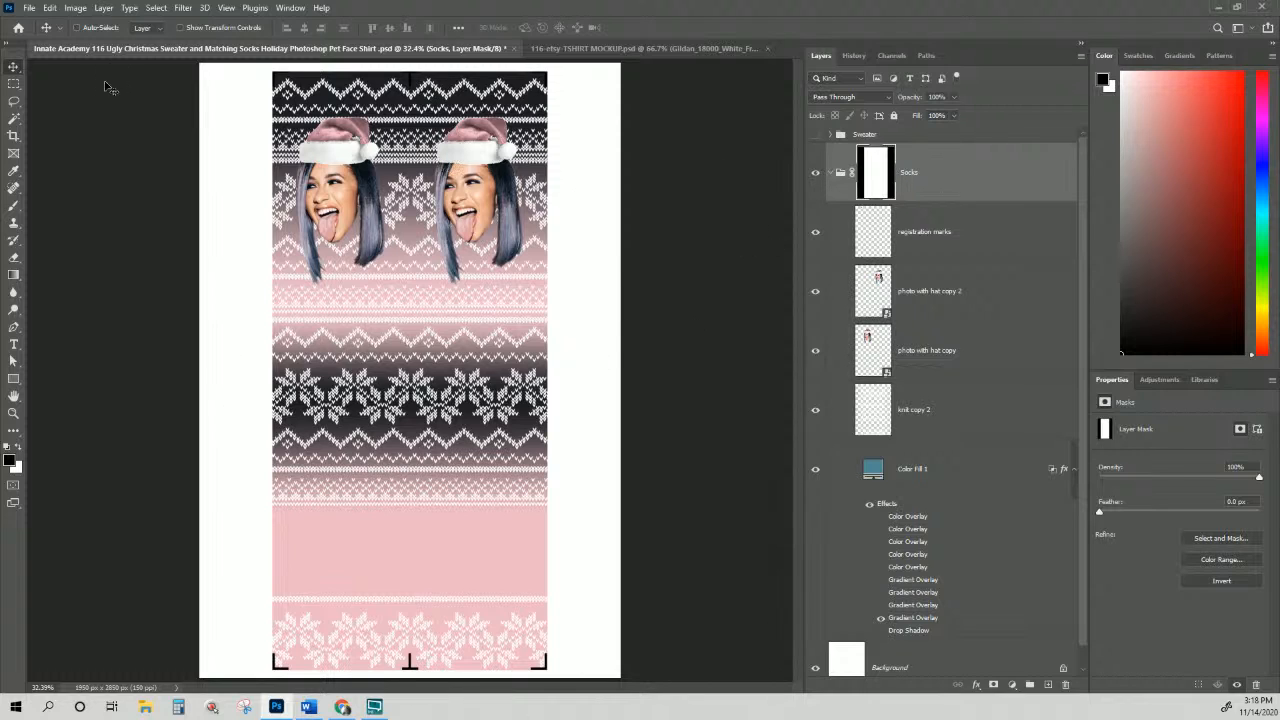
pyautogui.click(930, 191)
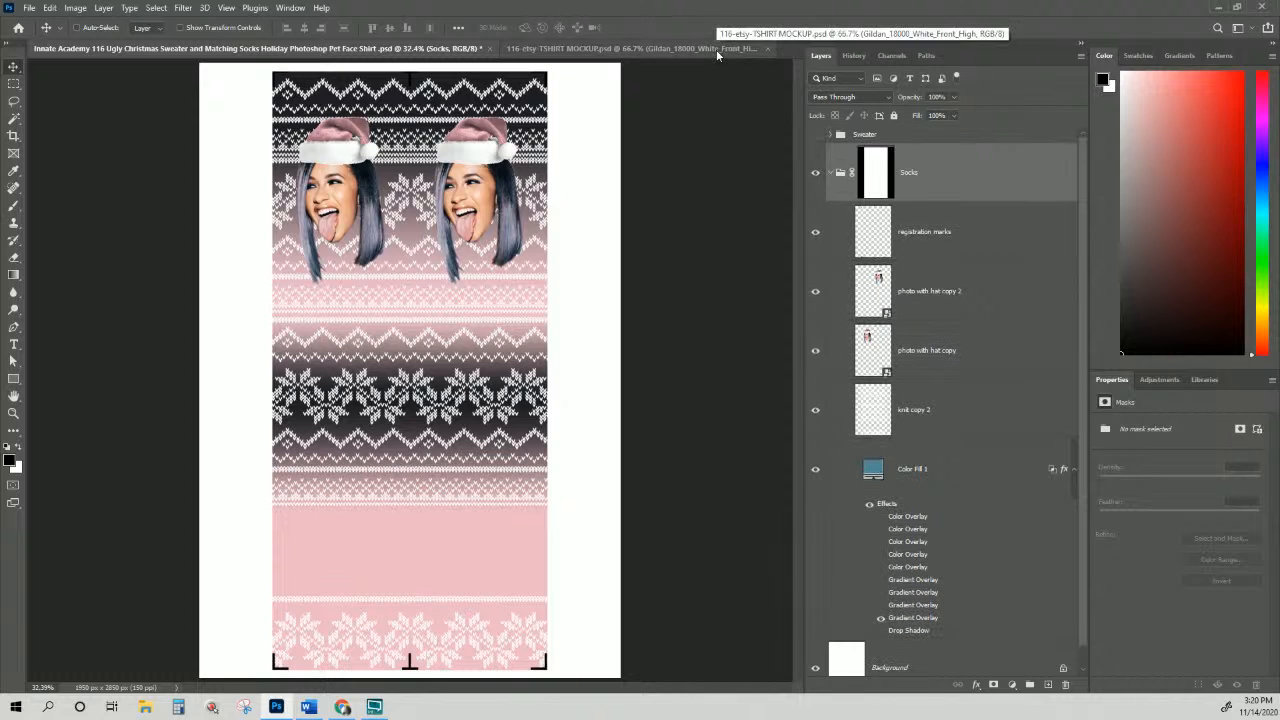
# Step: Open the Socks Mock Up and Blank Template PSD through File Explorer
pyautogui.click(601, 50)
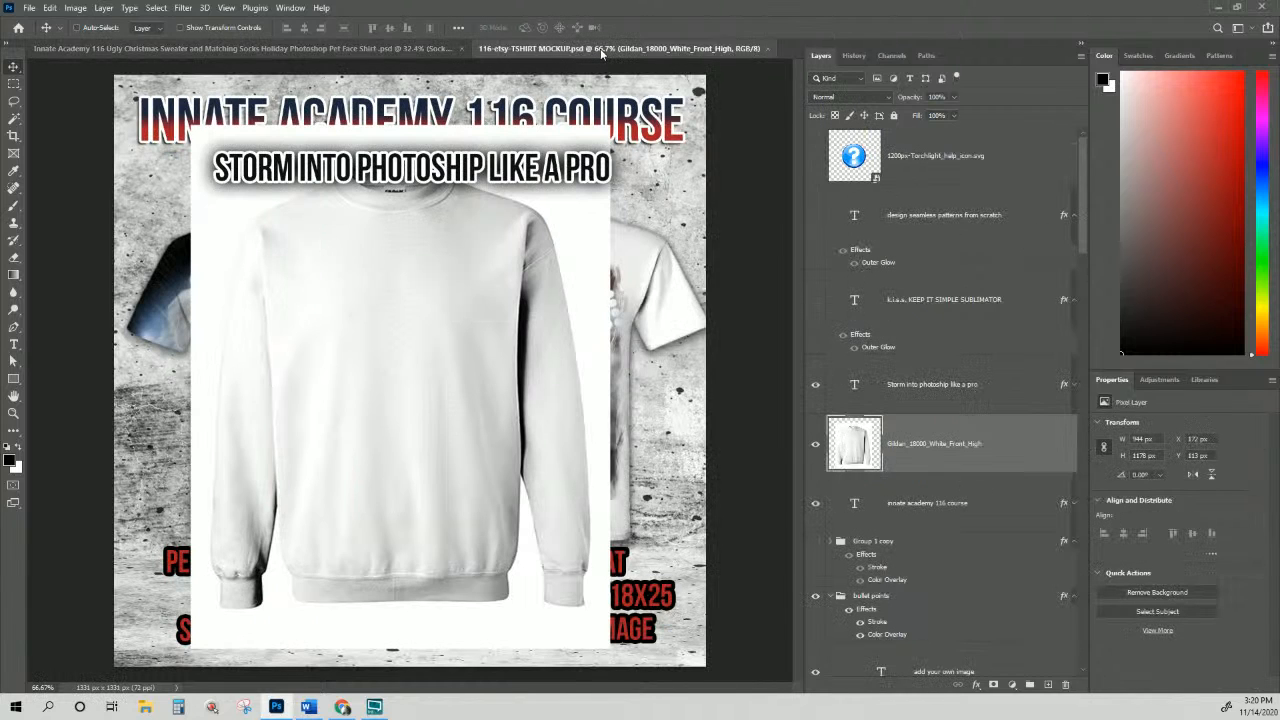
pyautogui.click(29, 8)
pyautogui.moveTo(68, 88)
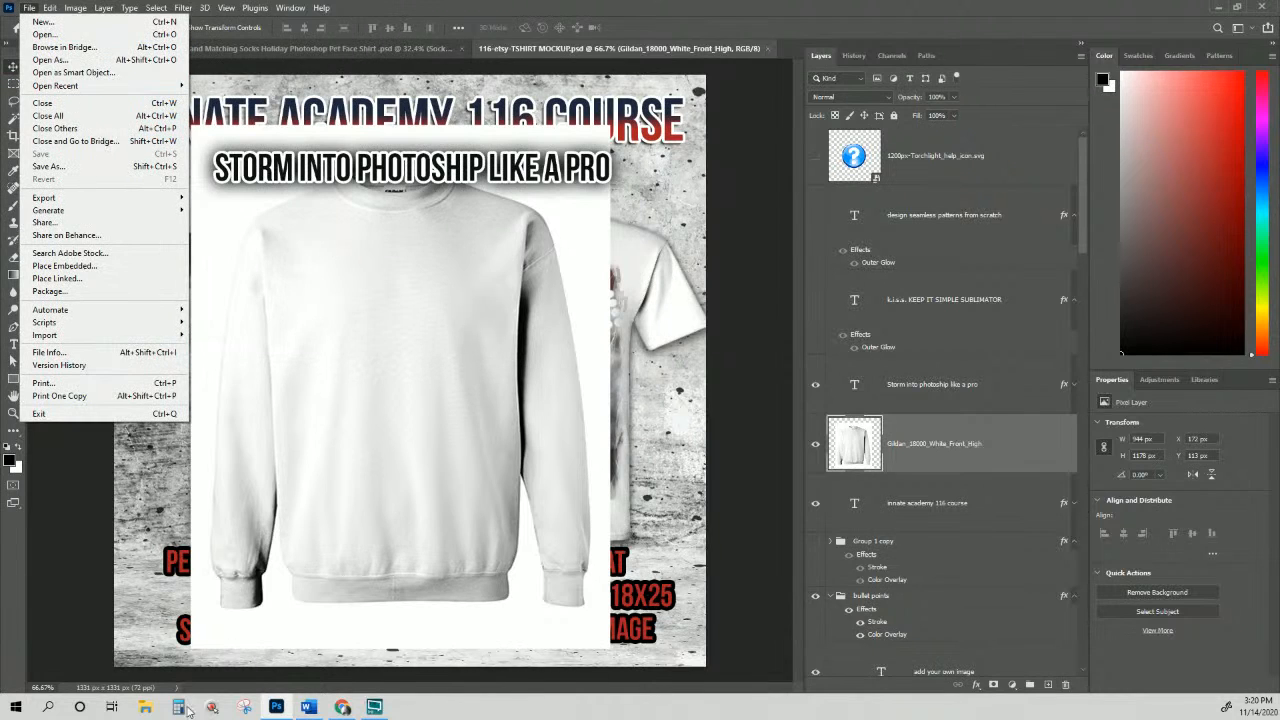
pyautogui.click(148, 708)
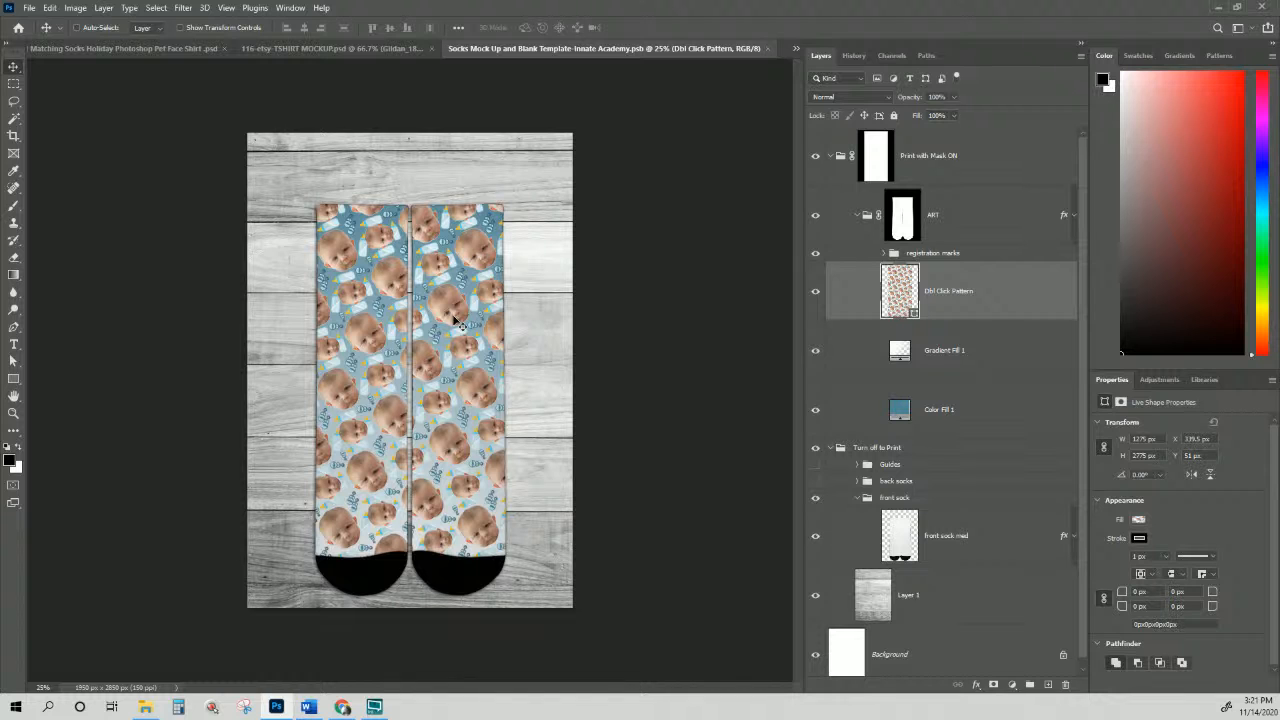
# Step: Hide the sock mockup's Dbl Click Pattern layer and place File Explorer's 116 folder over Photoshop
pyautogui.hotkey('ctrl', '+')
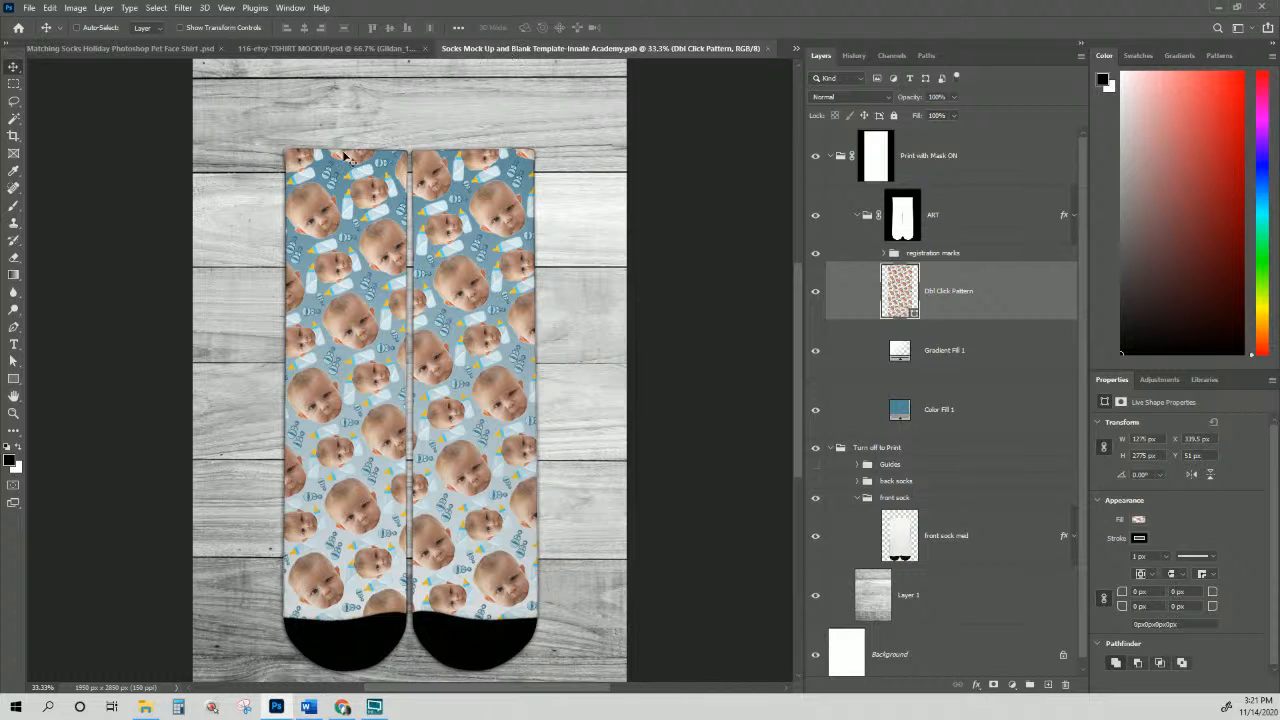
pyautogui.click(816, 296)
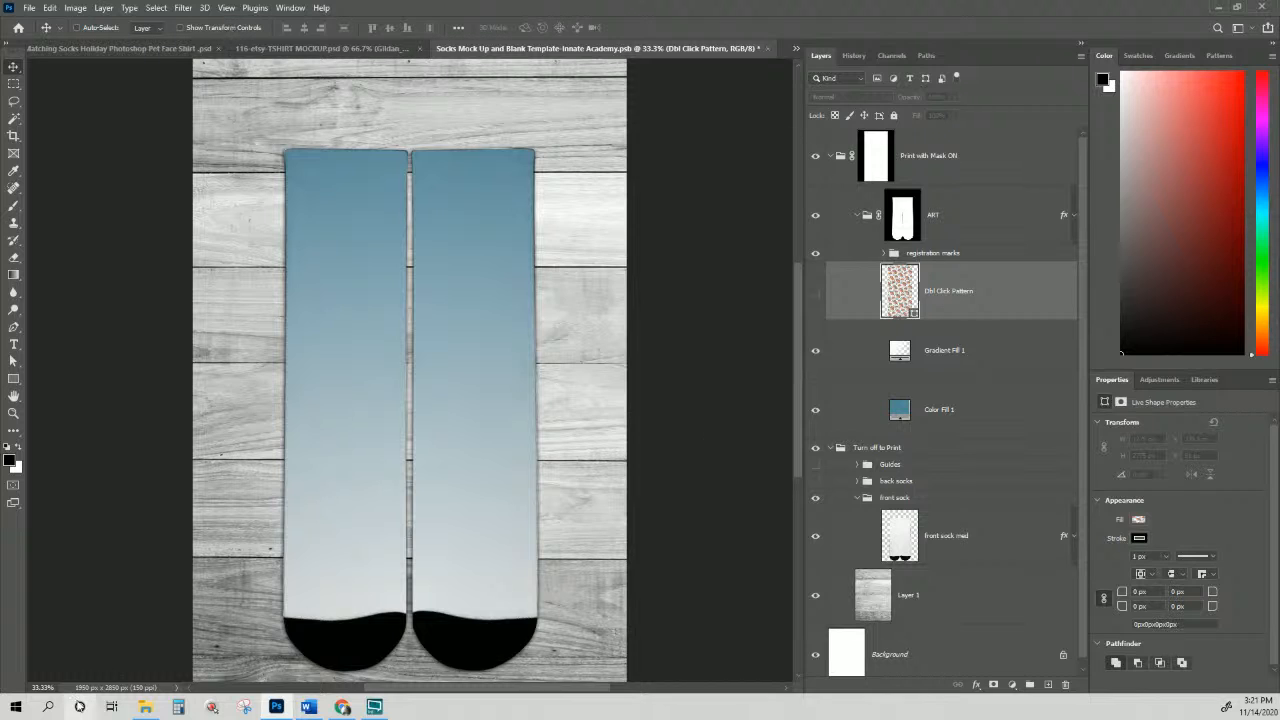
pyautogui.click(148, 713)
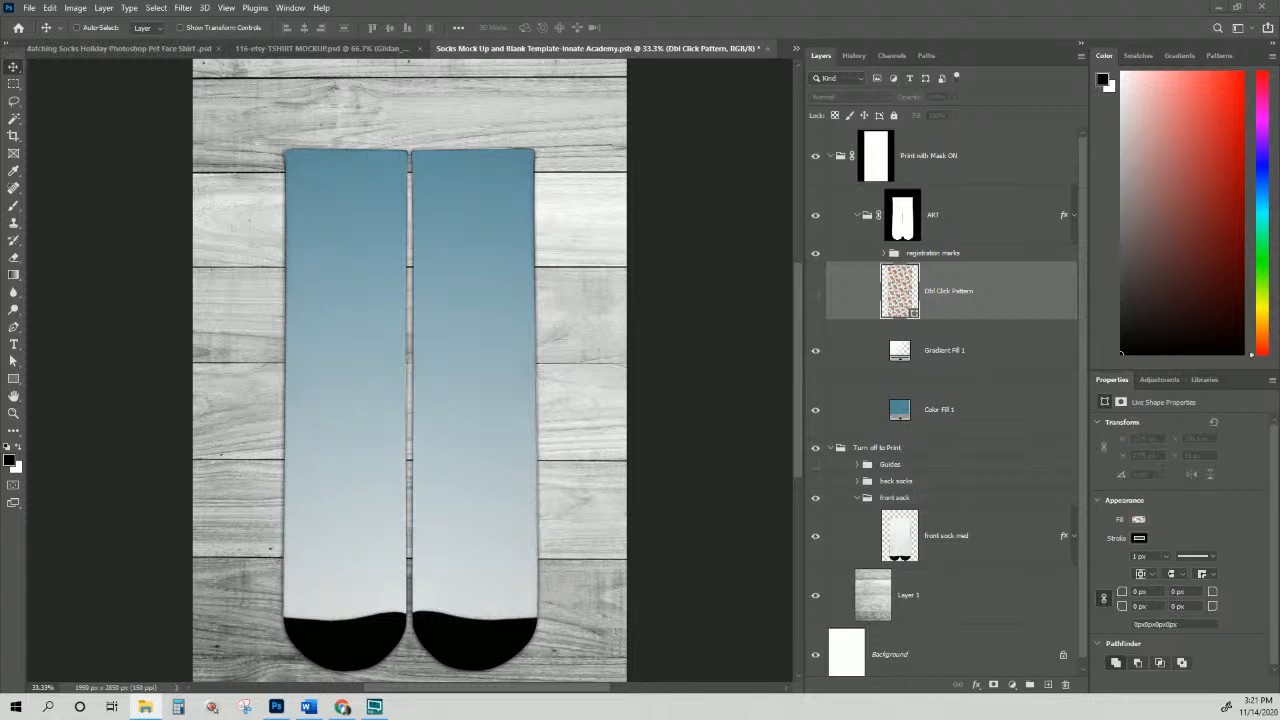
pyautogui.moveTo(740, 2); pyautogui.dragTo(988, 142)
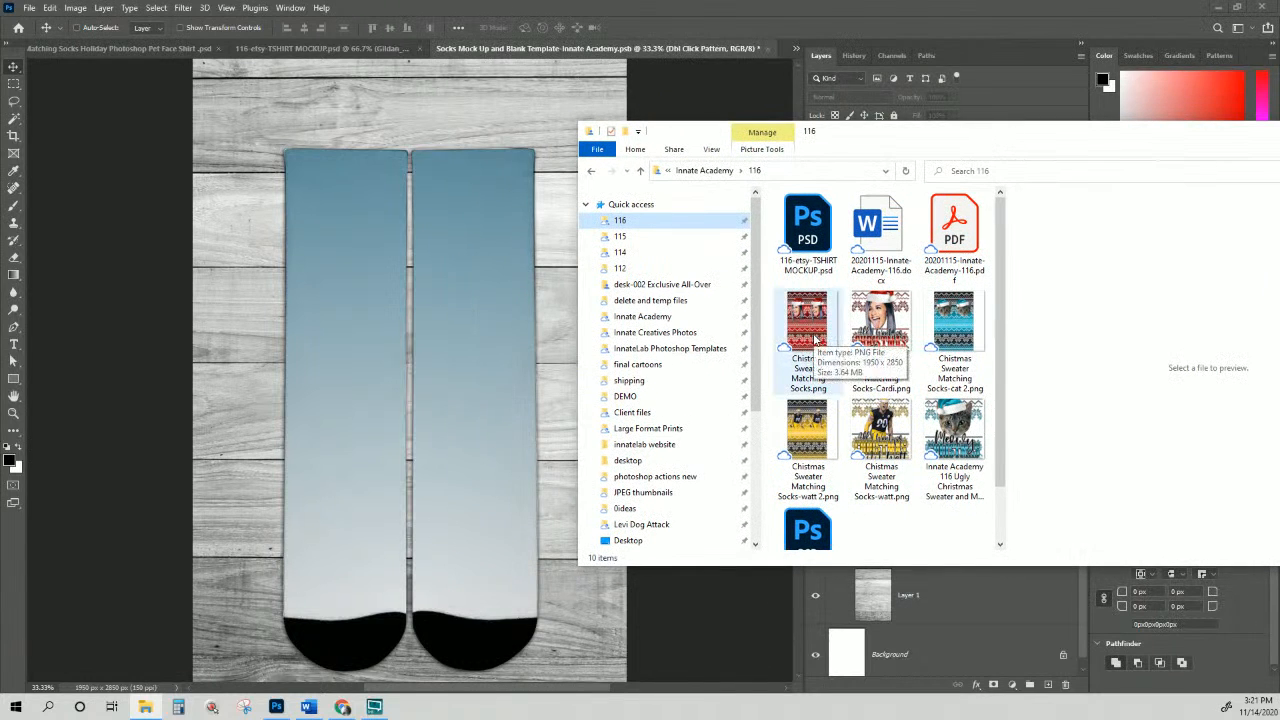
# Step: Return to the Ugly Christmas Sweater design document in Photoshop
pyautogui.click(333, 50)
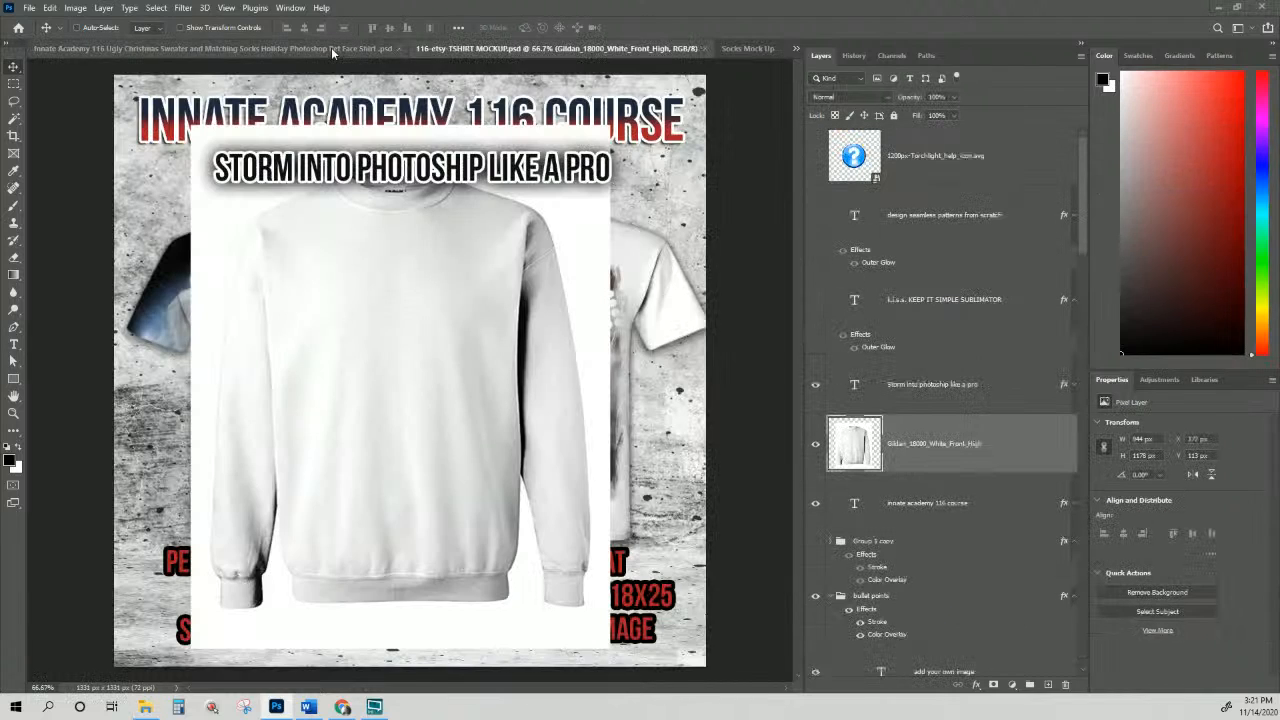
pyautogui.click(172, 50)
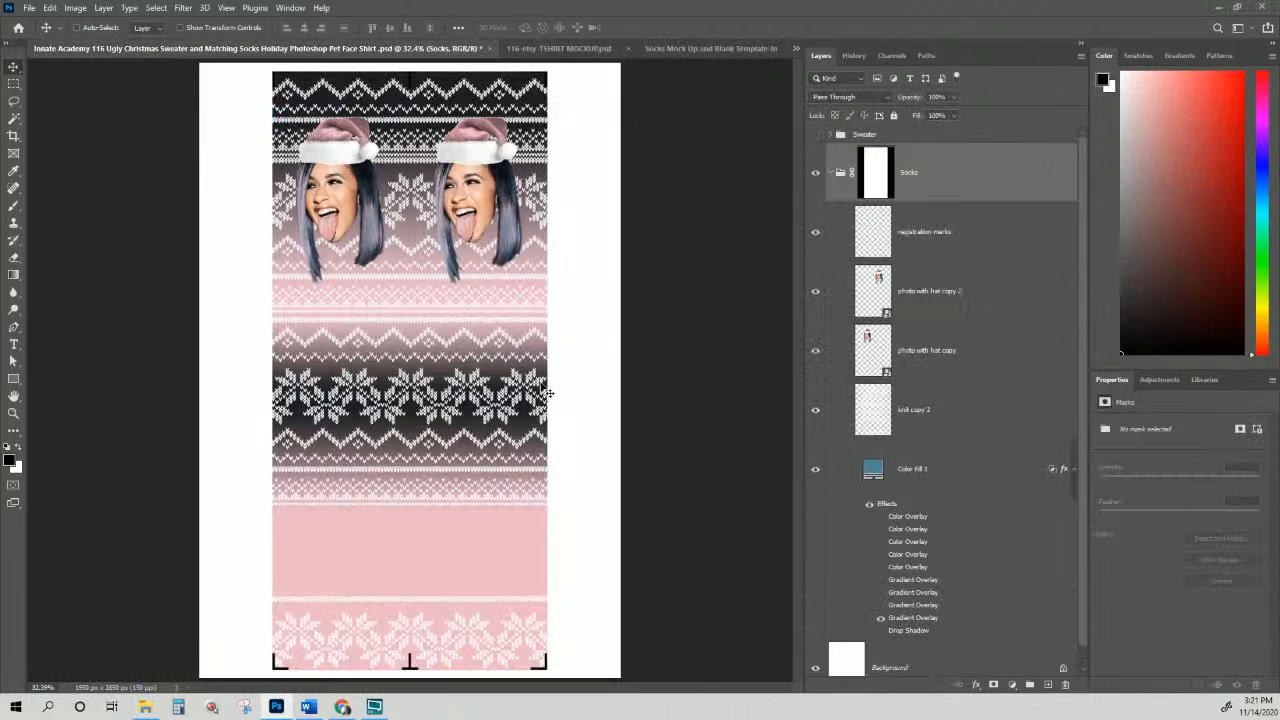
pyautogui.click(29, 8)
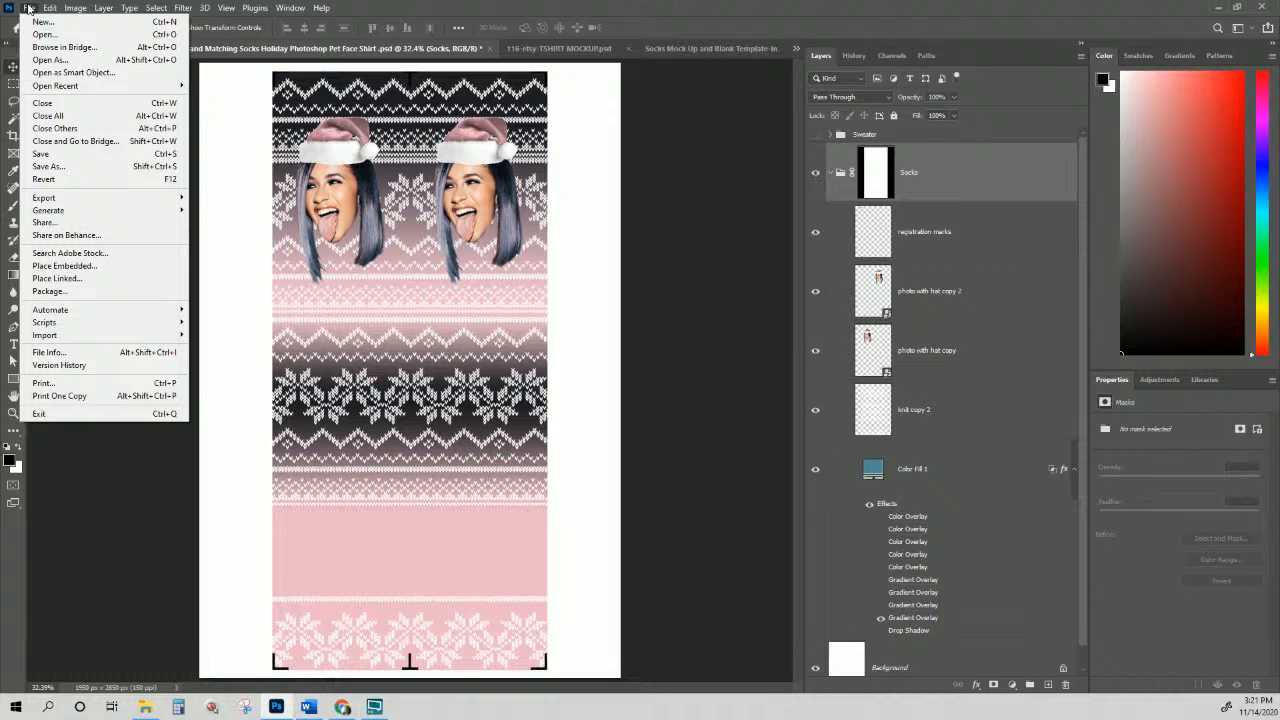
# Step: Hide the white Background layer so the socks design is transparent
pyautogui.click(908, 670)
pyautogui.click(845, 668)
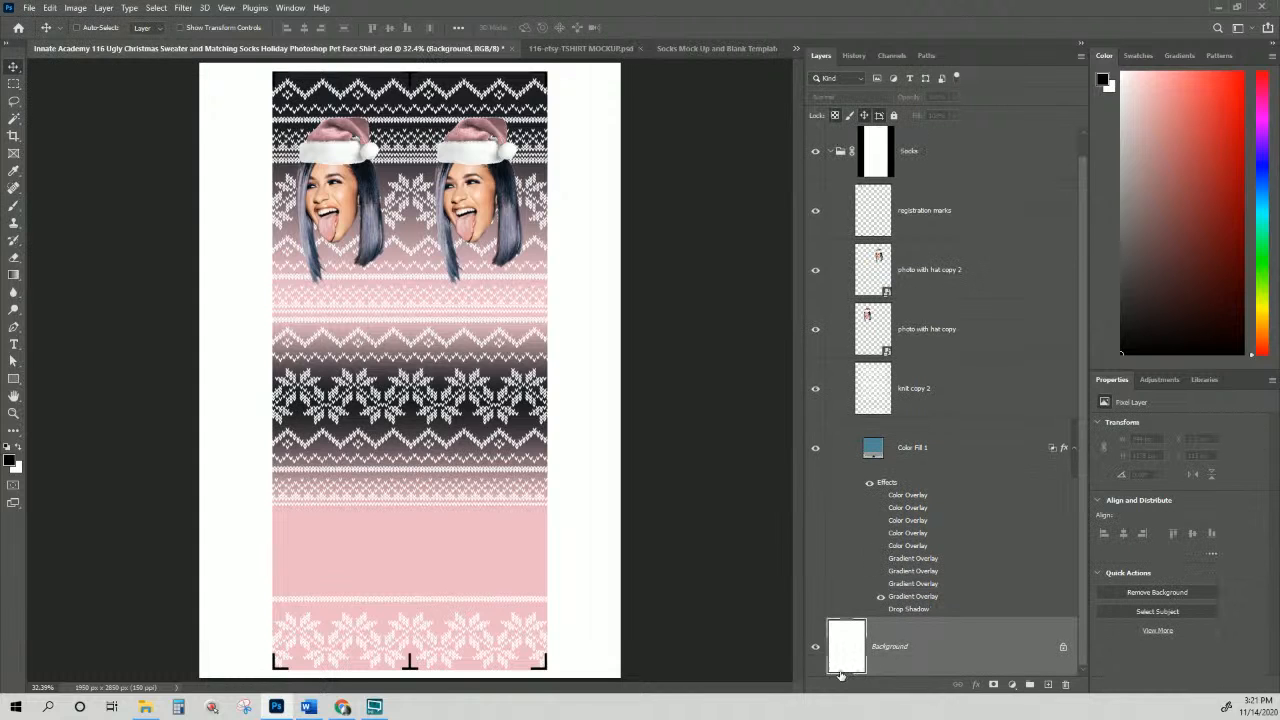
pyautogui.click(815, 647)
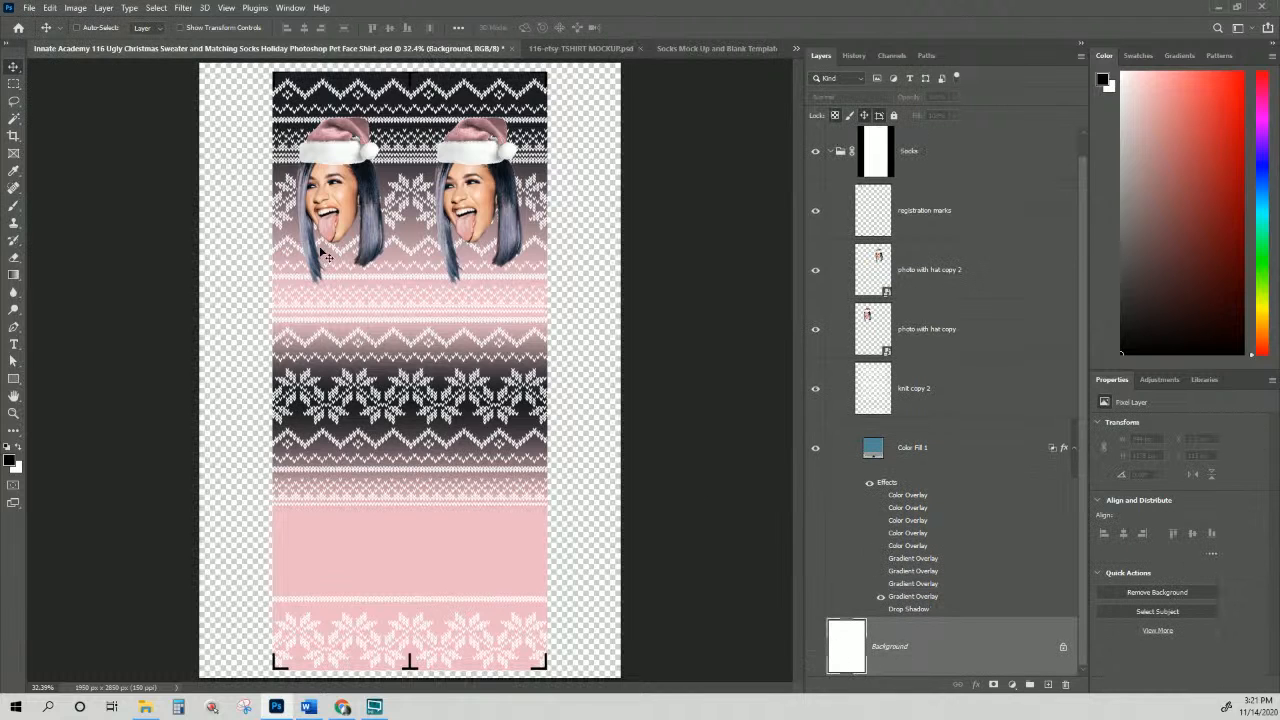
# Step: Save a PNG copy of the socks design with '-cardi rose' appended to its name
pyautogui.click(36, 8)
pyautogui.moveTo(80, 202)
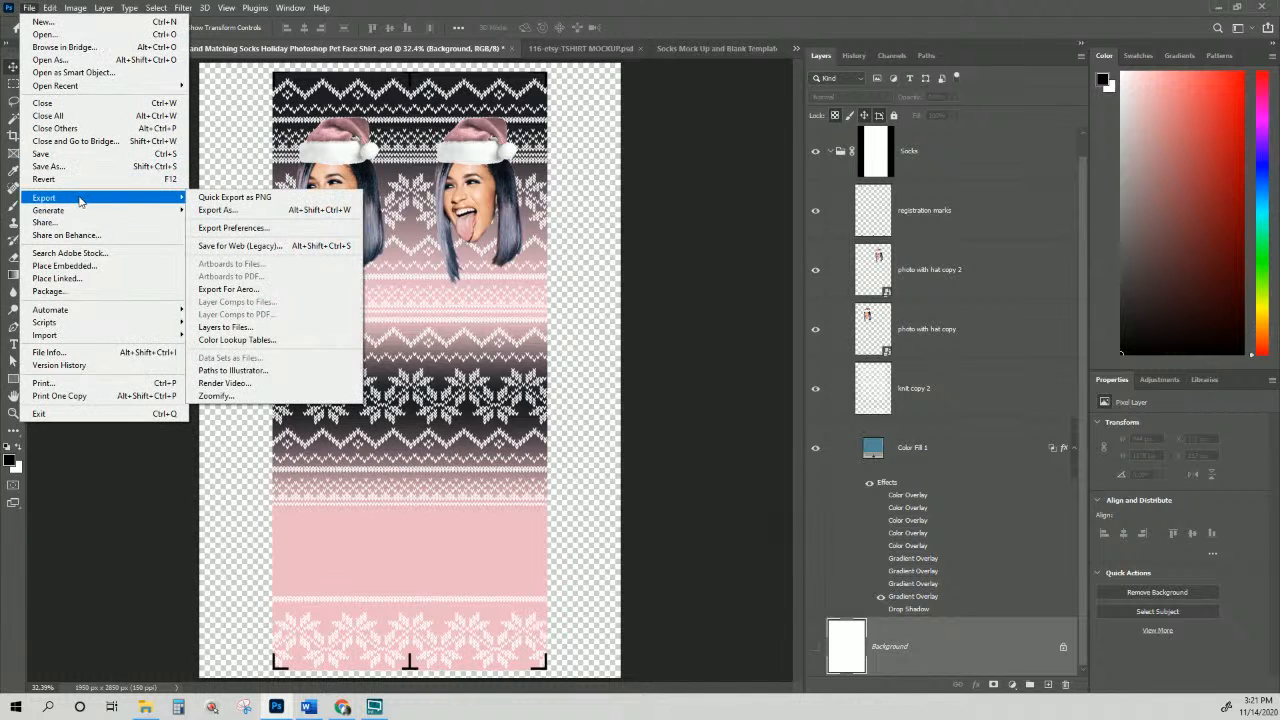
pyautogui.click(63, 166)
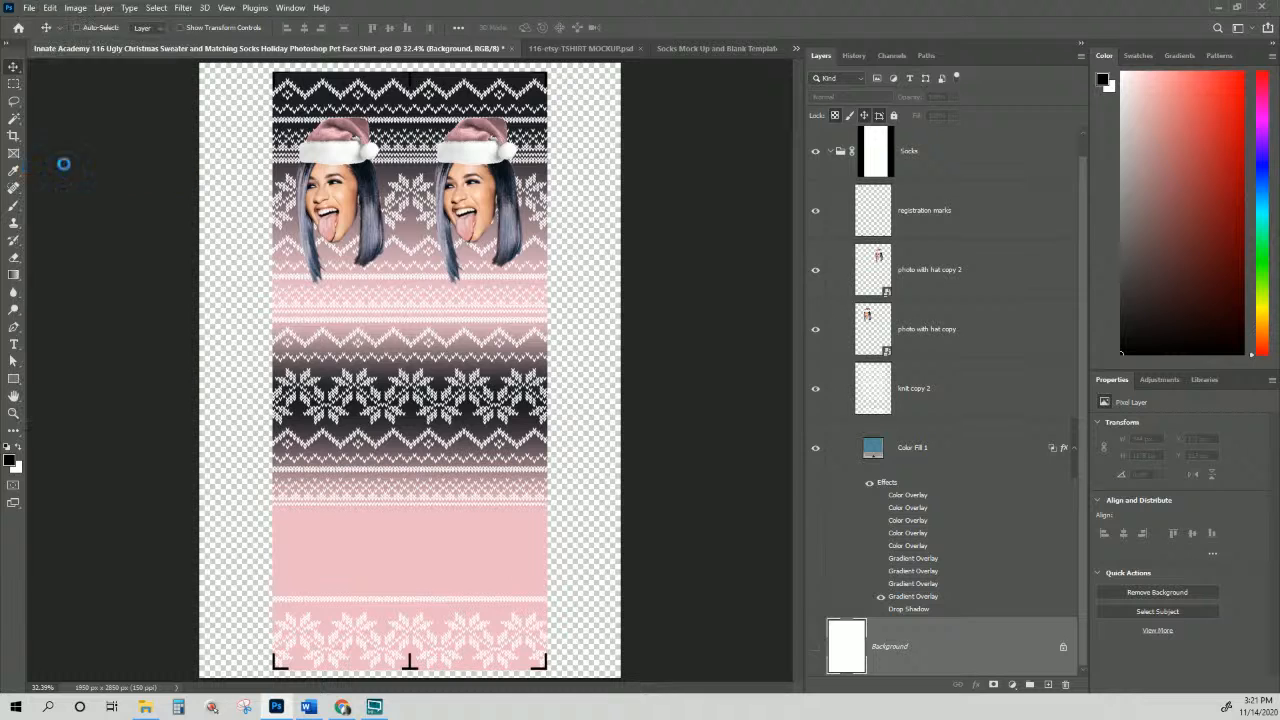
pyautogui.click(230, 268)
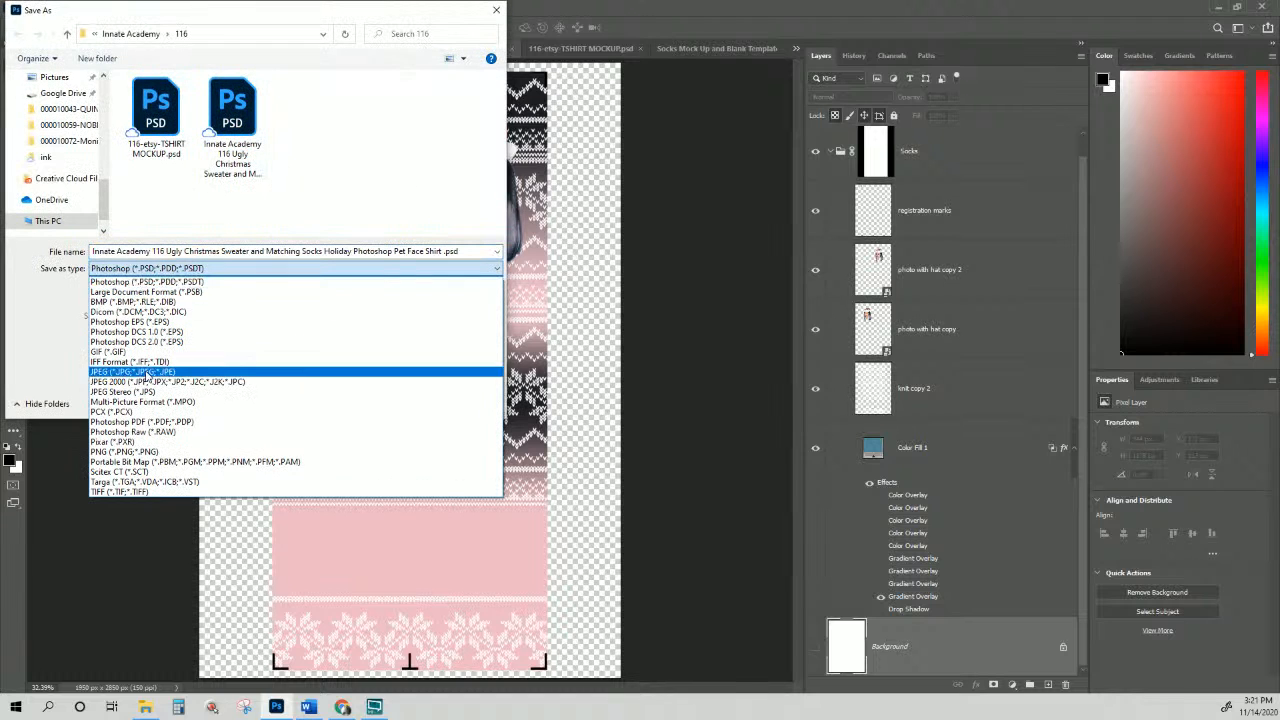
pyautogui.click(133, 451)
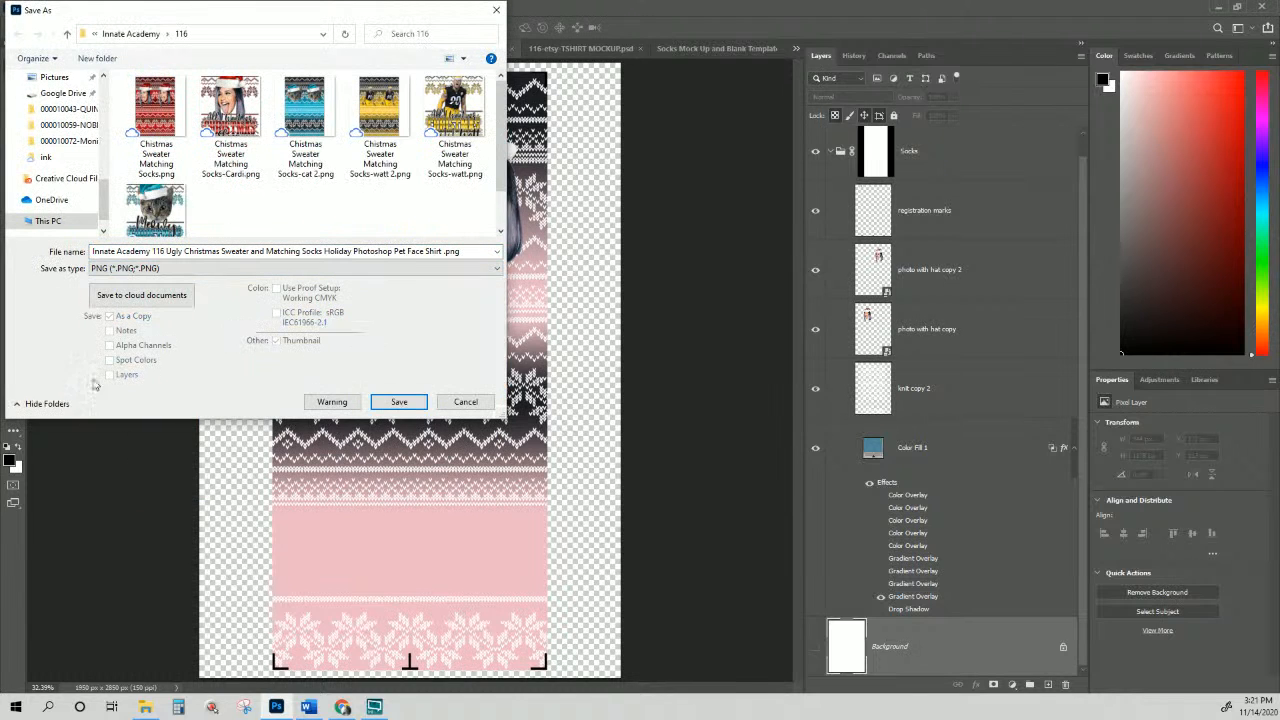
pyautogui.click(258, 250)
pyautogui.click(442, 251)
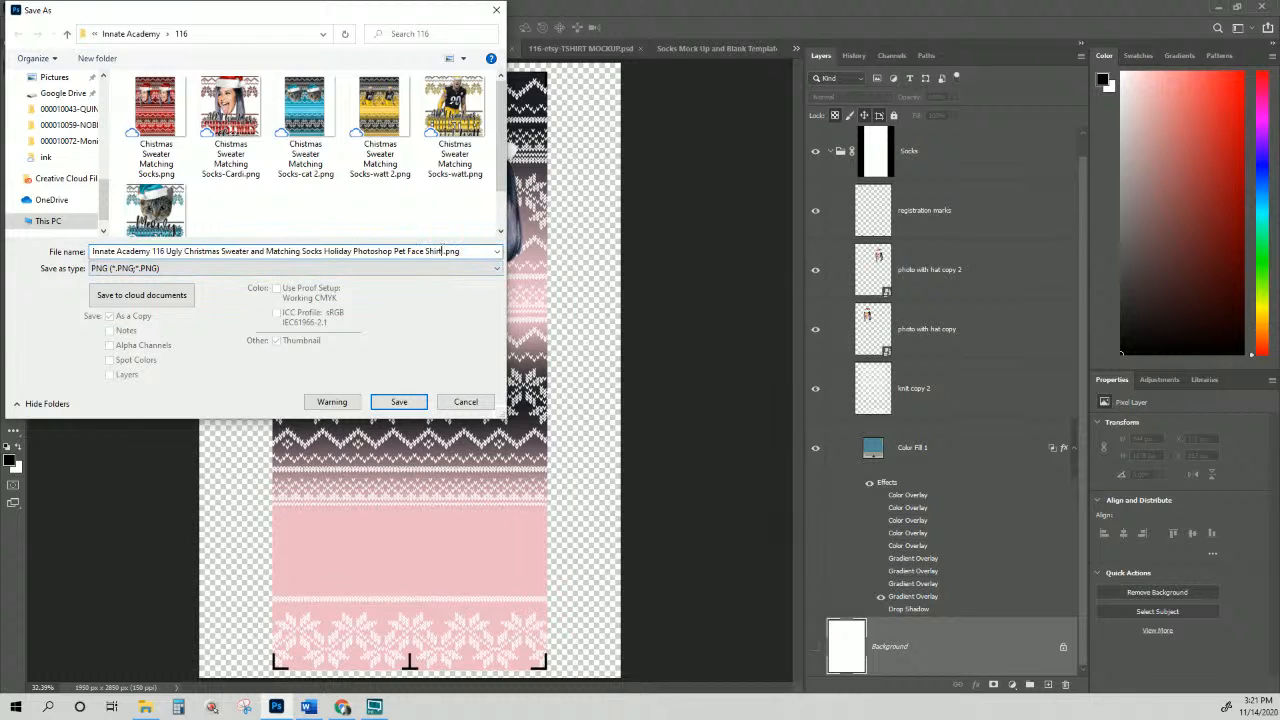
pyautogui.write('-cardi ros')
pyautogui.write('e')
pyautogui.press('Return')
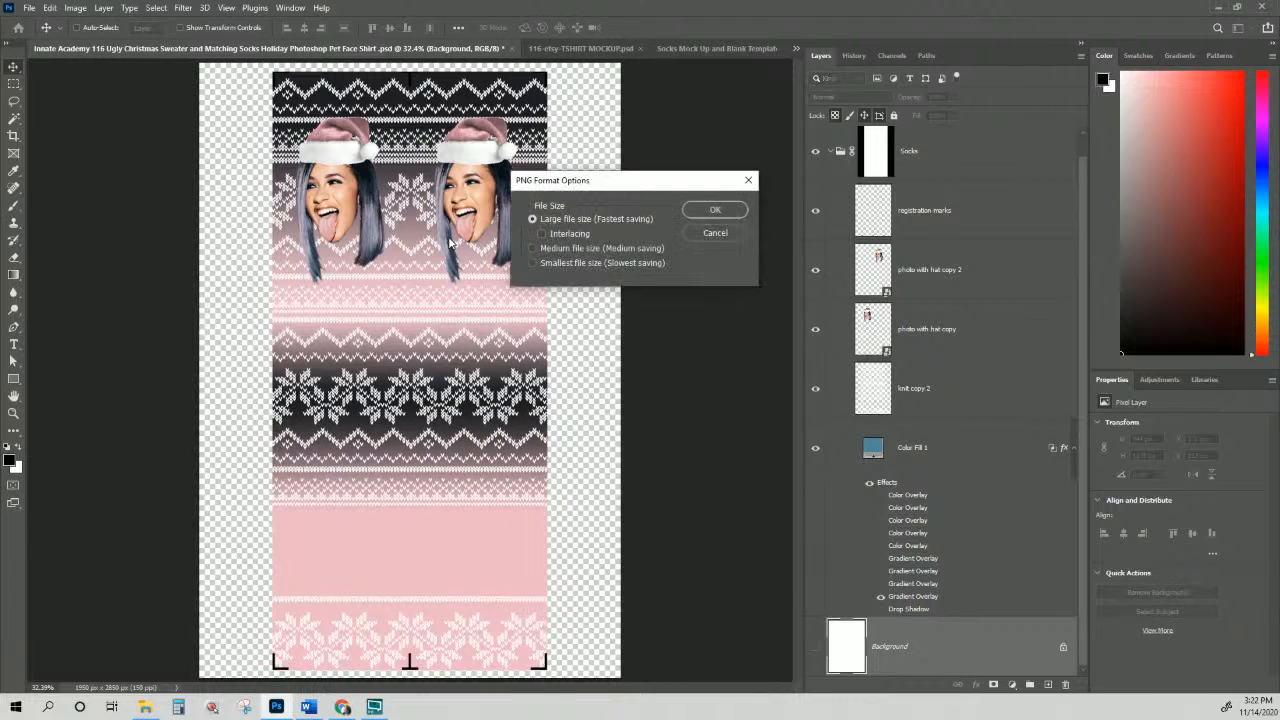
pyautogui.click(743, 214)
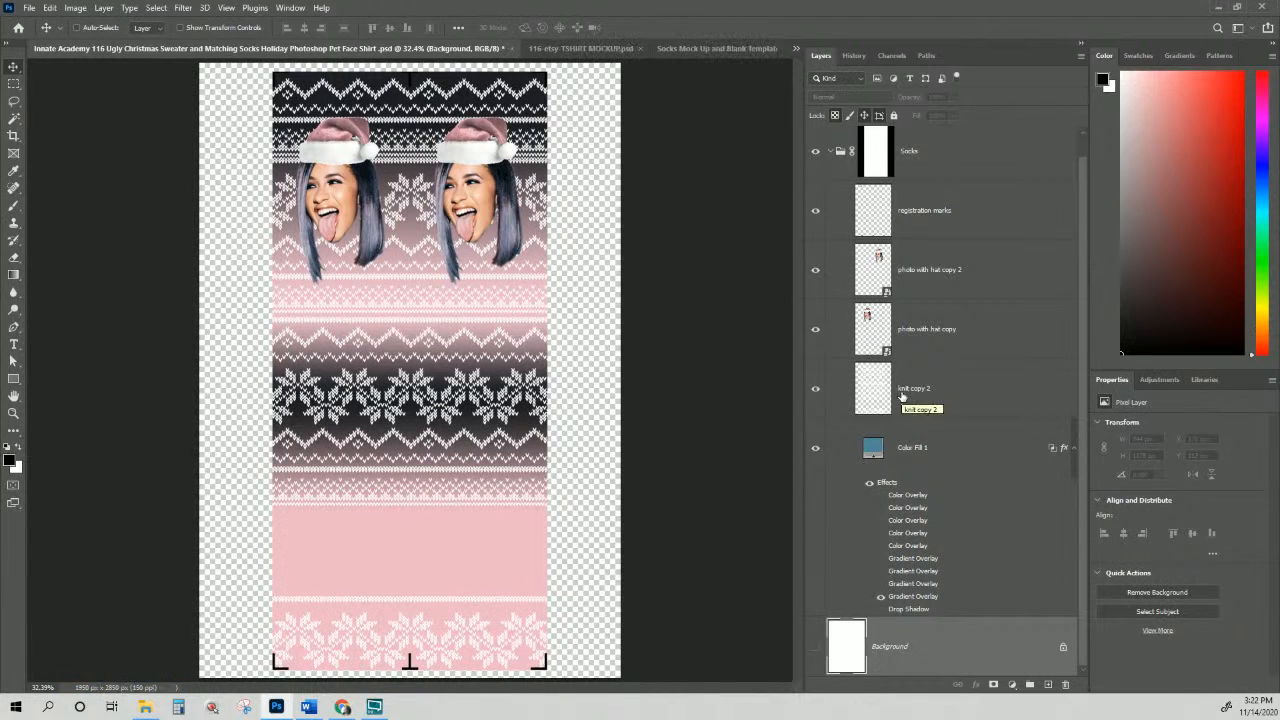
pyautogui.scroll(1, 902, 396)
# Step: Hide the Socks group and show the Sweater group
pyautogui.click(833, 173)
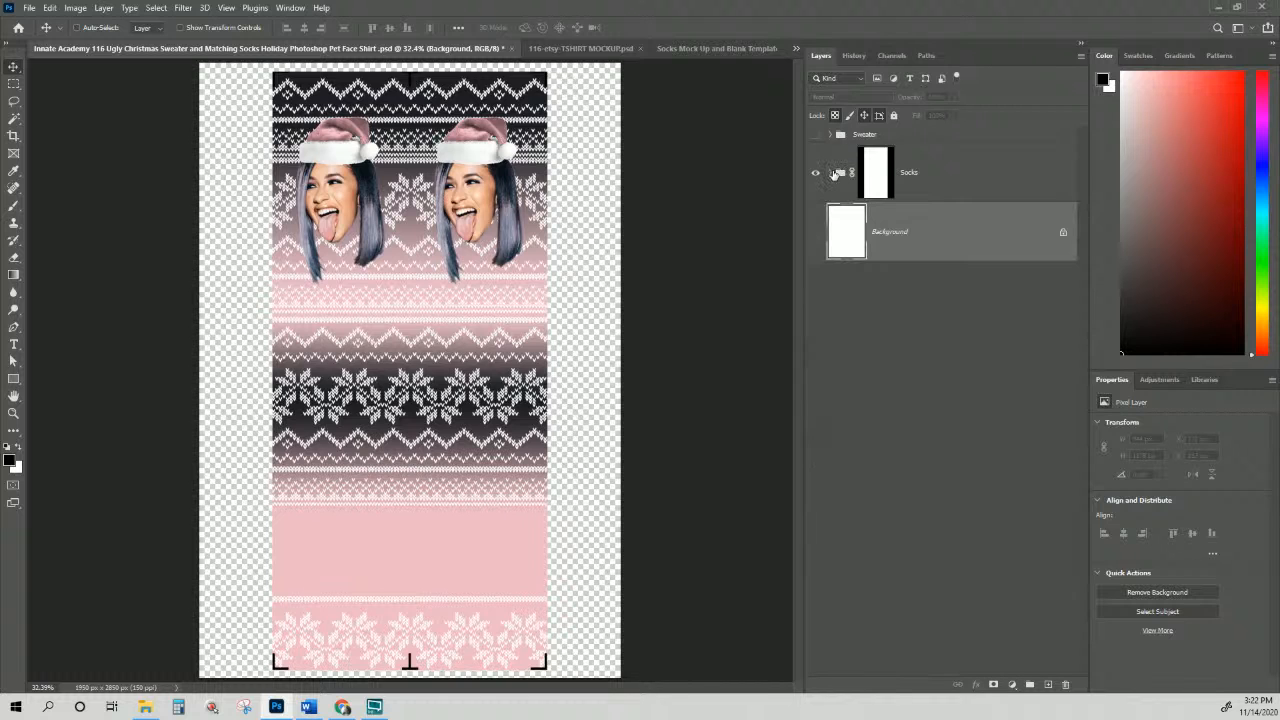
pyautogui.click(815, 172)
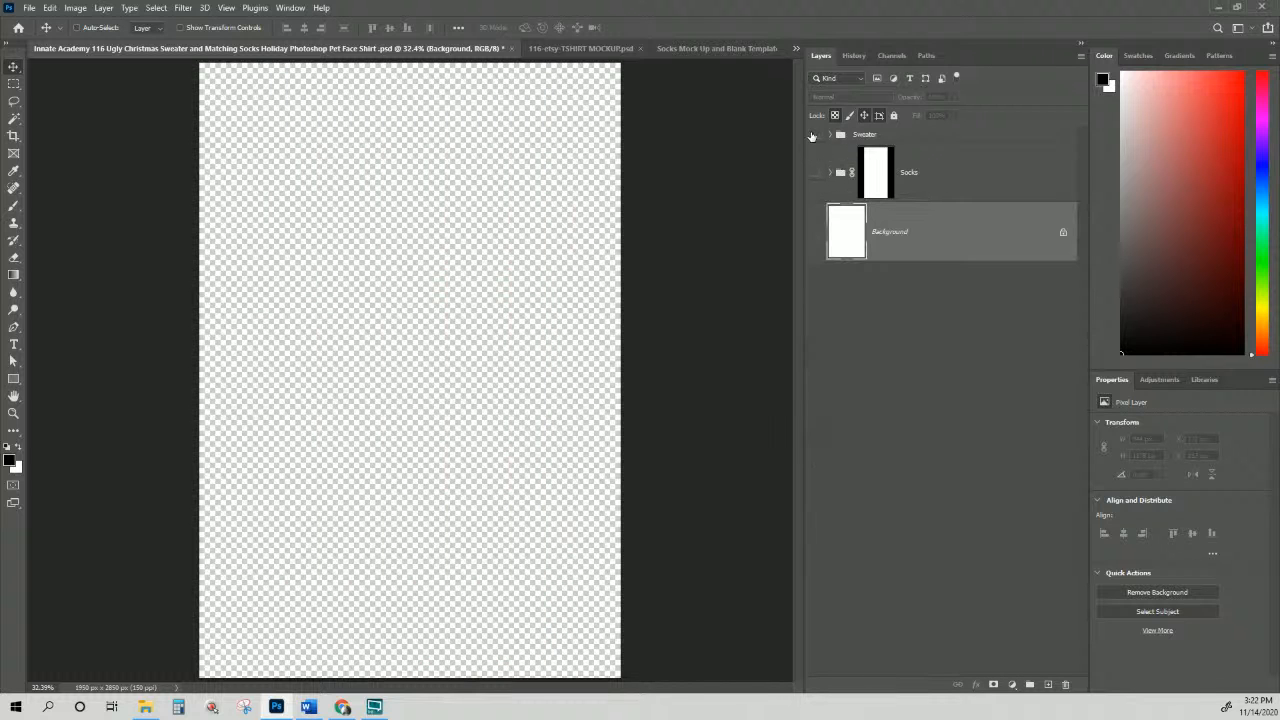
pyautogui.click(815, 134)
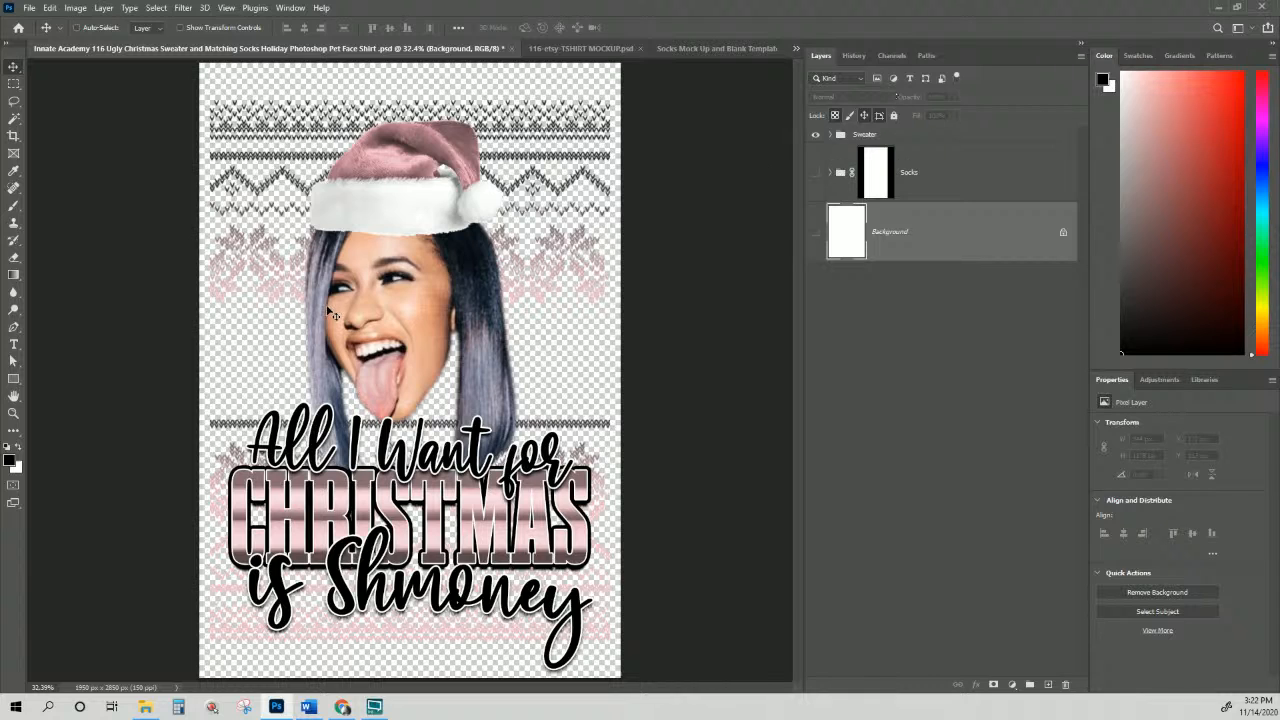
# Step: Save the sweater design as a PNG copy with '-cardi rose' added to its name
pyautogui.click(30, 8)
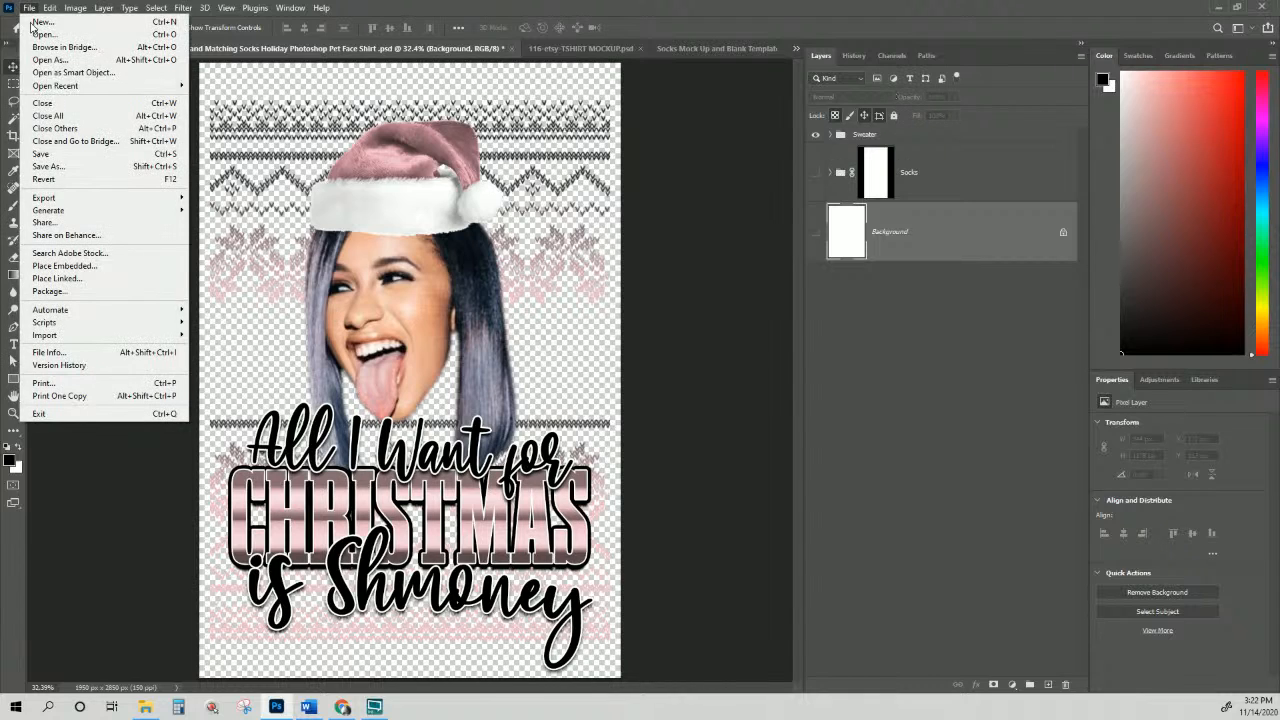
pyautogui.click(71, 167)
pyautogui.click(205, 269)
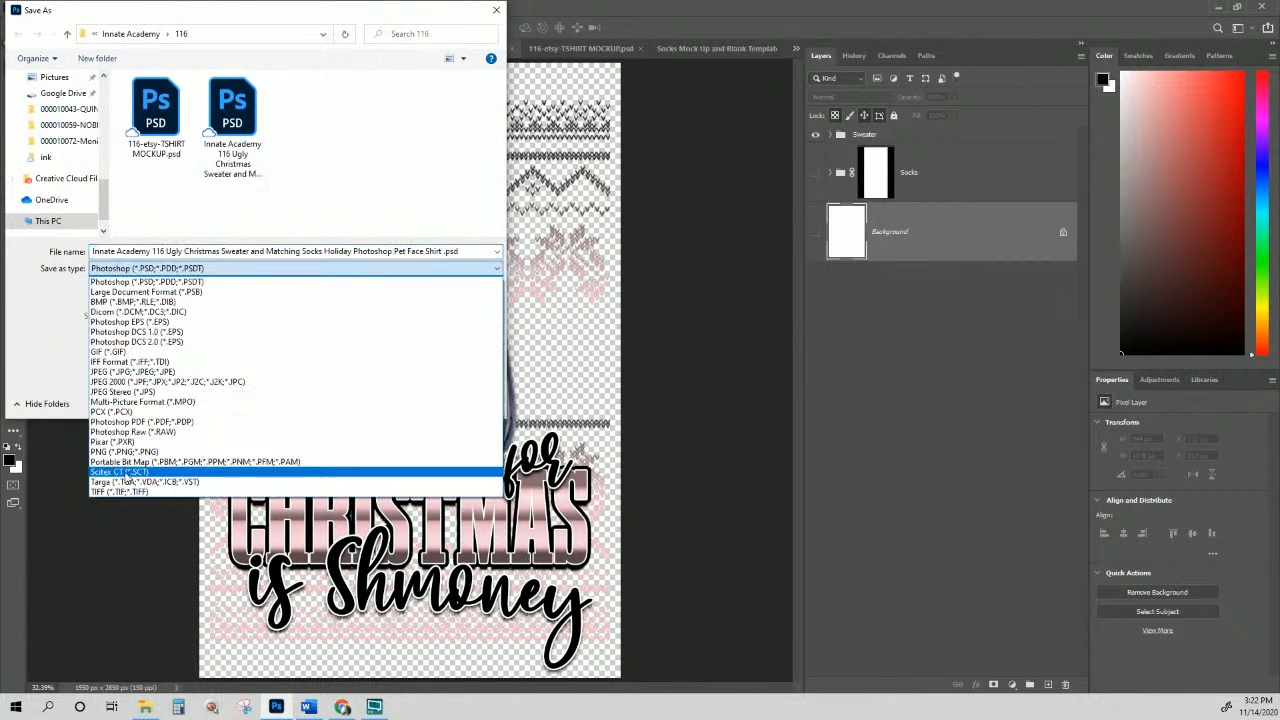
pyautogui.click(122, 451)
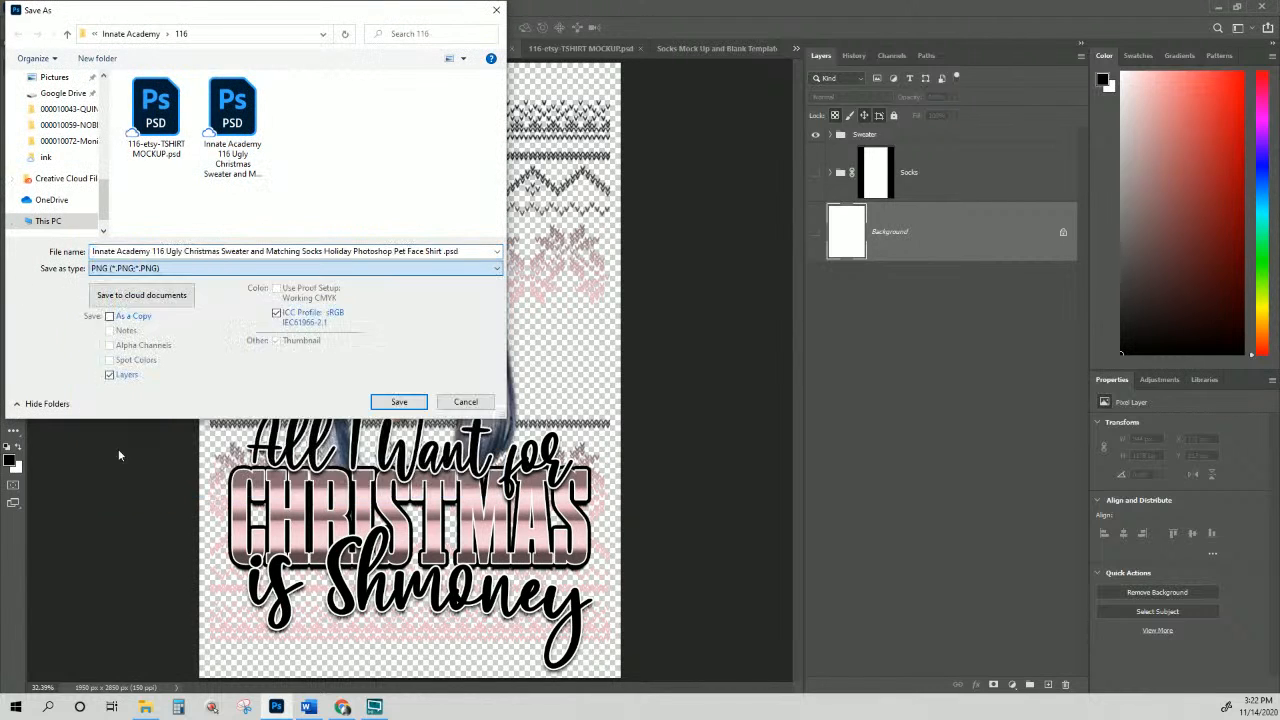
pyautogui.click(444, 254)
pyautogui.click(442, 252)
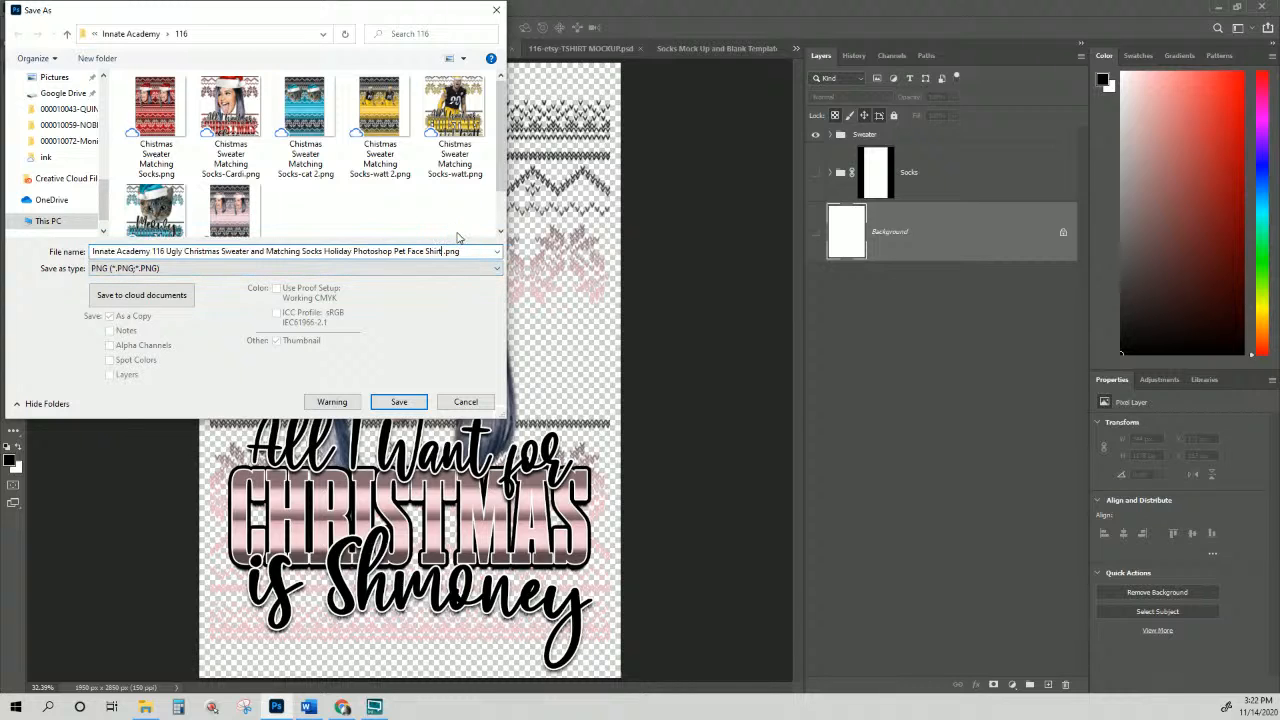
pyautogui.write('-cardi rose')
pyautogui.press('Return')
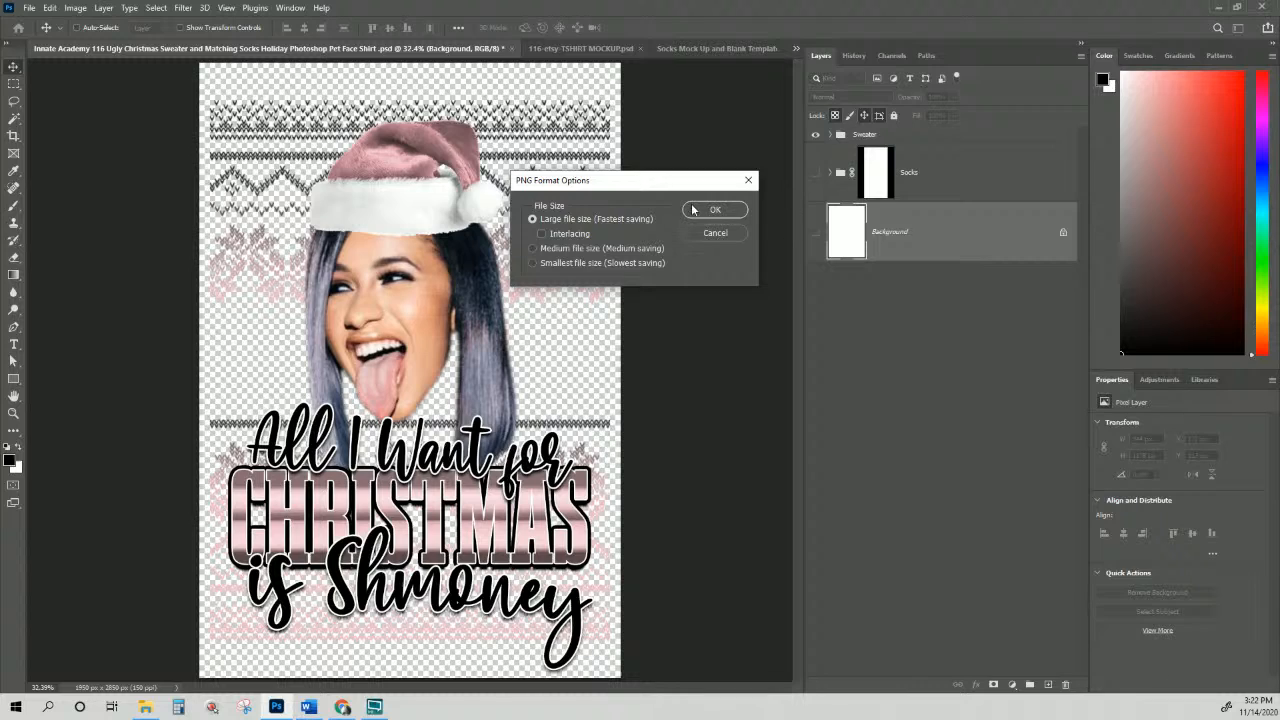
pyautogui.click(693, 209)
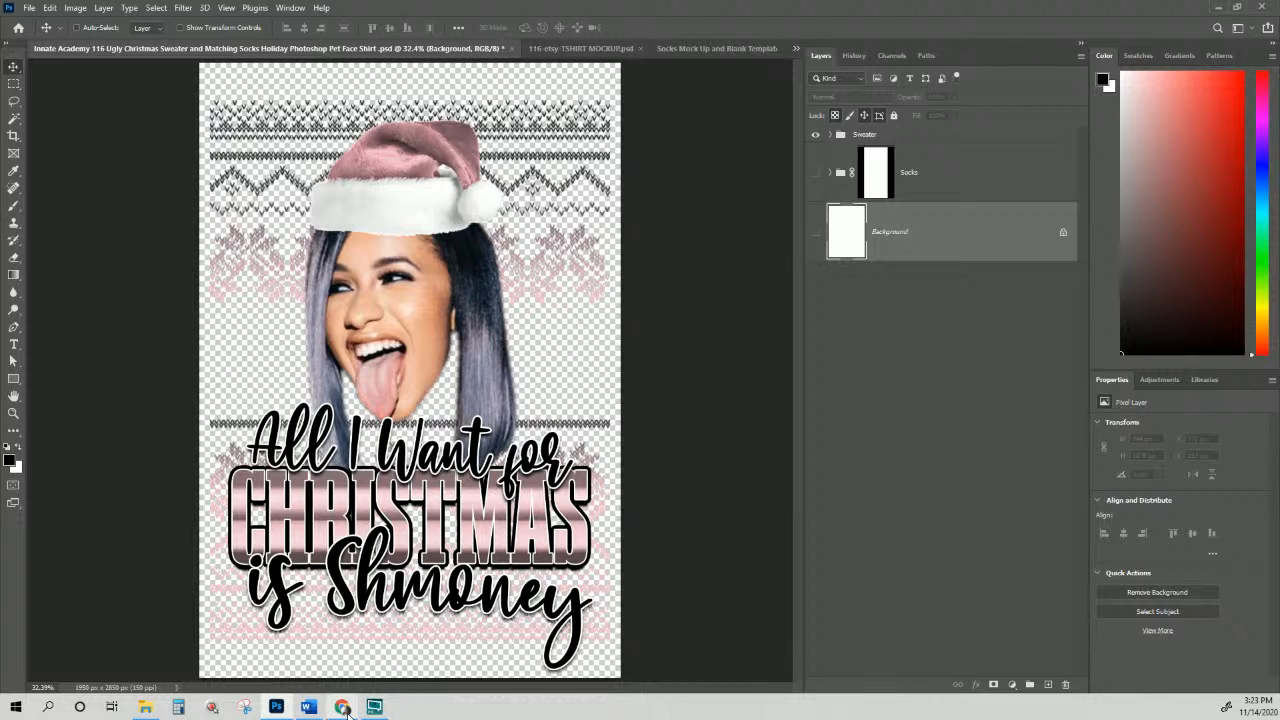
pyautogui.moveTo(347, 710)
# Step: Switch to the 116-etsy-TSHIRT MOCKUP document and reposition the white sweatshirt up and right
pyautogui.click(553, 49)
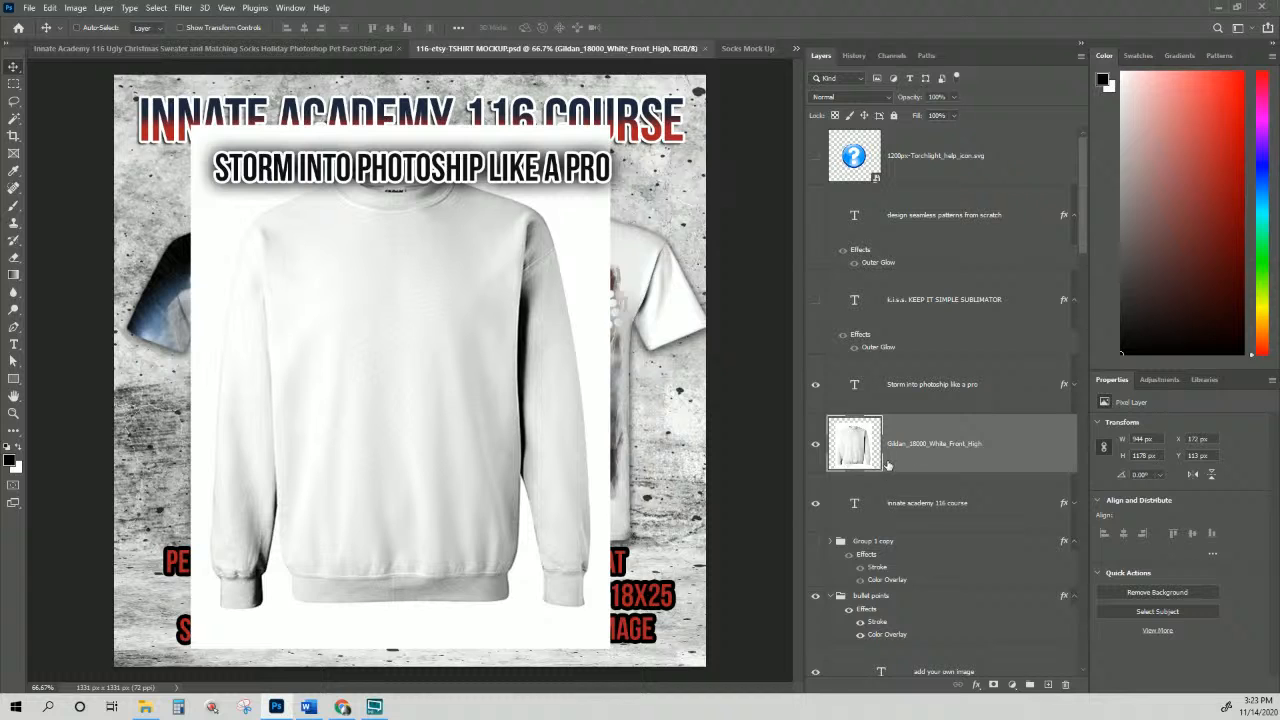
pyautogui.moveTo(397, 470); pyautogui.dragTo(408, 449)
pyautogui.moveTo(938, 443); pyautogui.dragTo(916, 355)
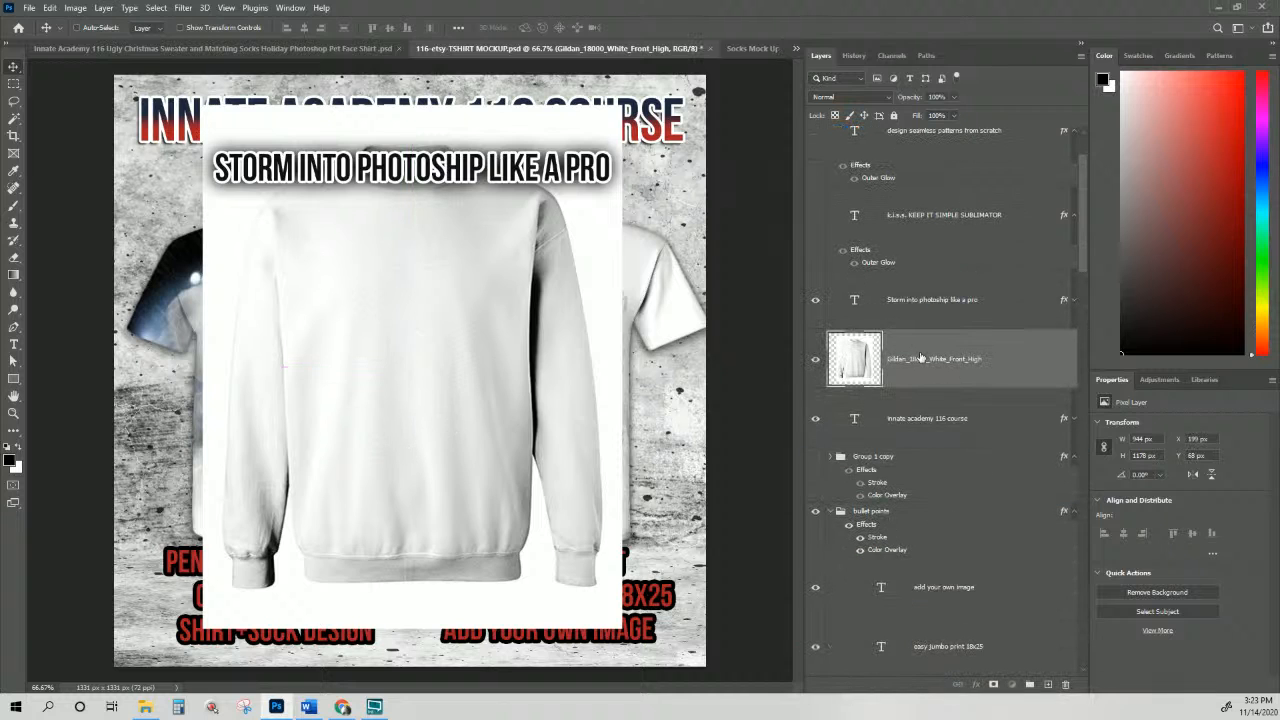
pyautogui.scroll(1, 920, 358)
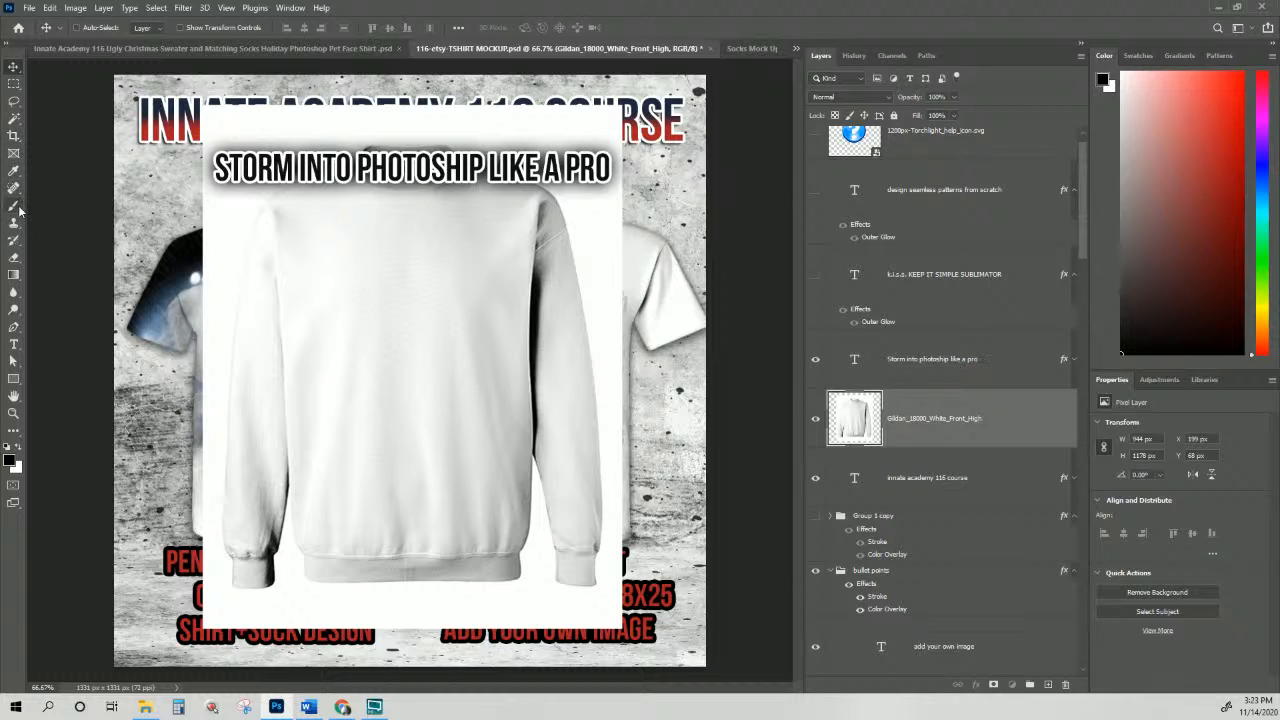
# Step: Use the Magic Wand's Select Subject on the sweatshirt and enter Select and Mask
pyautogui.click(13, 102)
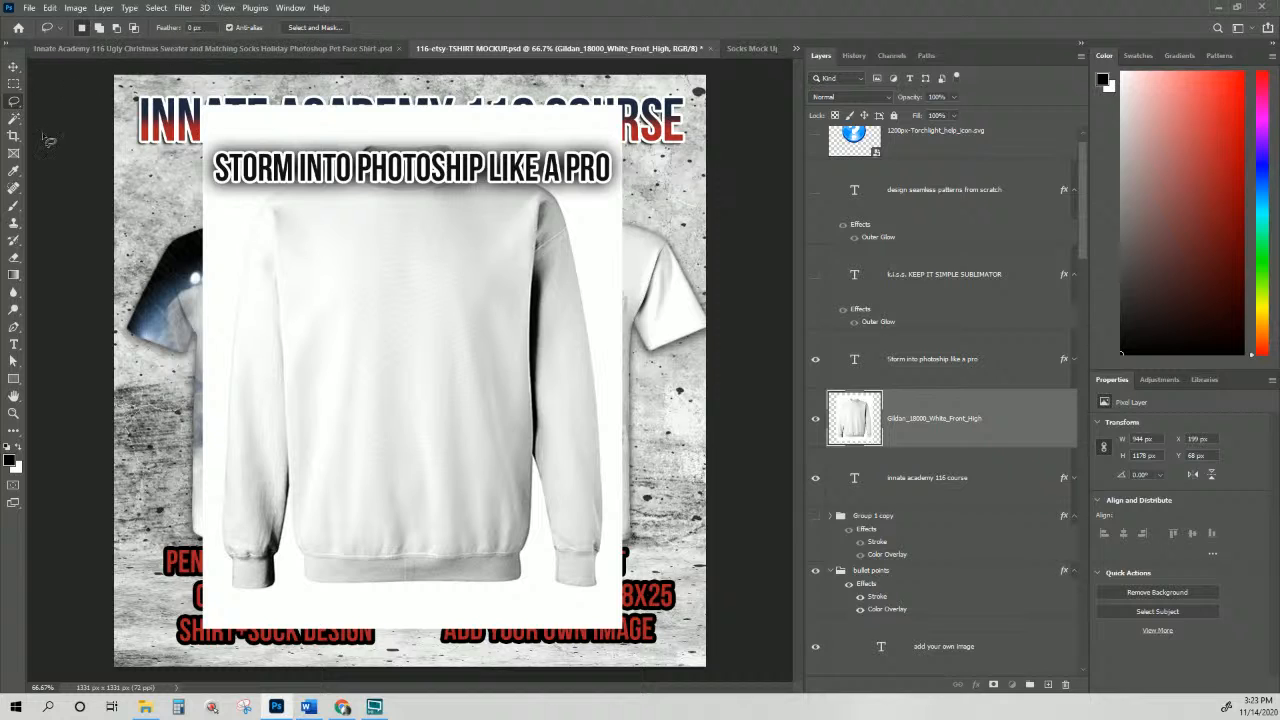
pyautogui.click(15, 124)
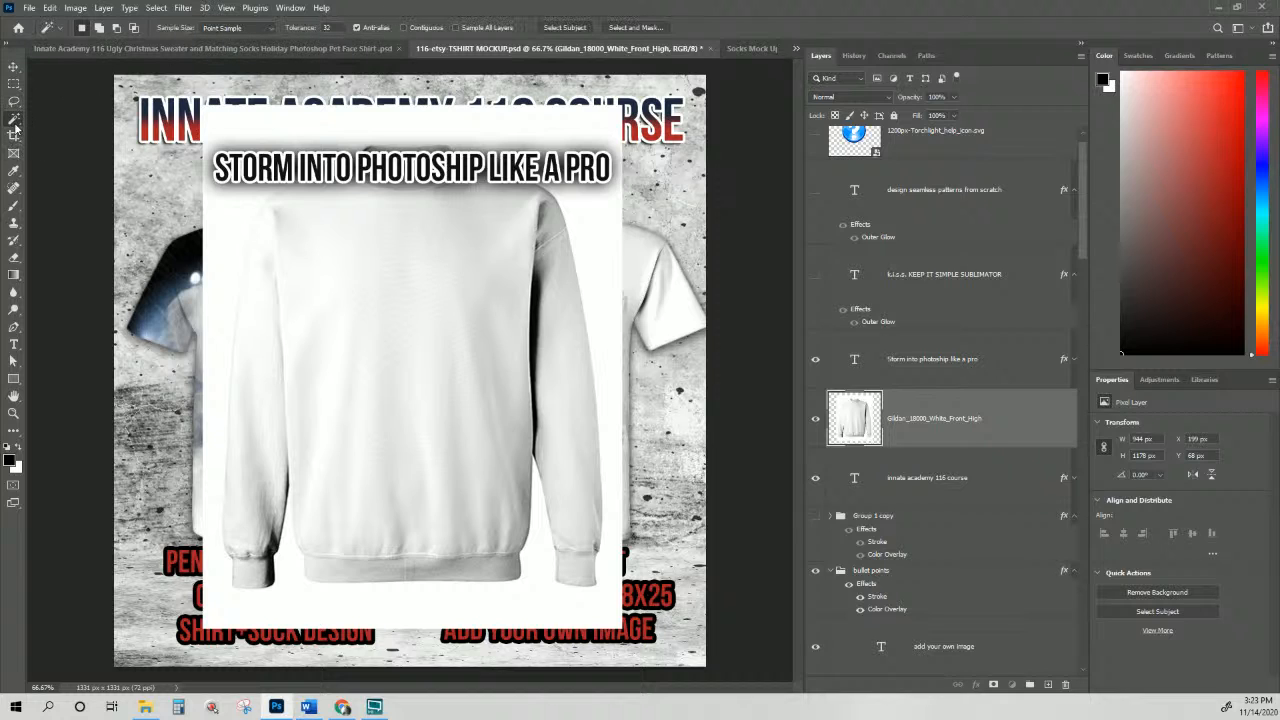
pyautogui.click(583, 27)
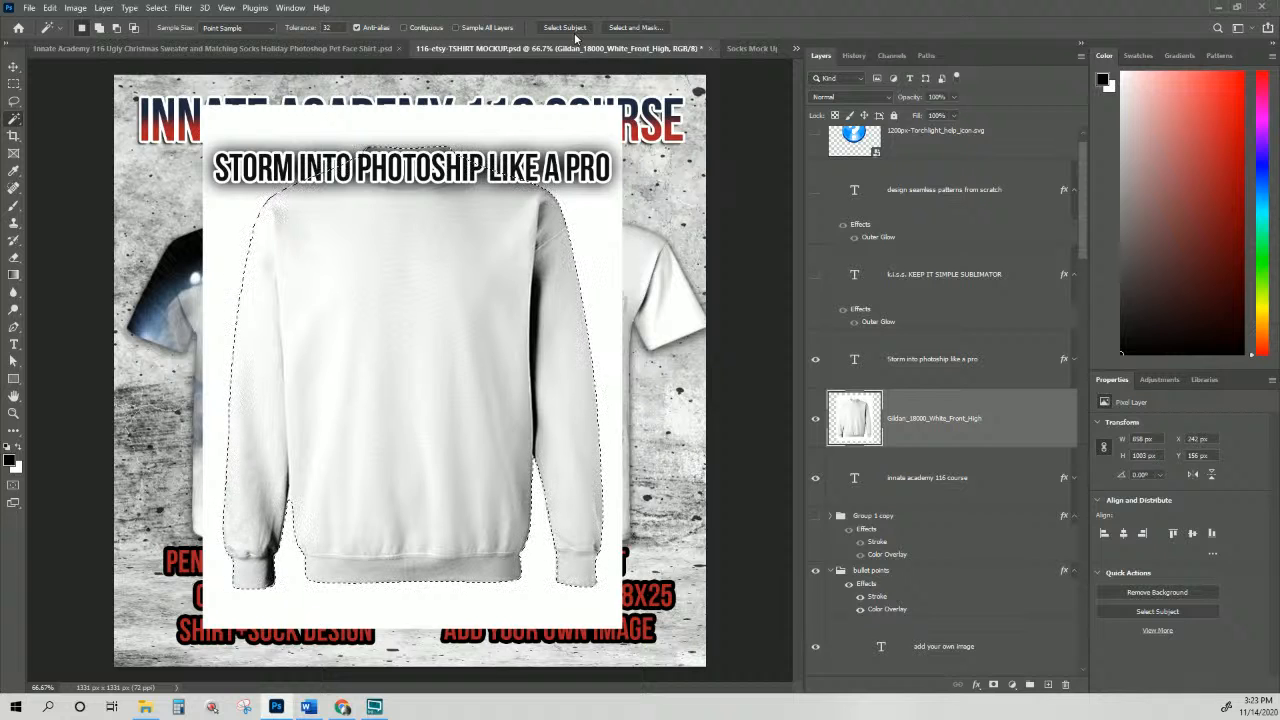
pyautogui.click(640, 28)
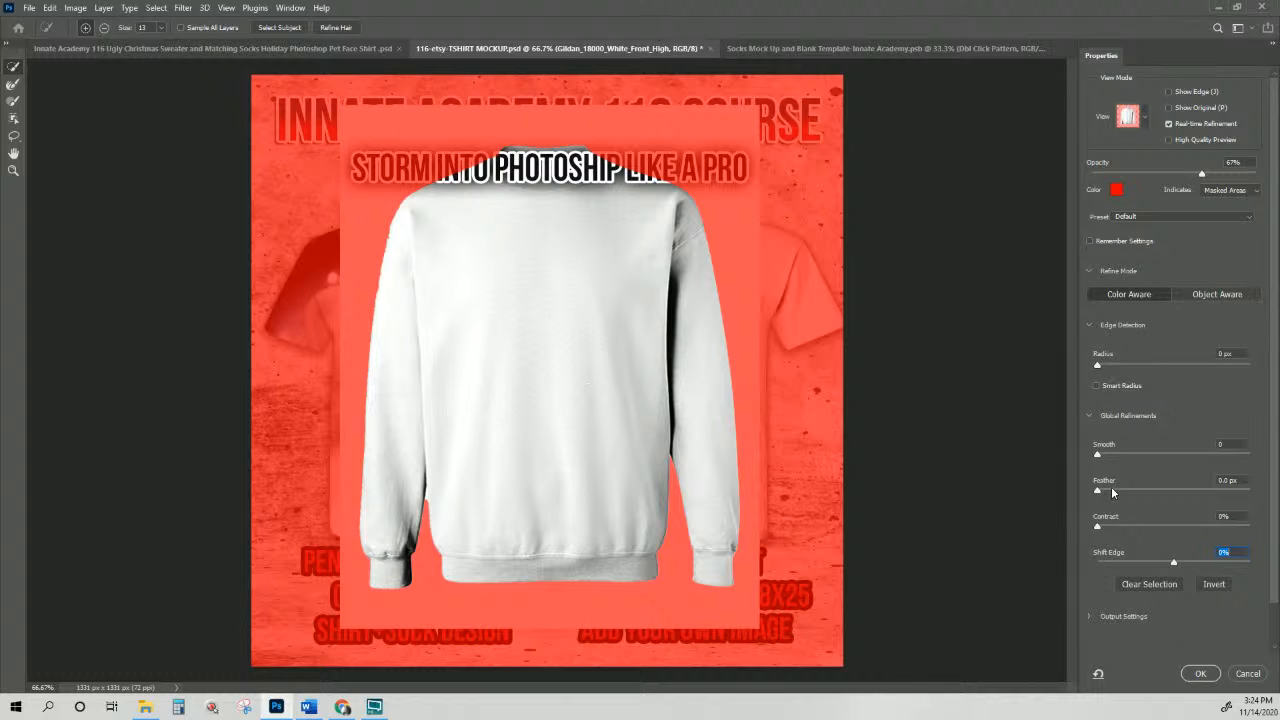
# Step: Adjust the Smooth and Shift Edge sliders to tidy the sweatshirt selection edge
pyautogui.moveTo(1110, 457); pyautogui.dragTo(1151, 456)
pyautogui.click(1146, 456)
pyautogui.click(1122, 456)
pyautogui.moveTo(1173, 563); pyautogui.dragTo(1164, 563)
pyautogui.click(1161, 564)
pyautogui.moveTo(1121, 454)
pyautogui.mouseDown()
pyautogui.moveTo(1107, 459)
pyautogui.moveTo(1127, 460)
pyautogui.mouseUp()
# Step: Enlarge the refine brush to 48, settle on Smooth 19 and Shift Edge +33%, and apply
pyautogui.click(166, 30)
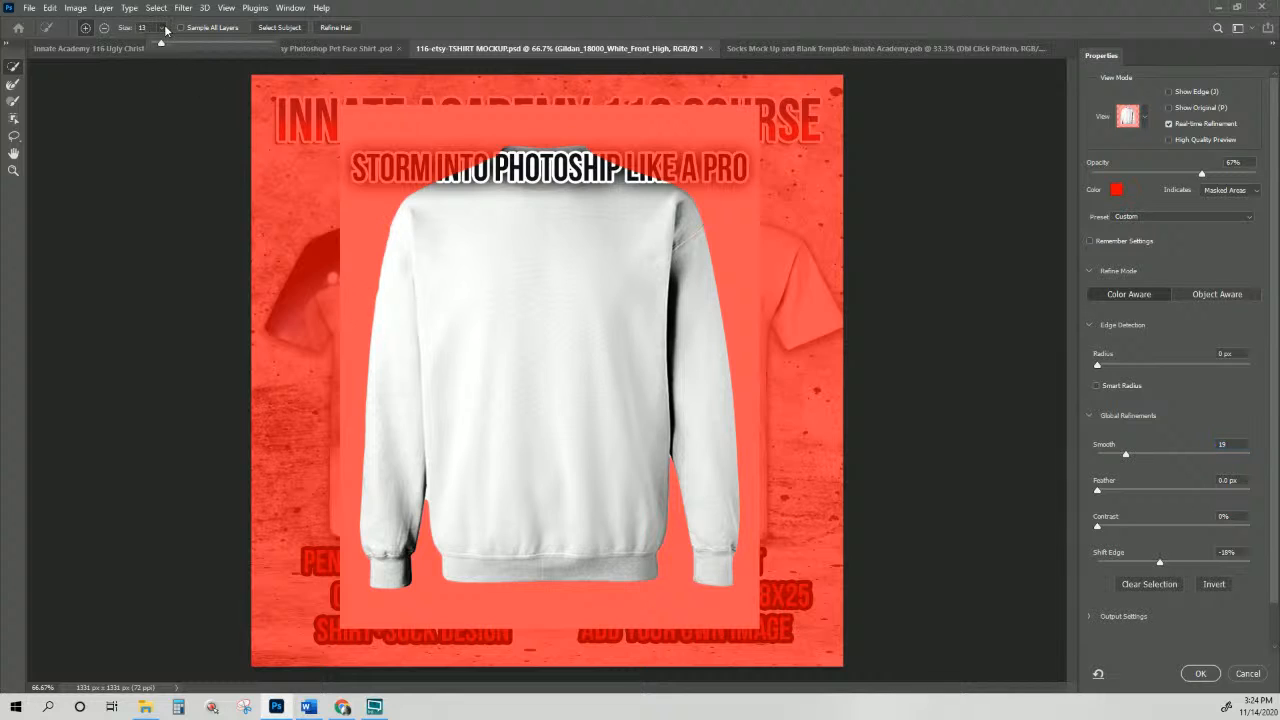
pyautogui.moveTo(166, 44); pyautogui.dragTo(181, 47)
pyautogui.click(1148, 563)
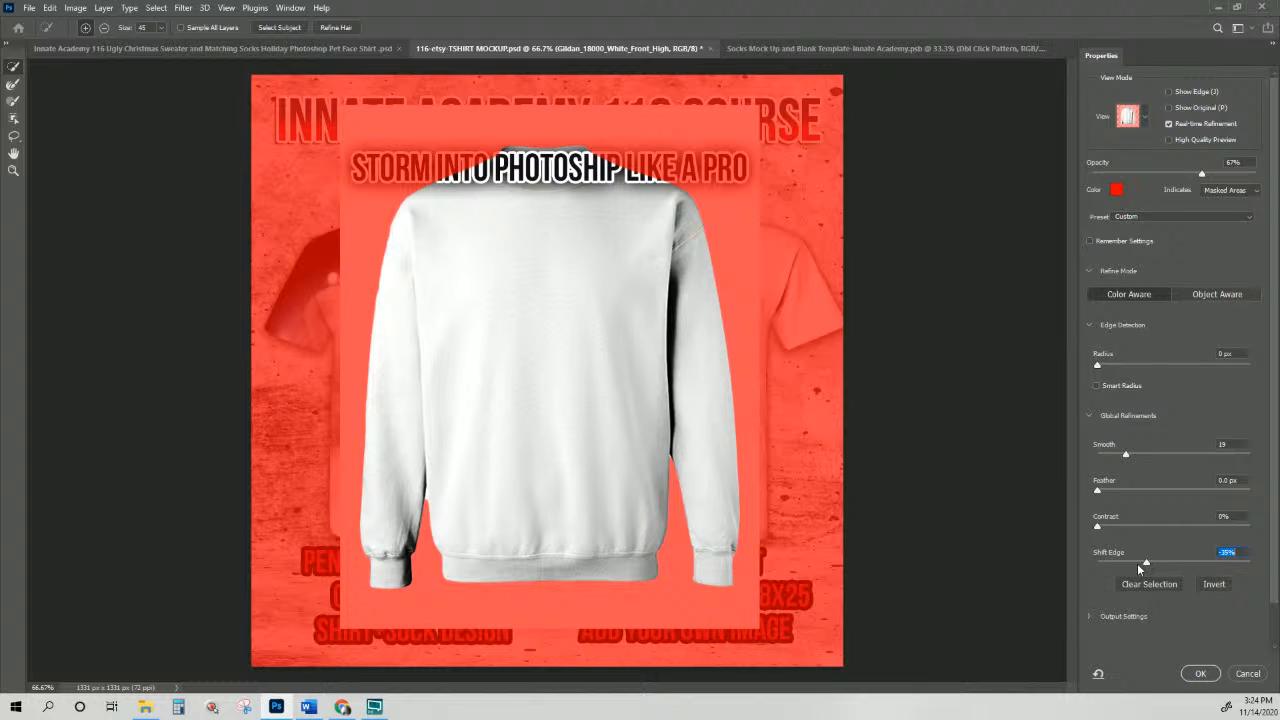
pyautogui.moveTo(1139, 569); pyautogui.dragTo(1200, 567)
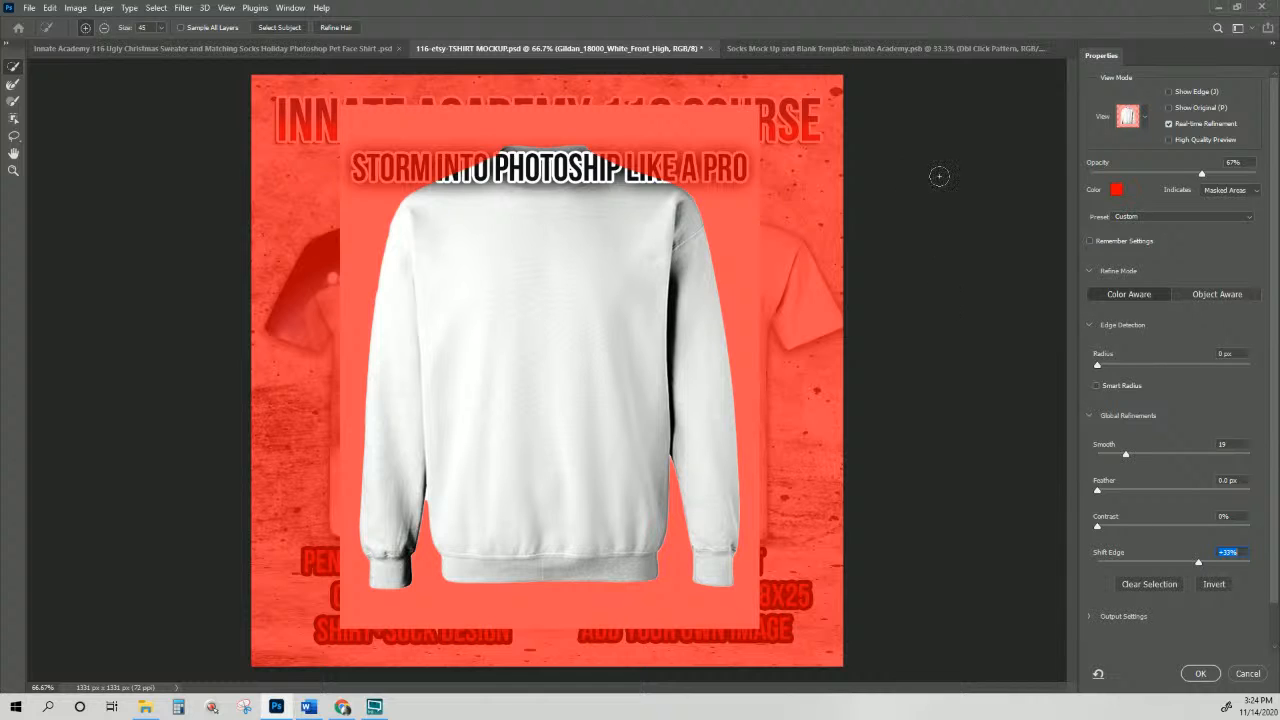
pyautogui.click(1188, 678)
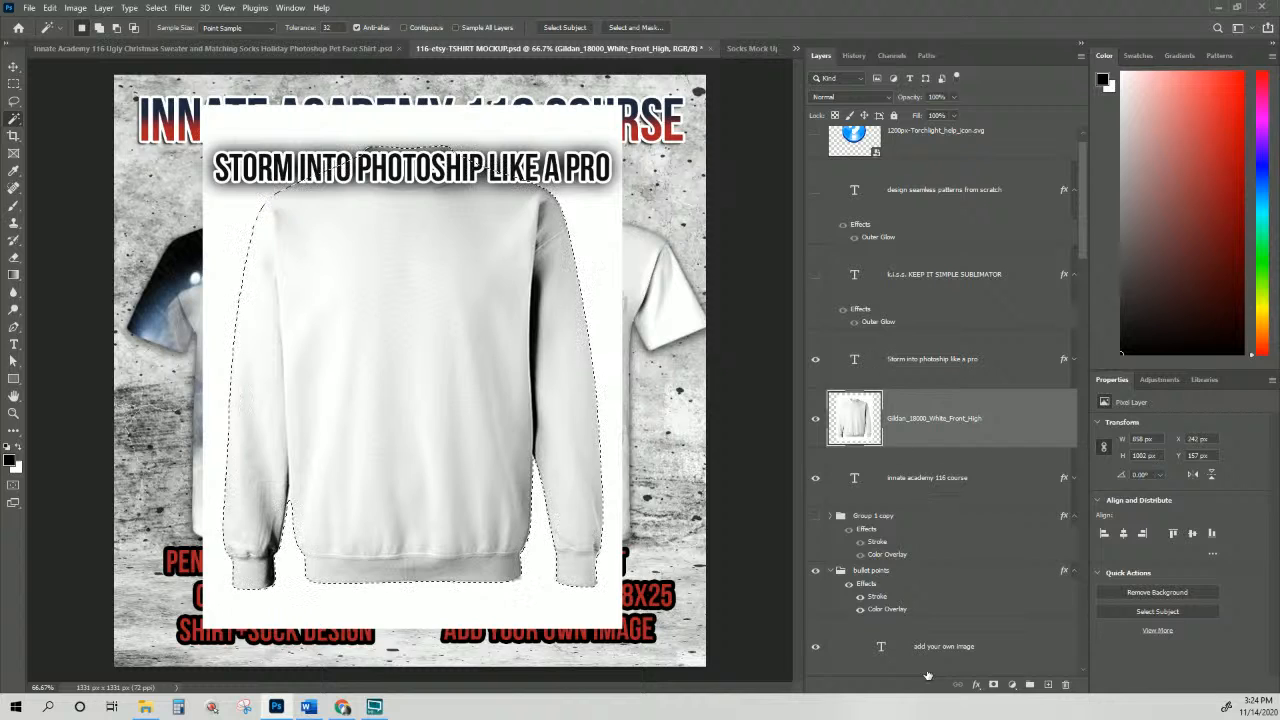
# Step: Add a layer mask from the selection and add an Inner Glow effect to the sweatshirt
pyautogui.click(993, 684)
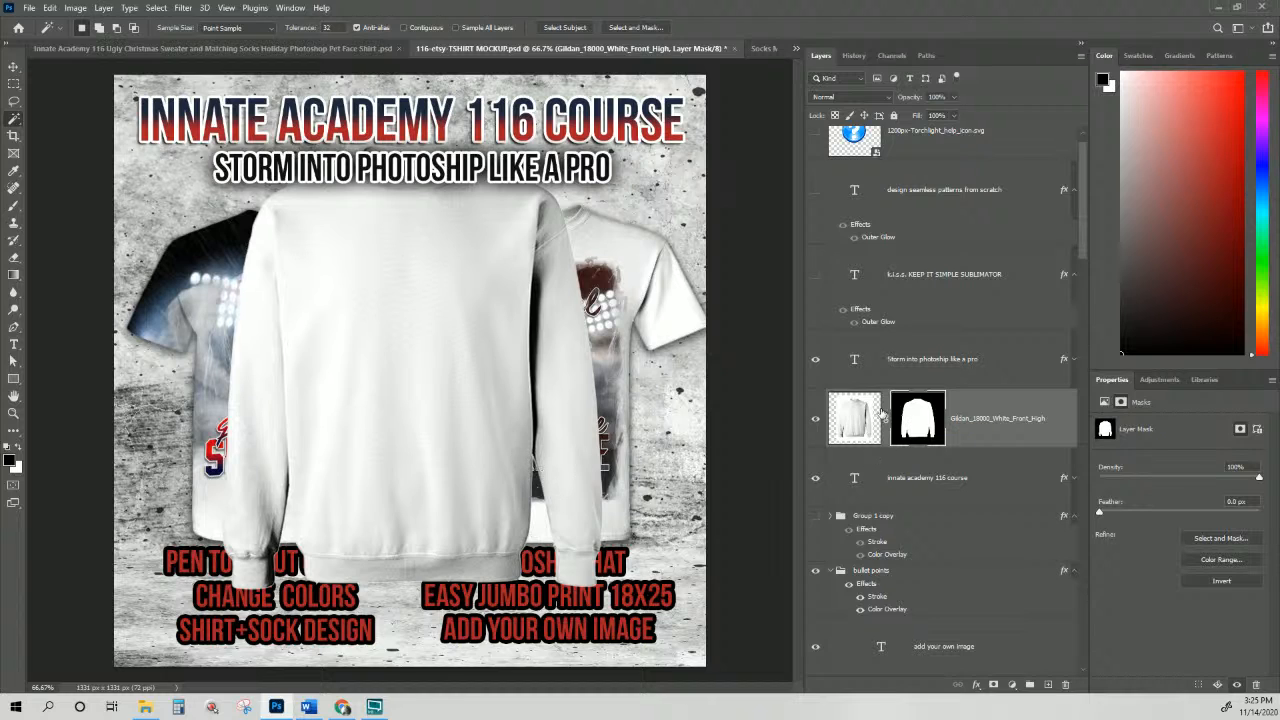
pyautogui.click(978, 686)
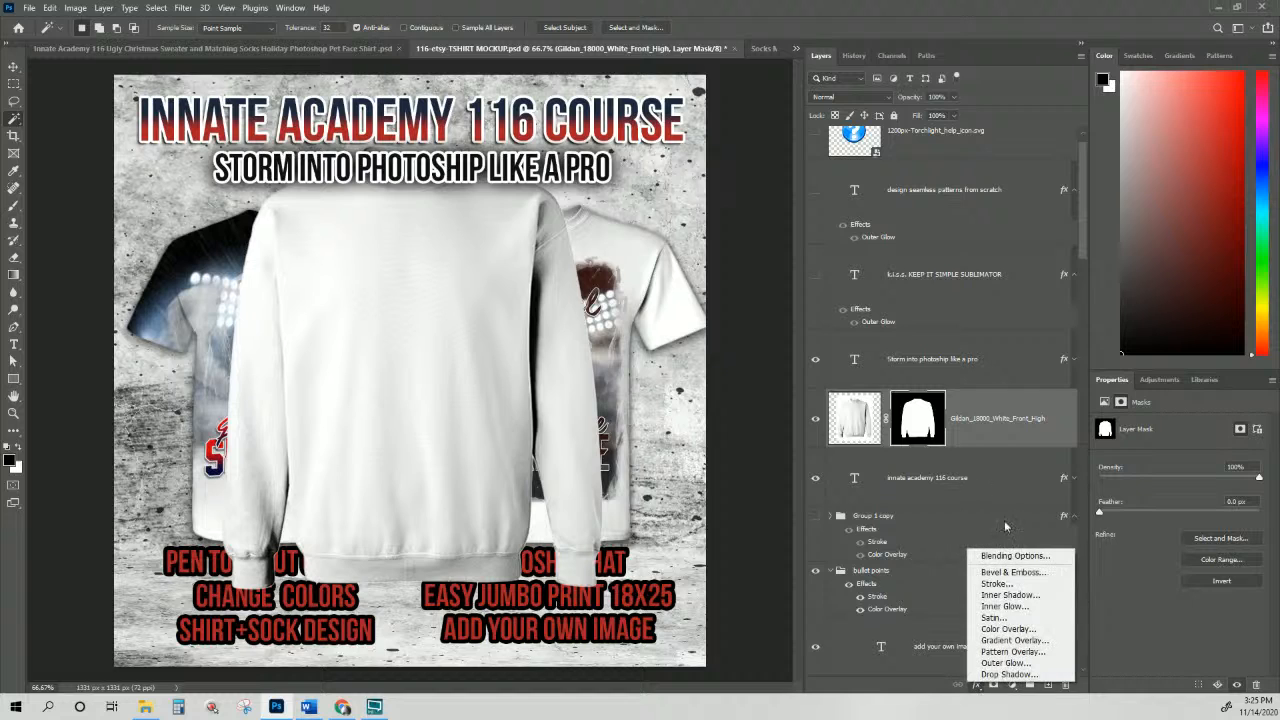
pyautogui.click(1013, 606)
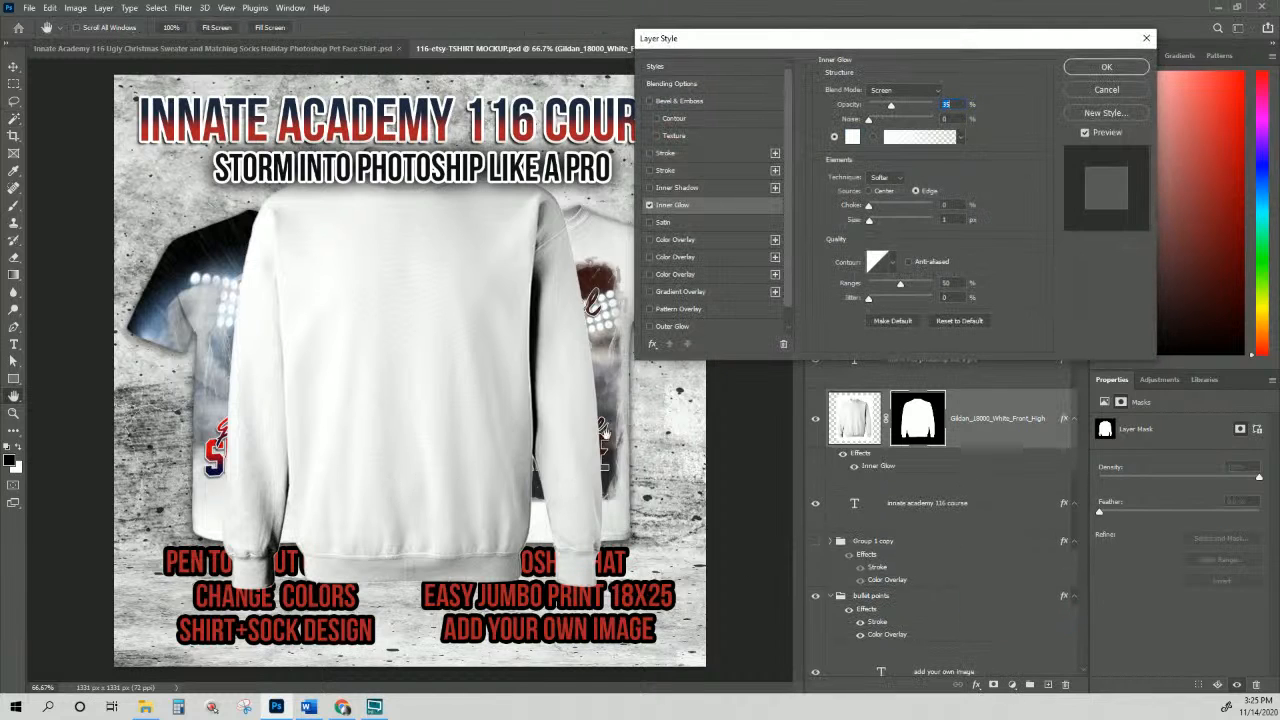
# Step: Set the Inner Glow to colour 000000, Normal blend, 3 px size and about 41% opacity
pyautogui.click(851, 138)
pyautogui.write('000000')
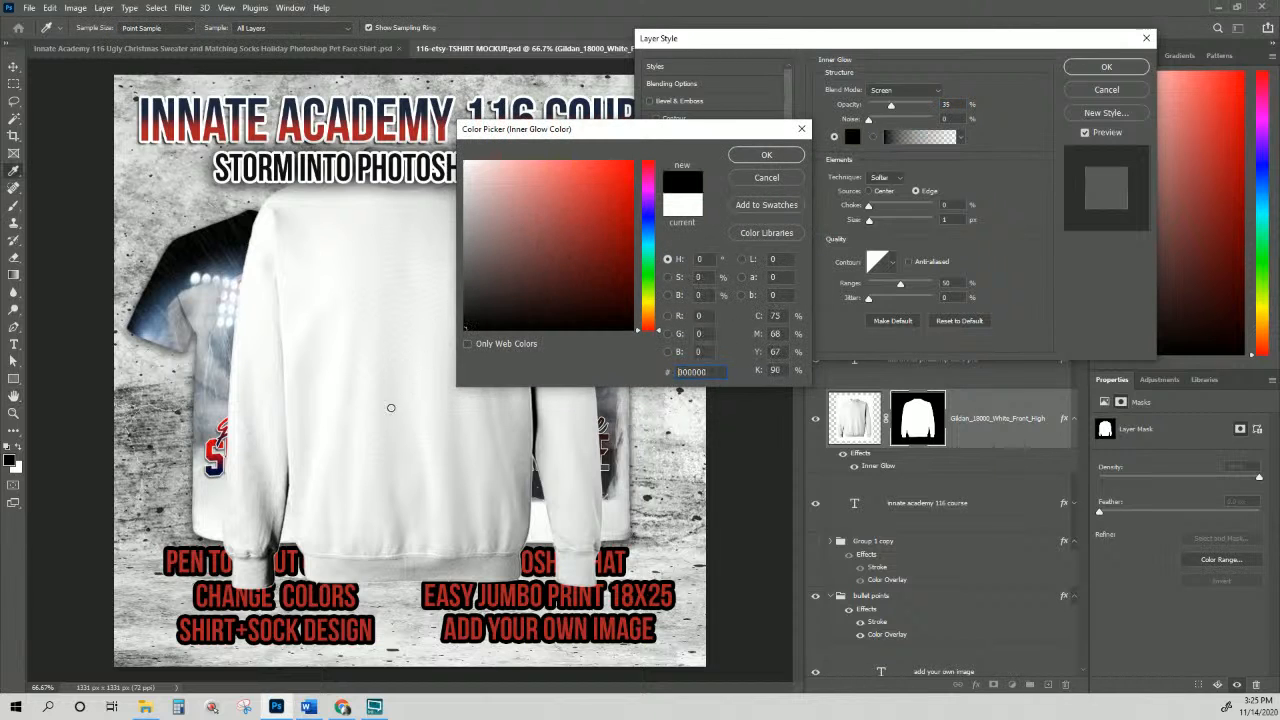
pyautogui.click(765, 157)
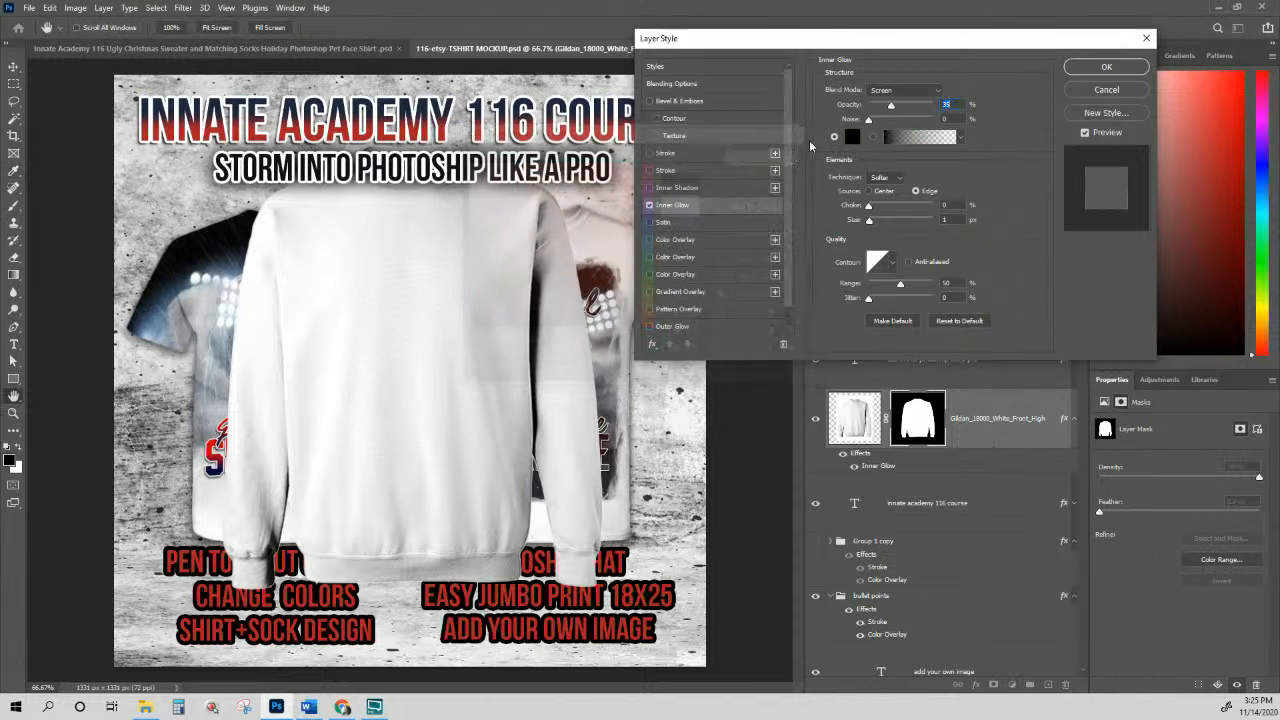
pyautogui.click(903, 90)
pyautogui.click(900, 100)
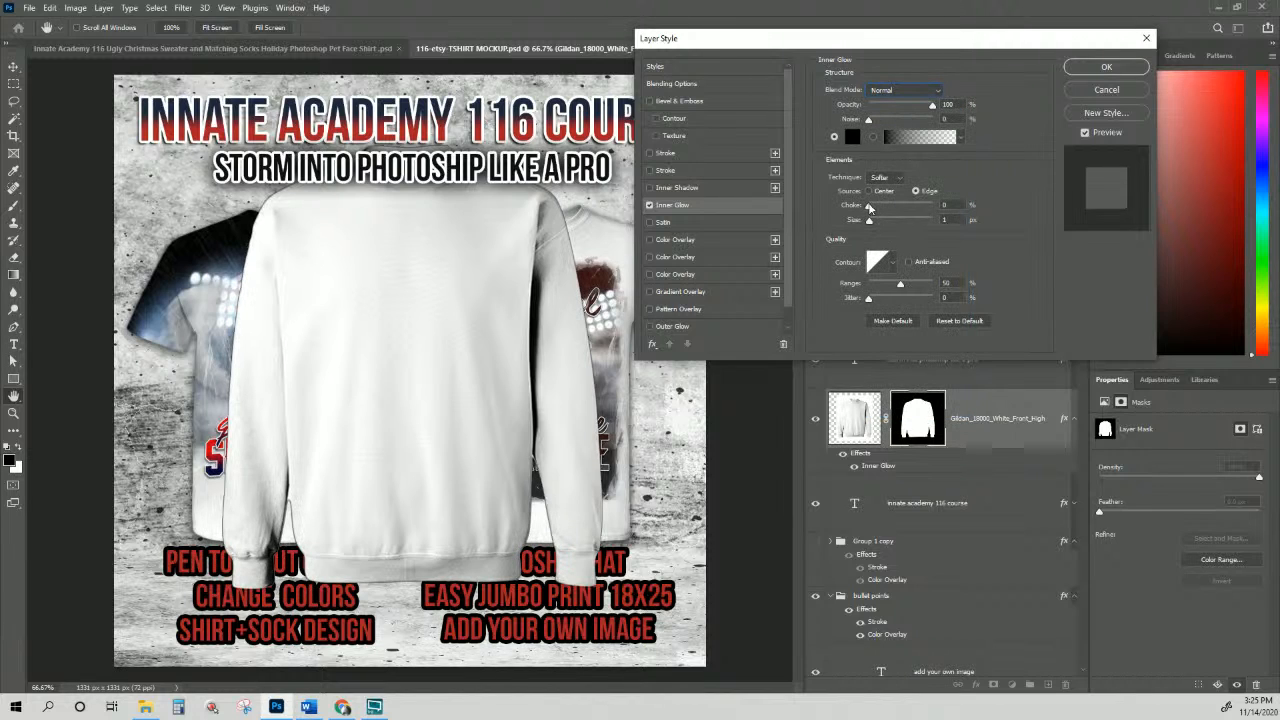
pyautogui.moveTo(871, 221); pyautogui.dragTo(871, 222)
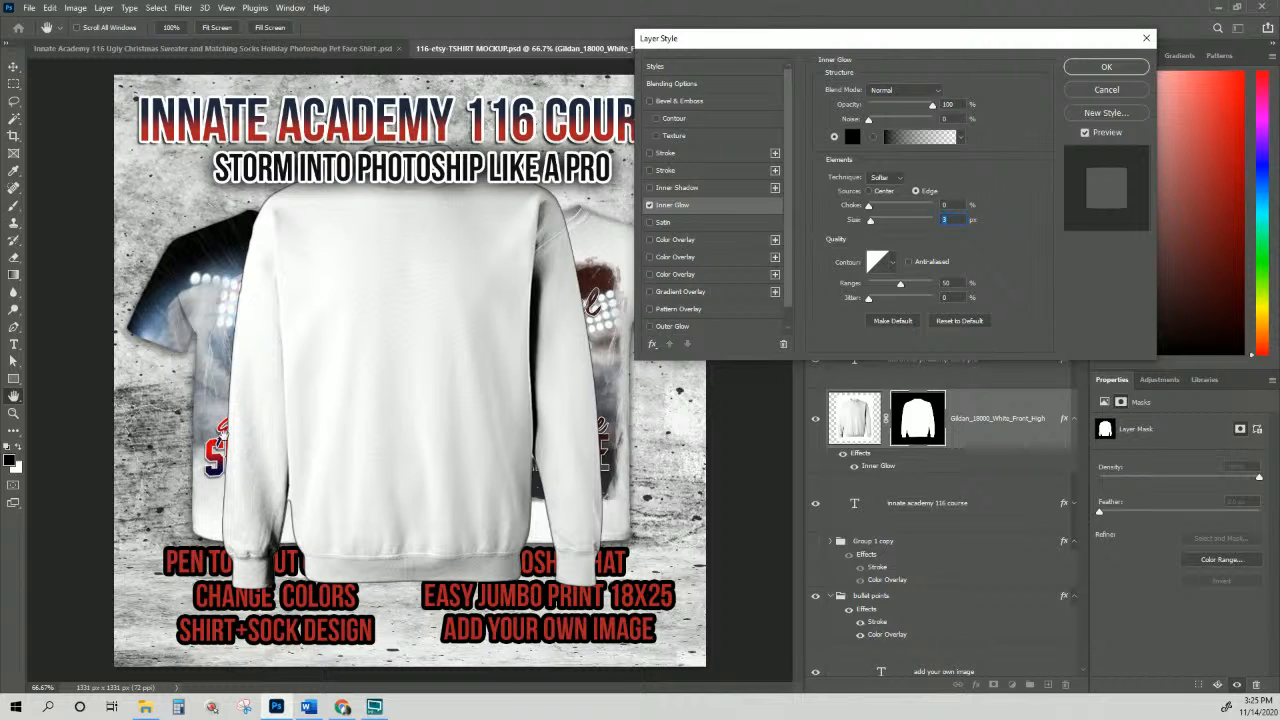
pyautogui.click(895, 105)
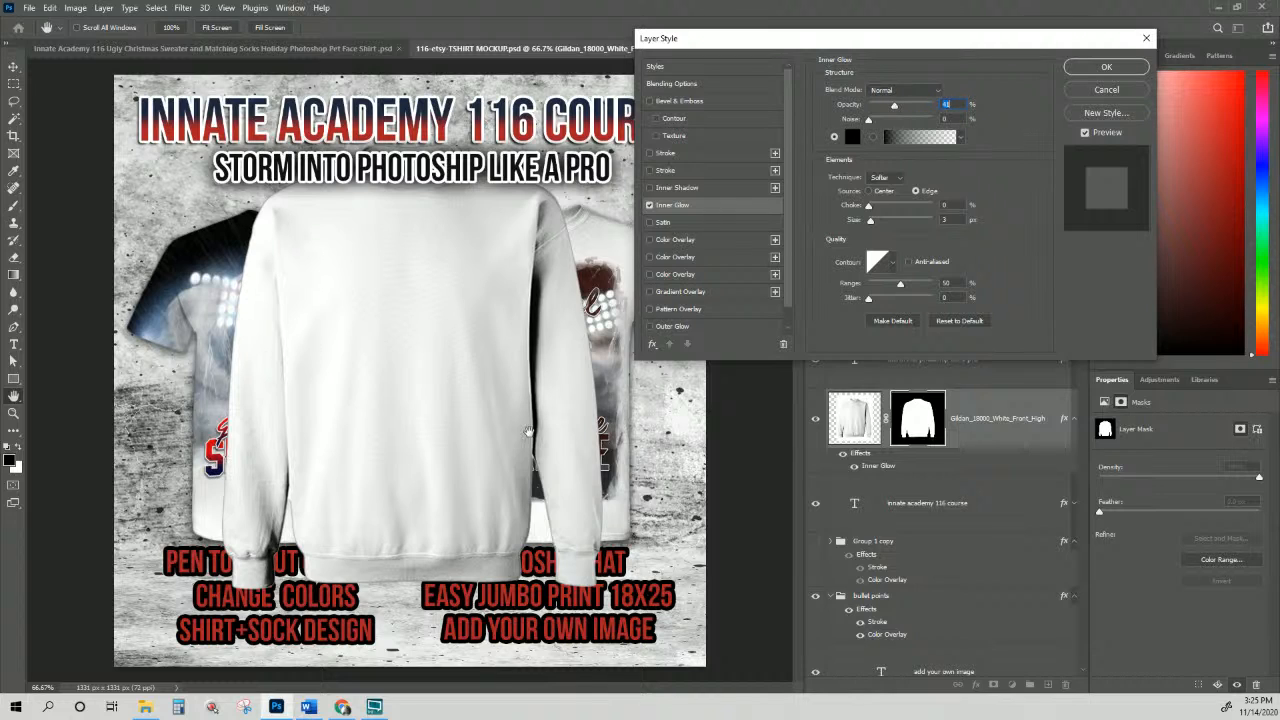
pyautogui.click(1106, 66)
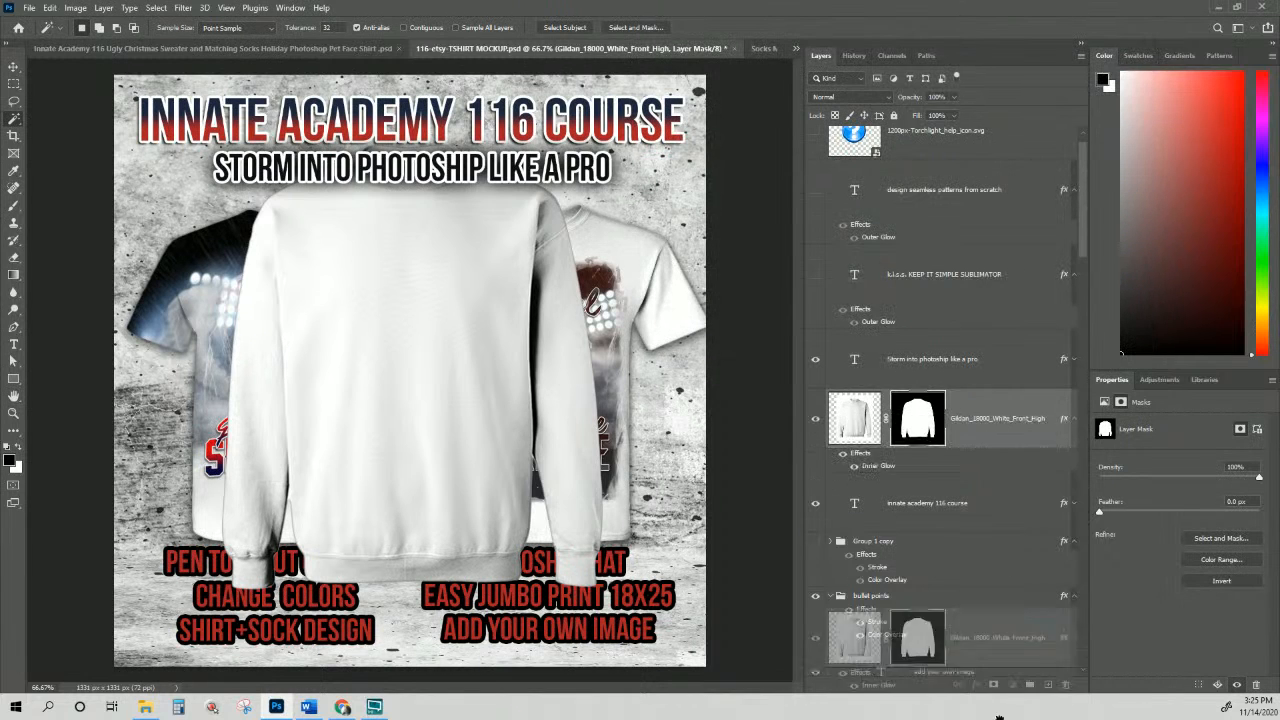
# Step: Move the Gildan sweatshirt layer down below the front shirt layers
pyautogui.scroll(-5, 900, 630)
pyautogui.moveTo(1000, 718); pyautogui.dragTo(929, 257)
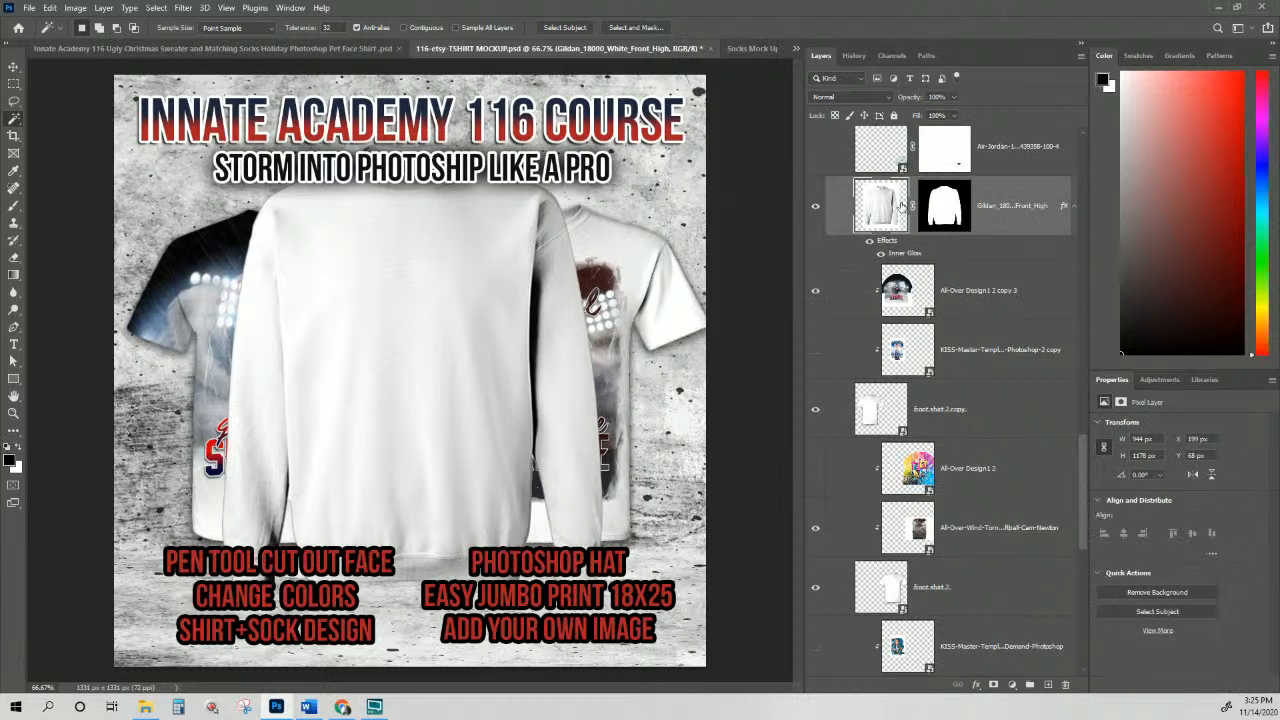
pyautogui.moveTo(879, 208); pyautogui.dragTo(813, 247)
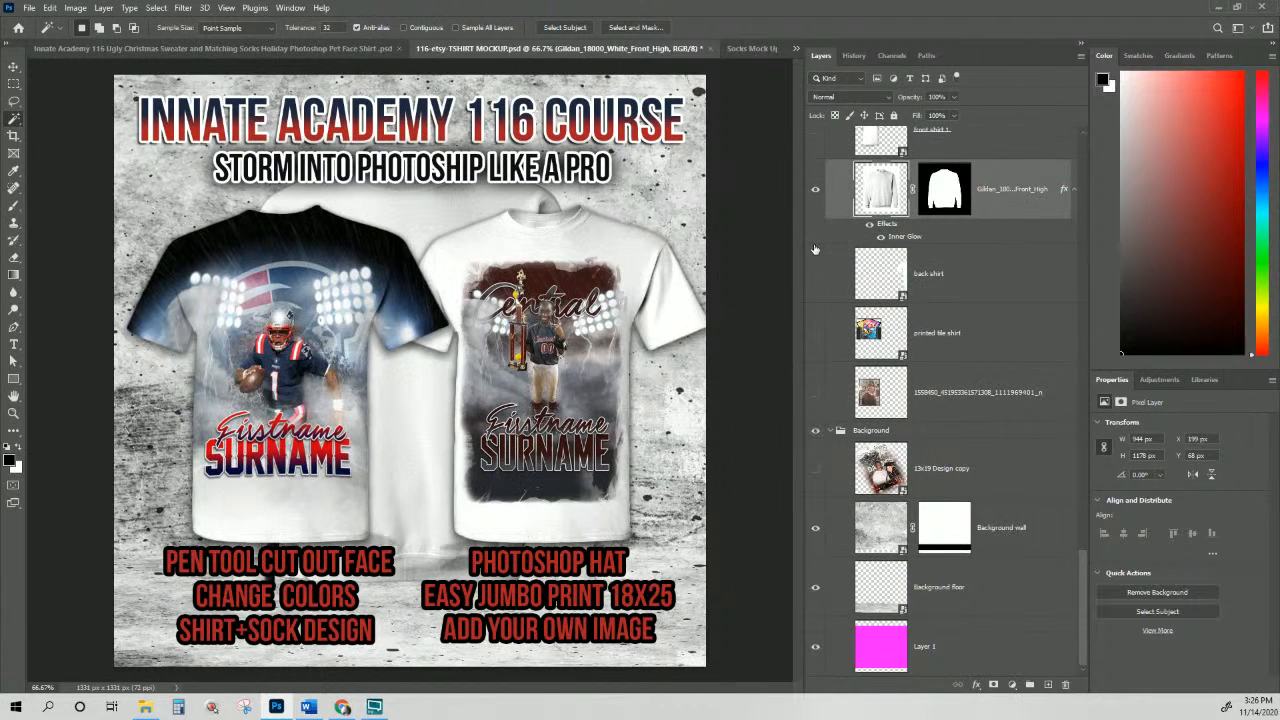
pyautogui.scroll(3, 838, 275)
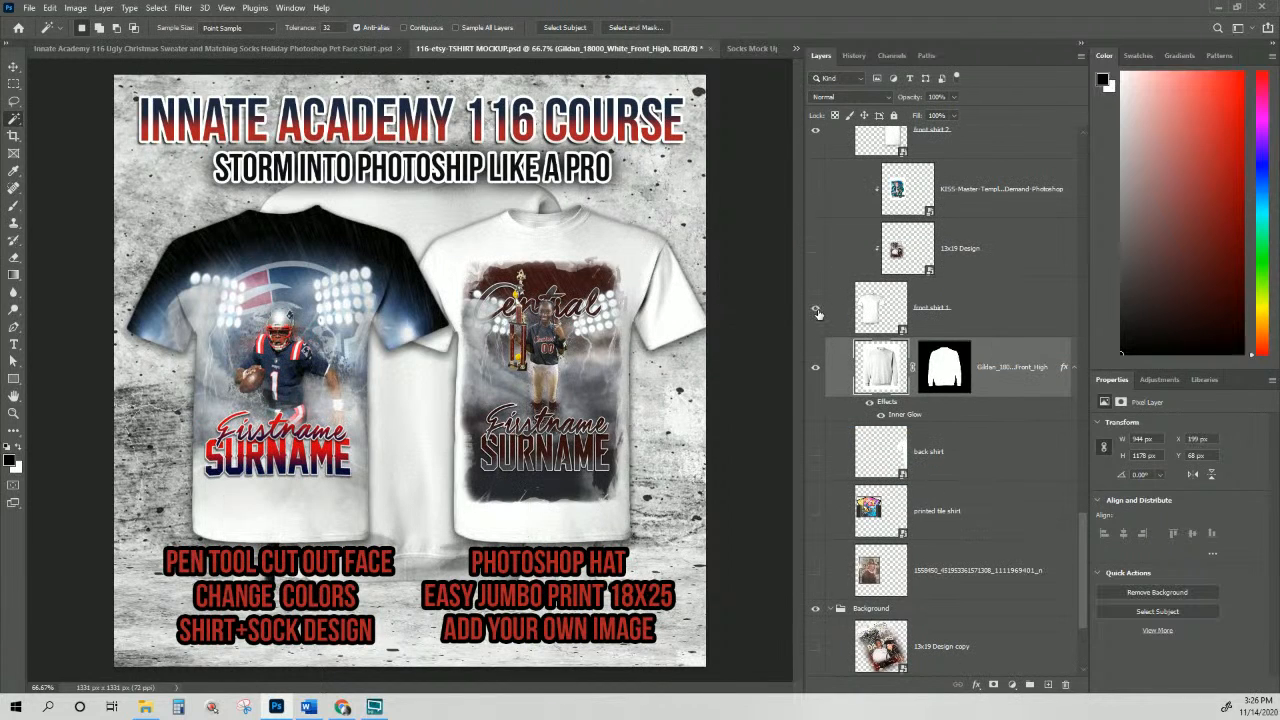
# Step: Hide the front shirt 2 and front shirt 2 copy T-shirt layers
pyautogui.click(815, 312)
pyautogui.click(815, 312)
pyautogui.scroll(4, 818, 314)
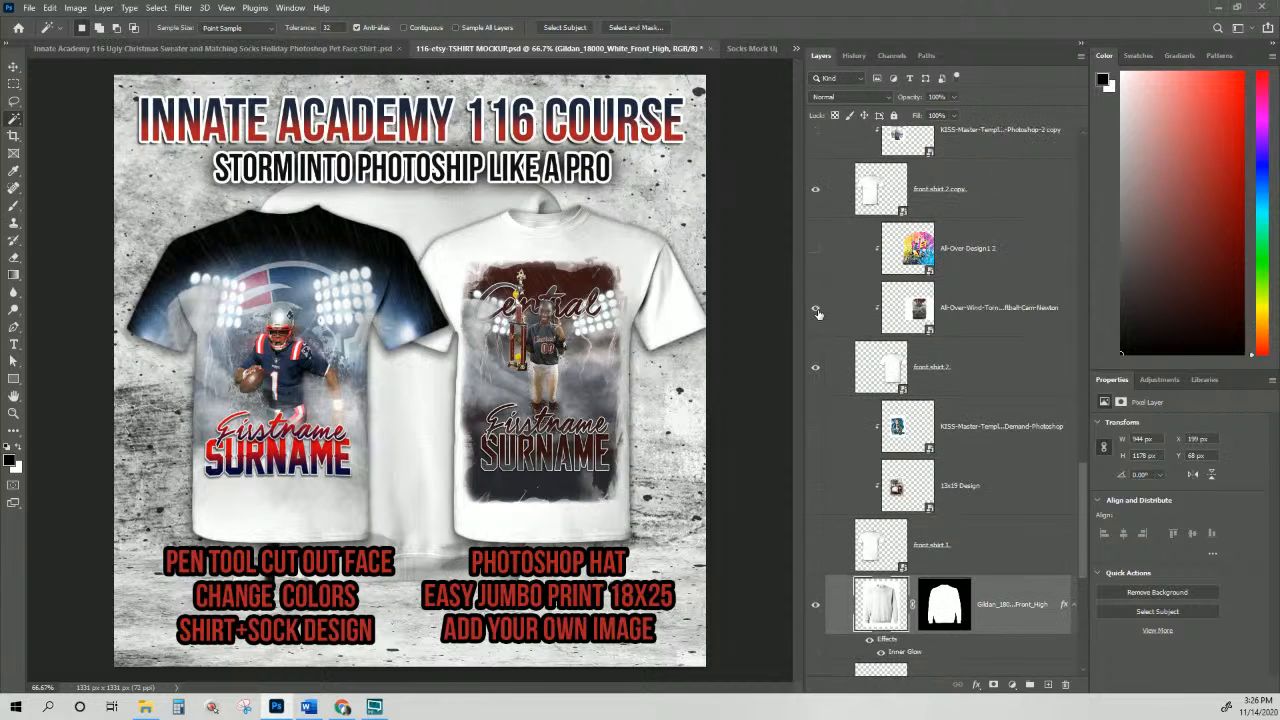
pyautogui.click(816, 369)
pyautogui.click(815, 195)
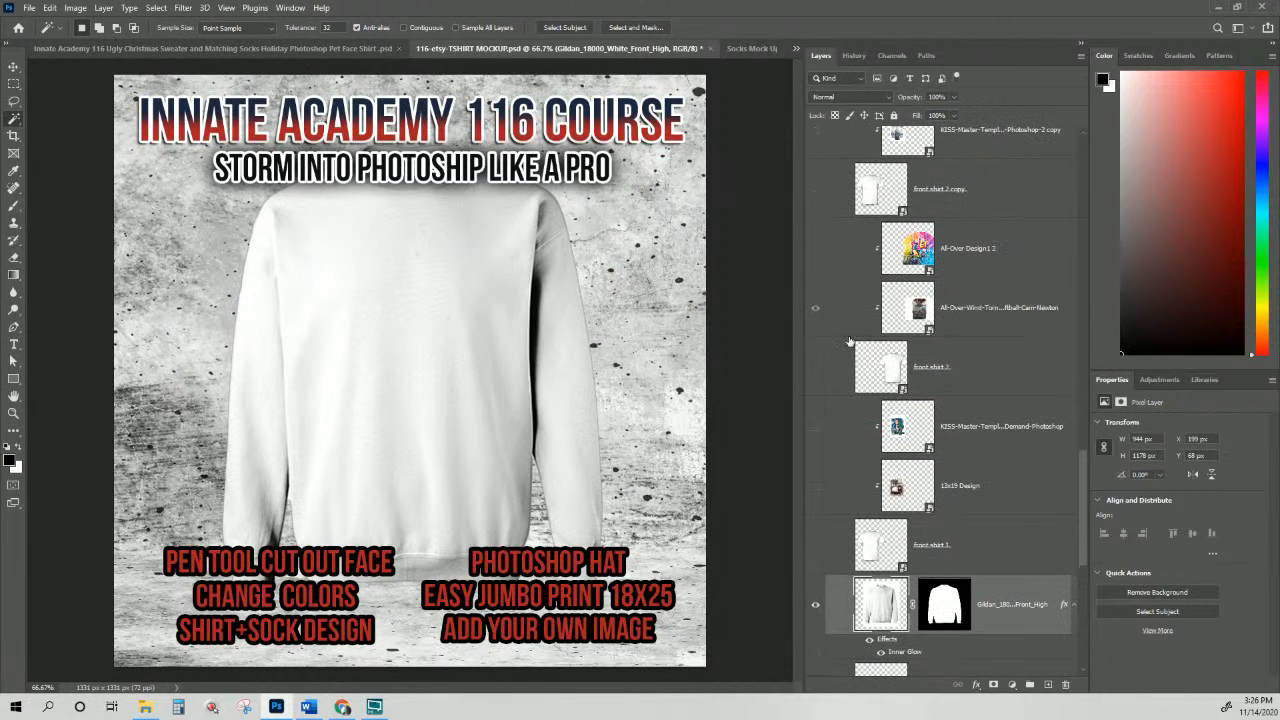
pyautogui.scroll(-2, 852, 300)
pyautogui.scroll(-2, 929, 368)
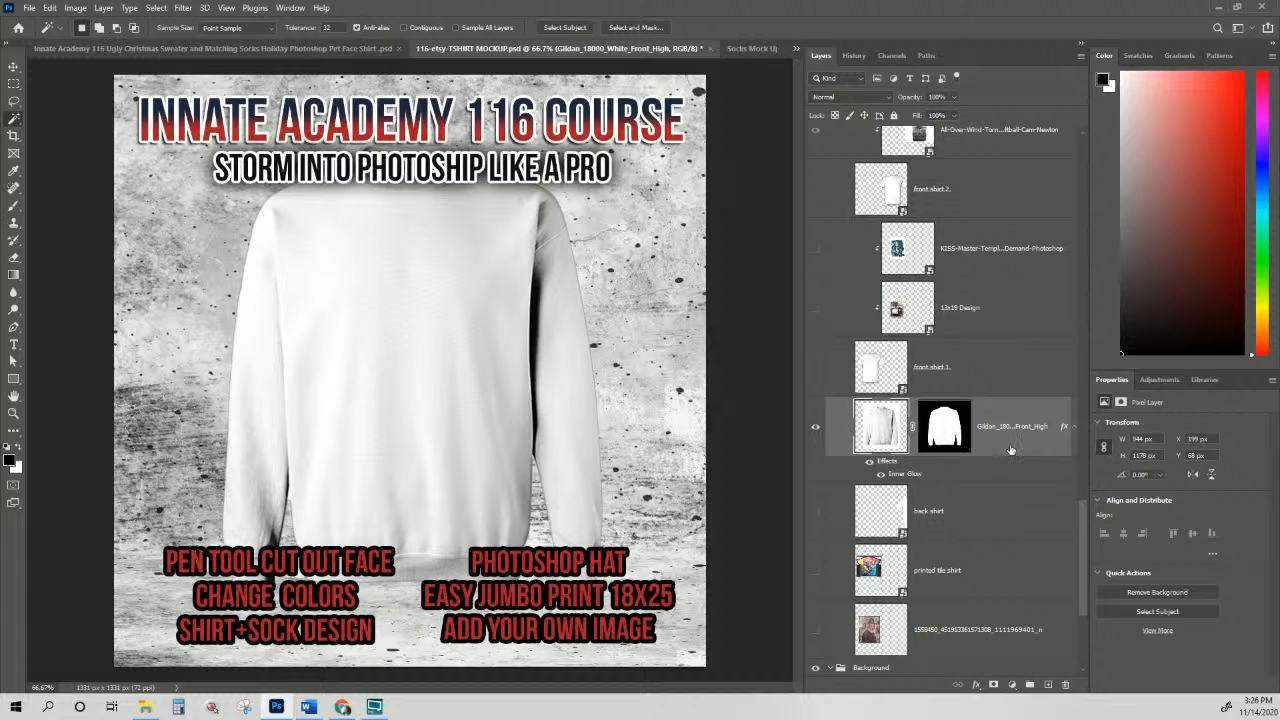
# Step: Scale the front sweatshirt down to about 77% and place it lower on the canvas
pyautogui.hotkey('ctrl', 't')
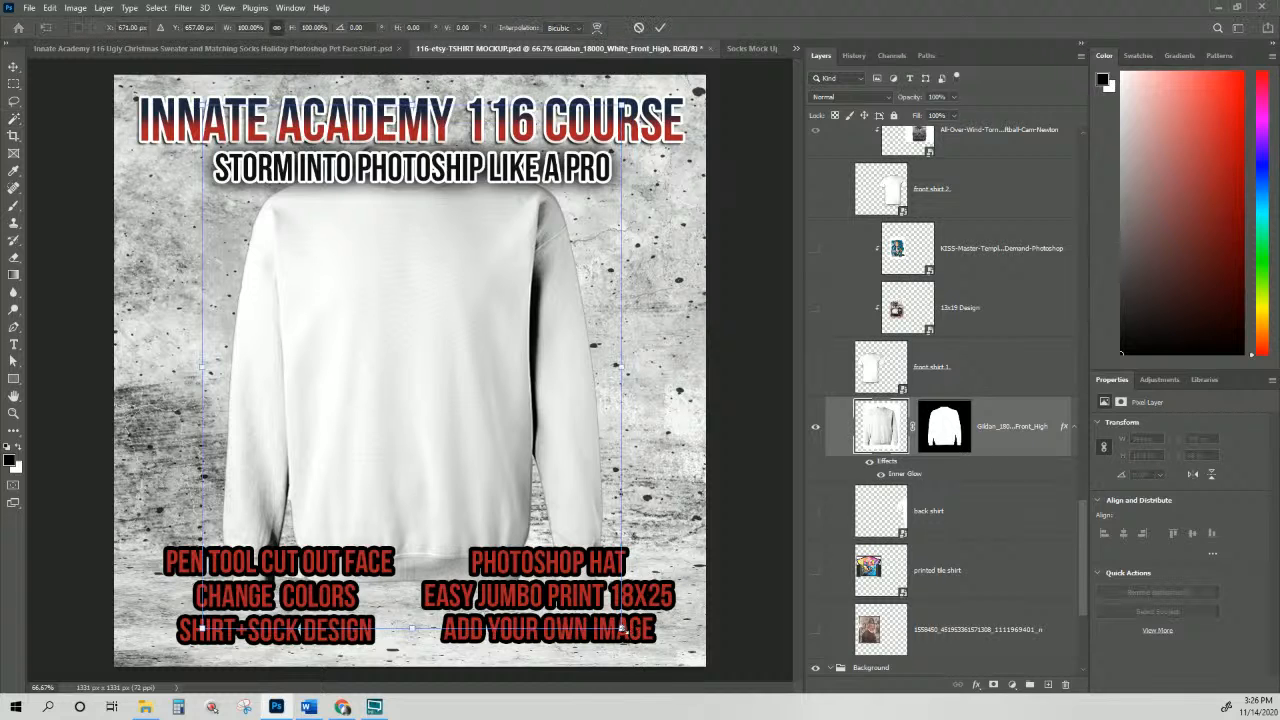
pyautogui.moveTo(620, 628); pyautogui.dragTo(544, 530)
pyautogui.moveTo(404, 377); pyautogui.dragTo(449, 510)
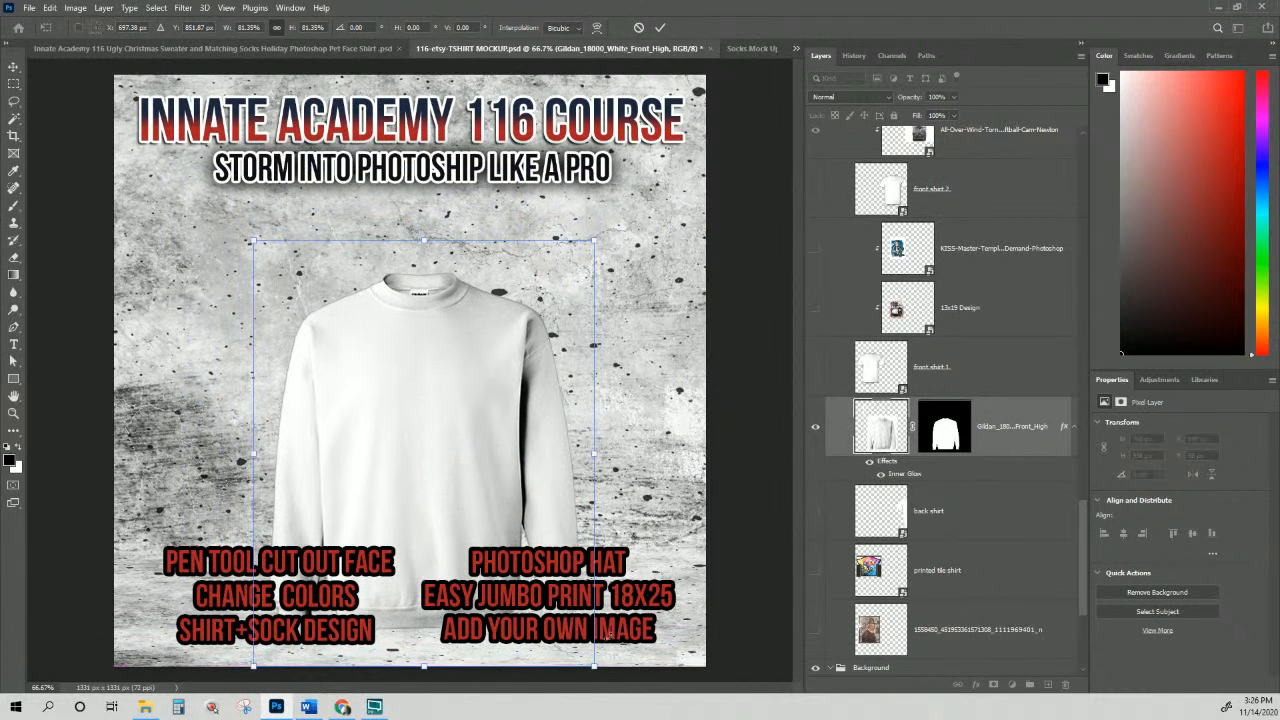
pyautogui.moveTo(599, 668); pyautogui.dragTo(582, 648)
pyautogui.moveTo(409, 479); pyautogui.dragTo(423, 488)
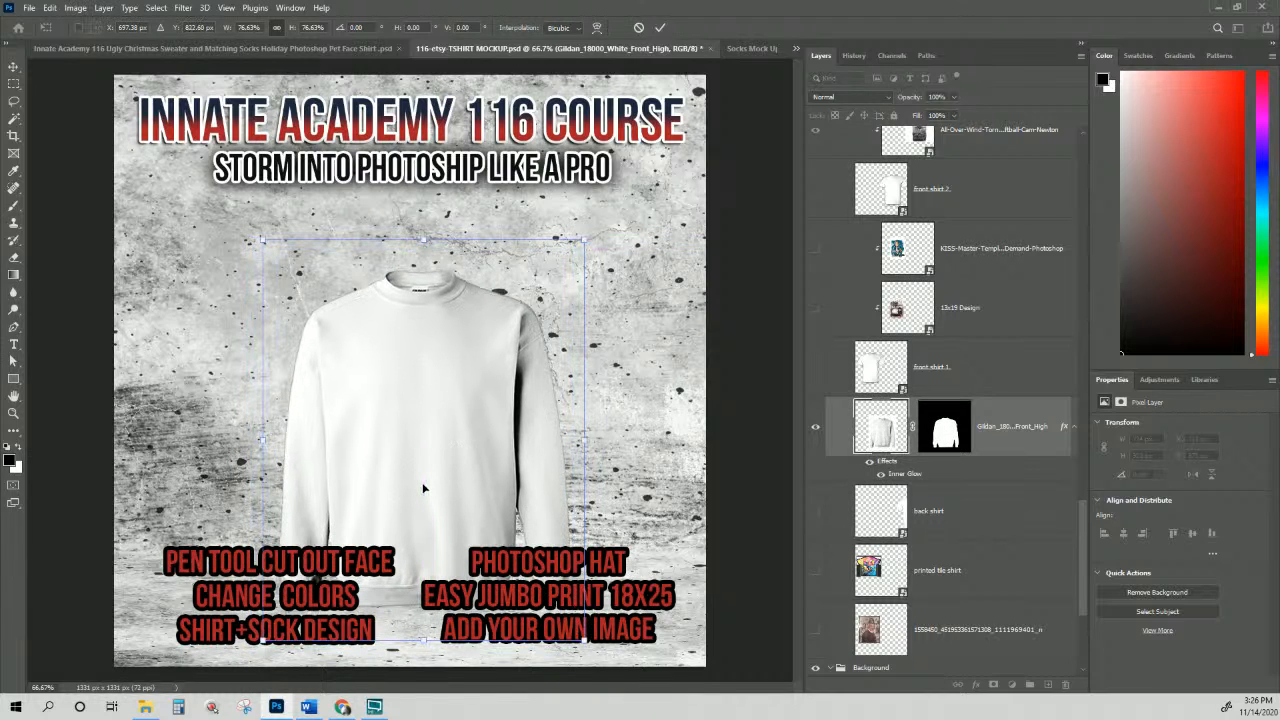
pyautogui.press('Return')
pyautogui.press('w')
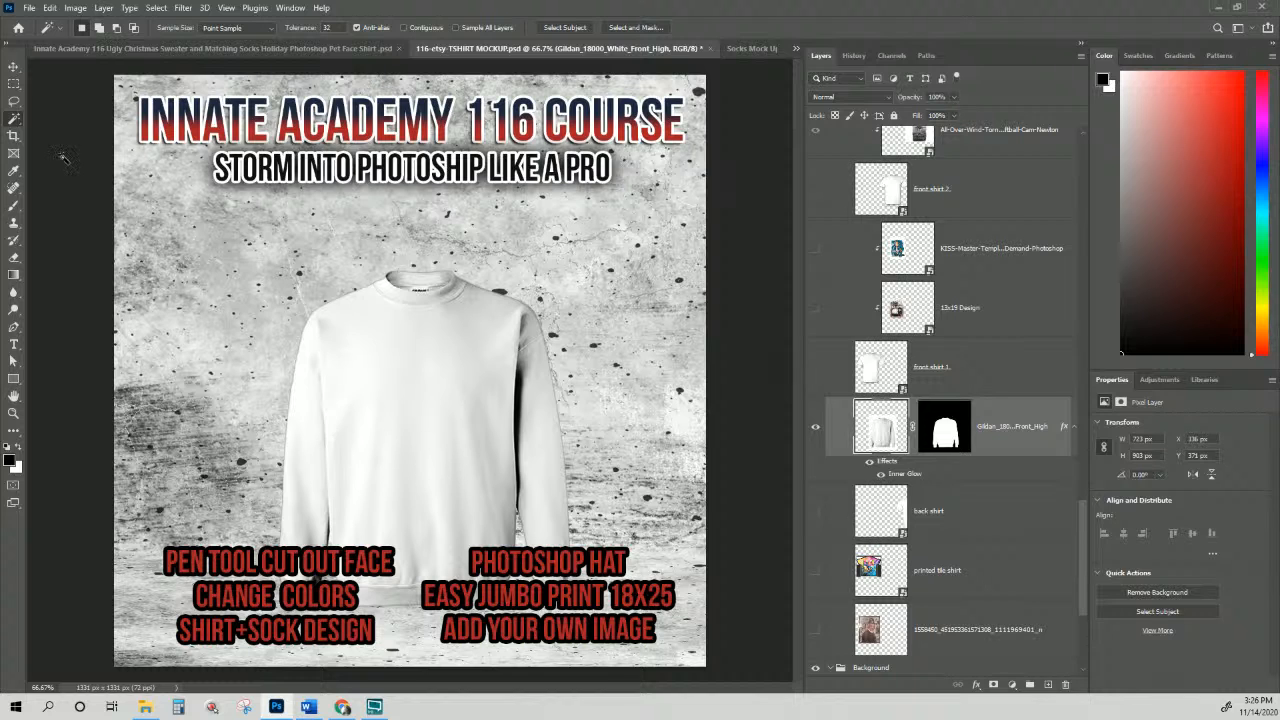
# Step: Reposition the front sweatshirt and stack the High copy and copy 2 sweatshirt layers beneath it
pyautogui.click(13, 66)
pyautogui.moveTo(386, 486); pyautogui.dragTo(285, 381)
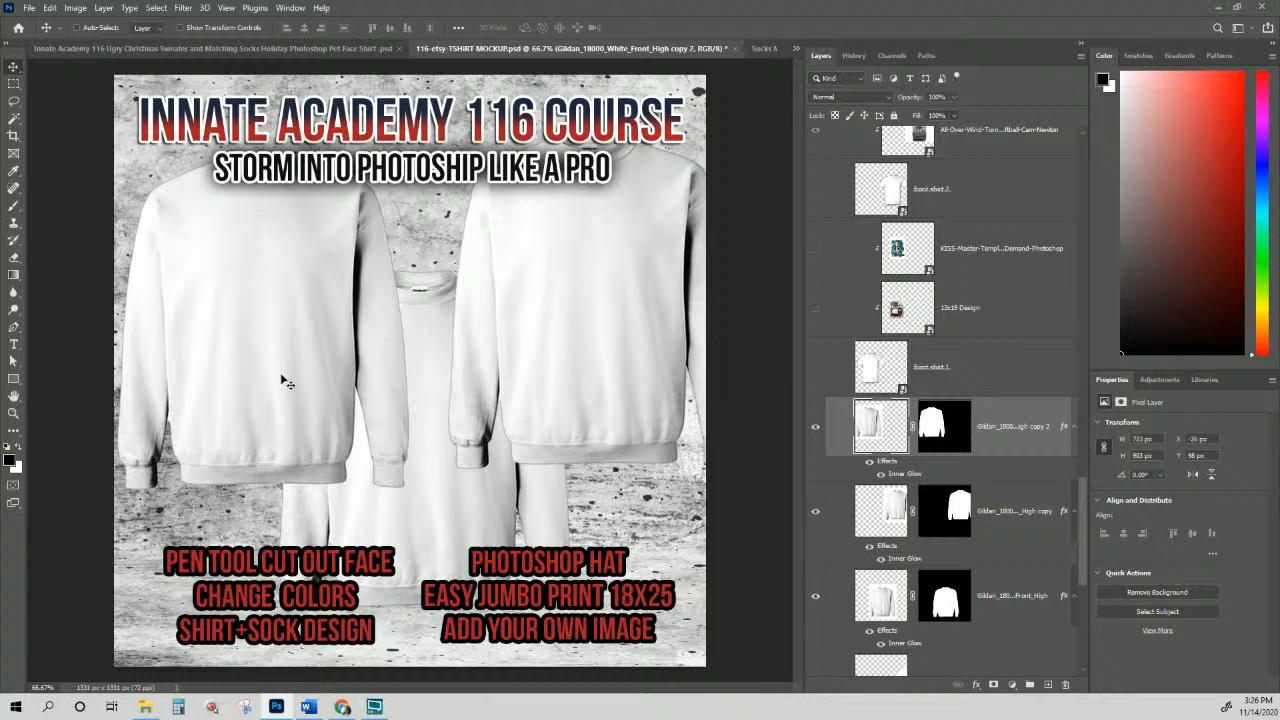
pyautogui.click(1028, 511)
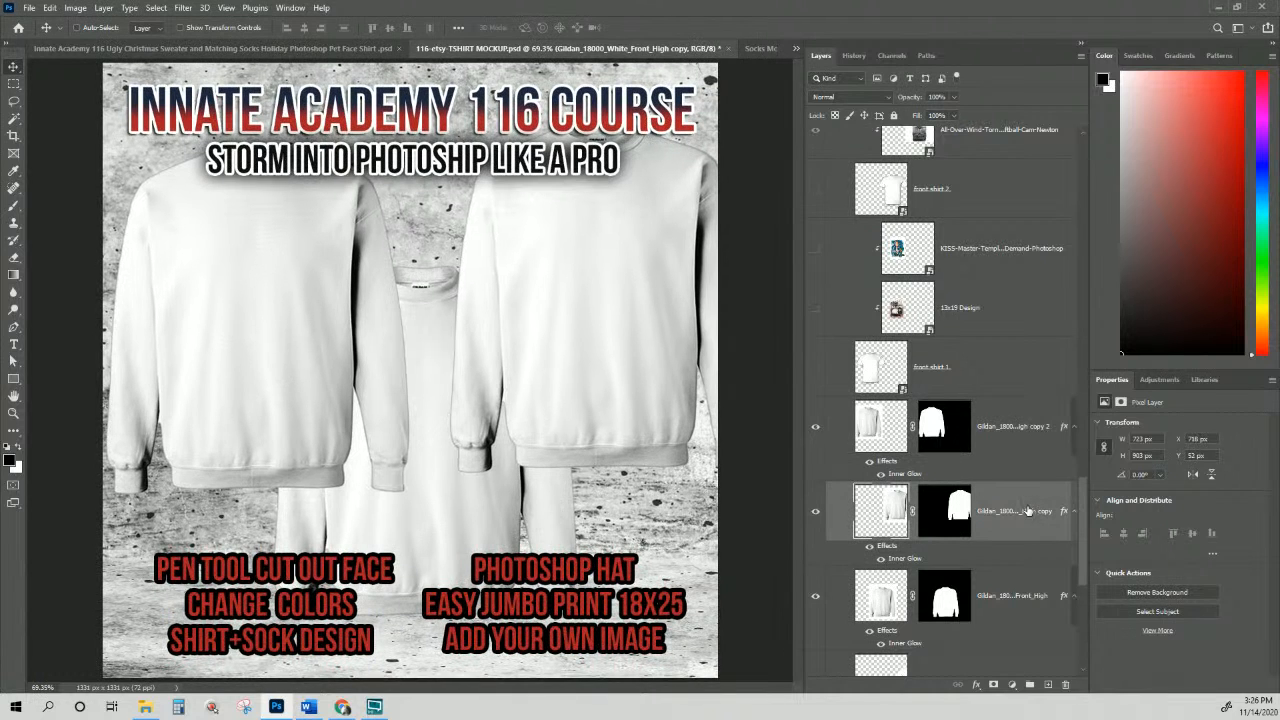
pyautogui.keyDown('shift'); pyautogui.click(1017, 427); pyautogui.keyUp('shift')
pyautogui.moveTo(1017, 427); pyautogui.dragTo(997, 640)
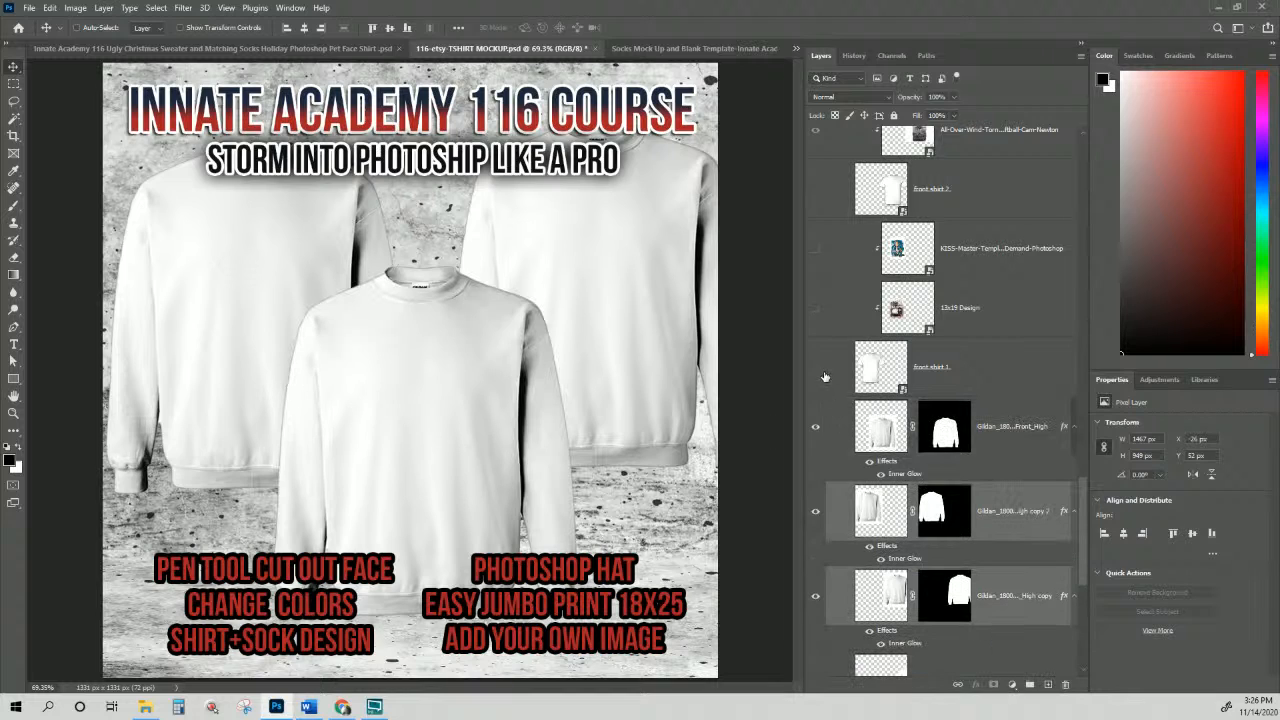
pyautogui.click(1018, 448)
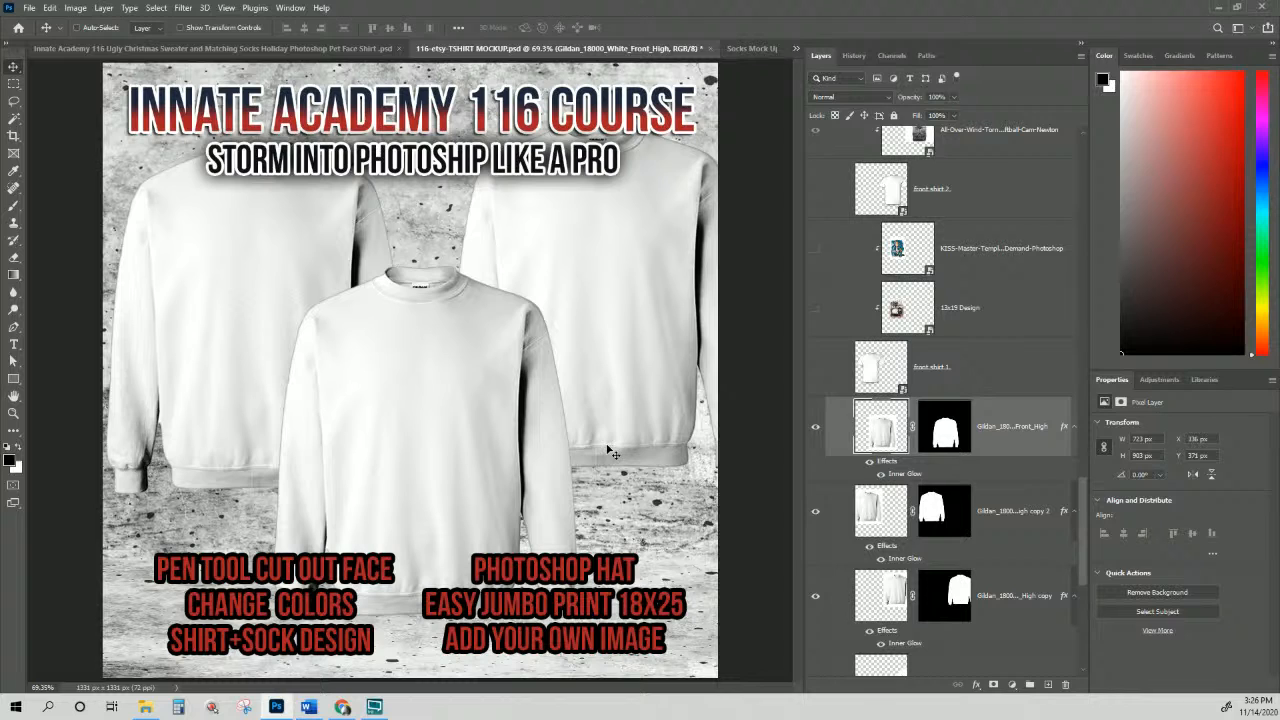
# Step: Drag the three Socks-Mock-Up PNGs from InnateLab Photoshop Templates onto the Photoshop canvas
pyautogui.click(145, 707)
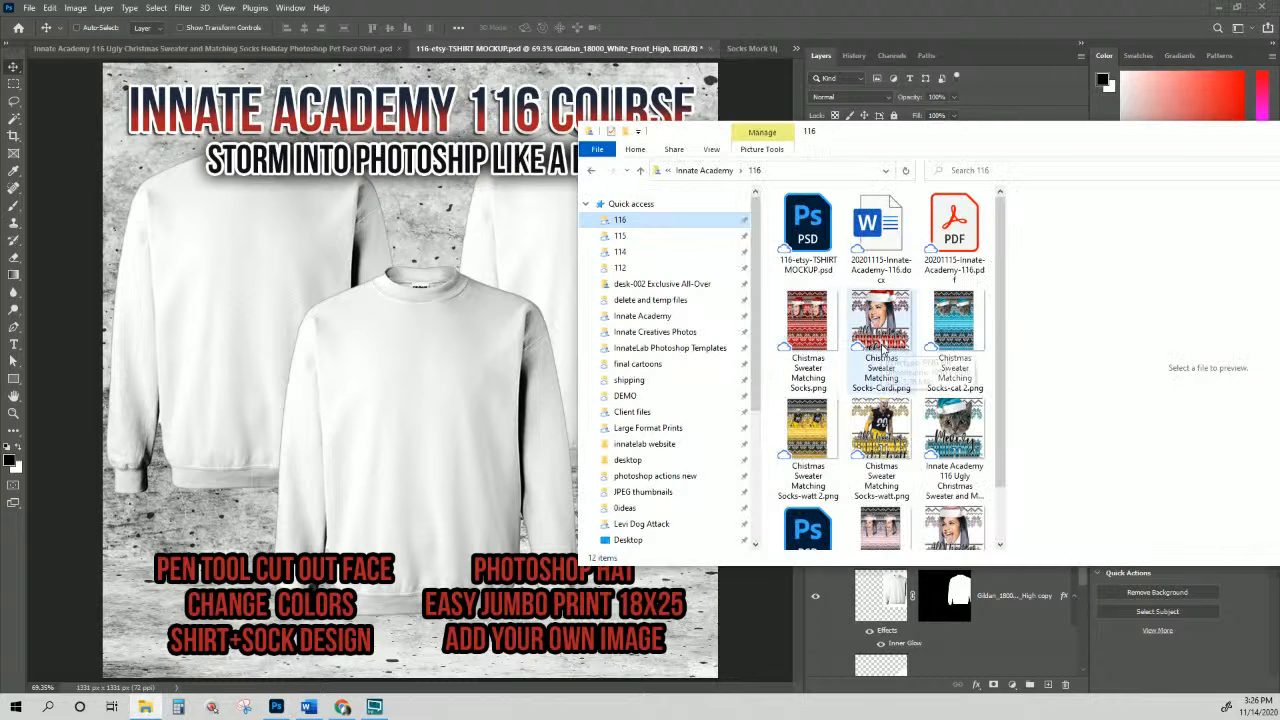
pyautogui.scroll(-1, 882, 345)
pyautogui.click(700, 350)
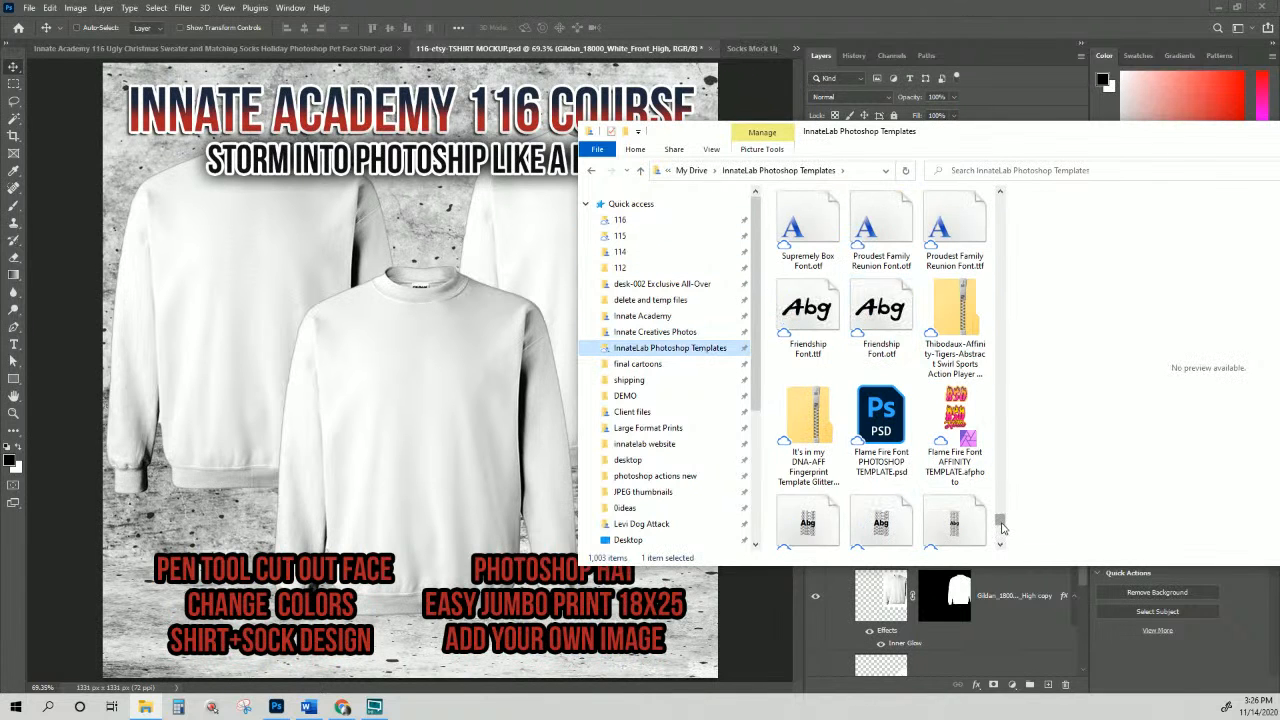
pyautogui.moveTo(1002, 525); pyautogui.dragTo(1000, 194)
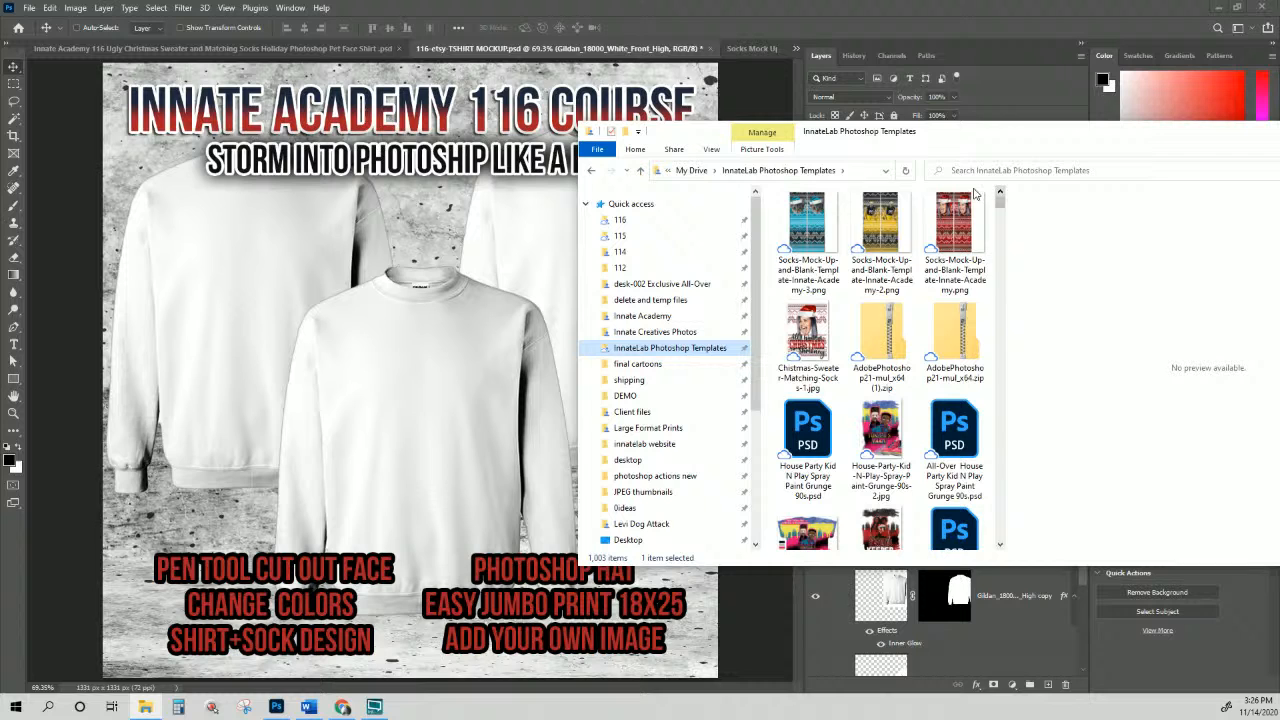
pyautogui.click(806, 231)
pyautogui.keyDown('ctrl'); pyautogui.click(956, 214); pyautogui.keyUp('ctrl')
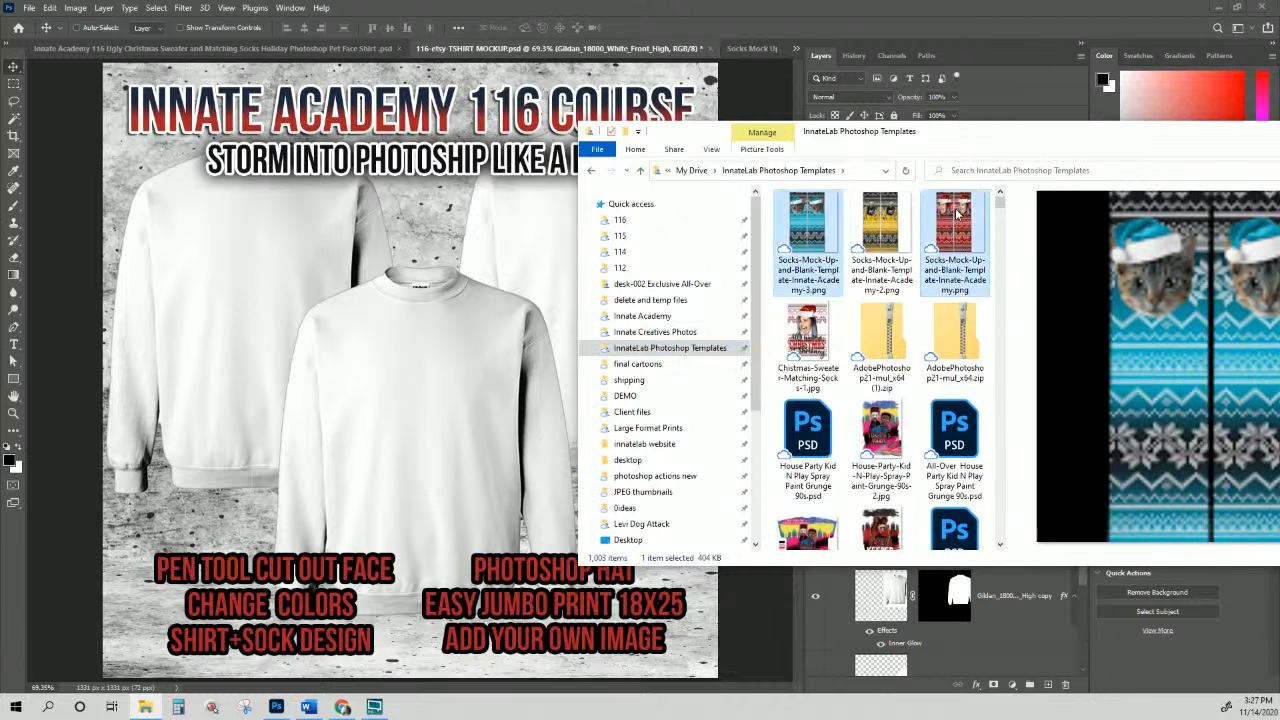
pyautogui.keyDown('ctrl'); pyautogui.click(880, 228); pyautogui.keyUp('ctrl')
pyautogui.moveTo(878, 229); pyautogui.dragTo(414, 325)
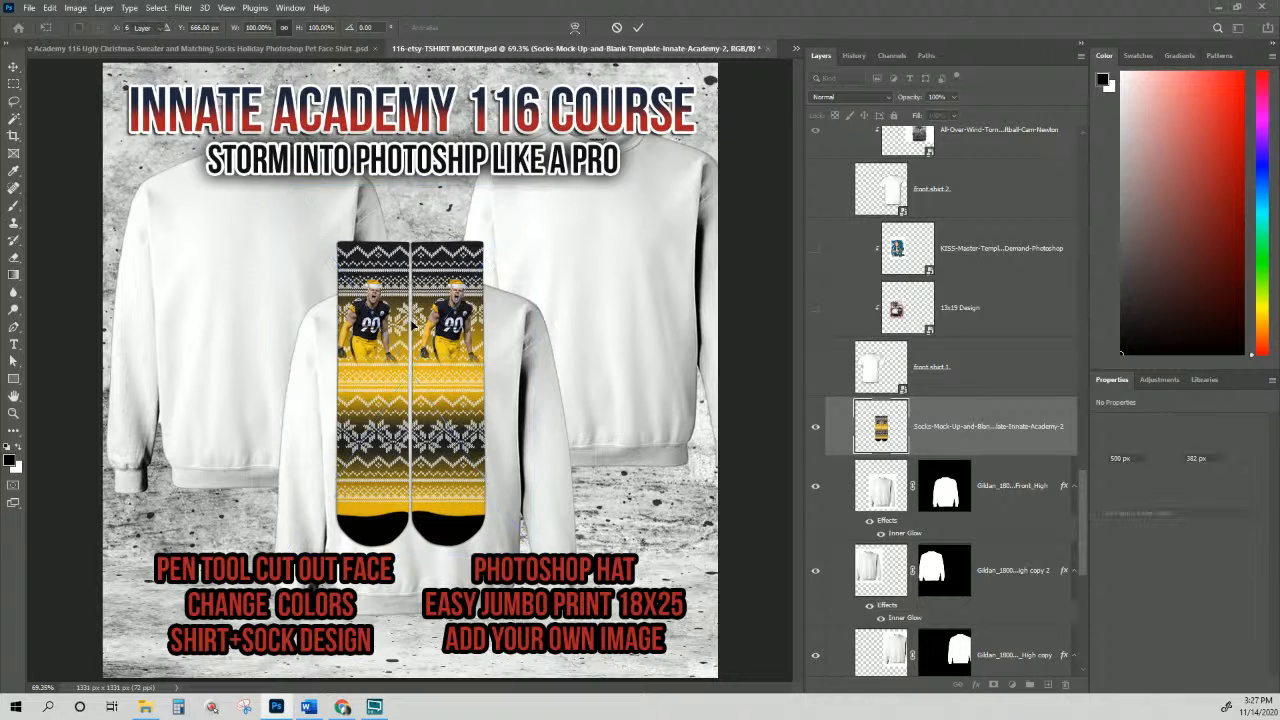
# Step: Place the three sock designs and move the blue cat socks to the right
pyautogui.press('Return')
pyautogui.press('Return')
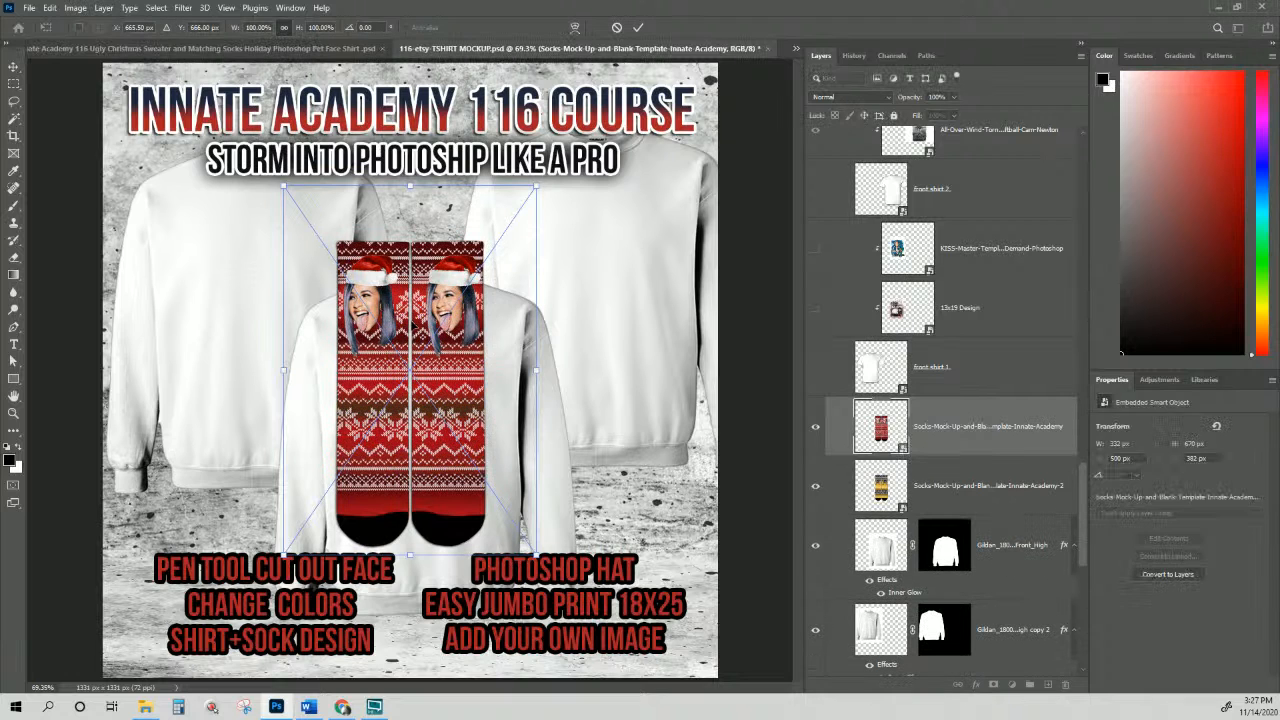
pyautogui.press('Return')
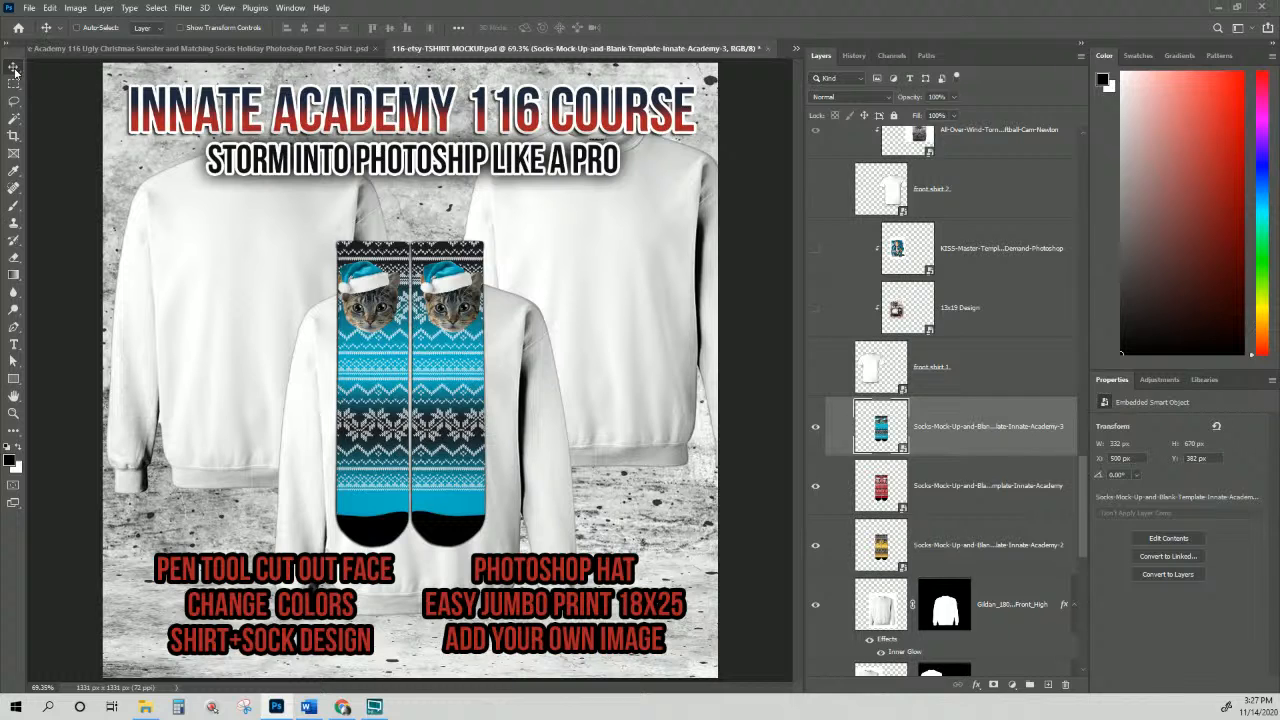
pyautogui.moveTo(447, 428); pyautogui.dragTo(668, 527)
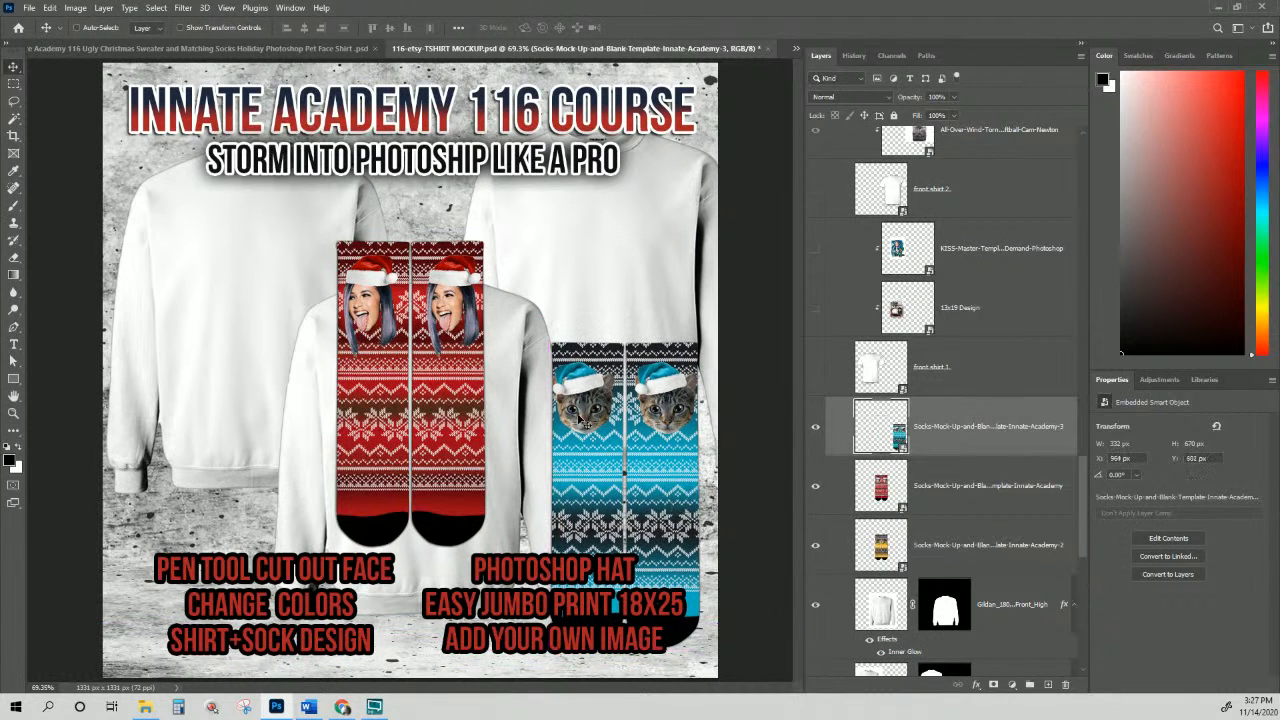
# Step: Move the red Santa socks up and right, and put their layer below the shirts
pyautogui.rightClick(458, 328)
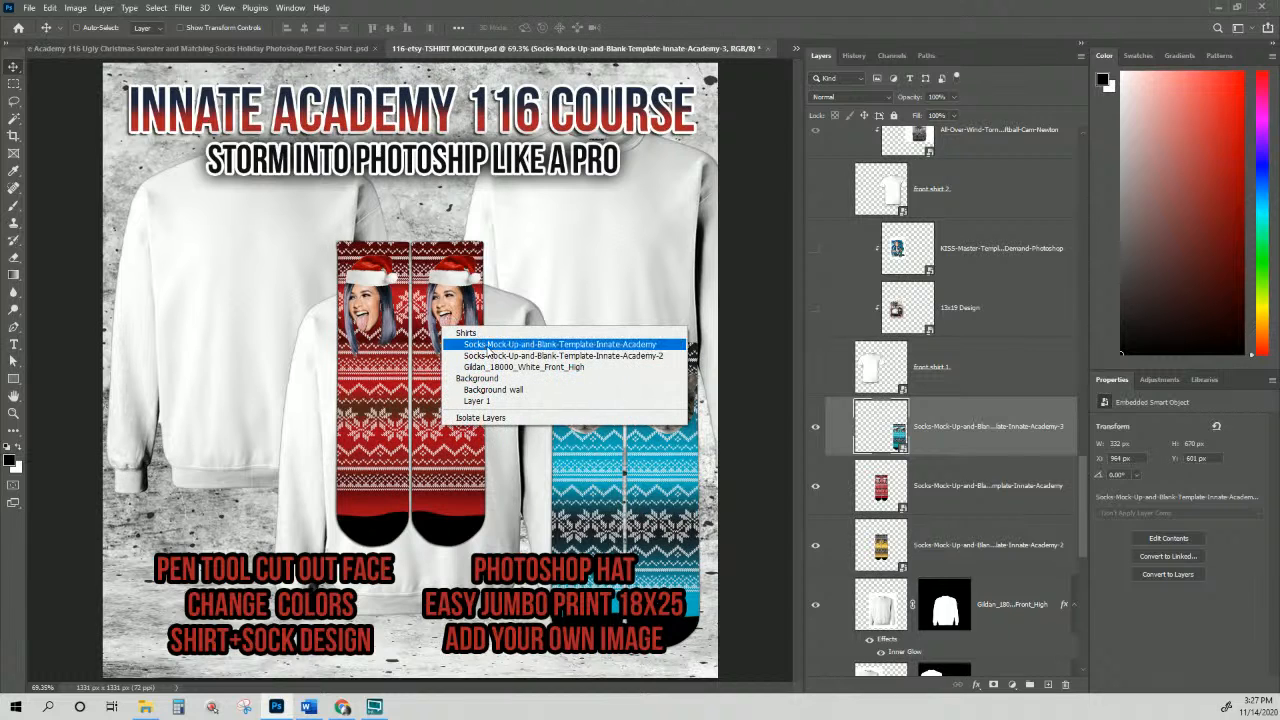
pyautogui.click(480, 350)
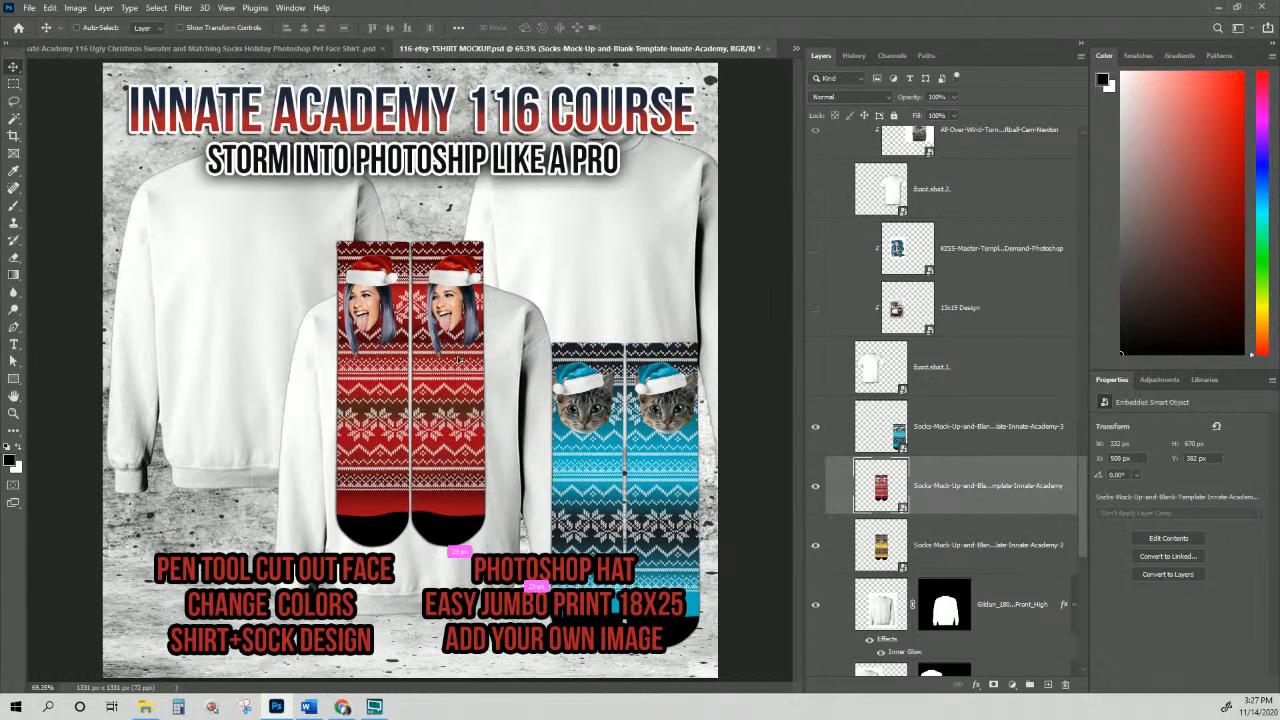
pyautogui.moveTo(460, 381); pyautogui.dragTo(463, 232)
pyautogui.hotkey('ctrl', 't')
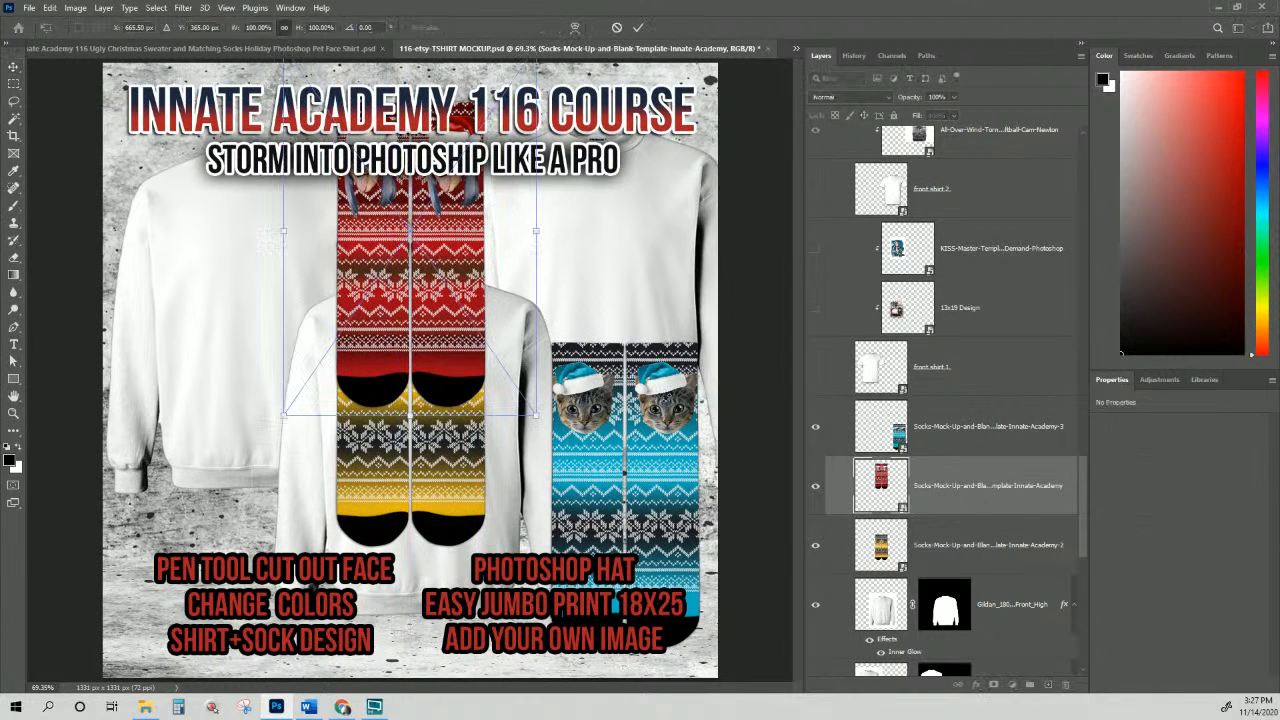
pyautogui.press('Return')
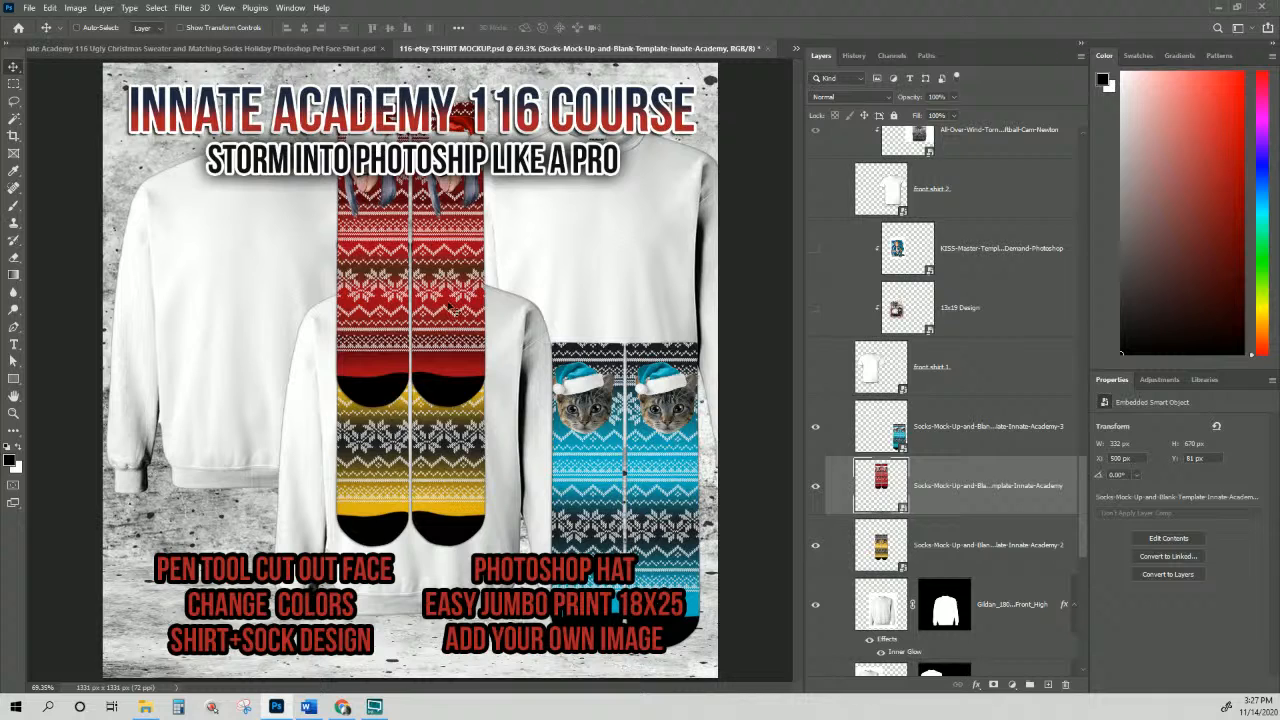
pyautogui.moveTo(450, 306); pyautogui.dragTo(475, 276)
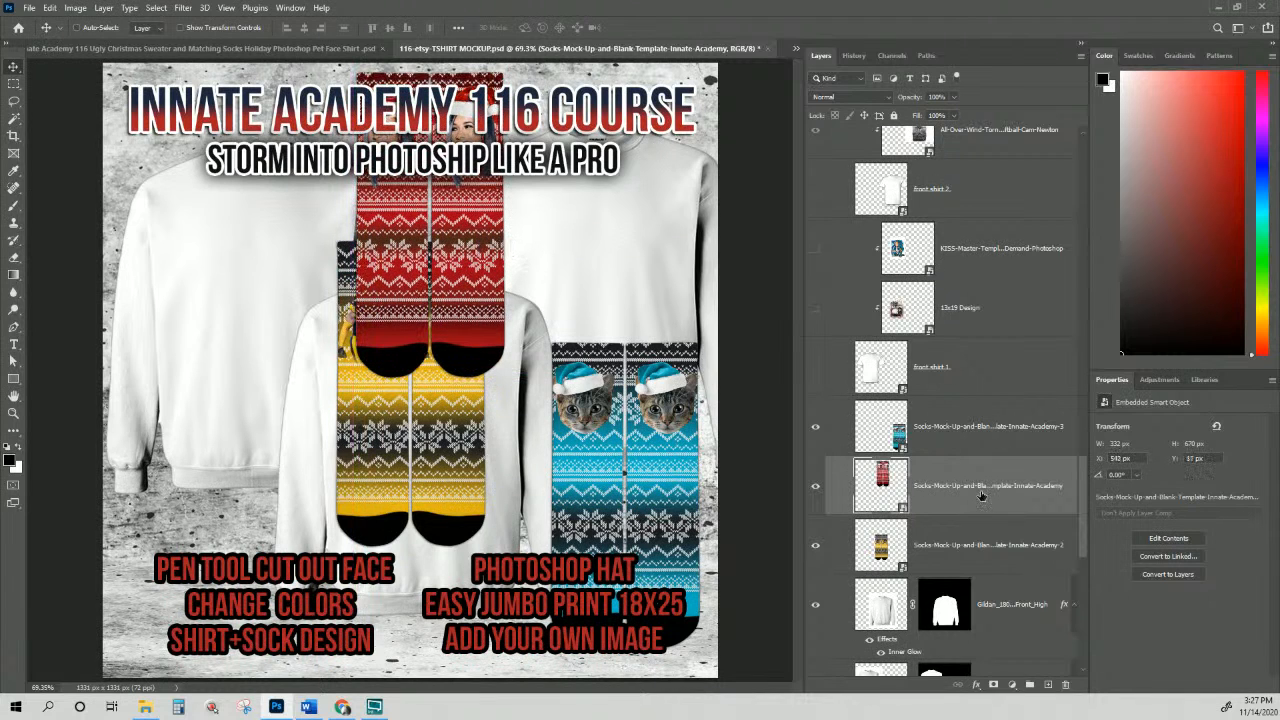
pyautogui.moveTo(981, 494); pyautogui.dragTo(936, 566)
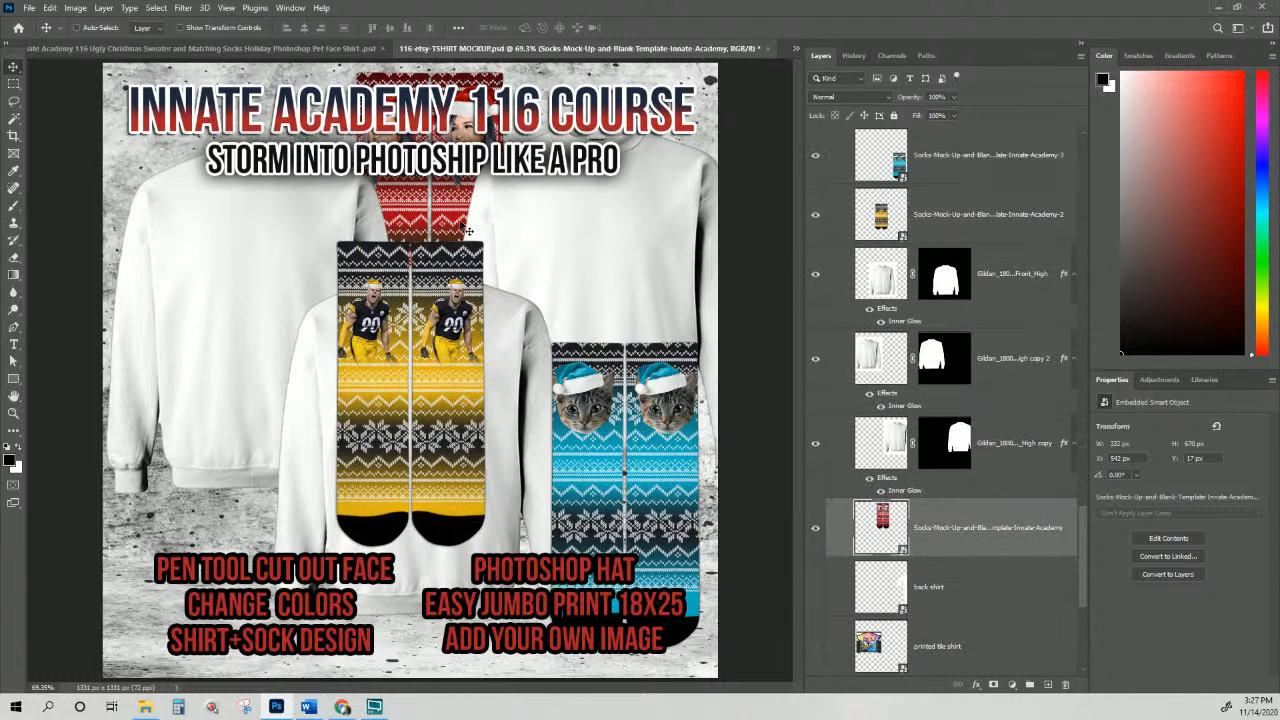
# Step: Move the yellow football socks to the lower-left corner
pyautogui.rightClick(460, 324)
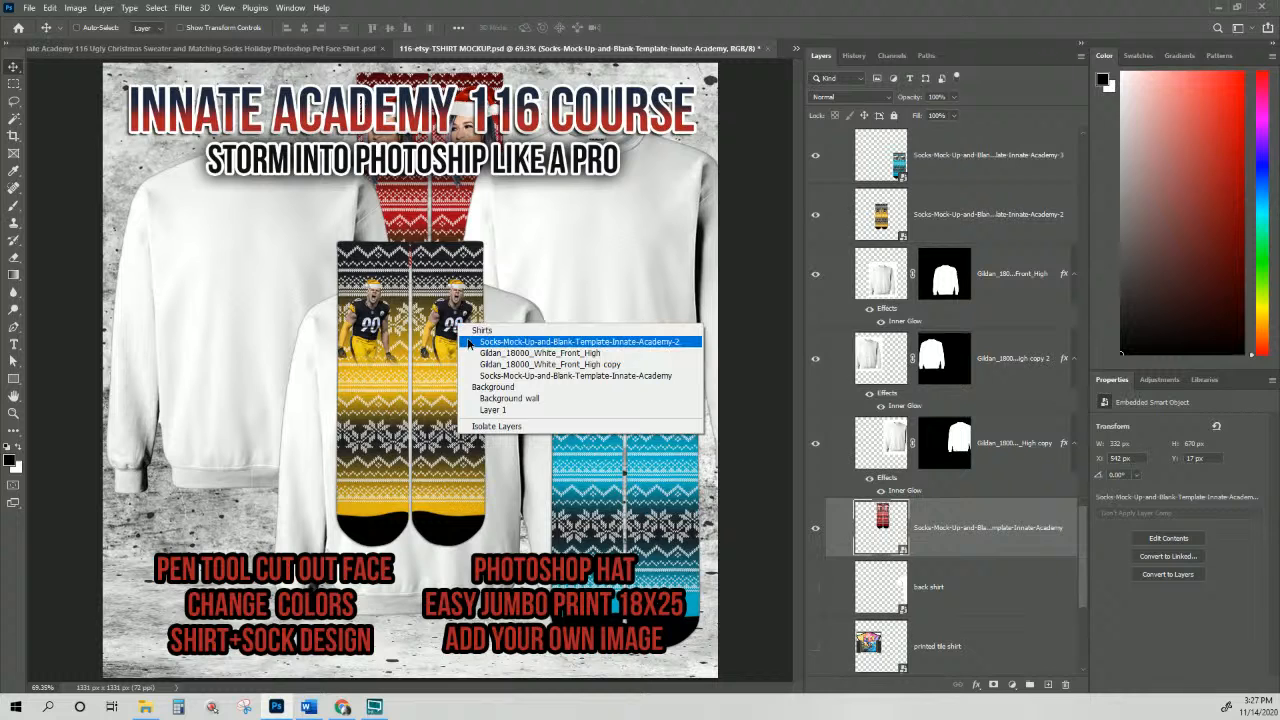
pyautogui.click(540, 342)
pyautogui.moveTo(452, 334); pyautogui.dragTo(235, 463)
pyautogui.scroll(2, 963, 225)
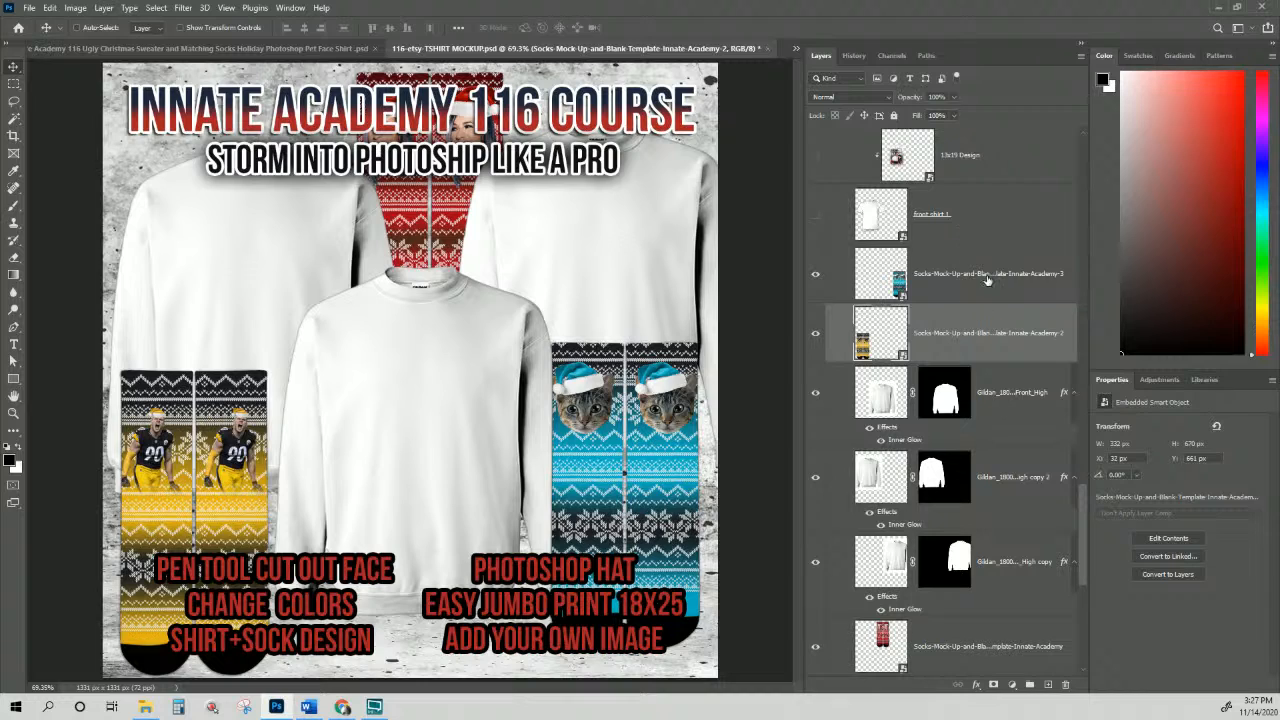
# Step: Select the blue, yellow and red sock layers and scale them together to about 70%
pyautogui.click(987, 280)
pyautogui.keyDown('shift'); pyautogui.click(982, 353); pyautogui.keyUp('shift')
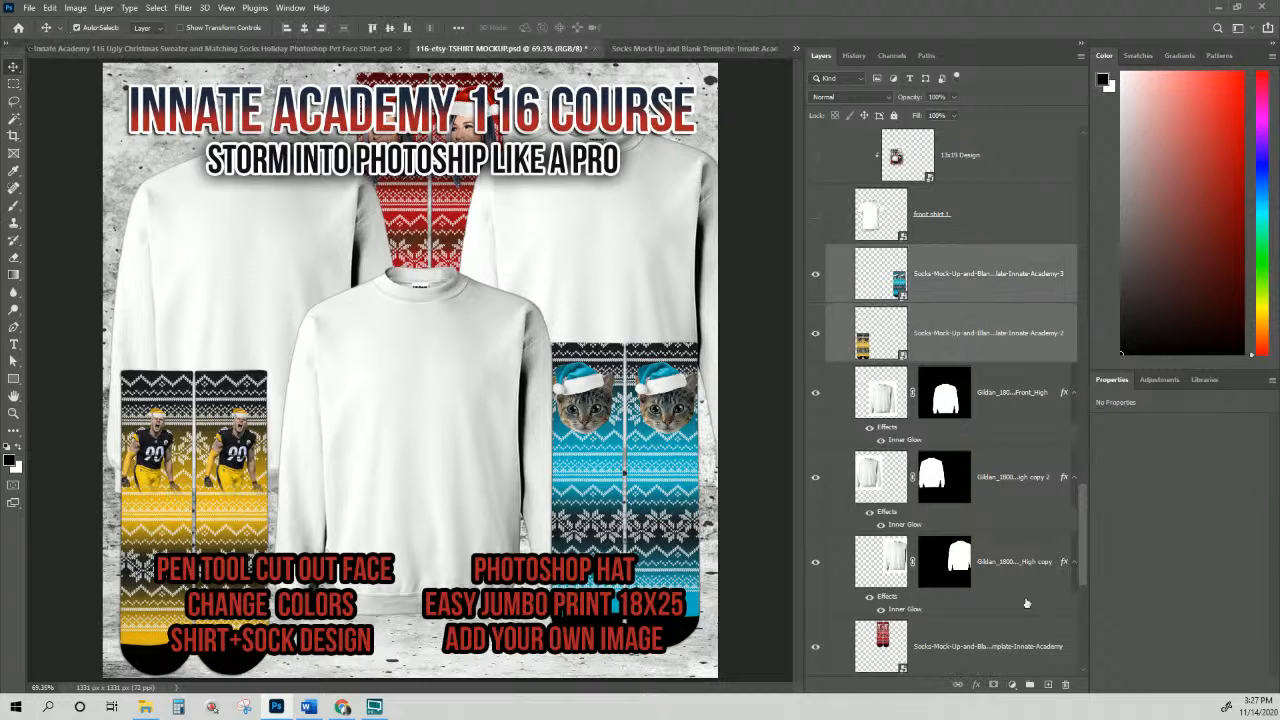
pyautogui.keyDown('ctrl'); pyautogui.click(988, 645); pyautogui.keyUp('ctrl')
pyautogui.hotkey('ctrl', 't')
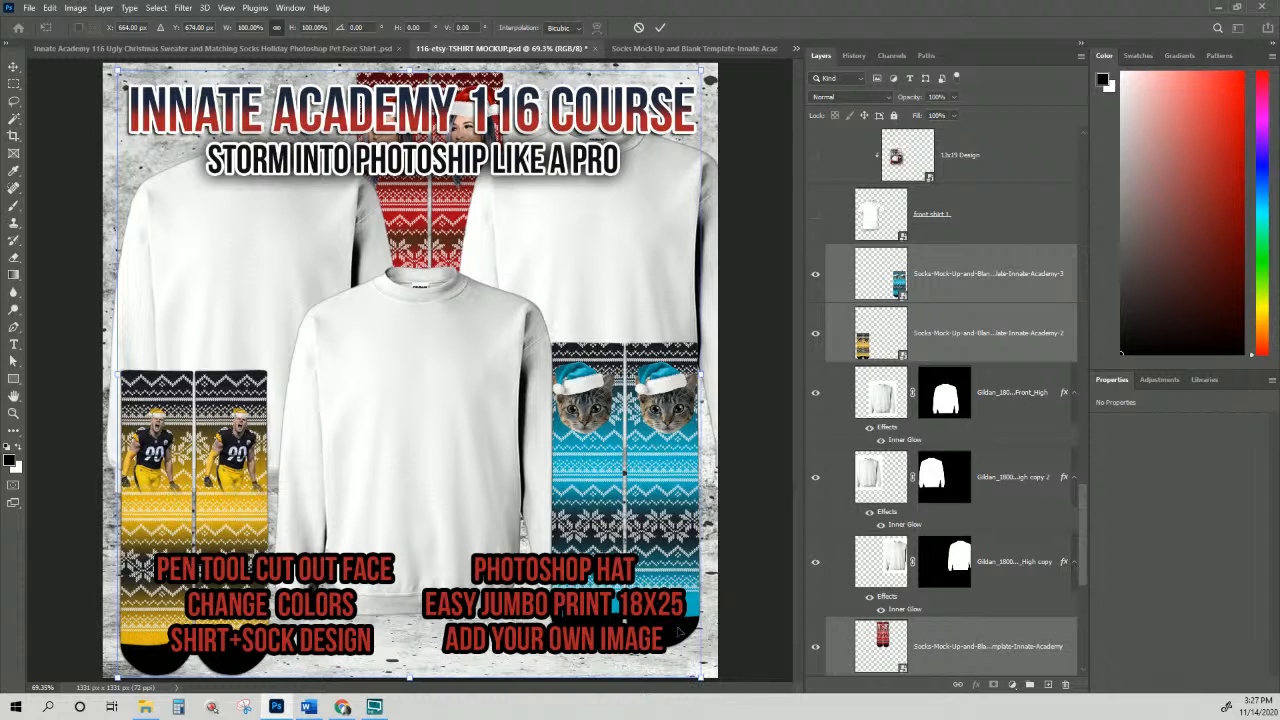
pyautogui.moveTo(699, 678); pyautogui.dragTo(572, 494)
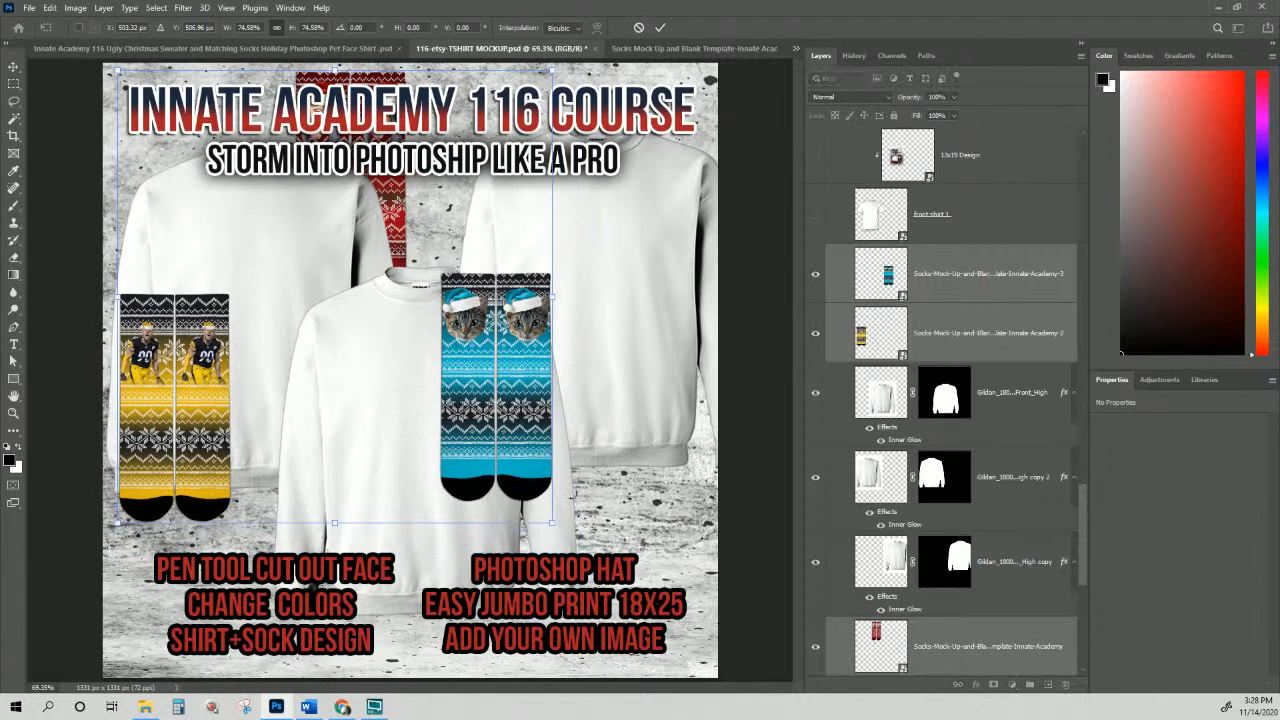
pyautogui.moveTo(514, 407); pyautogui.dragTo(533, 388)
pyautogui.moveTo(572, 504); pyautogui.dragTo(568, 499)
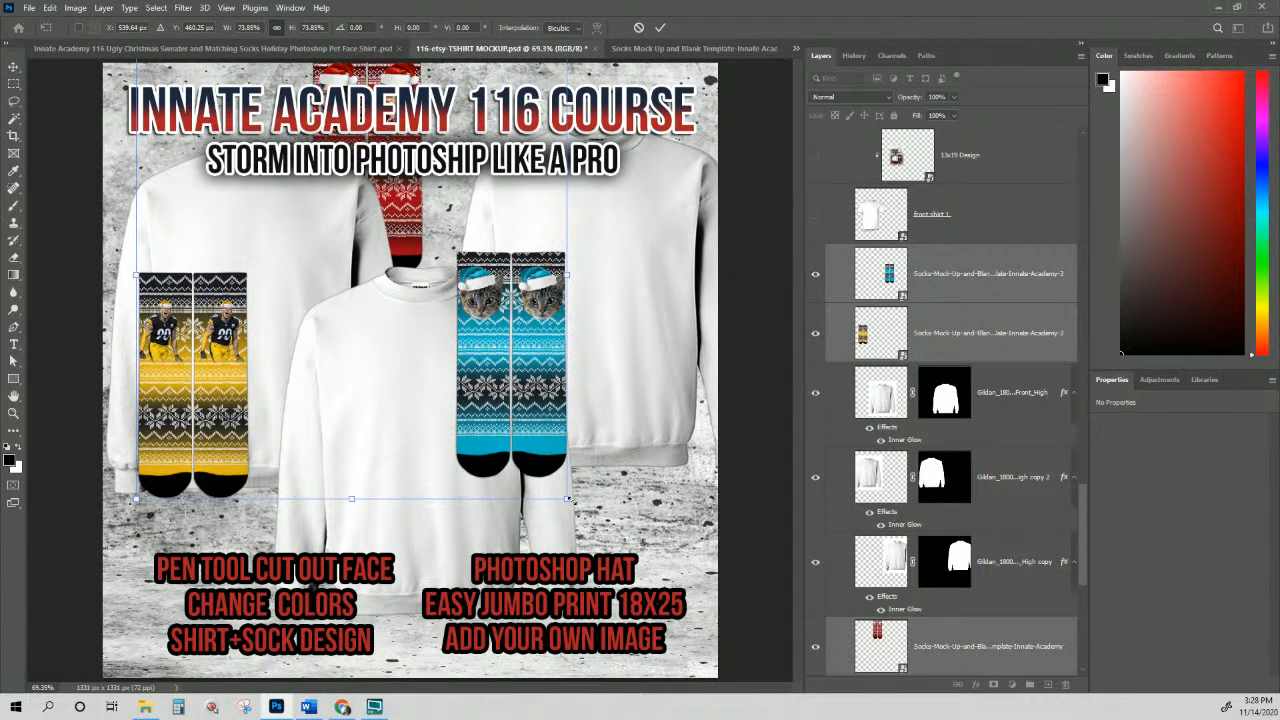
pyautogui.moveTo(568, 502); pyautogui.dragTo(546, 489)
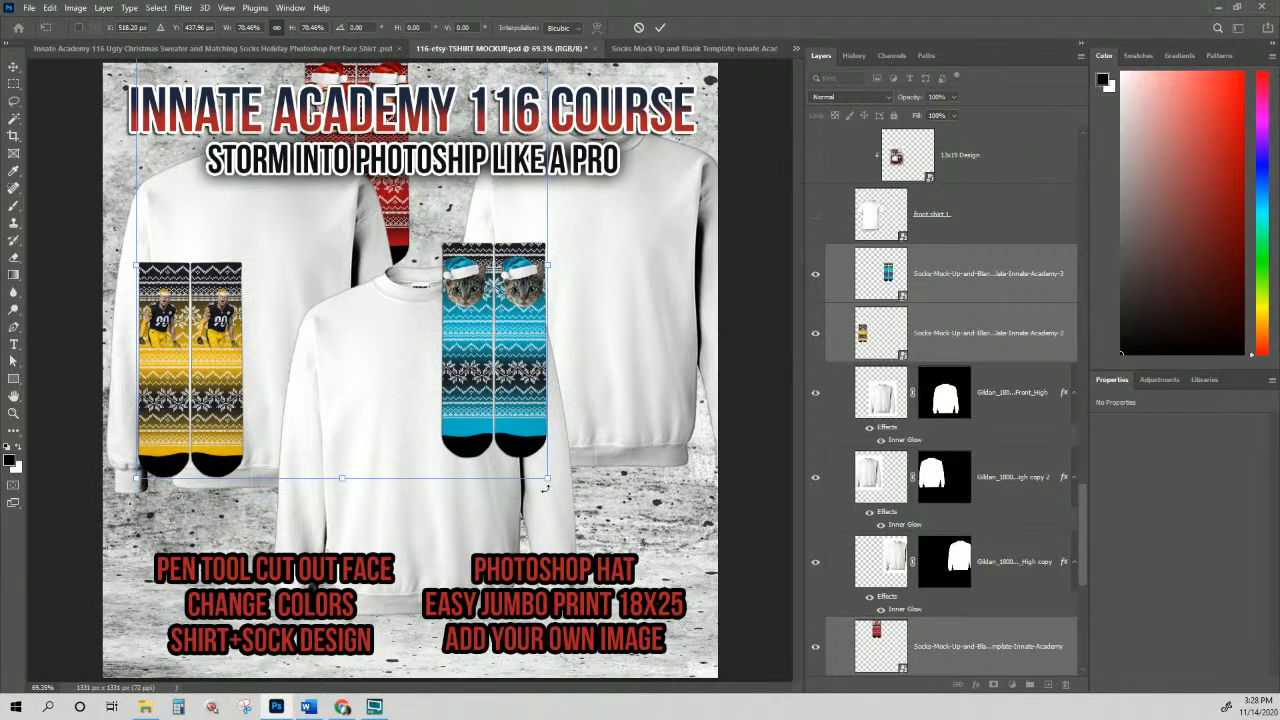
pyautogui.press('Return')
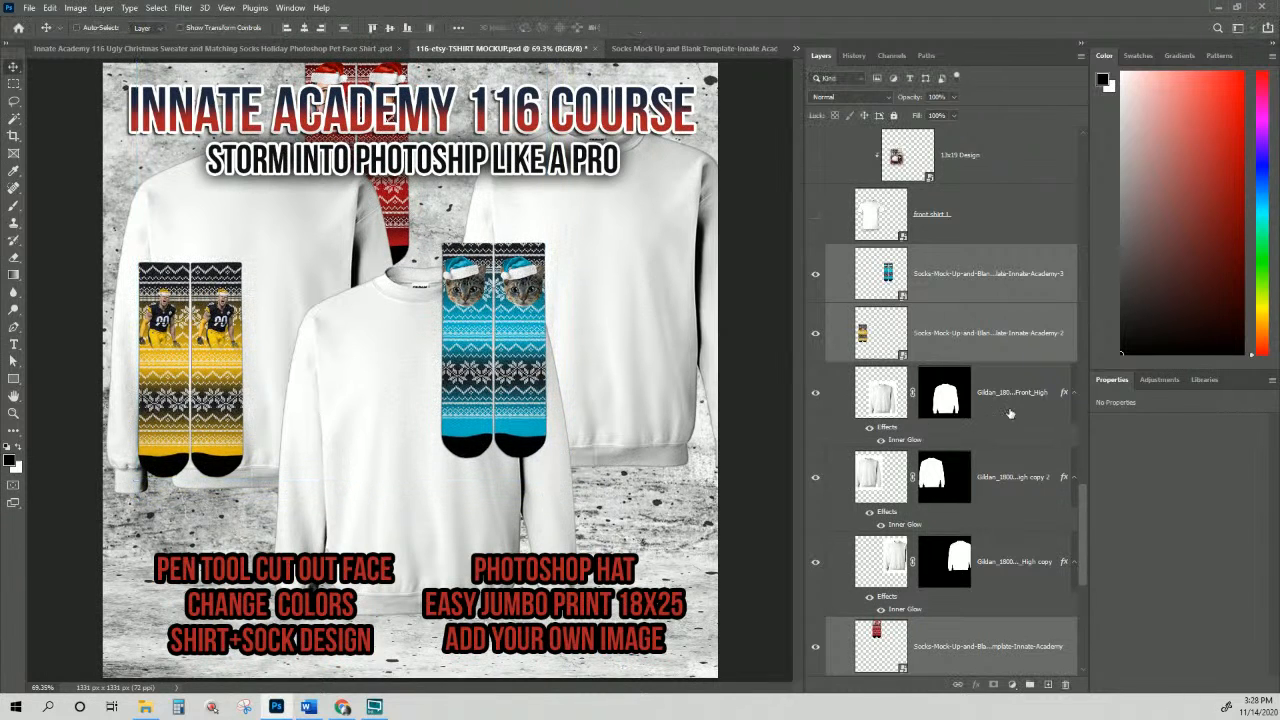
pyautogui.click(970, 290)
# Step: Place blue socks lower right, yellow lower left, and red at bottom centre above the shirts
pyautogui.moveTo(520, 376); pyautogui.dragTo(661, 535)
pyautogui.rightClick(217, 418)
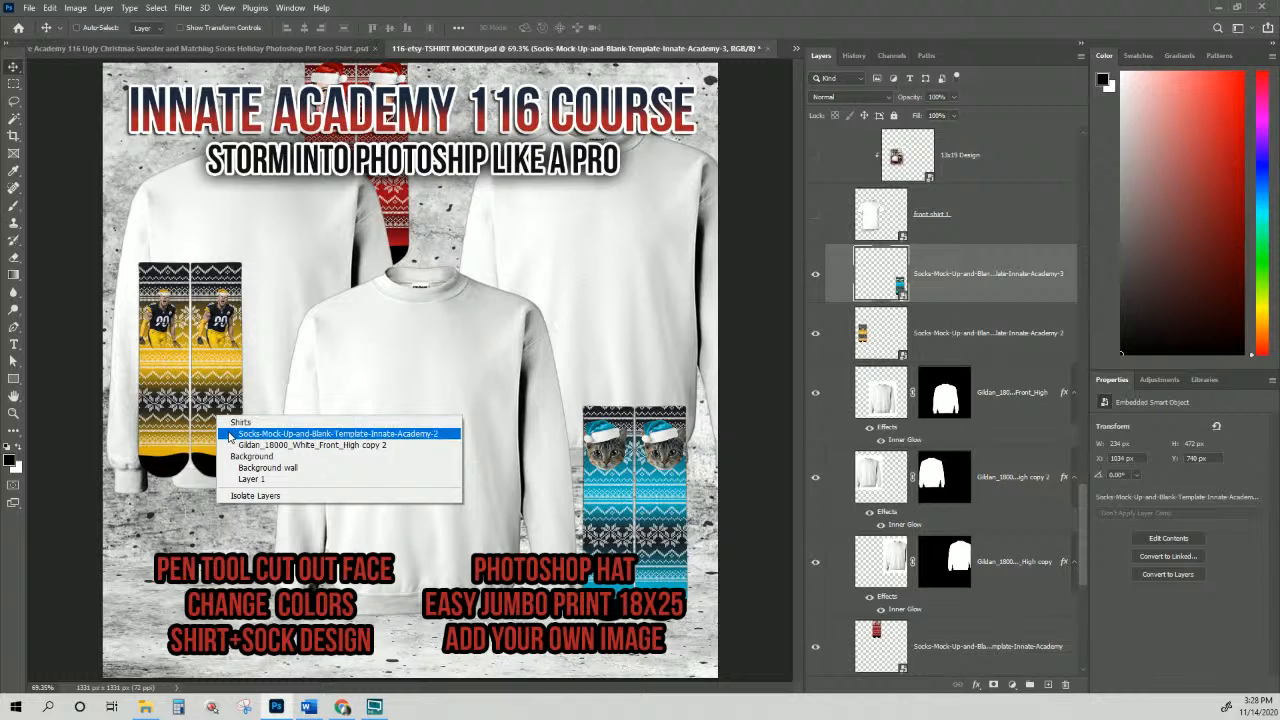
pyautogui.click(230, 437)
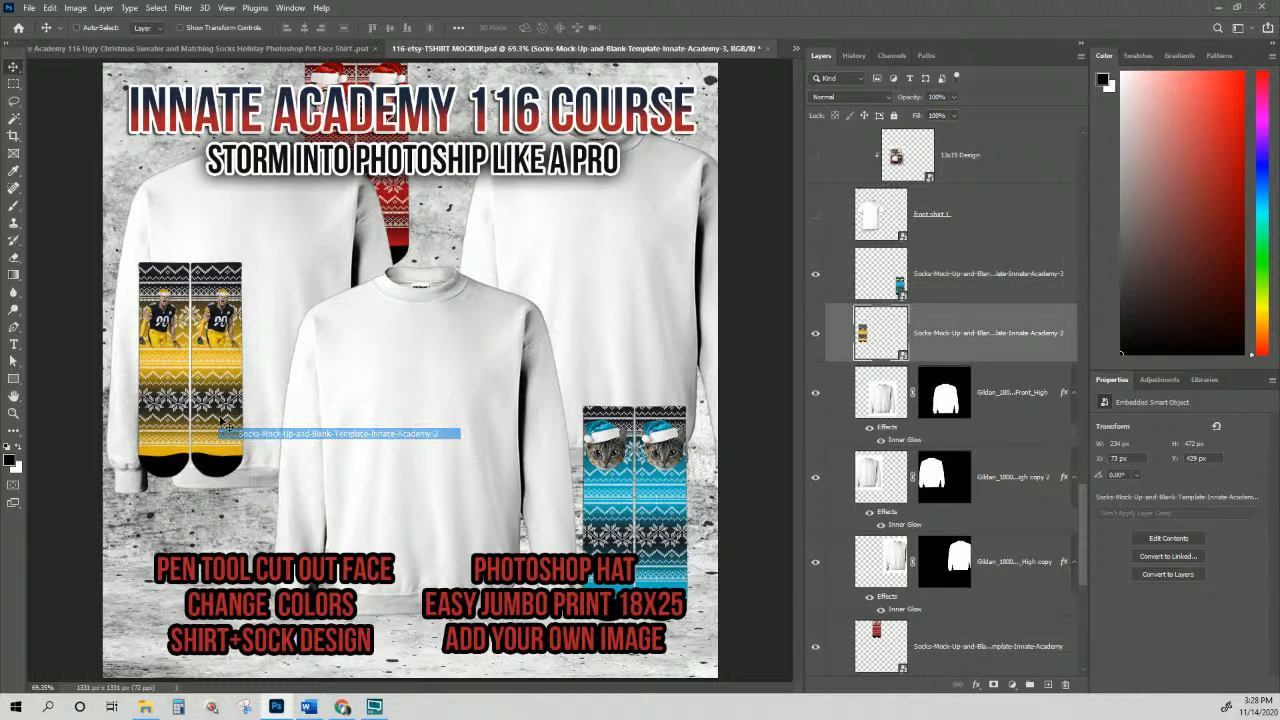
pyautogui.moveTo(222, 400); pyautogui.dragTo(237, 510)
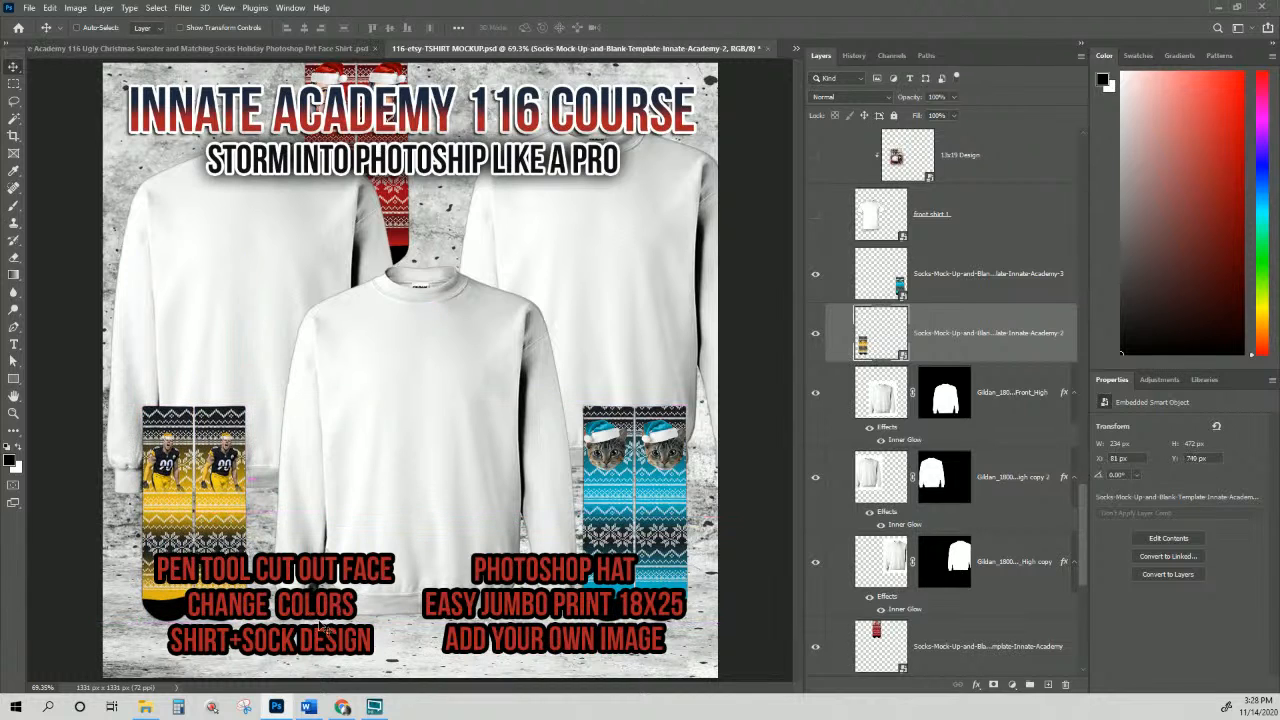
pyautogui.rightClick(393, 190)
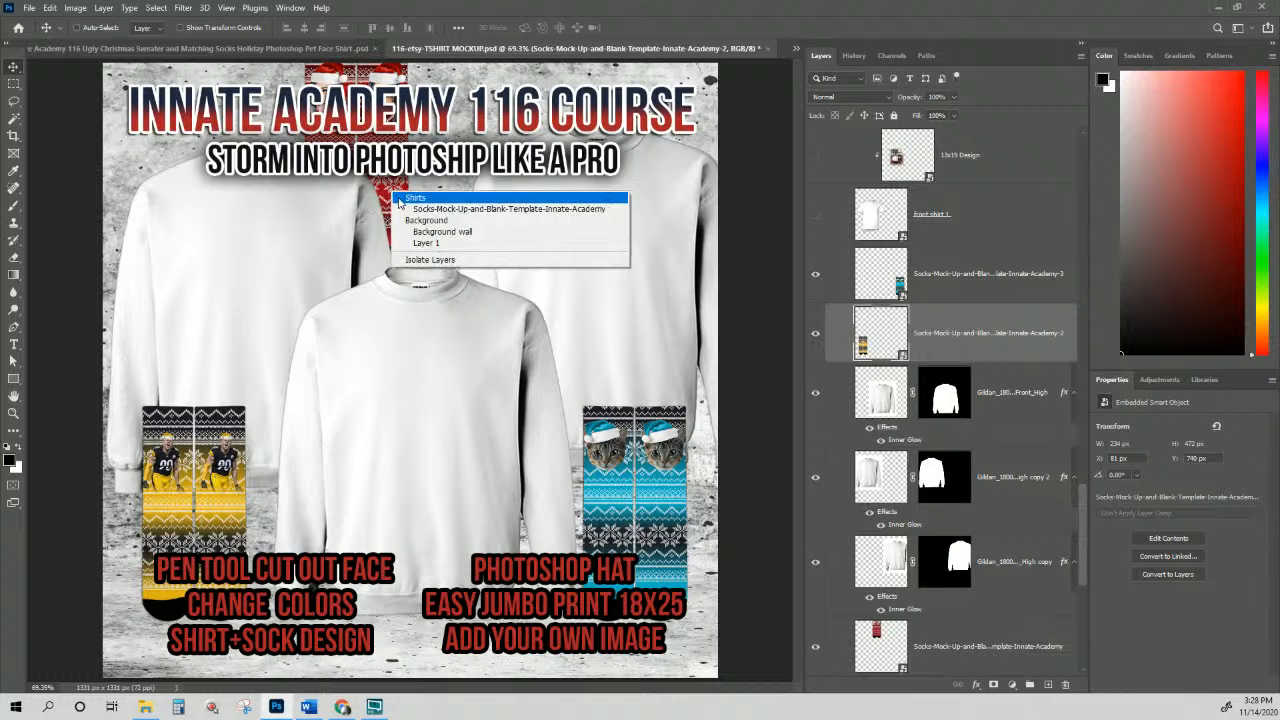
pyautogui.click(440, 244)
pyautogui.moveTo(397, 200); pyautogui.dragTo(357, 359)
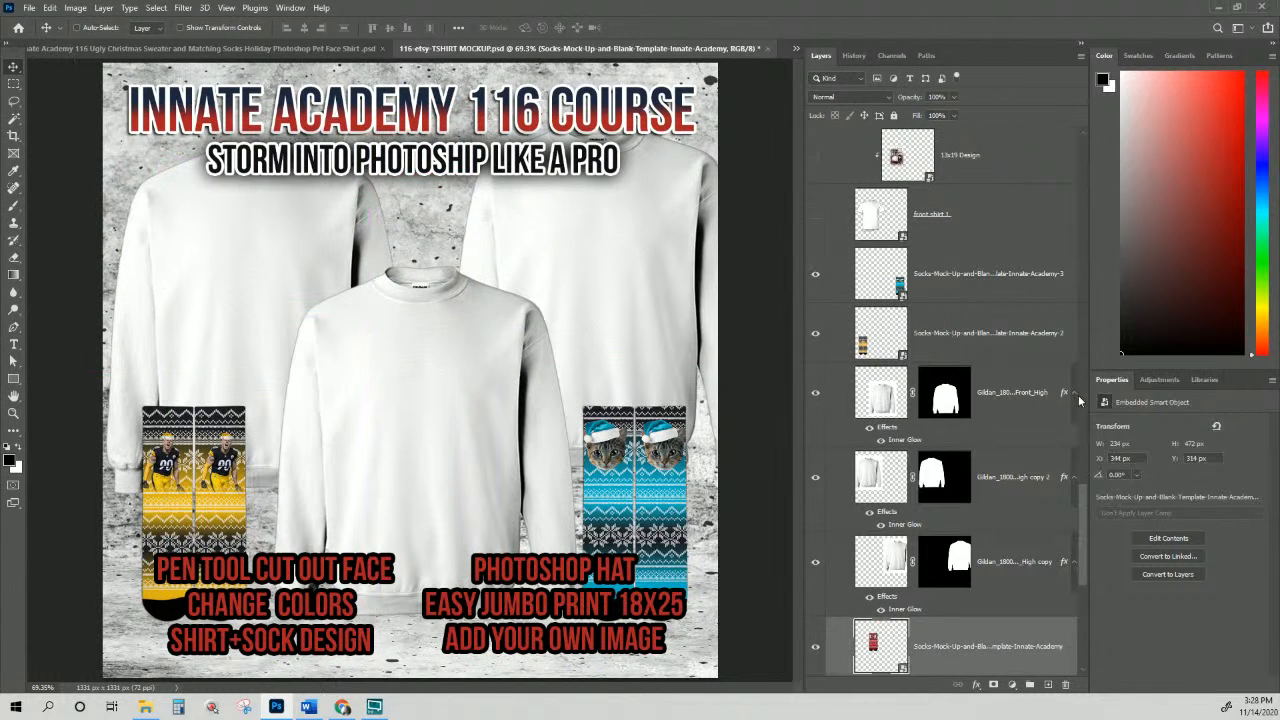
pyautogui.moveTo(1012, 669); pyautogui.dragTo(937, 256)
pyautogui.moveTo(343, 340); pyautogui.dragTo(447, 603)
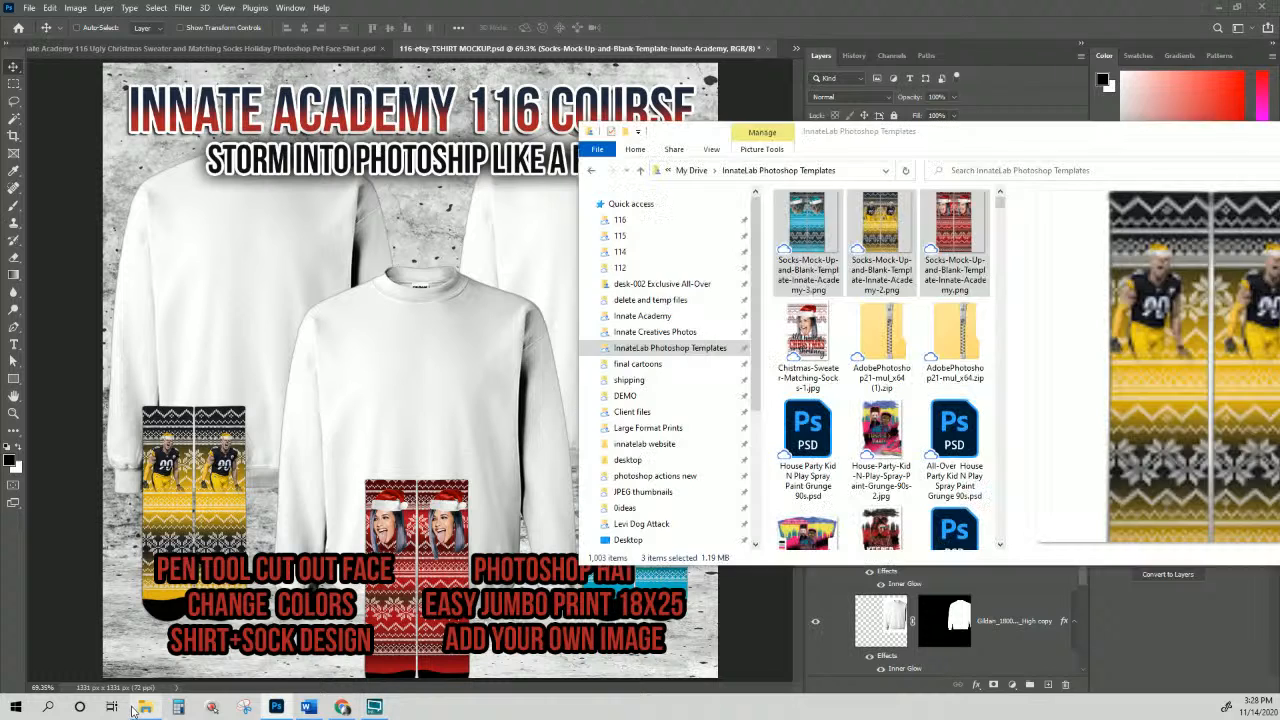
# Step: From the 116 folder, drag the three sweater PNGs, including football player and cat, into Photoshop
pyautogui.click(145, 707)
pyautogui.click(806, 332)
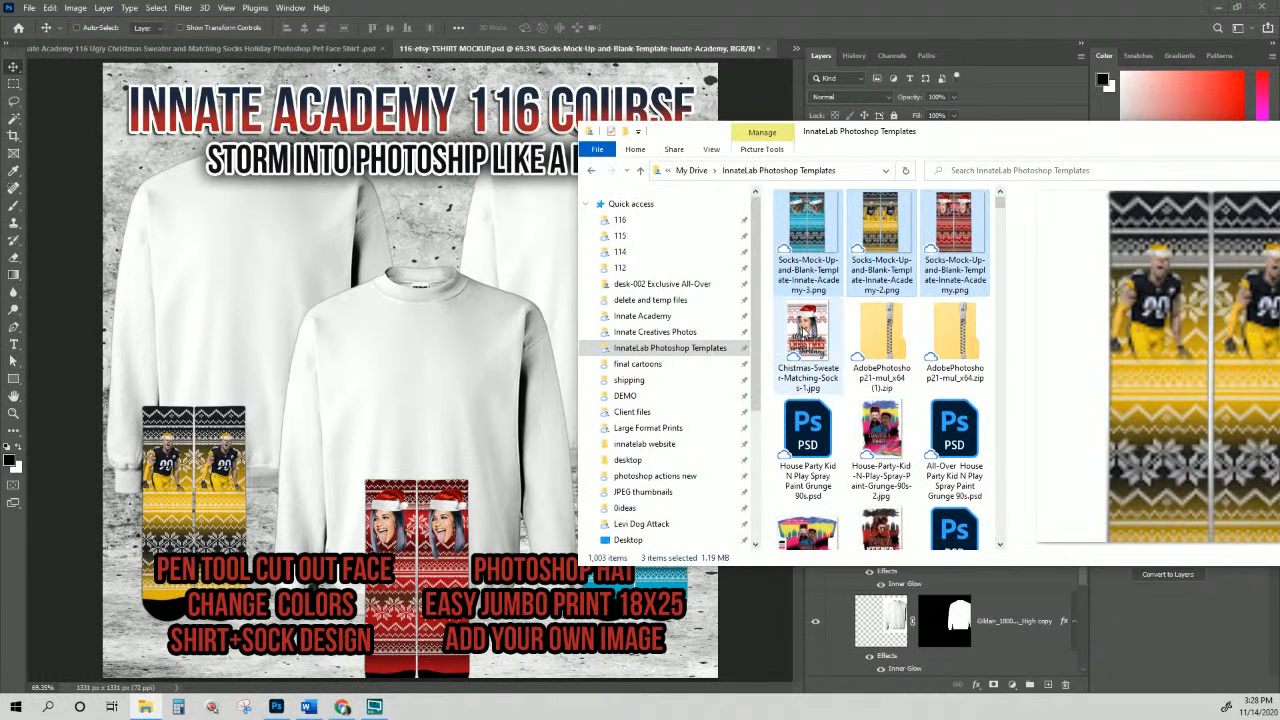
pyautogui.scroll(-1, 836, 347)
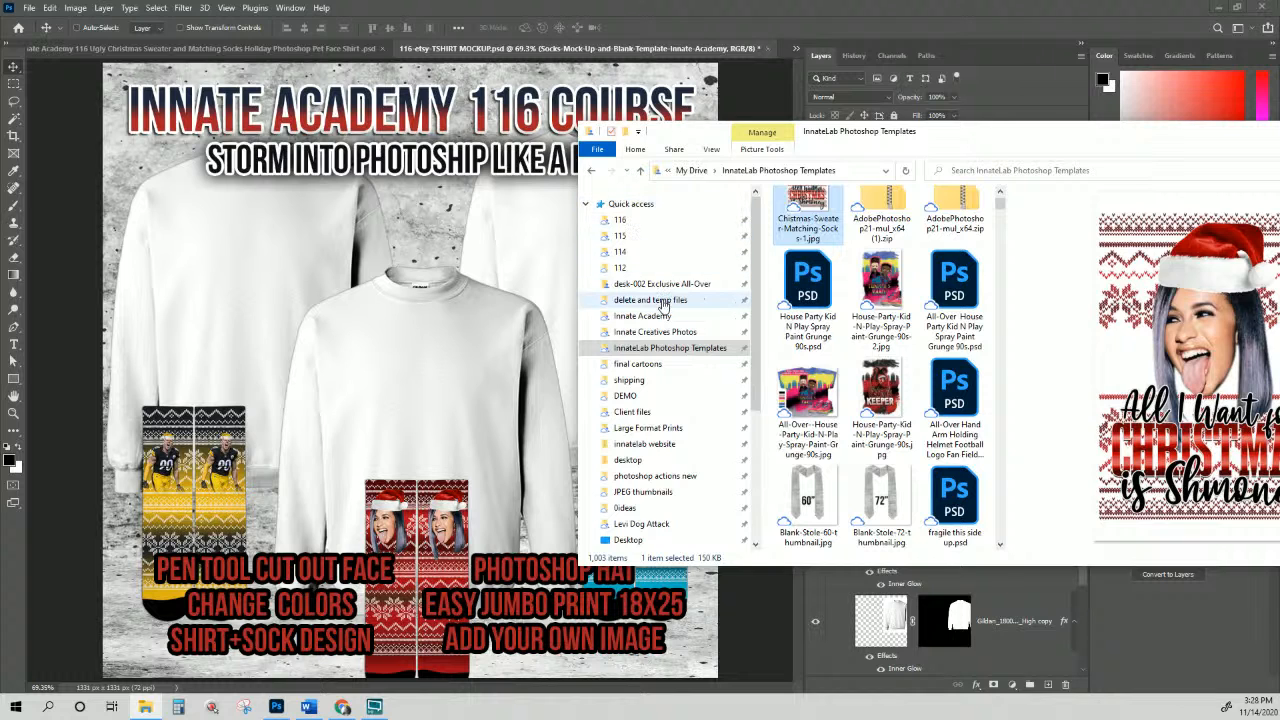
pyautogui.click(620, 219)
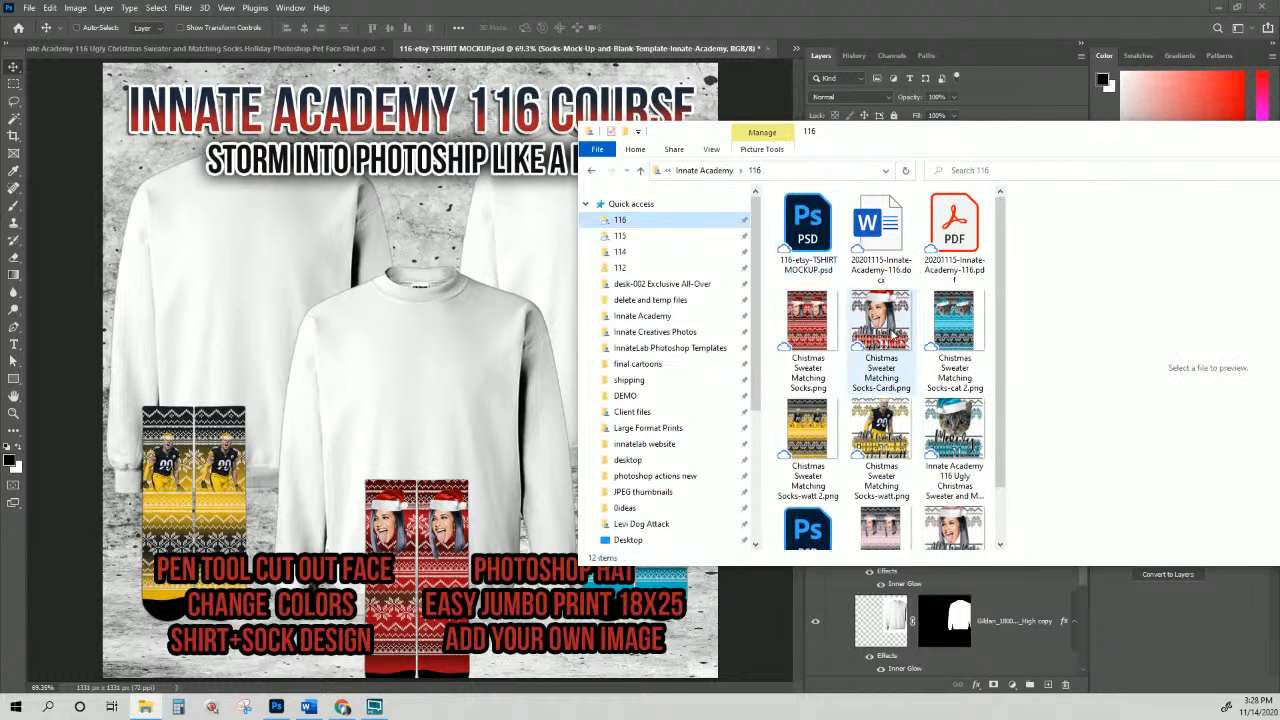
pyautogui.click(880, 337)
pyautogui.keyDown('ctrl'); pyautogui.click(881, 440); pyautogui.keyUp('ctrl')
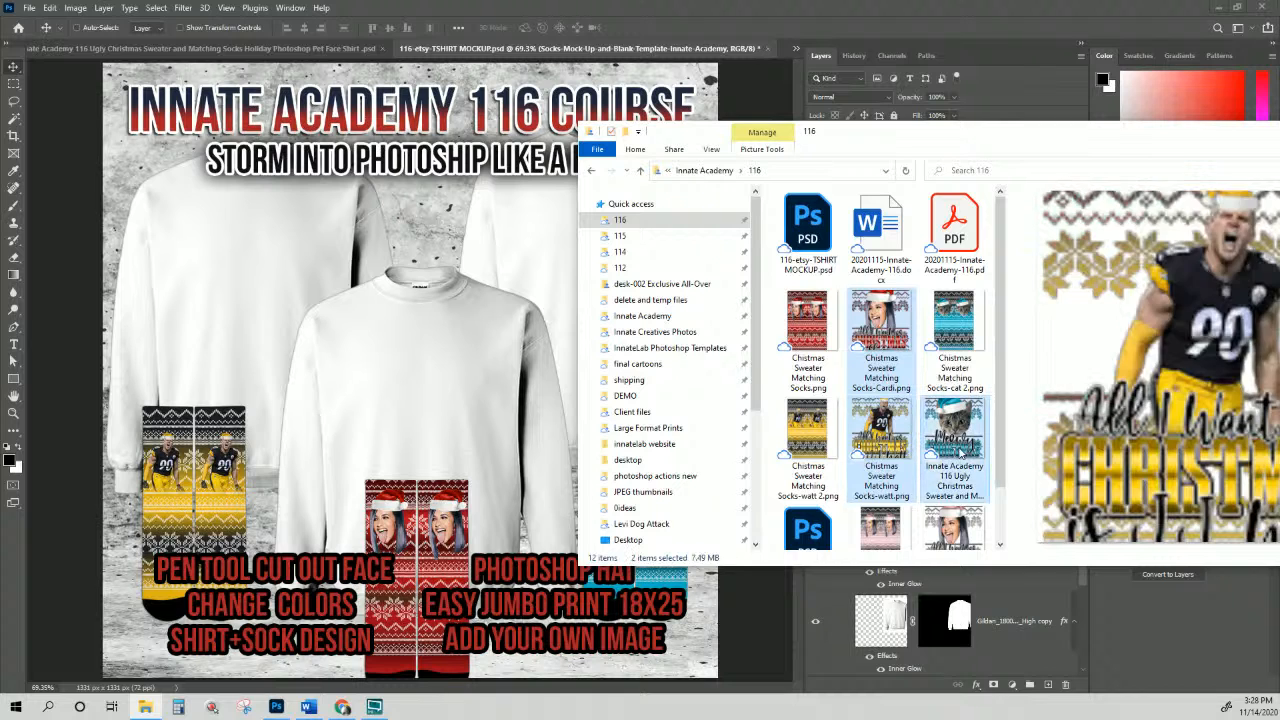
pyautogui.keyDown('ctrl'); pyautogui.click(960, 450); pyautogui.keyUp('ctrl')
pyautogui.moveTo(960, 450); pyautogui.dragTo(460, 391)
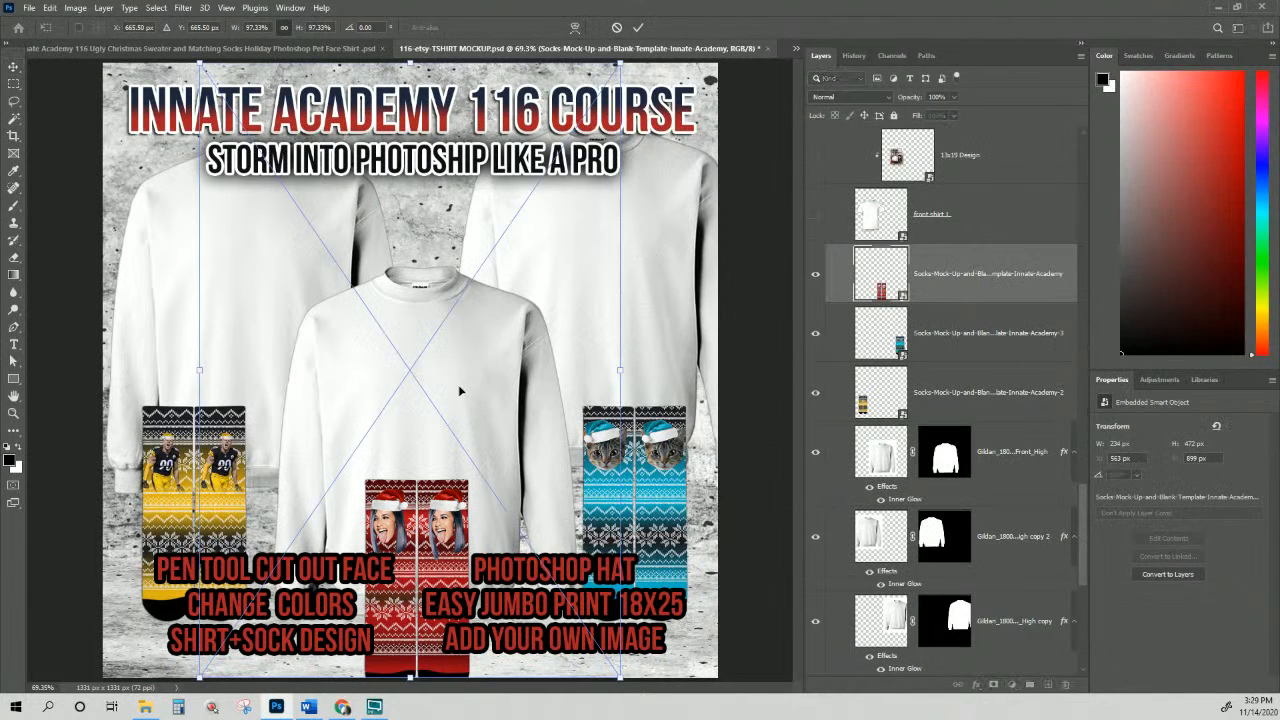
# Step: Commit the three placed sweater design files, including the cat Meowy Christmas design
pyautogui.press('Return')
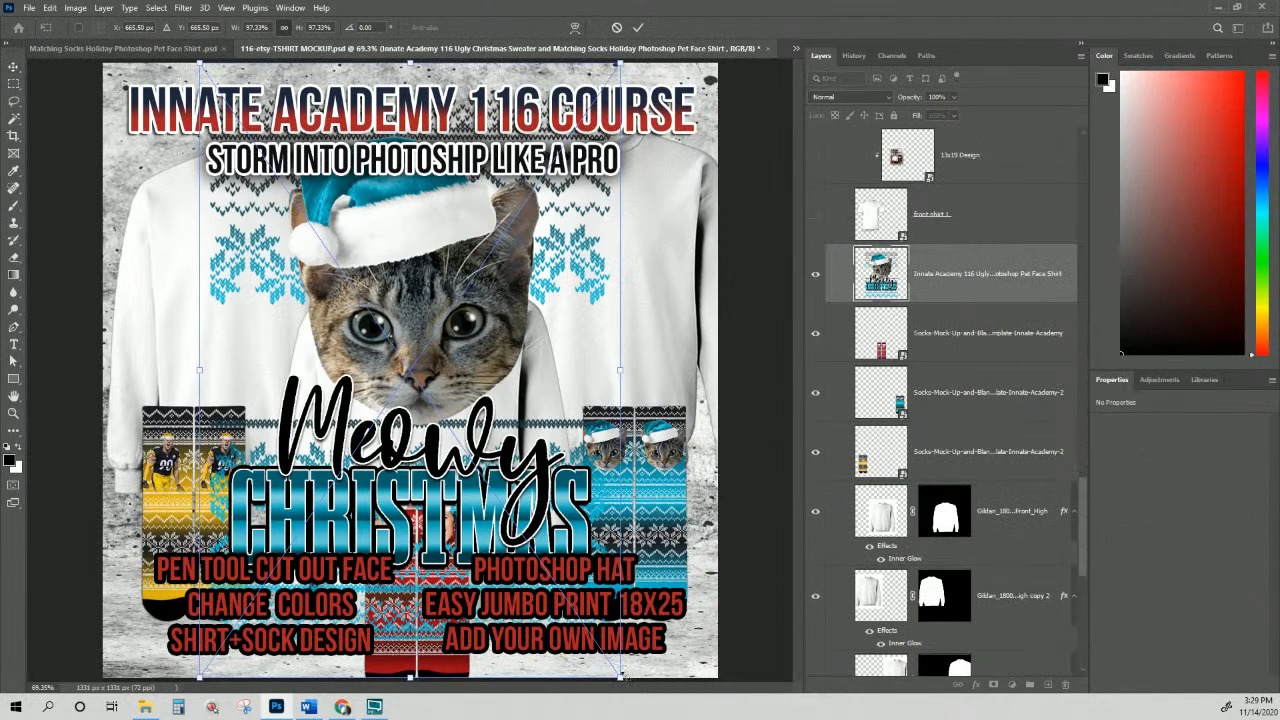
pyautogui.press('Return')
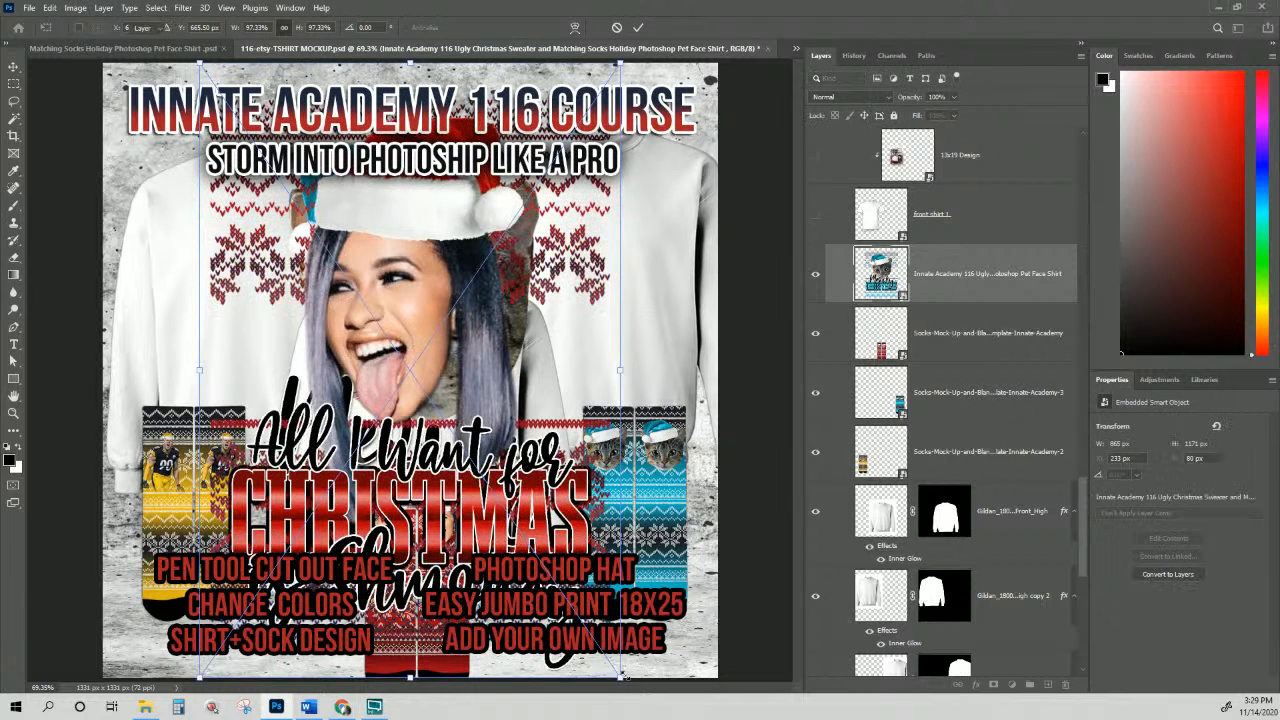
pyautogui.press('Return')
pyautogui.press('Return')
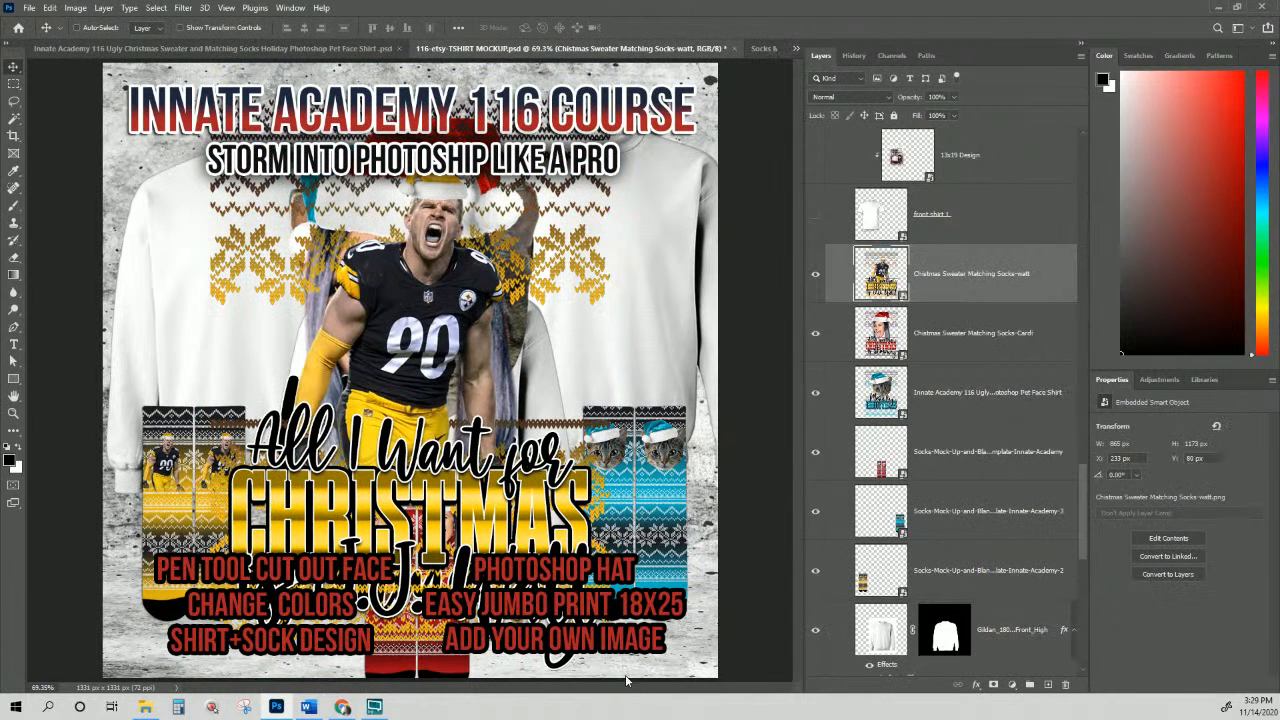
# Step: Set the three design layers to Multiply blend mode and move them down and right
pyautogui.keyDown('shift'); pyautogui.click(966, 393); pyautogui.keyUp('shift')
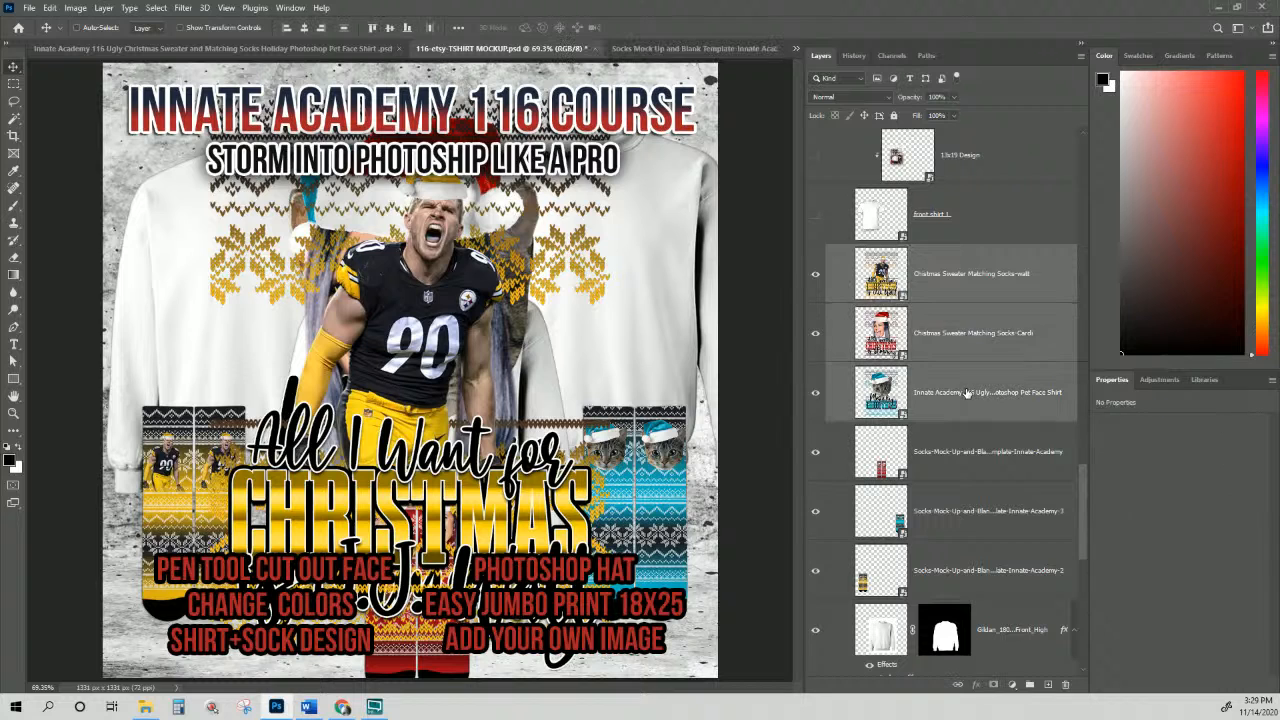
pyautogui.click(851, 98)
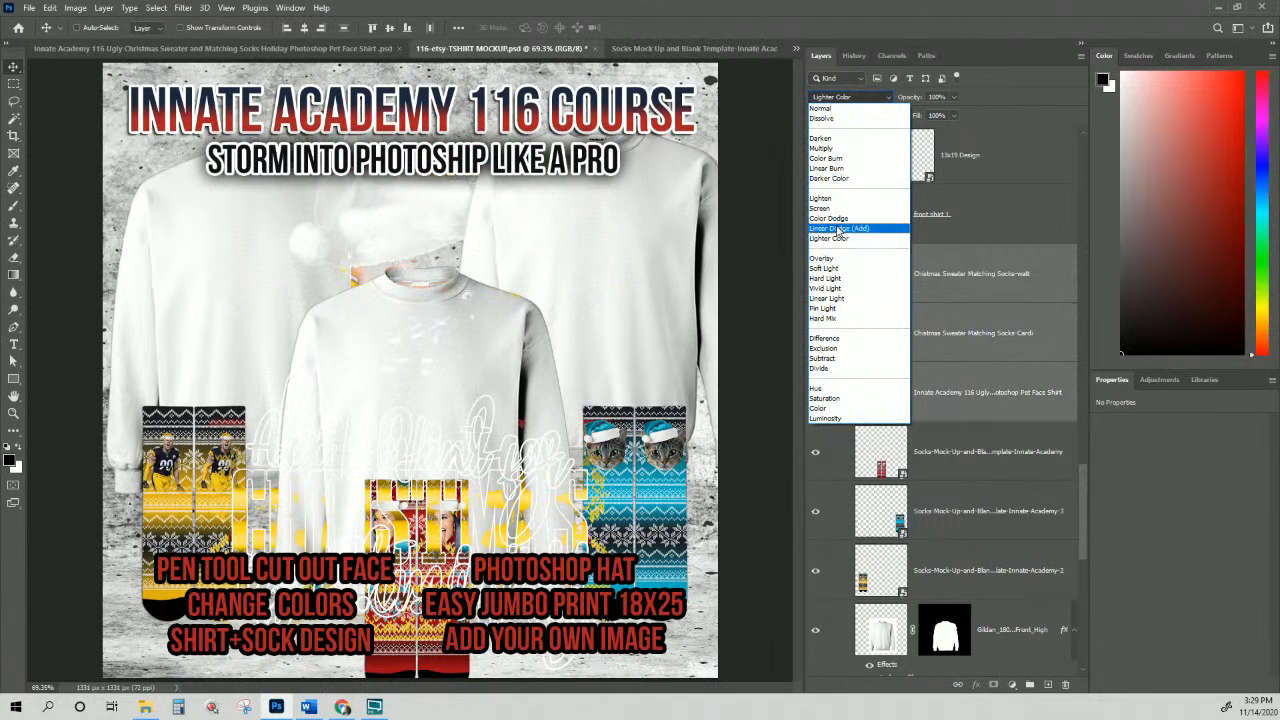
pyautogui.click(834, 149)
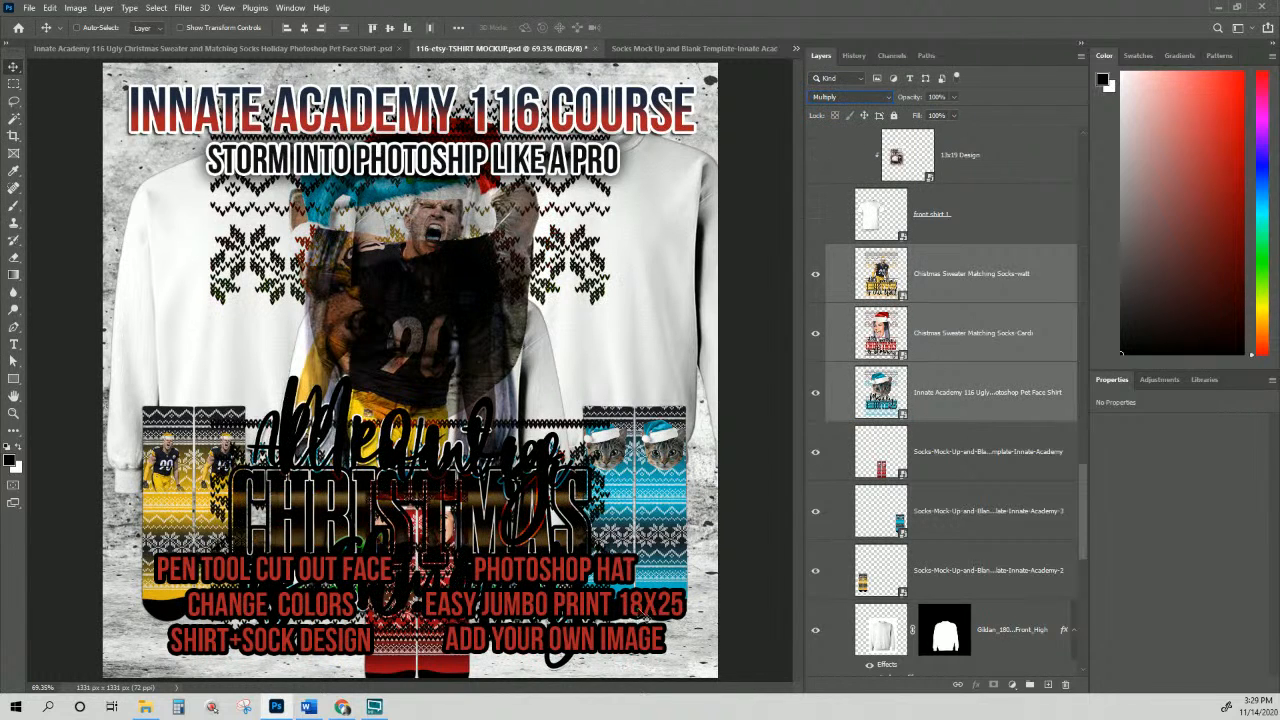
pyautogui.moveTo(493, 264); pyautogui.dragTo(509, 394)
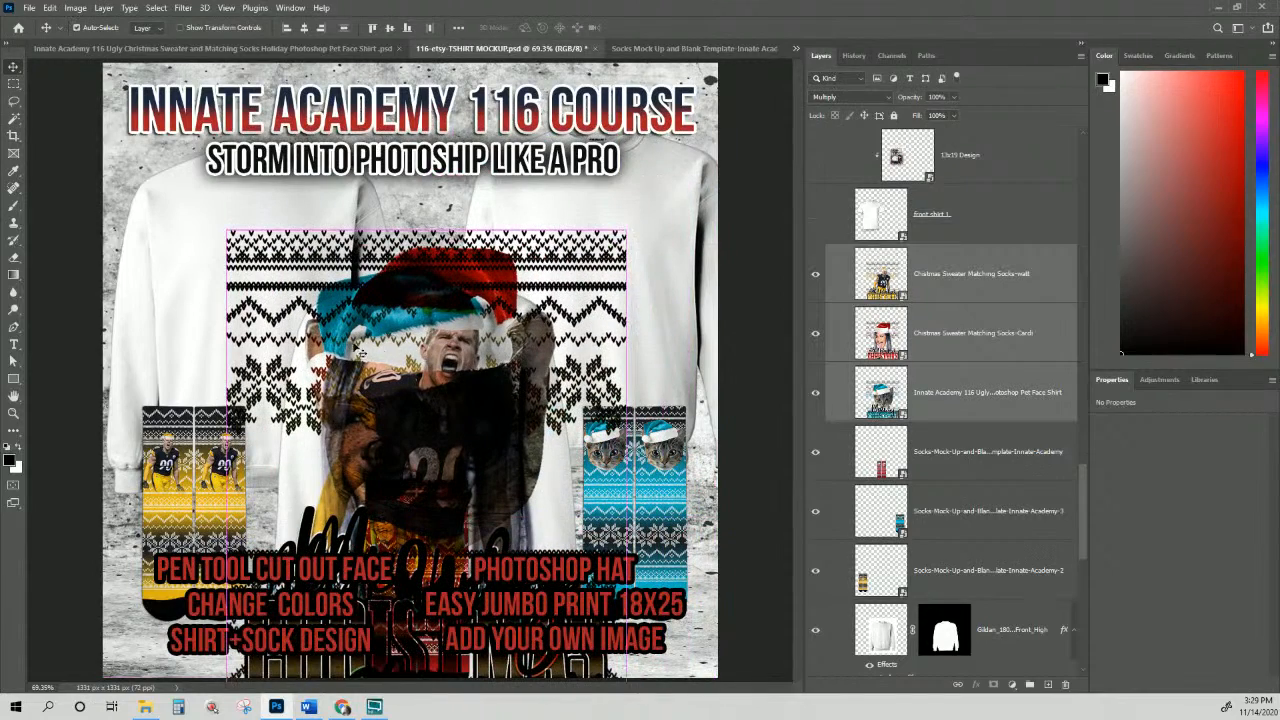
pyautogui.hotkey('ctrl', 't')
# Step: Scale the stacked designs to about 48% and position them on the right sweatshirt's chest
pyautogui.moveTo(223, 228); pyautogui.dragTo(408, 490)
pyautogui.moveTo(546, 526); pyautogui.dragTo(631, 208)
pyautogui.moveTo(488, 168); pyautogui.dragTo(527, 195)
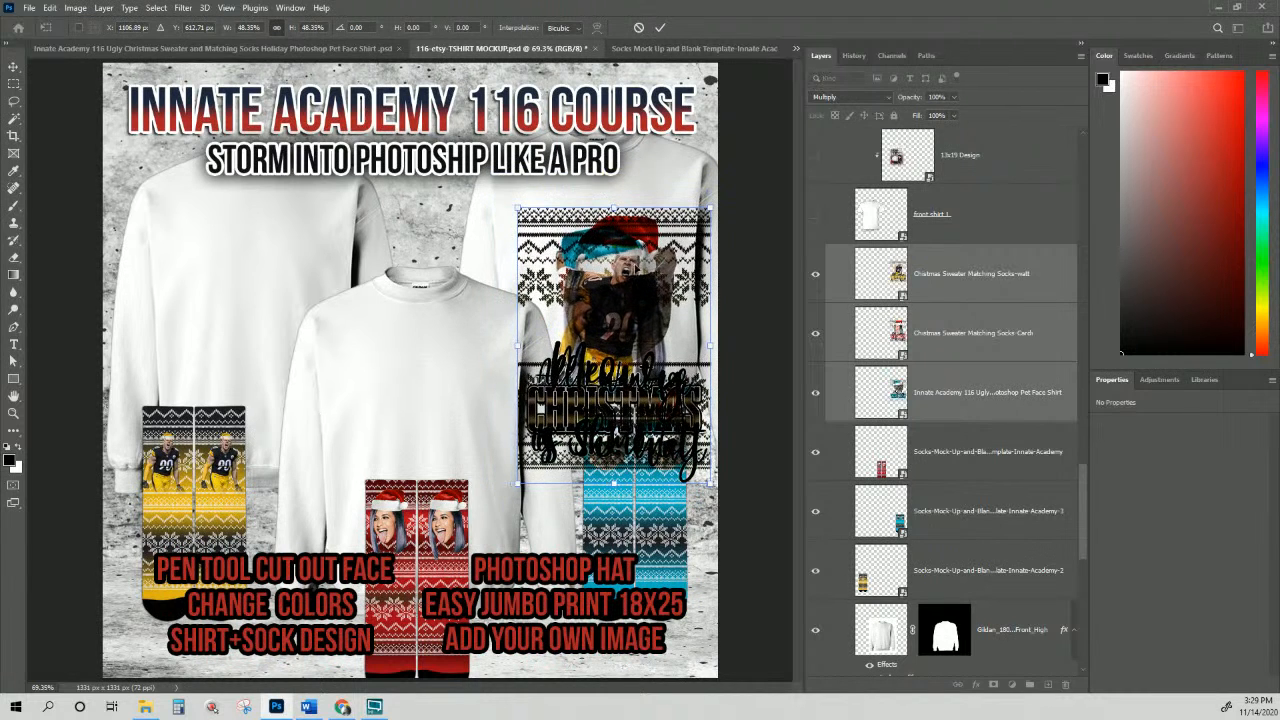
pyautogui.moveTo(637, 265); pyautogui.dragTo(625, 247)
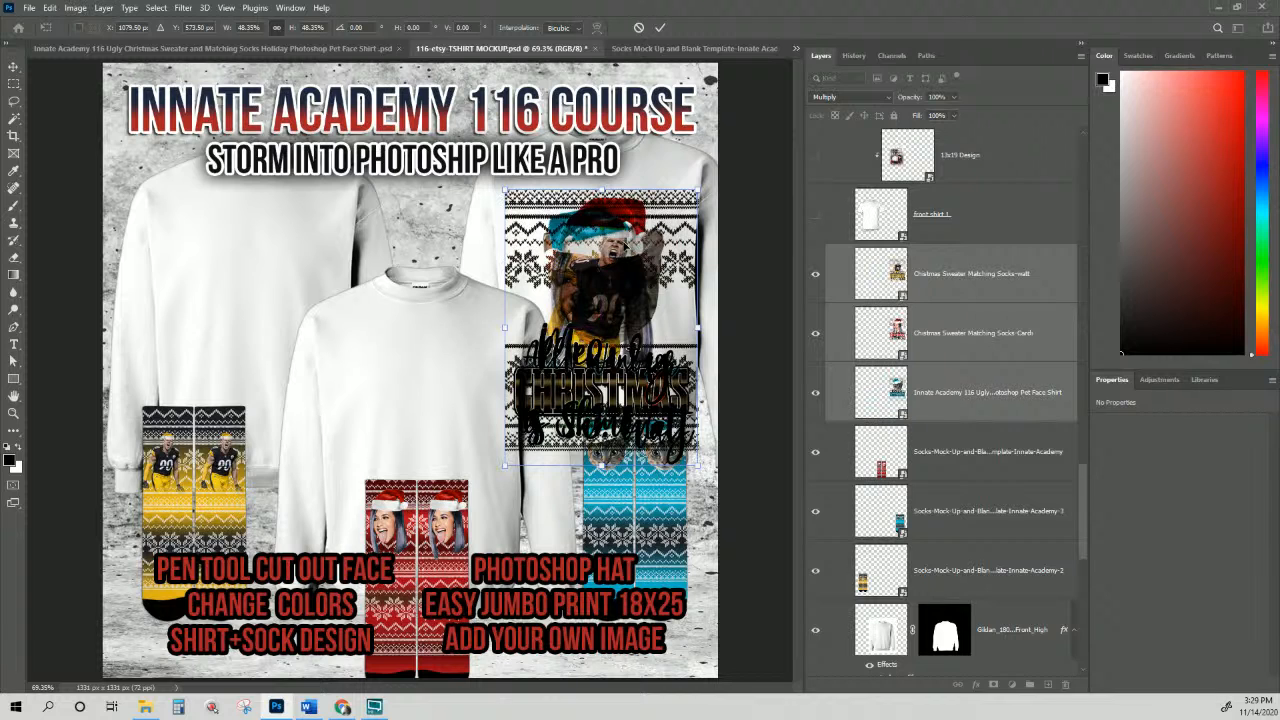
pyautogui.press('Left')
pyautogui.press('Left')
pyautogui.press('Left')
pyautogui.press('Left')
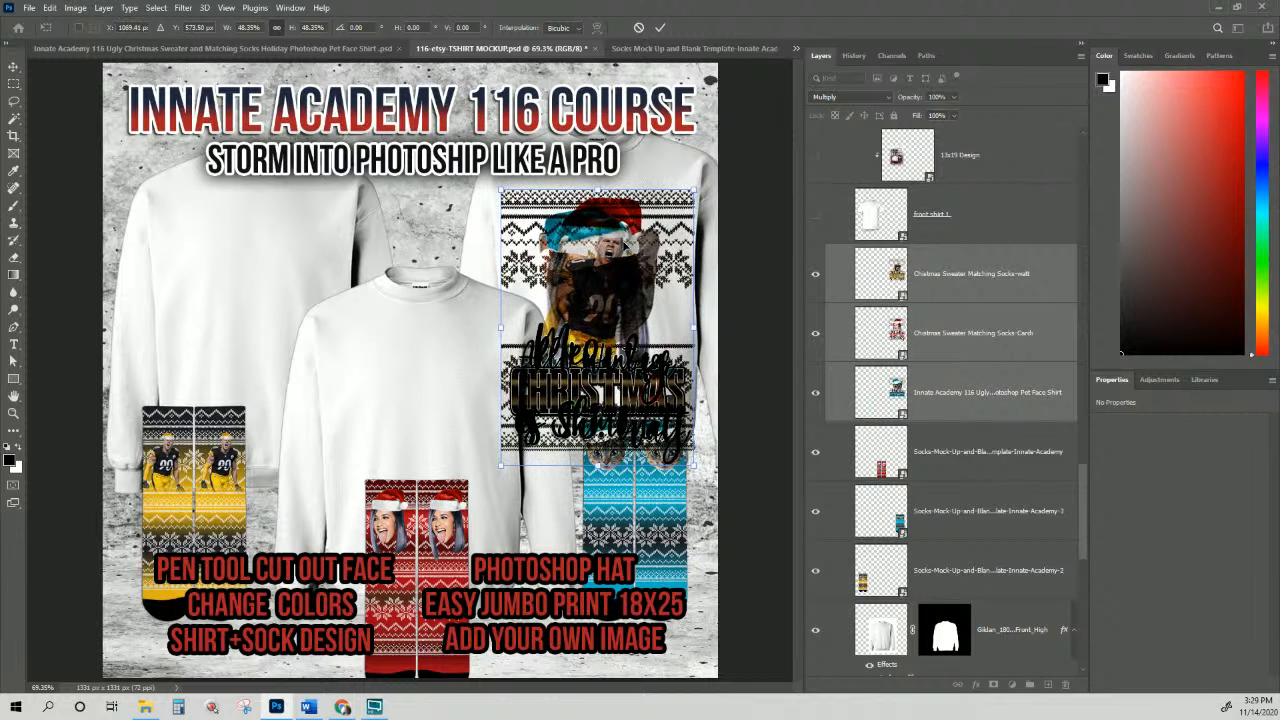
pyautogui.press('Left')
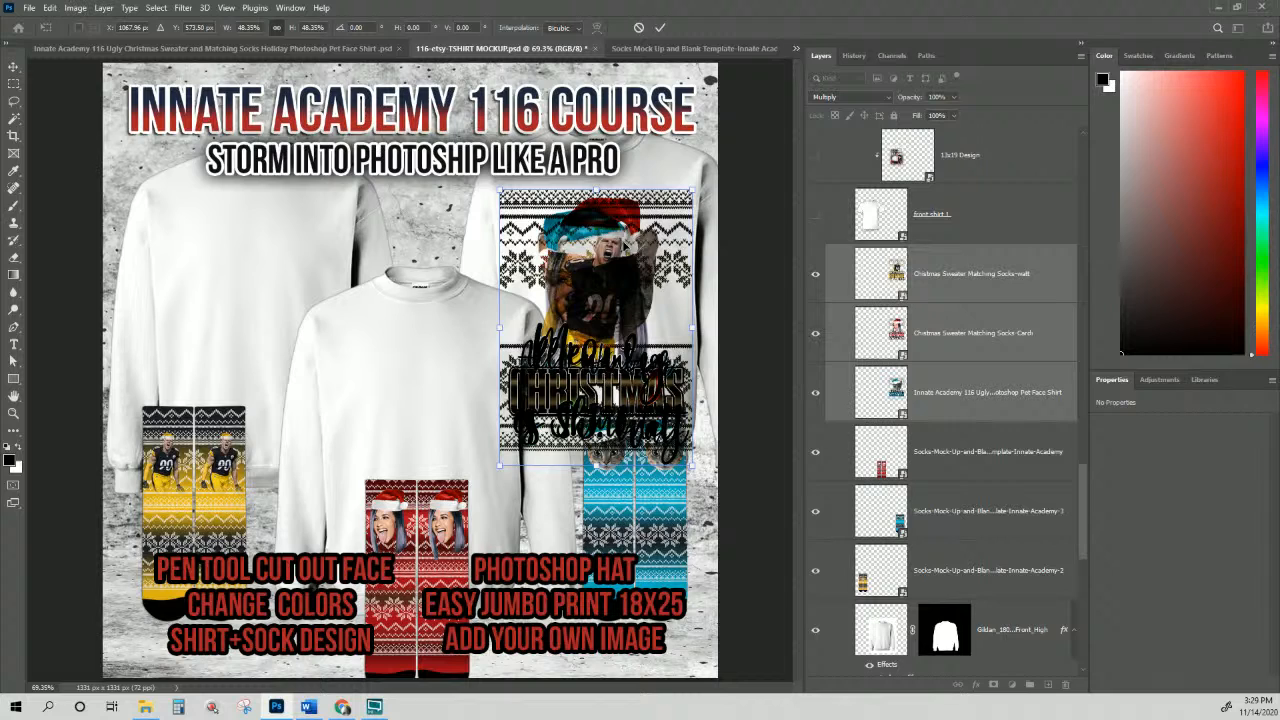
pyautogui.press('Return')
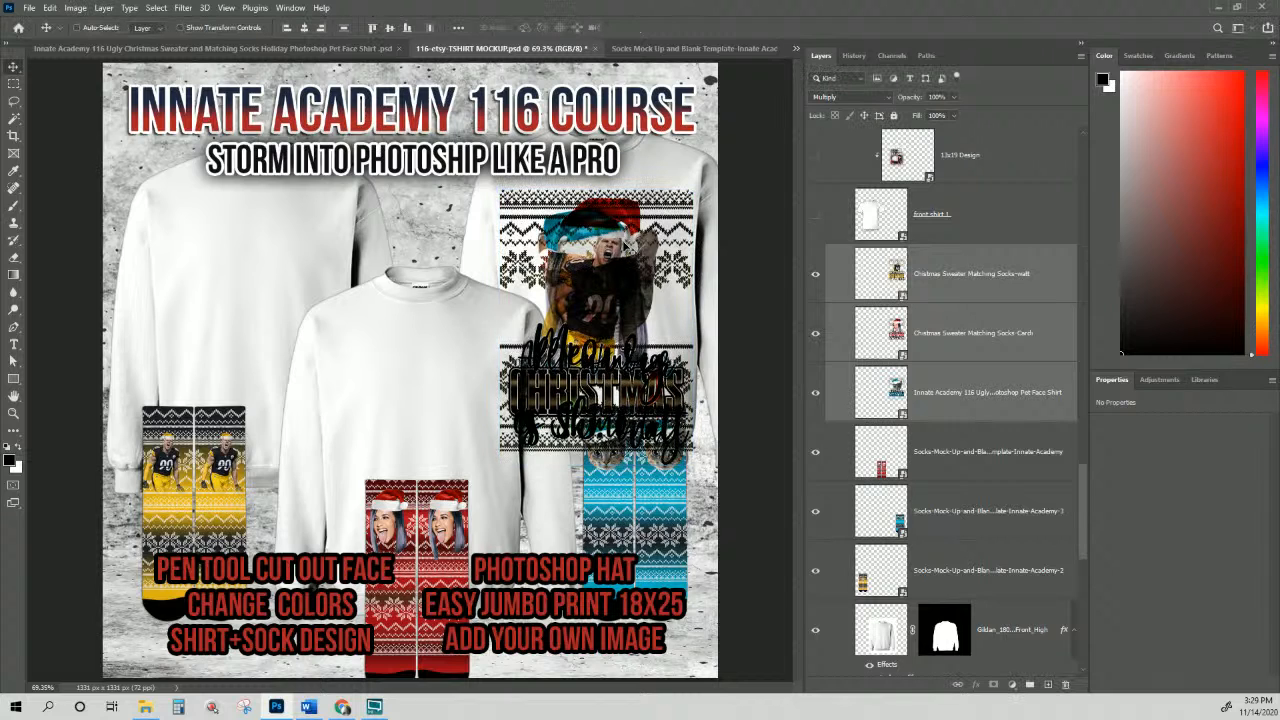
# Step: Place the football design on the left sweatshirt, Shmoney on the right, and cat in the middle
pyautogui.click(938, 286)
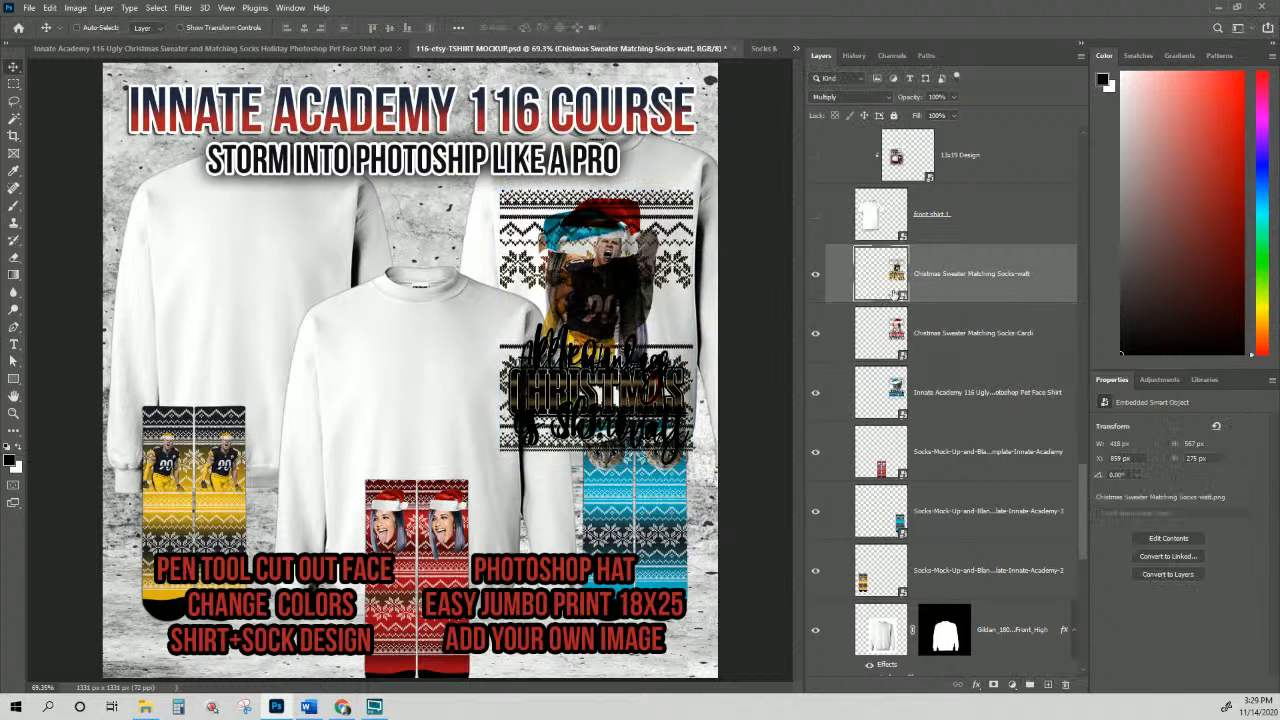
pyautogui.moveTo(610, 325); pyautogui.dragTo(273, 299)
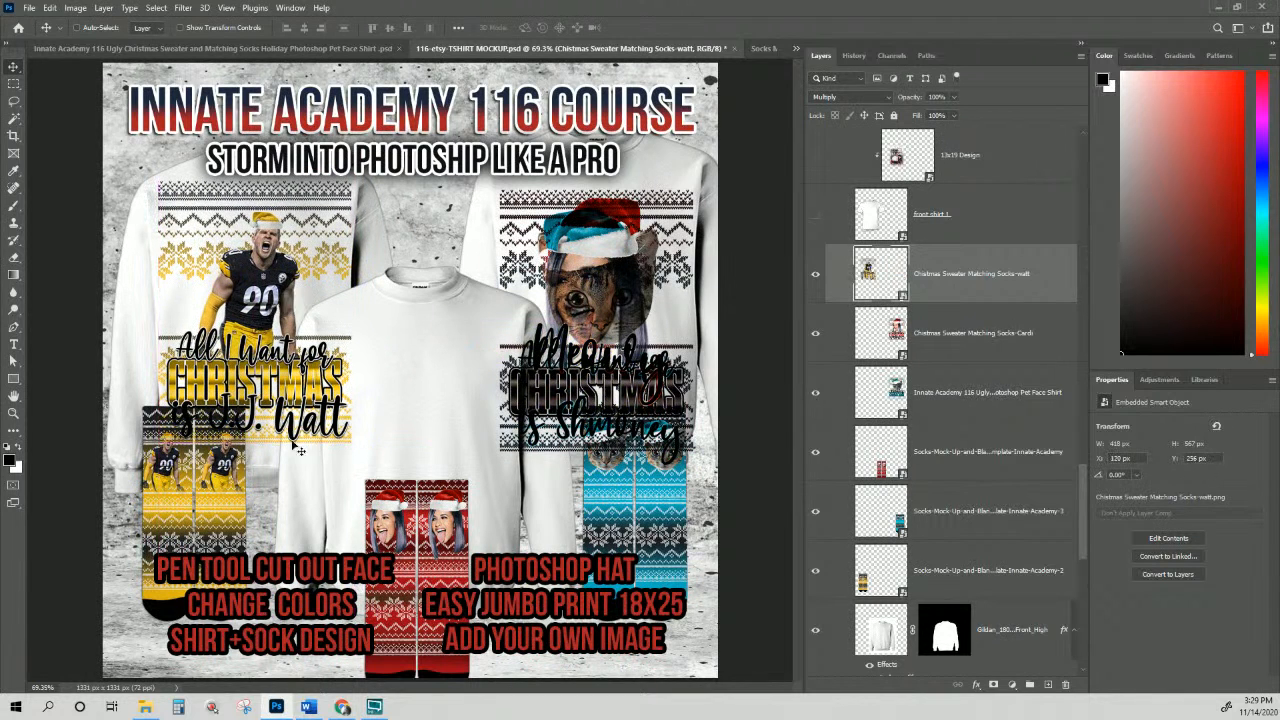
pyautogui.click(962, 338)
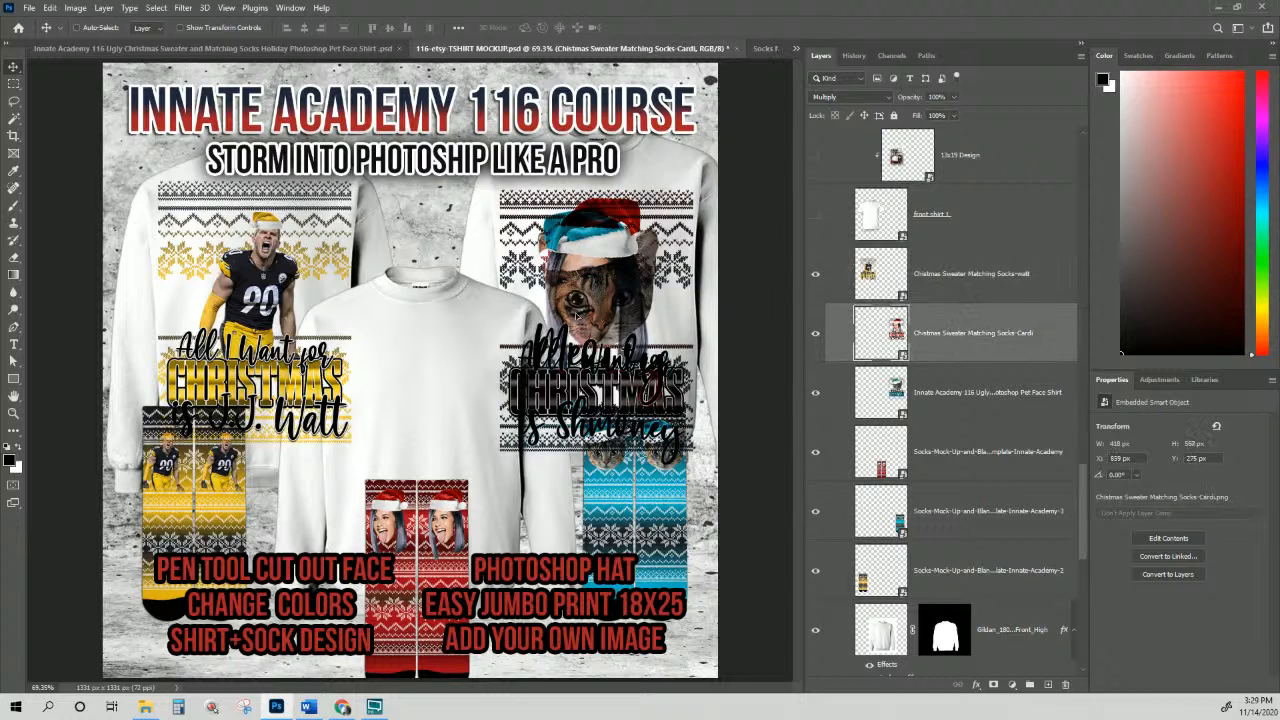
pyautogui.moveTo(576, 314); pyautogui.dragTo(585, 280)
pyautogui.click(958, 396)
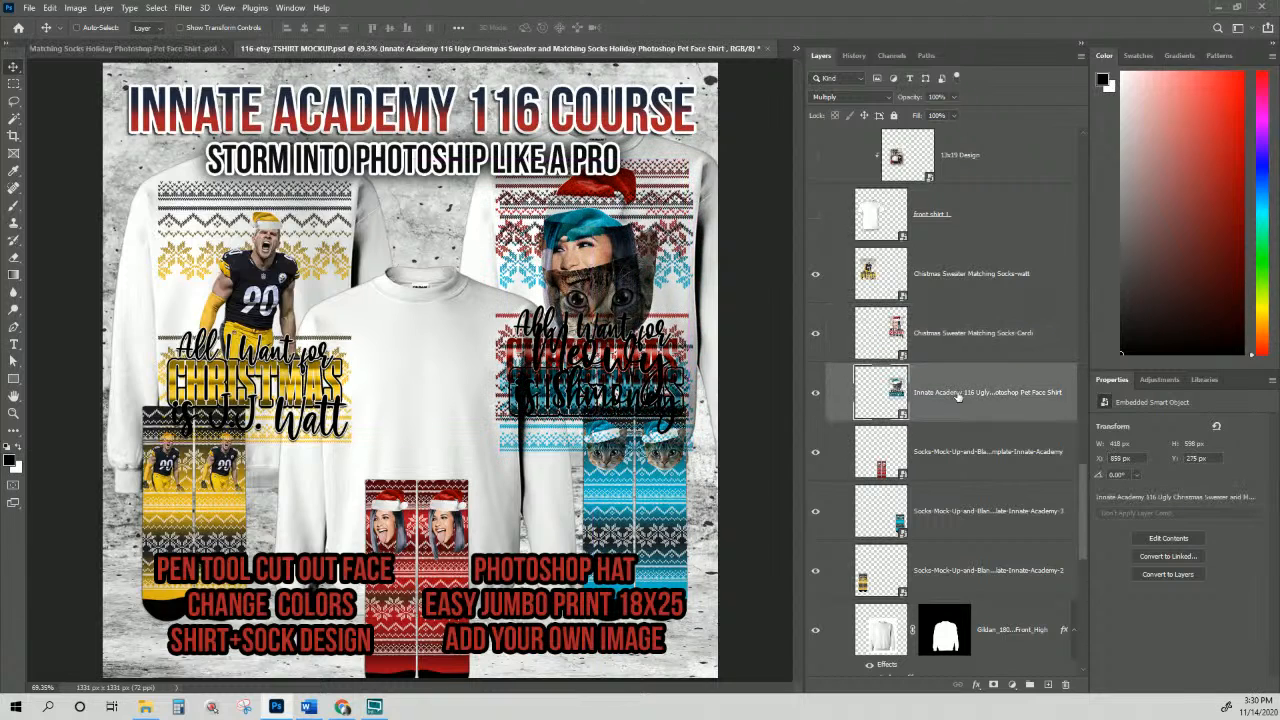
pyautogui.moveTo(580, 370); pyautogui.dragTo(420, 479)
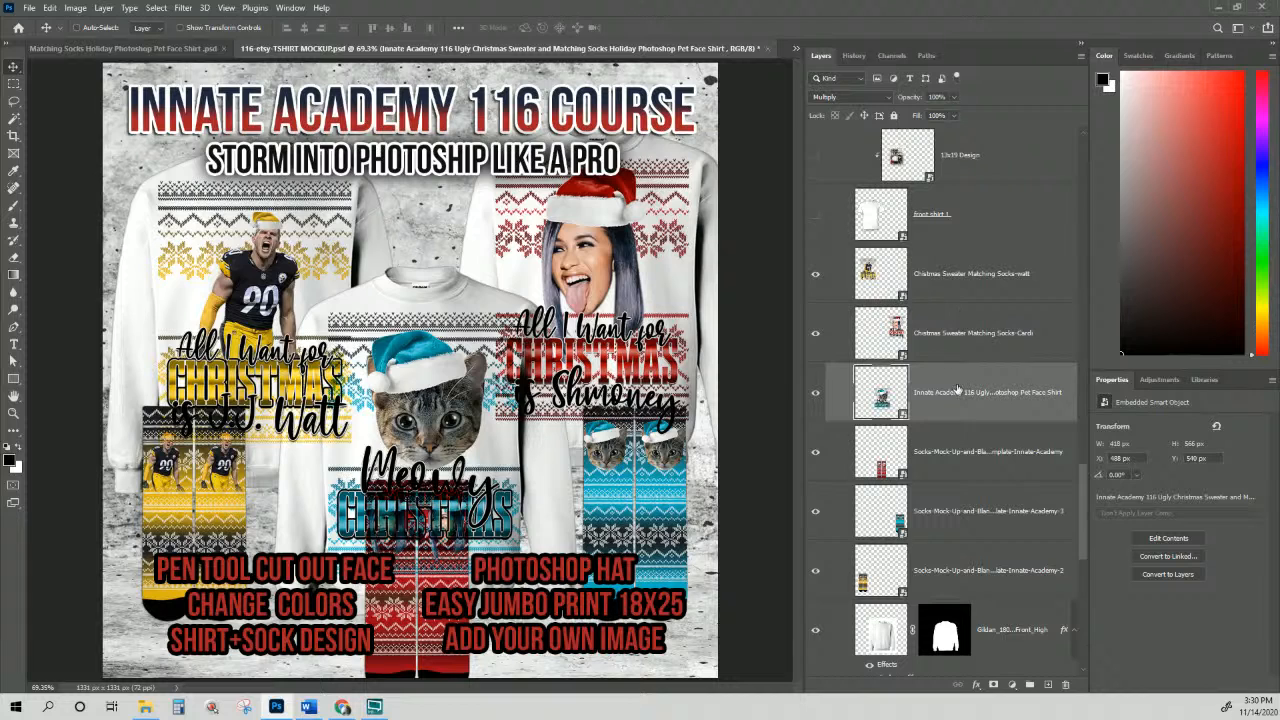
# Step: Move the Shmoney layer below Gildan Front_High so it sits behind the front shirt
pyautogui.click(968, 340)
pyautogui.scroll(-2, 968, 340)
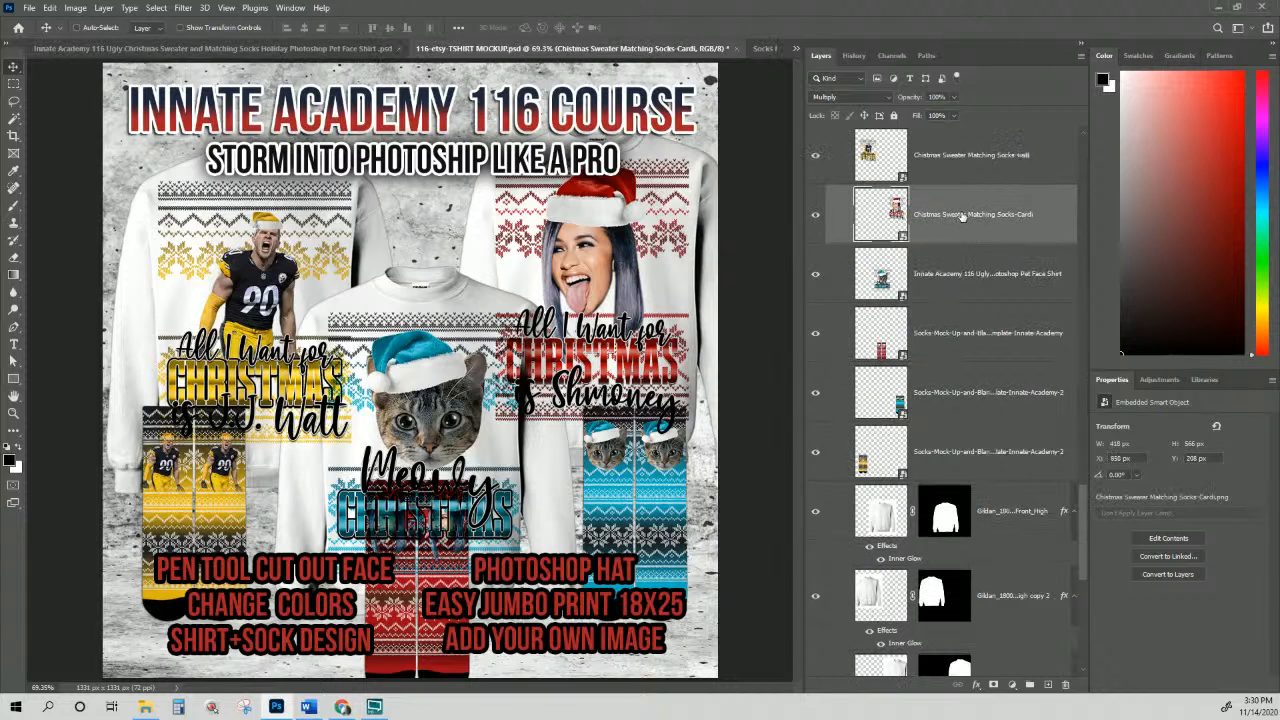
pyautogui.moveTo(962, 215); pyautogui.dragTo(977, 538)
pyautogui.scroll(-2, 977, 538)
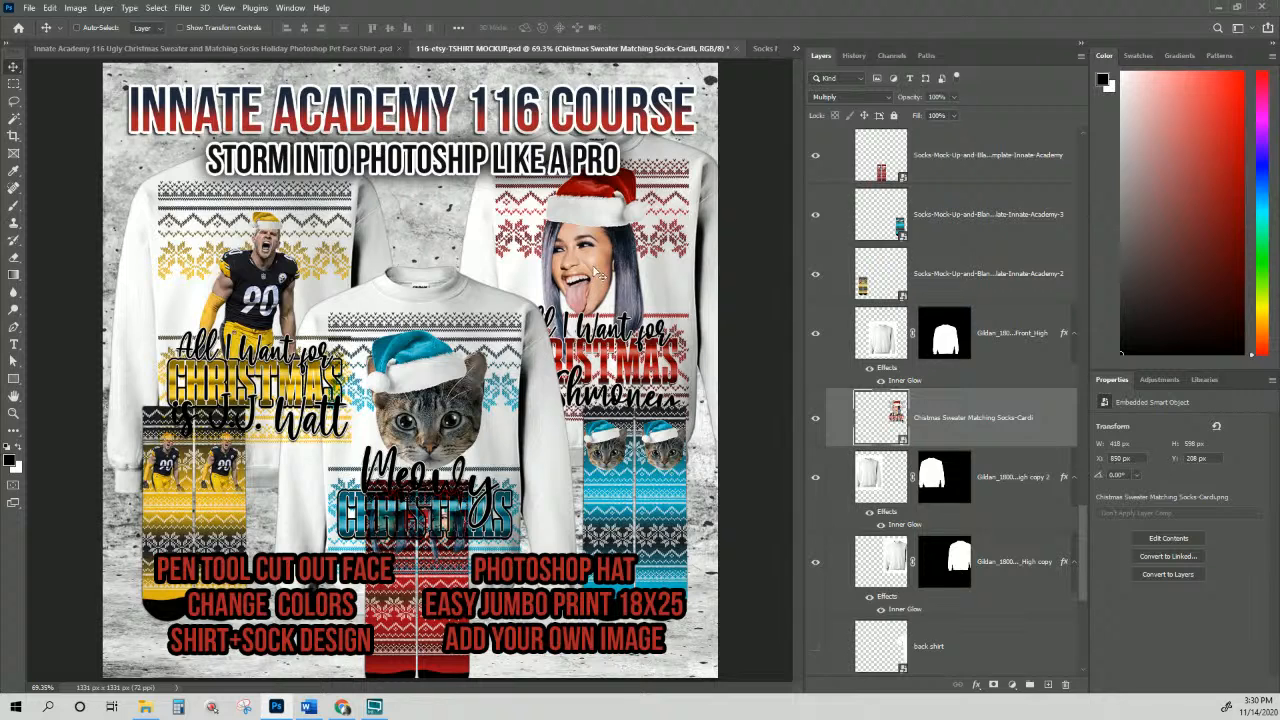
# Step: Nudge the middle sweater's cat design slightly to the left
pyautogui.moveTo(595, 272); pyautogui.dragTo(601, 270)
pyautogui.rightClick(460, 357)
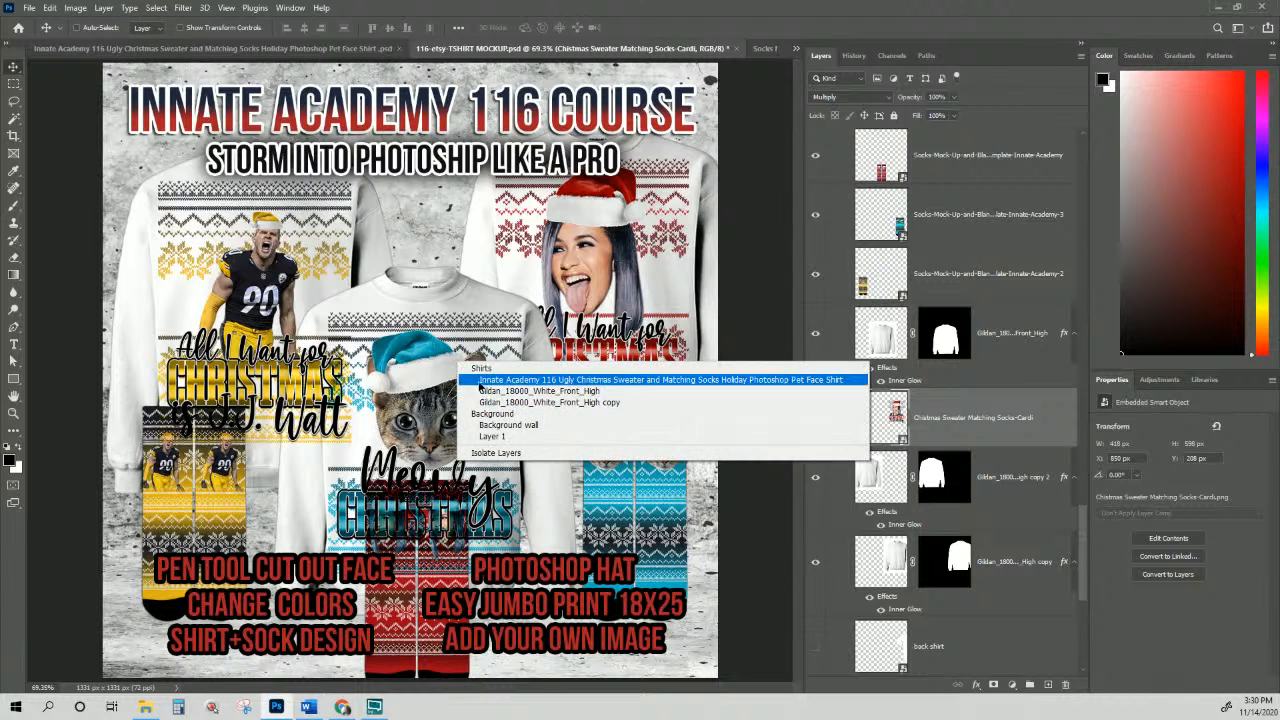
pyautogui.click(482, 380)
pyautogui.scroll(3, 1020, 318)
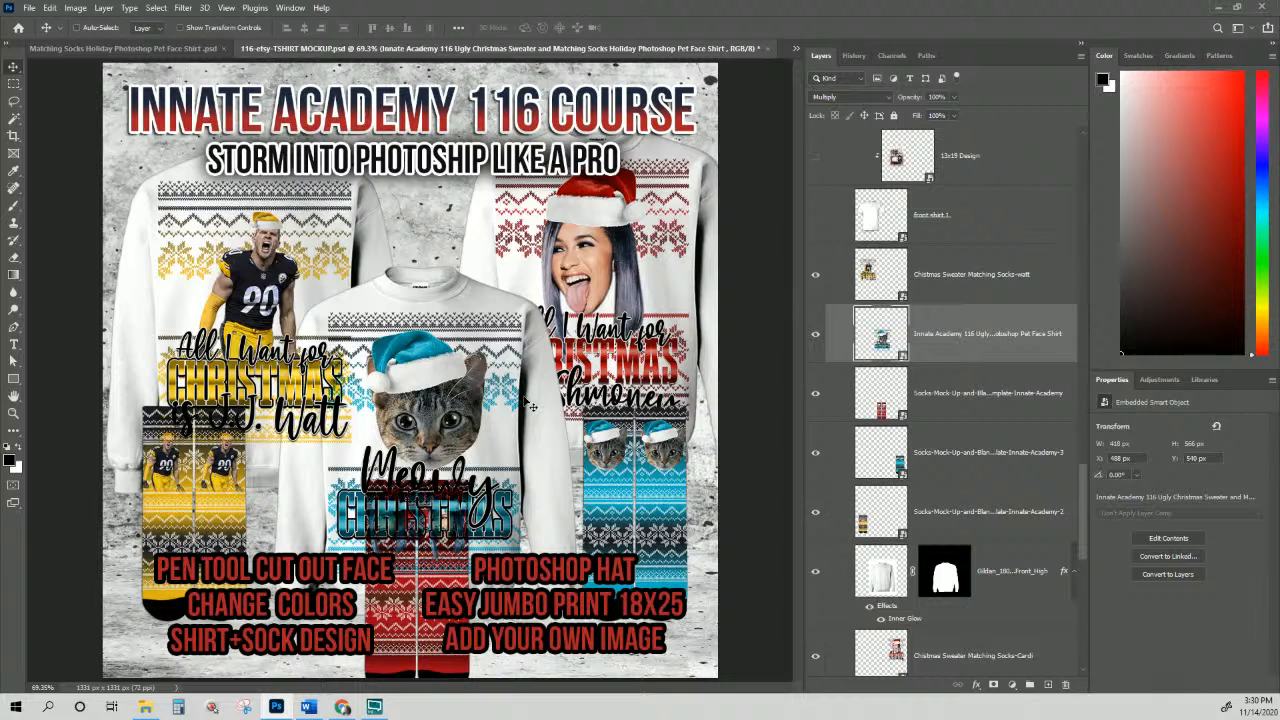
pyautogui.moveTo(488, 411); pyautogui.dragTo(481, 409)
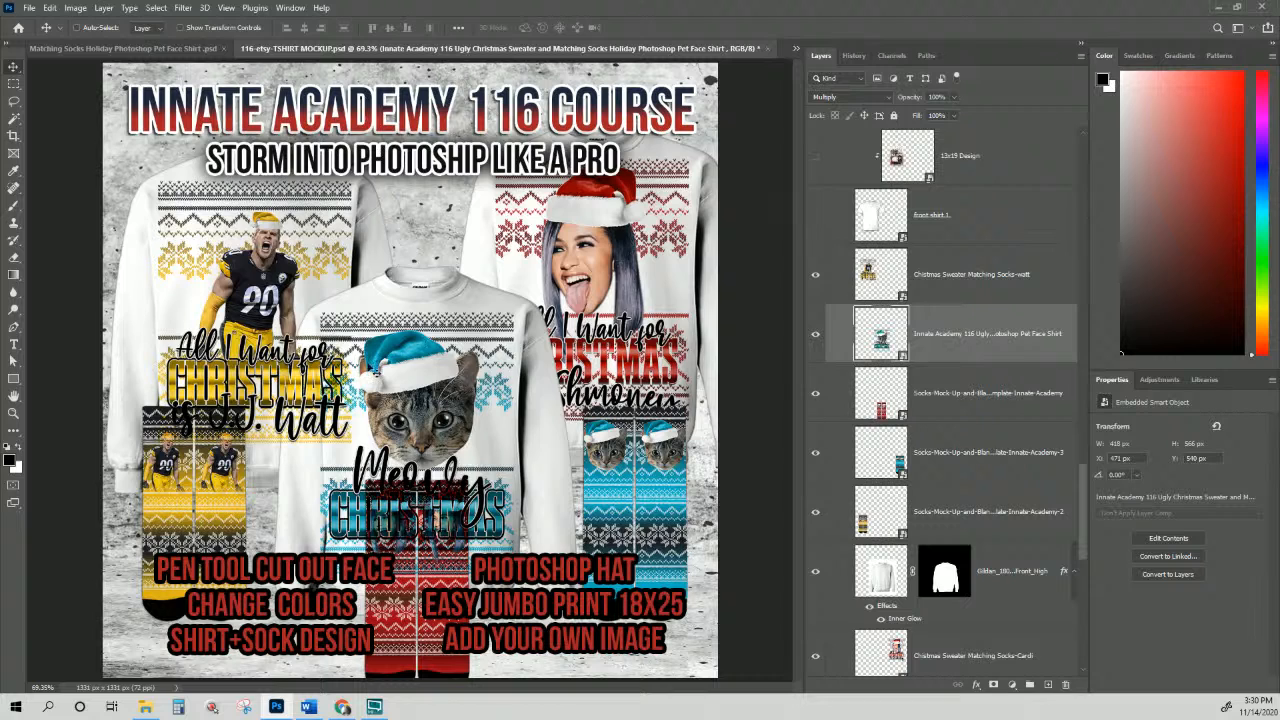
# Step: Drag the T.J. Watt sweater design layer lower in the layer stack
pyautogui.rightClick(258, 248)
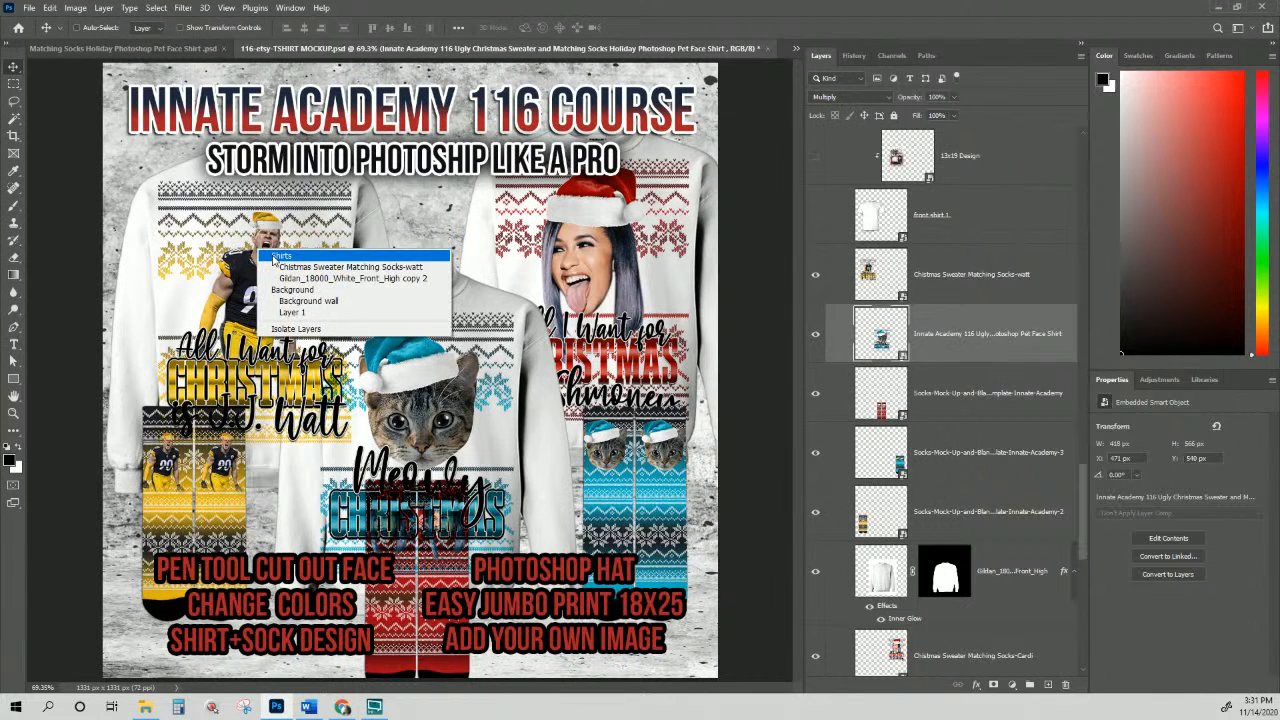
pyautogui.click(320, 266)
pyautogui.moveTo(978, 293); pyautogui.dragTo(998, 551)
# Step: Put the Watt design layer below Cardi and shift the yellow Watt socks down-left
pyautogui.scroll(-4, 998, 551)
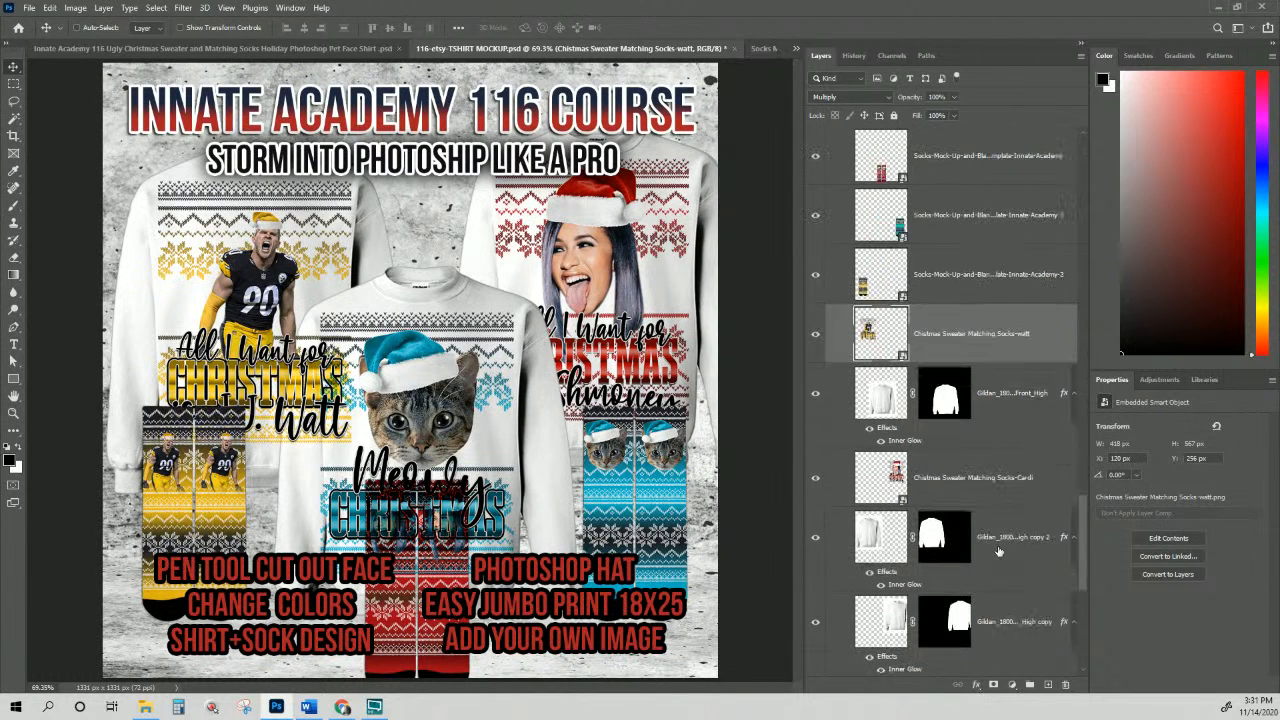
pyautogui.moveTo(1004, 280); pyautogui.dragTo(992, 453)
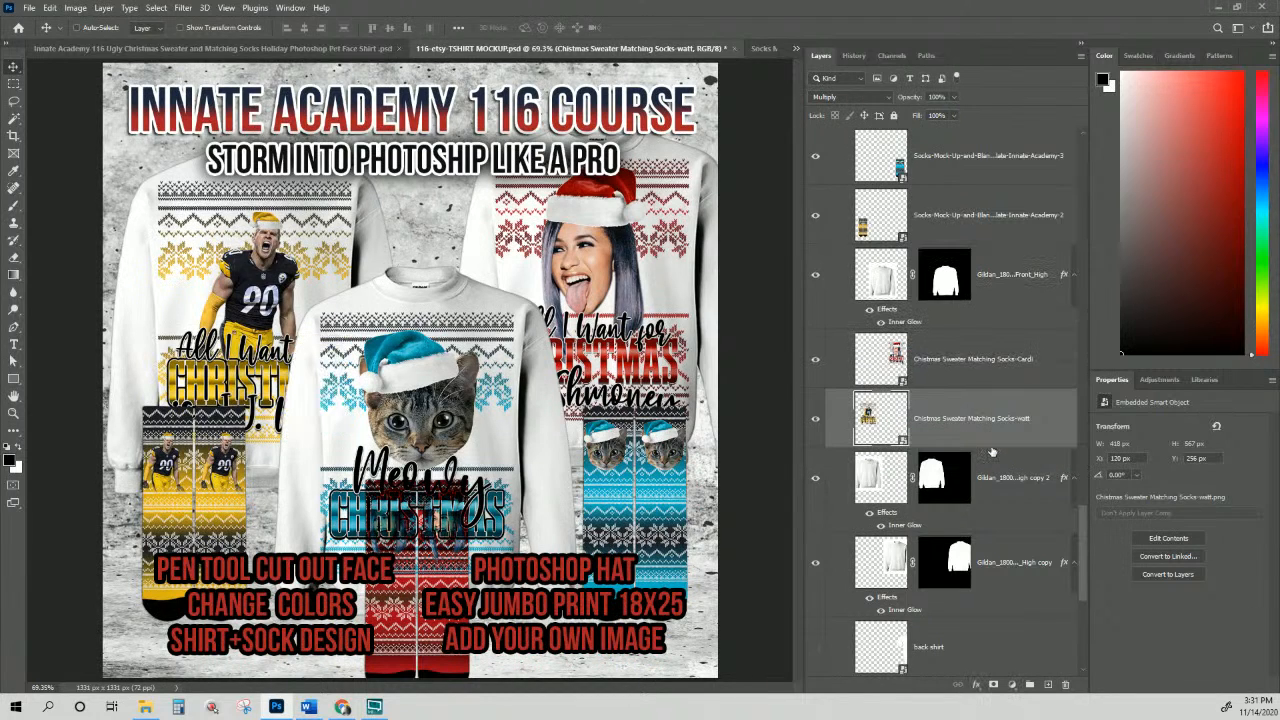
pyautogui.rightClick(205, 479)
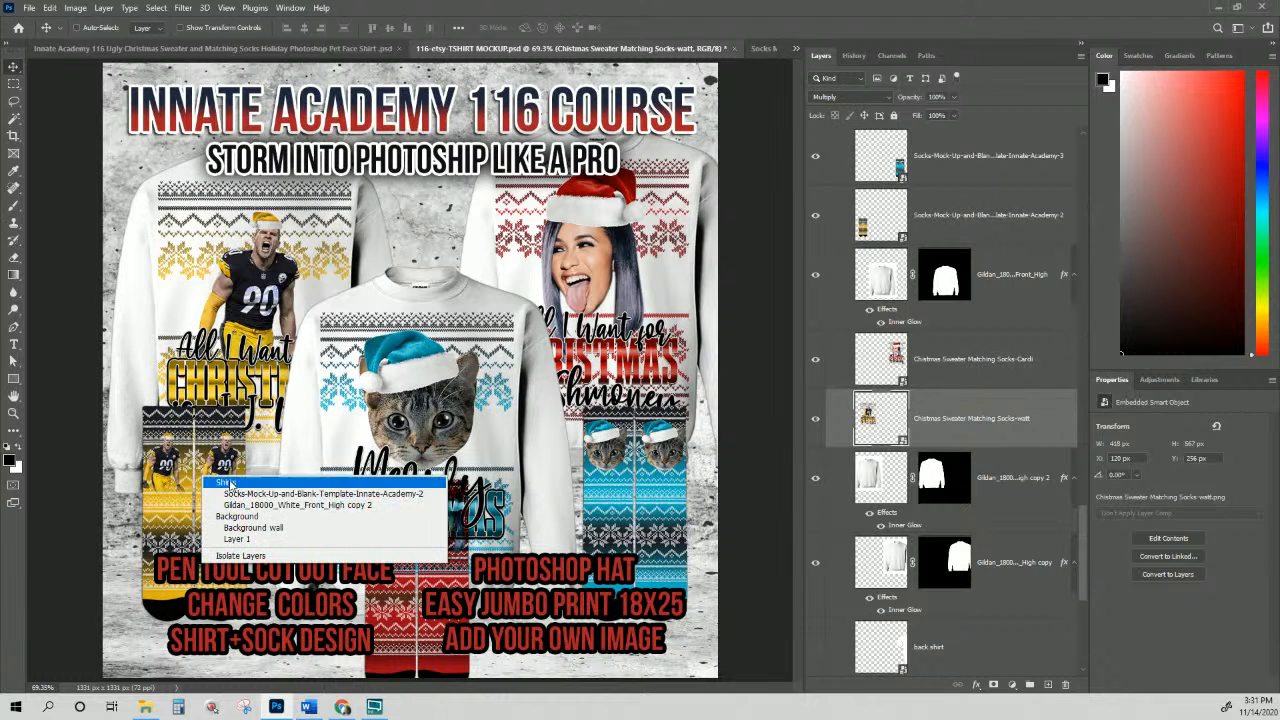
pyautogui.click(229, 494)
pyautogui.moveTo(229, 490); pyautogui.dragTo(210, 520)
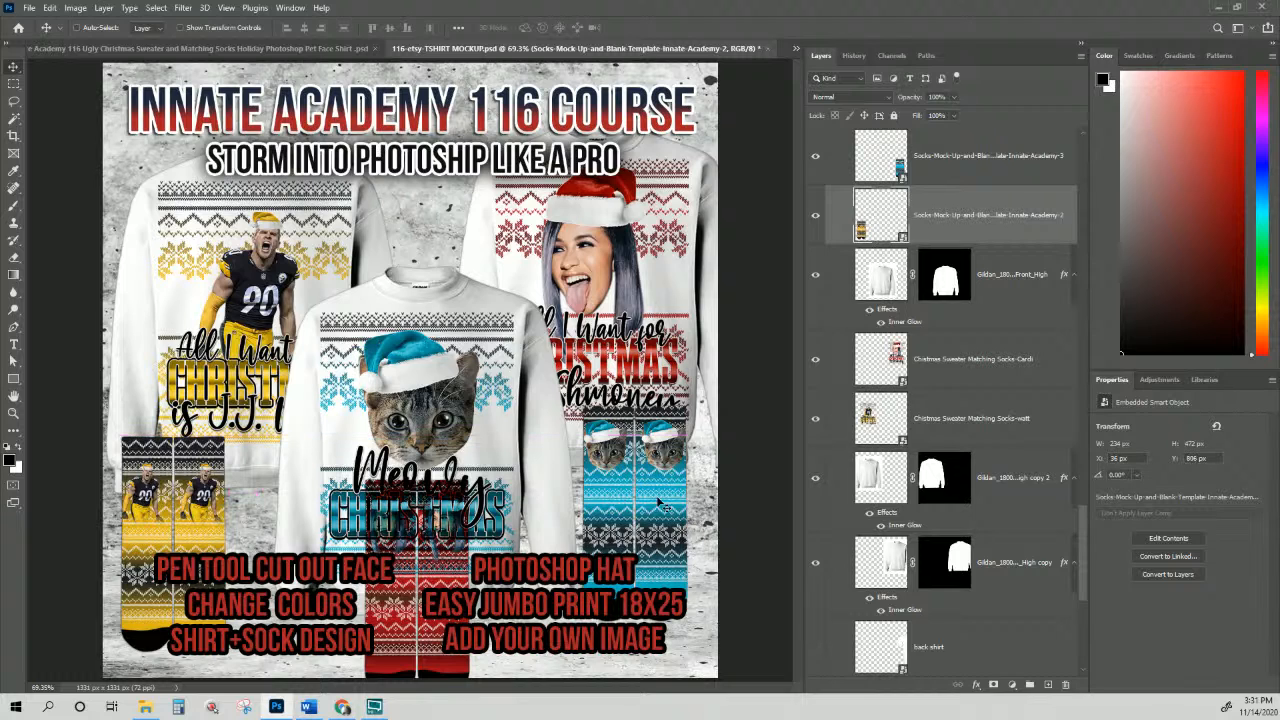
# Step: Move the blue cat socks to the centre and the red socks to the right
pyautogui.rightClick(658, 490)
pyautogui.click(700, 505)
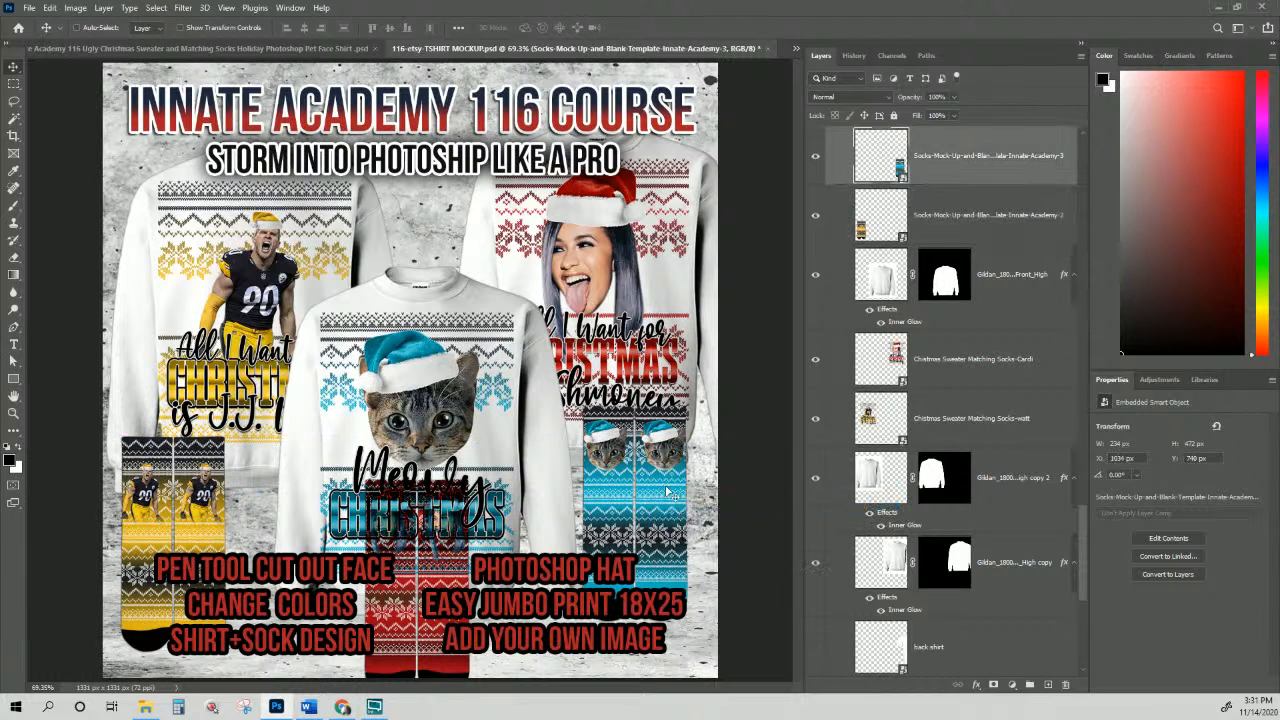
pyautogui.moveTo(680, 505)
pyautogui.mouseDown()
pyautogui.moveTo(465, 546)
pyautogui.moveTo(664, 505)
pyautogui.moveTo(673, 521)
pyautogui.mouseUp()
pyautogui.rightClick(436, 634)
pyautogui.click(466, 576)
# Step: Select the Cardi and Watt sweater design layers together
pyautogui.click(944, 420)
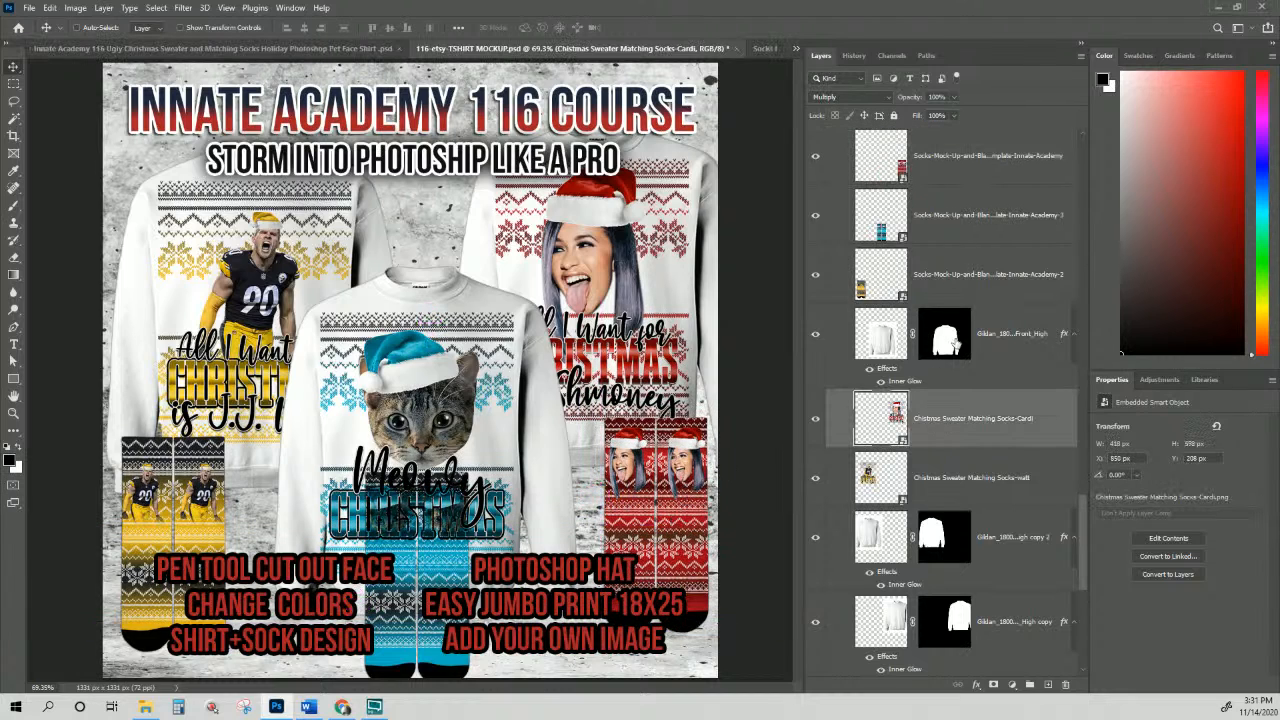
pyautogui.scroll(2, 955, 343)
pyautogui.keyDown('ctrl'); pyautogui.click(954, 218); pyautogui.keyUp('ctrl')
# Step: Scale the Cardi and Watt designs to 93.75% and shift them right
pyautogui.scroll(-3, 953, 392)
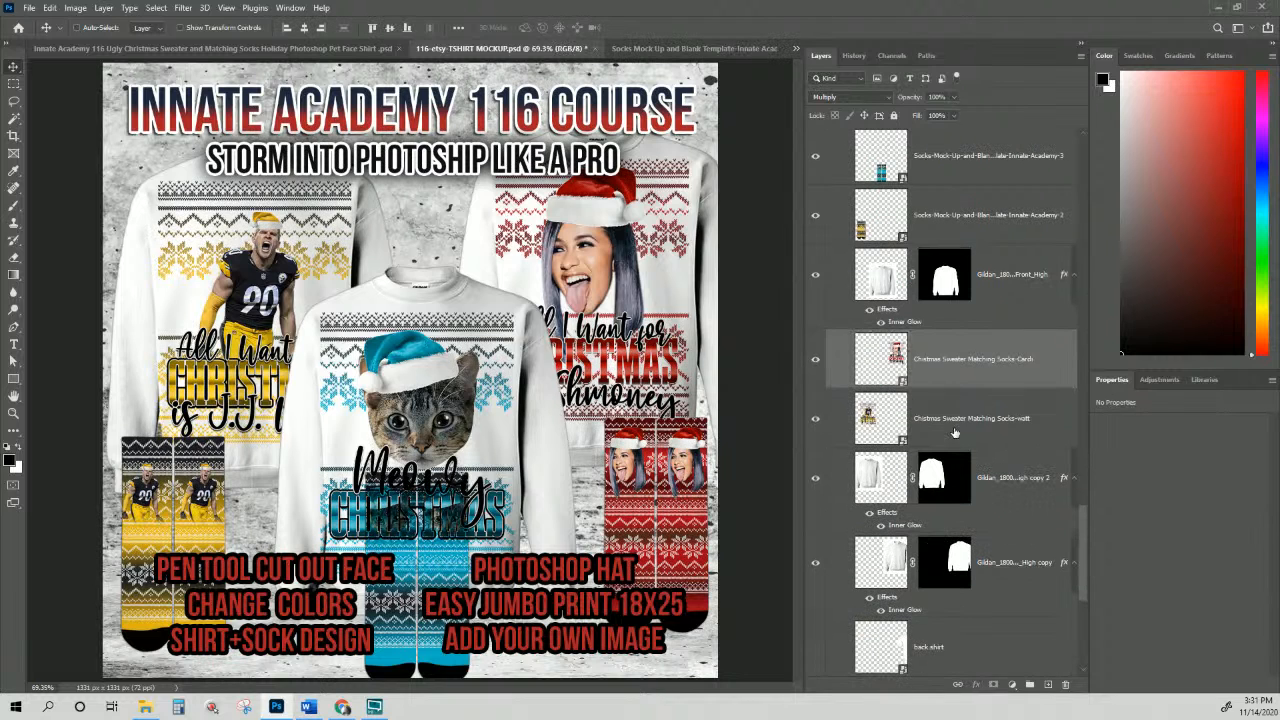
pyautogui.keyDown('ctrl'); pyautogui.click(955, 432); pyautogui.keyUp('ctrl')
pyautogui.hotkey('ctrl', 't')
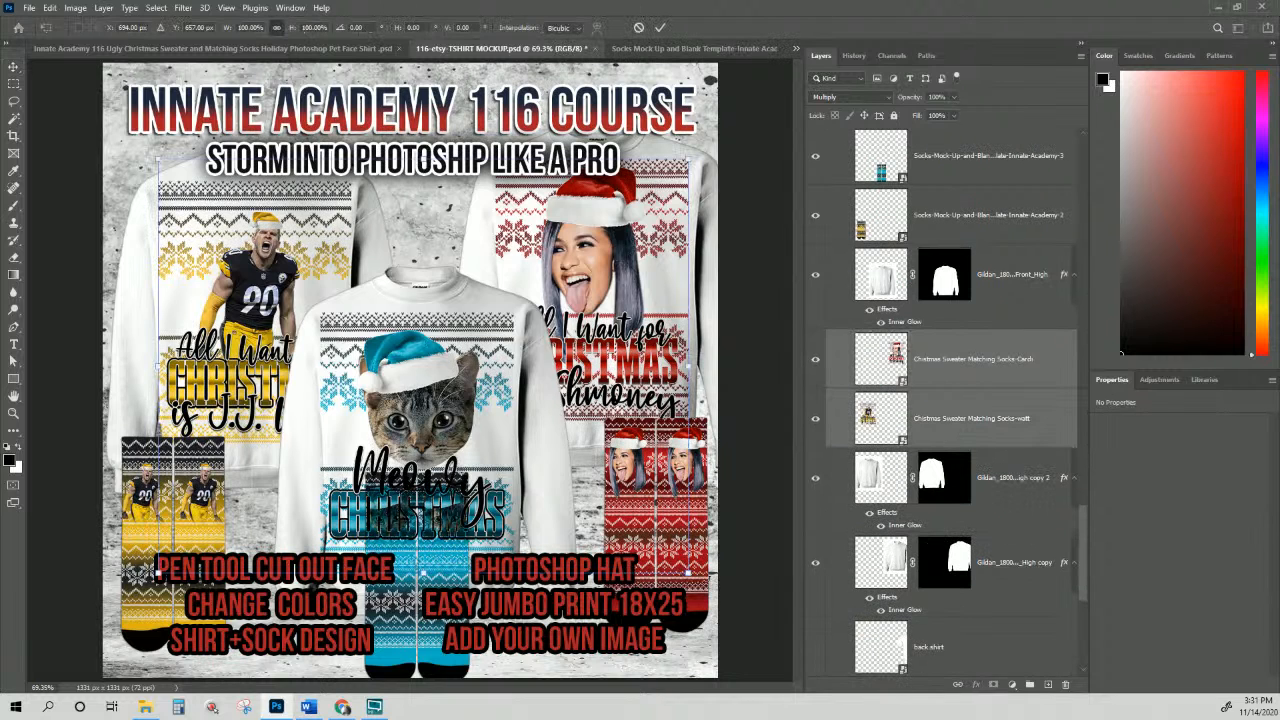
pyautogui.moveTo(688, 574); pyautogui.dragTo(657, 548)
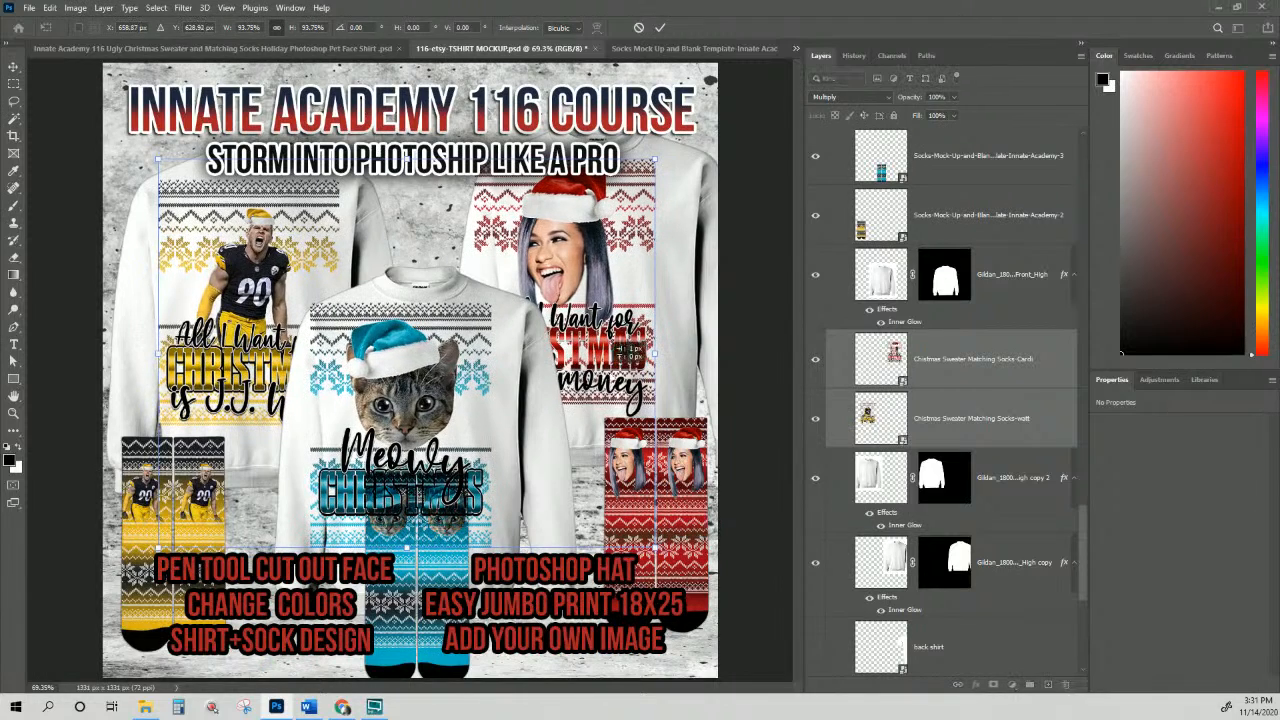
pyautogui.moveTo(611, 352); pyautogui.dragTo(638, 350)
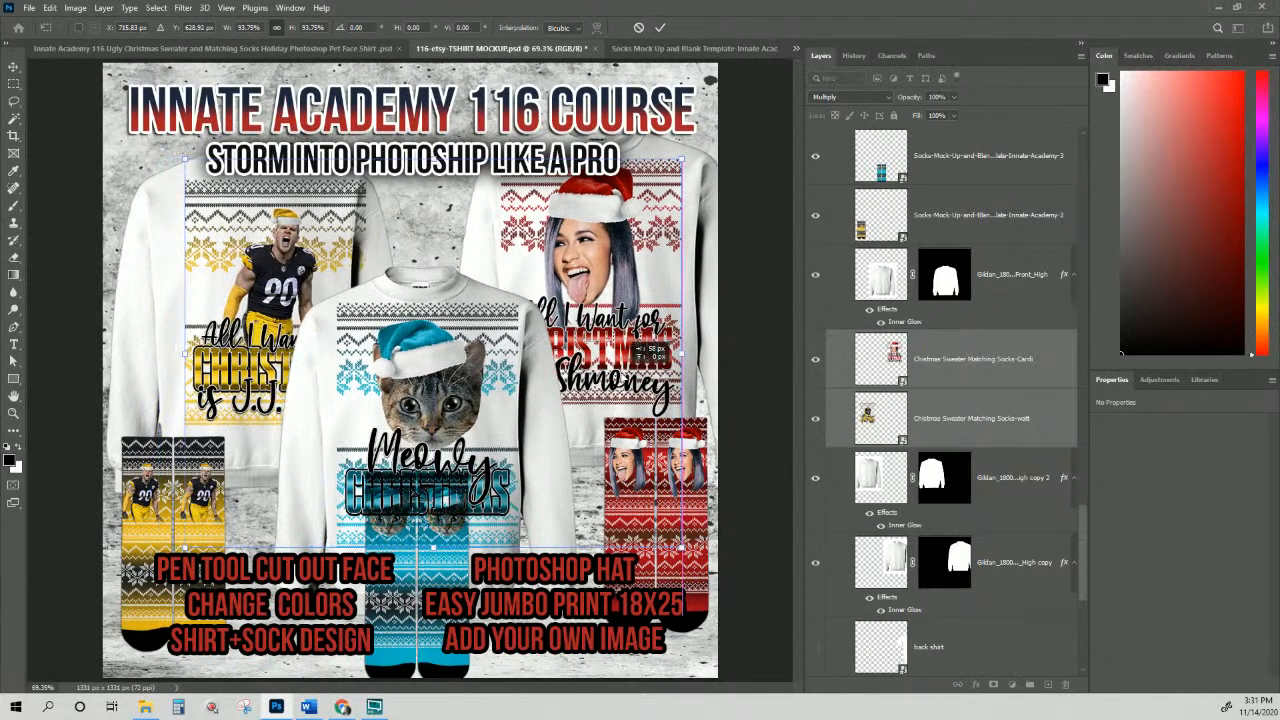
pyautogui.moveTo(638, 352); pyautogui.dragTo(638, 352)
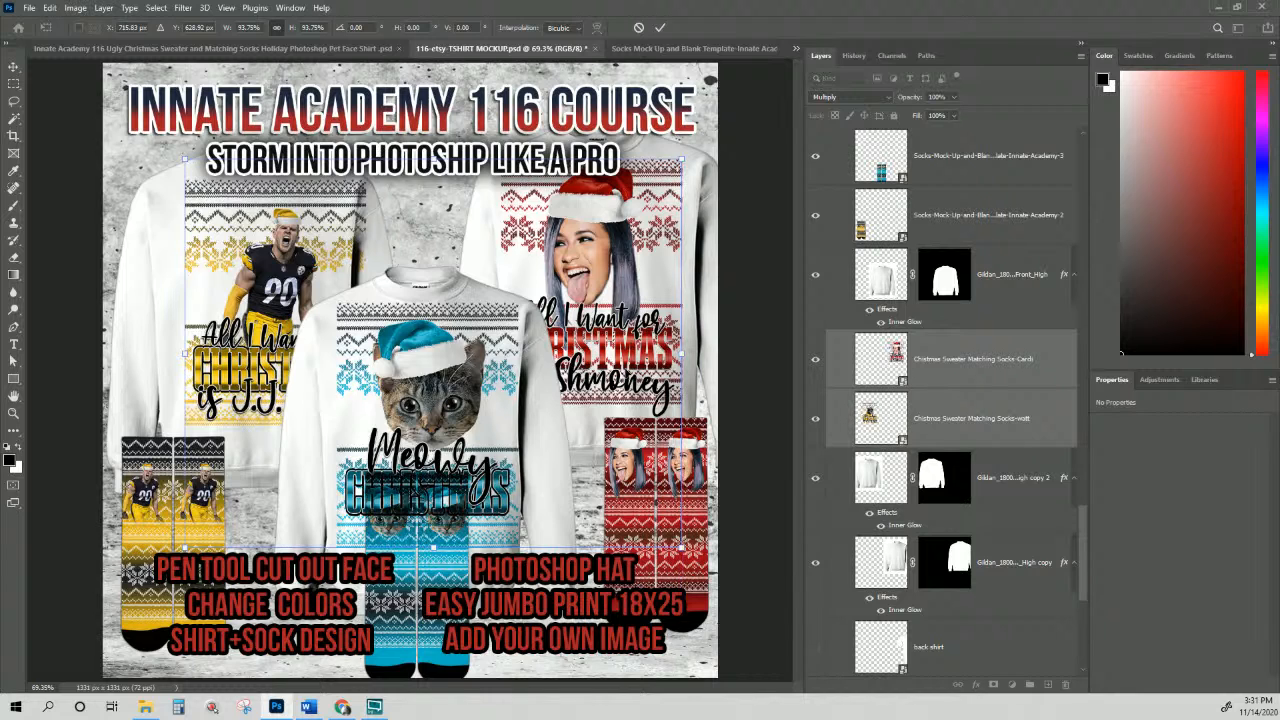
pyautogui.press('Return')
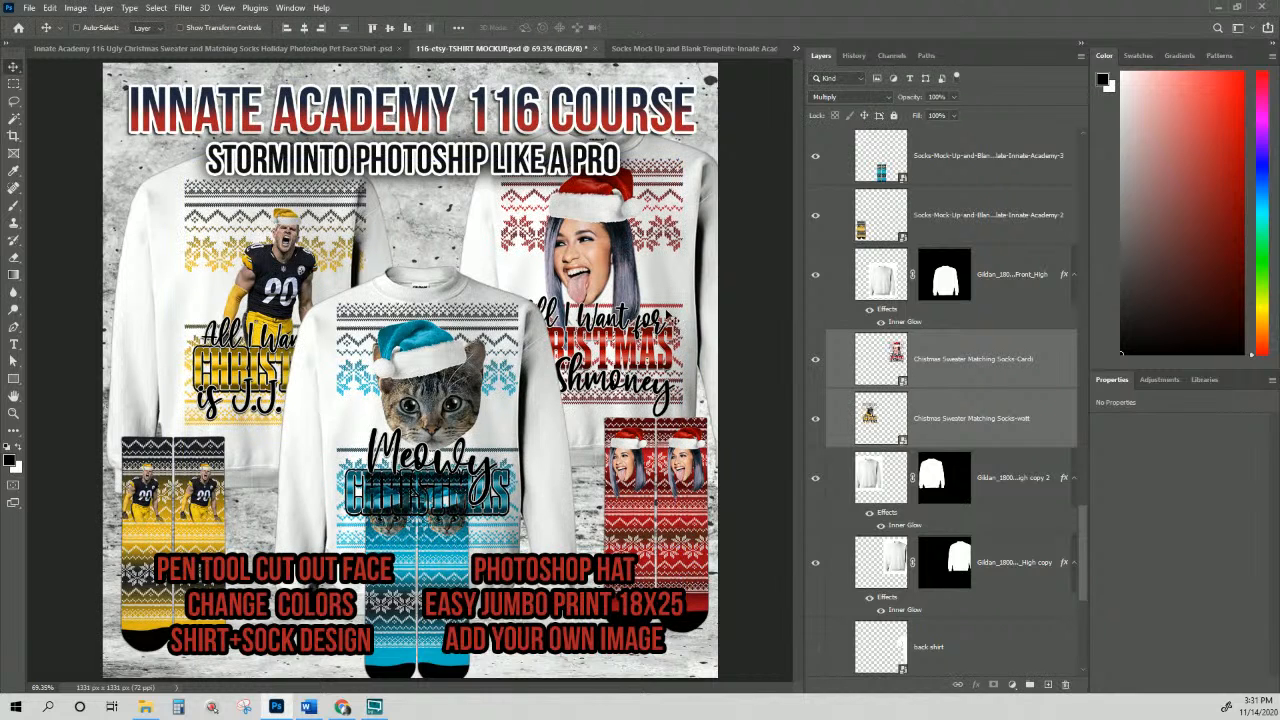
# Step: Move the Watt design alone left and up onto the left sweater
pyautogui.click(953, 363)
pyautogui.click(960, 438)
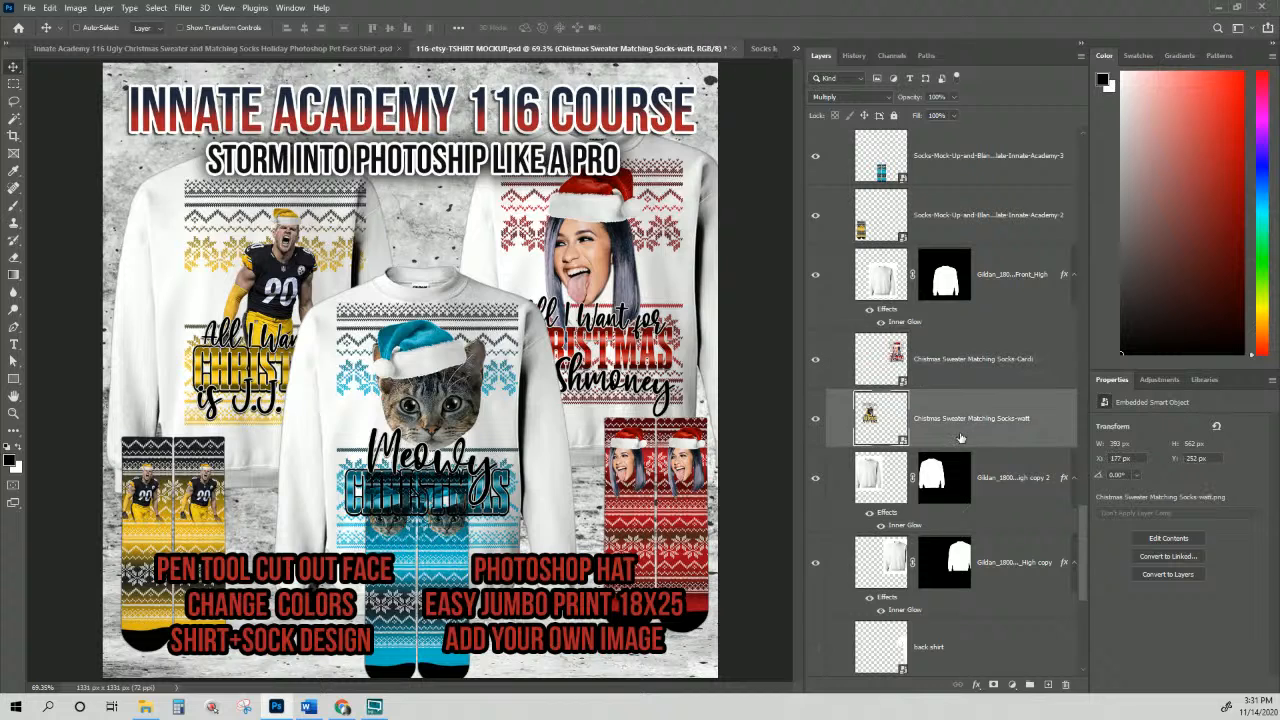
pyautogui.moveTo(290, 328); pyautogui.dragTo(280, 298)
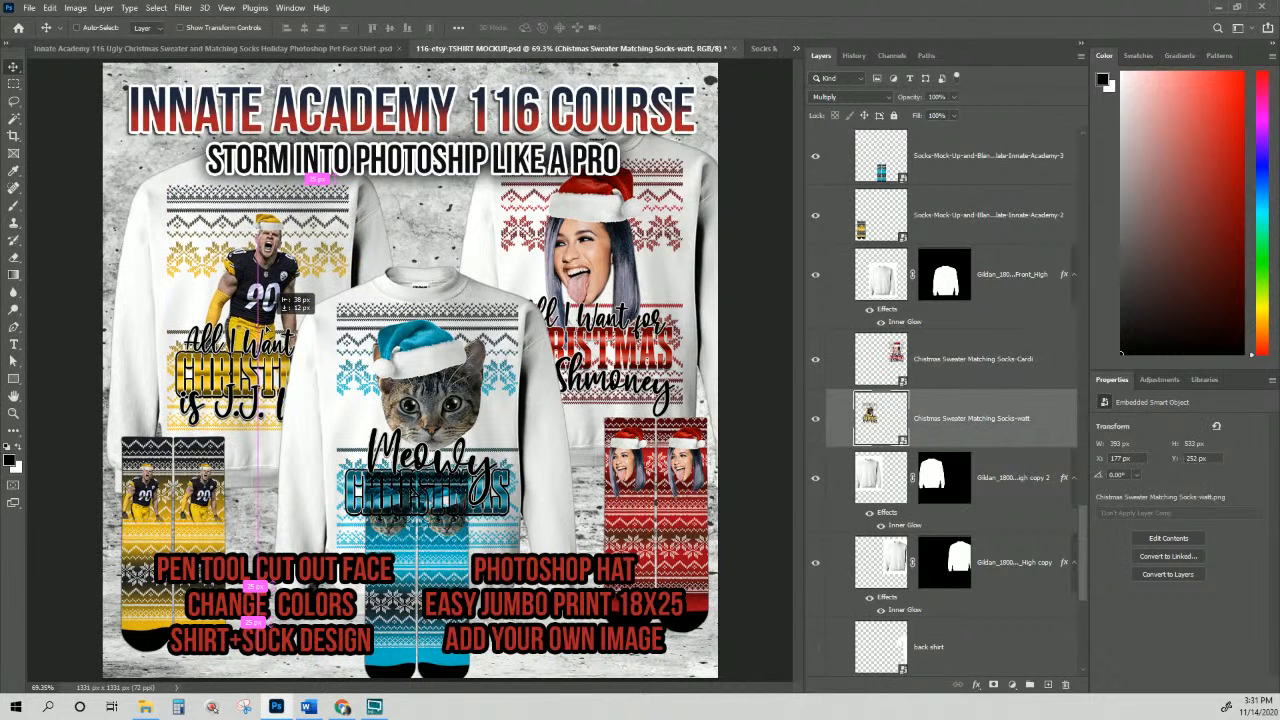
pyautogui.moveTo(280, 298); pyautogui.dragTo(280, 298)
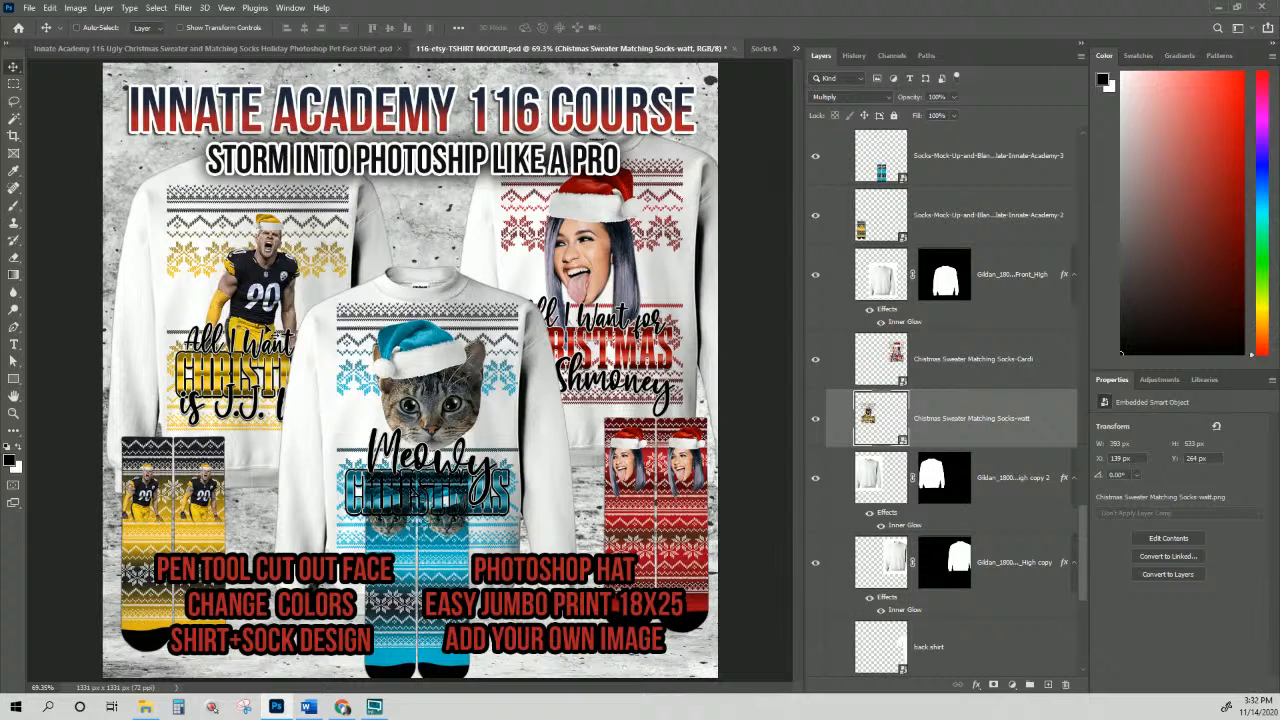
pyautogui.rightClick(434, 394)
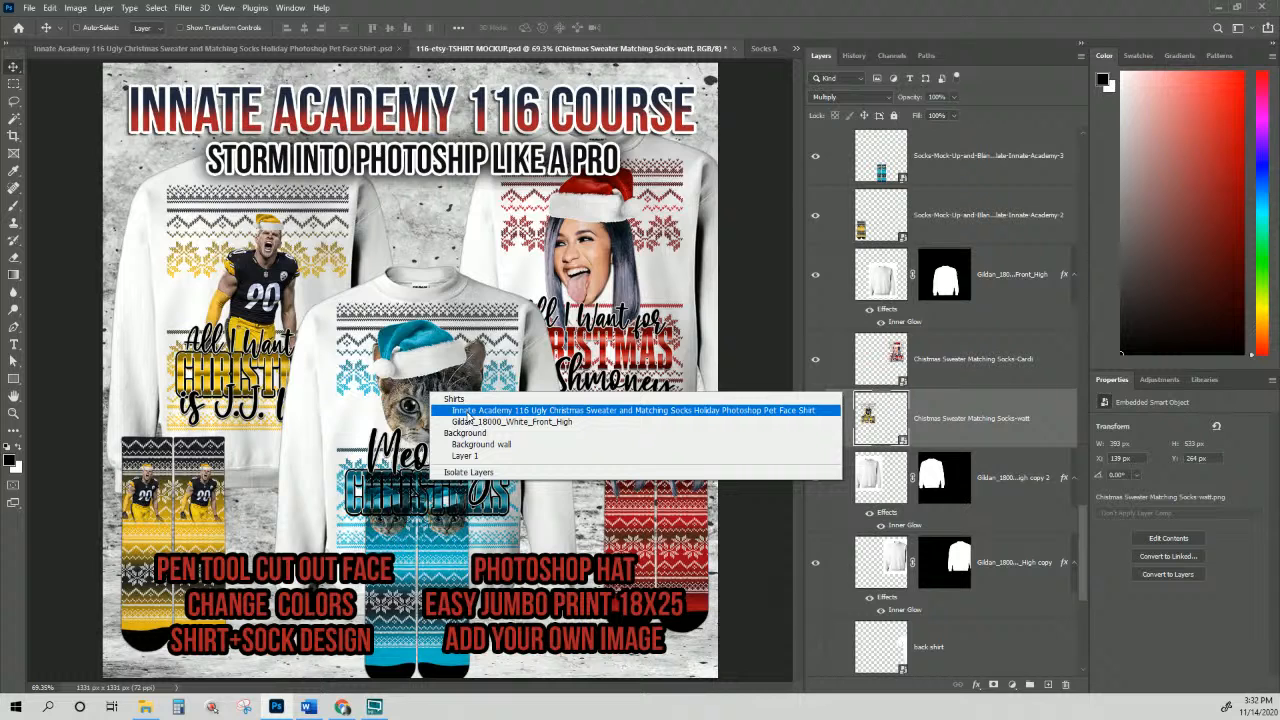
# Step: Raise the Socks-Mock-Up Academy-3 layer above the Innate Academy 116 Pet Face Shirt layer
pyautogui.click(466, 413)
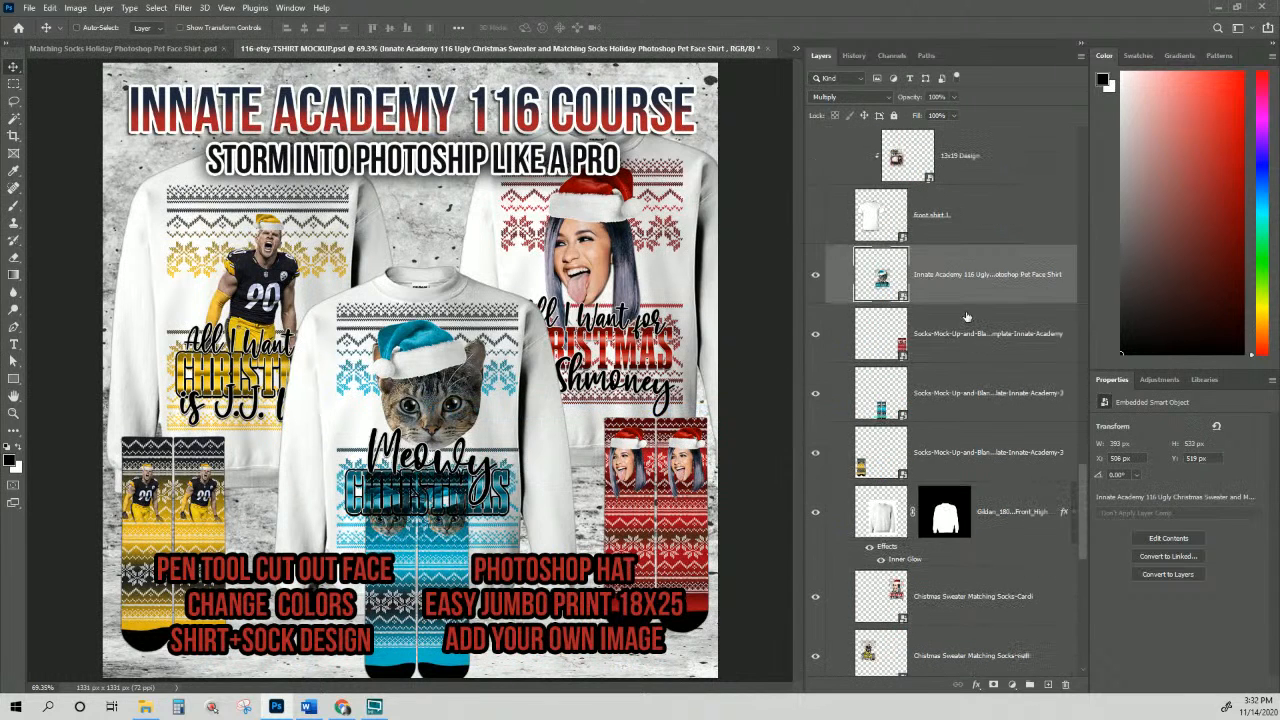
pyautogui.scroll(-1, 966, 318)
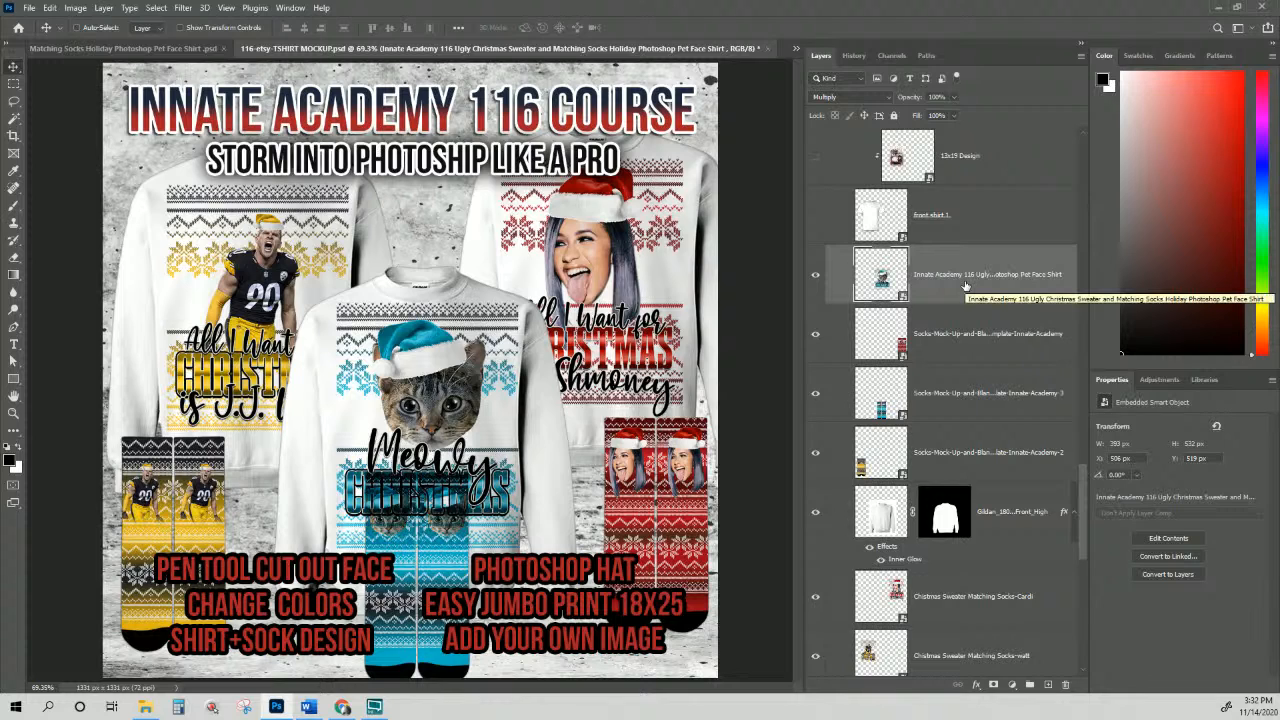
pyautogui.scroll(-1, 966, 287)
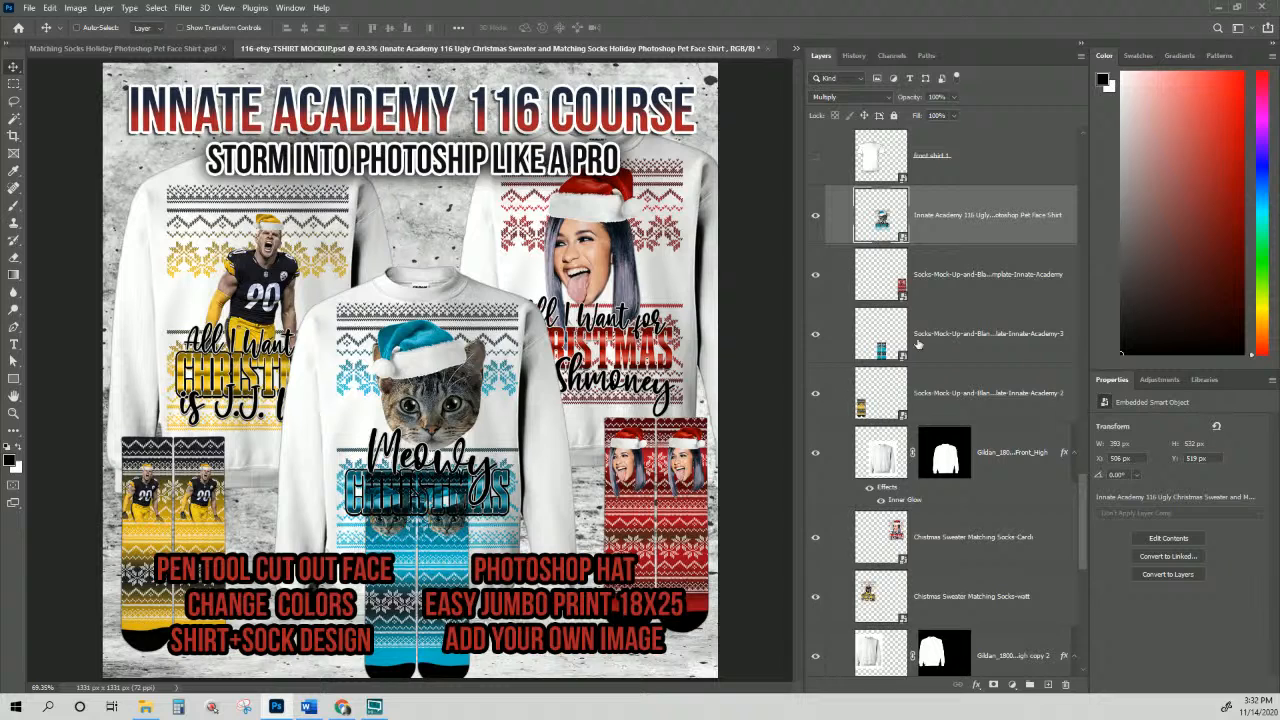
pyautogui.click(958, 343)
pyautogui.moveTo(958, 343); pyautogui.dragTo(948, 194)
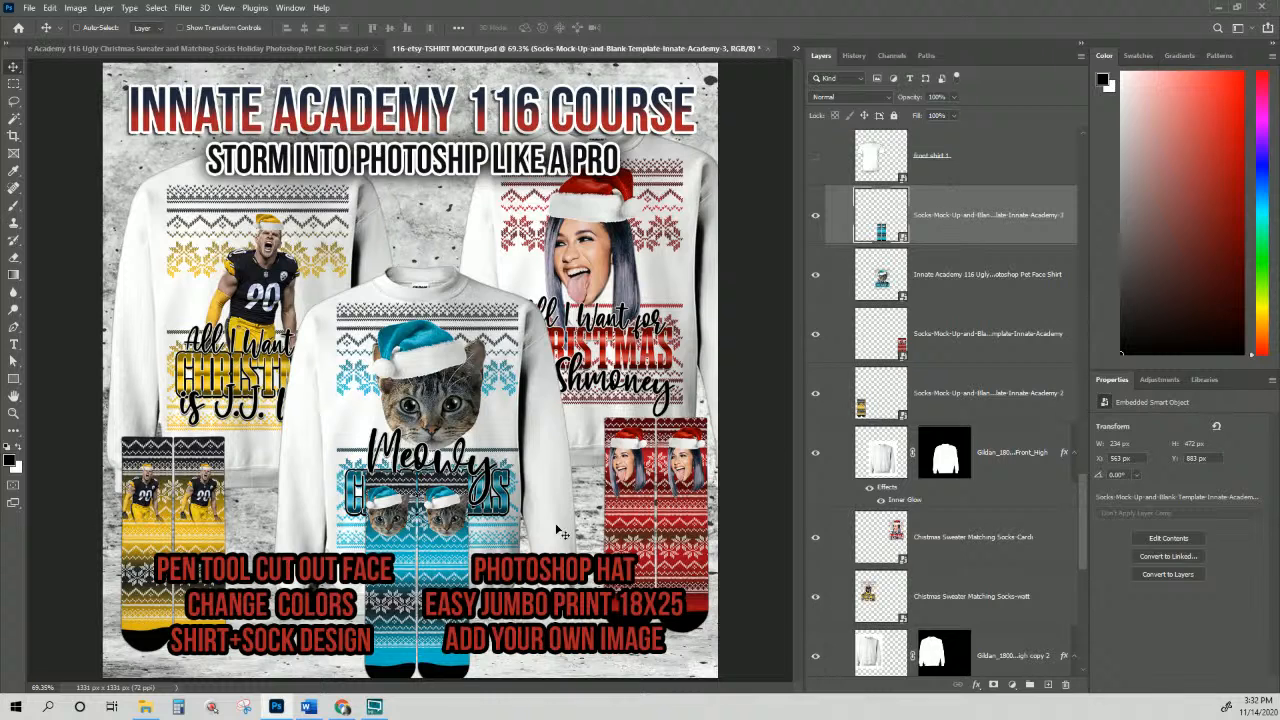
# Step: Select the cat design and Cardi design layers together
pyautogui.rightClick(452, 390)
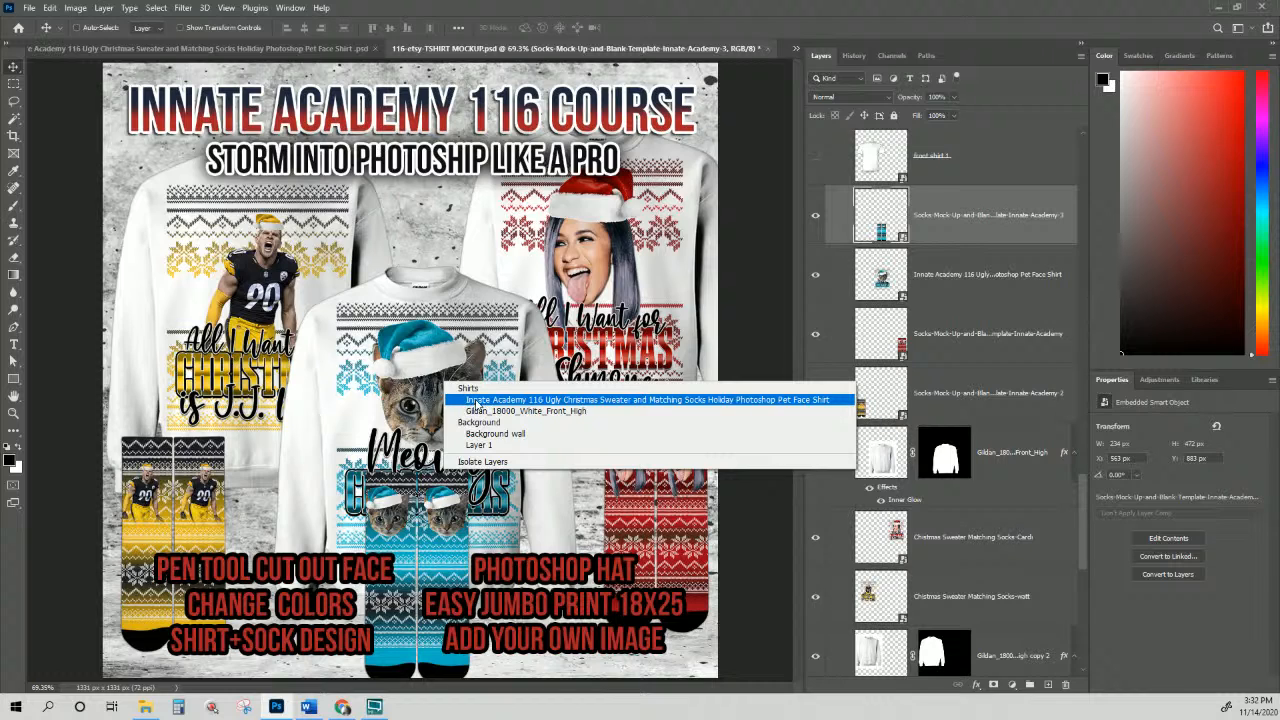
pyautogui.click(477, 400)
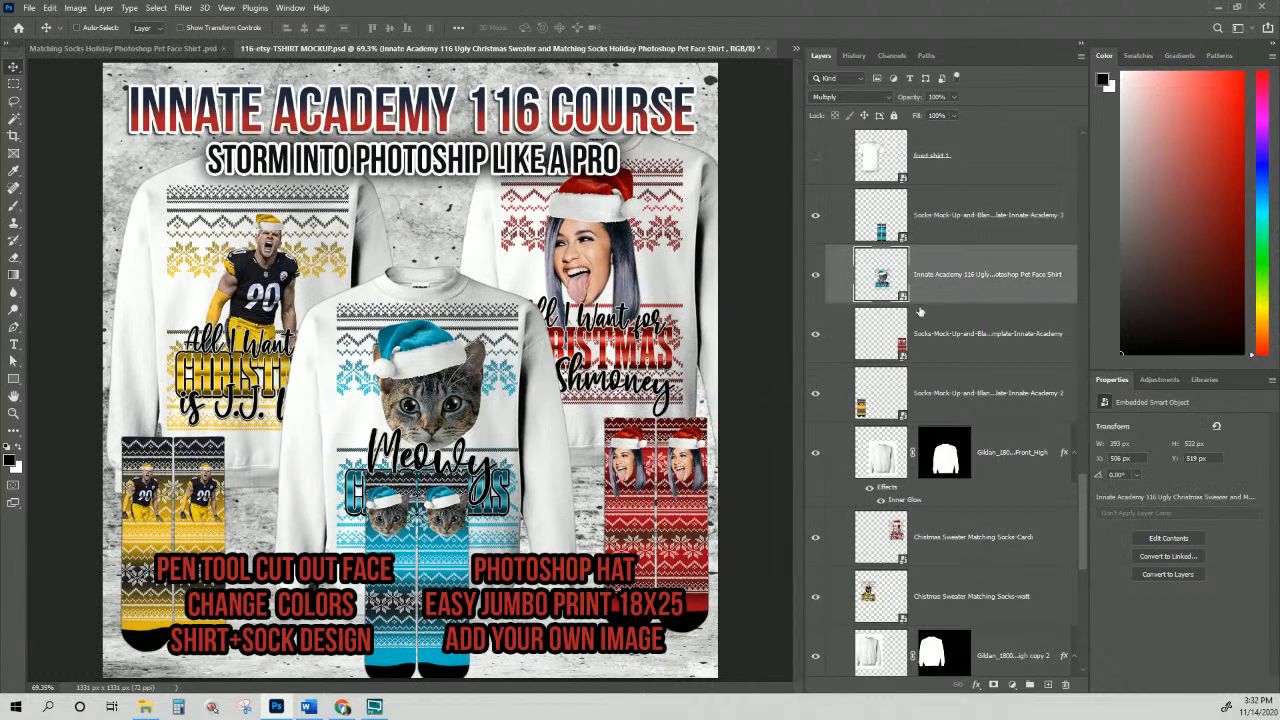
pyautogui.scroll(-1, 981, 440)
pyautogui.keyDown('ctrl'); pyautogui.click(983, 477); pyautogui.keyUp('ctrl')
# Step: Scale the three sweater designs to about 89% and shift them slightly right and down
pyautogui.keyDown('ctrl'); pyautogui.click(995, 538); pyautogui.keyUp('ctrl')
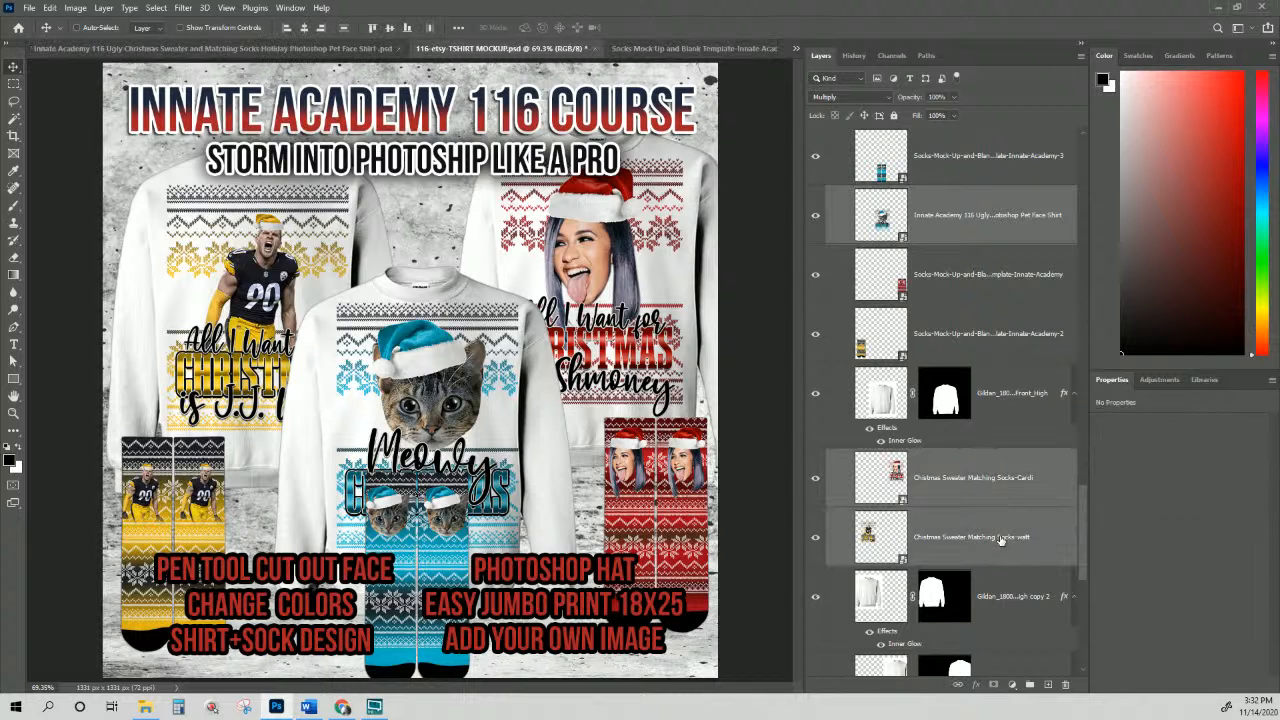
pyautogui.hotkey('ctrl', 't')
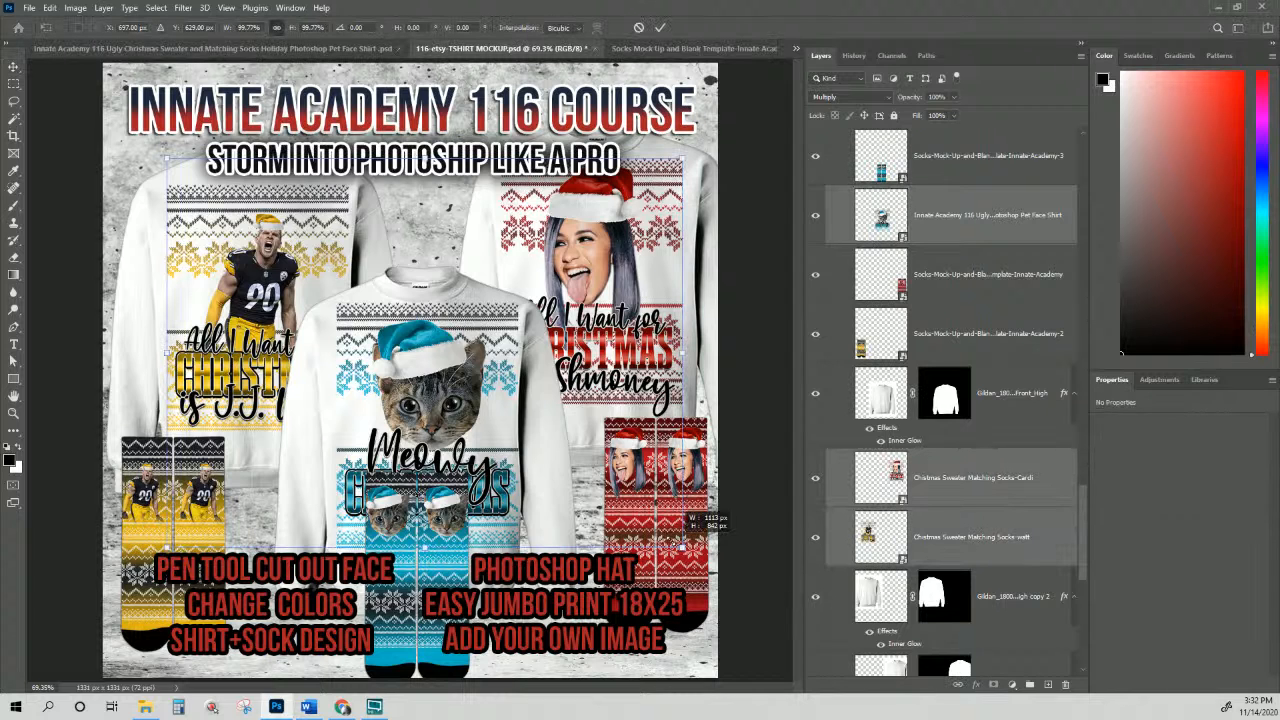
pyautogui.moveTo(684, 545); pyautogui.dragTo(627, 504)
pyautogui.moveTo(593, 277); pyautogui.dragTo(619, 293)
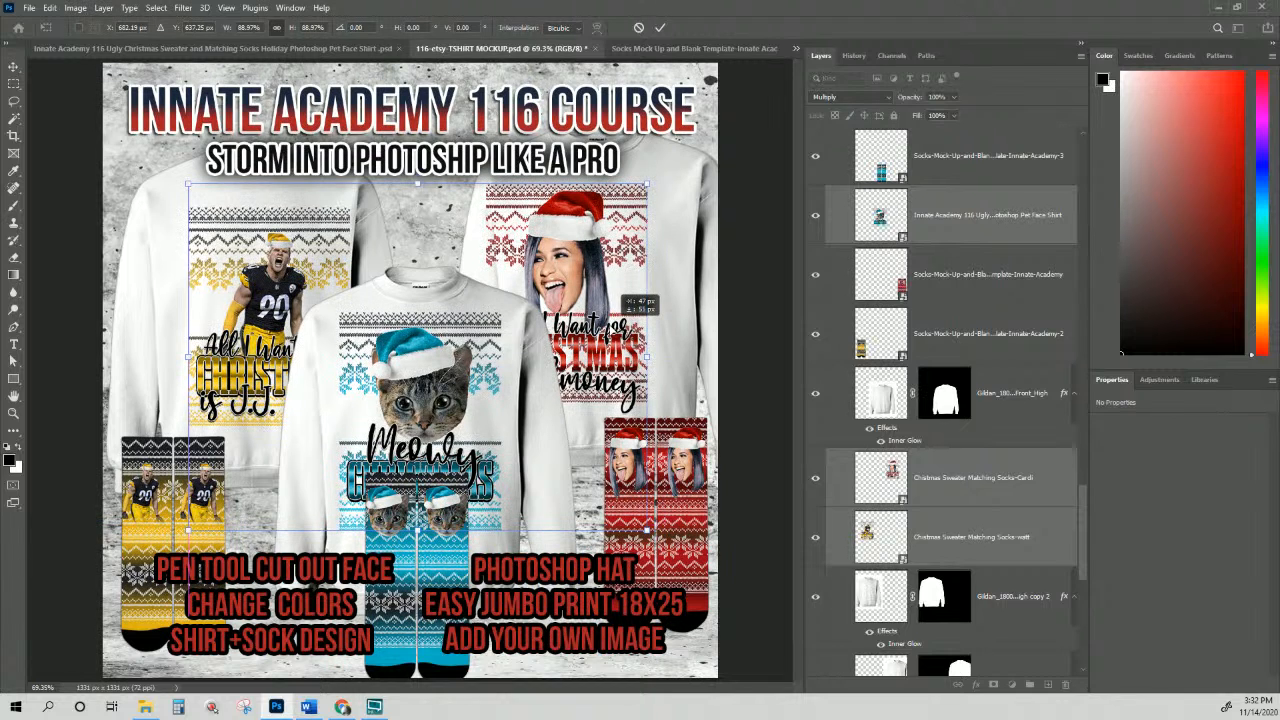
pyautogui.press('Return')
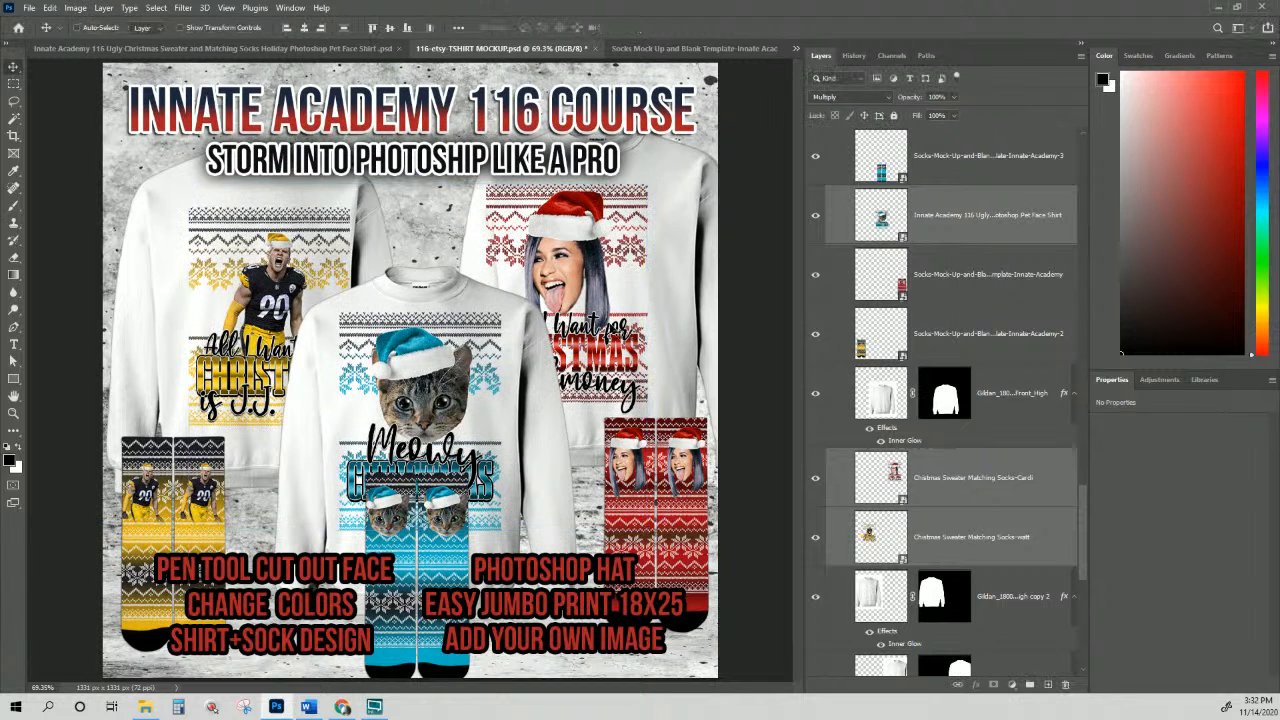
# Step: Slide the Cardi design right onto the right sweater
pyautogui.rightClick(606, 258)
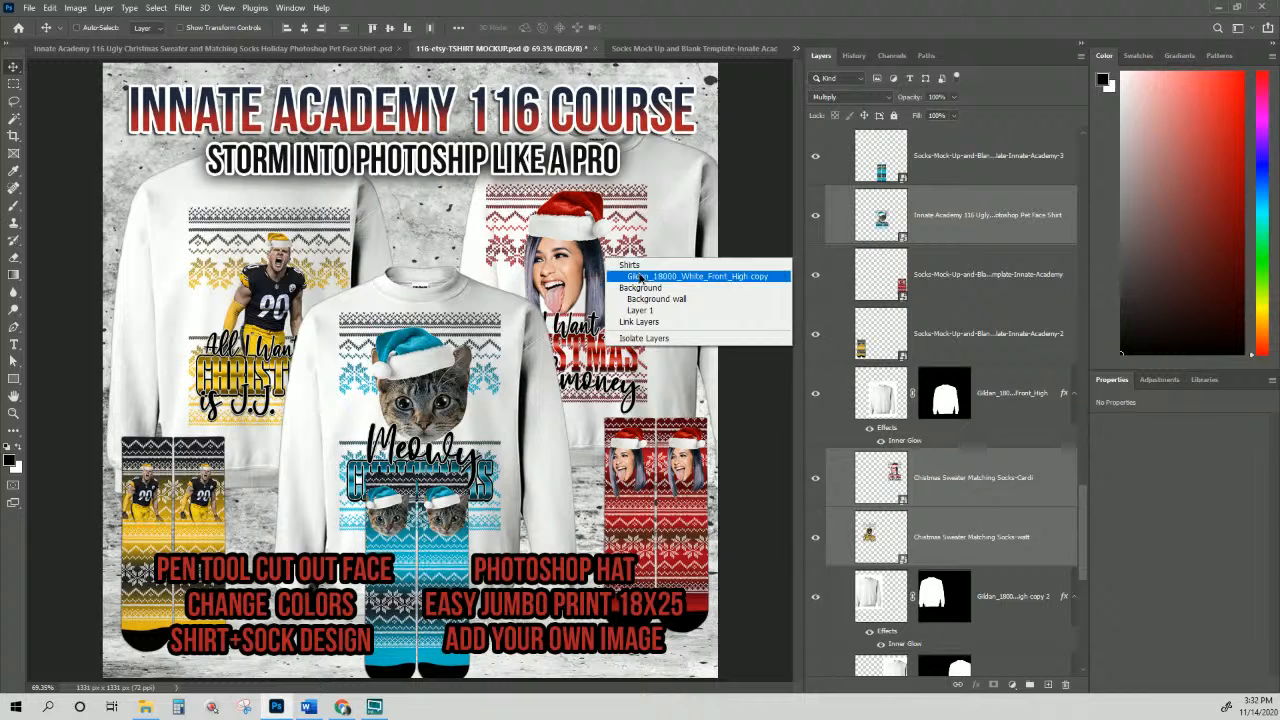
pyautogui.click(640, 276)
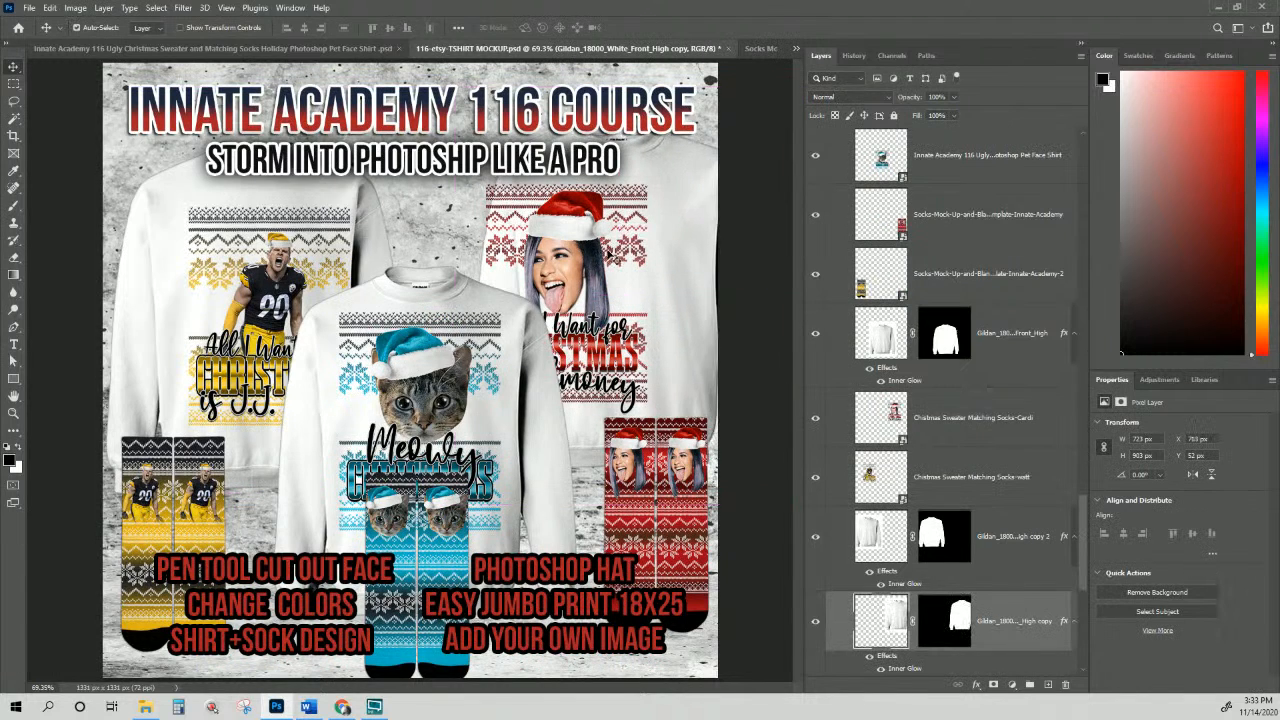
pyautogui.rightClick(574, 259)
pyautogui.click(598, 280)
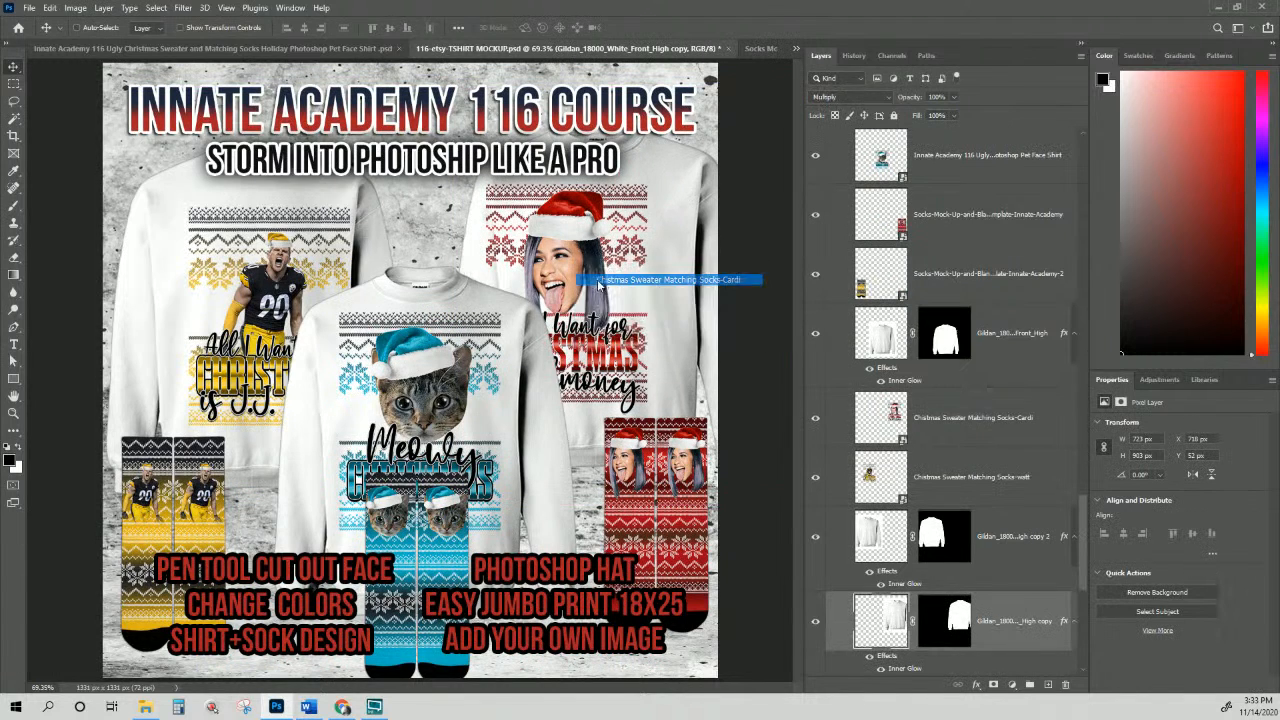
pyautogui.moveTo(571, 264); pyautogui.dragTo(600, 259)
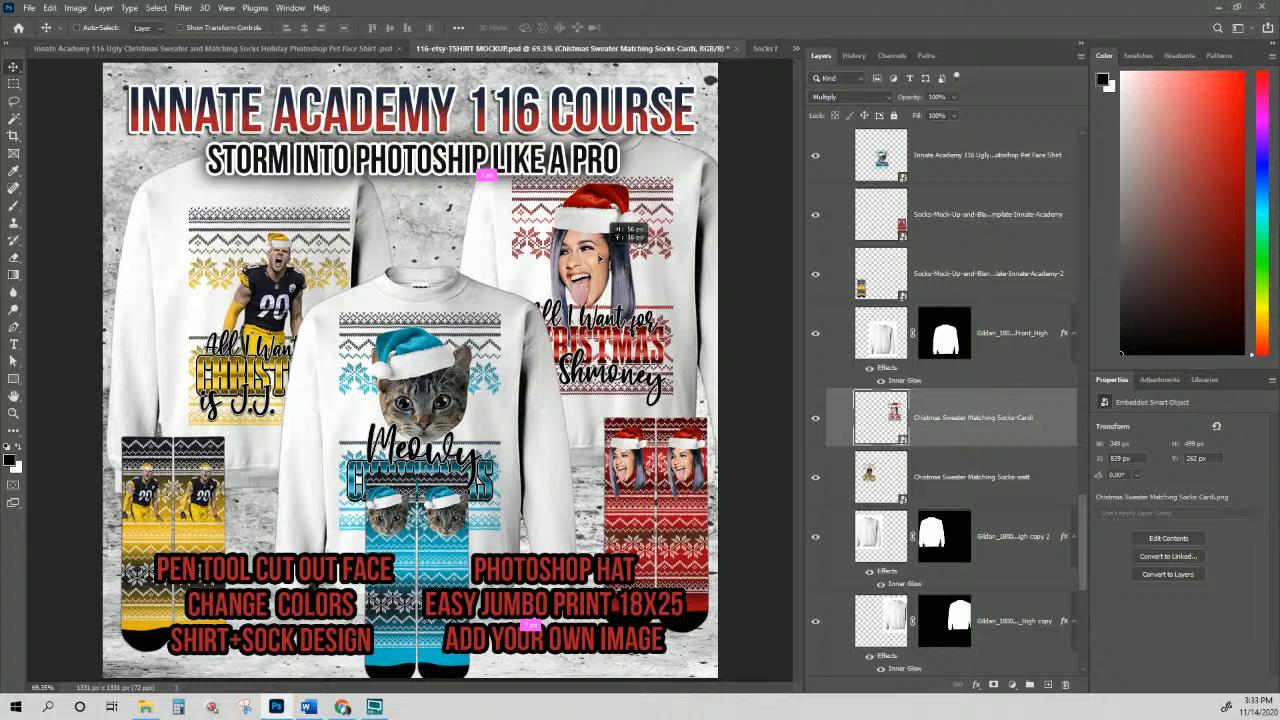
pyautogui.moveTo(600, 259); pyautogui.dragTo(600, 259)
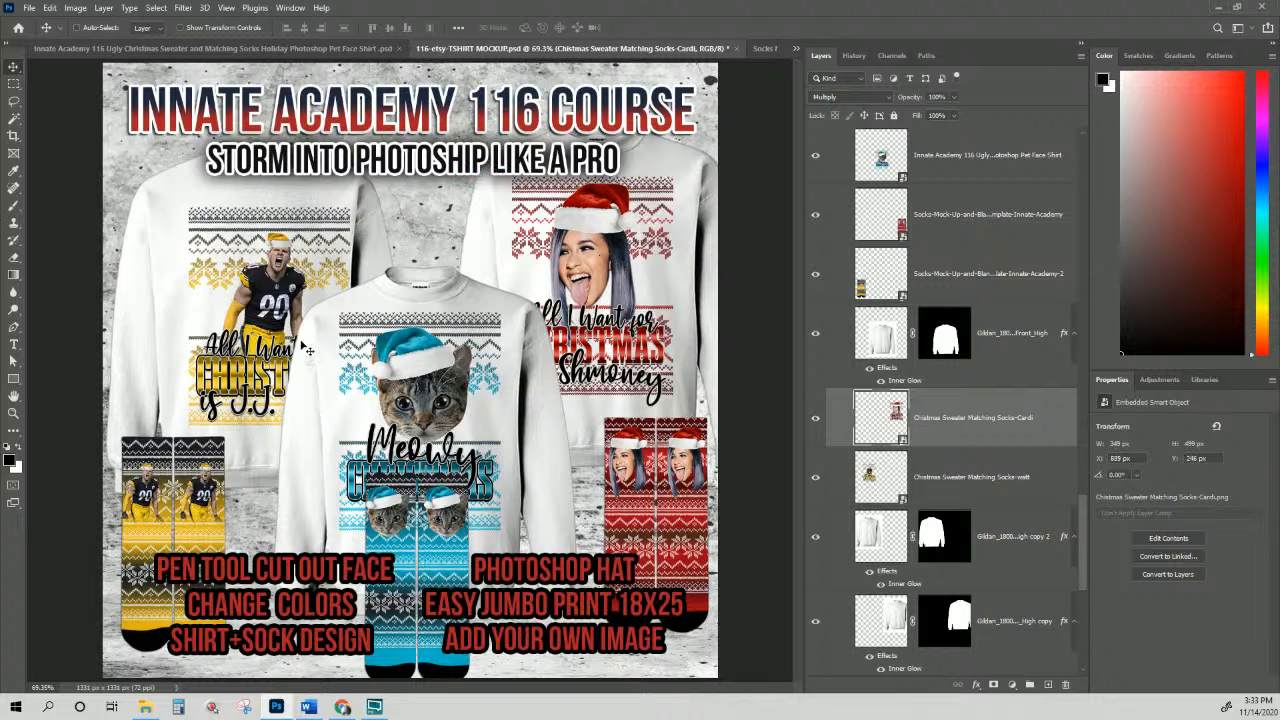
# Step: Nudge the left sweater and move the Watt design up-left onto it
pyautogui.rightClick(266, 361)
pyautogui.click(280, 386)
pyautogui.moveTo(265, 365)
pyautogui.mouseDown()
pyautogui.moveTo(252, 360)
pyautogui.moveTo(264, 345)
pyautogui.mouseUp()
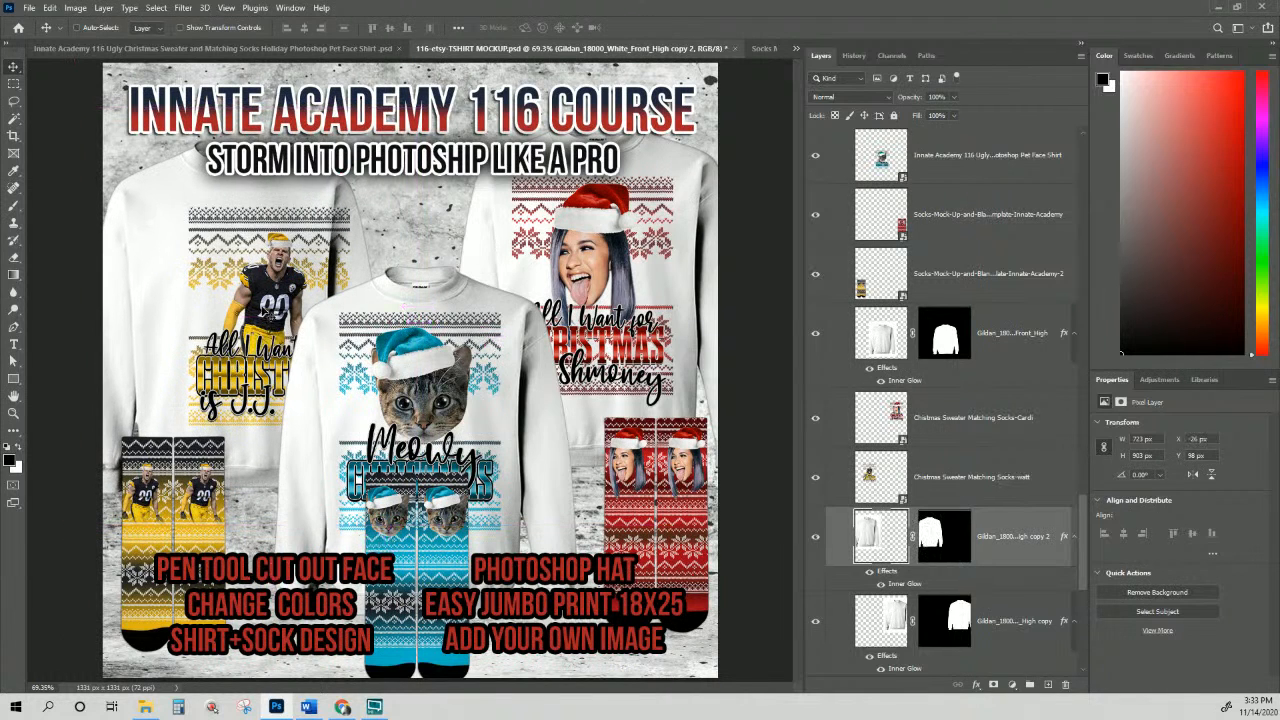
pyautogui.rightClick(262, 310)
pyautogui.click(330, 326)
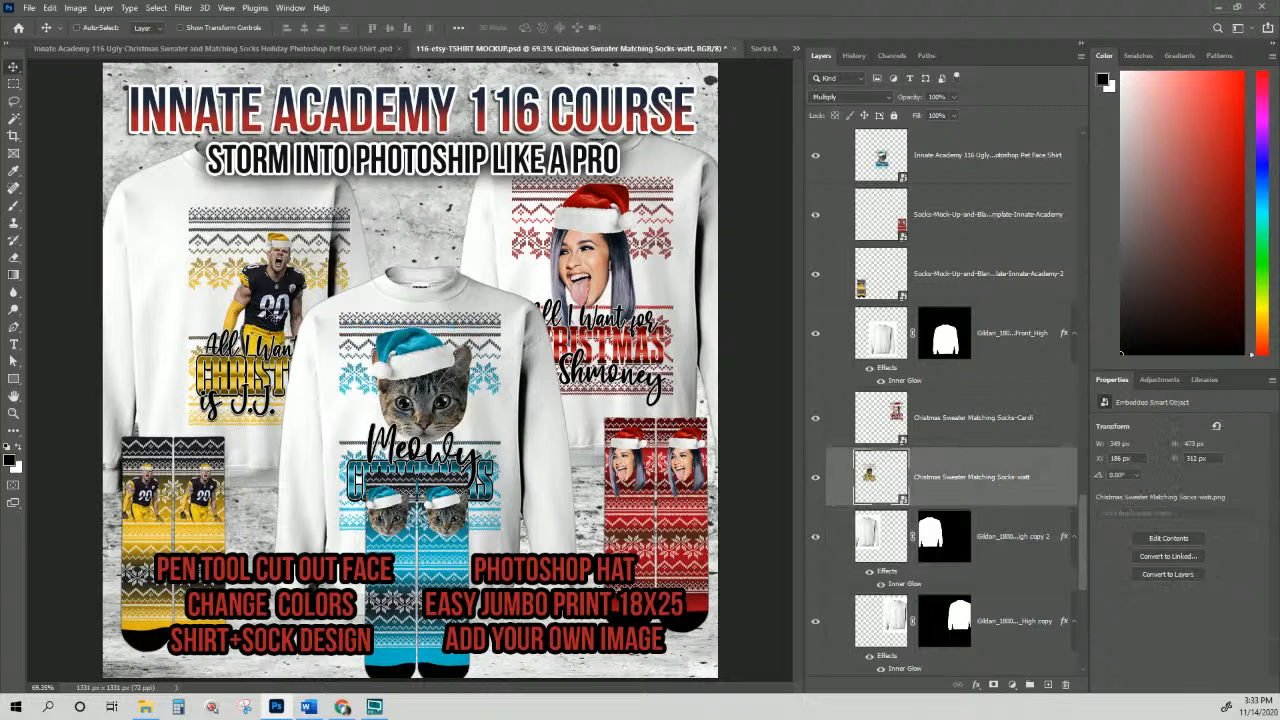
pyautogui.moveTo(266, 310); pyautogui.dragTo(245, 267)
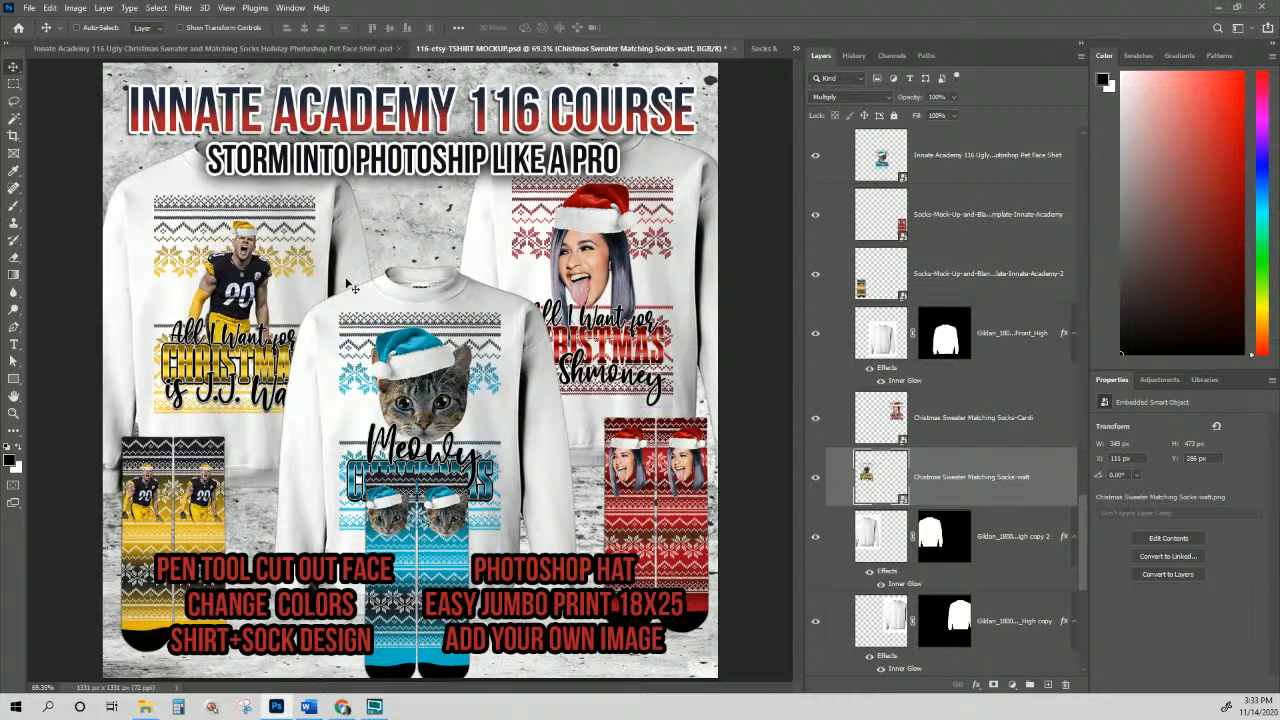
# Step: Align the two outer sweater shirts by their top edges and lower them together
pyautogui.click(1008, 355)
pyautogui.click(1012, 561)
pyautogui.scroll(-2, 1012, 561)
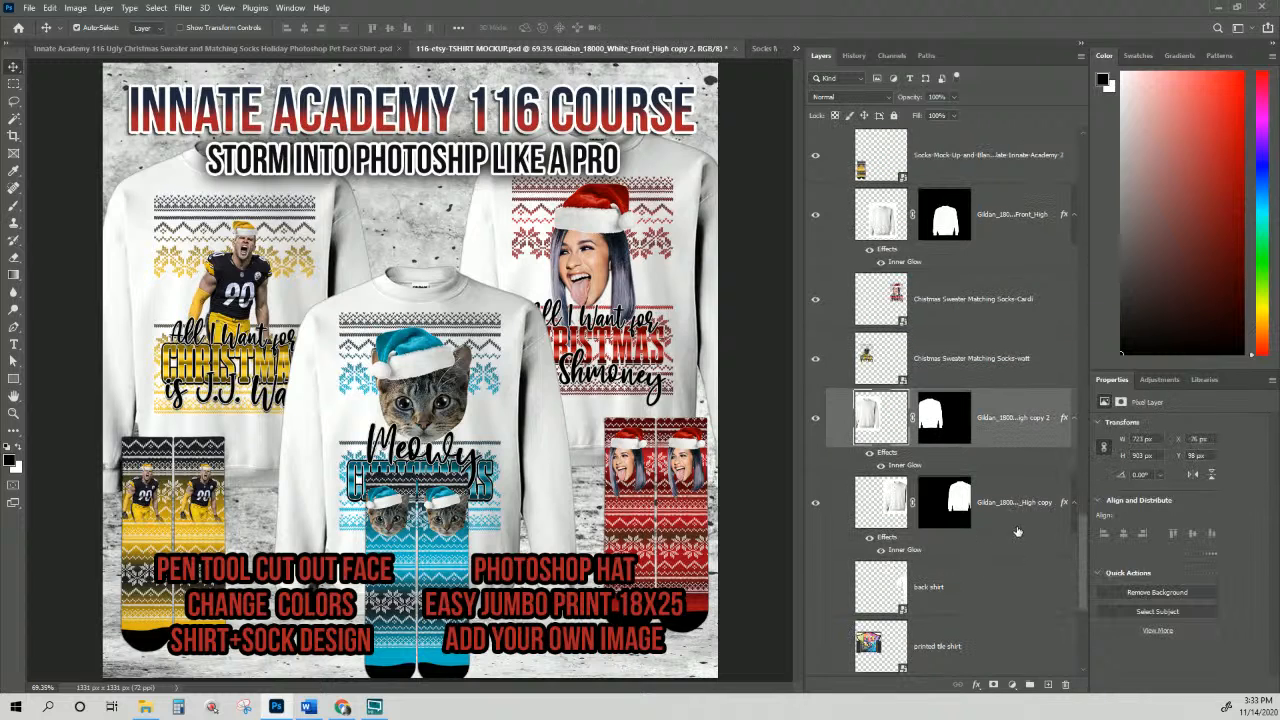
pyautogui.keyDown('shift'); pyautogui.click(1017, 496); pyautogui.keyUp('shift')
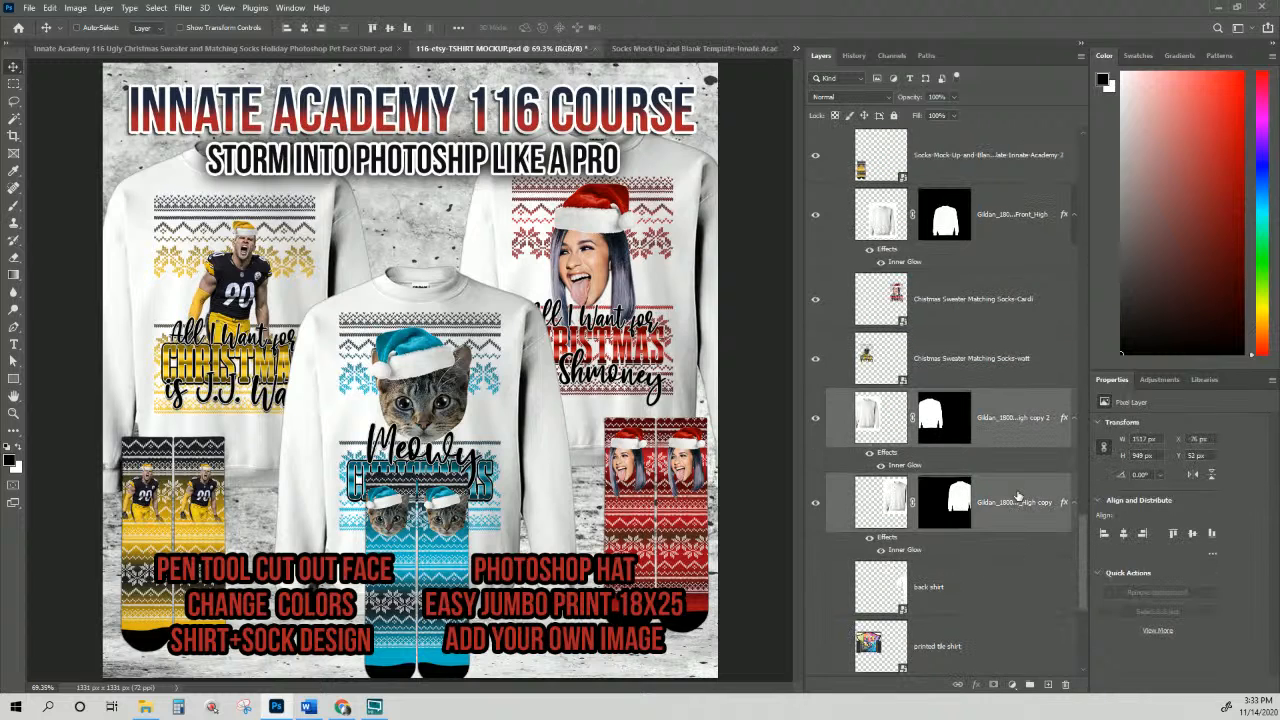
pyautogui.click(372, 28)
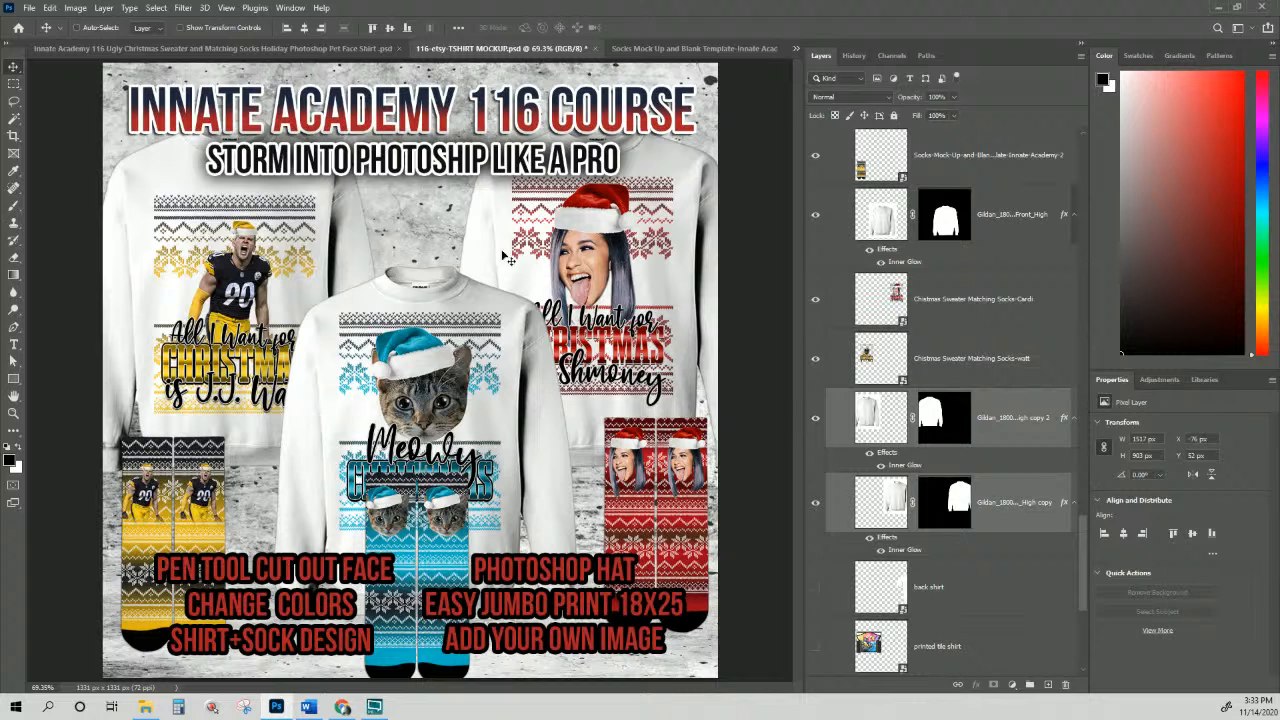
pyautogui.moveTo(630, 258); pyautogui.dragTo(632, 286)
# Step: Align the Watt and Cardi designs by their top edges and lower them together
pyautogui.rightClick(630, 246)
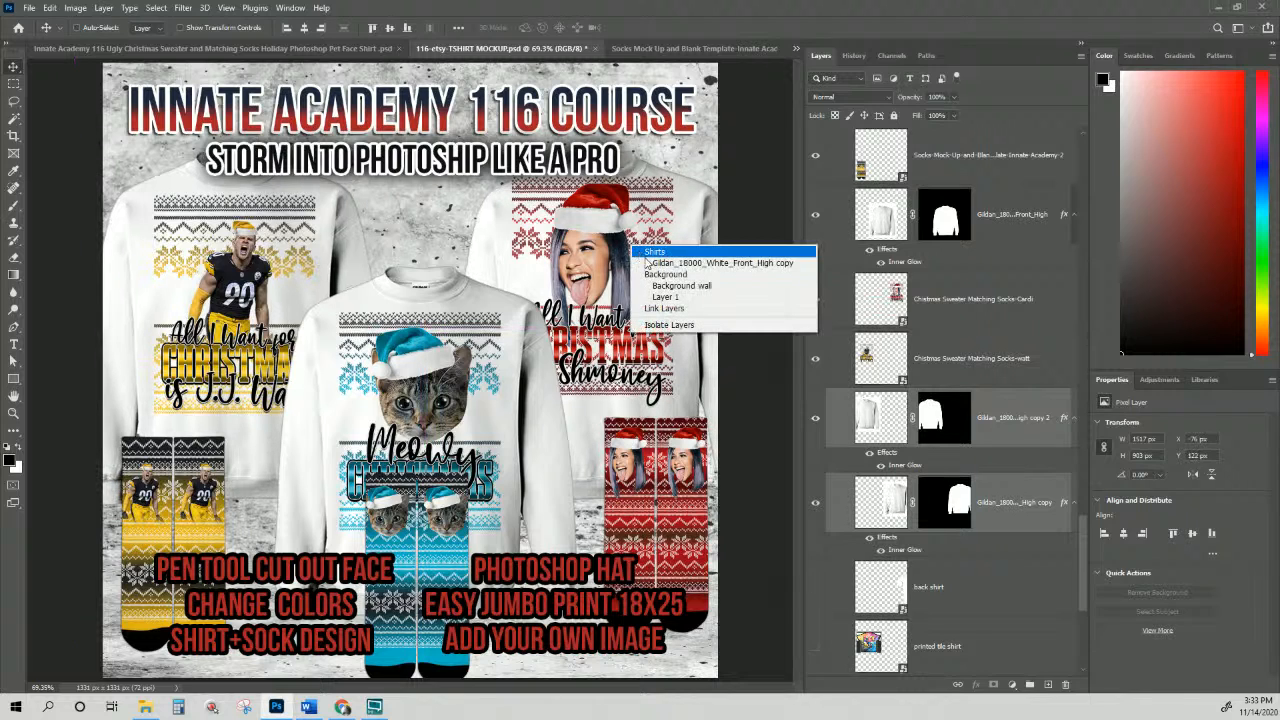
pyautogui.rightClick(605, 220)
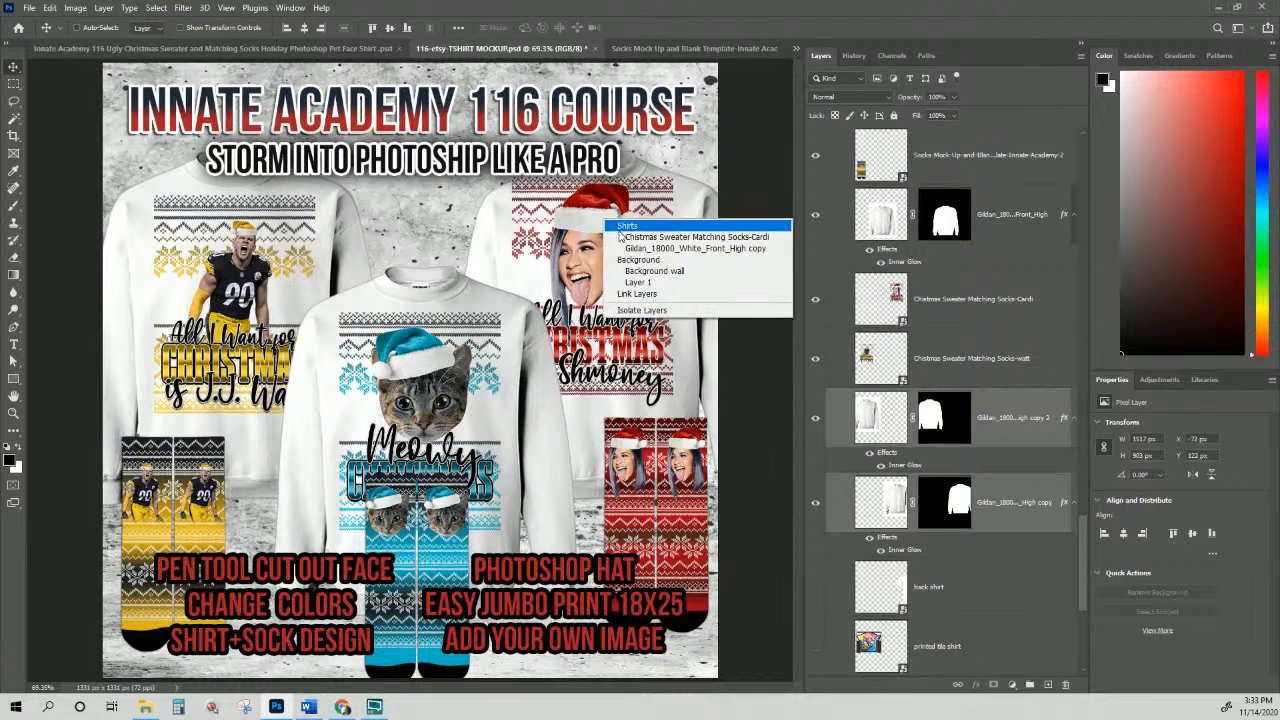
pyautogui.click(650, 237)
pyautogui.keyDown('shift'); pyautogui.click(970, 365); pyautogui.keyUp('shift')
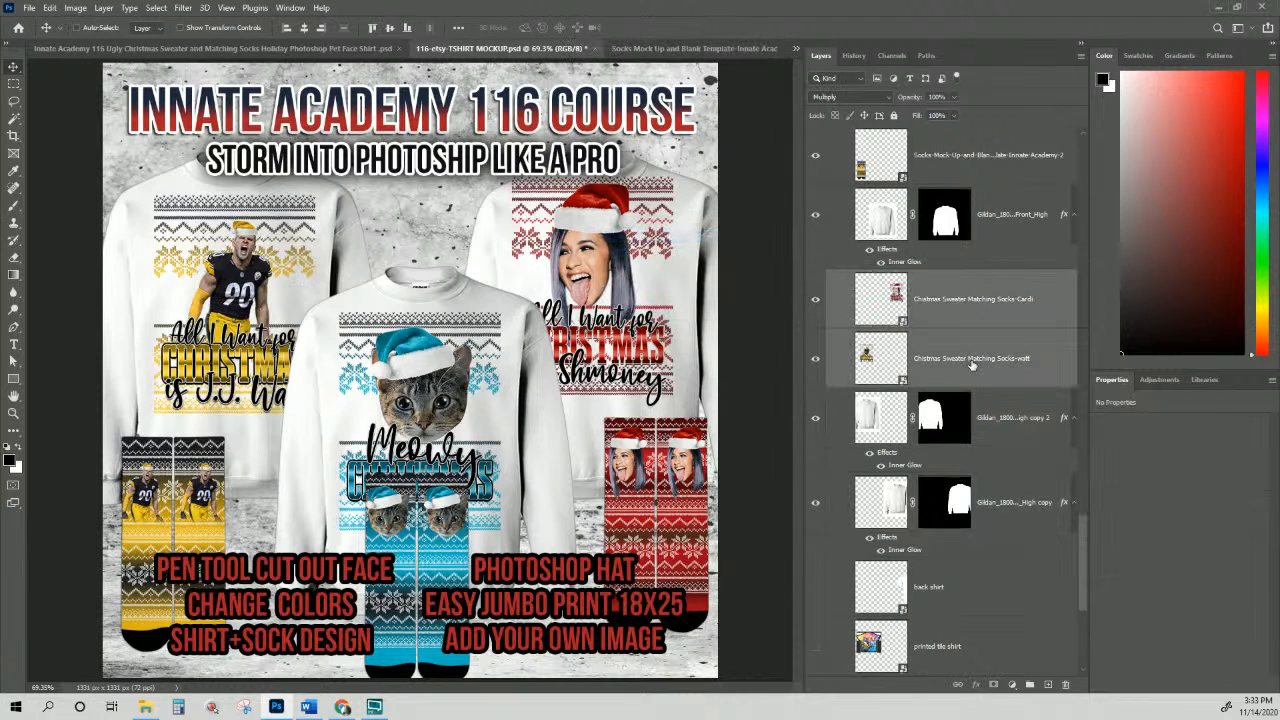
pyautogui.click(376, 30)
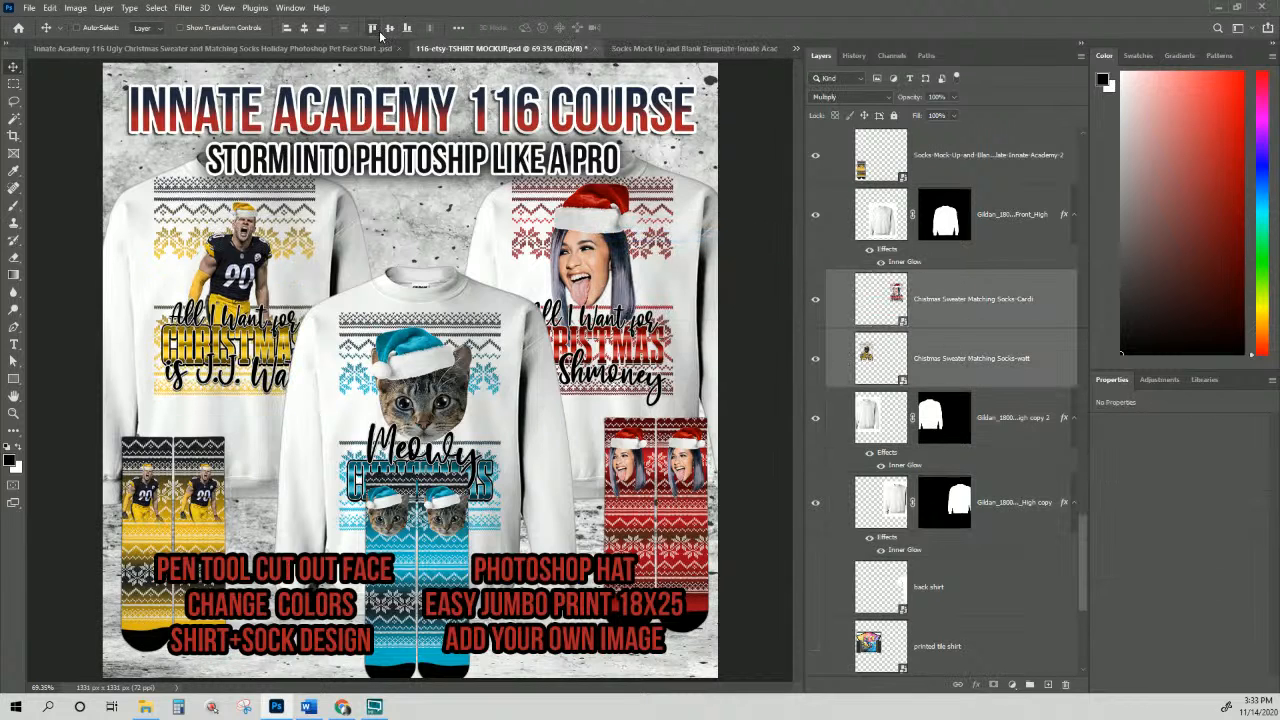
pyautogui.moveTo(592, 250); pyautogui.dragTo(590, 272)
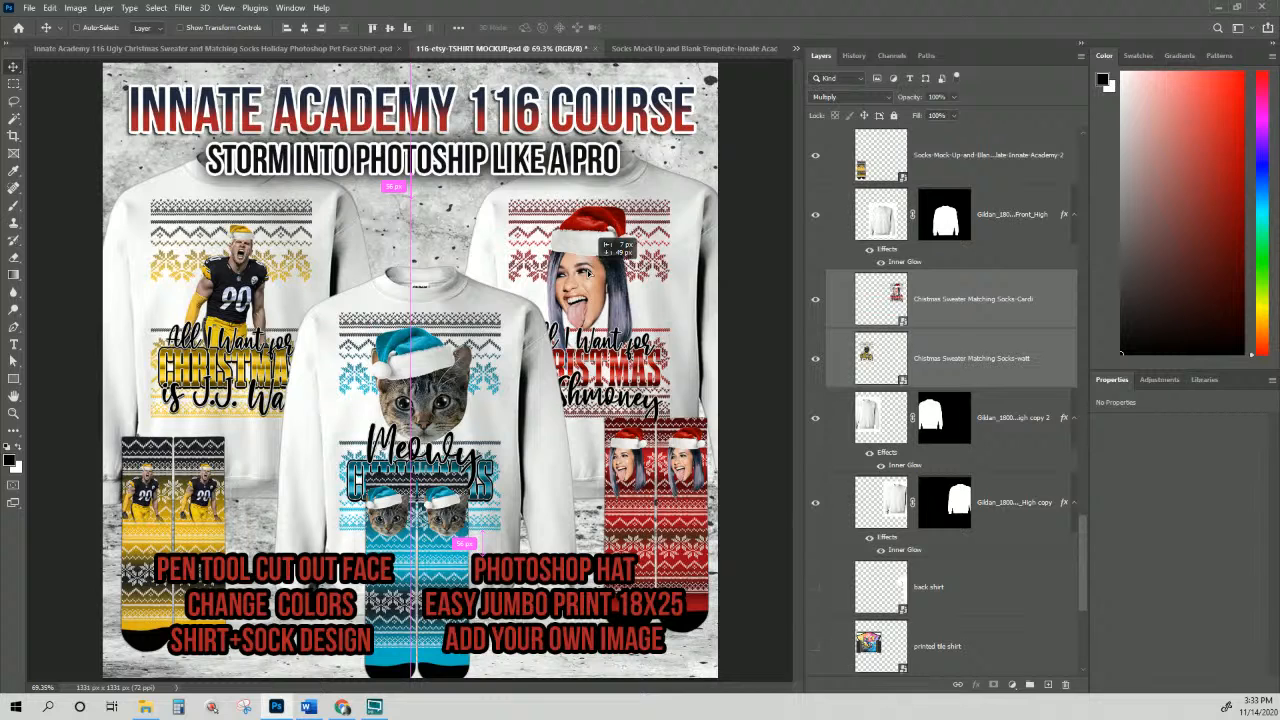
pyautogui.moveTo(604, 244); pyautogui.dragTo(626, 277)
pyautogui.rightClick(616, 266)
pyautogui.click(622, 280)
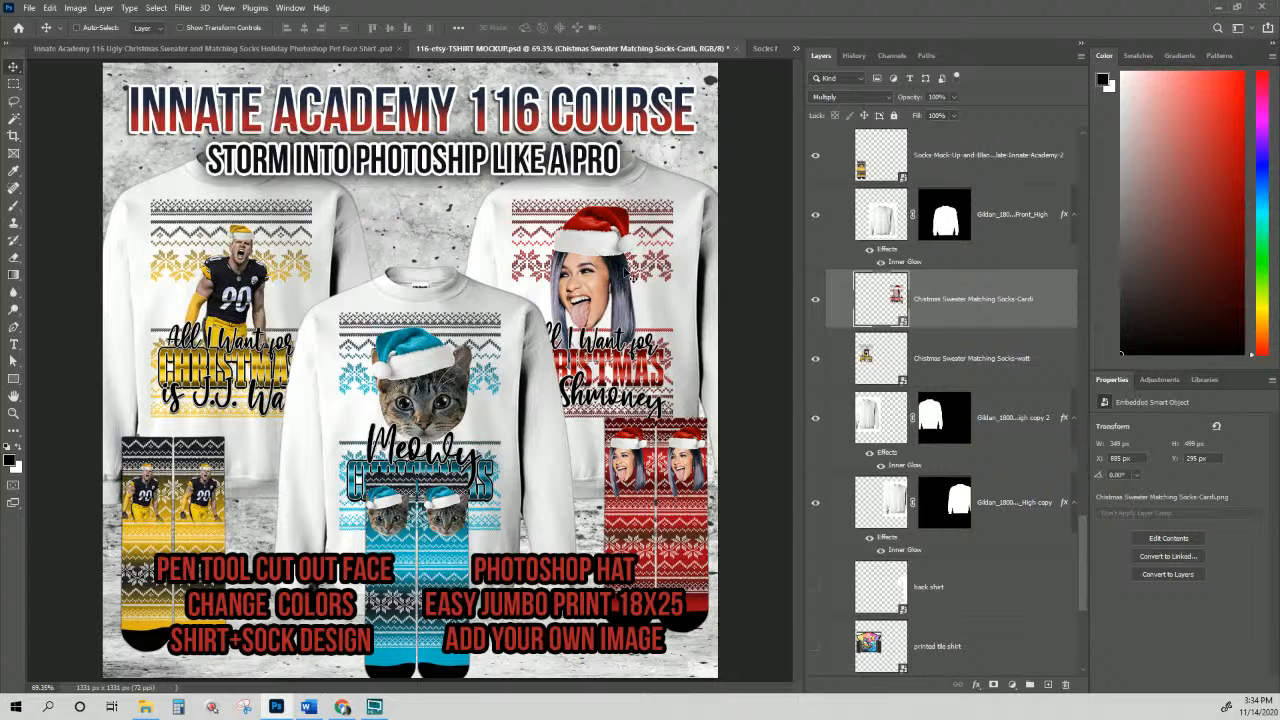
# Step: Raise the centre sweater and move its cat design up to match
pyautogui.rightClick(456, 301)
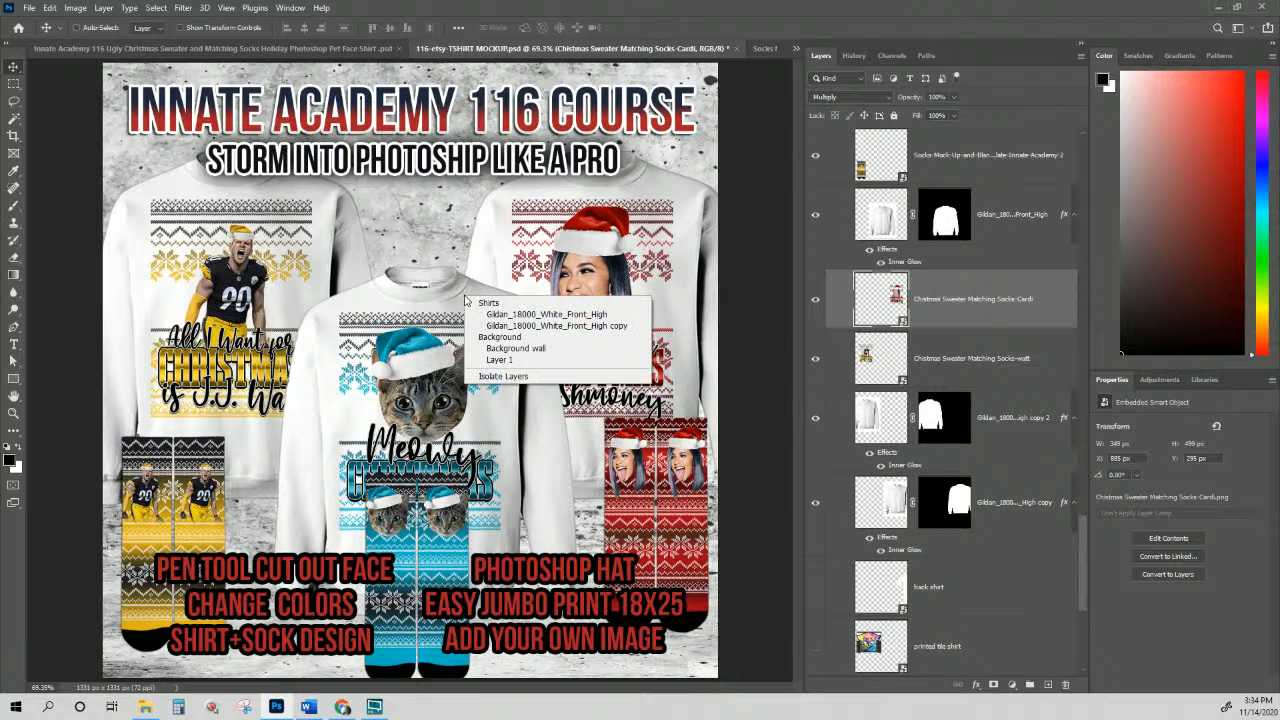
pyautogui.press('Escape')
pyautogui.rightClick(456, 301)
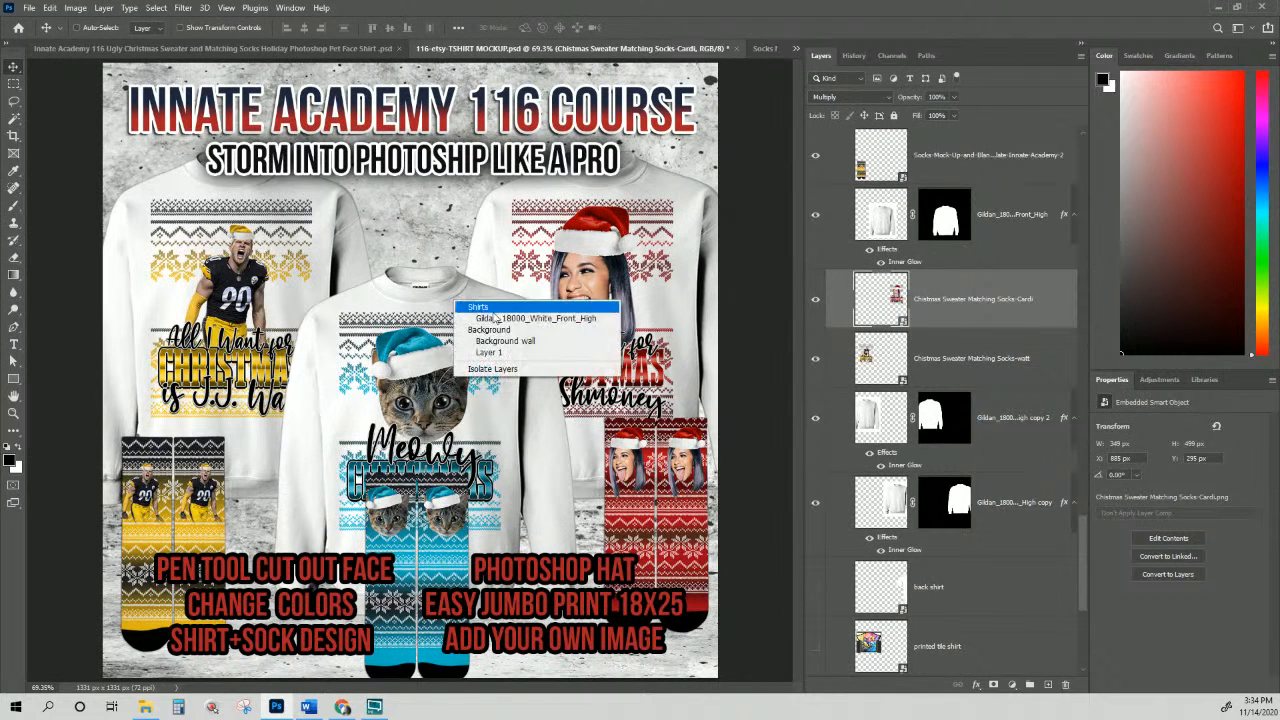
pyautogui.click(495, 313)
pyautogui.moveTo(451, 319); pyautogui.dragTo(453, 276)
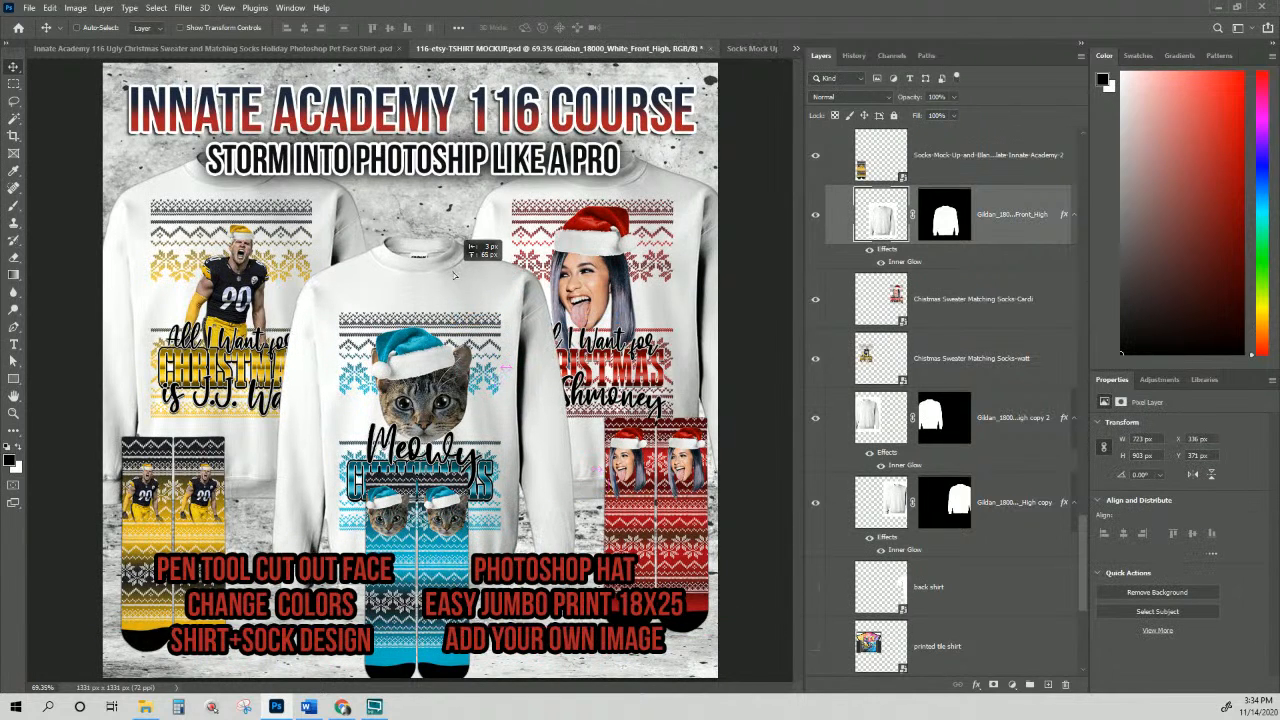
pyautogui.rightClick(428, 358)
pyautogui.click(432, 364)
pyautogui.moveTo(433, 366); pyautogui.dragTo(432, 352)
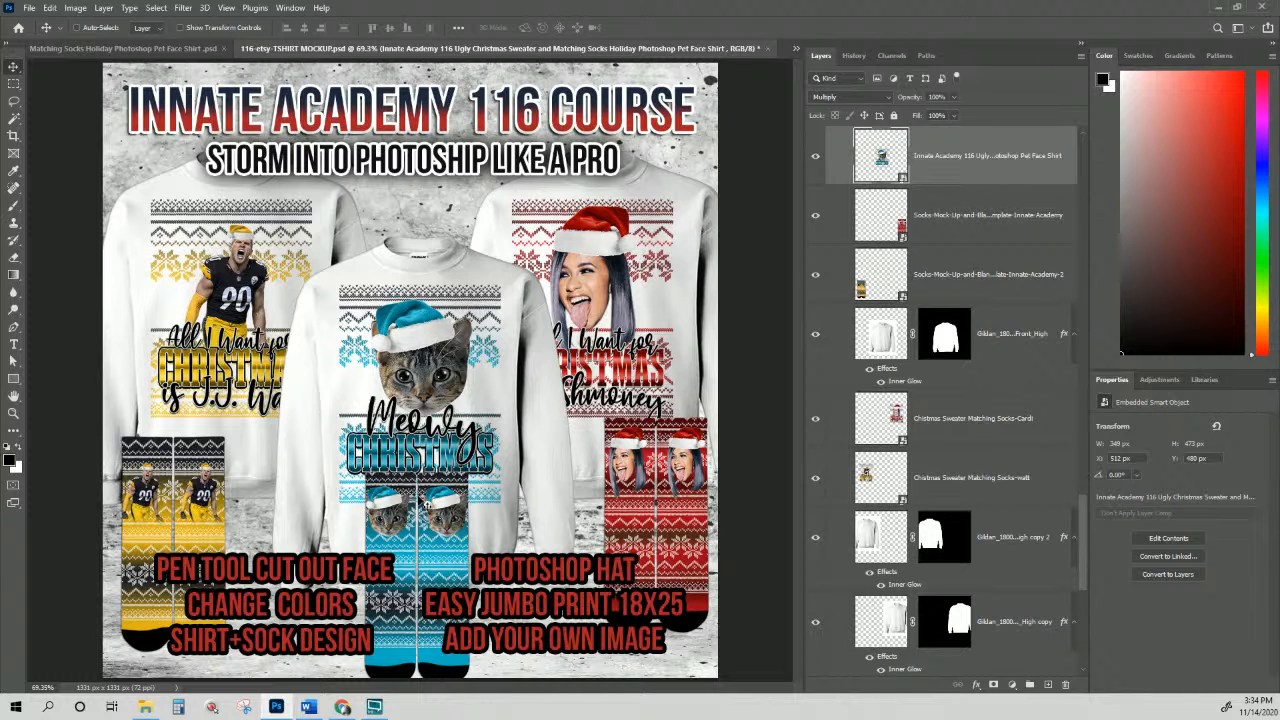
# Step: Add a drop shadow to the centre sock layer with 67% opacity and 29 px size
pyautogui.rightClick(447, 512)
pyautogui.click(463, 527)
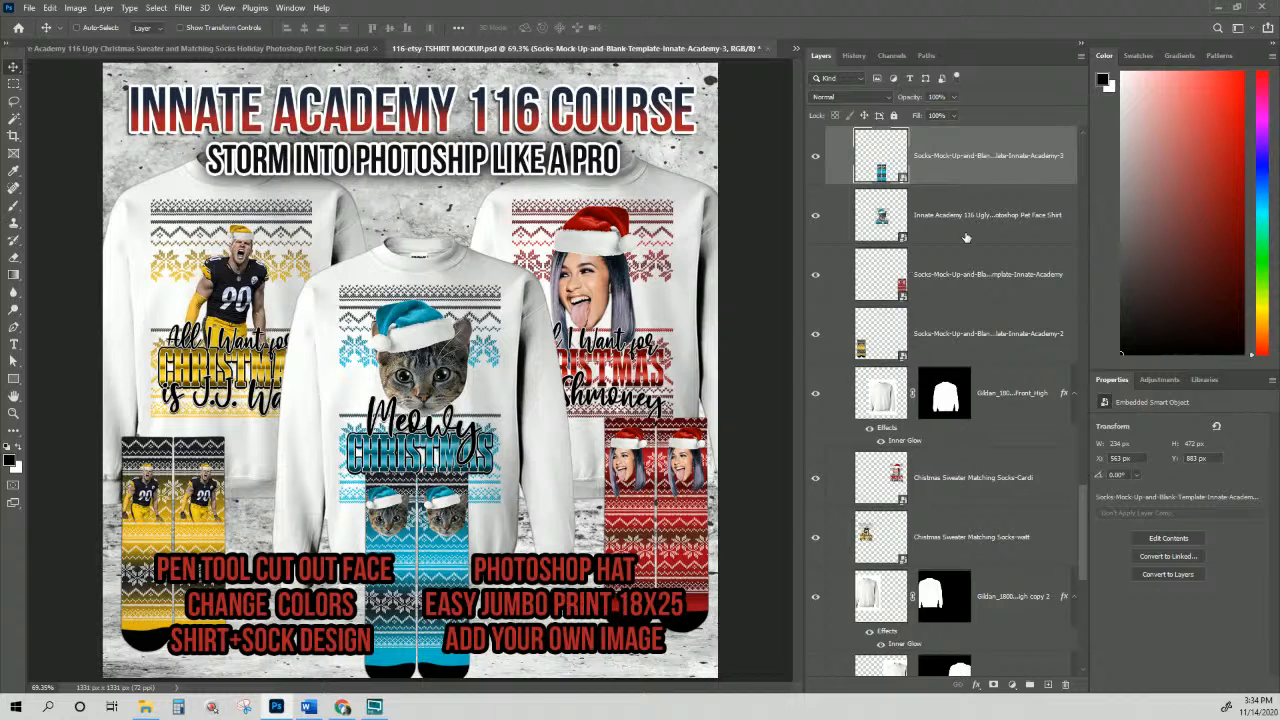
pyautogui.scroll(2, 986, 316)
pyautogui.keyDown('ctrl'); pyautogui.click(975, 332); pyautogui.keyUp('ctrl')
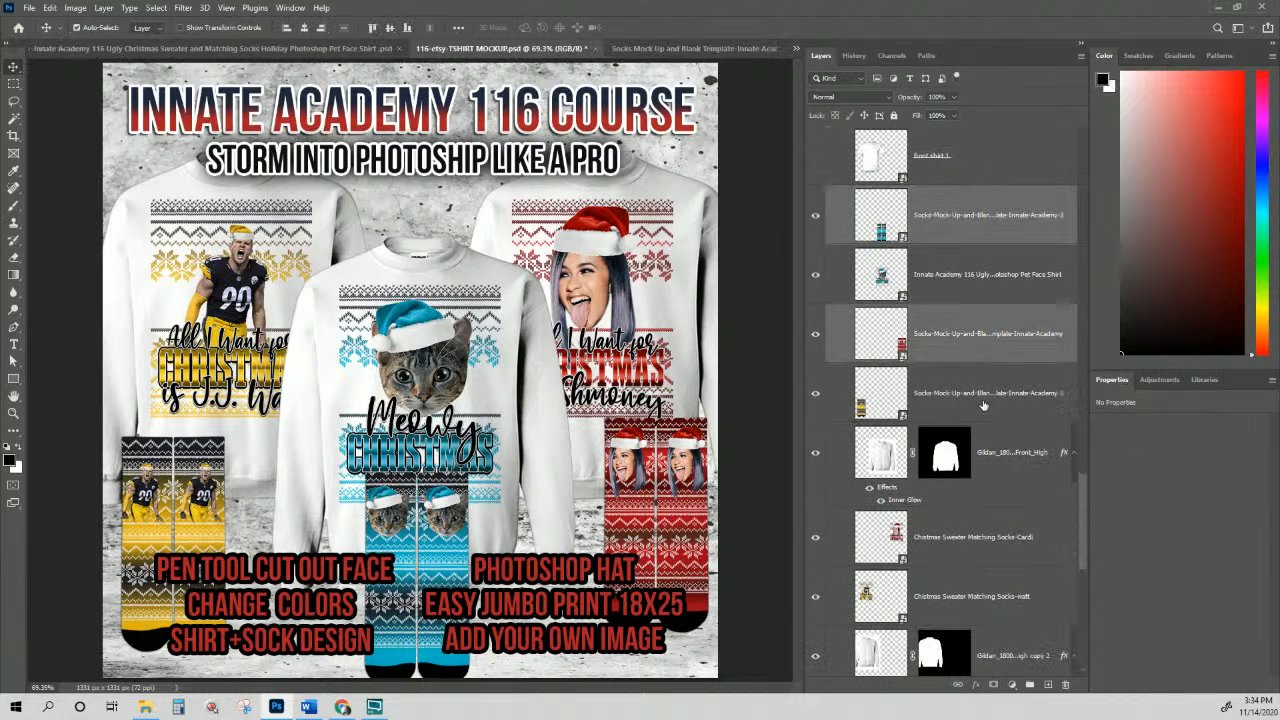
pyautogui.keyDown('ctrl'); pyautogui.click(980, 398); pyautogui.keyUp('ctrl')
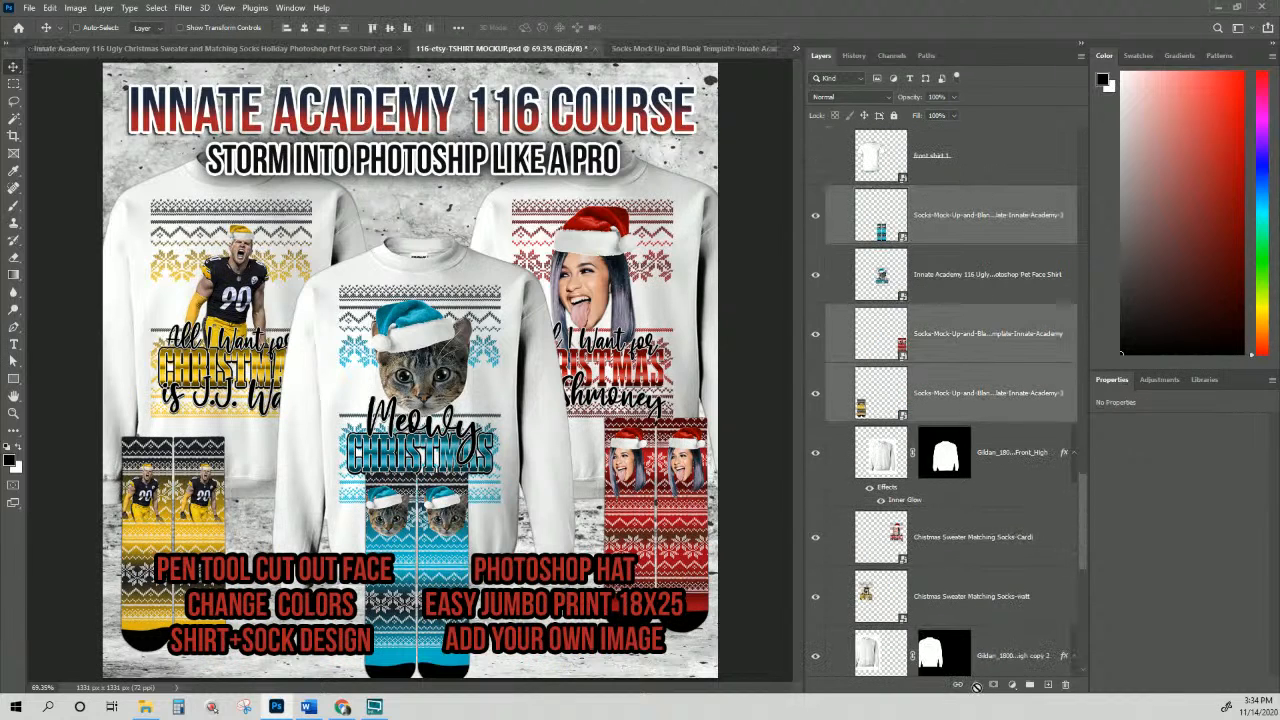
pyautogui.click(945, 218)
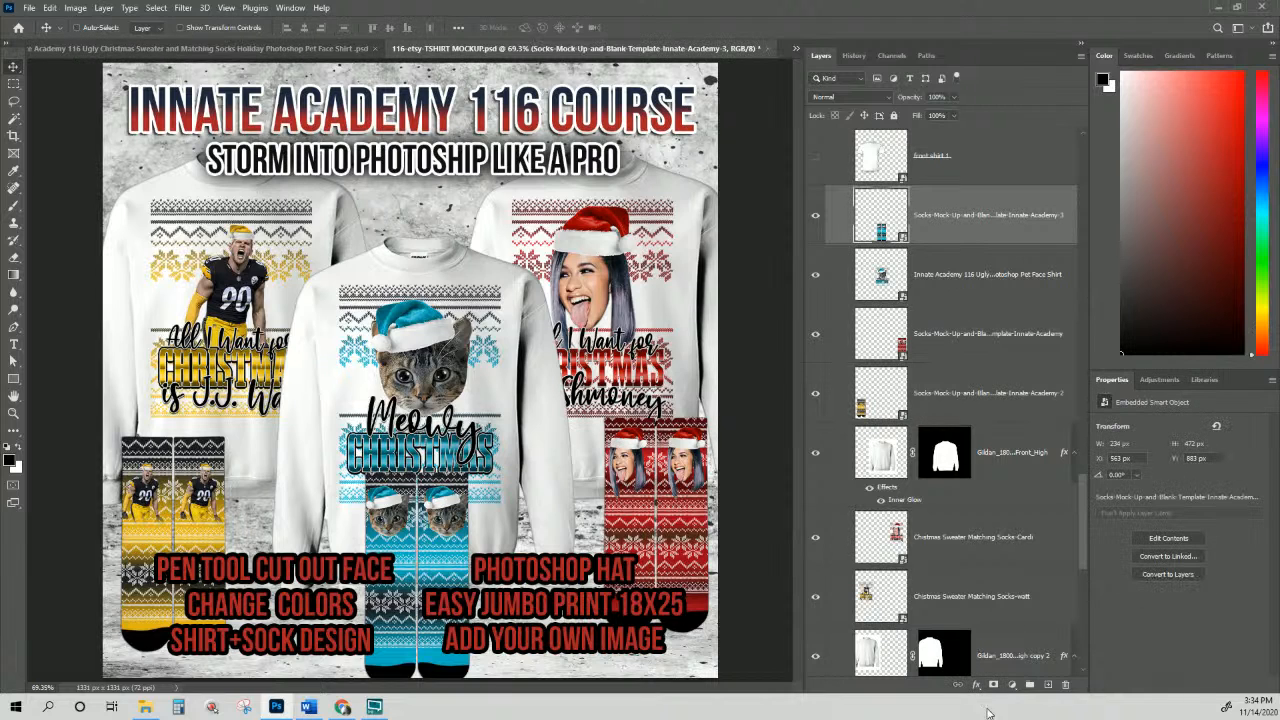
pyautogui.click(976, 685)
pyautogui.click(990, 683)
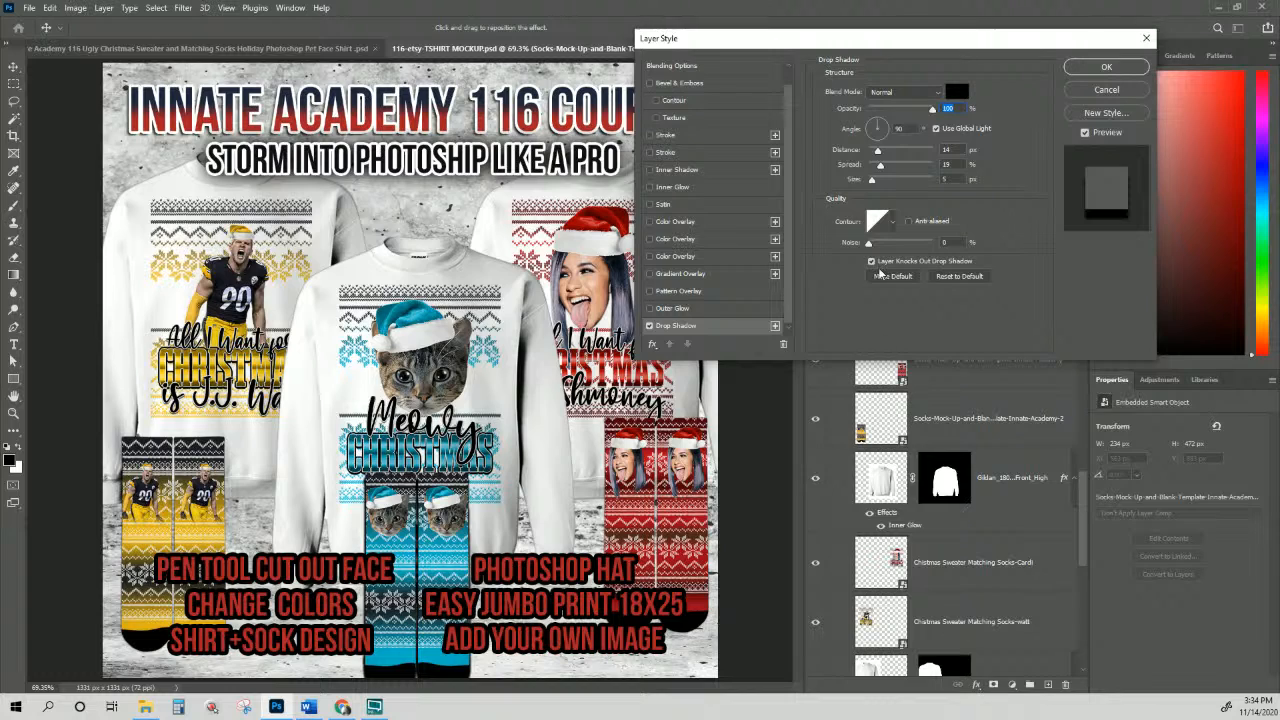
pyautogui.click(898, 109)
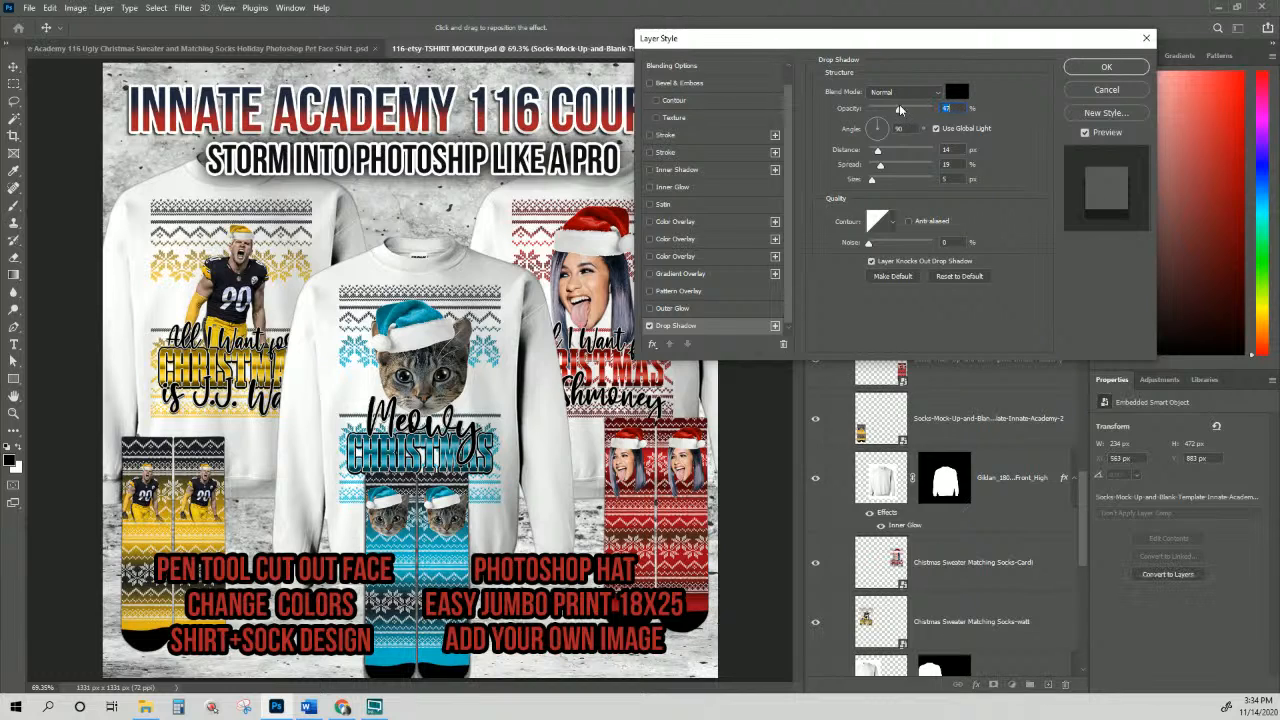
pyautogui.click(891, 180)
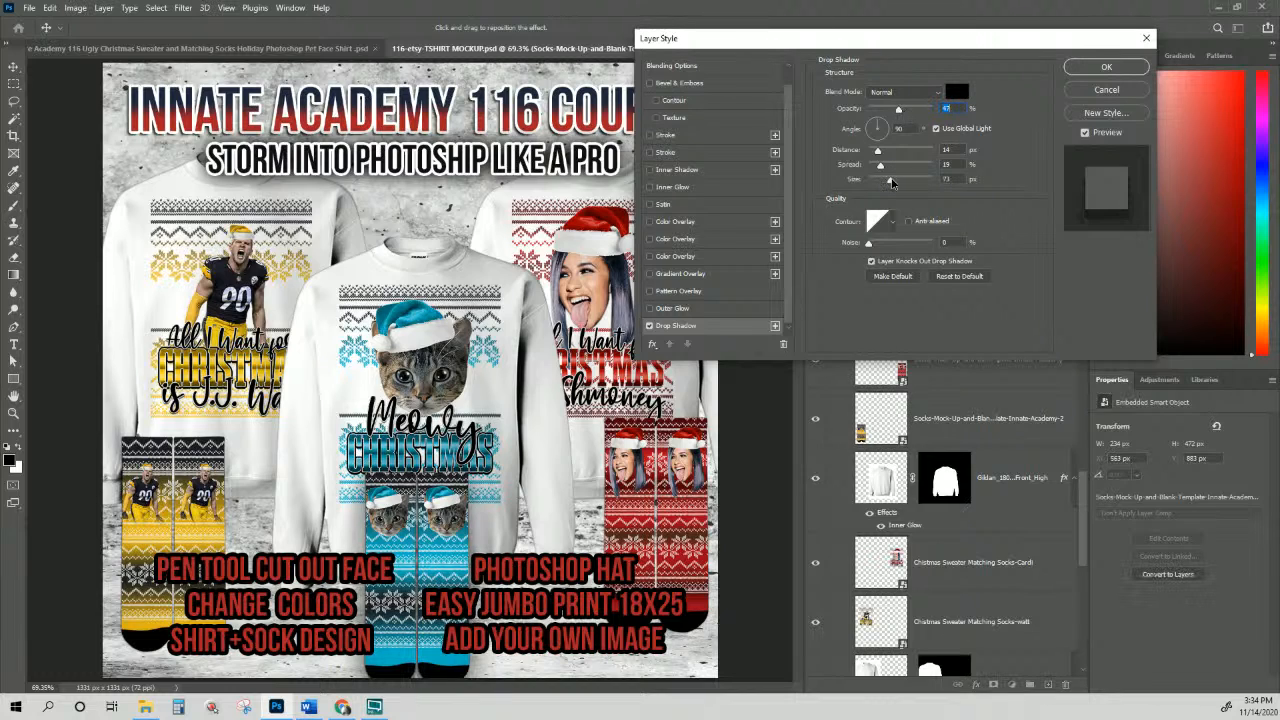
pyautogui.moveTo(891, 180); pyautogui.dragTo(862, 168)
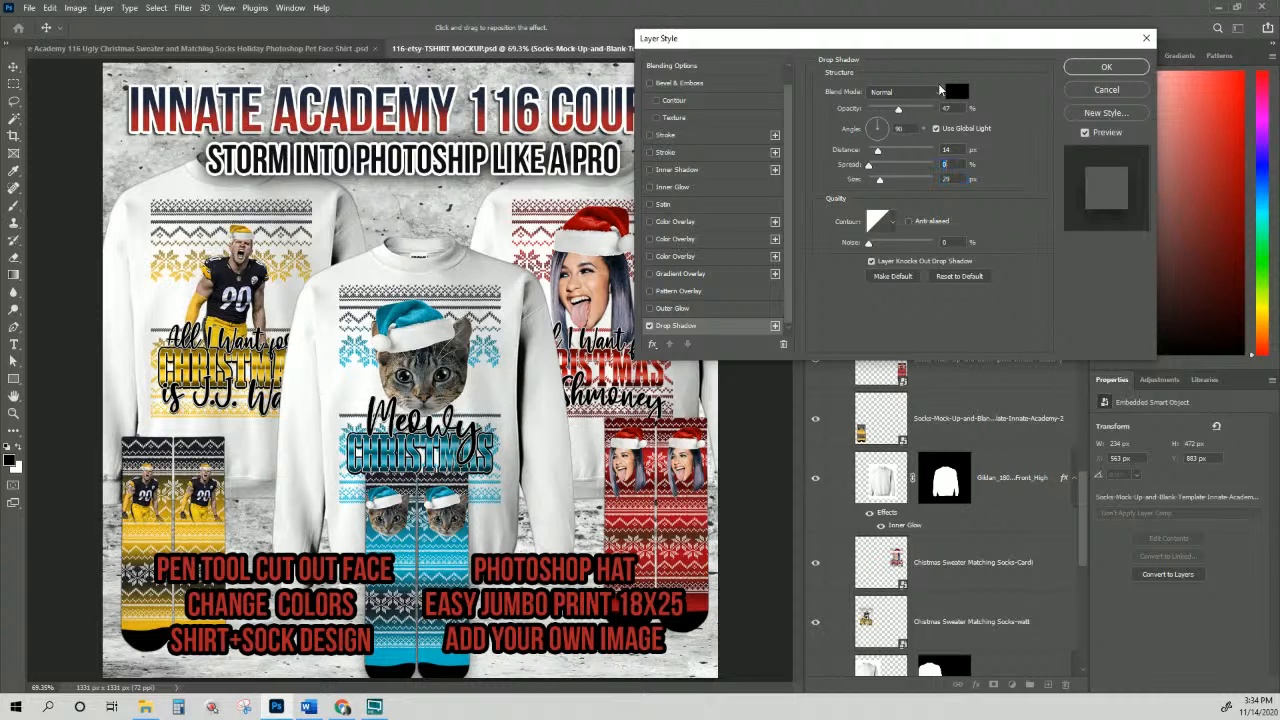
pyautogui.click(1106, 67)
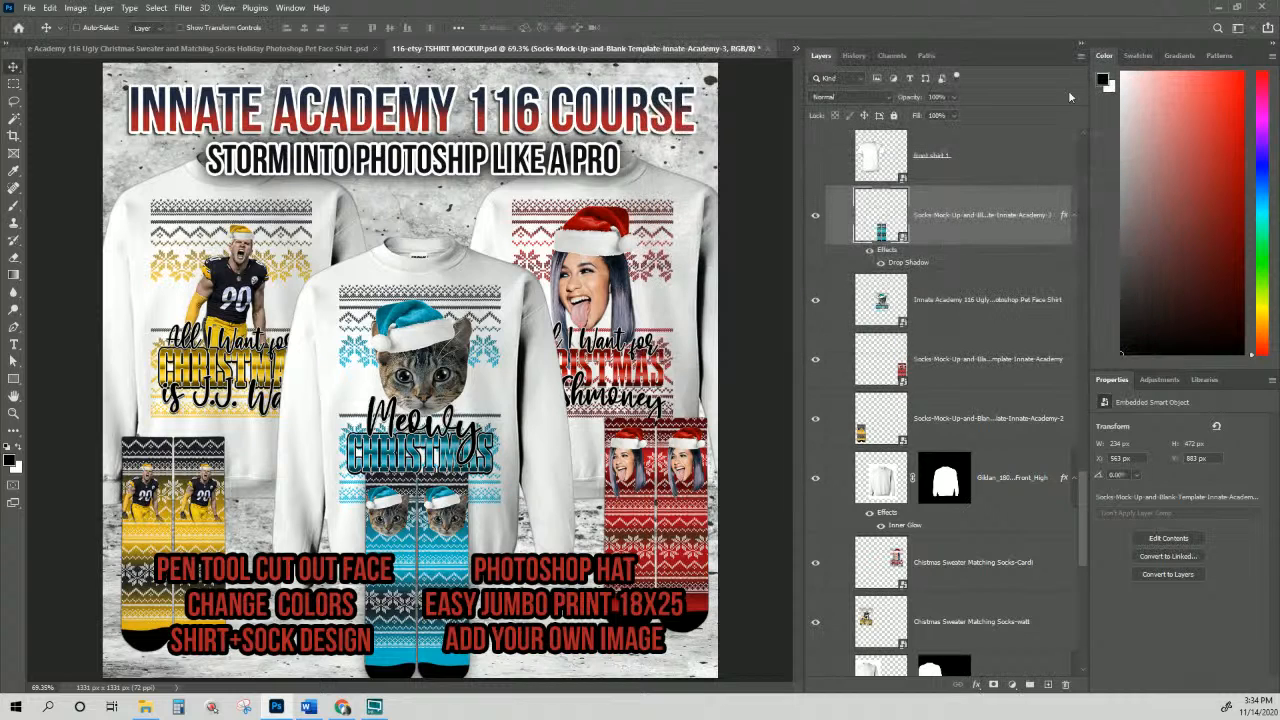
# Step: Copy the top sock layer's style and paste it onto the other two sock layers
pyautogui.rightClick(958, 222)
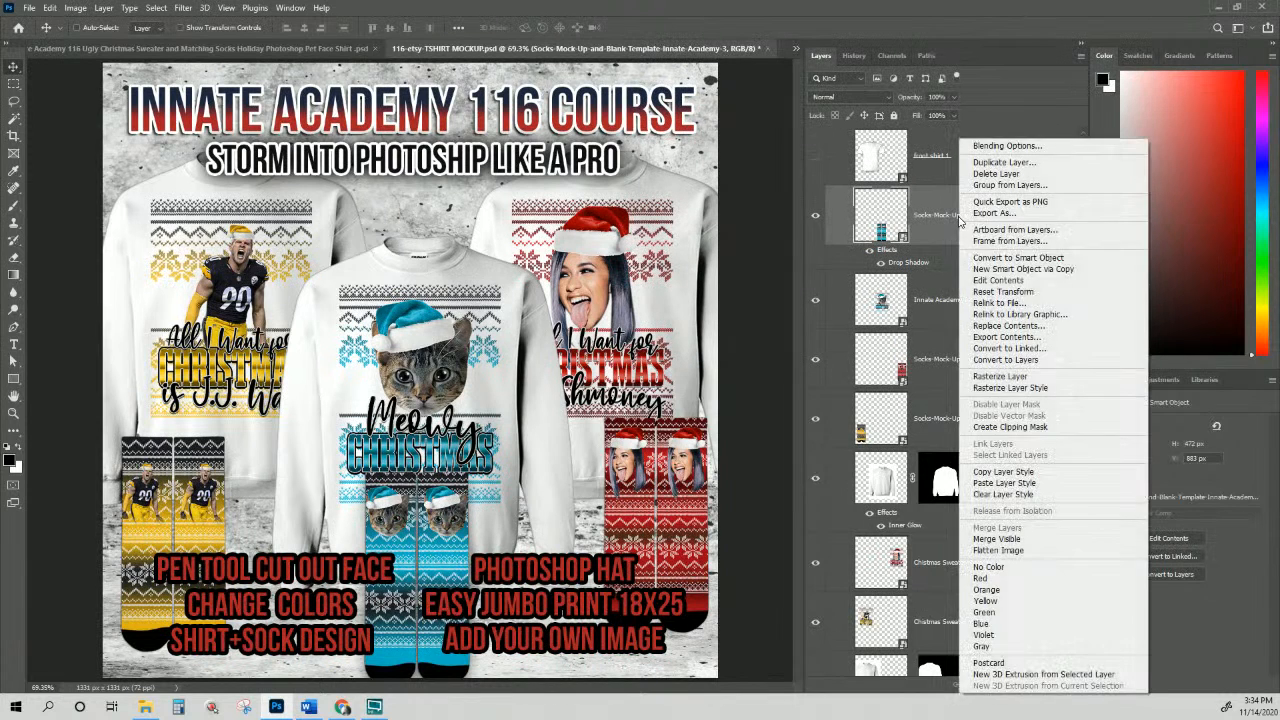
pyautogui.click(1003, 472)
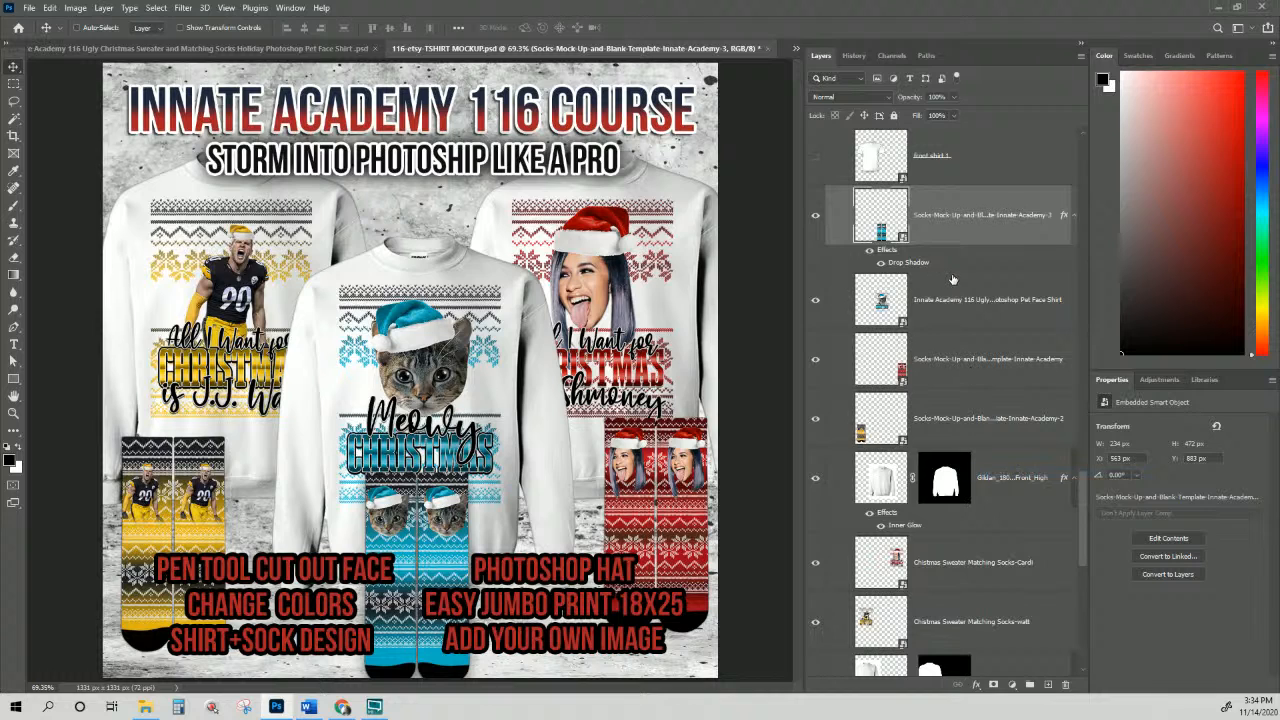
pyautogui.click(966, 360)
pyautogui.keyDown('shift'); pyautogui.click(968, 420); pyautogui.keyUp('shift')
pyautogui.rightClick(968, 419)
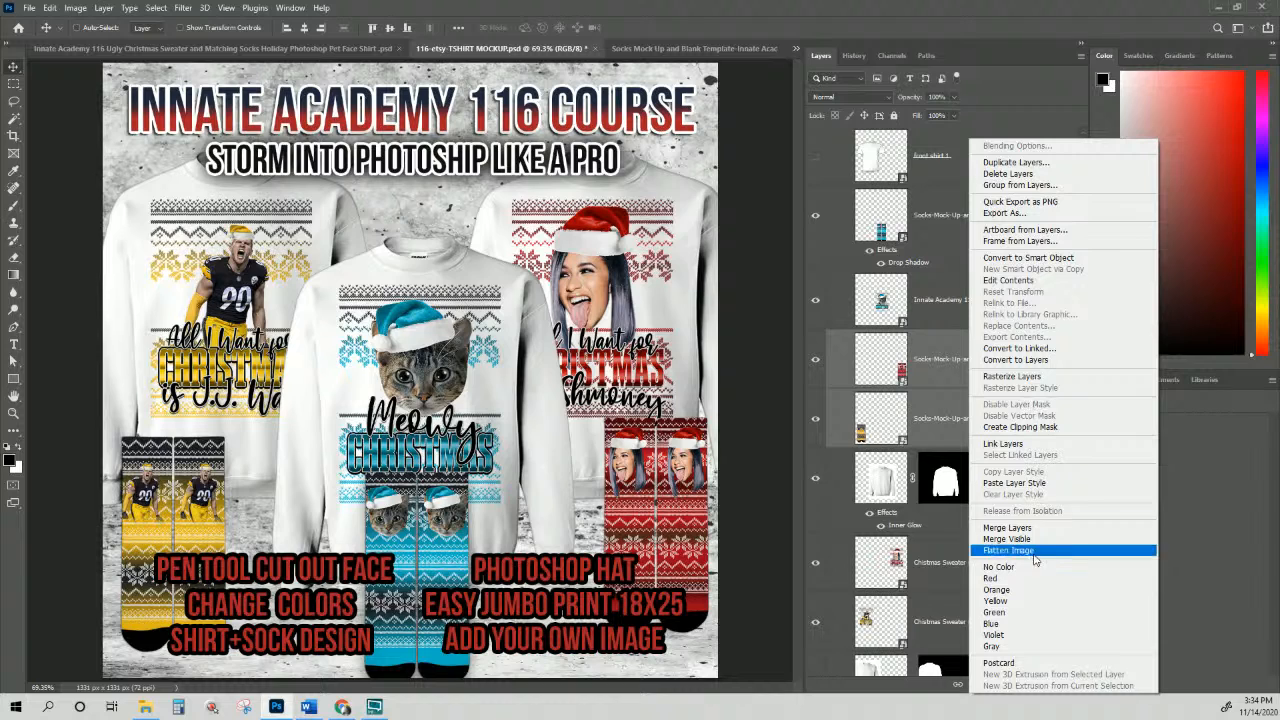
pyautogui.click(1013, 484)
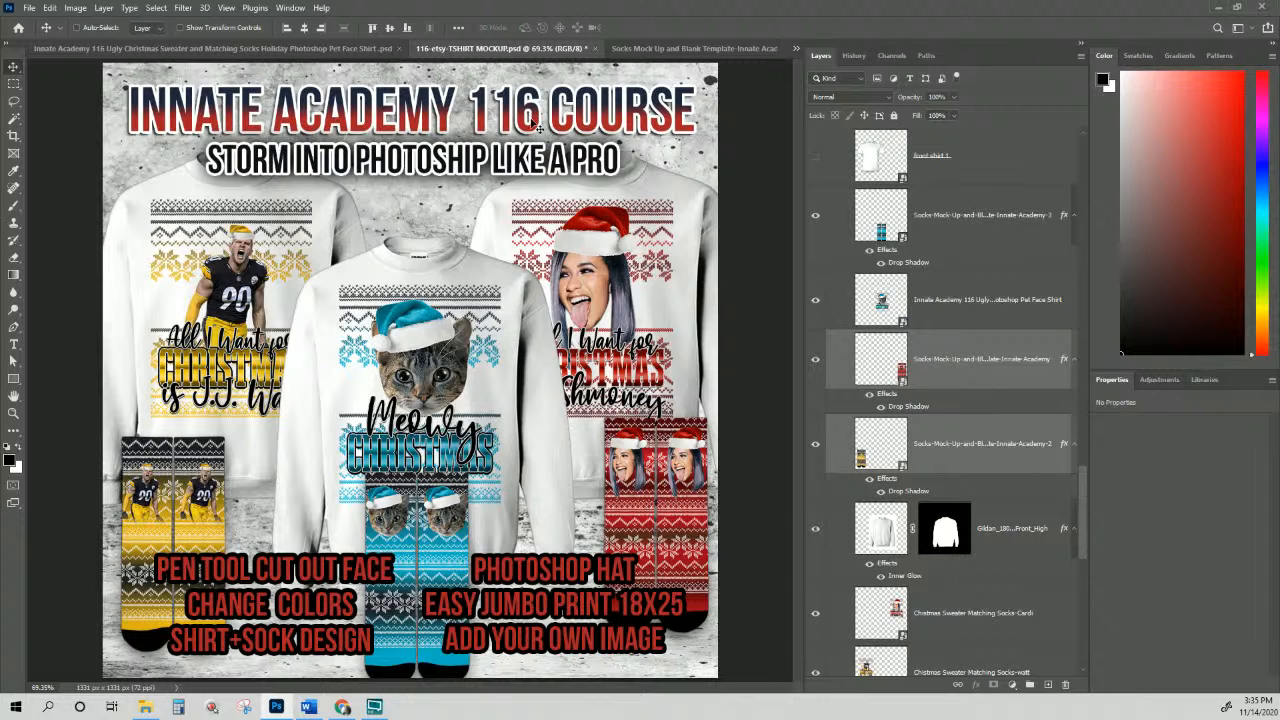
# Step: Retype the subtitle line as 'UGLY CHRISTMAS SWEATER & MATCHING SOCKS'
pyautogui.click(14, 344)
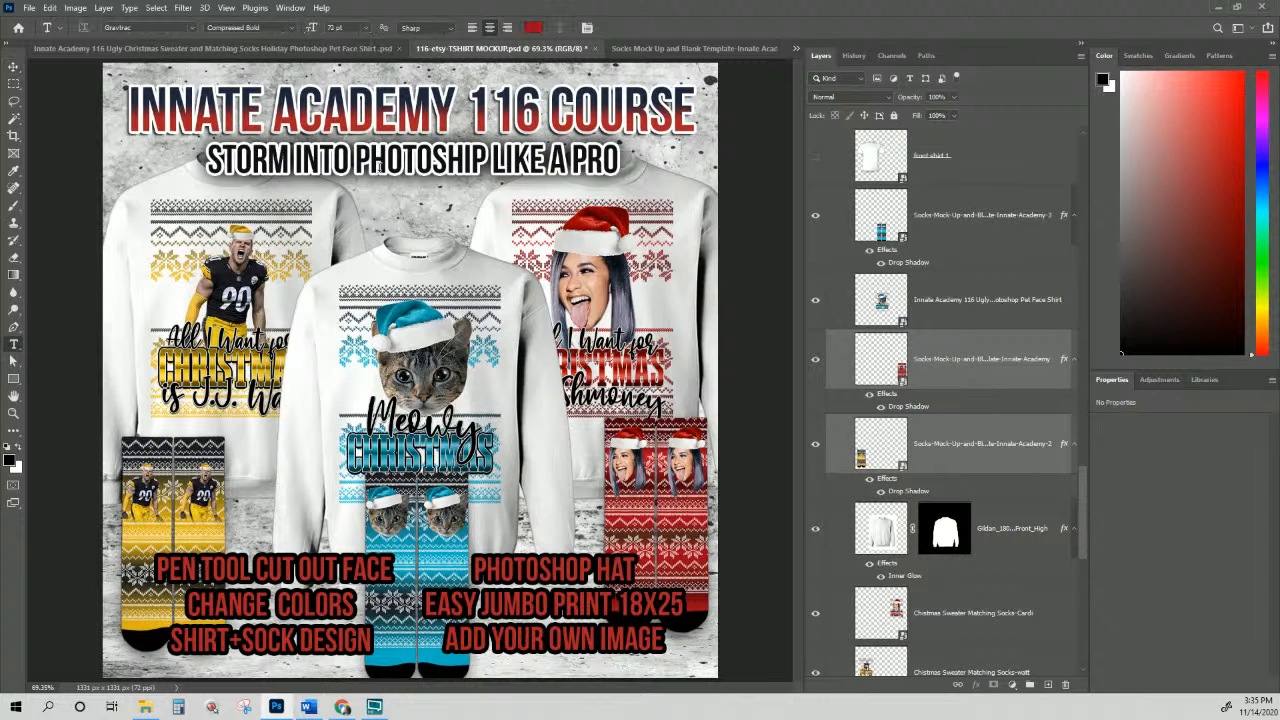
pyautogui.click(380, 166)
pyautogui.tripleClick(380, 166)
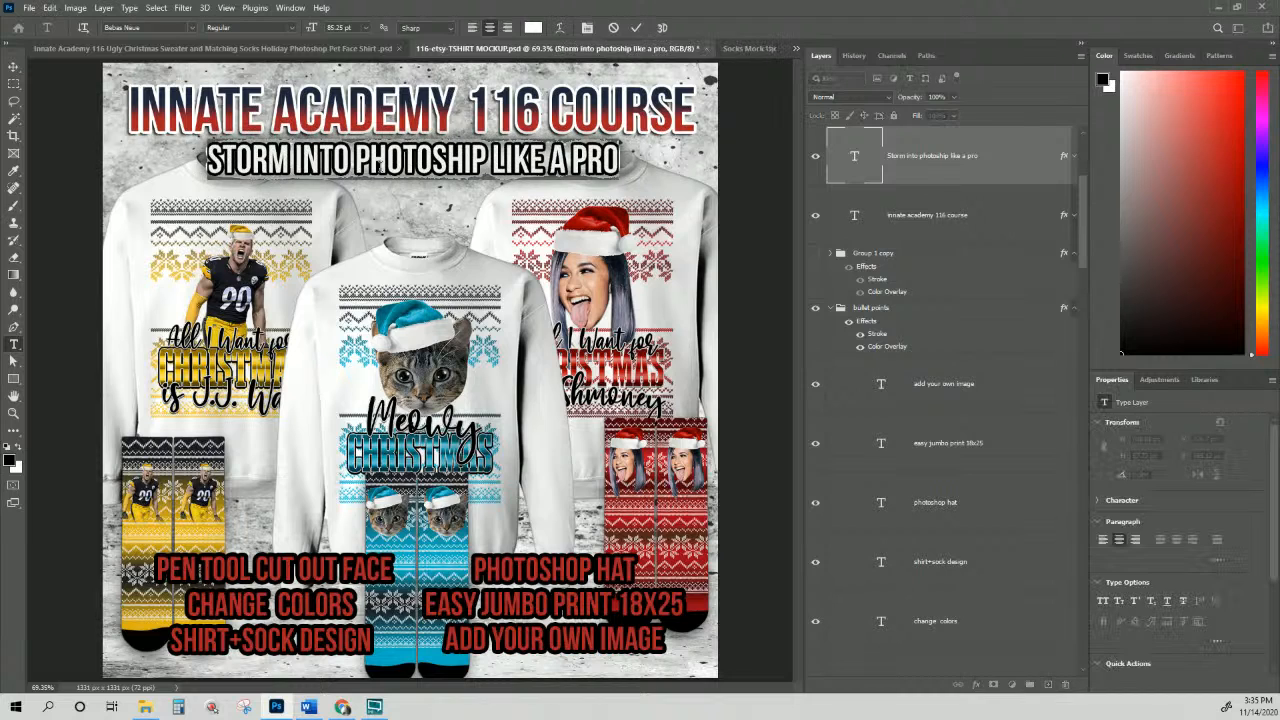
pyautogui.write('U')
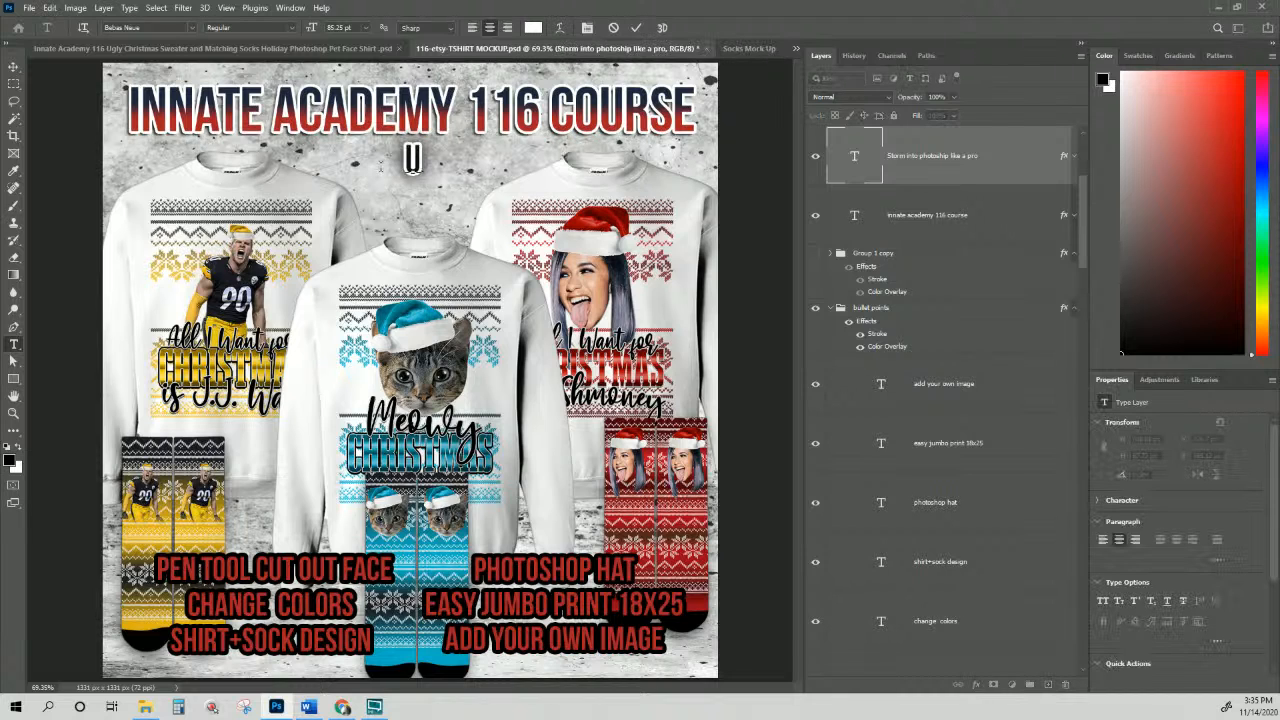
pyautogui.write('GLY')
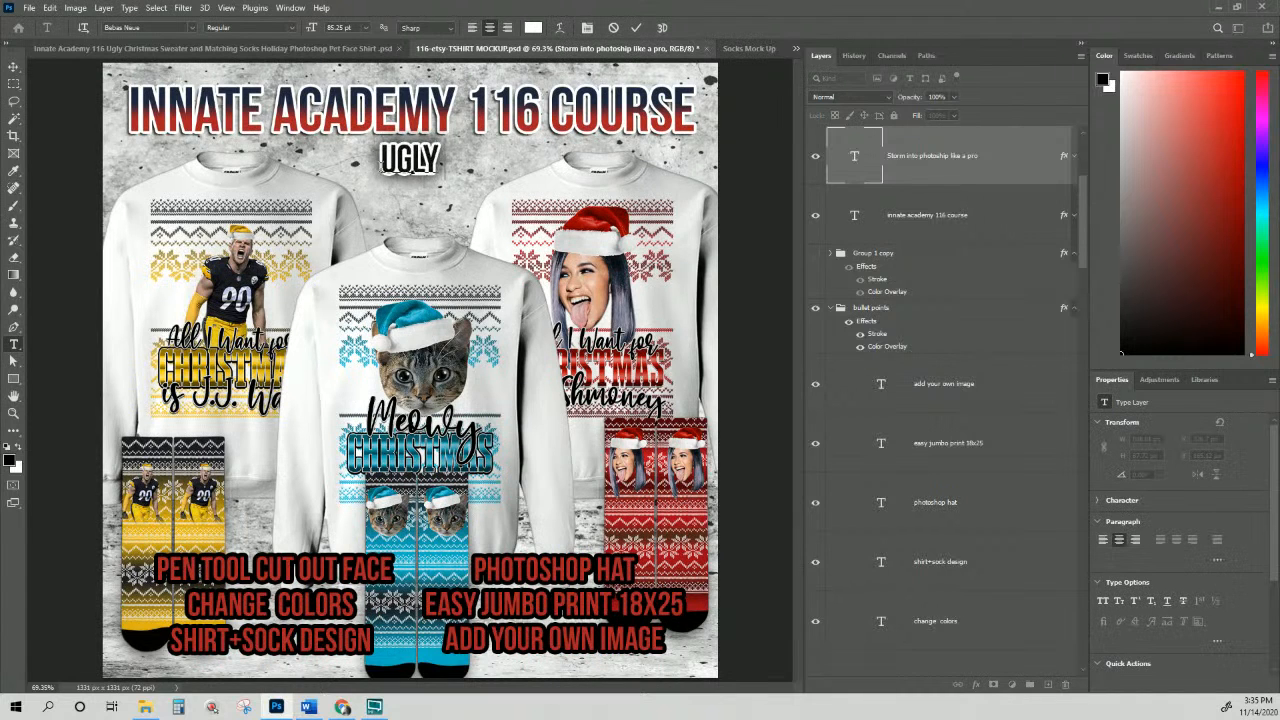
pyautogui.write(' CHRIS')
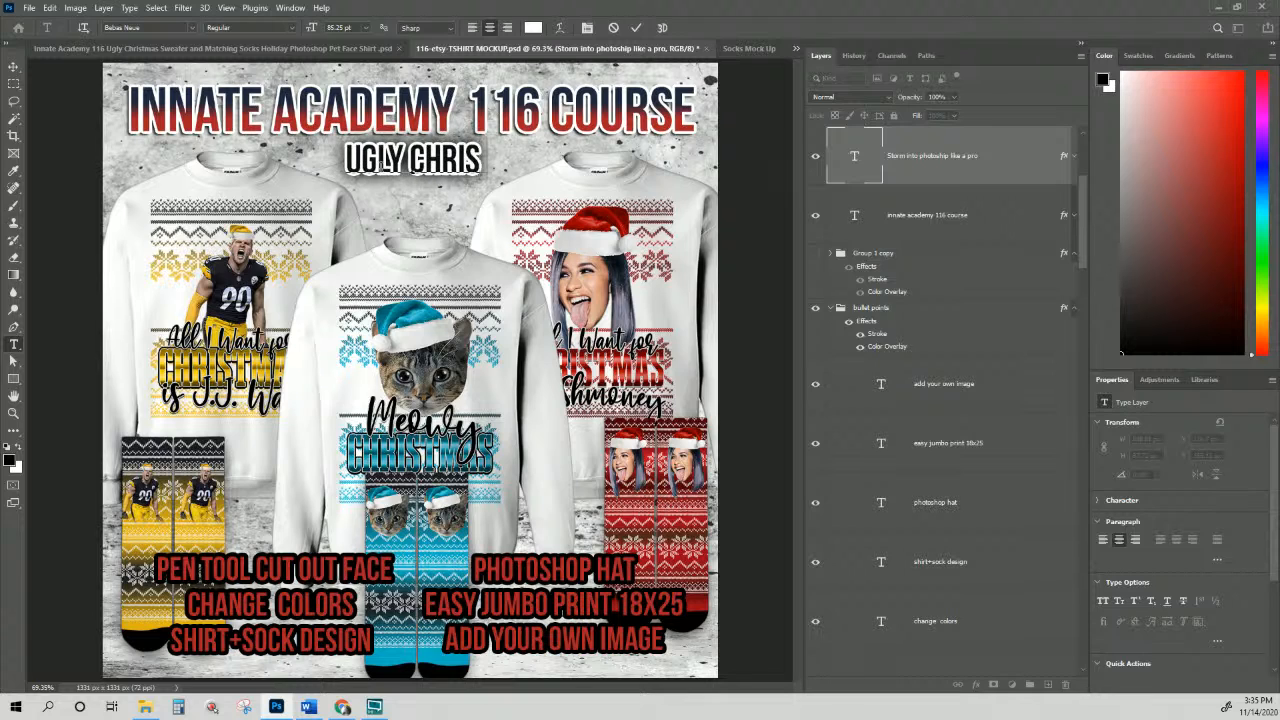
pyautogui.write('TMAS W')
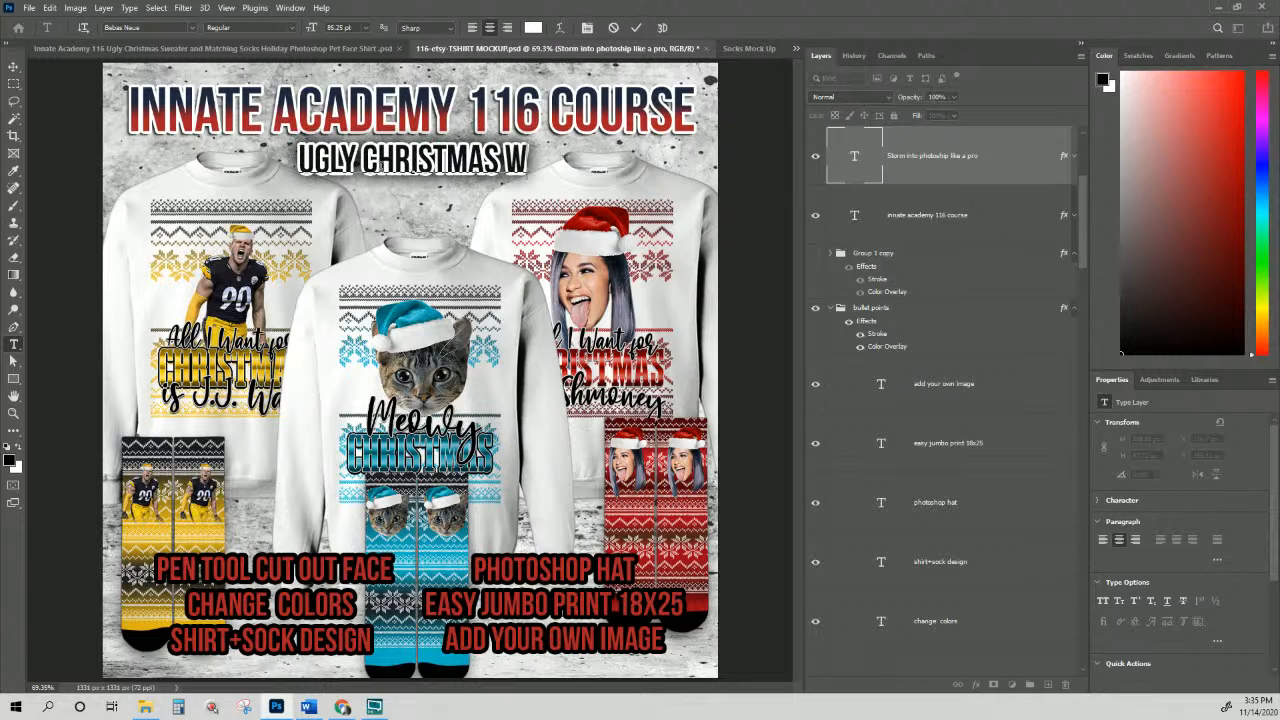
pyautogui.press('BackSpace')
pyautogui.write('SWEATER')
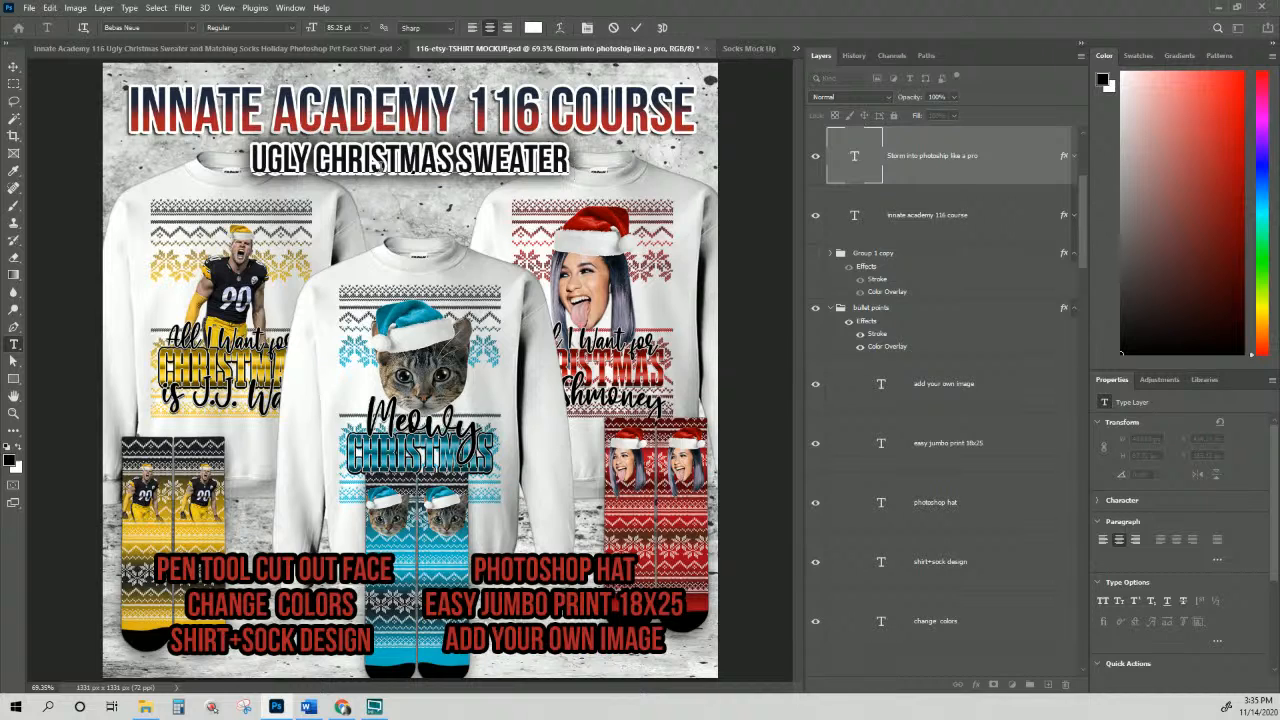
pyautogui.write('&')
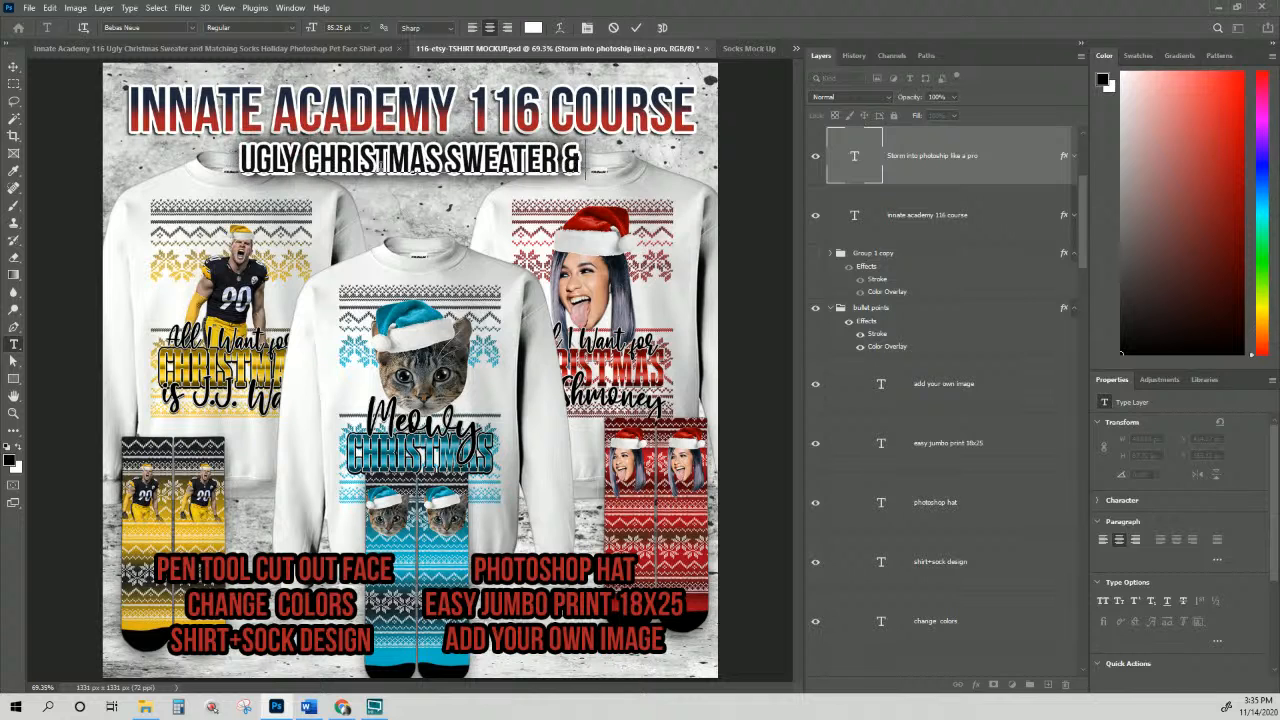
pyautogui.write(' MATCHING')
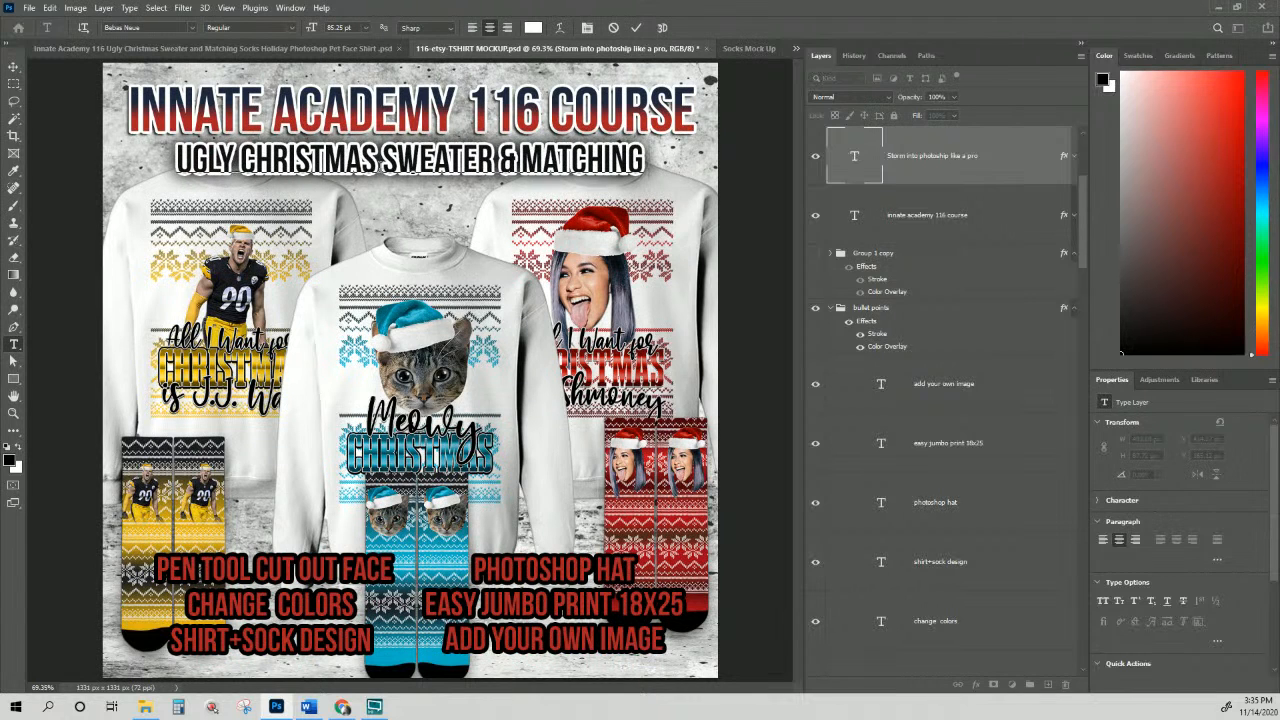
pyautogui.write(' SOCKS')
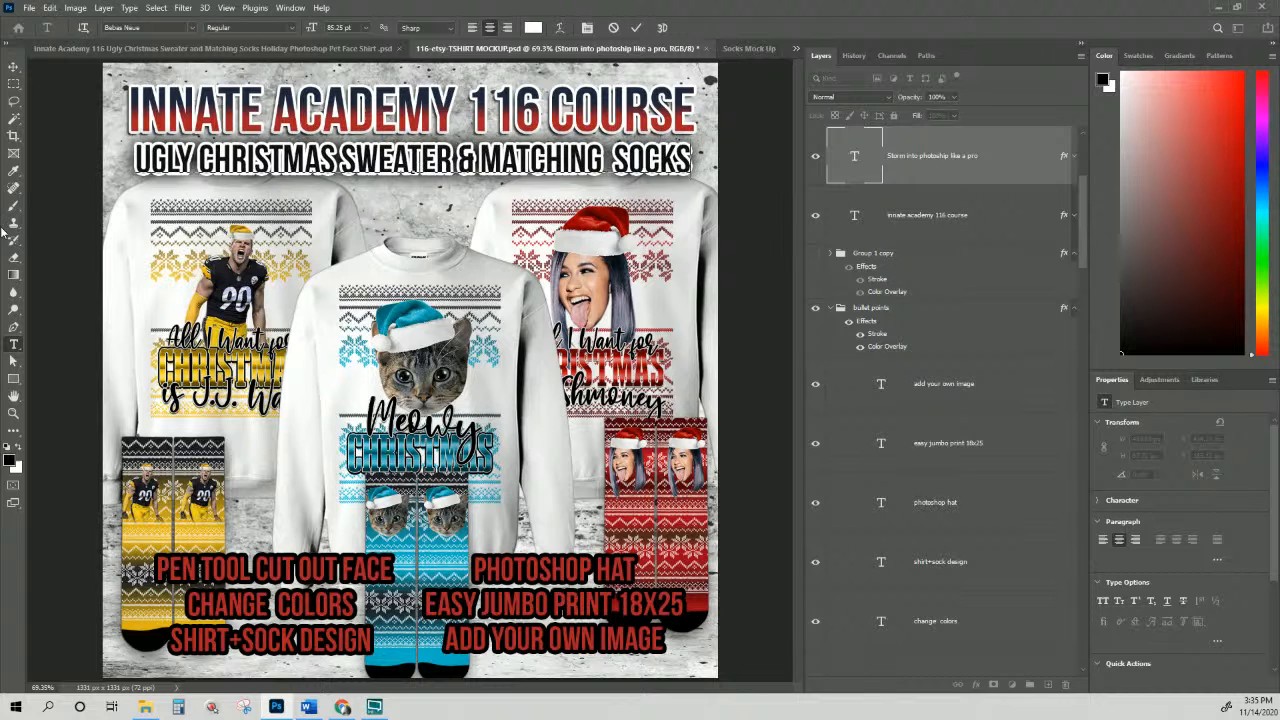
pyautogui.click(13, 66)
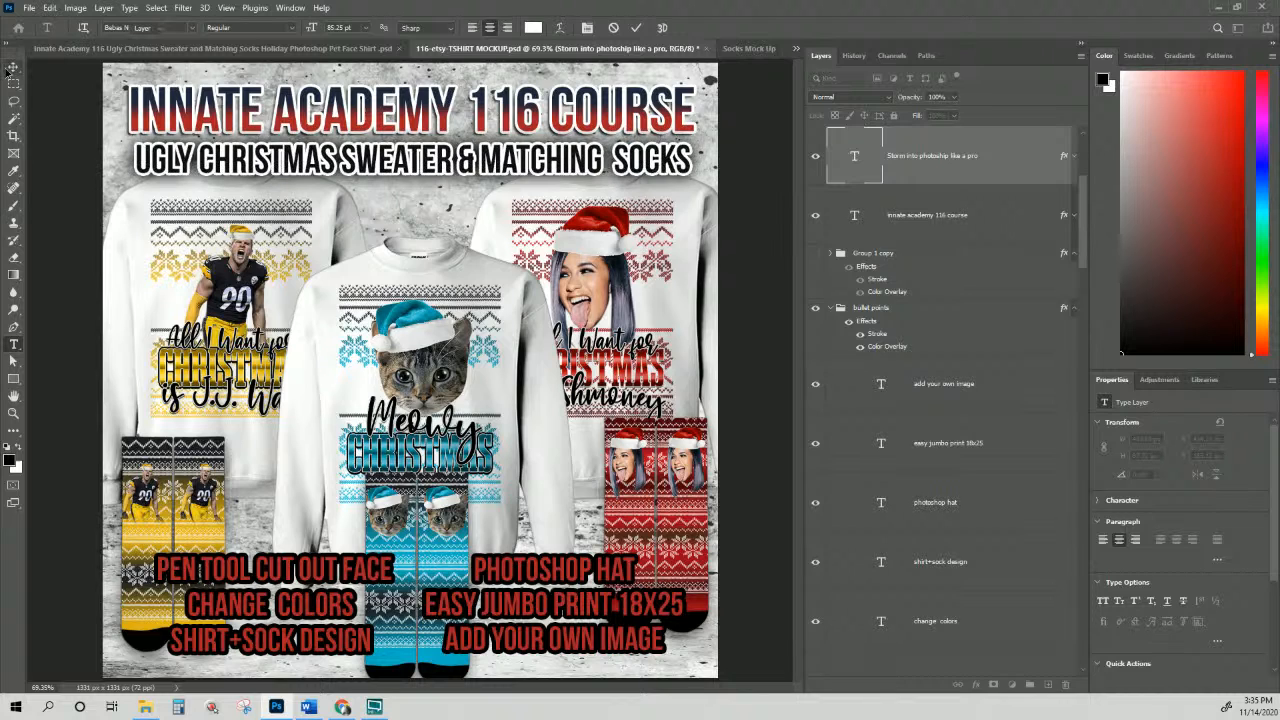
# Step: Recolour the title's navy gradient stop with cyan sampled from the socks, then select the right sweater design
pyautogui.rightClick(436, 118)
pyautogui.click(460, 122)
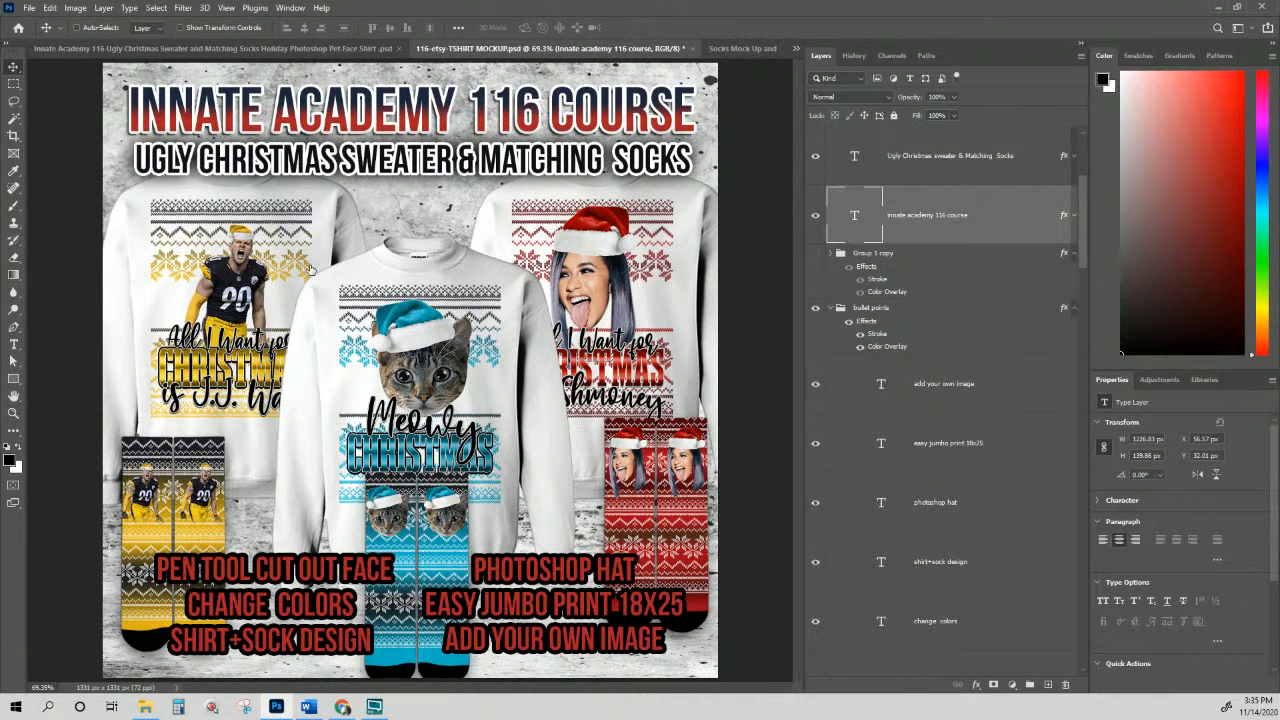
pyautogui.doubleClick(1057, 217)
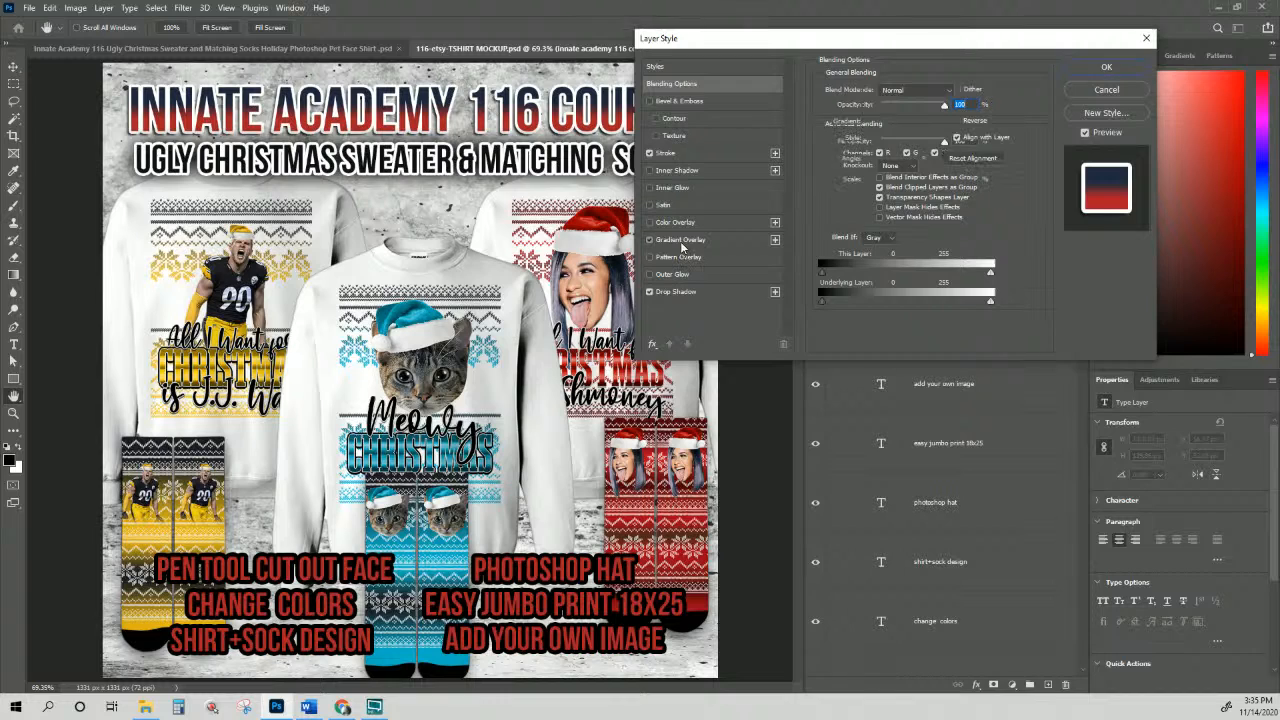
pyautogui.click(684, 240)
pyautogui.click(906, 122)
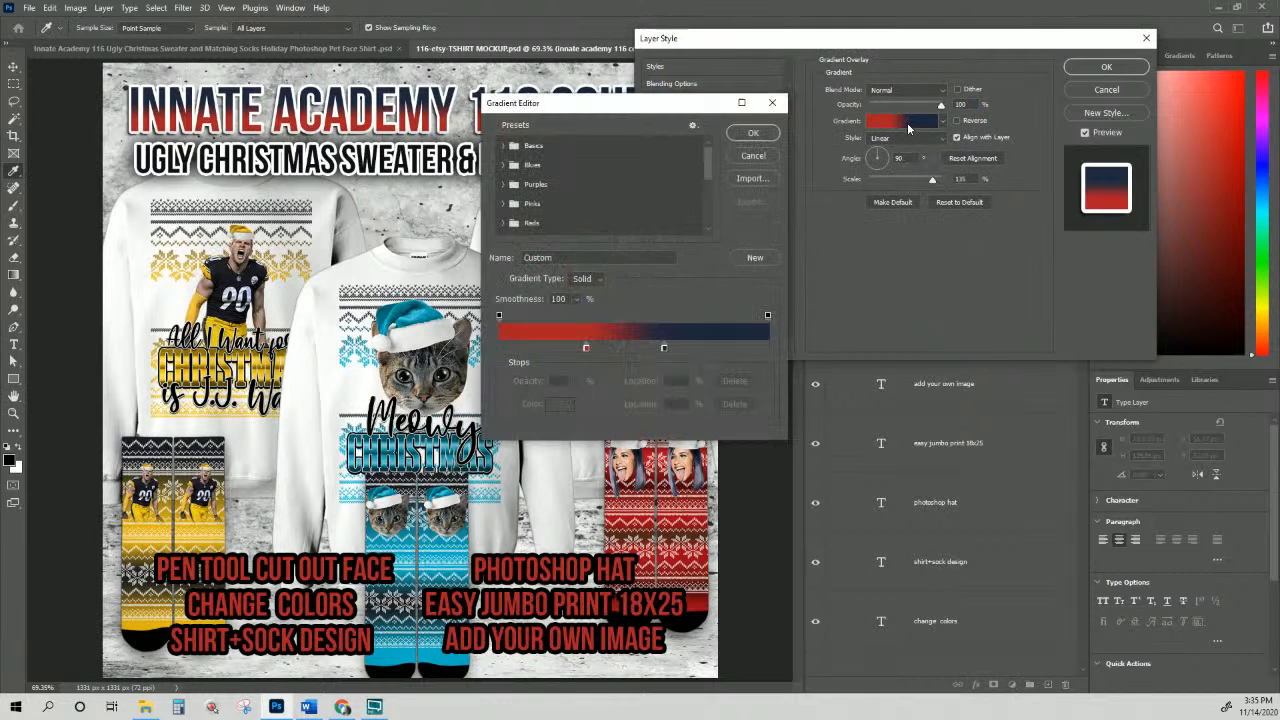
pyautogui.click(665, 346)
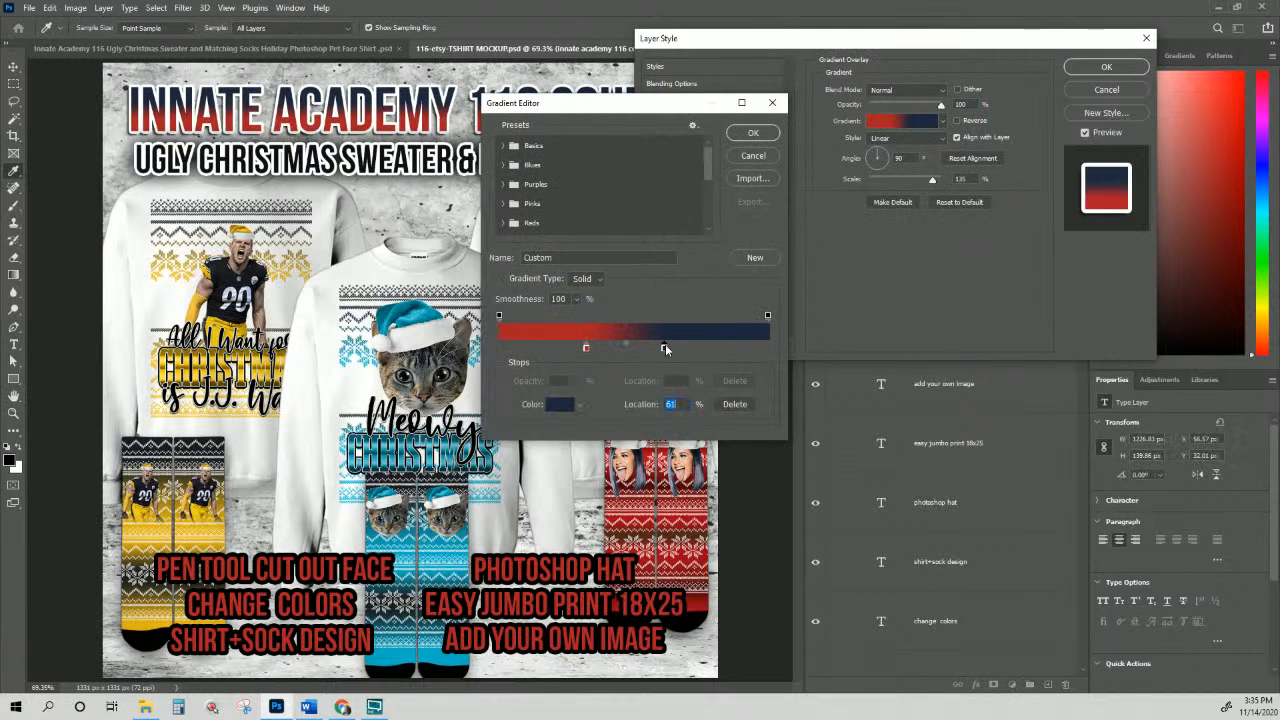
pyautogui.click(452, 567)
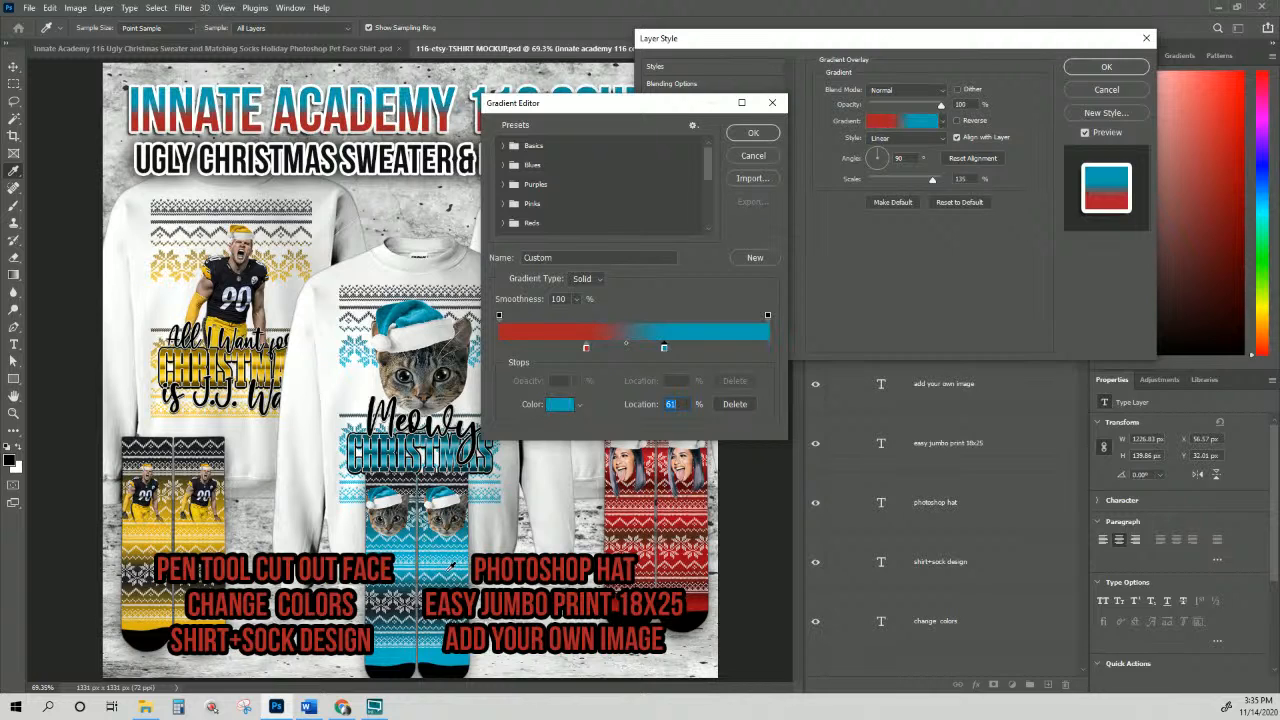
pyautogui.click(750, 134)
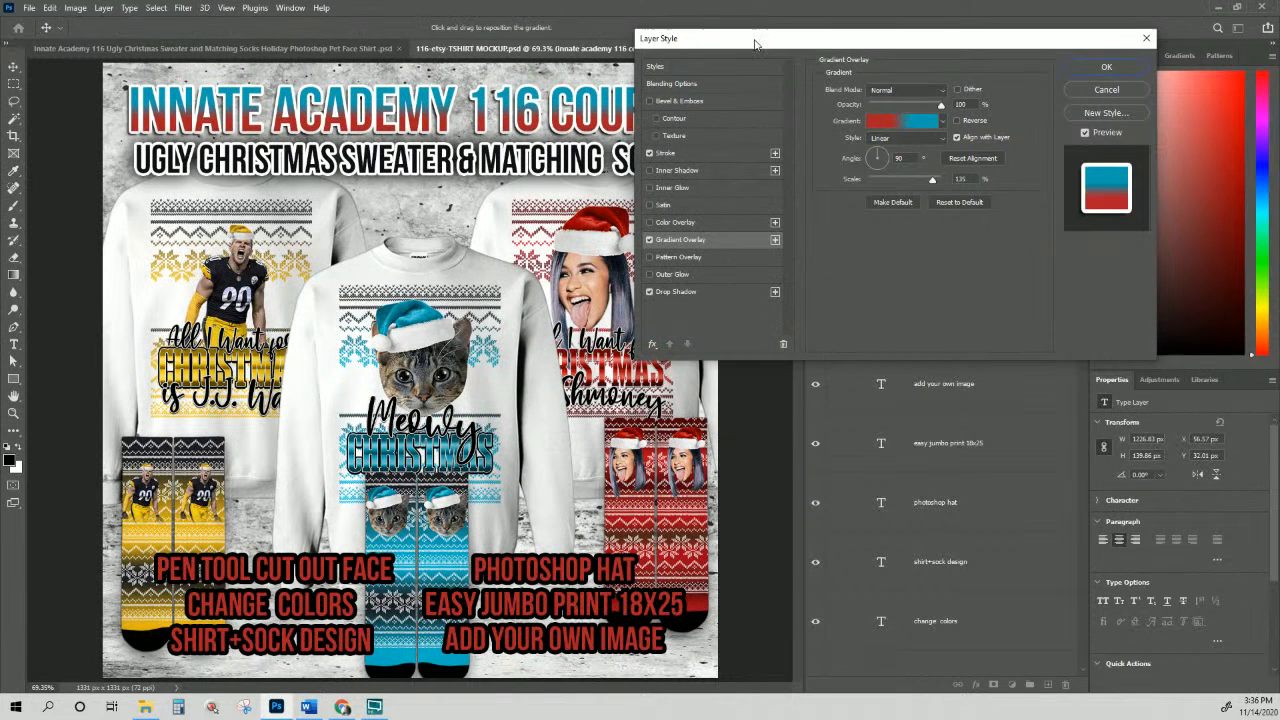
pyautogui.moveTo(755, 41); pyautogui.dragTo(786, 67)
pyautogui.click(1112, 92)
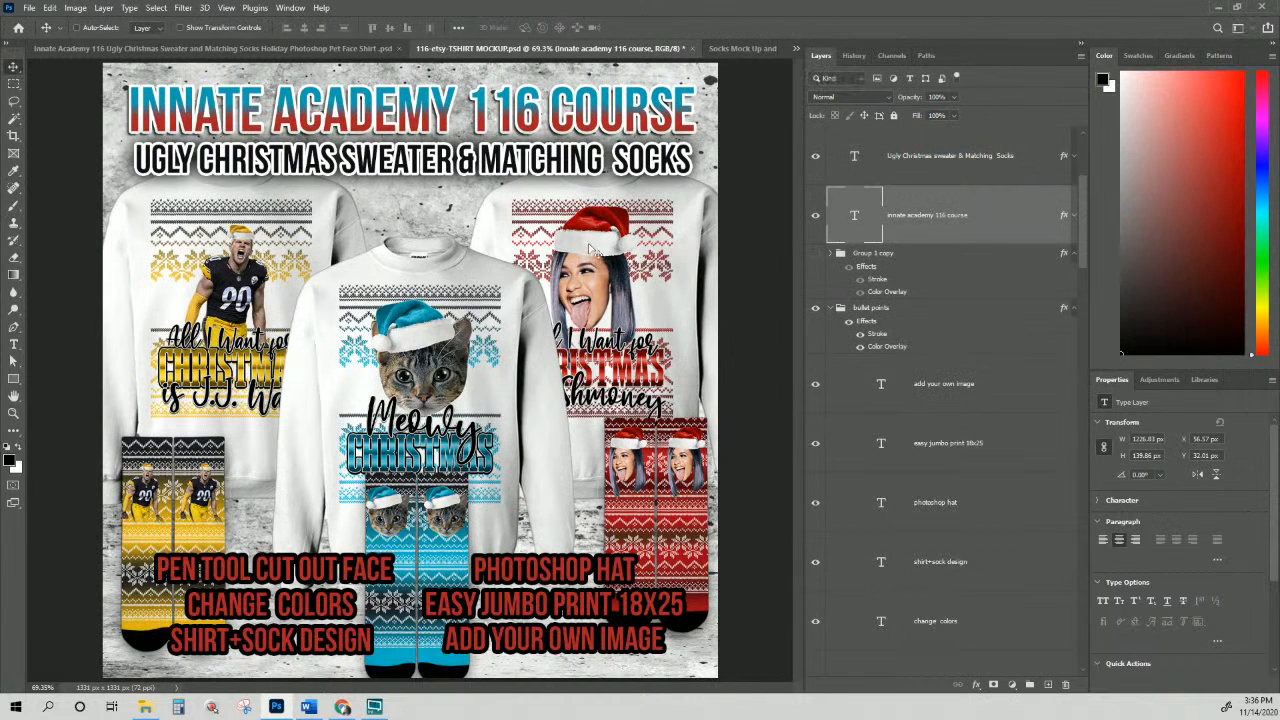
pyautogui.rightClick(592, 246)
pyautogui.click(619, 263)
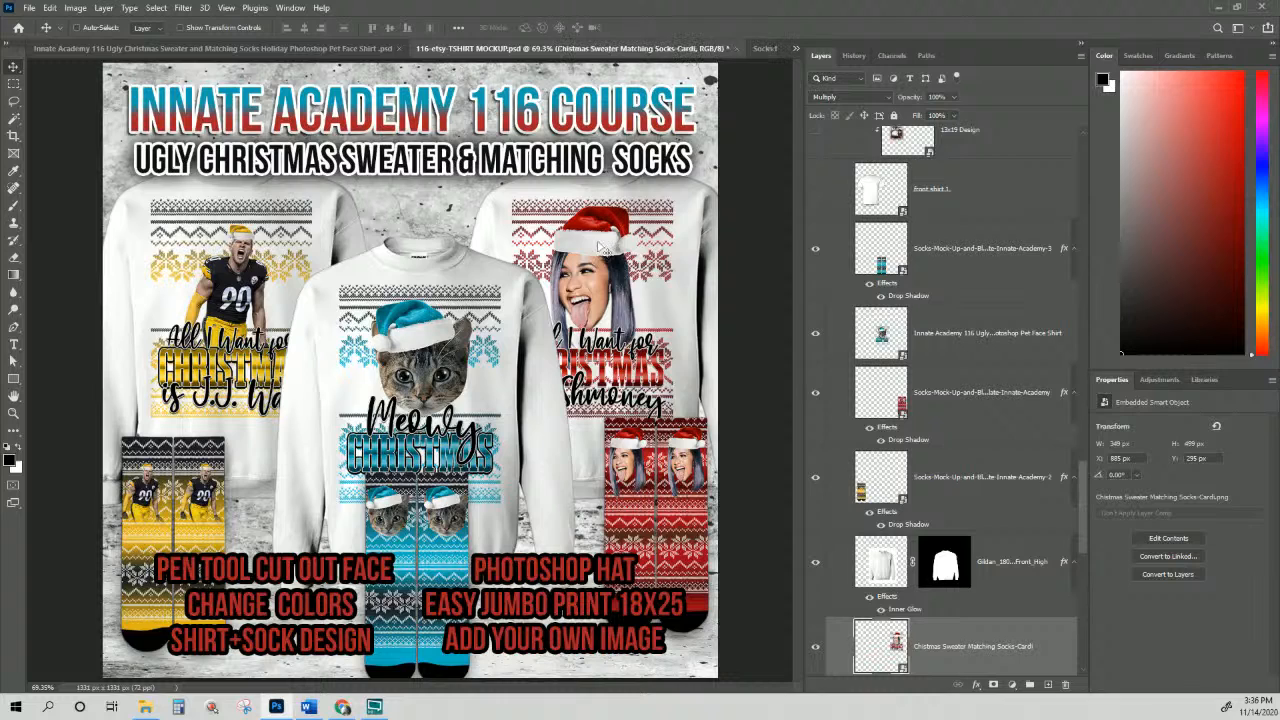
# Step: Shift the right sweater's face design slightly to the right
pyautogui.rightClick(622, 263)
pyautogui.click(622, 263)
pyautogui.moveTo(622, 263); pyautogui.dragTo(624, 263)
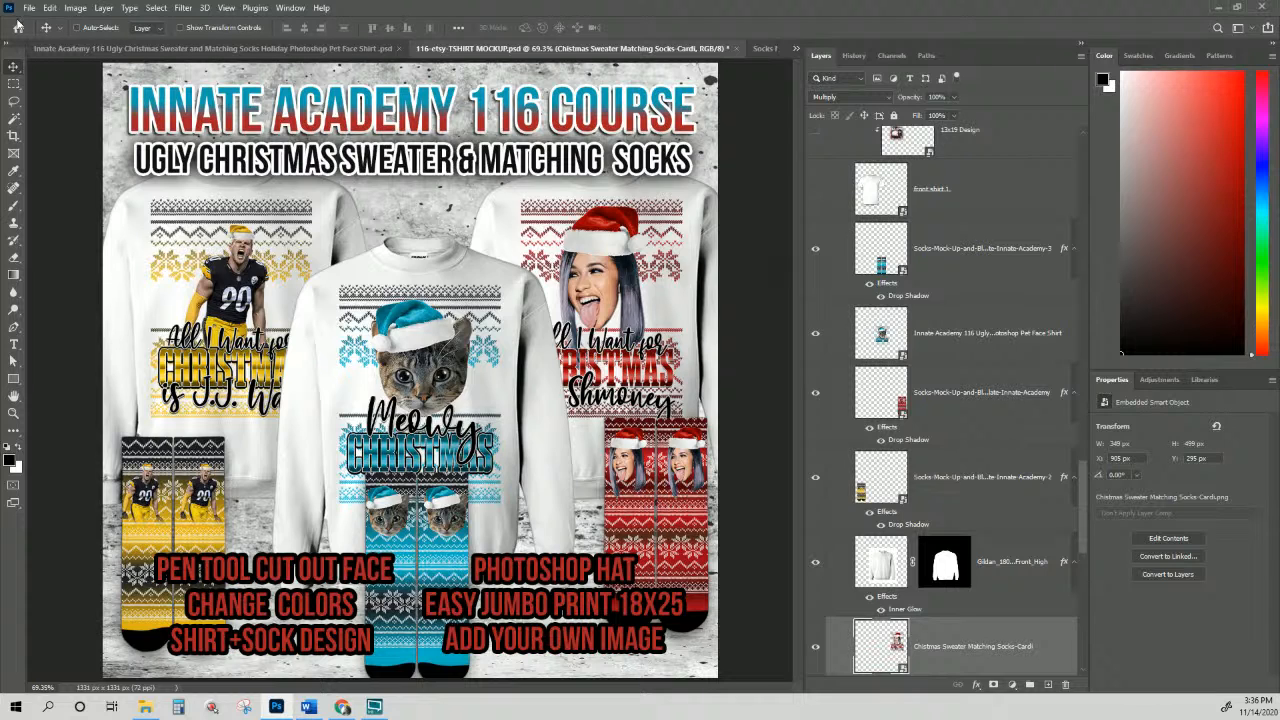
# Step: Save the 116-etsy-TSHIRT MOCKUP.psd document
pyautogui.click(29, 8)
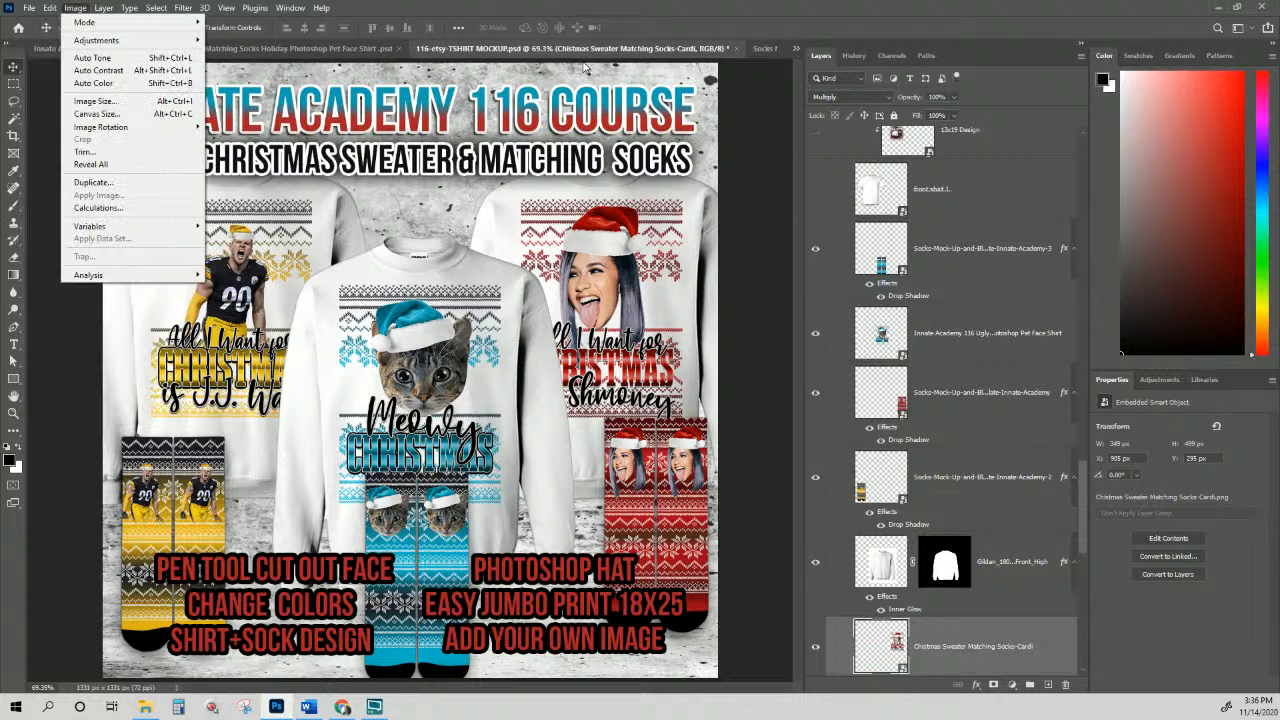
pyautogui.click(570, 55)
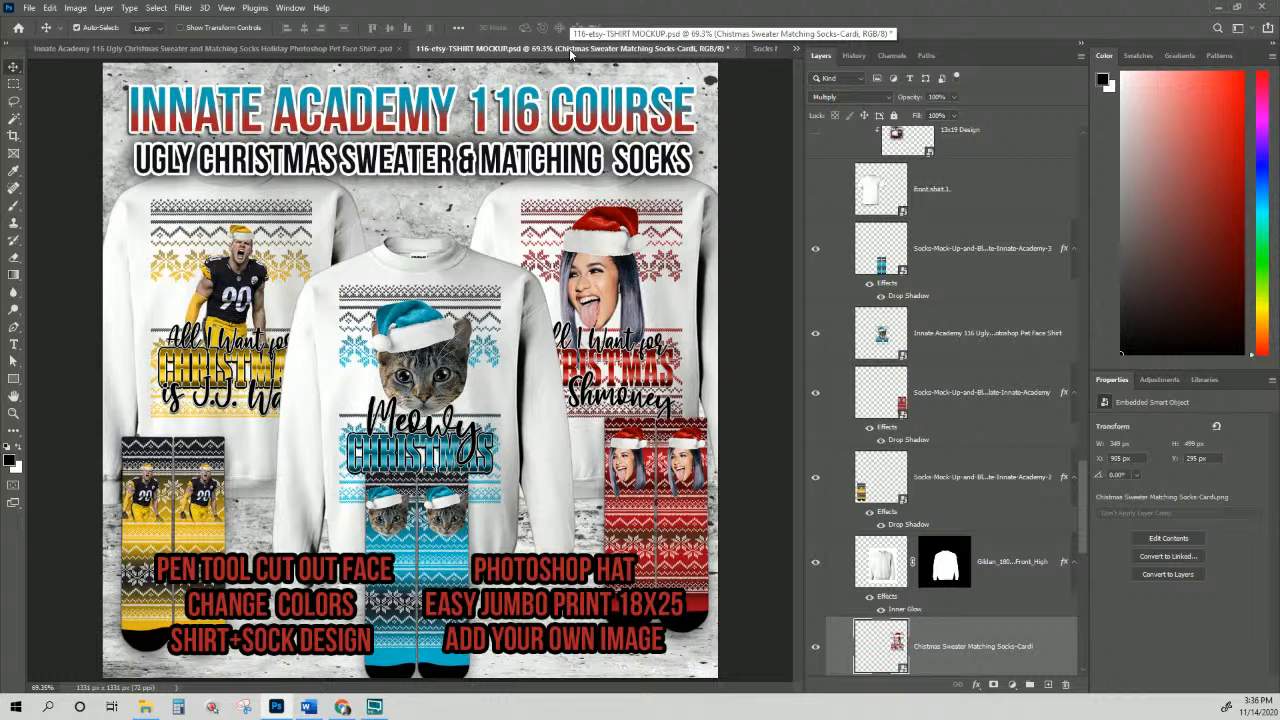
pyautogui.hotkey('ctrl', 's')
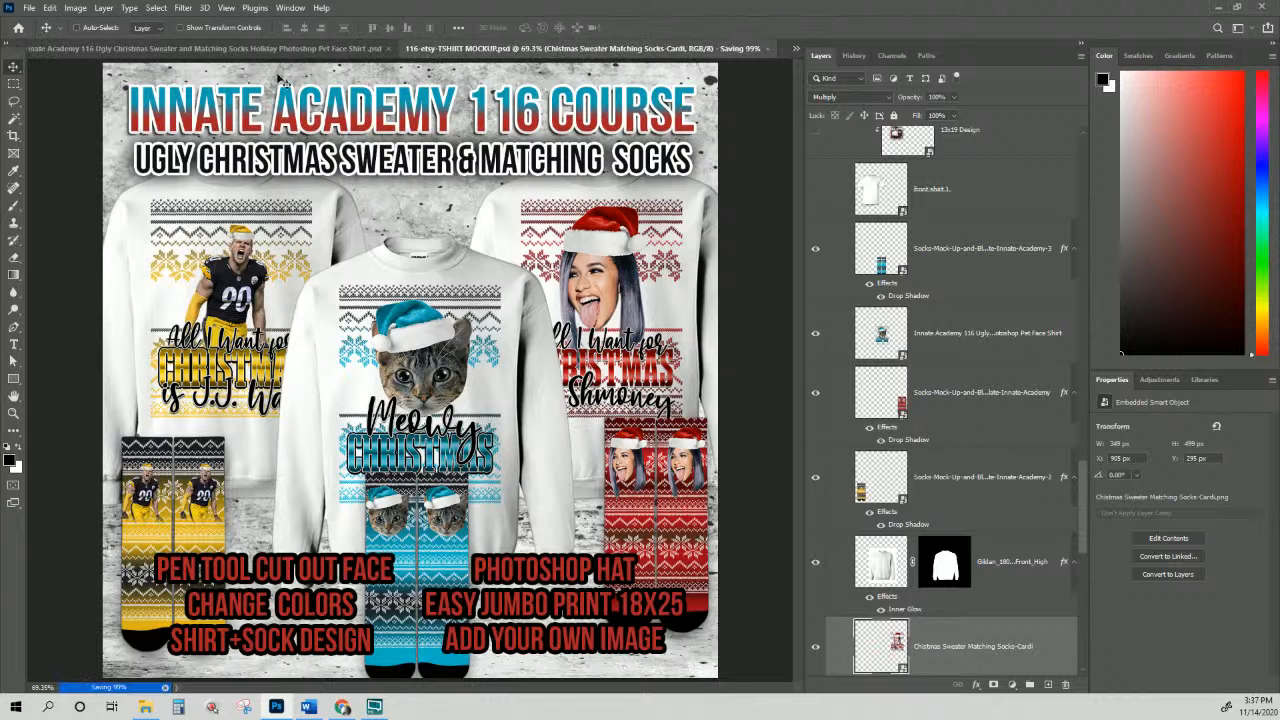
# Step: Open Christmas Sweater Matching Socks-Cardi.png, the 'Shmoney' design, from the Open dialog
pyautogui.click(33, 9)
pyautogui.click(287, 50)
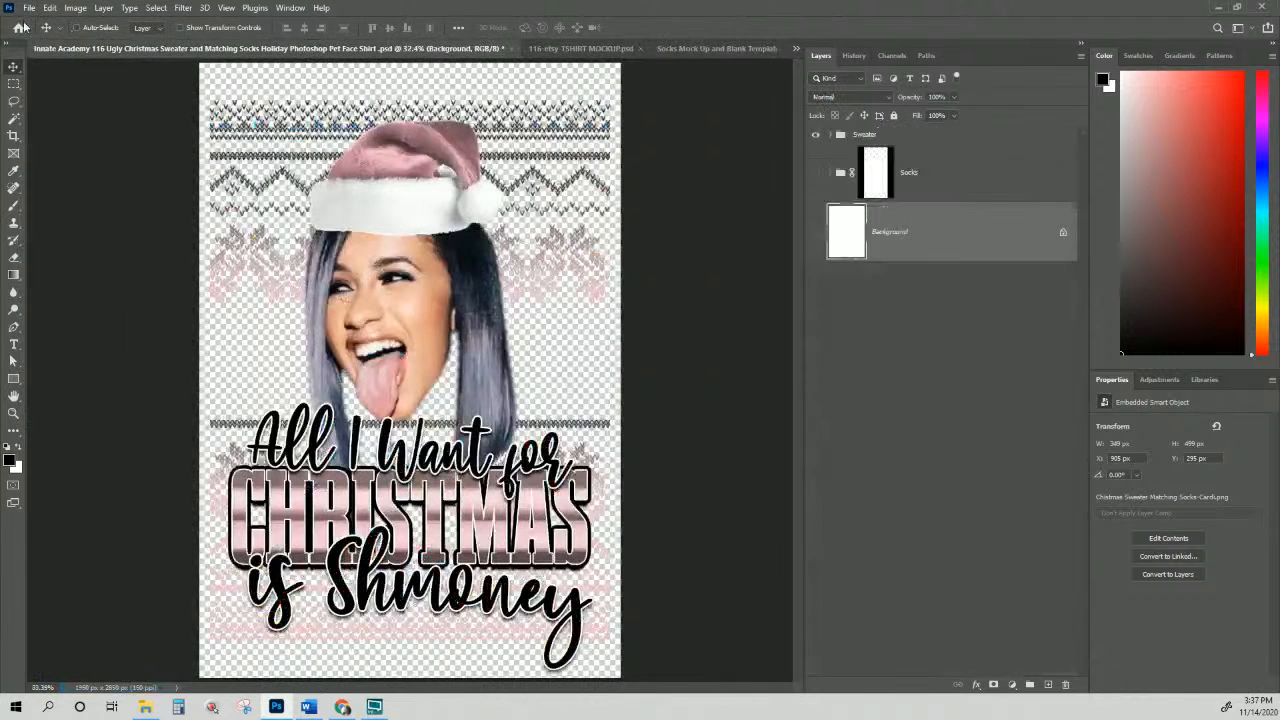
pyautogui.click(29, 8)
pyautogui.click(45, 38)
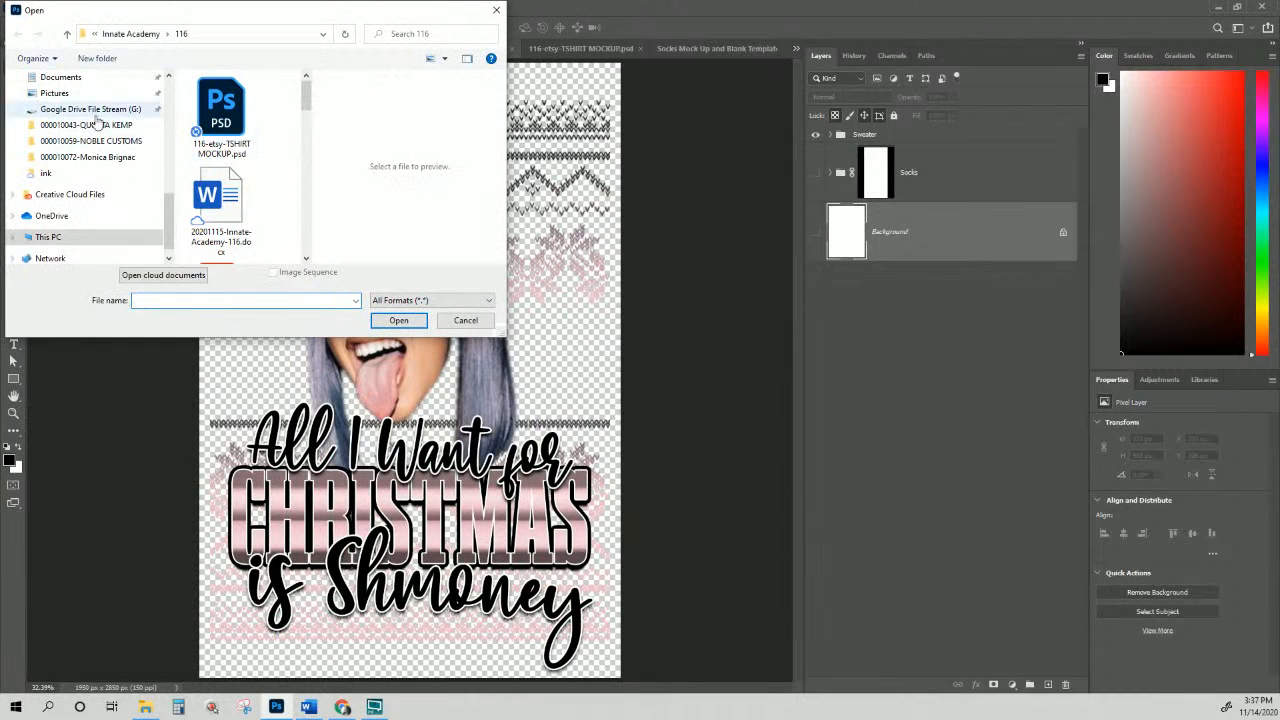
pyautogui.scroll(-6, 286, 152)
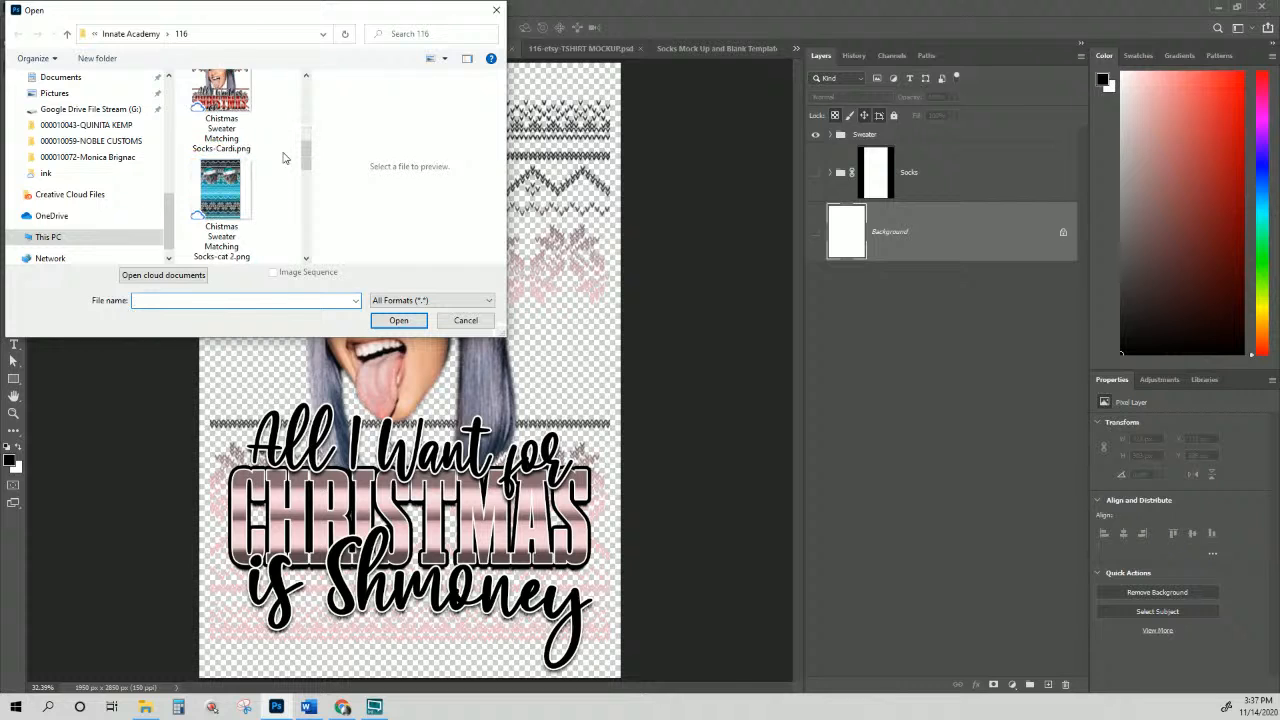
pyautogui.scroll(2, 245, 162)
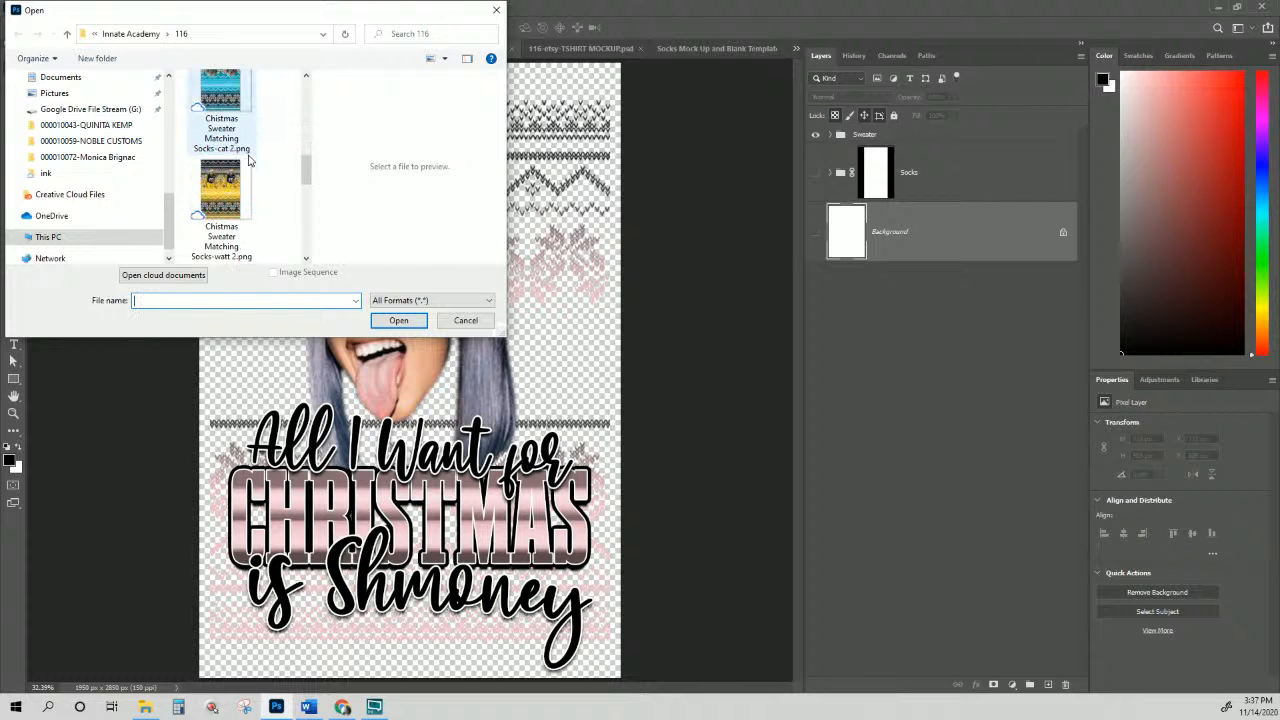
pyautogui.doubleClick(250, 160)
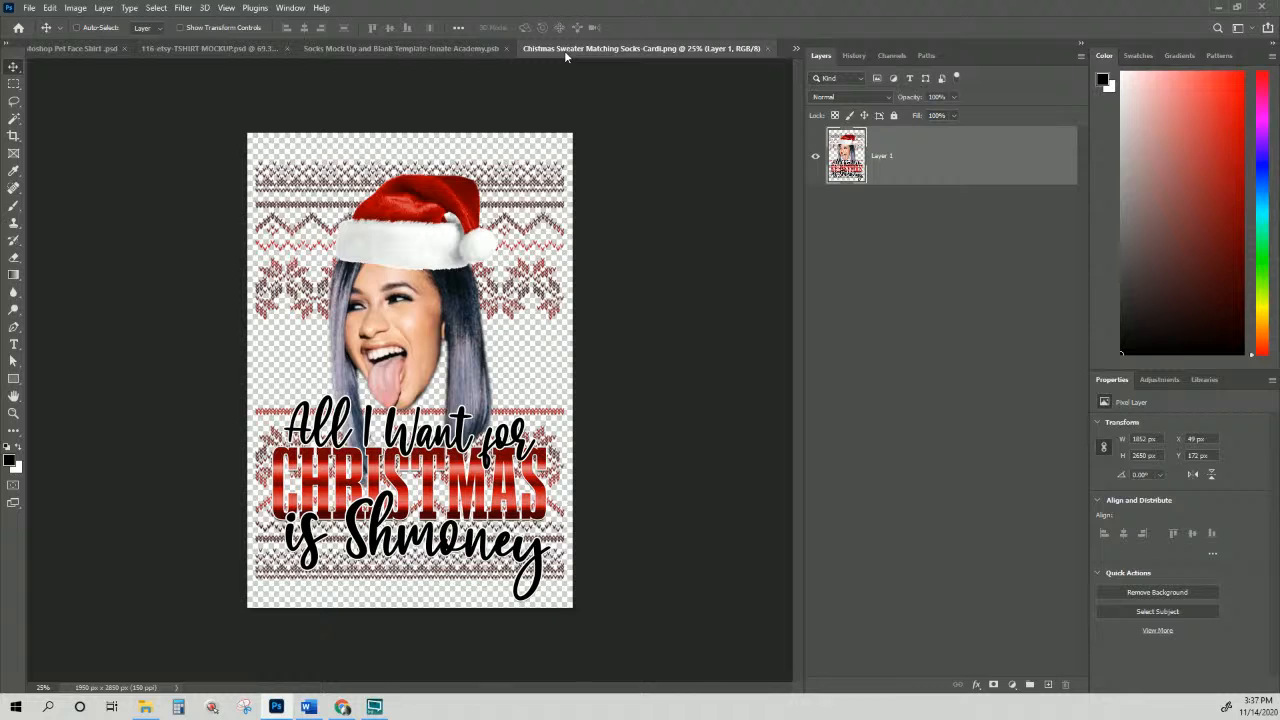
# Step: Open Print settings for the Cardi design with EPSON WF-7710 Series as the printer
pyautogui.click(29, 7)
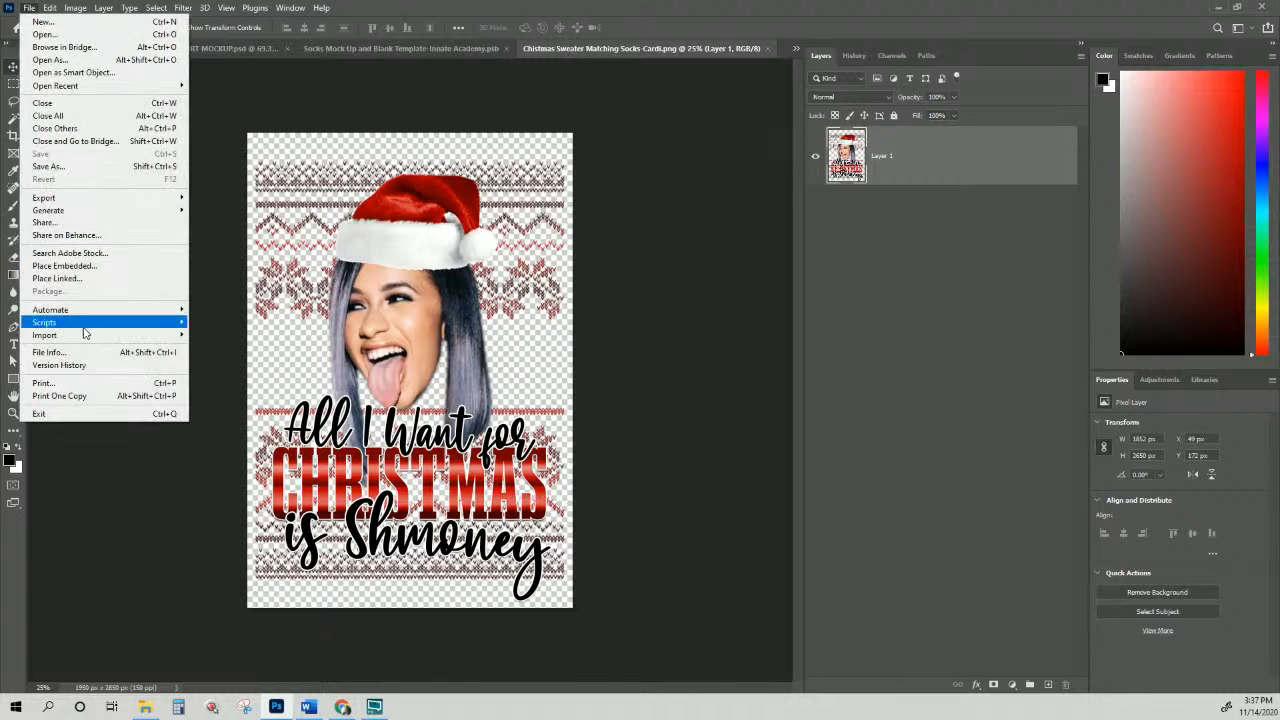
pyautogui.click(56, 388)
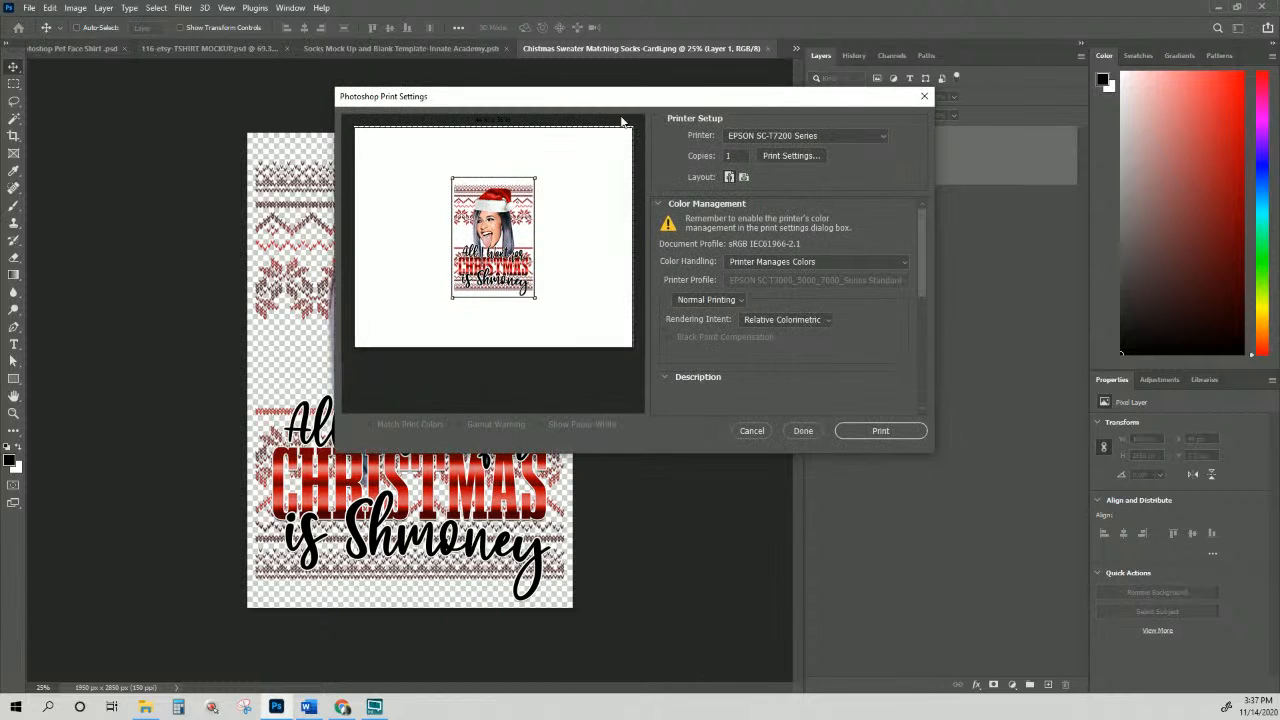
pyautogui.click(792, 137)
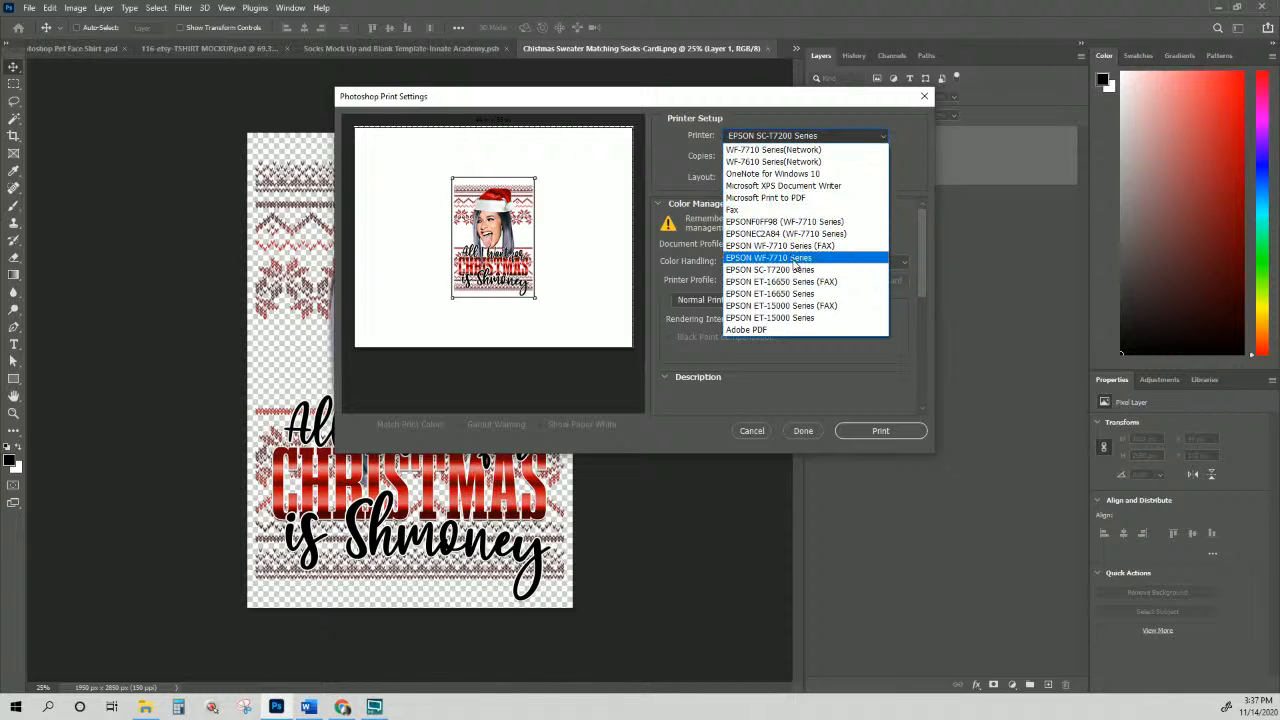
pyautogui.click(795, 262)
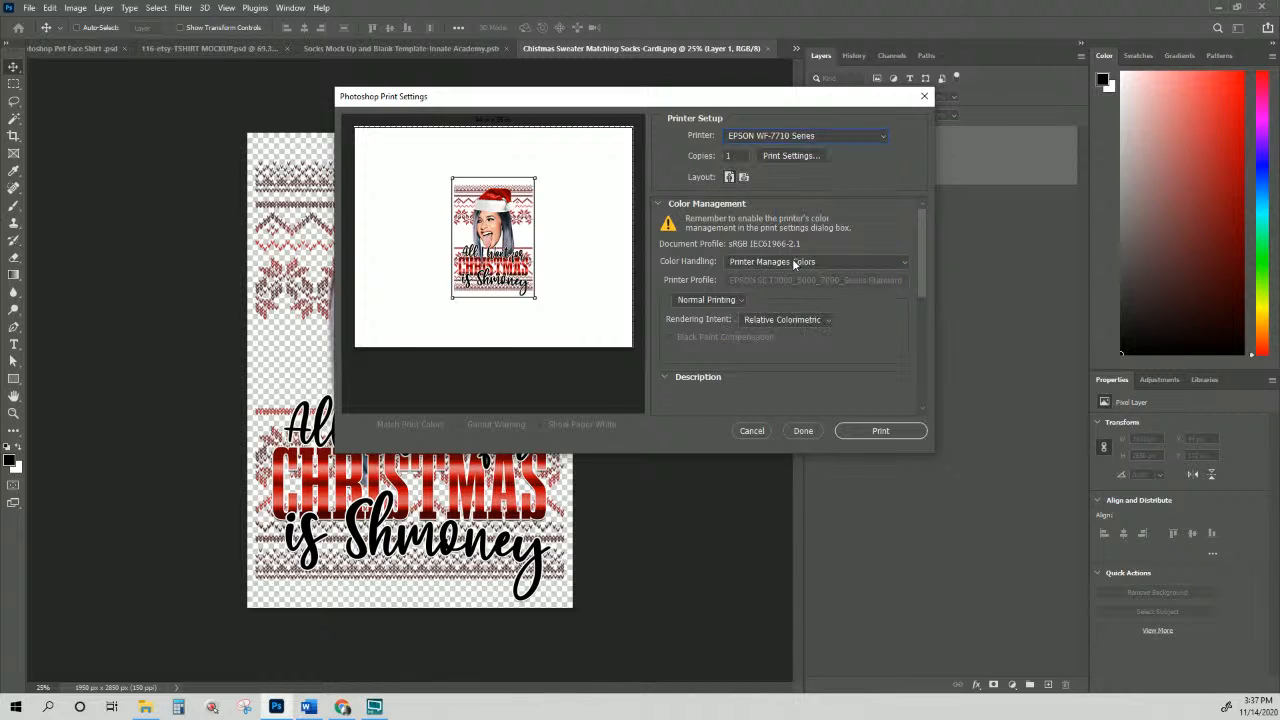
# Step: Apply the '13x19 tru innate sub' preset (Super B paper) in the EPSON printer properties
pyautogui.click(807, 156)
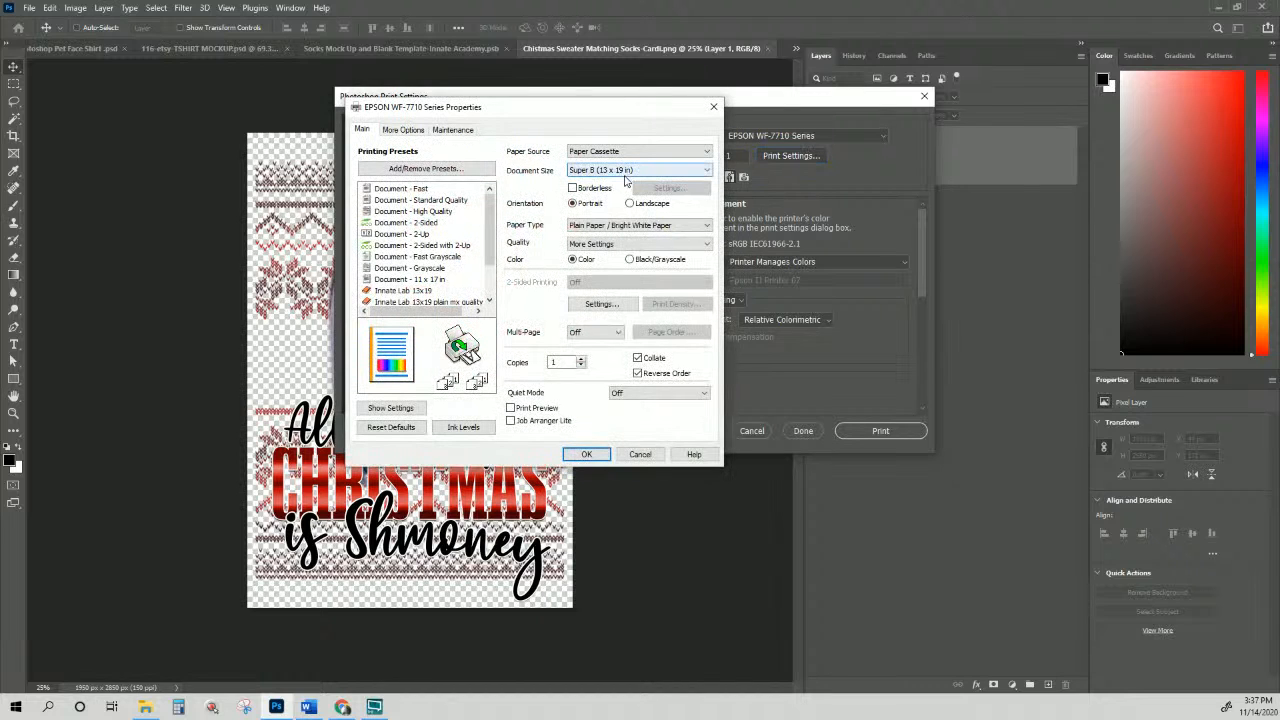
pyautogui.scroll(-2, 443, 298)
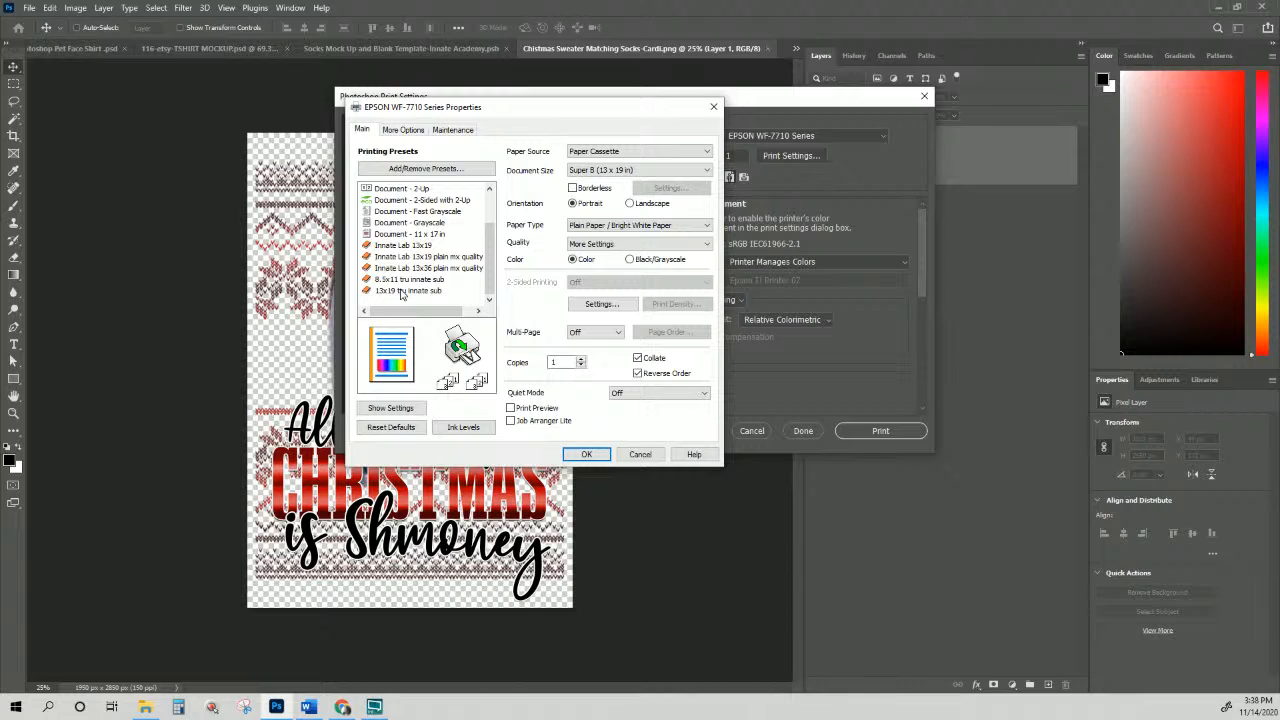
pyautogui.click(403, 291)
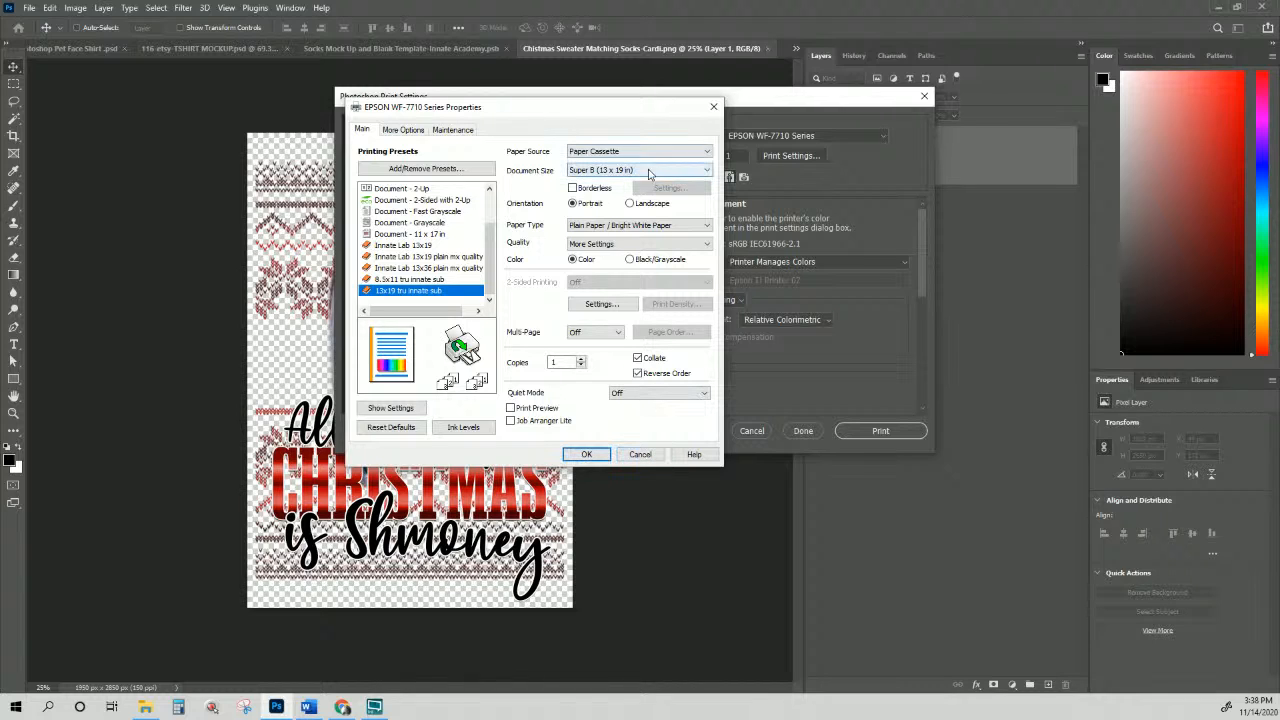
pyautogui.click(600, 455)
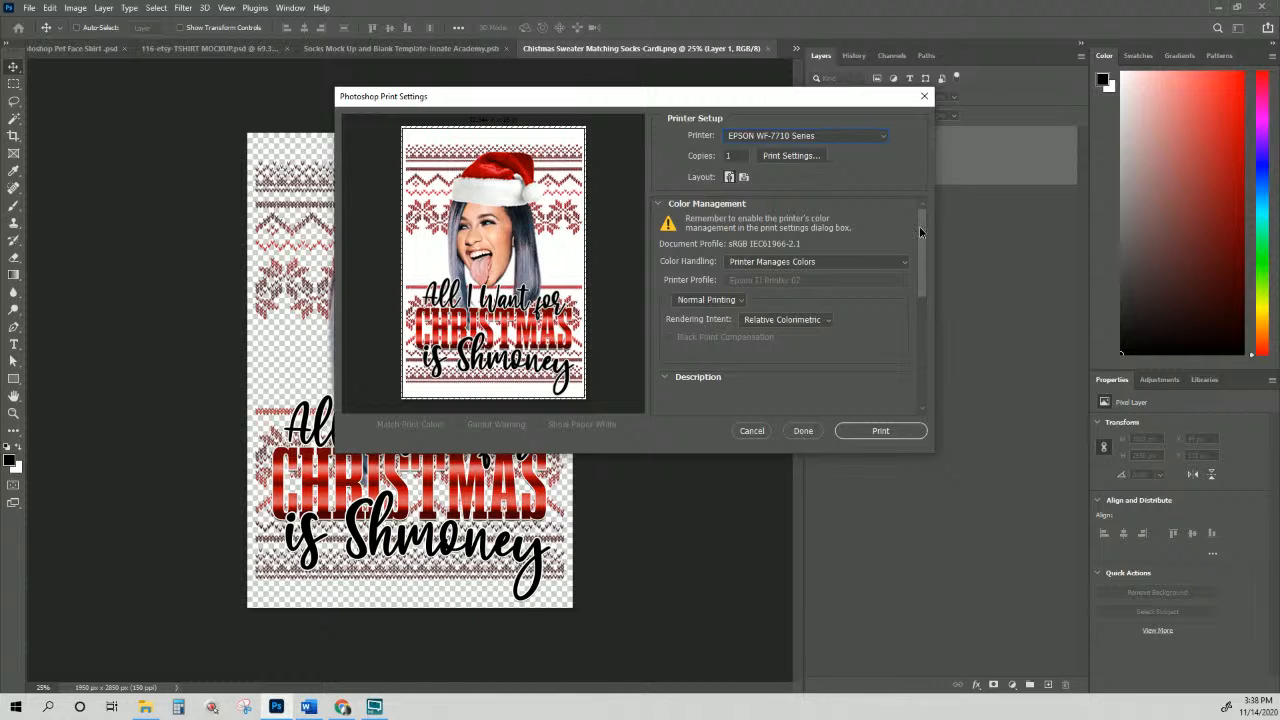
# Step: Set the print width to 18 inches, scaling the Cardi design to 138.46%
pyautogui.moveTo(921, 232); pyautogui.dragTo(935, 344)
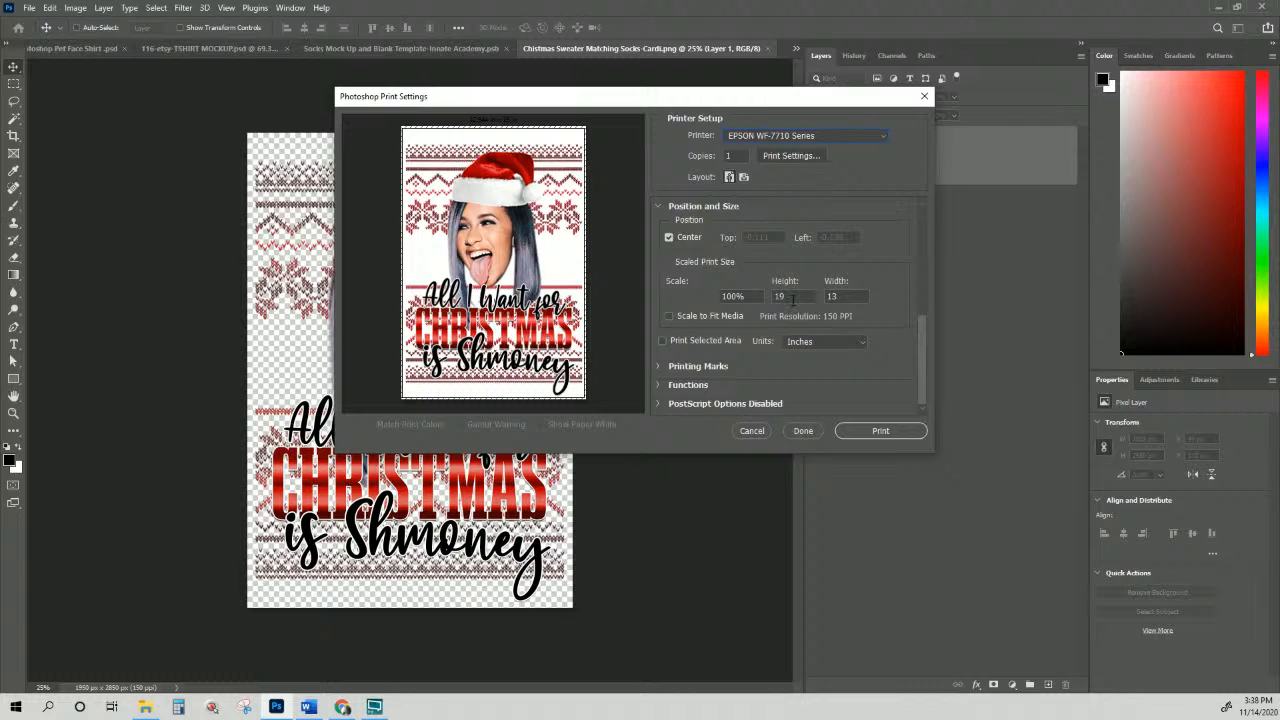
pyautogui.press('Tab')
pyautogui.write('19')
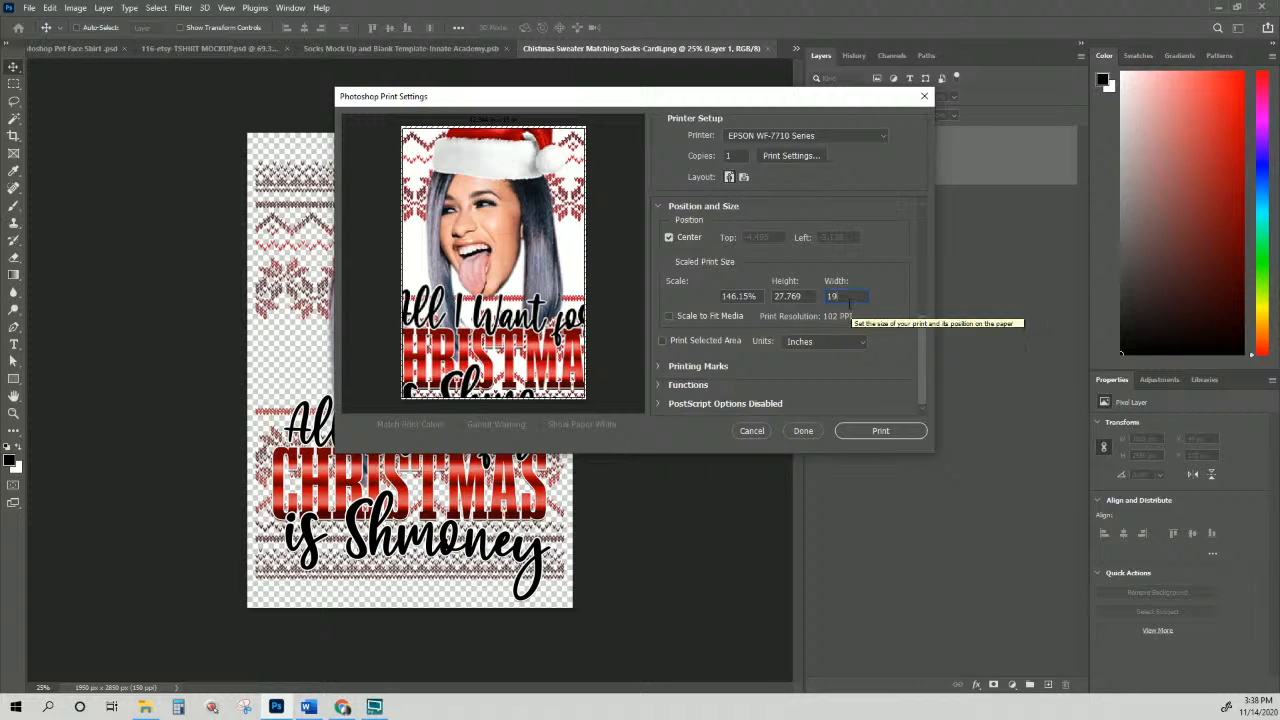
pyautogui.doubleClick(847, 298)
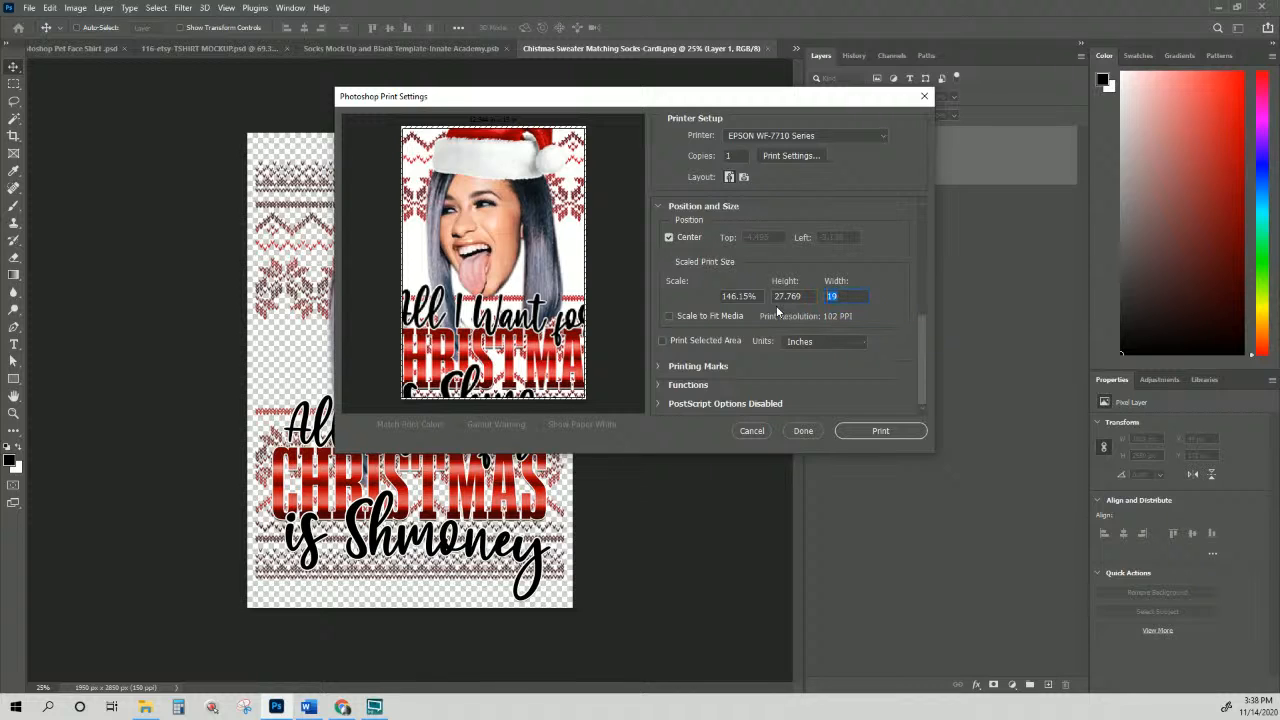
pyautogui.write('18')
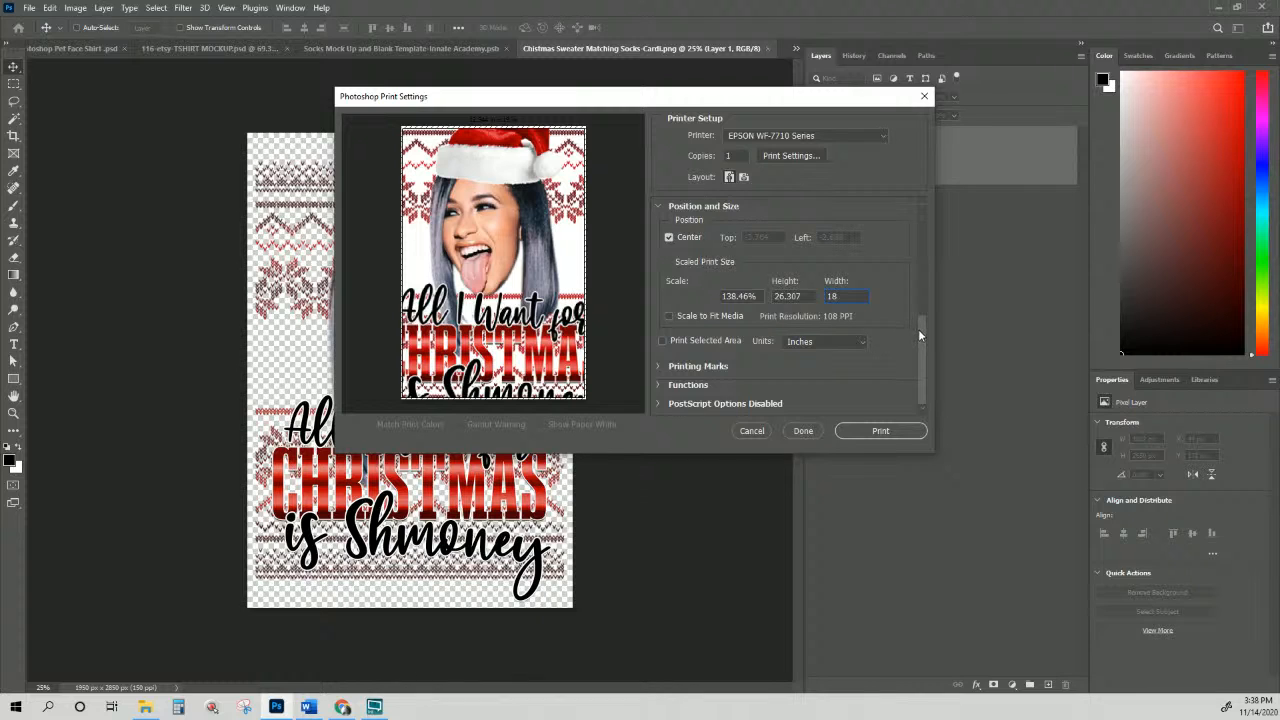
pyautogui.moveTo(919, 329); pyautogui.dragTo(910, 208)
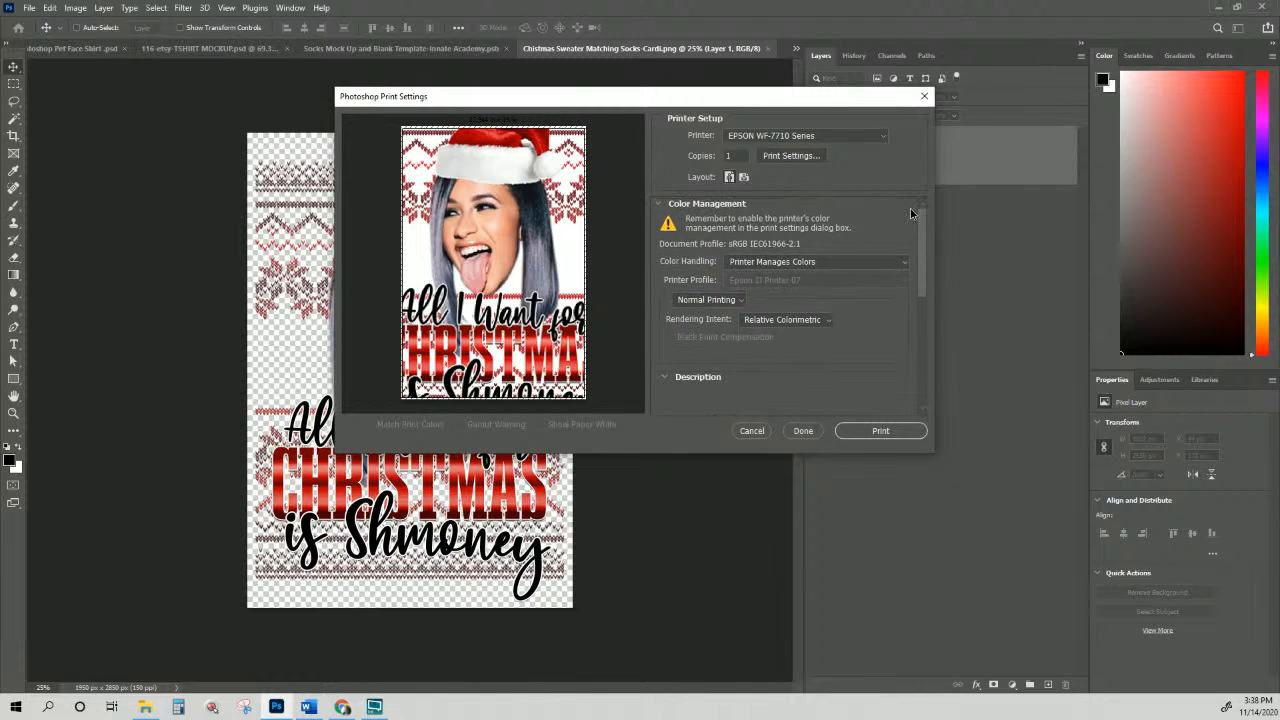
# Step: Switch the print to landscape and set Color Handling to Photoshop Manages Colors
pyautogui.click(744, 178)
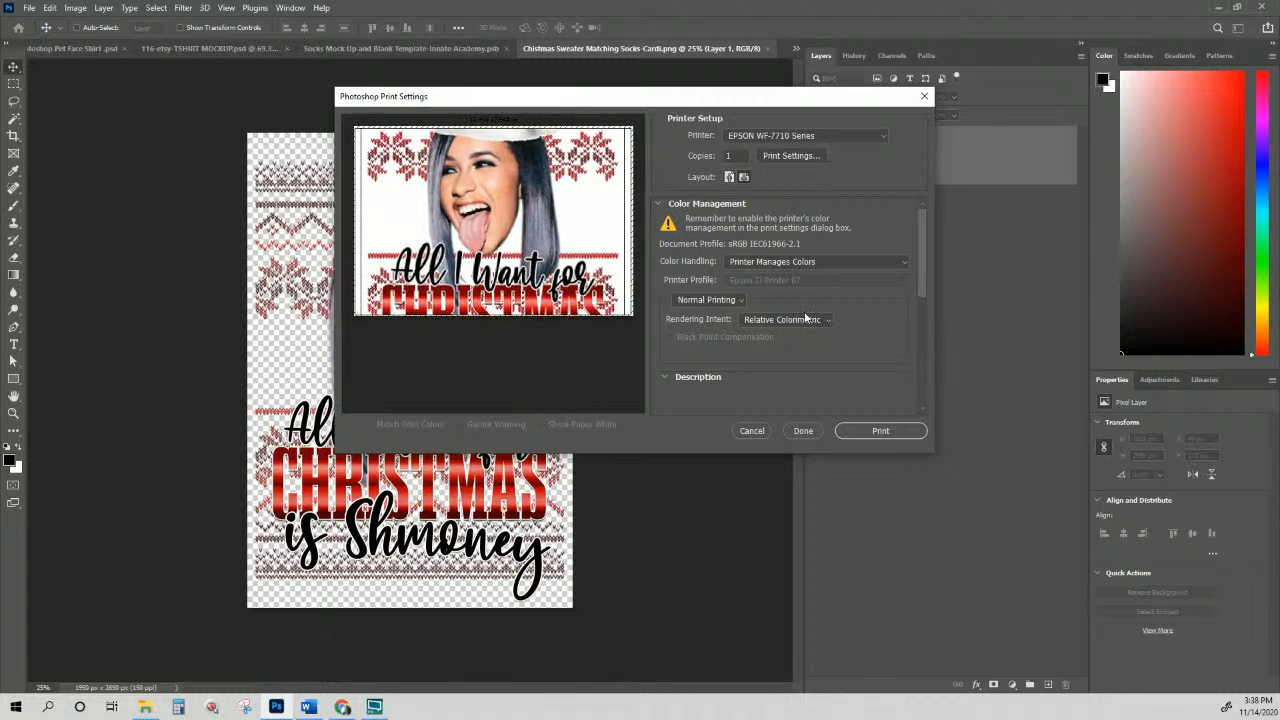
pyautogui.click(791, 261)
pyautogui.click(784, 287)
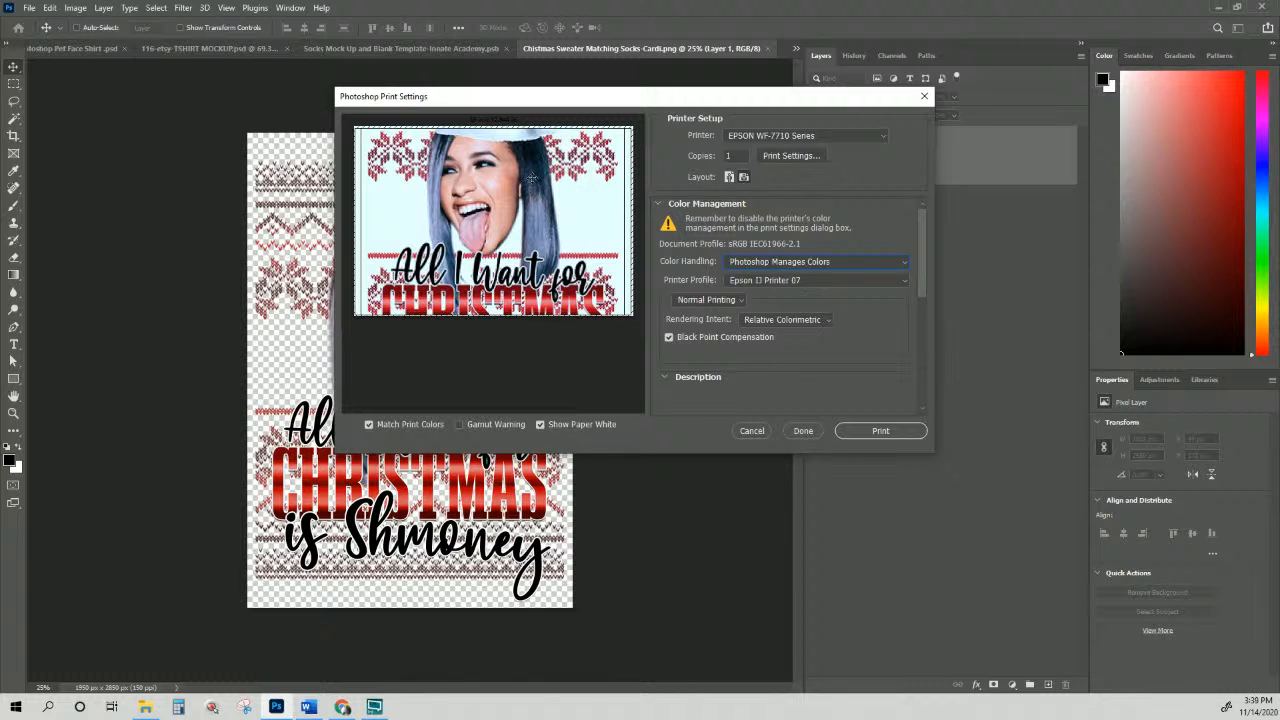
# Step: Drag the image down to show the Santa hat, offsetting it to Top -1.107, Left 0.43
pyautogui.moveTo(532, 177); pyautogui.dragTo(533, 260)
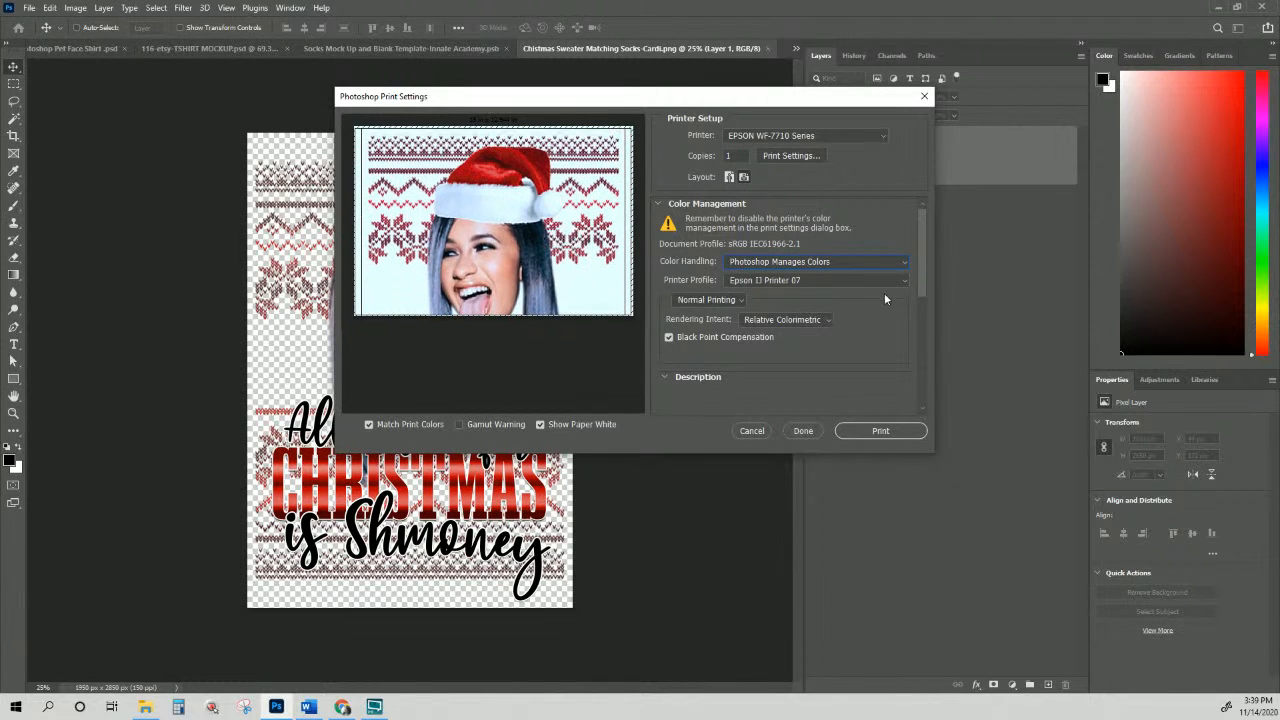
pyautogui.scroll(-1, 872, 301)
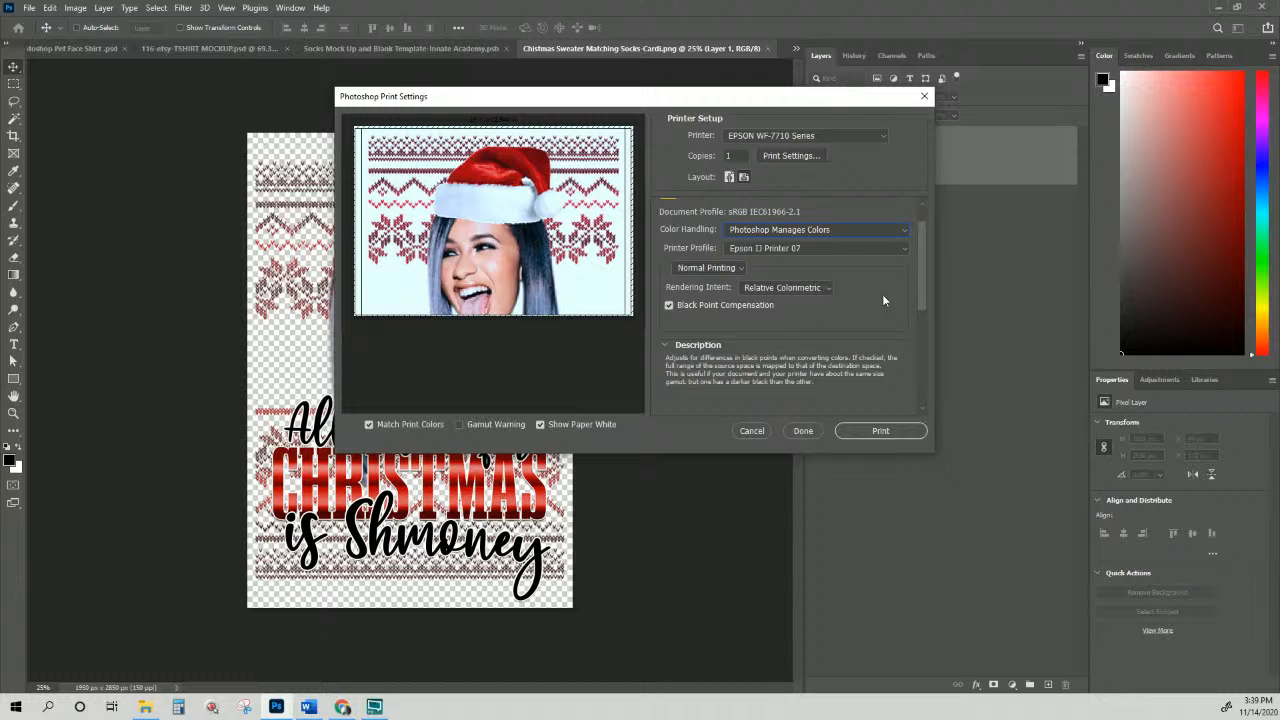
pyautogui.moveTo(923, 296); pyautogui.dragTo(924, 399)
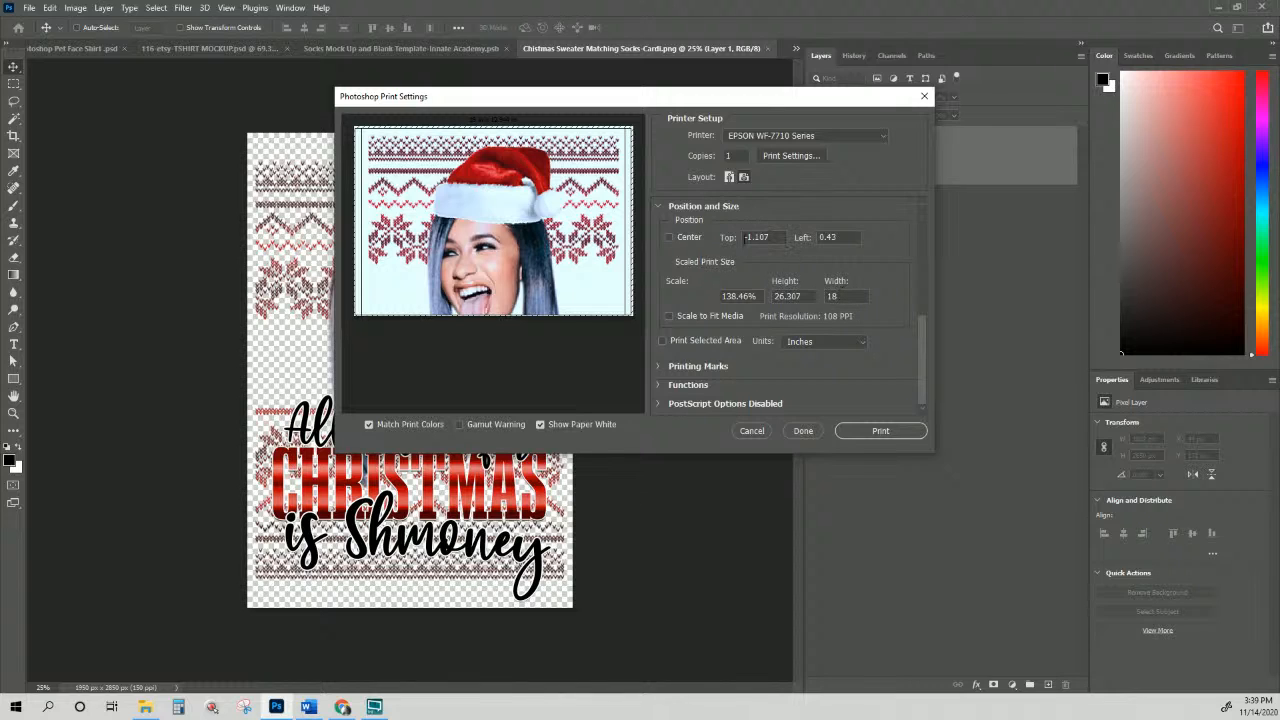
# Step: Reset the print's Top and Left offsets to 0
pyautogui.click(845, 237)
pyautogui.hotkey('shift', 'Tab')
pyautogui.write('0')
pyautogui.press('Tab')
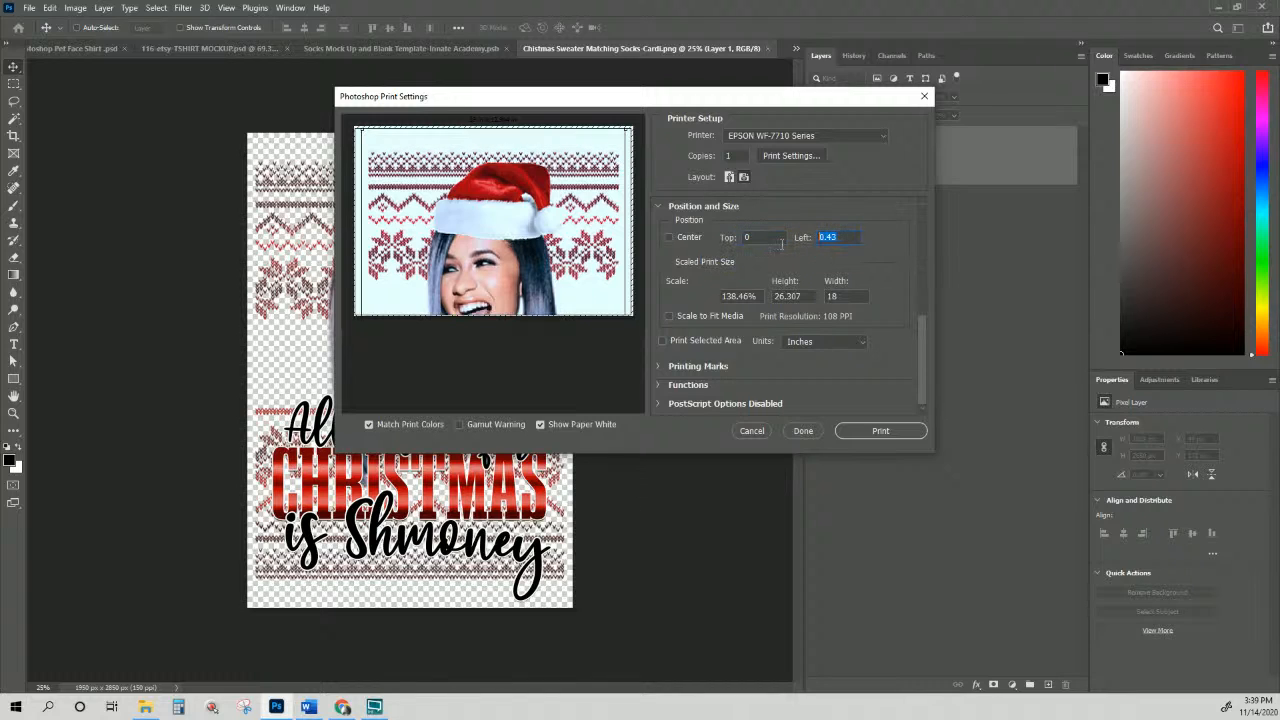
pyautogui.write('0')
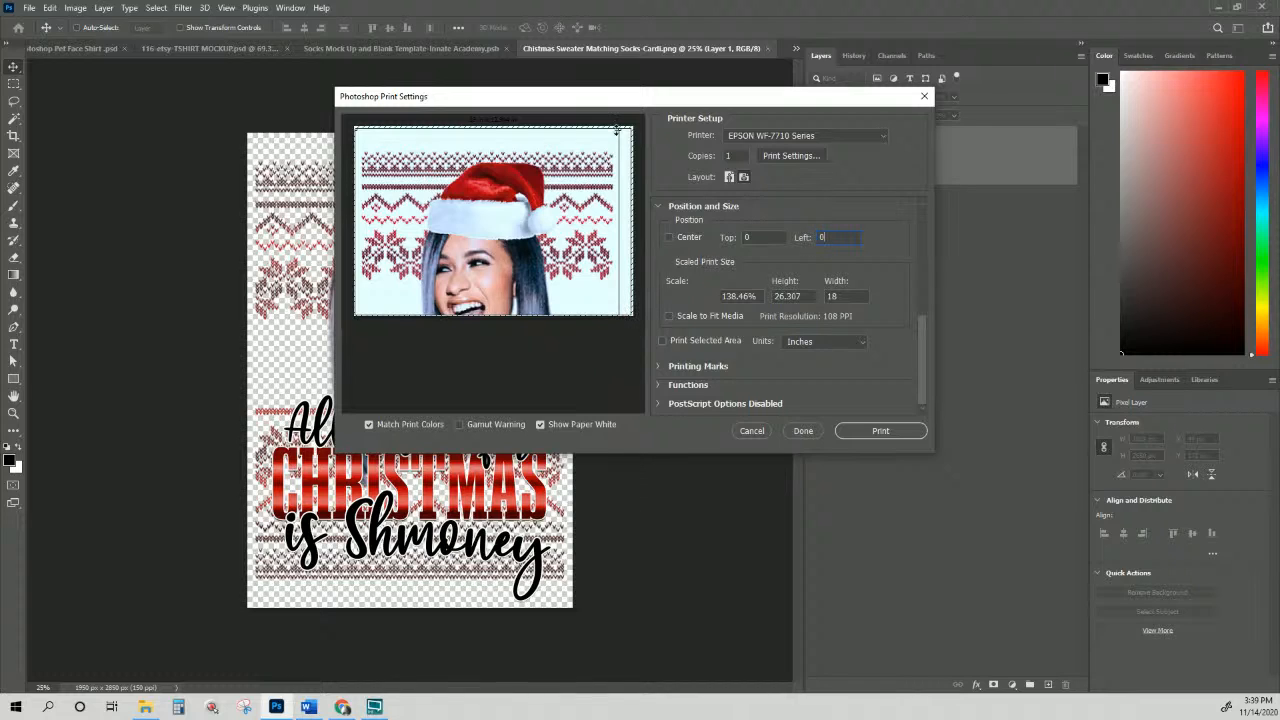
# Step: Set Top to -0.5 and Left to 0.5, then keep the print settings with Done
pyautogui.click(761, 238)
pyautogui.write('-.5')
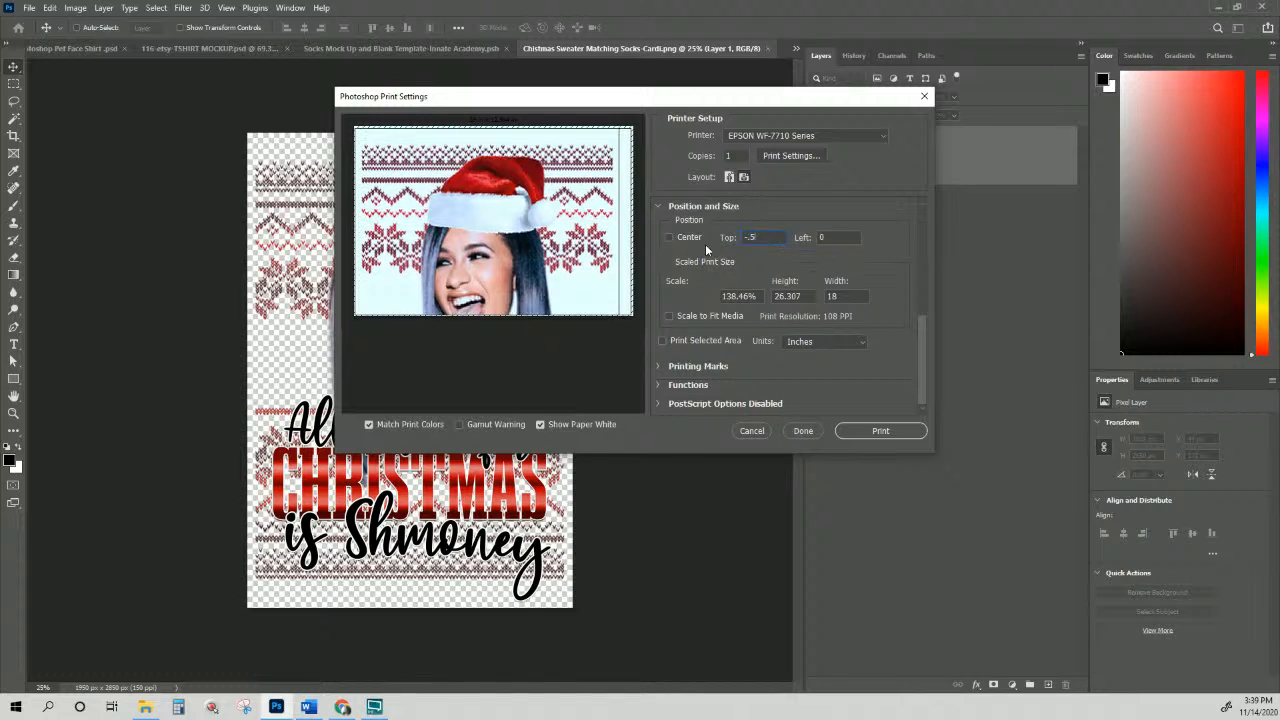
pyautogui.press('Tab')
pyautogui.write('-.5')
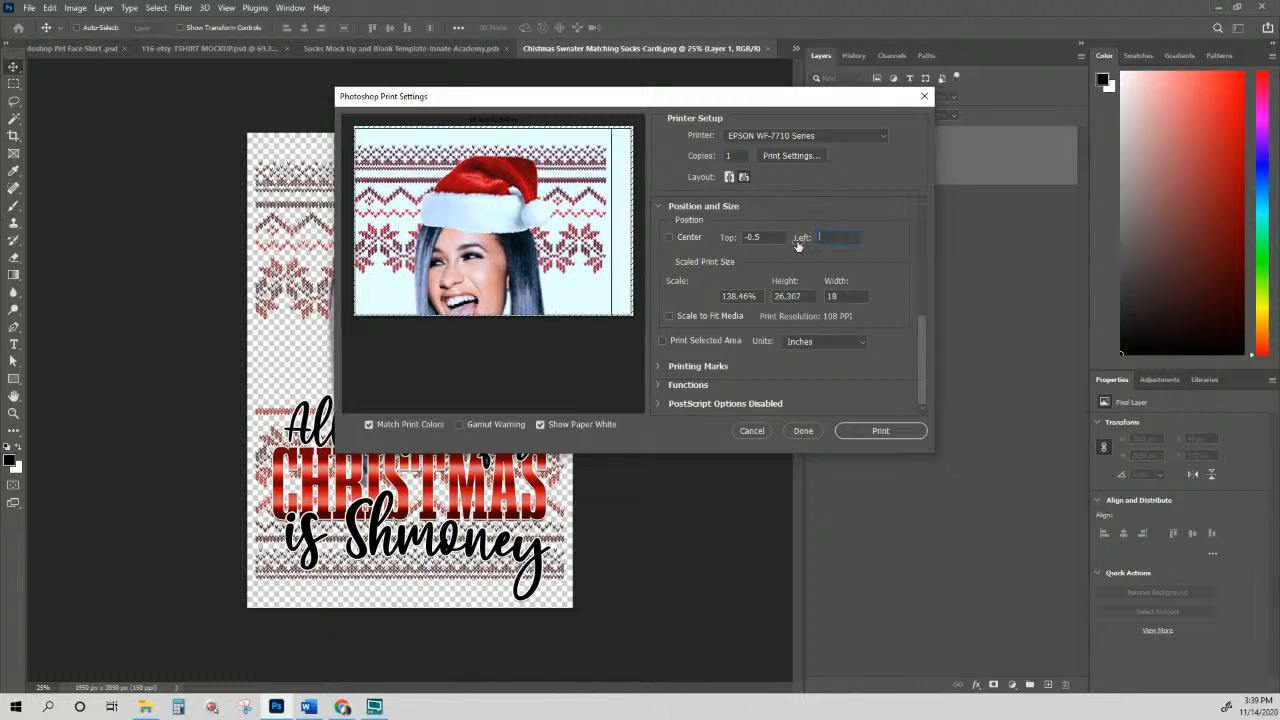
pyautogui.write('.5')
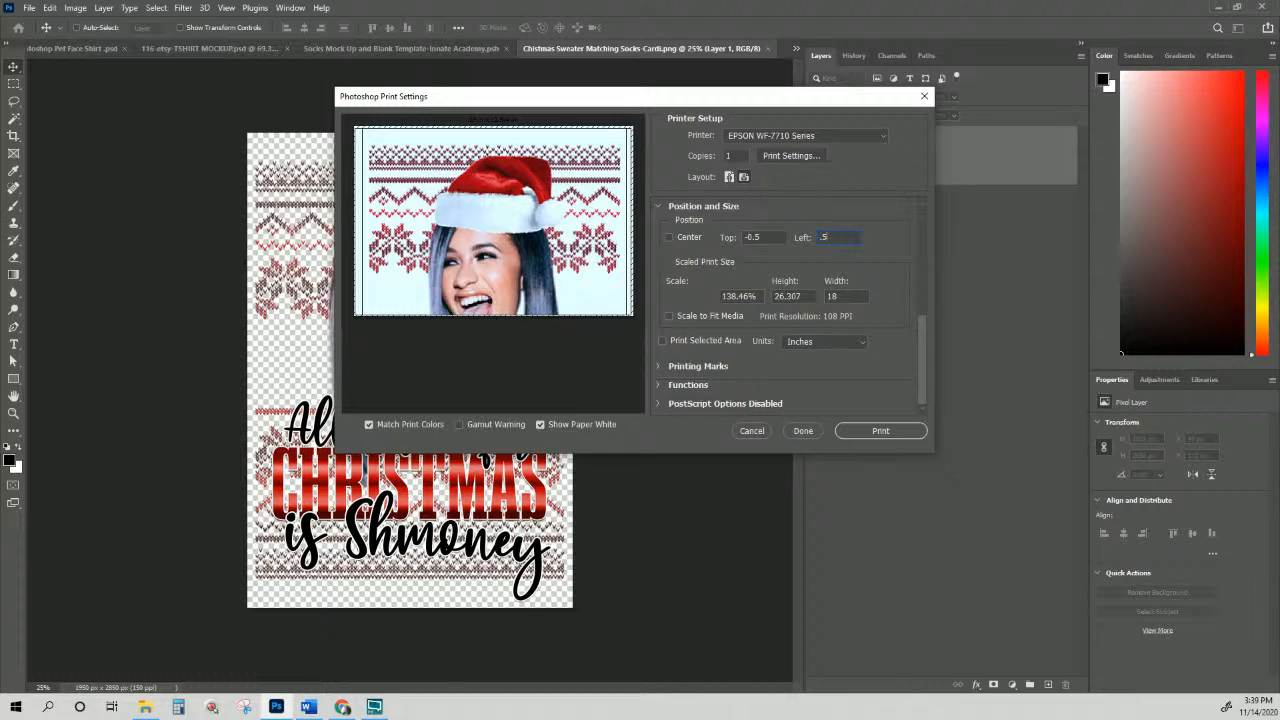
pyautogui.click(770, 237)
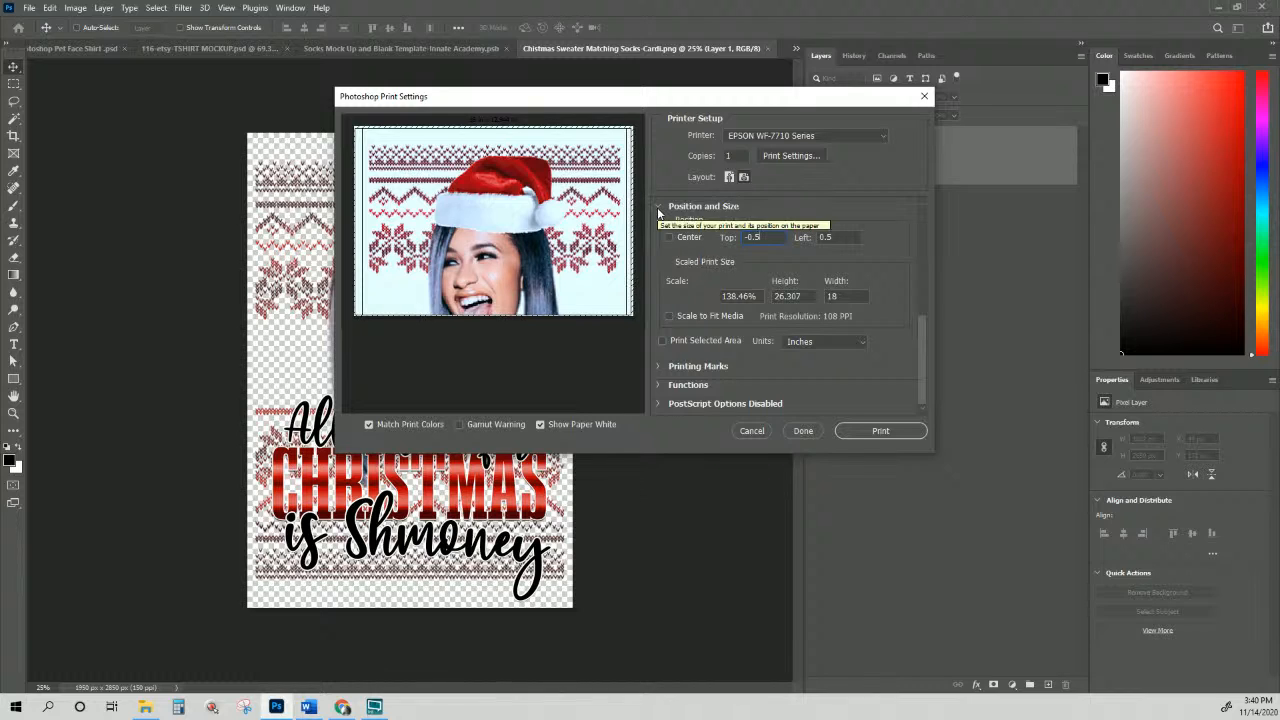
pyautogui.click(806, 432)
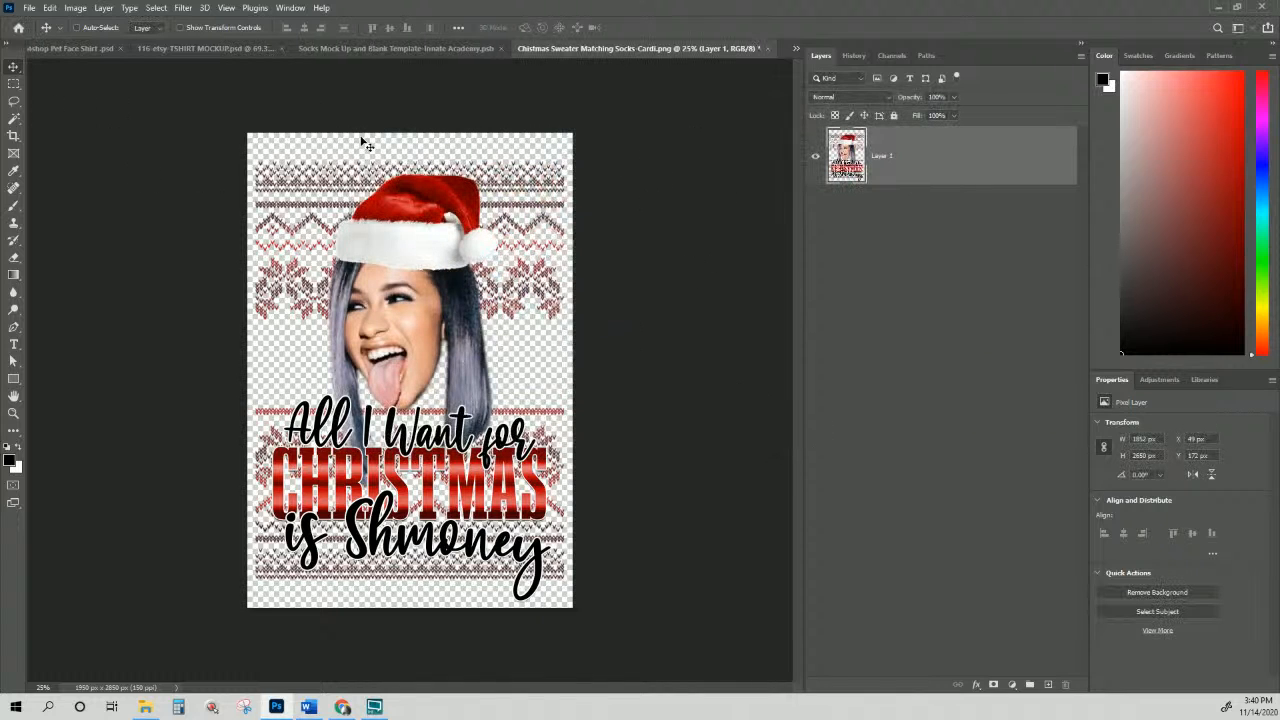
# Step: Reopen the print settings and drag the image up to show the Christmas text
pyautogui.click(29, 7)
pyautogui.click(80, 386)
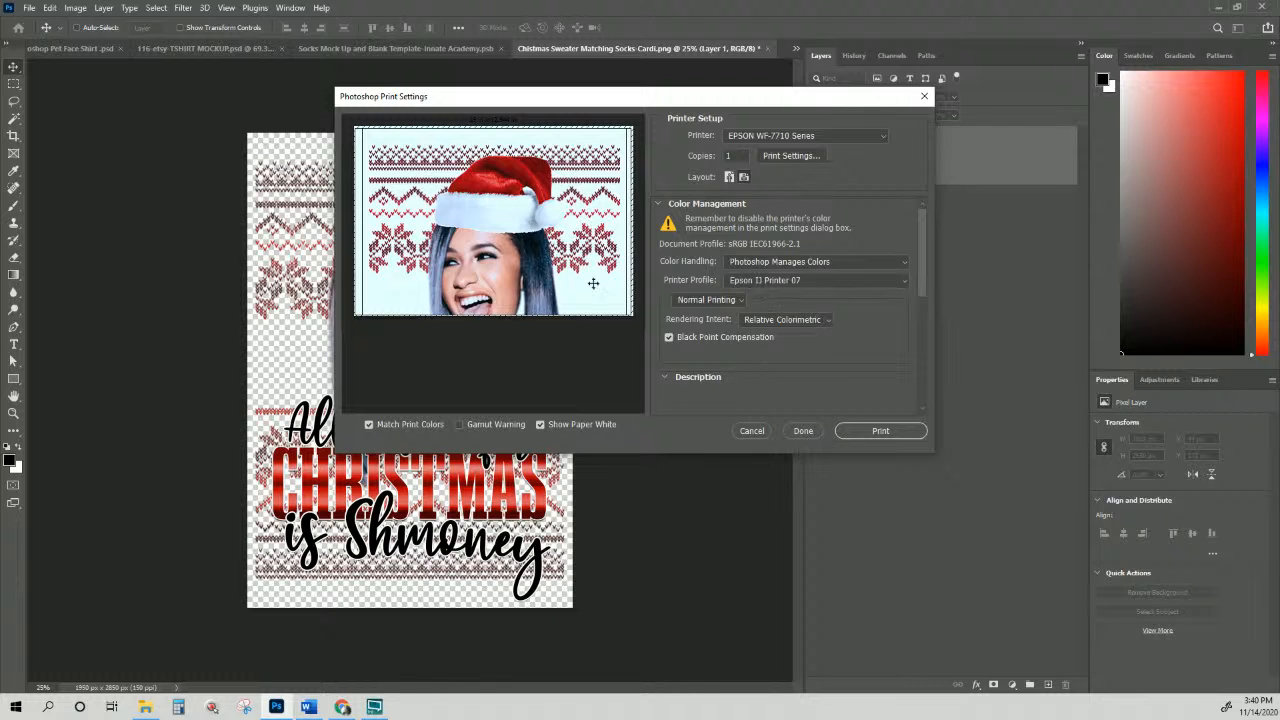
pyautogui.moveTo(505, 288); pyautogui.dragTo(527, 184)
pyautogui.scroll(-3, 862, 284)
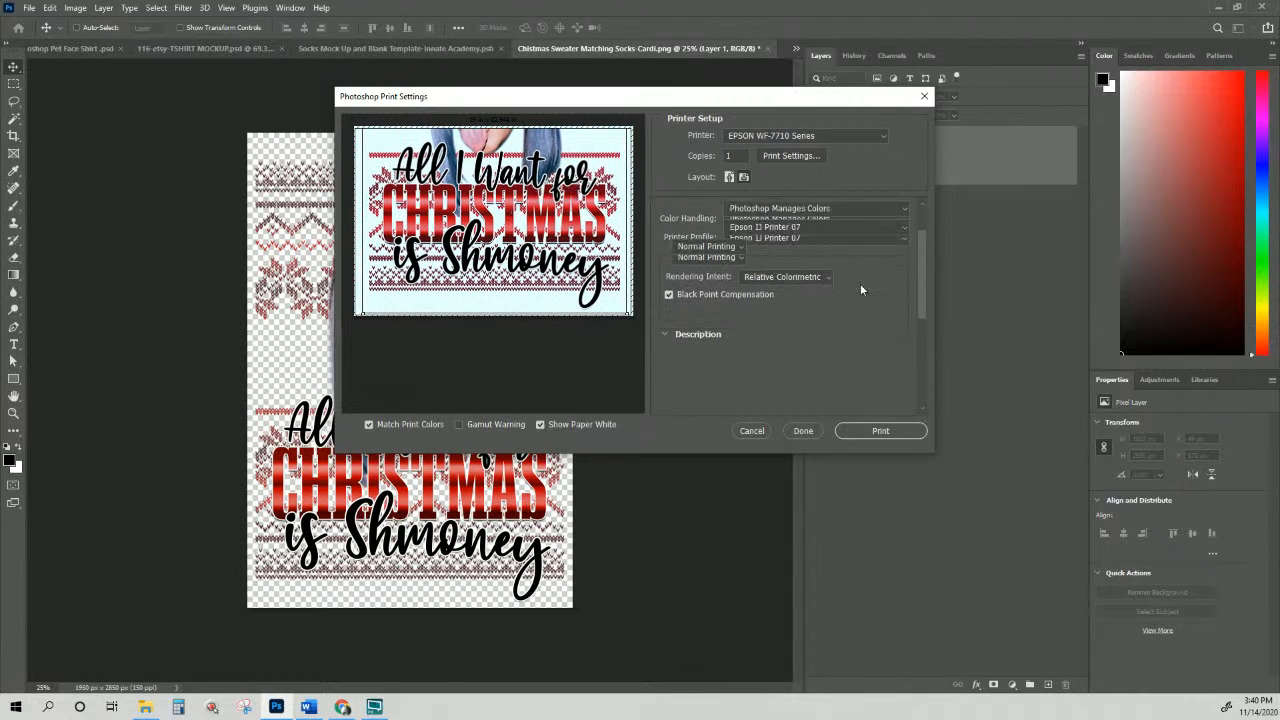
pyautogui.scroll(-1, 861, 285)
# Step: Enter a Top offset of -0.5 and a Left offset of 0.5, fixing a mistyped left value
pyautogui.click(678, 334)
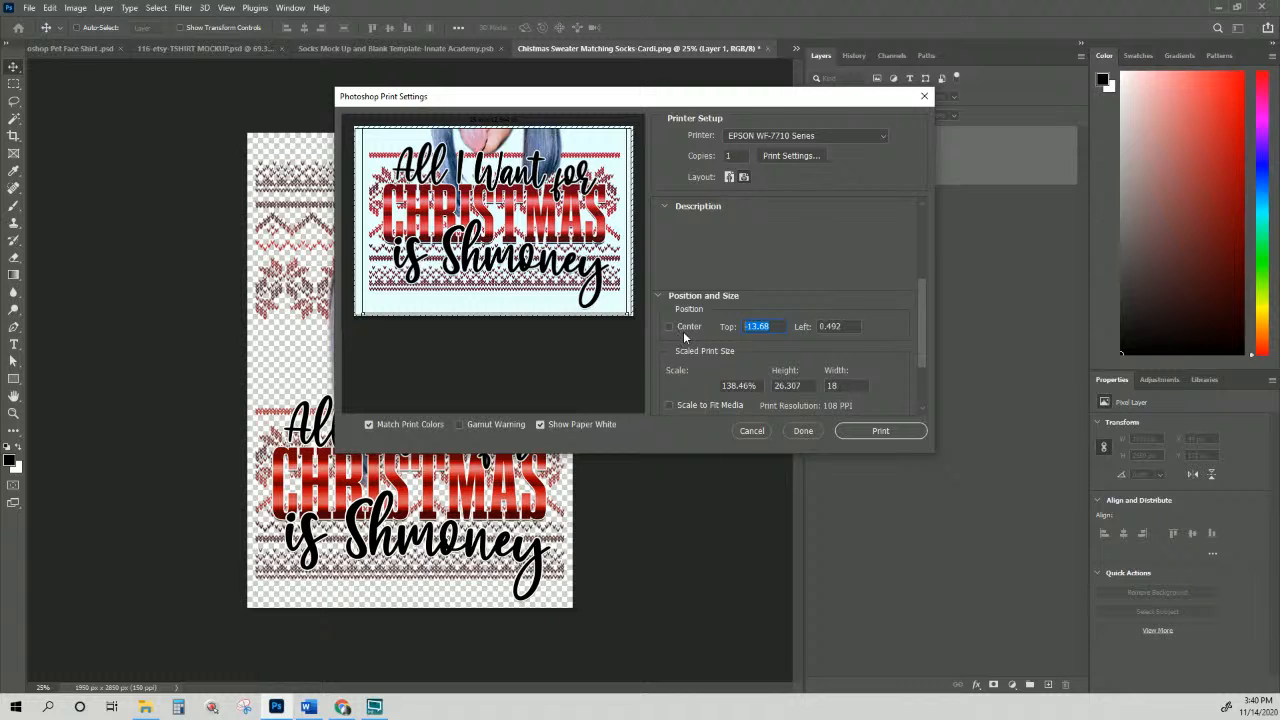
pyautogui.write('-5')
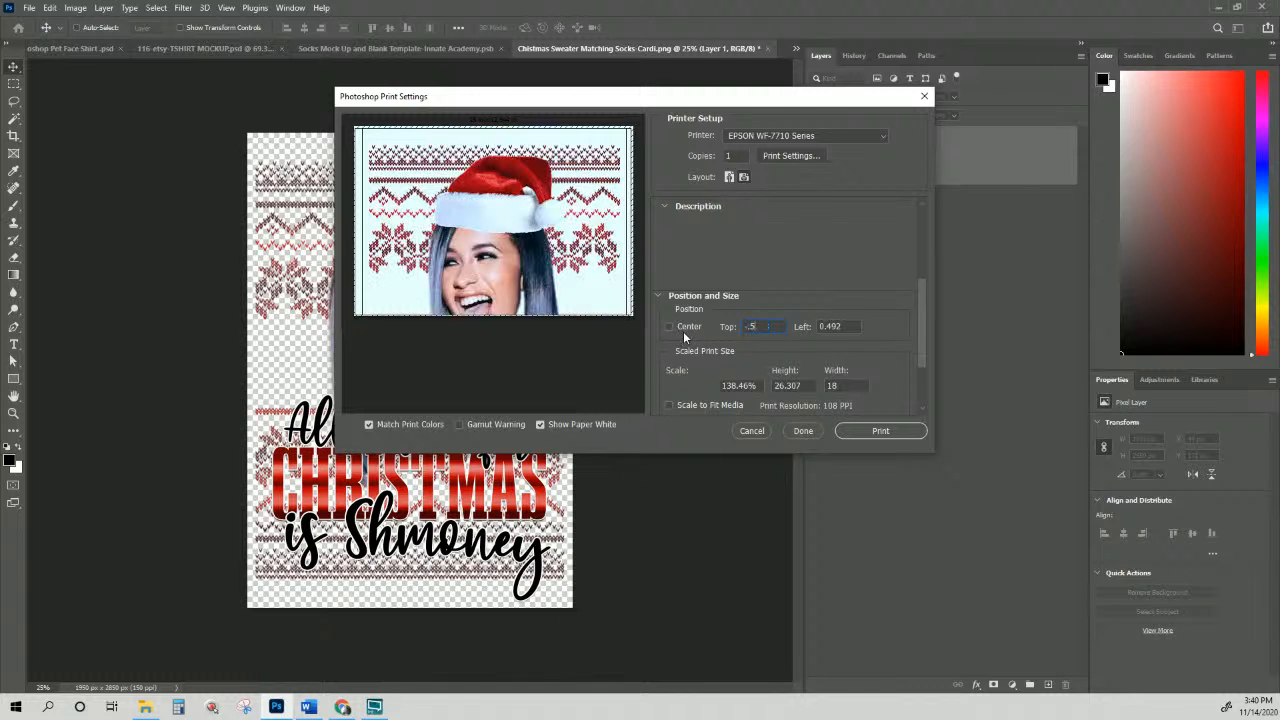
pyautogui.press('Tab')
pyautogui.write('5')
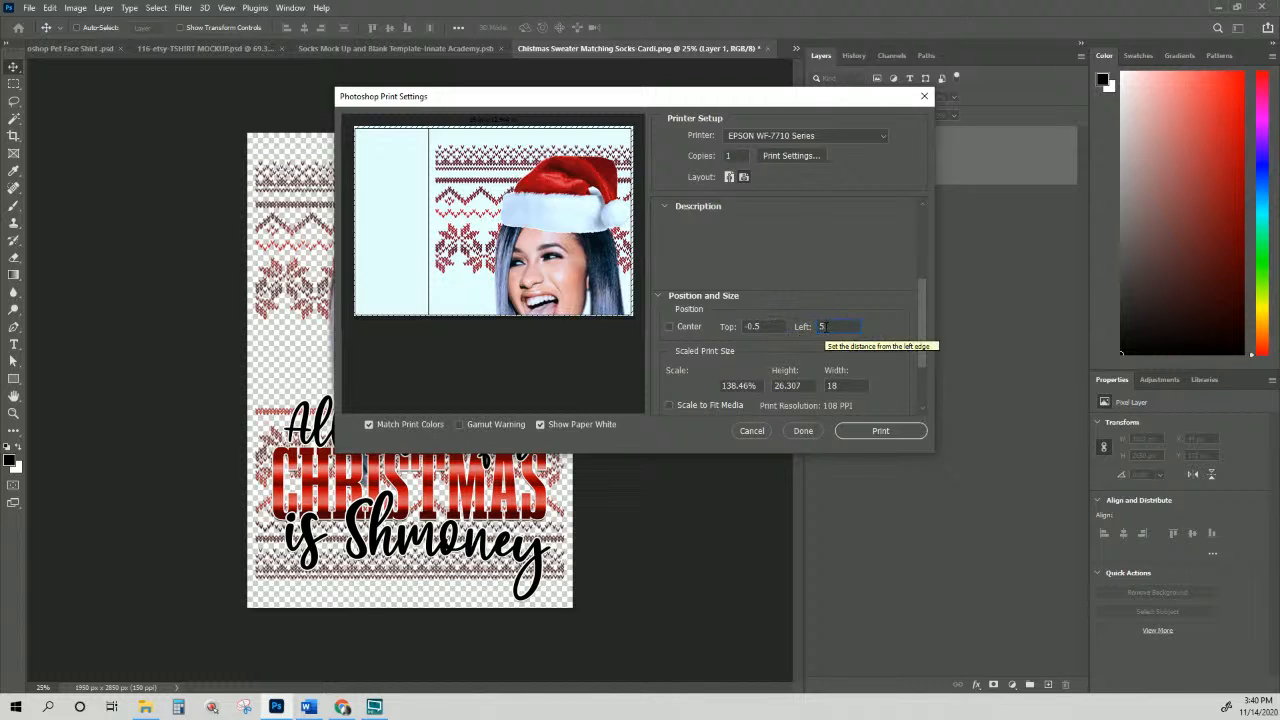
pyautogui.press('BackSpace')
pyautogui.write('.5')
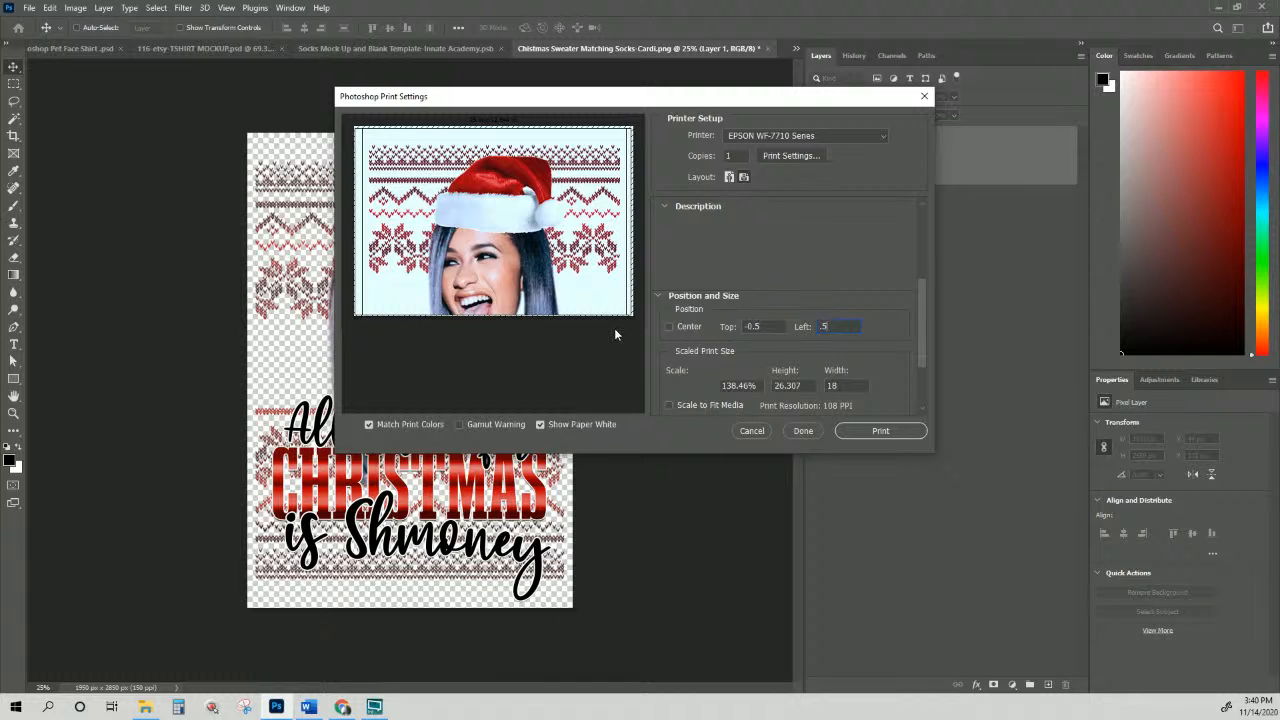
# Step: Slide the image up to show the lettering and try Top -14, Left 0.5
pyautogui.moveTo(555, 294); pyautogui.dragTo(541, 112)
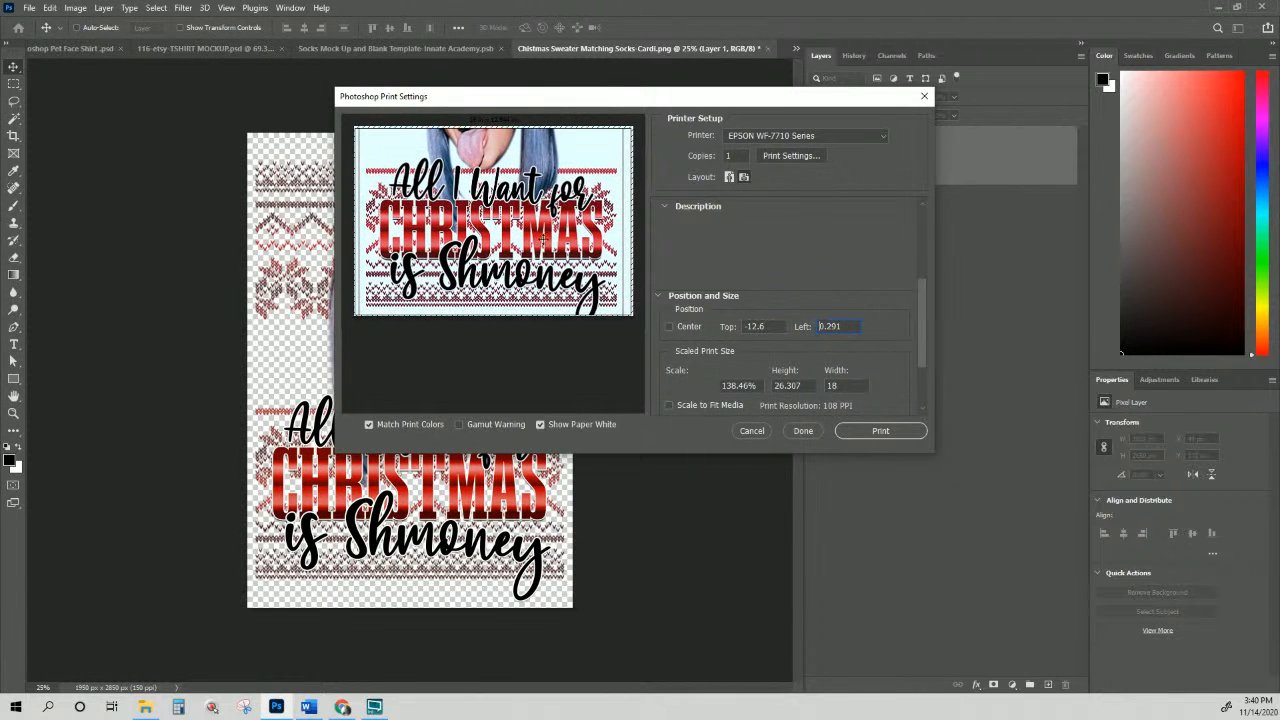
pyautogui.moveTo(545, 241); pyautogui.dragTo(545, 219)
pyautogui.click(776, 326)
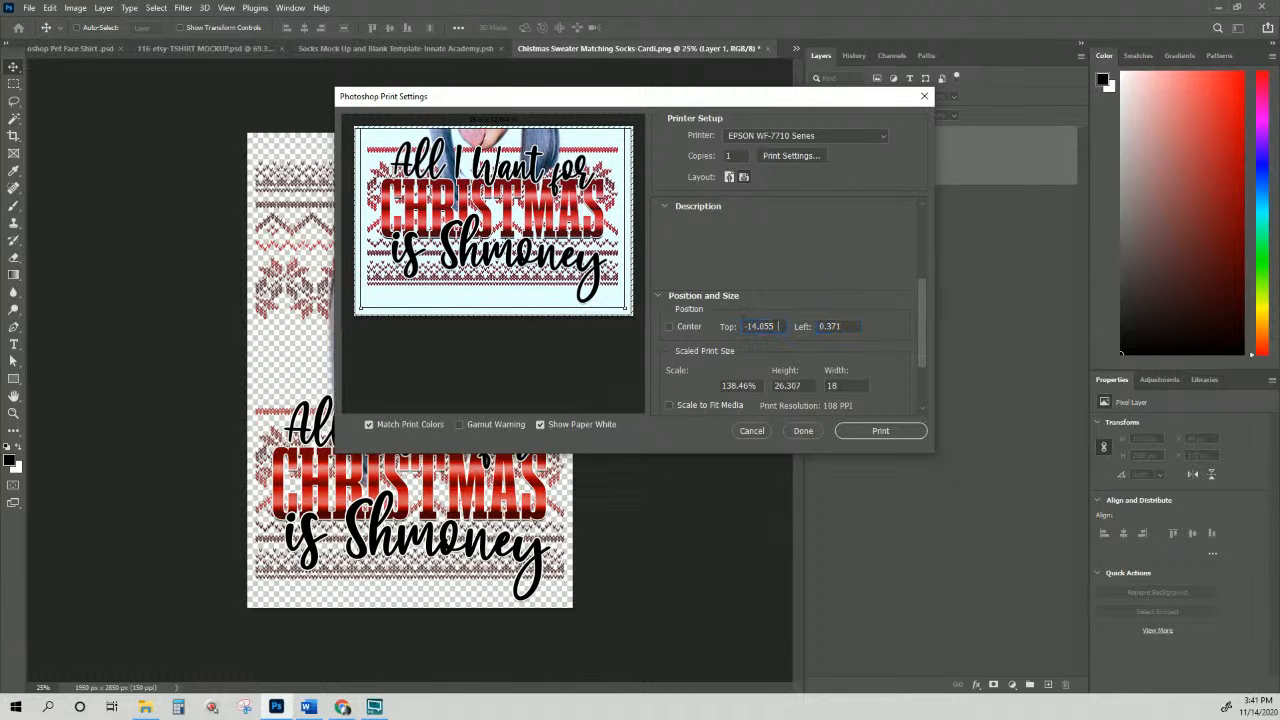
pyautogui.moveTo(777, 326); pyautogui.dragTo(702, 338)
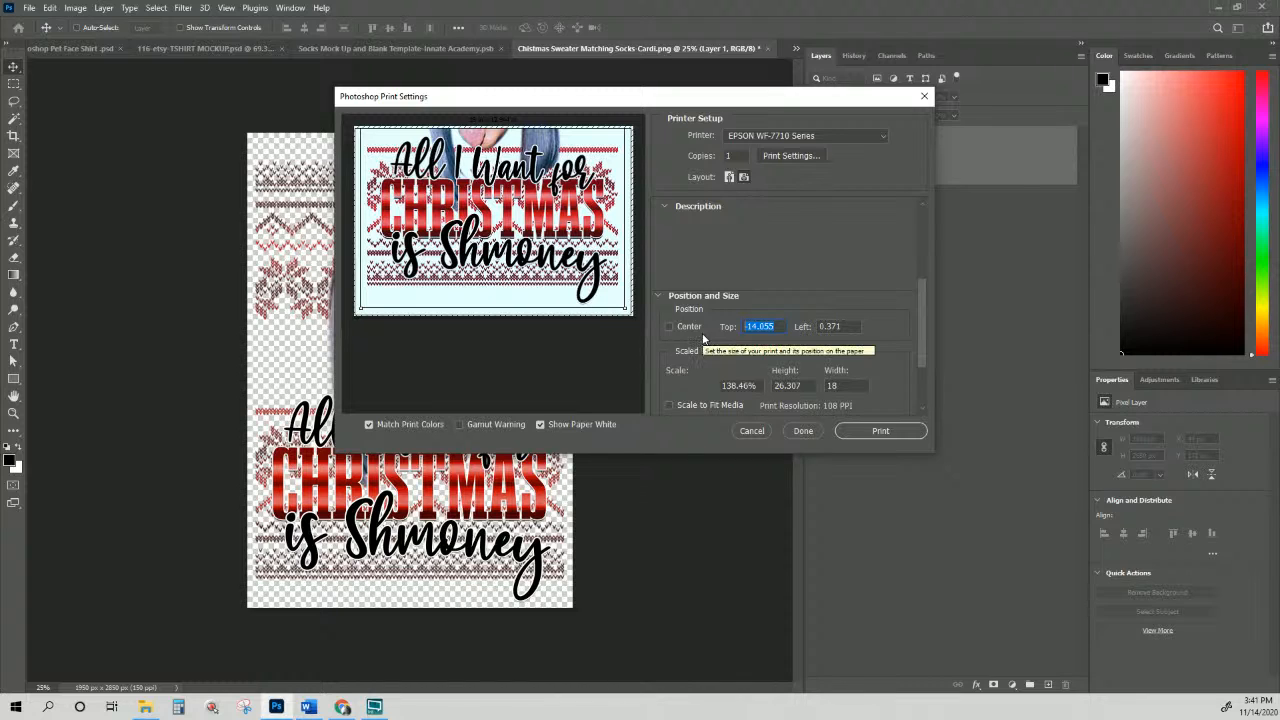
pyautogui.write('-14')
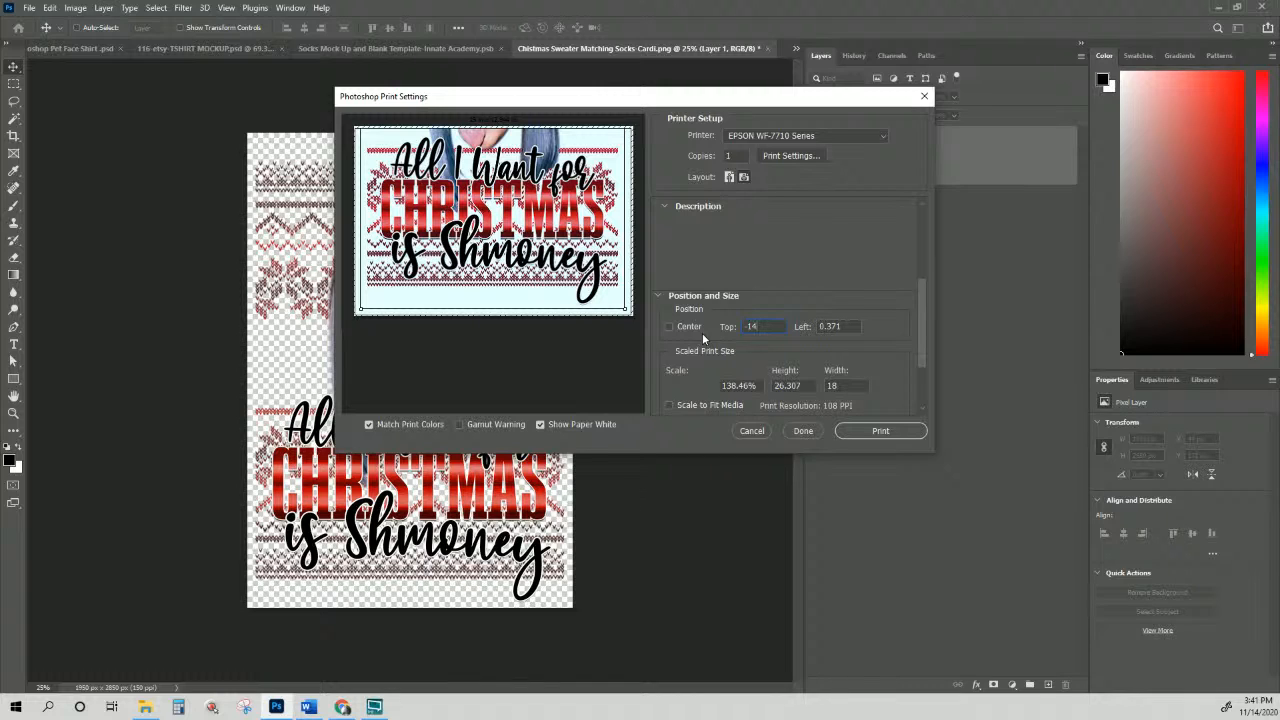
pyautogui.press('Tab')
pyautogui.write('.5')
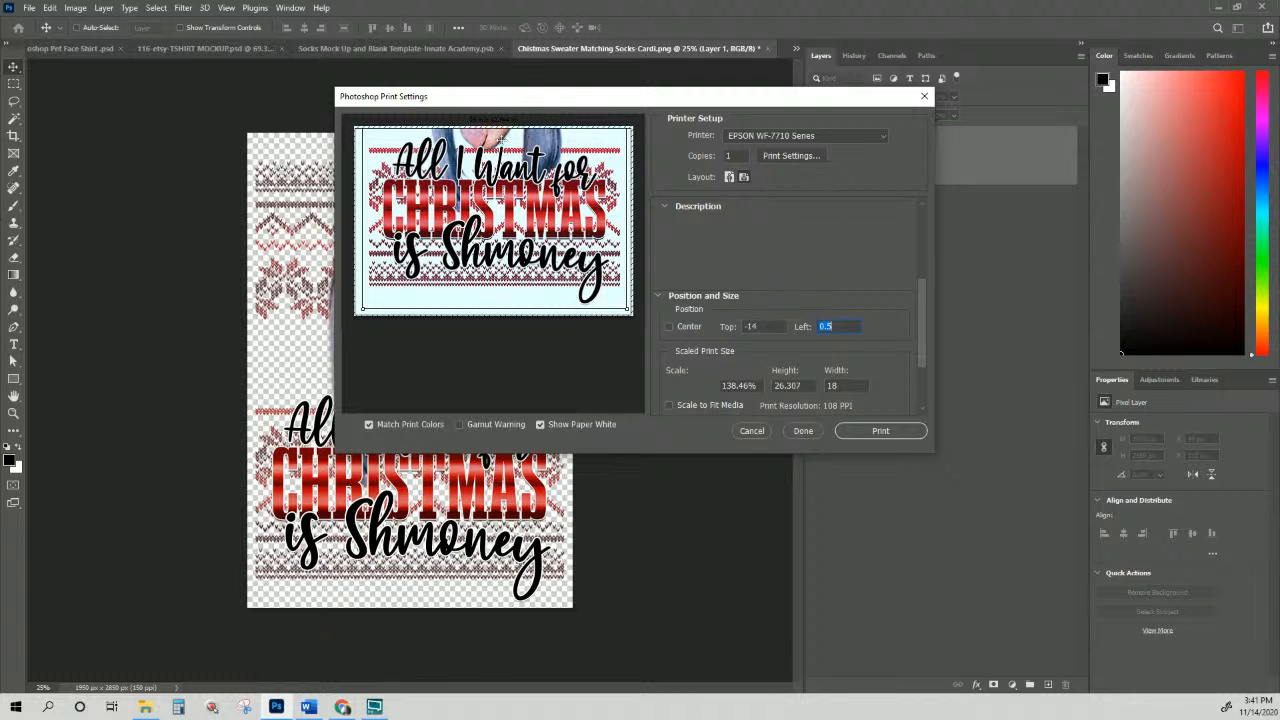
# Step: Drag the image back down to frame the face and hat at Top -1.211, Left 0.513
pyautogui.moveTo(502, 140); pyautogui.dragTo(535, 261)
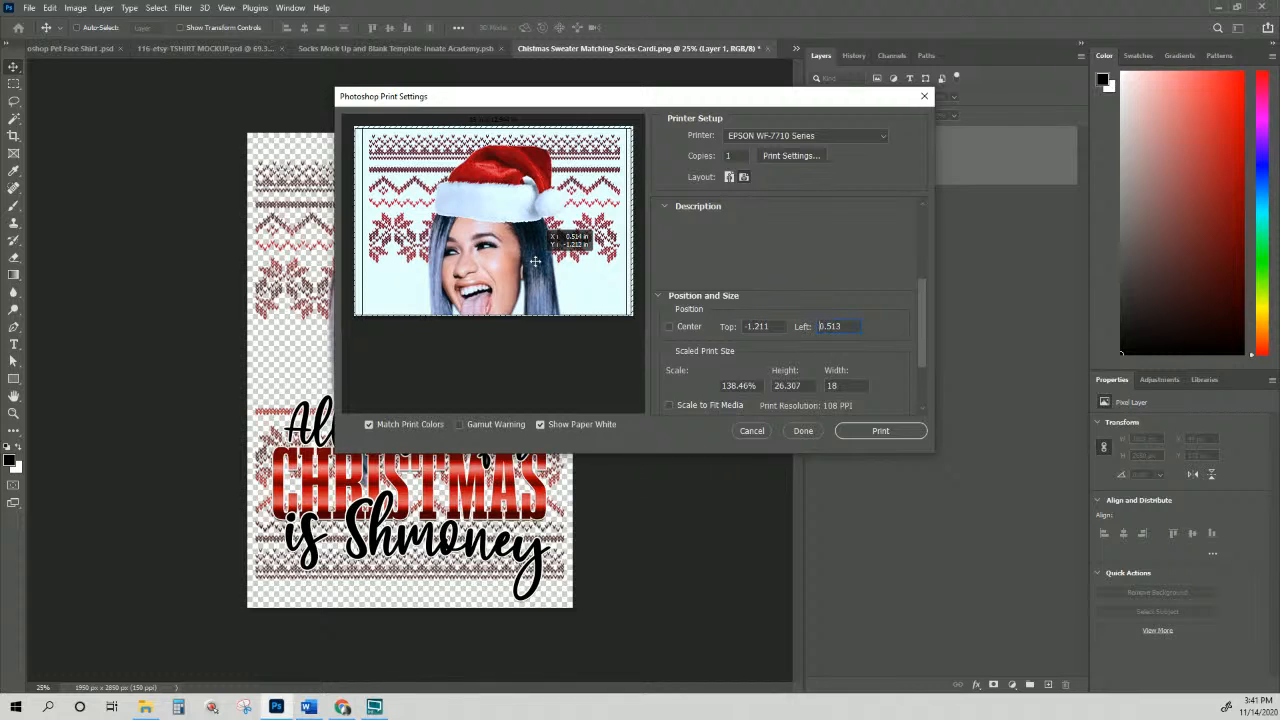
pyautogui.moveTo(535, 261); pyautogui.dragTo(535, 261)
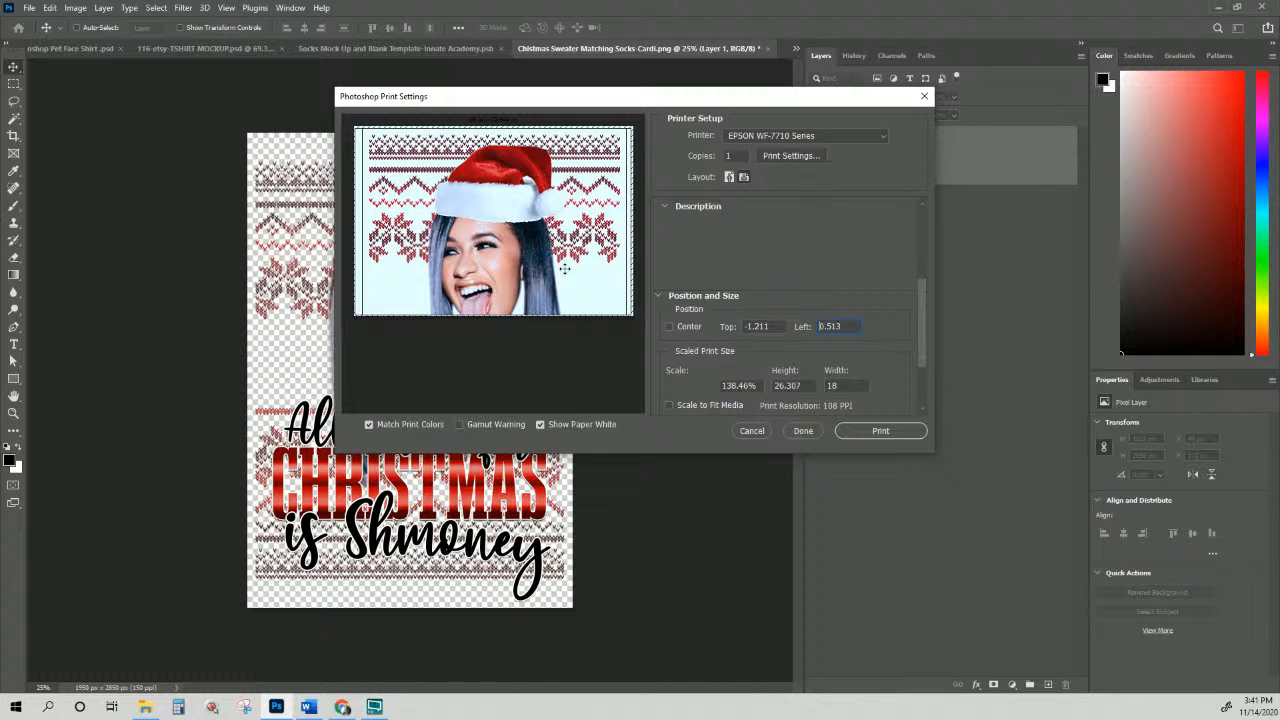
pyautogui.moveTo(801, 386); pyautogui.dragTo(765, 390)
pyautogui.click(178, 707)
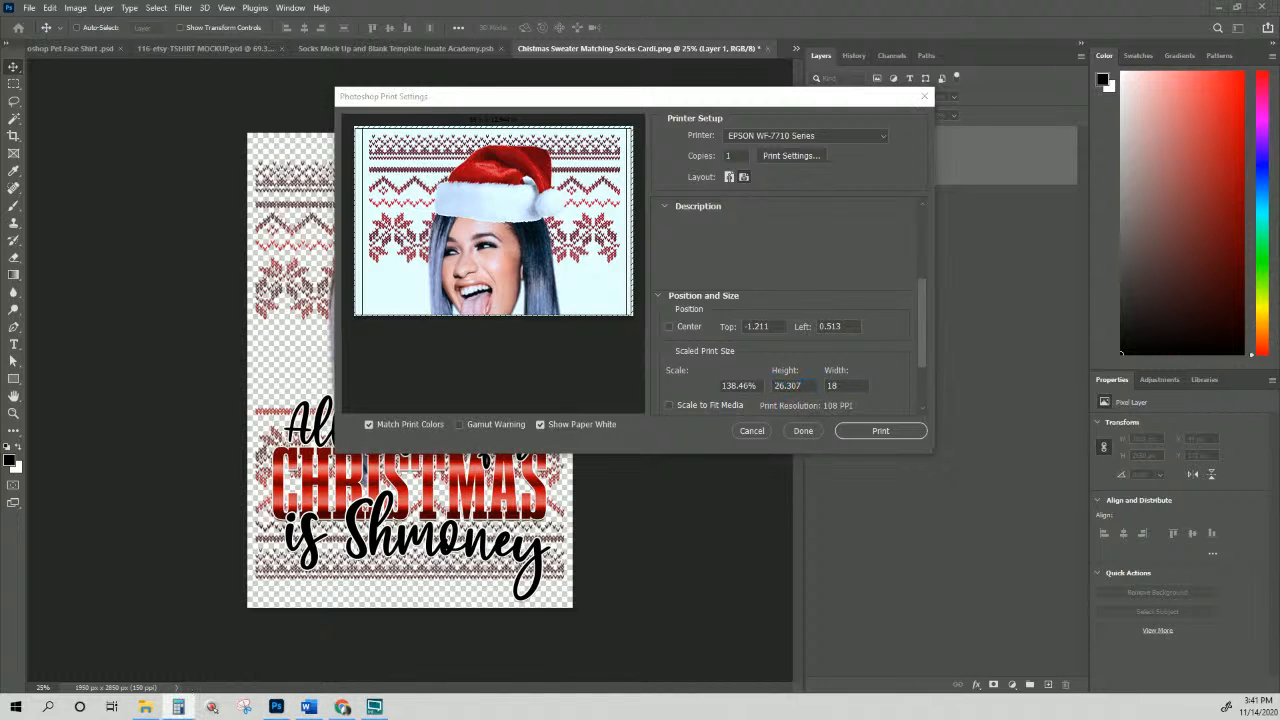
# Step: Calculate 26.3 / 2 = 13.15 in Calculator, then return to the print height field
pyautogui.moveTo(895, 128); pyautogui.dragTo(862, 255)
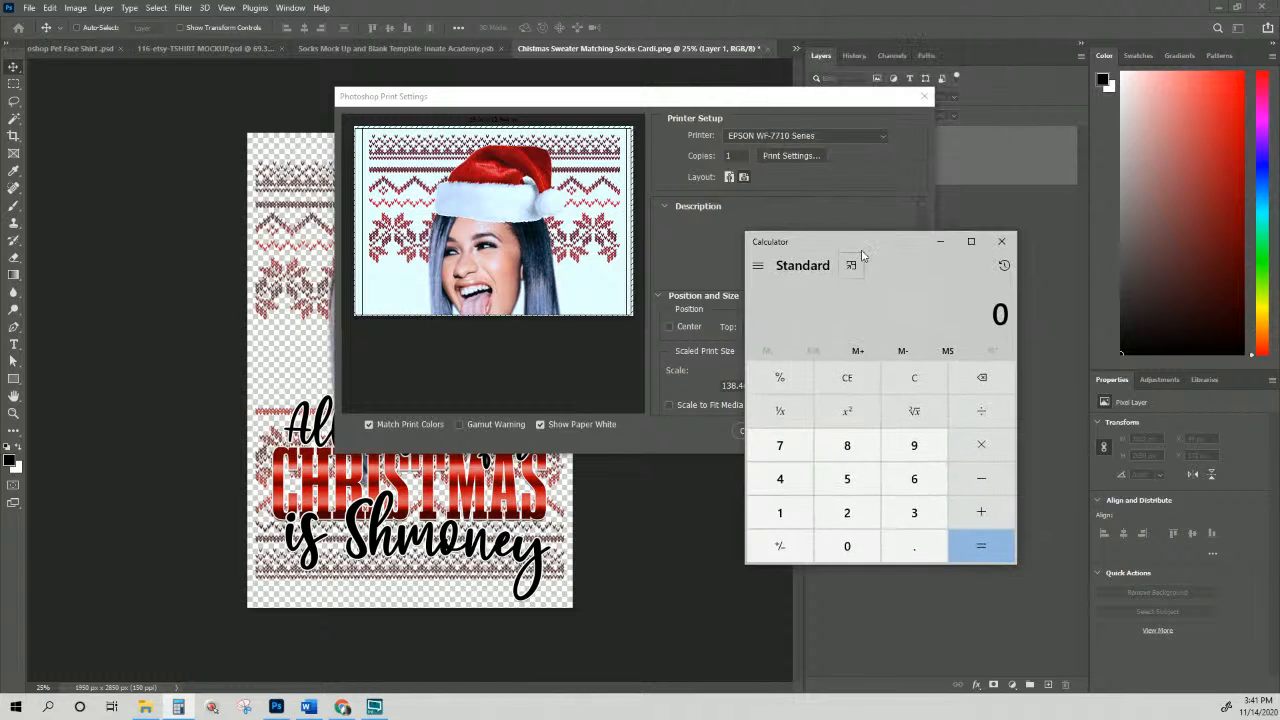
pyautogui.write('26.3/2')
pyautogui.press('Return')
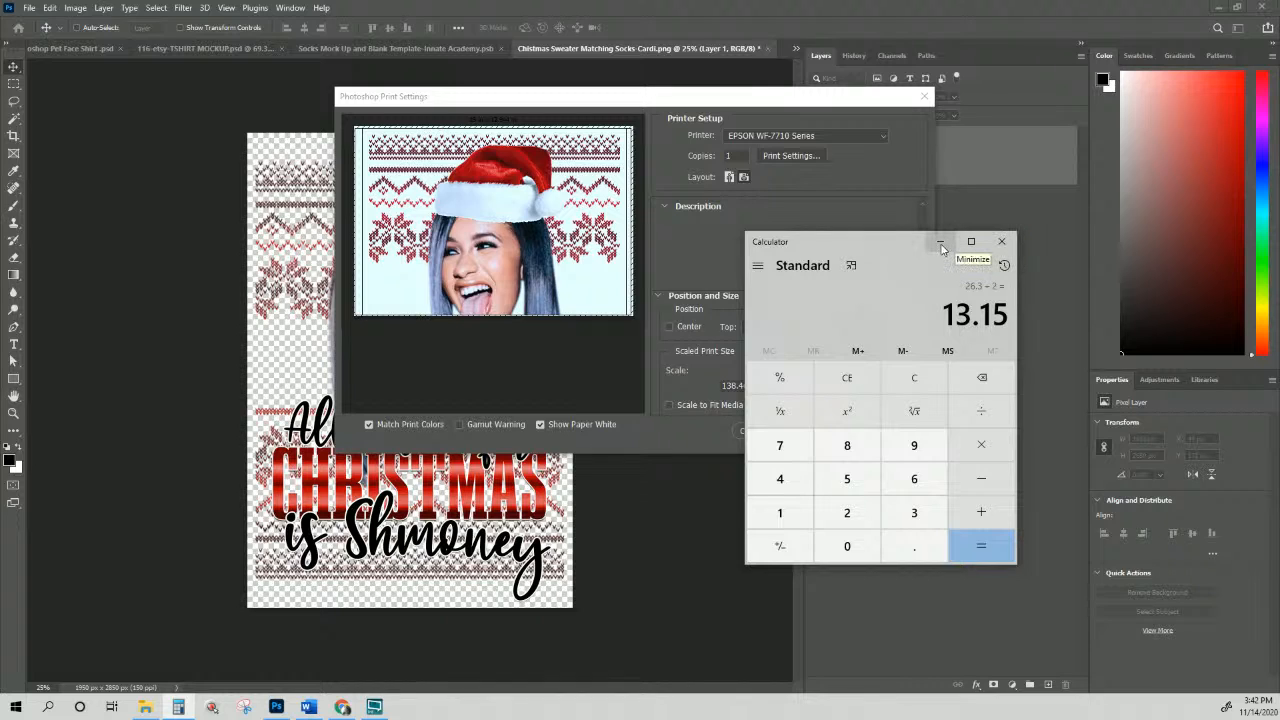
pyautogui.click(1001, 241)
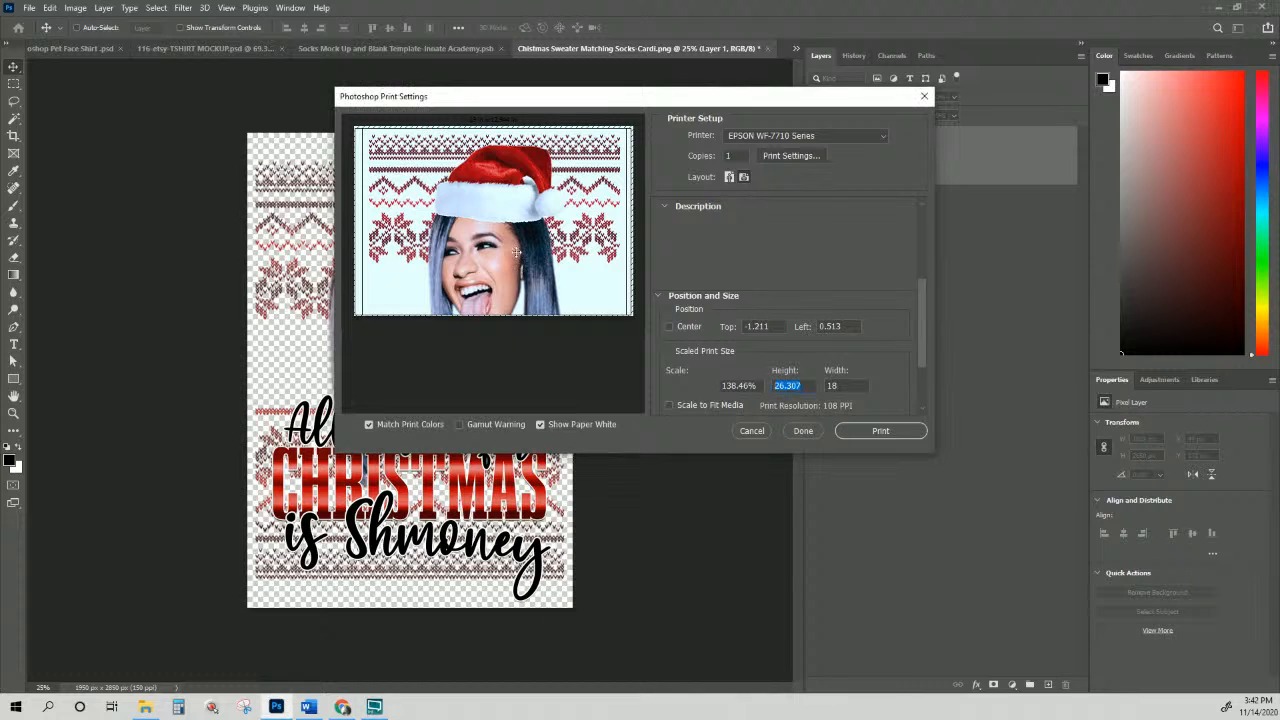
pyautogui.doubleClick(792, 384)
pyautogui.scroll(-1, 797, 352)
# Step: Enter Top -0.5, then cancel the print settings without printing
pyautogui.scroll(-2, 542, 217)
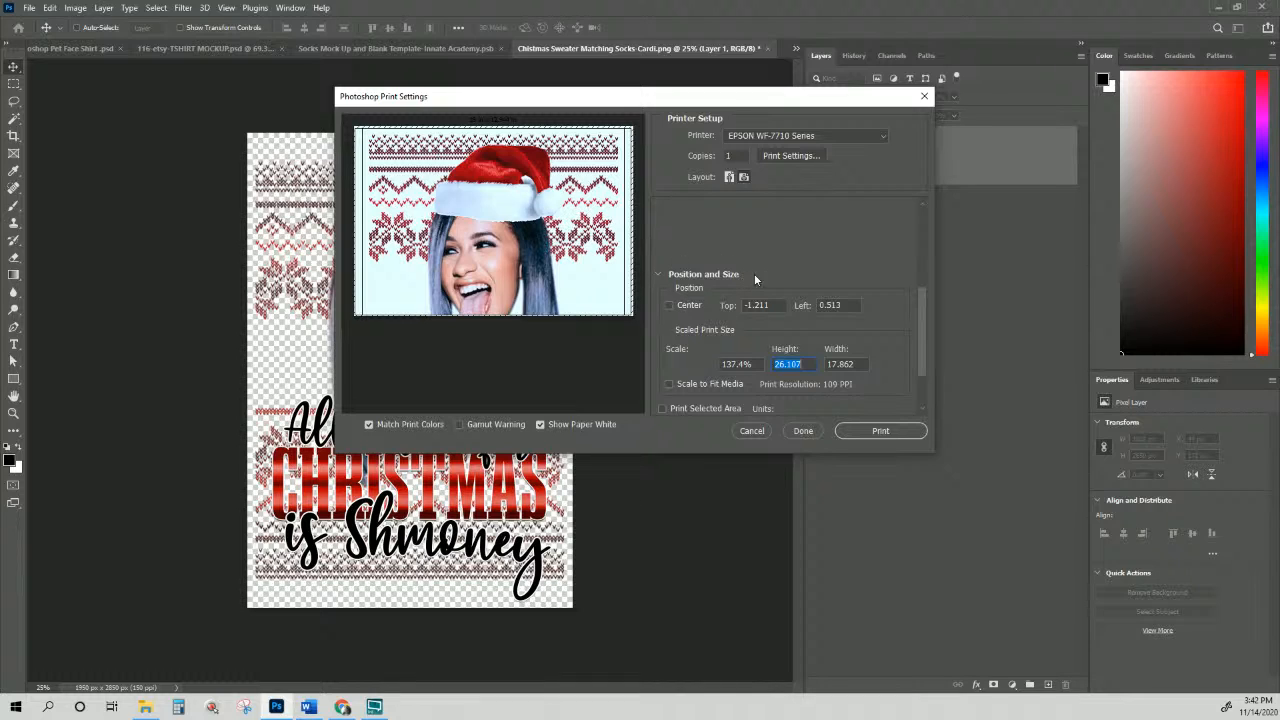
pyautogui.moveTo(778, 304); pyautogui.dragTo(691, 314)
pyautogui.write('-.5')
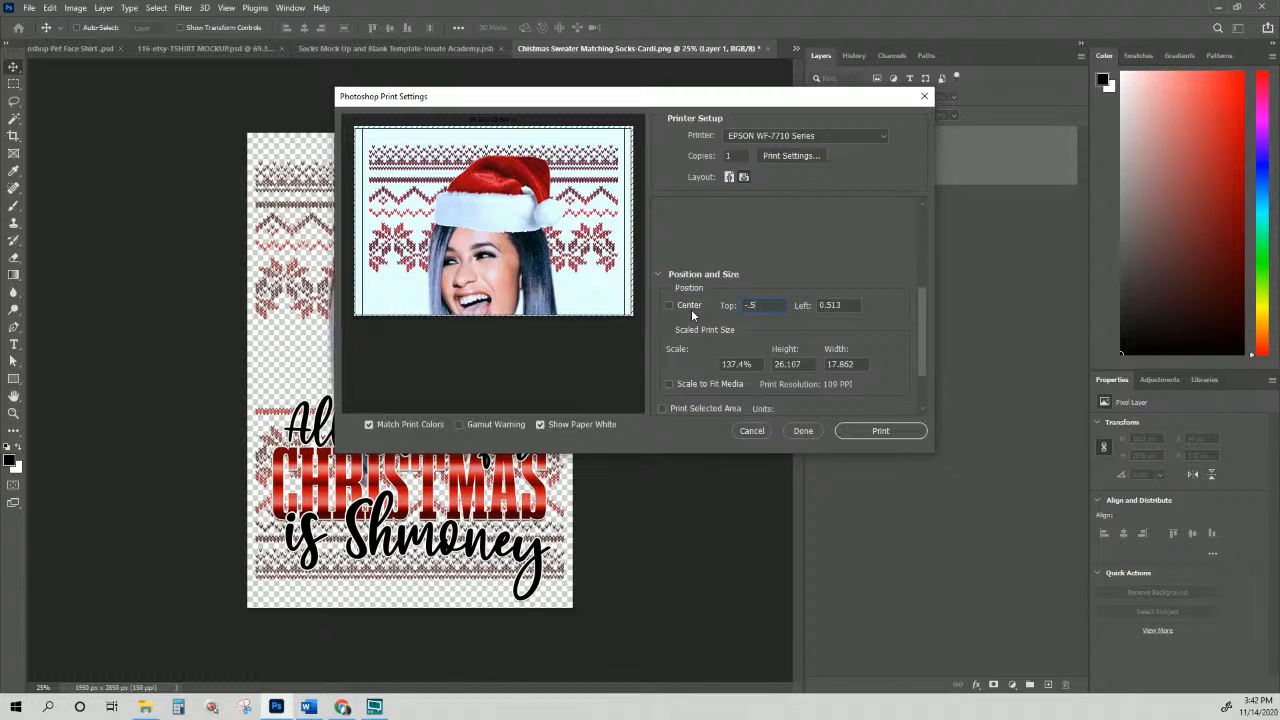
pyautogui.click(751, 431)
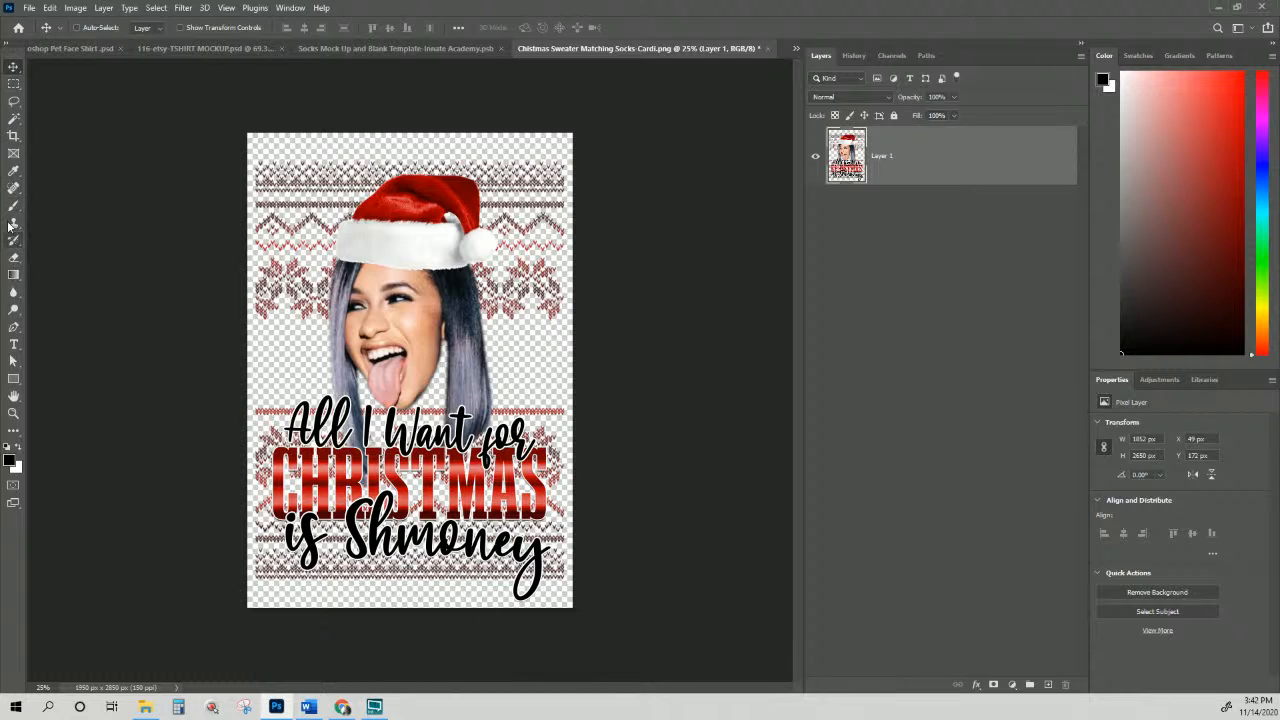
# Step: Draw a black rectangle shape 19 in wide by 13 in tall over the Christmas design
pyautogui.click(13, 379)
pyautogui.click(292, 181)
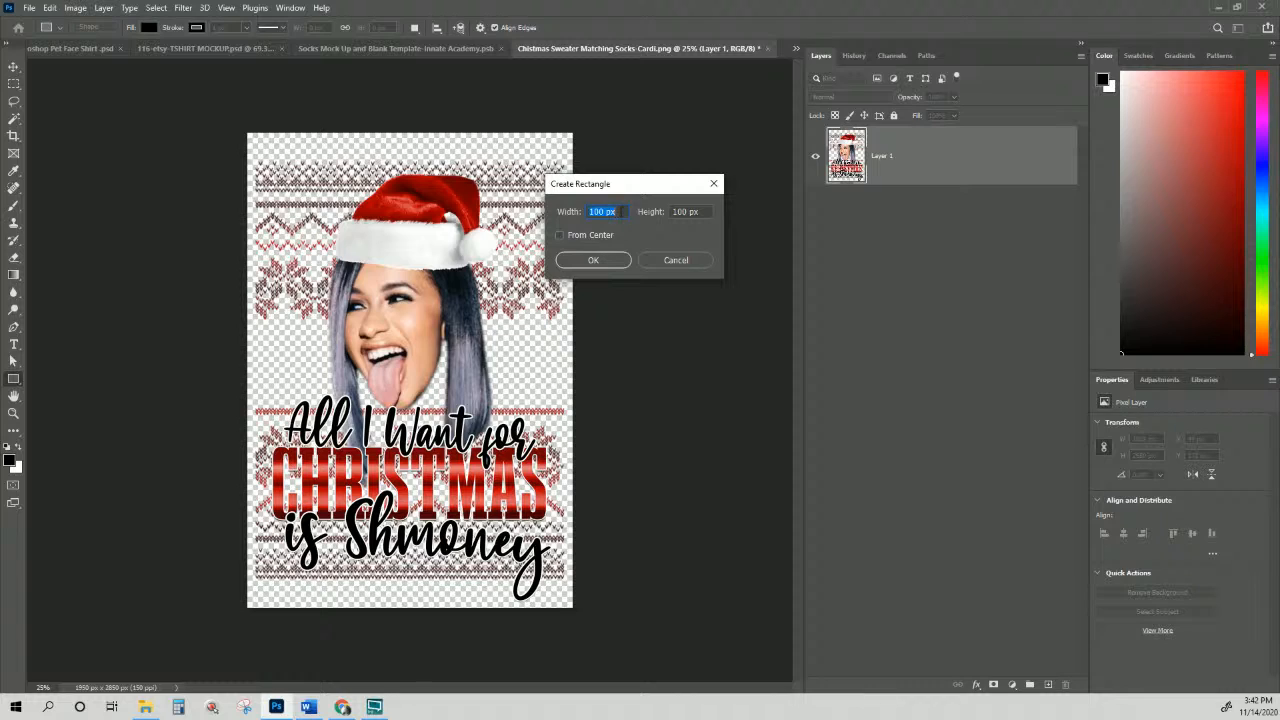
pyautogui.write('19 in')
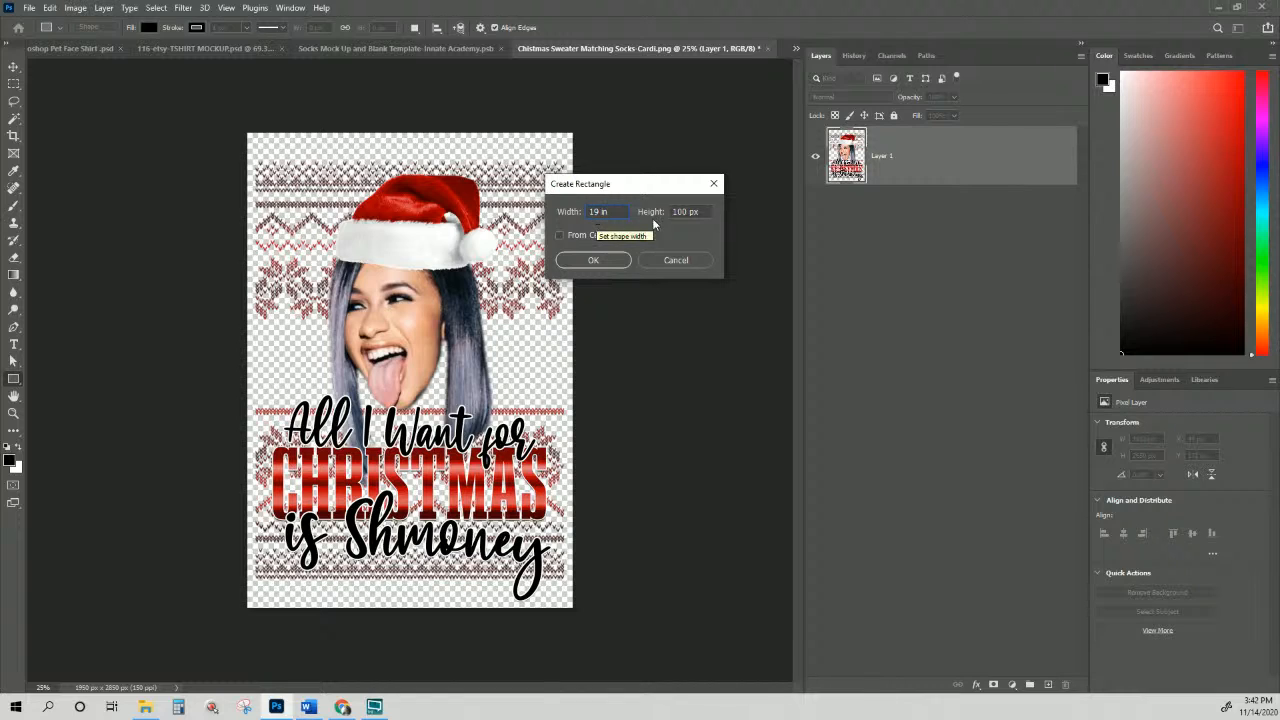
pyautogui.moveTo(706, 215); pyautogui.dragTo(577, 215)
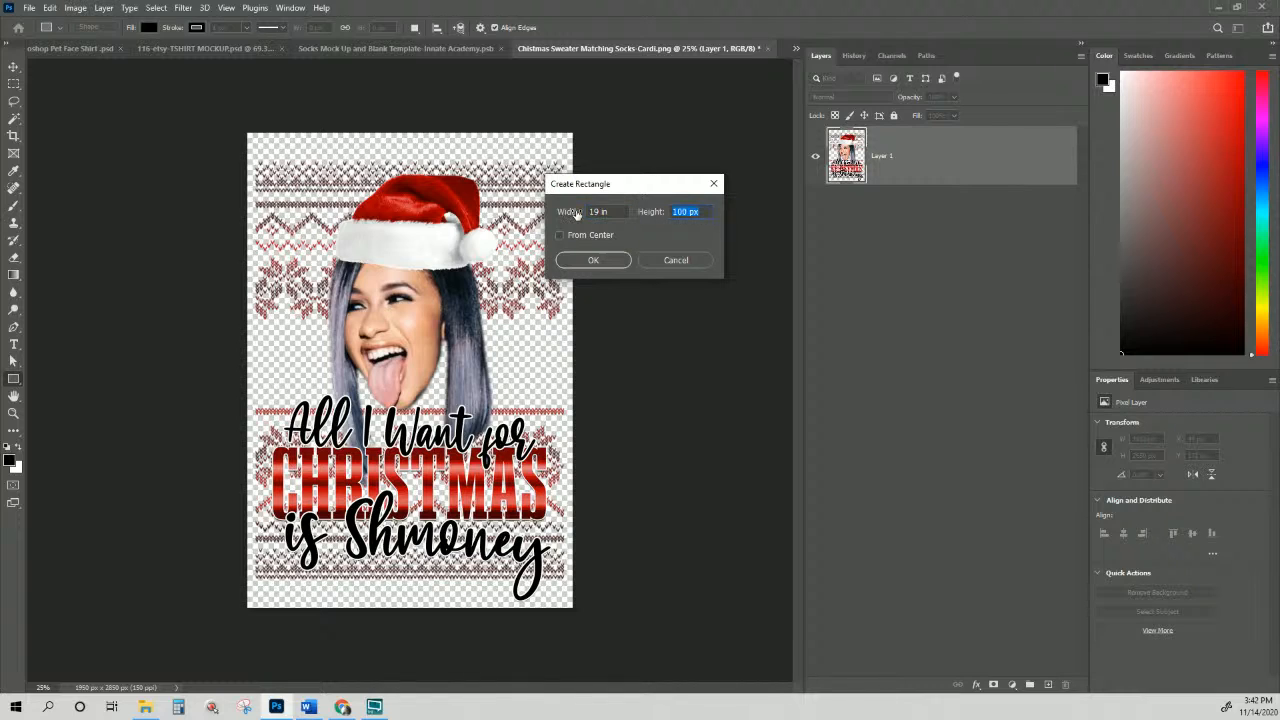
pyautogui.write('13 in')
pyautogui.click(592, 260)
pyautogui.click(14, 66)
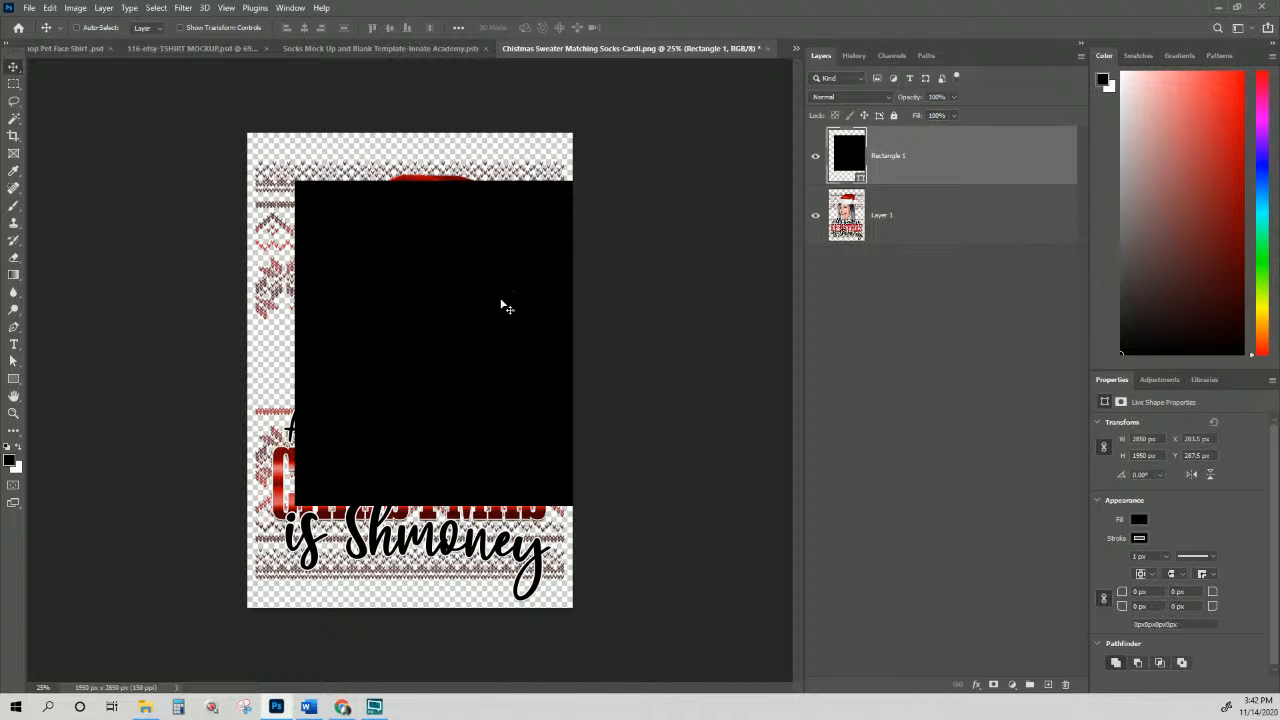
# Step: Scale the rectangle to the canvas width (about 1951 px) at the top and drag a copy directly beneath it
pyautogui.moveTo(503, 303); pyautogui.dragTo(457, 257)
pyautogui.hotkey('ctrl', 't')
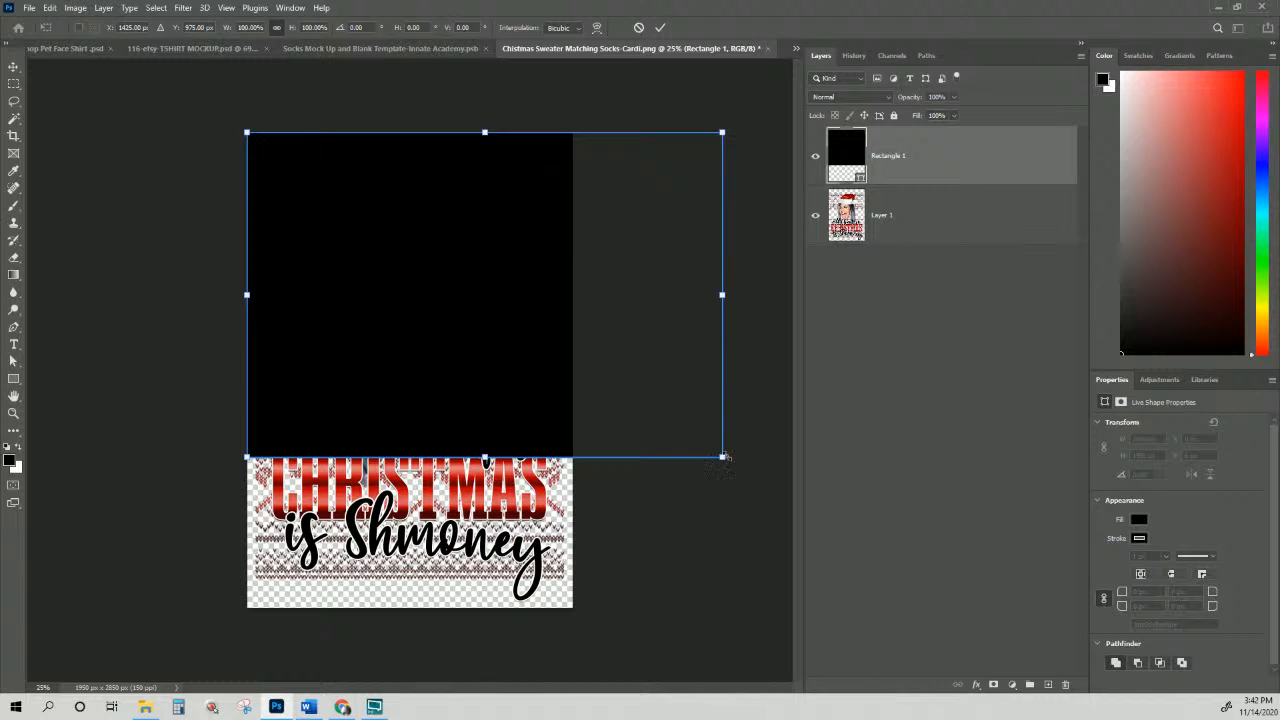
pyautogui.moveTo(724, 458); pyautogui.dragTo(559, 377)
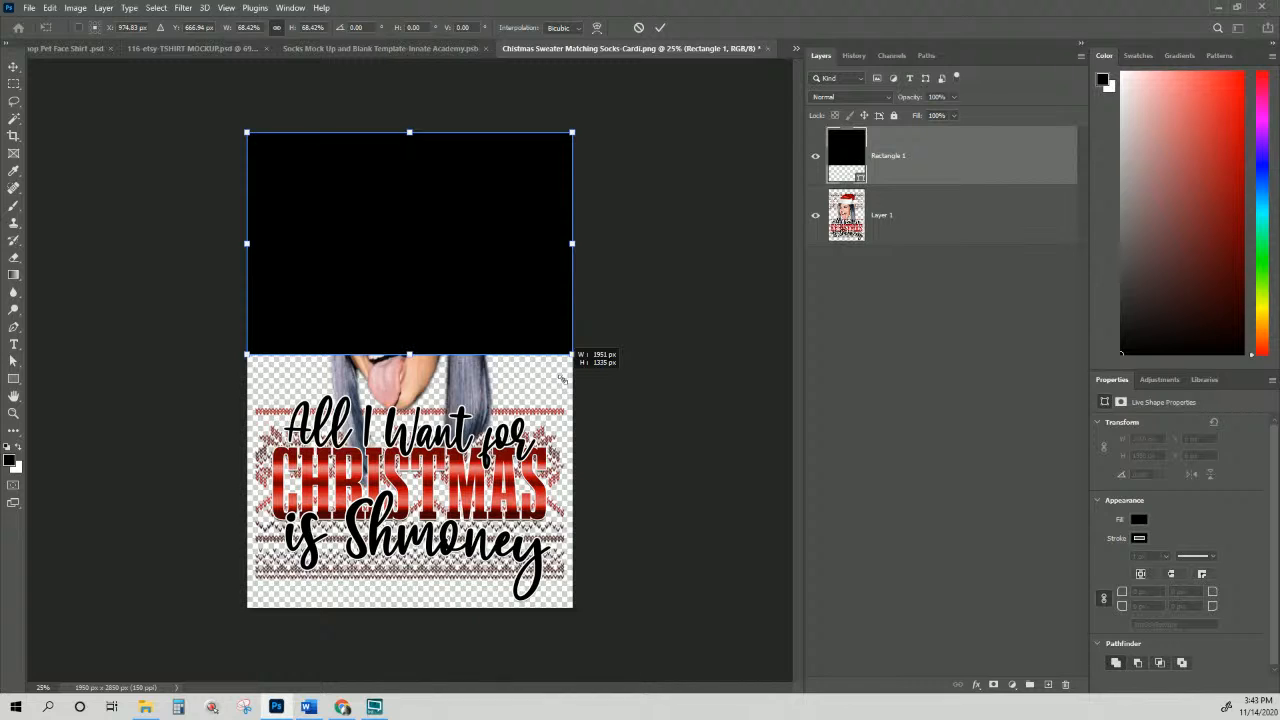
pyautogui.moveTo(561, 378); pyautogui.dragTo(562, 378)
pyautogui.press('Return')
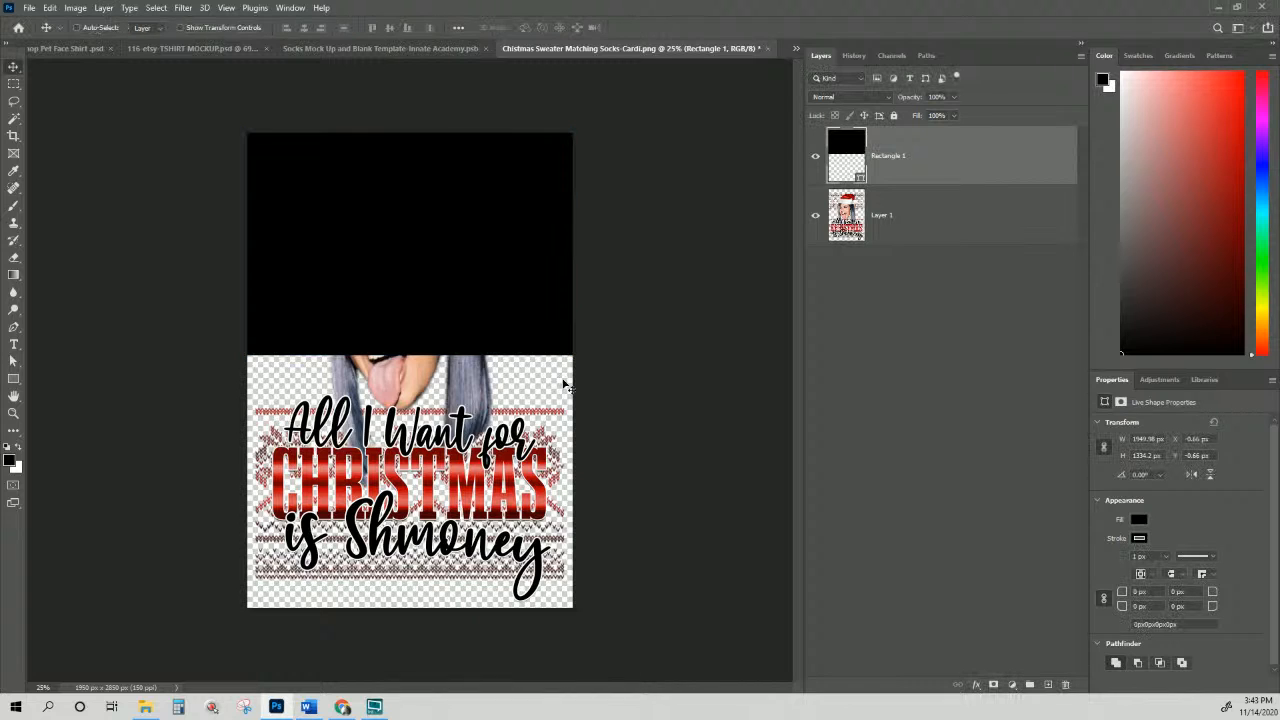
pyautogui.moveTo(509, 260); pyautogui.dragTo(501, 482)
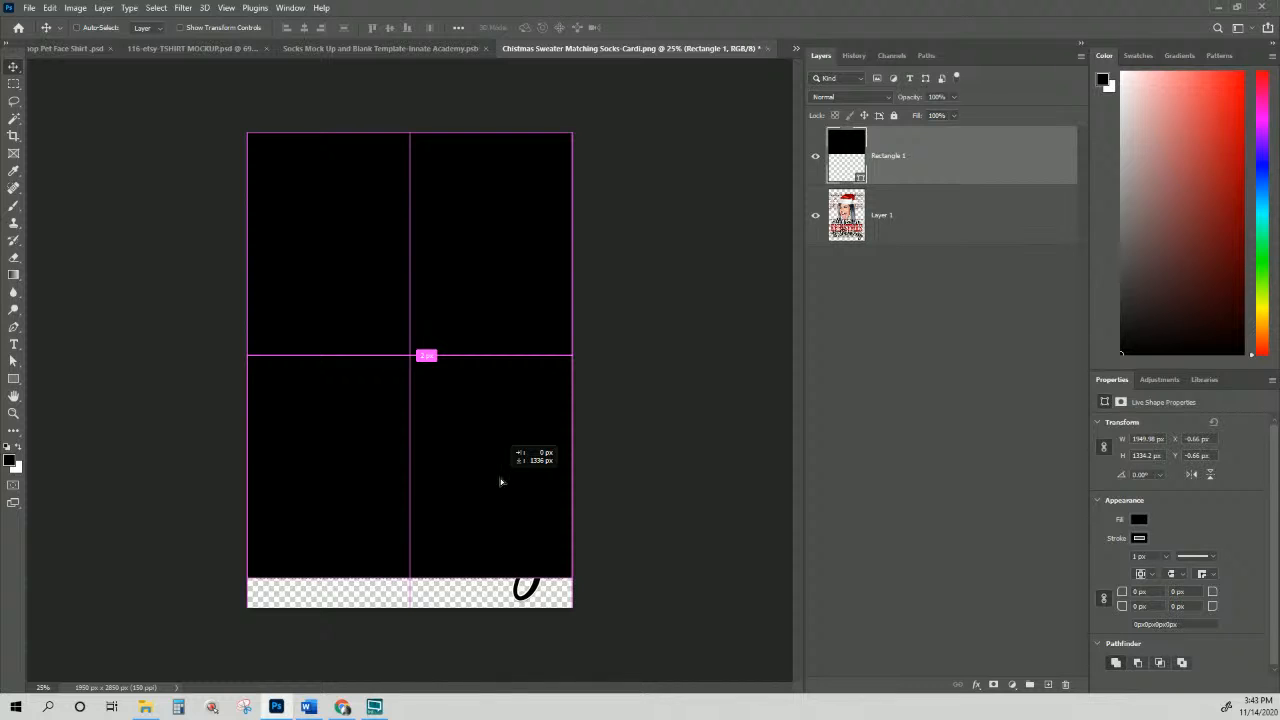
pyautogui.moveTo(501, 482); pyautogui.dragTo(501, 482)
# Step: Lower both rectangles by about 151 px and drop the copy's opacity to 36%
pyautogui.keyDown('shift'); pyautogui.click(921, 230); pyautogui.keyUp('shift')
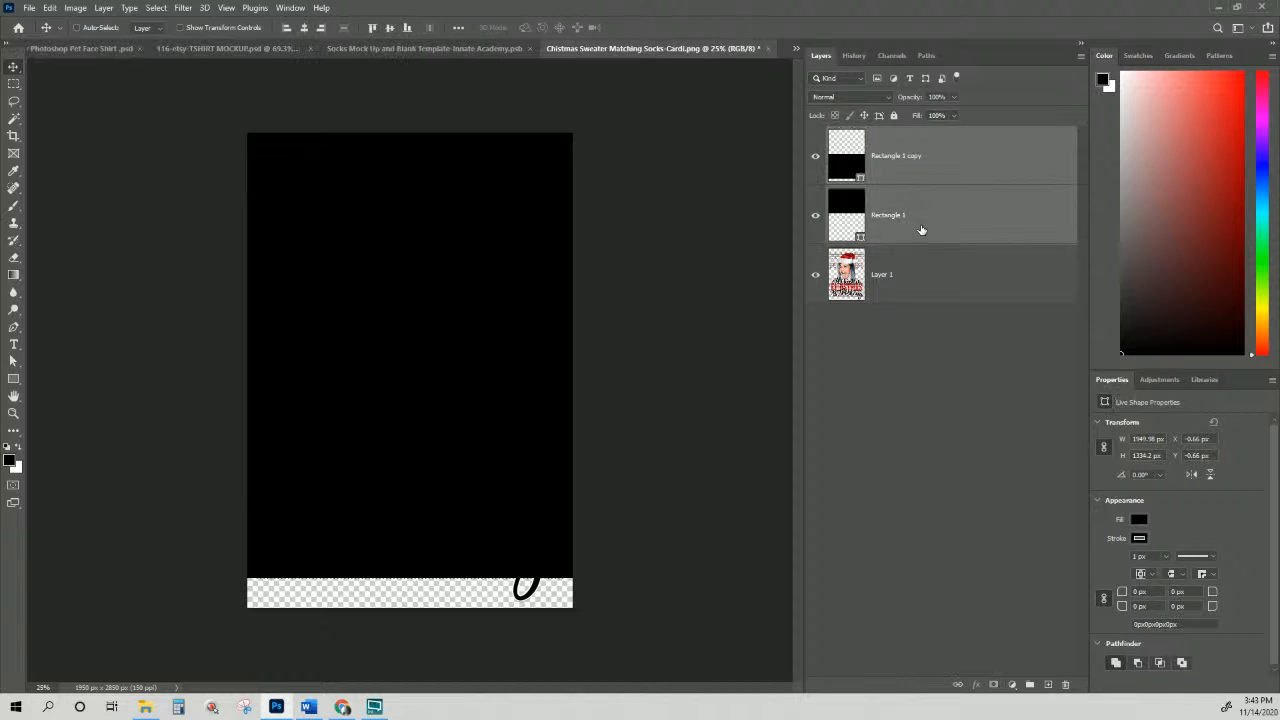
pyautogui.moveTo(508, 277); pyautogui.dragTo(506, 300)
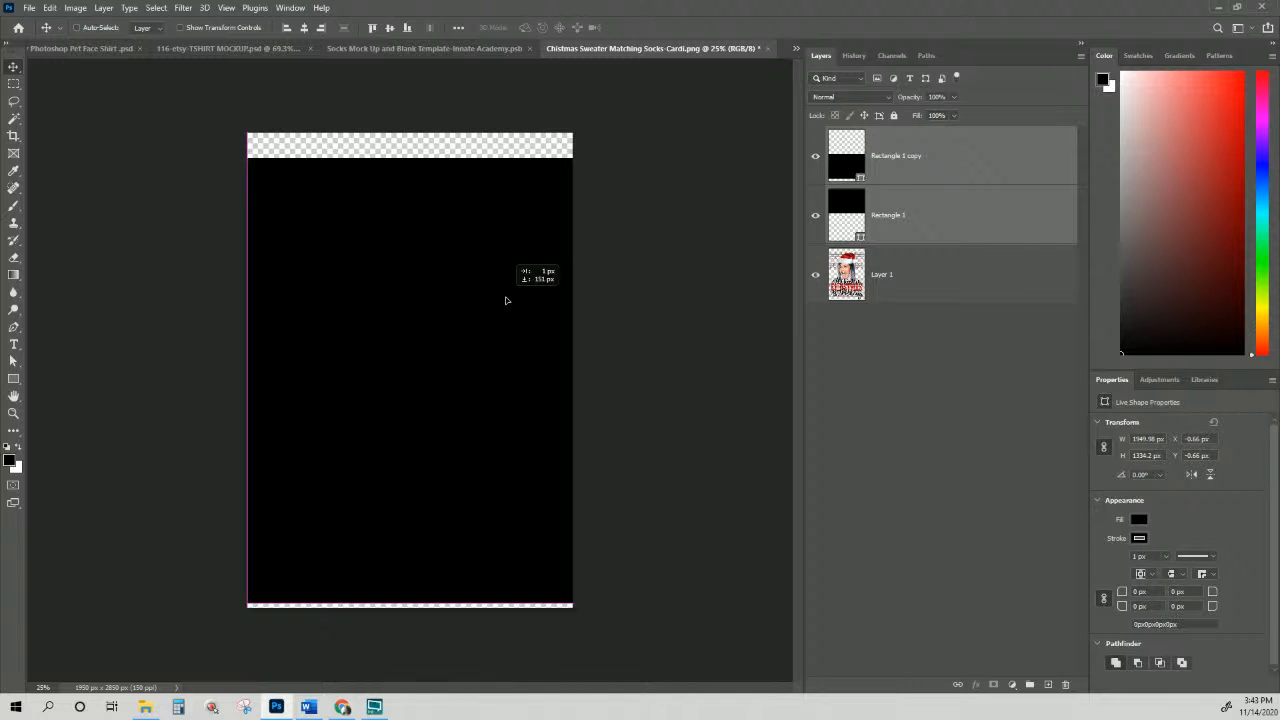
pyautogui.moveTo(506, 300); pyautogui.dragTo(506, 300)
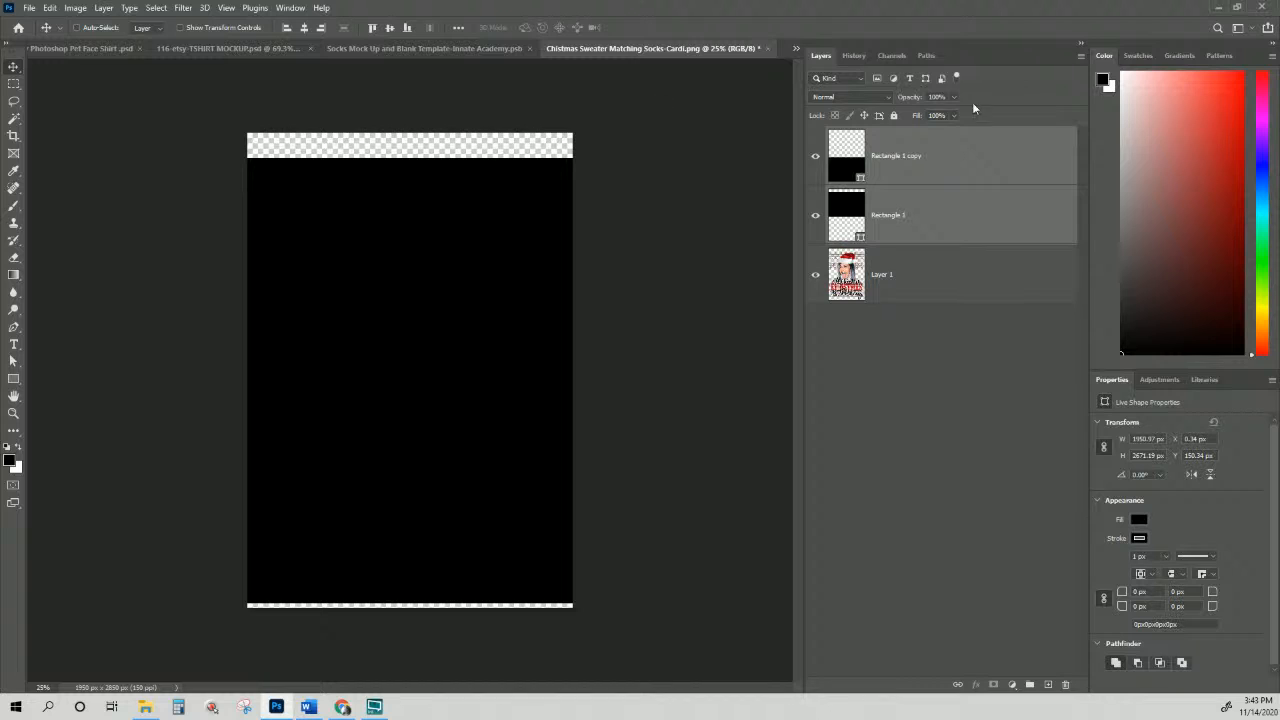
pyautogui.click(994, 168)
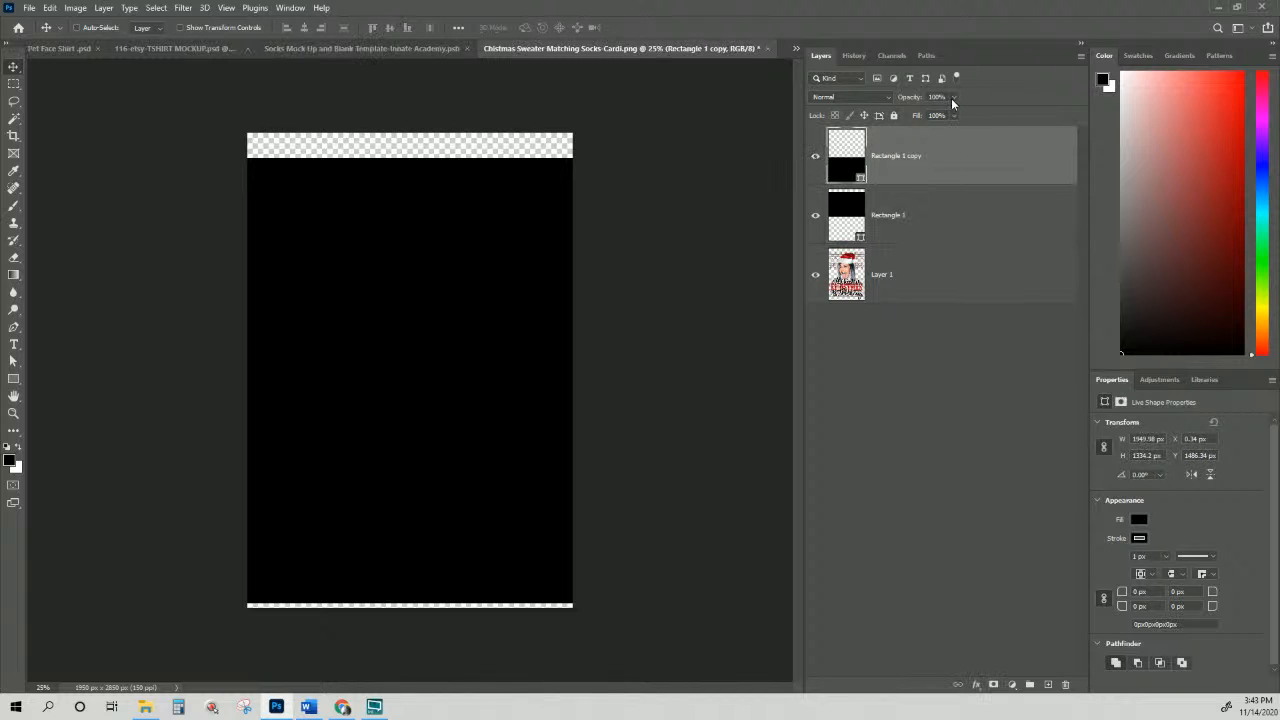
pyautogui.moveTo(951, 98); pyautogui.dragTo(982, 109)
# Step: Set Rectangle 1 copy's fill to No Color
pyautogui.click(1140, 519)
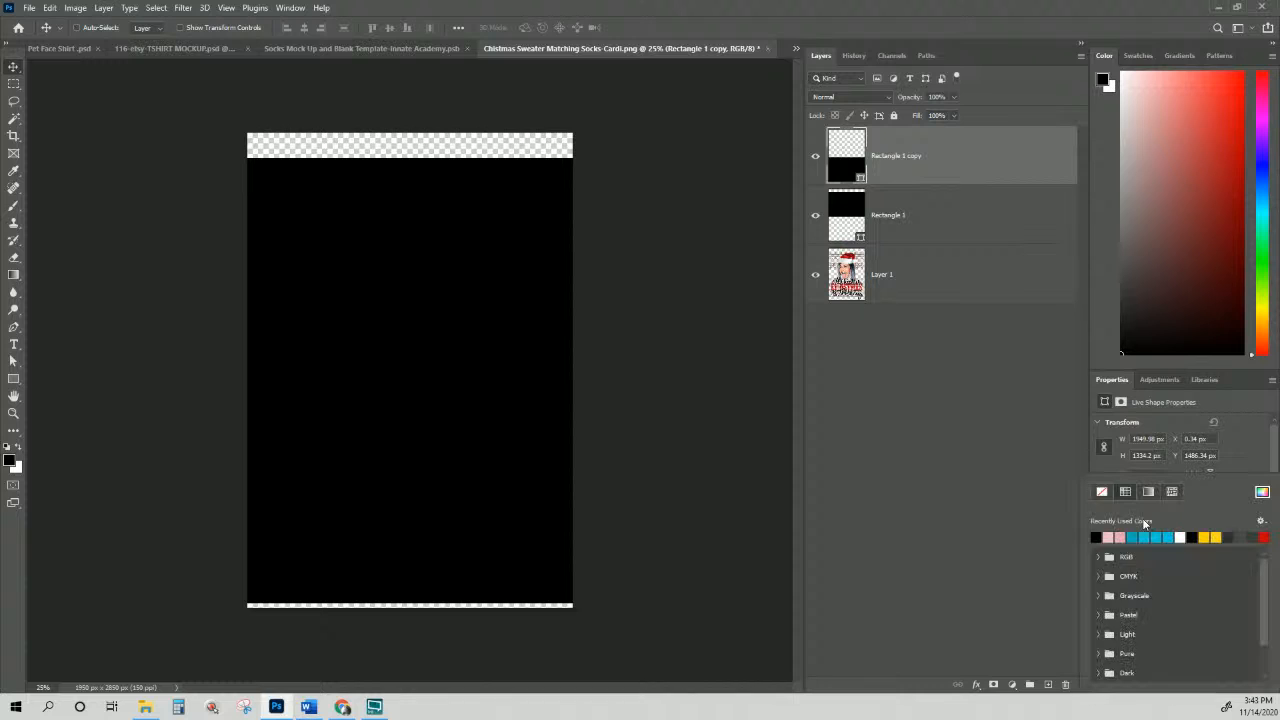
pyautogui.click(1102, 492)
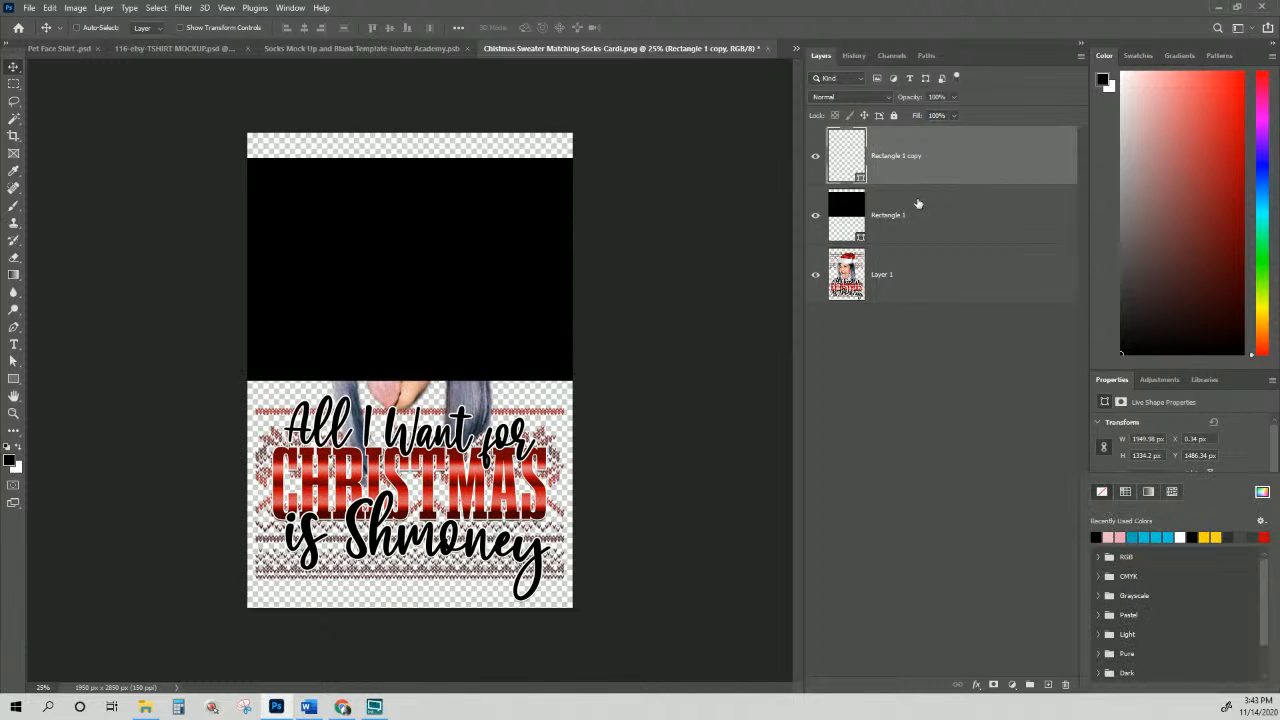
pyautogui.click(931, 176)
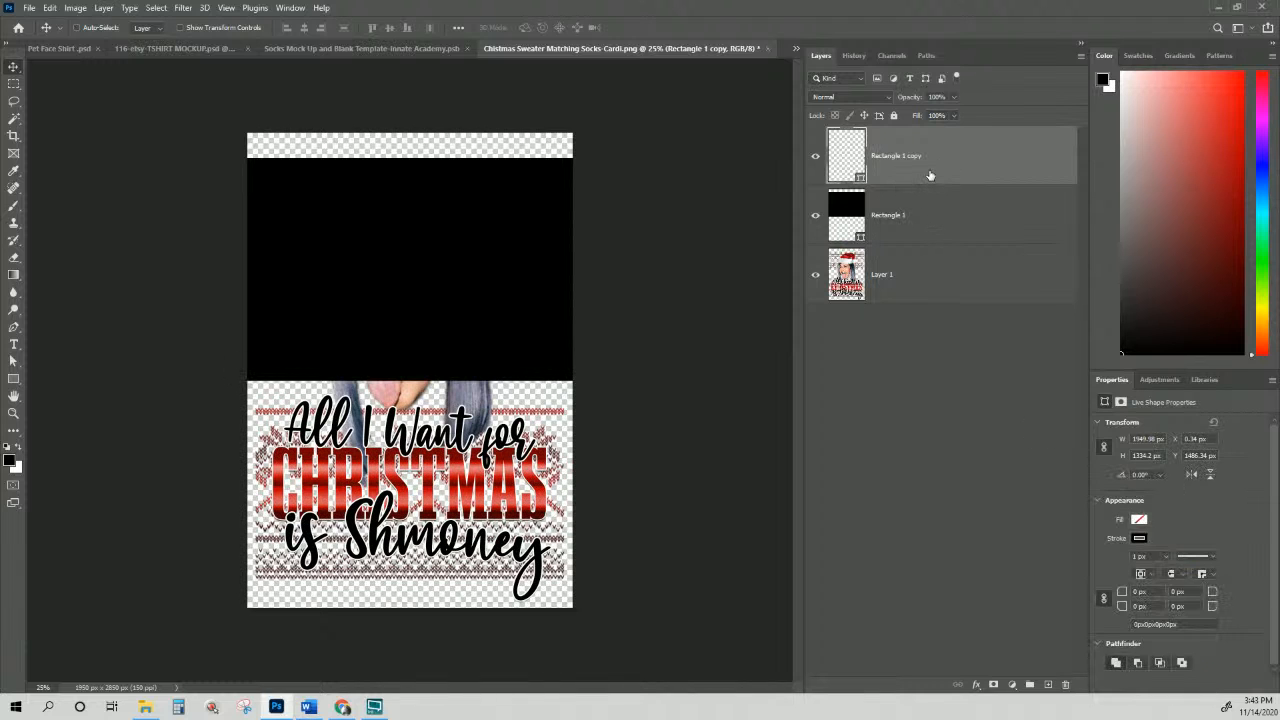
pyautogui.click(1139, 524)
pyautogui.click(1077, 480)
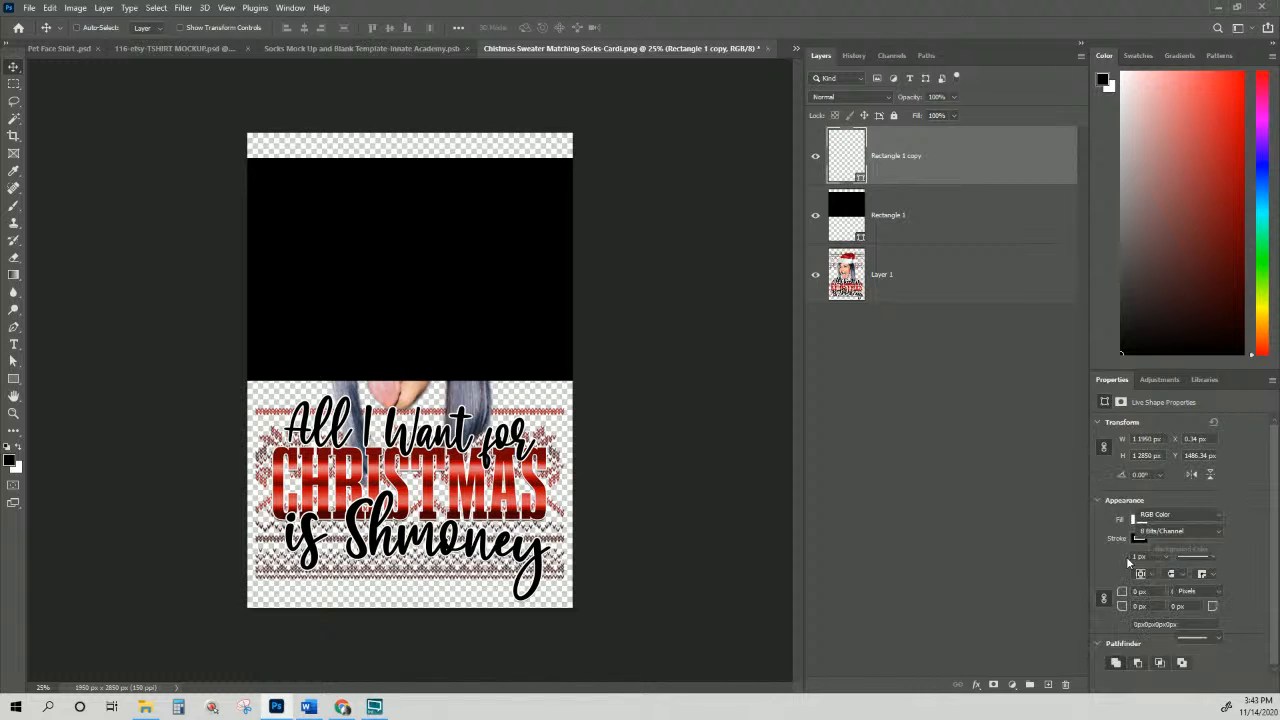
pyautogui.click(944, 178)
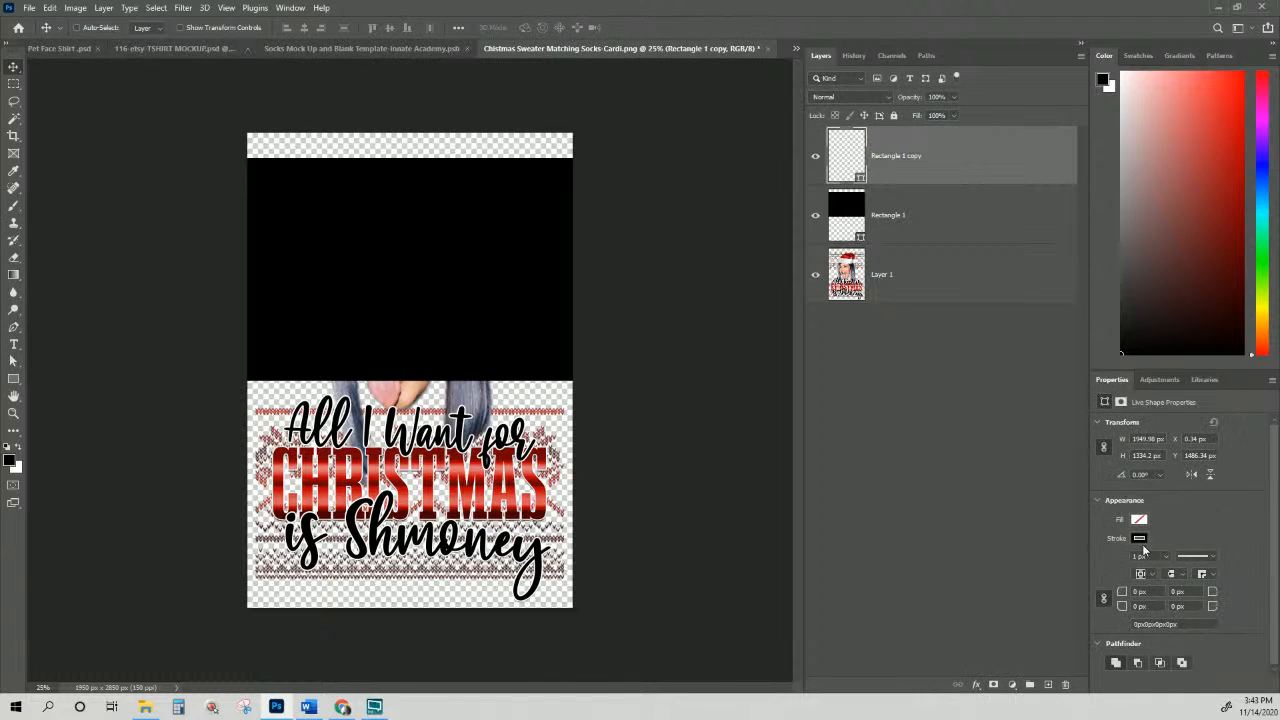
pyautogui.click(1143, 545)
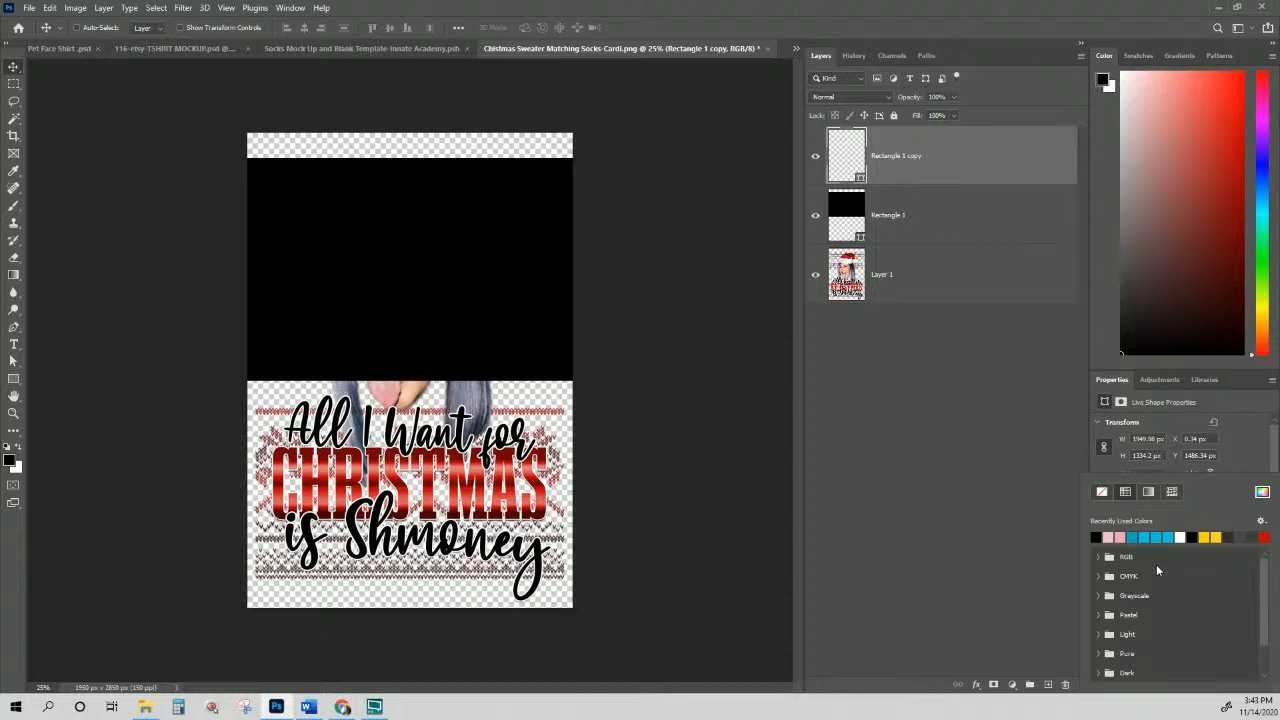
pyautogui.scroll(-3, 1157, 567)
pyautogui.scroll(3, 1157, 567)
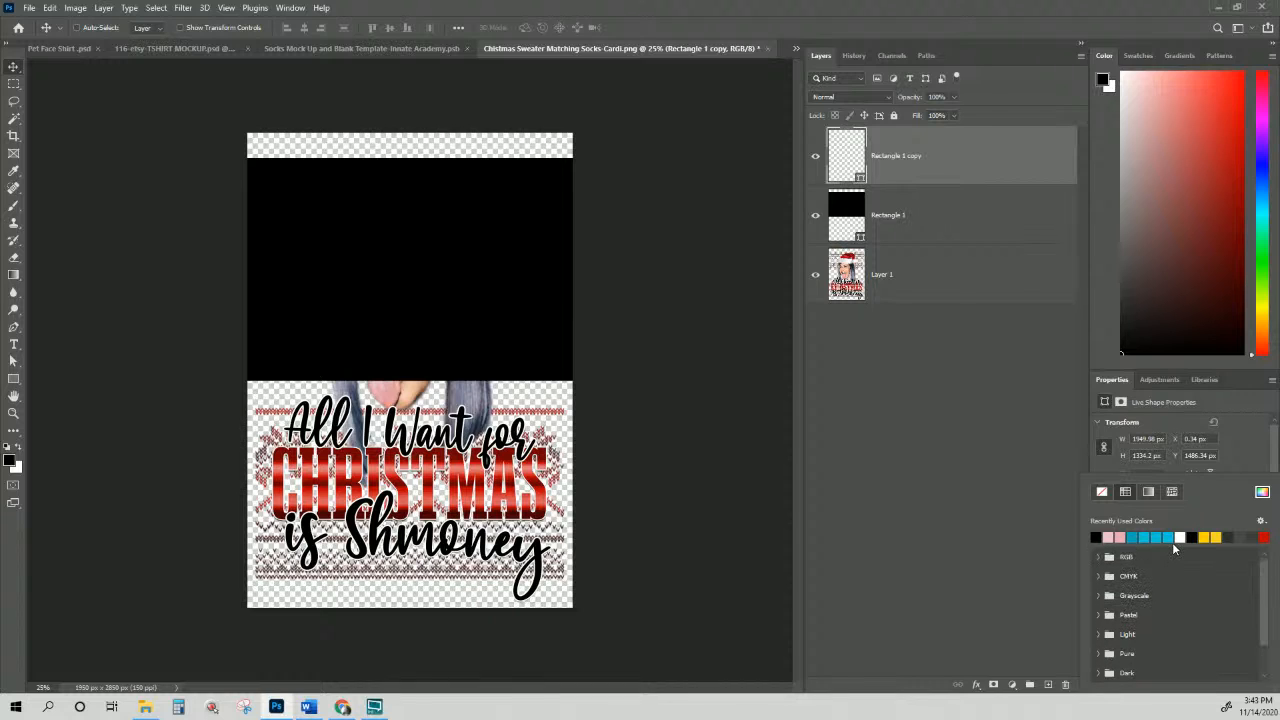
pyautogui.click(1049, 517)
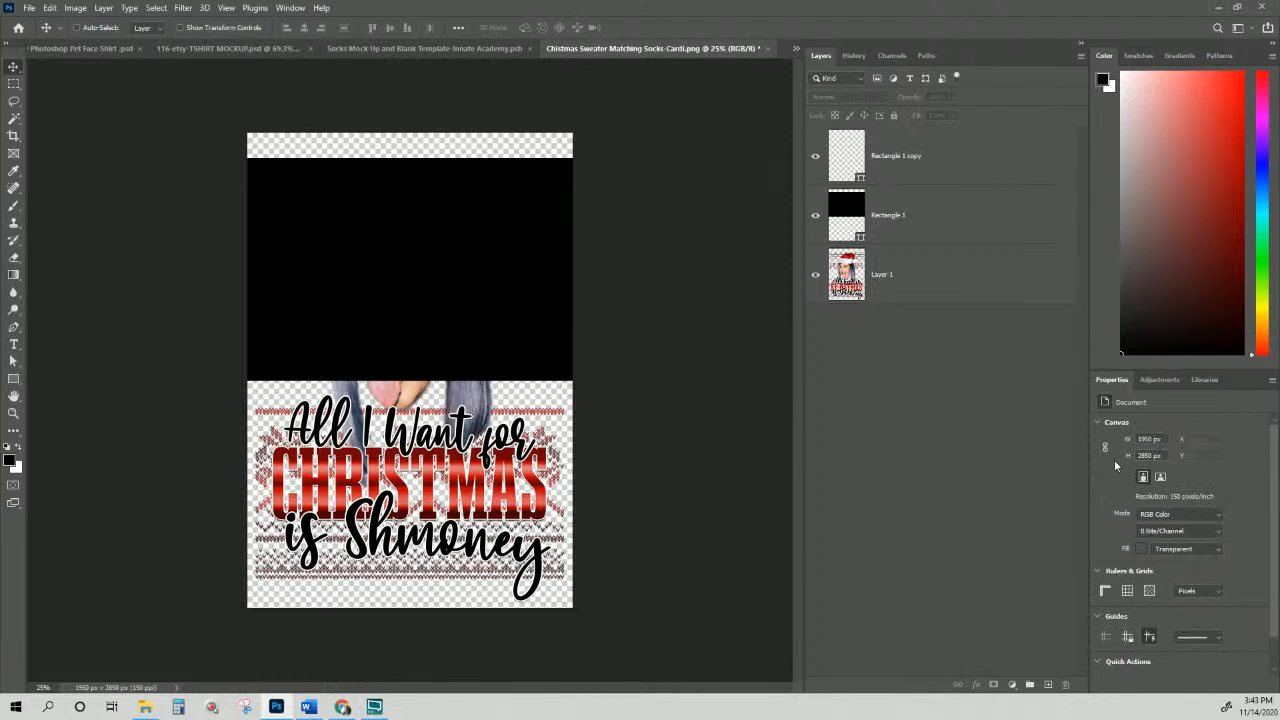
# Step: Thicken Rectangle 1 copy's outline stroke to about 4.18 px
pyautogui.click(886, 162)
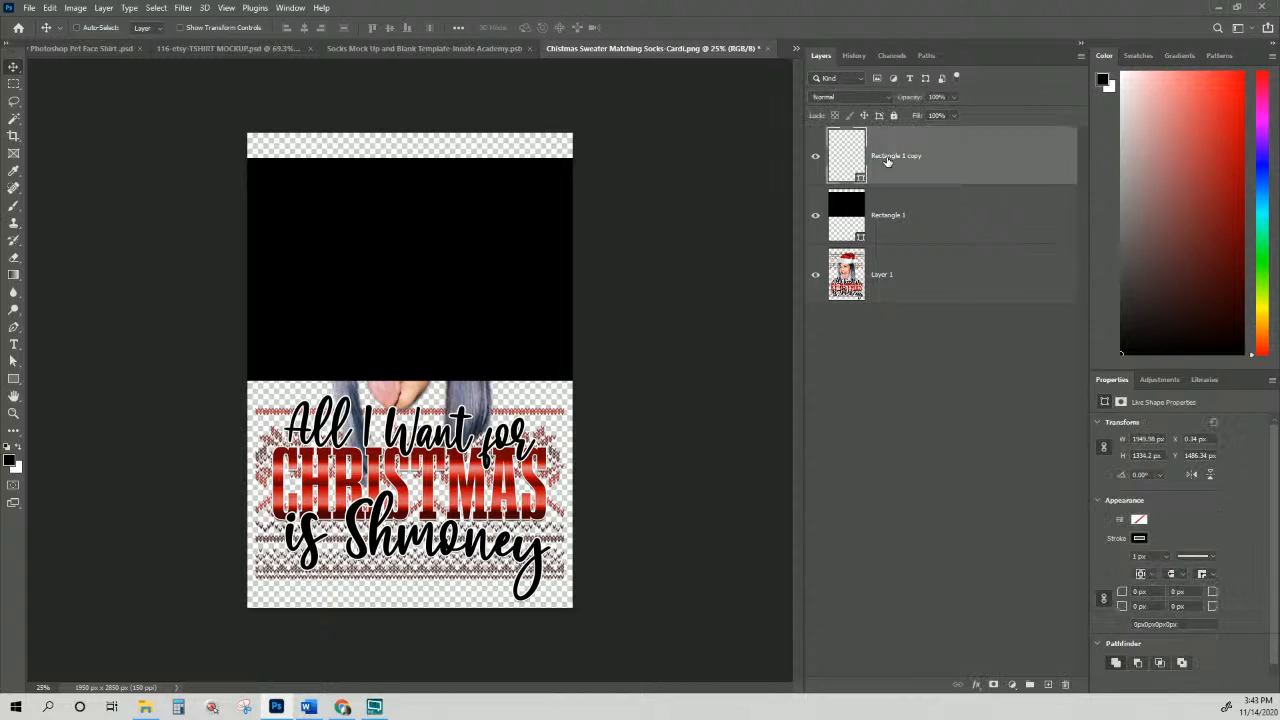
pyautogui.click(1166, 556)
pyautogui.moveTo(1166, 568); pyautogui.dragTo(1169, 575)
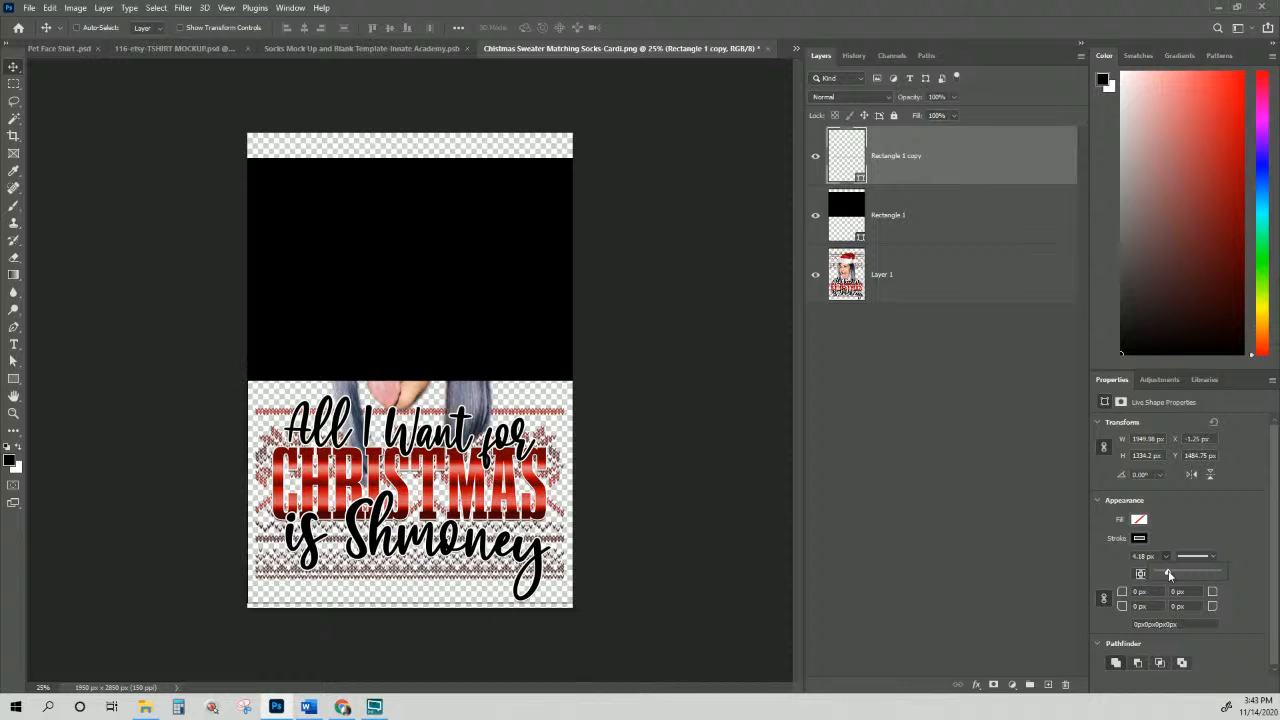
# Step: Copy Rectangle 1 copy's no-fill outline shape attributes onto Rectangle 1, then select both rectangle layers
pyautogui.rightClick(924, 163)
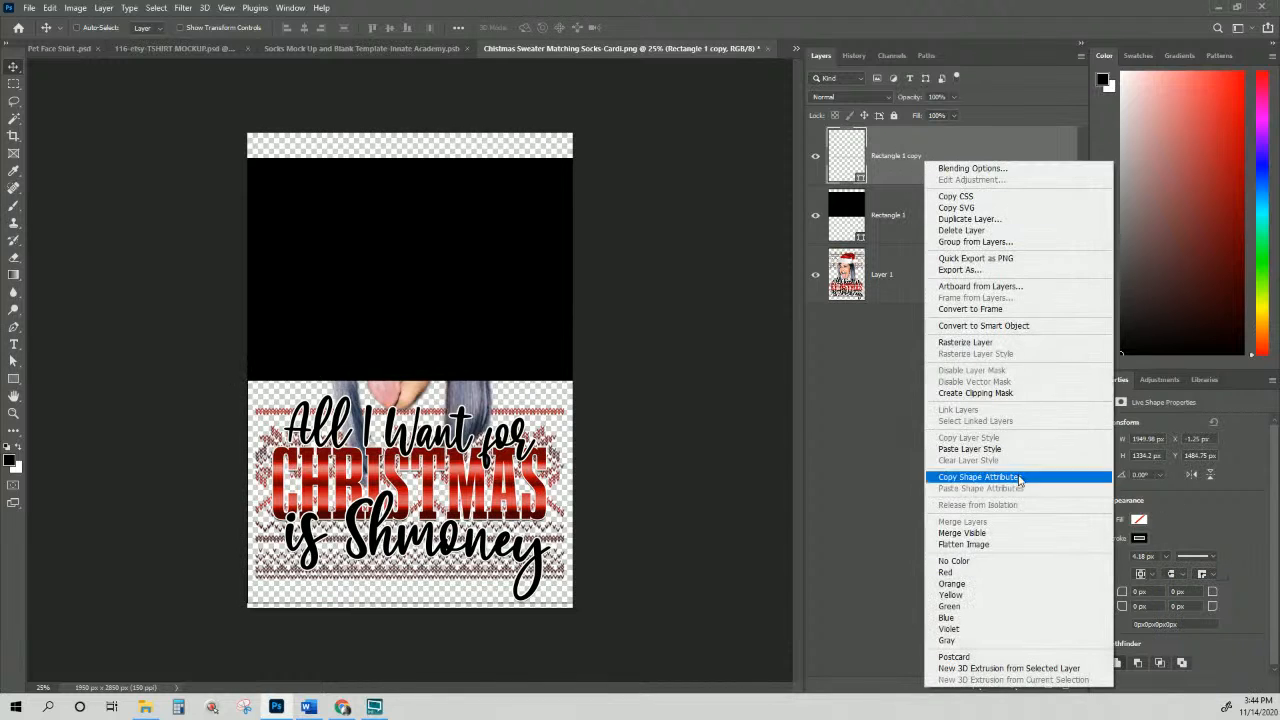
pyautogui.click(977, 480)
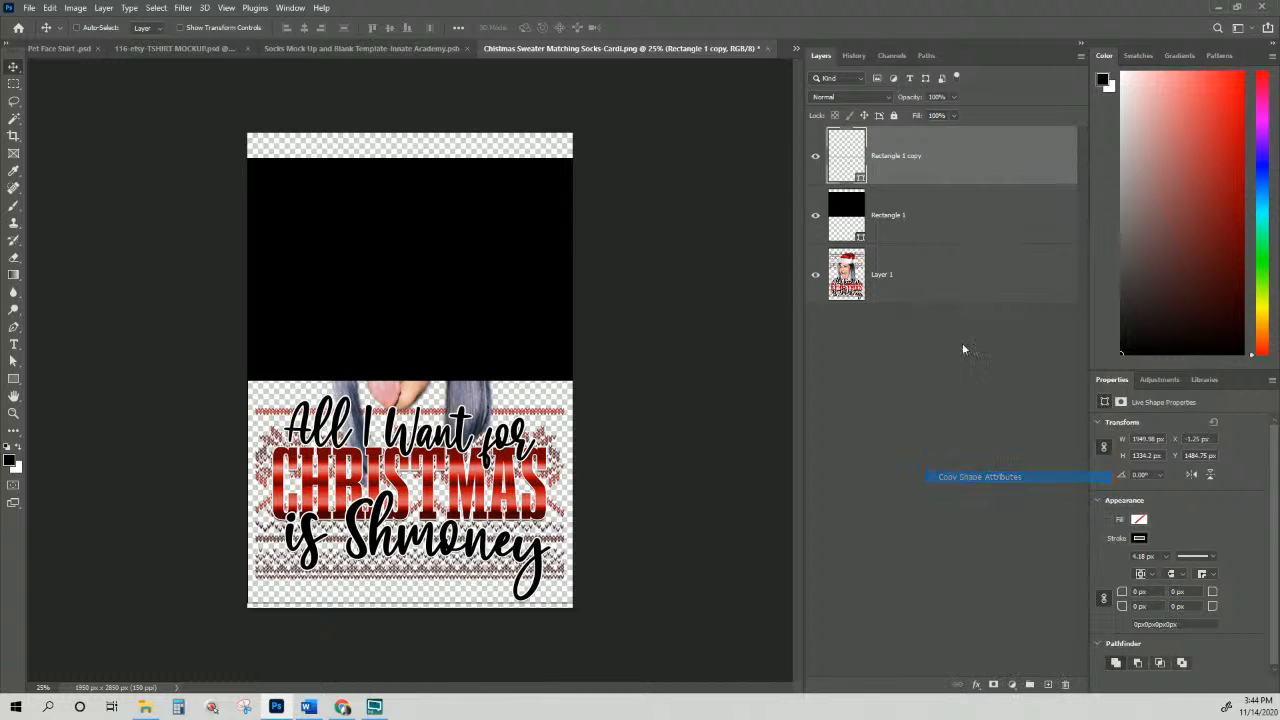
pyautogui.rightClick(941, 230)
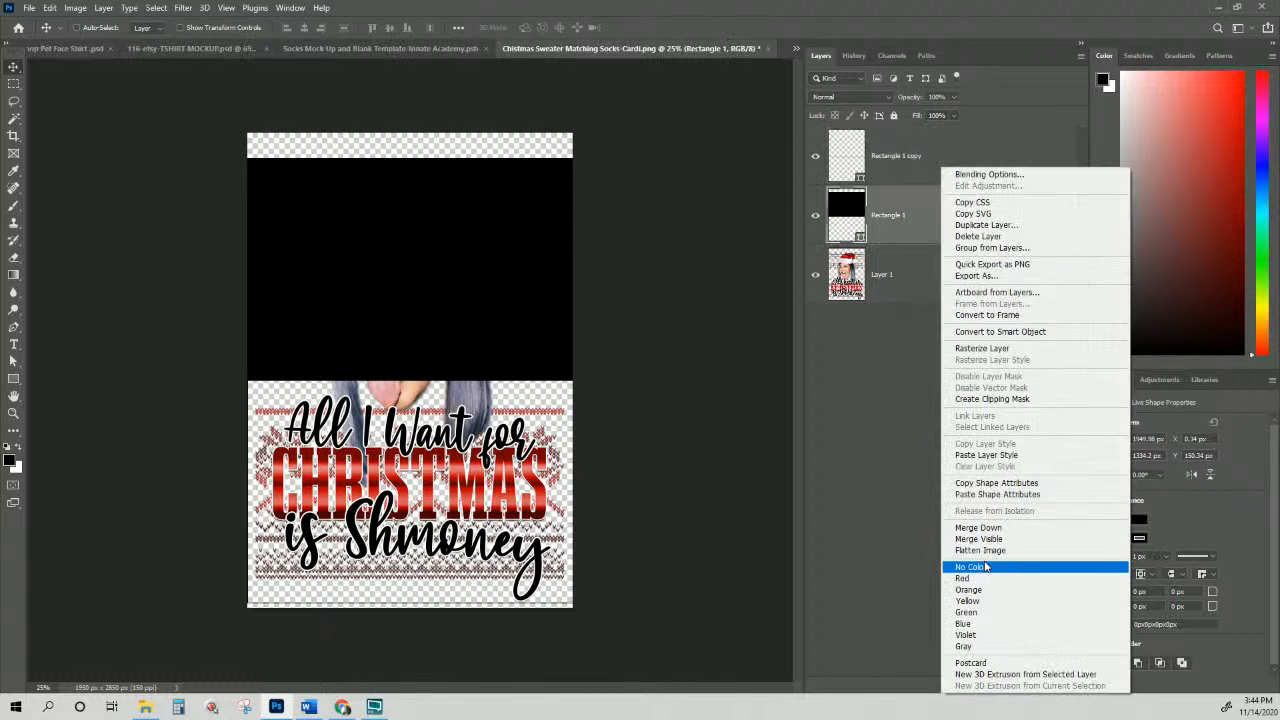
pyautogui.click(988, 494)
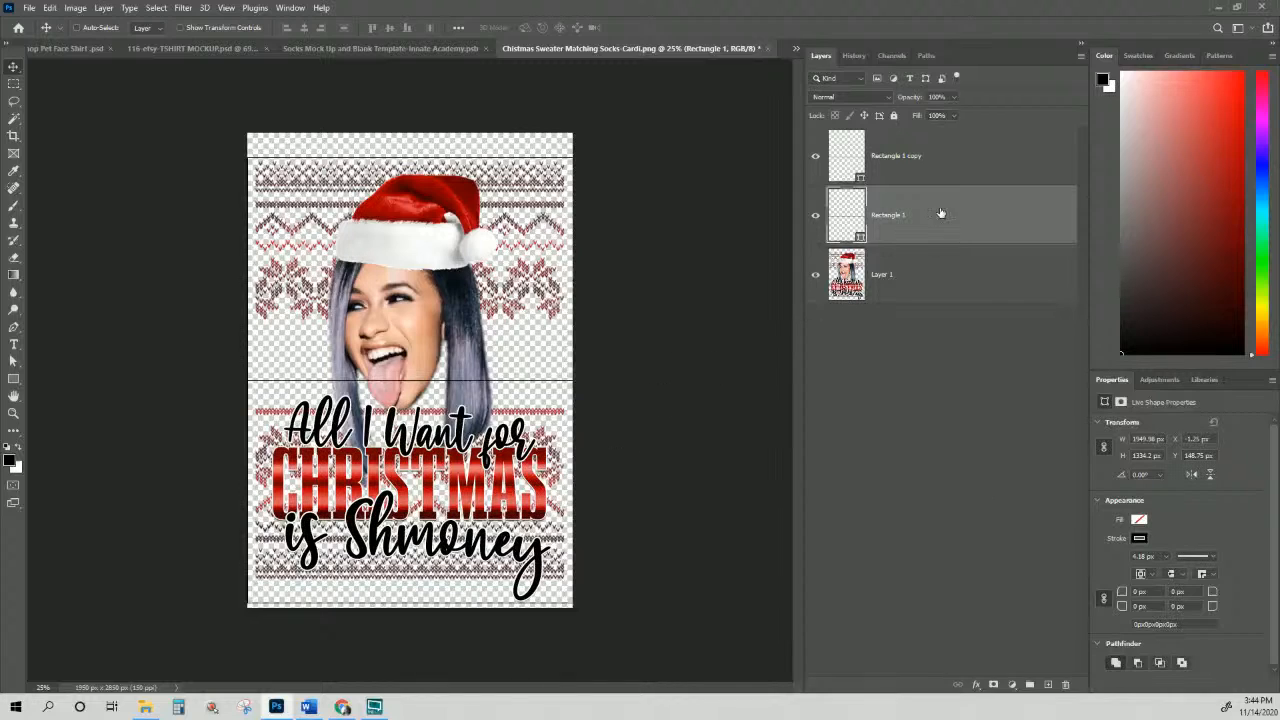
pyautogui.click(947, 172)
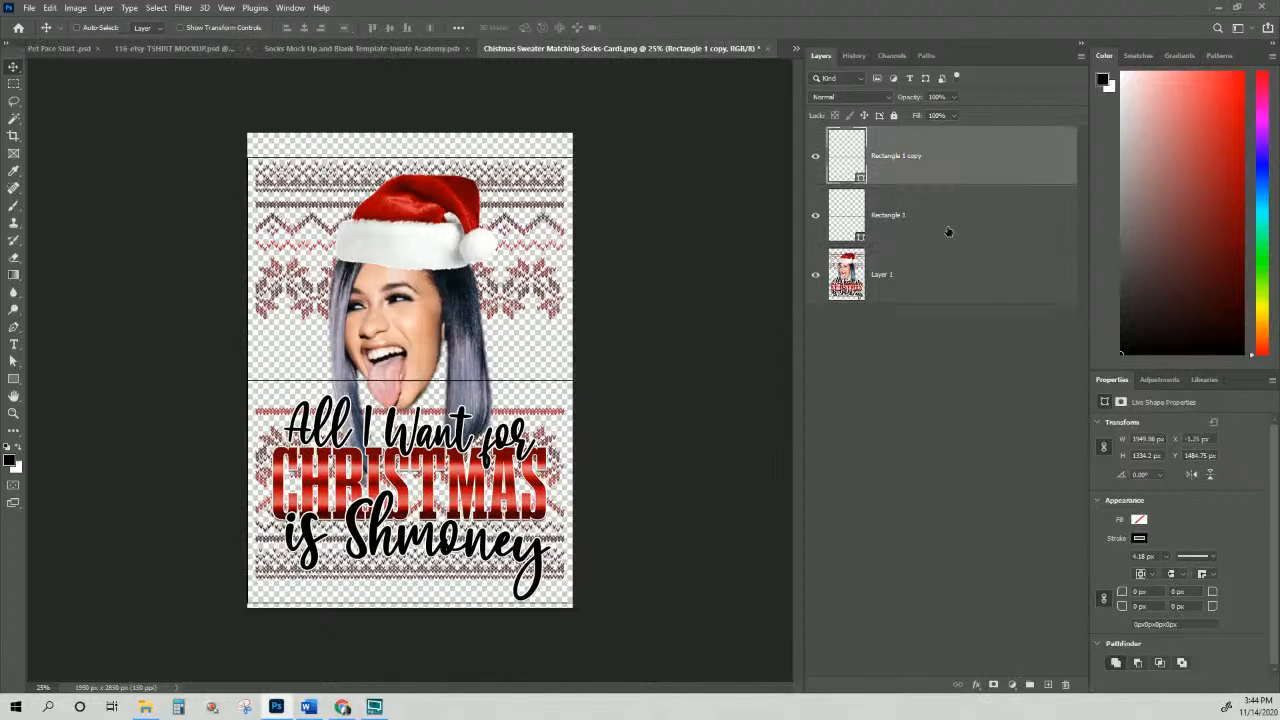
pyautogui.click(949, 232)
pyautogui.click(914, 175)
pyautogui.keyDown('shift'); pyautogui.click(907, 237); pyautogui.keyUp('shift')
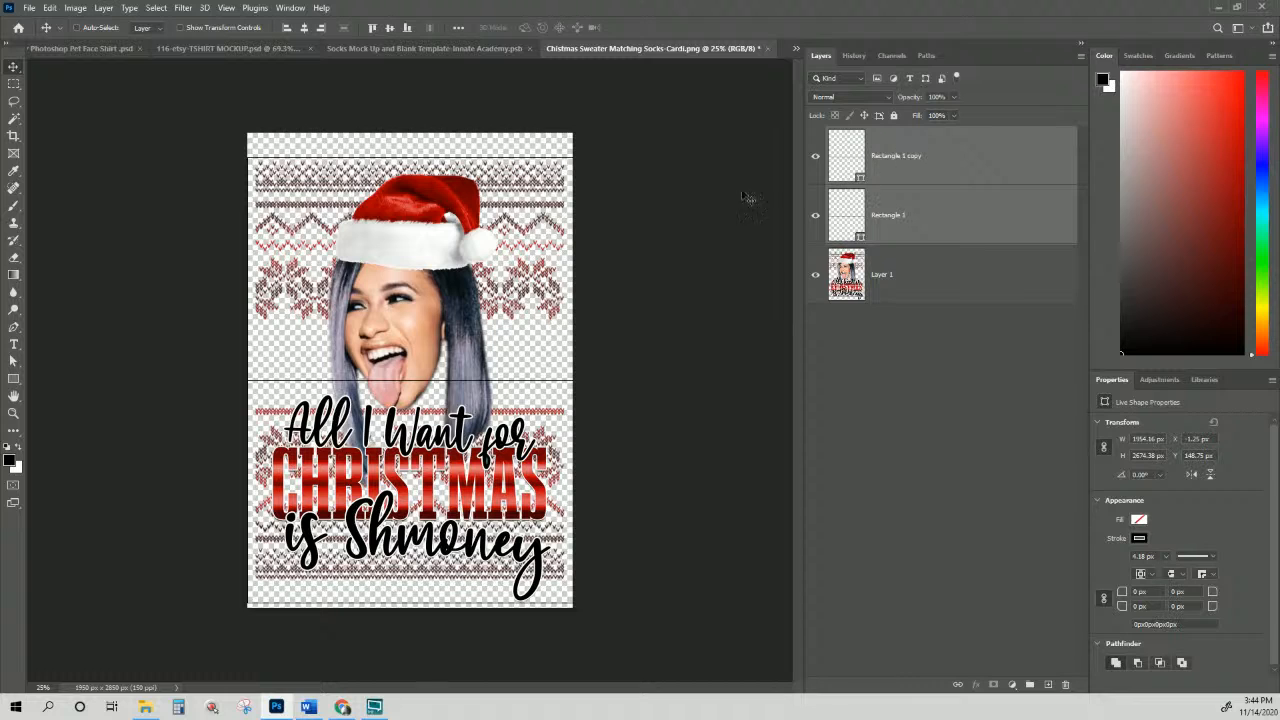
# Step: Open Print settings and drag the design around on the preview page
pyautogui.click(30, 8)
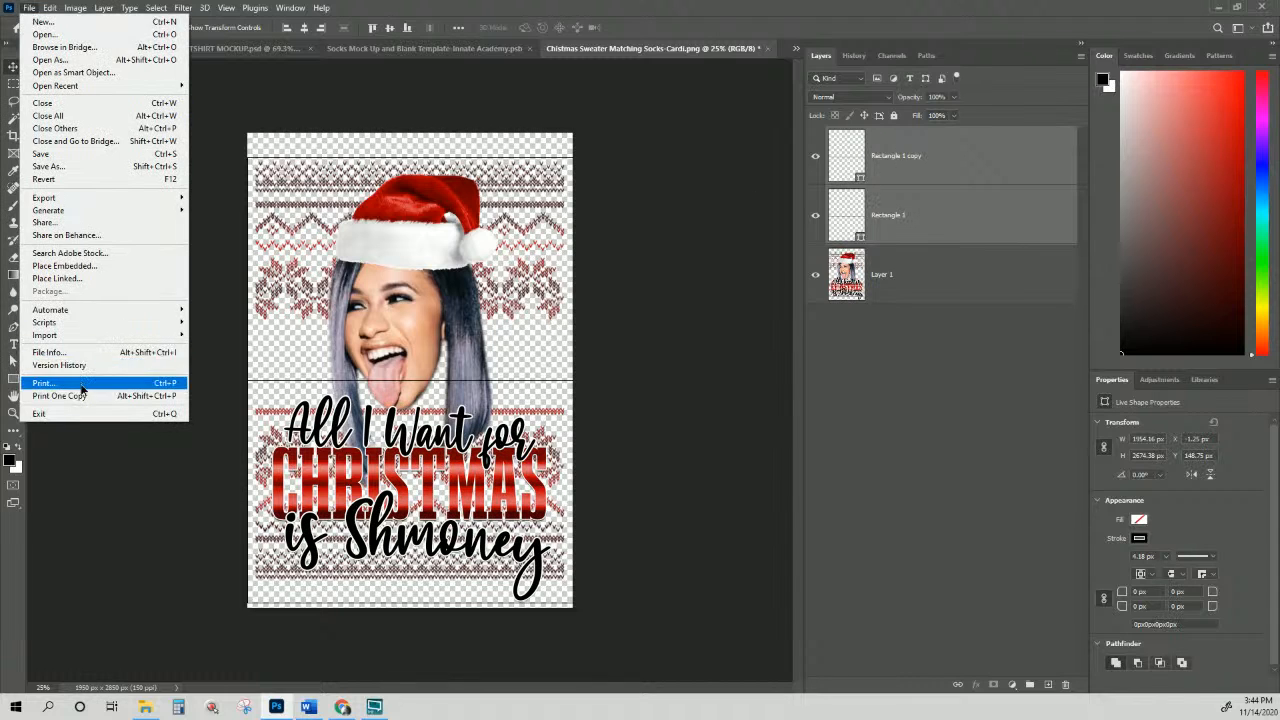
pyautogui.click(42, 383)
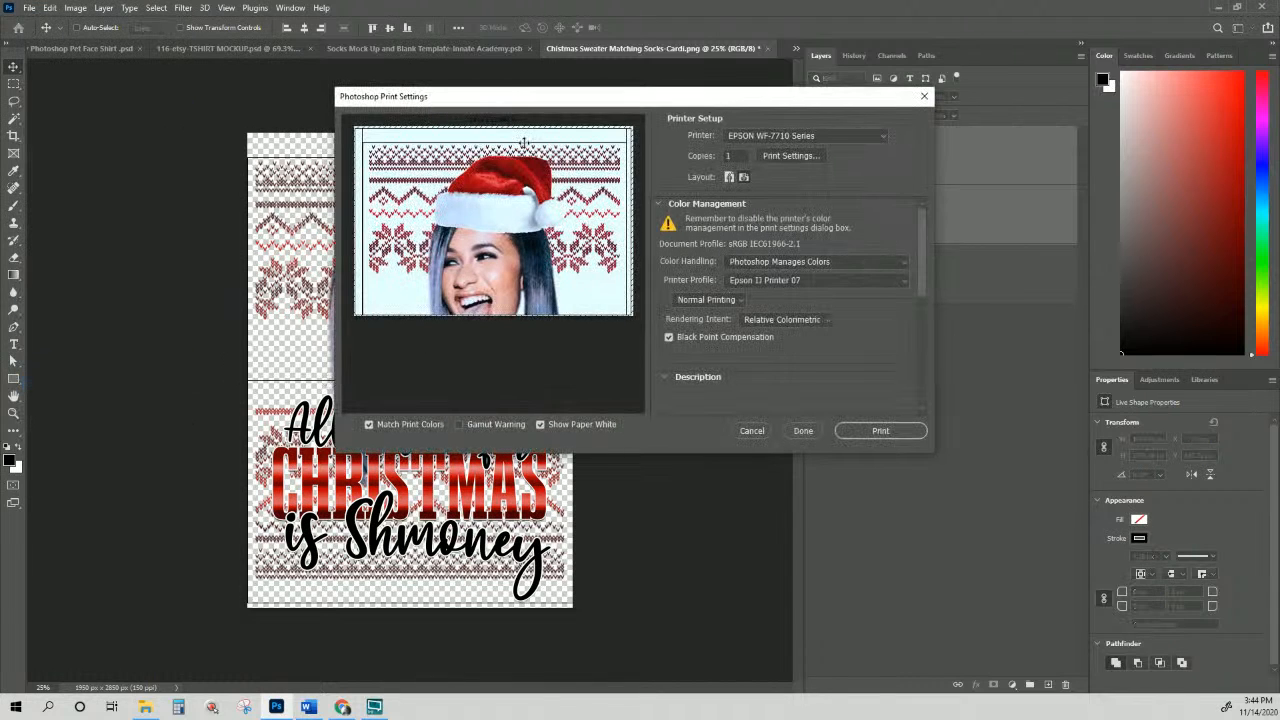
pyautogui.moveTo(537, 268)
pyautogui.mouseDown()
pyautogui.moveTo(540, 199)
pyautogui.moveTo(535, 258)
pyautogui.mouseUp()
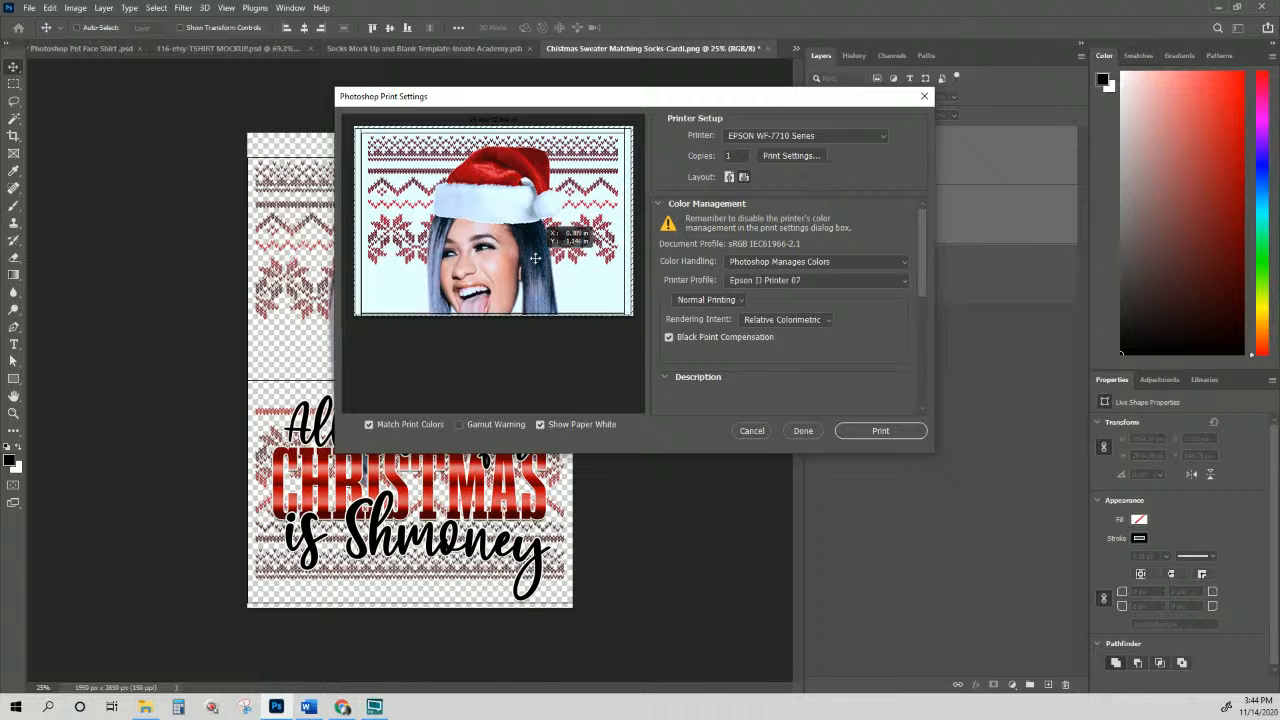
pyautogui.moveTo(535, 258); pyautogui.dragTo(534, 260)
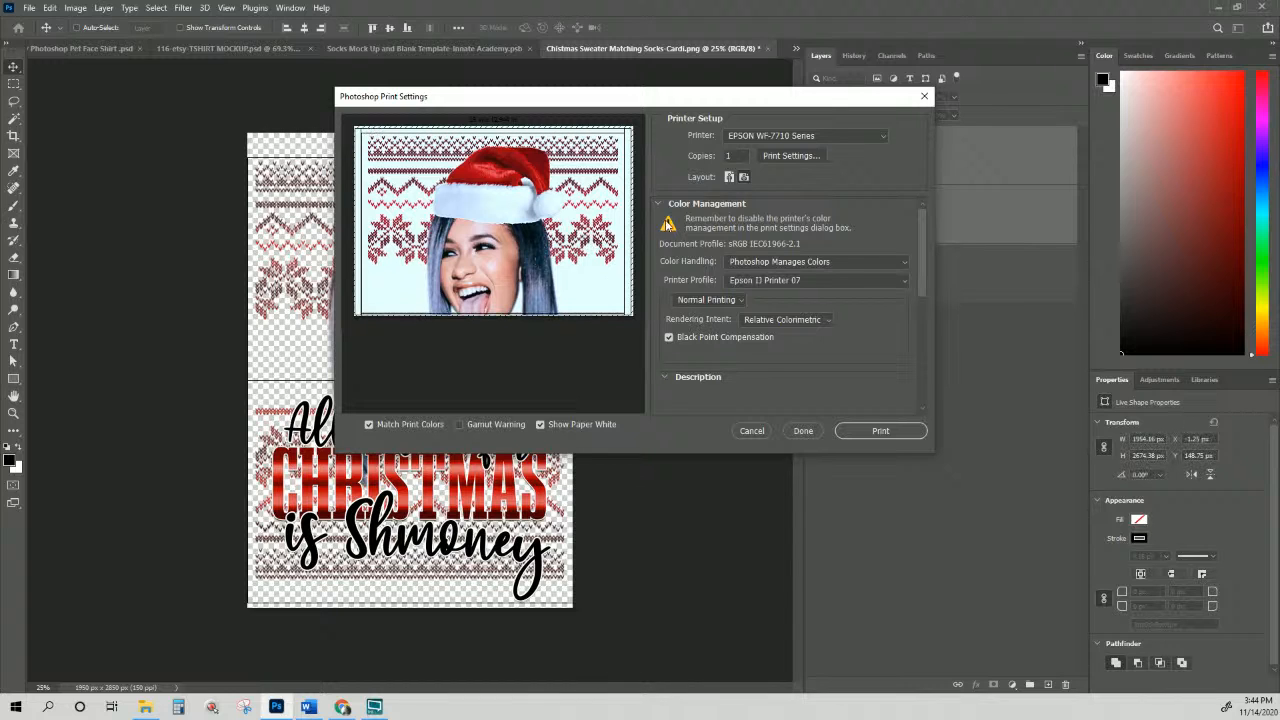
pyautogui.moveTo(920, 260); pyautogui.dragTo(926, 357)
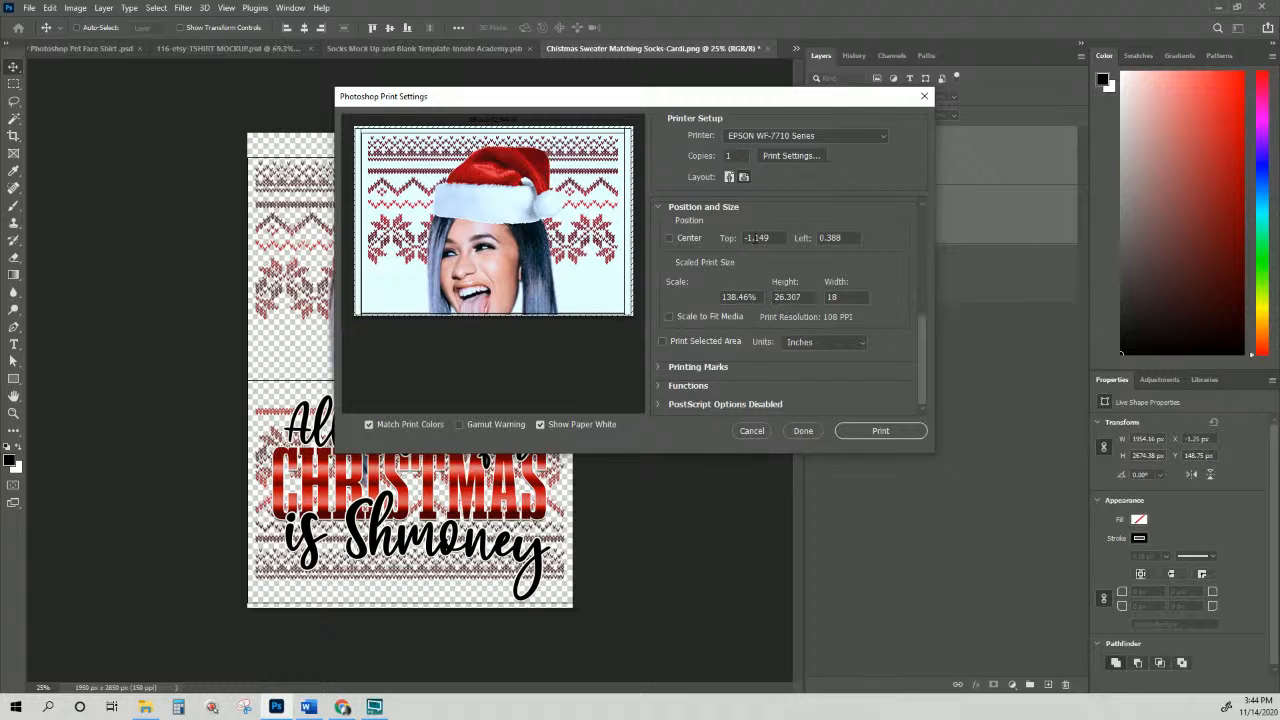
# Step: Position the print at Top -1 and Left 0.5 inches
pyautogui.moveTo(772, 238); pyautogui.dragTo(713, 239)
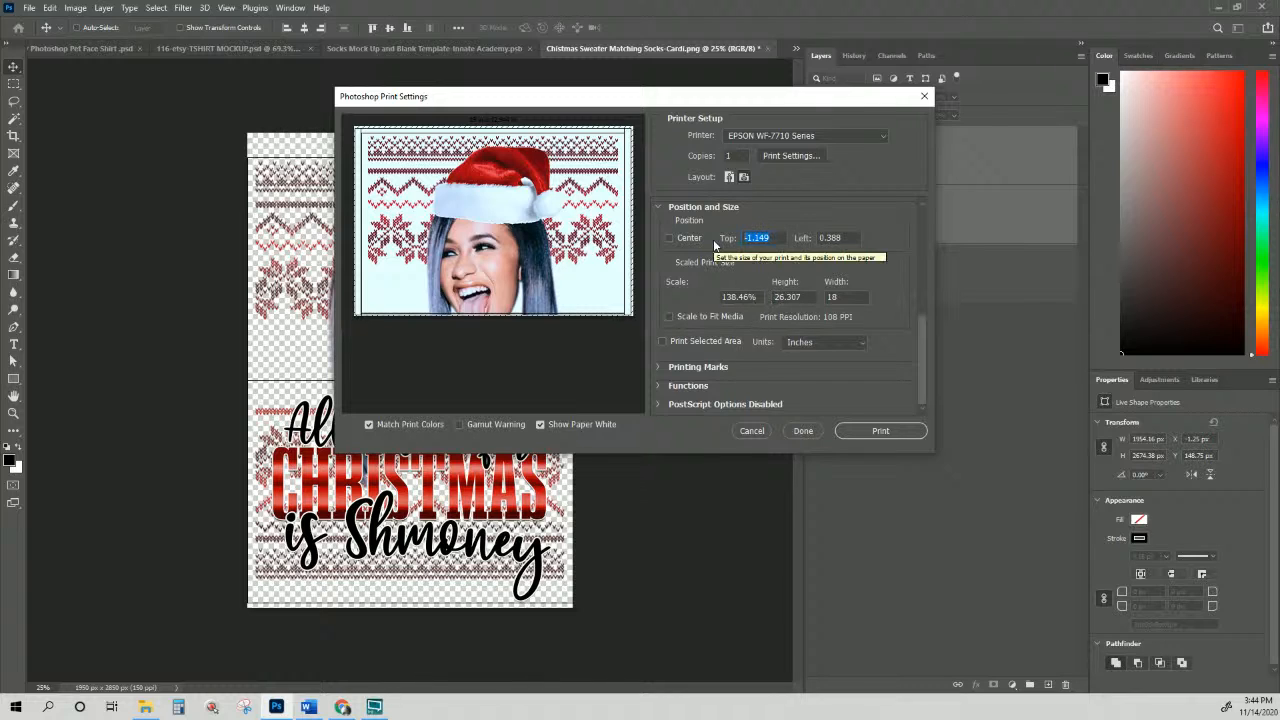
pyautogui.write('-1')
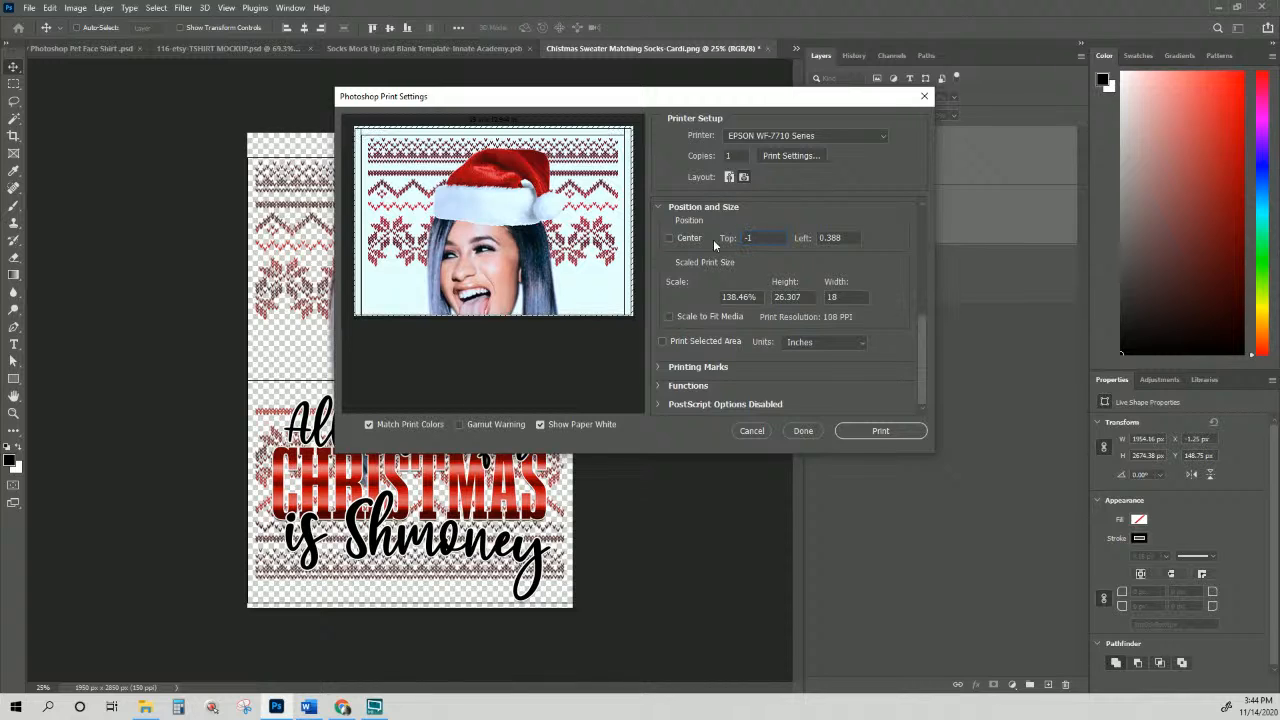
pyautogui.doubleClick(836, 238)
pyautogui.write('.5')
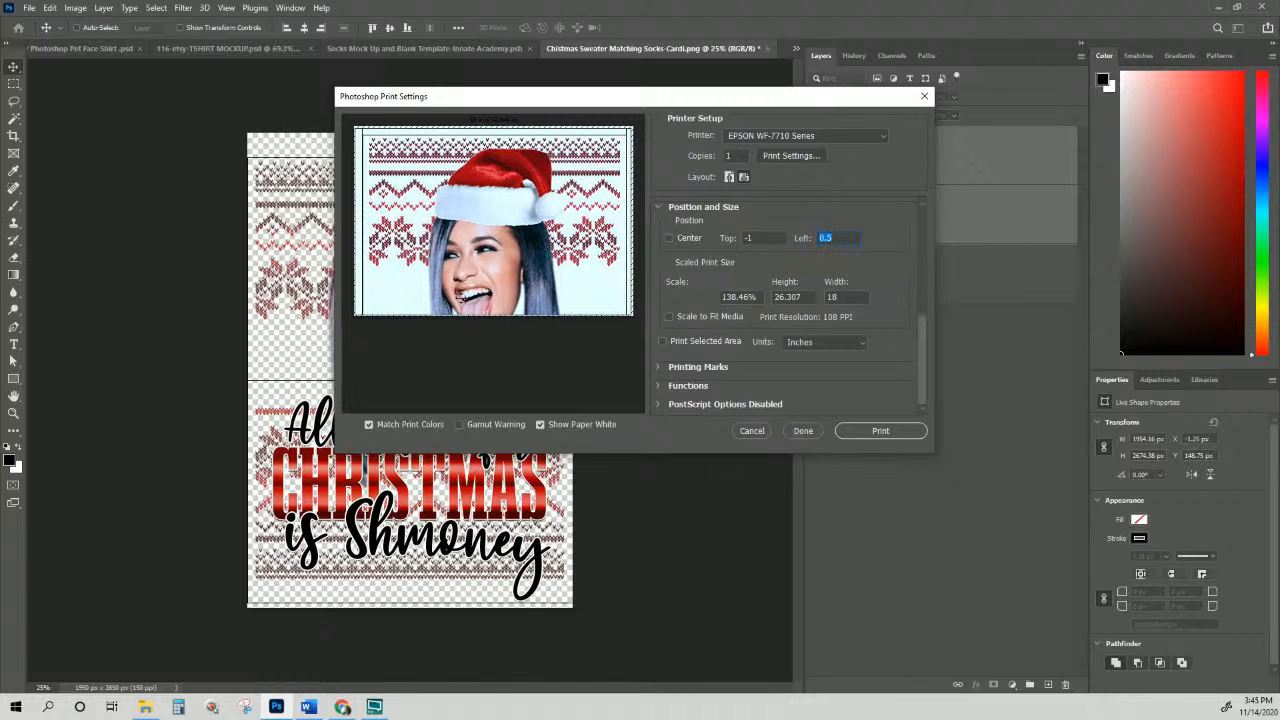
pyautogui.moveTo(458, 297); pyautogui.dragTo(460, 297)
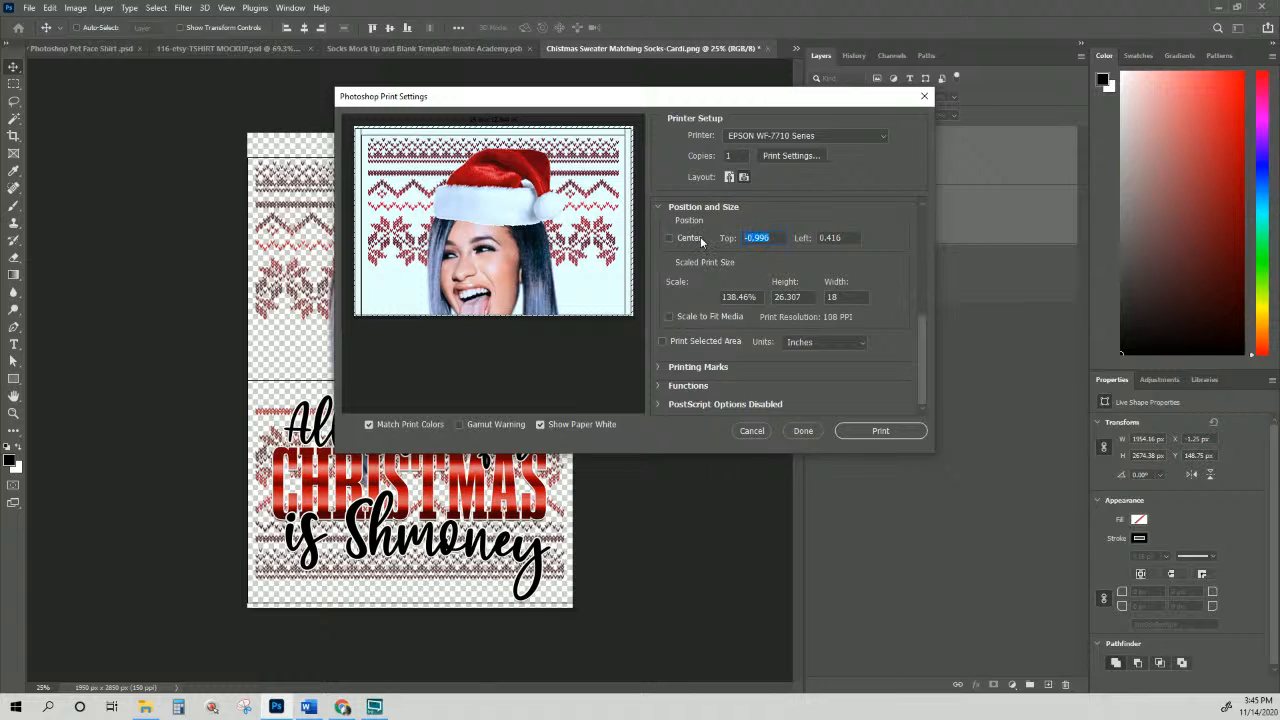
pyautogui.write('-1')
pyautogui.press('Tab')
pyautogui.write('.5')
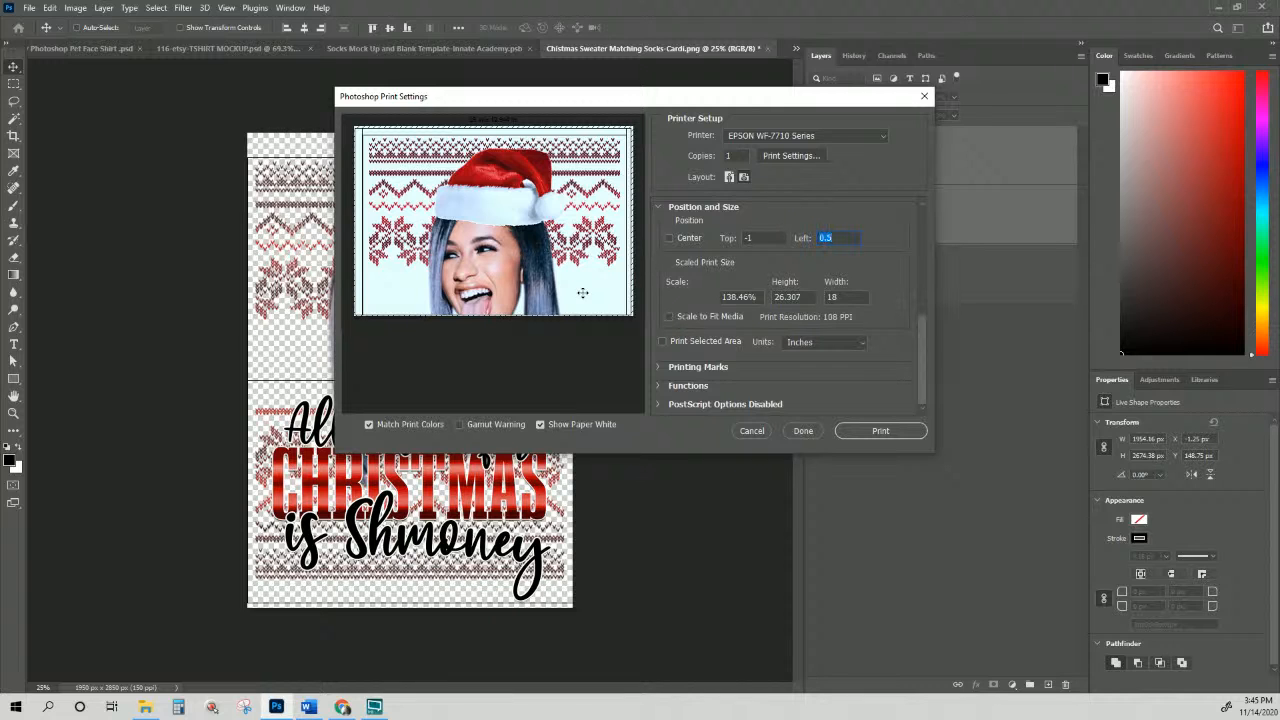
pyautogui.moveTo(582, 293); pyautogui.dragTo(601, 186)
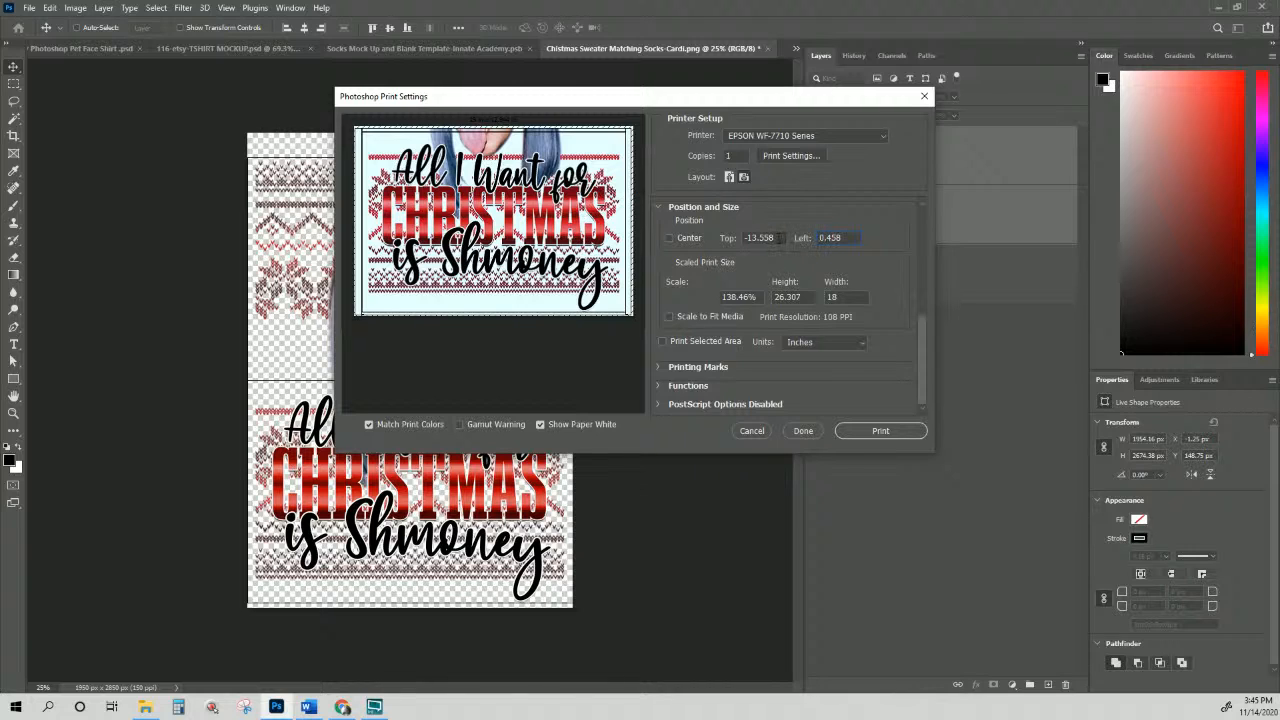
# Step: Reposition the print at Top -13.5 and Left 0.5 inches
pyautogui.moveTo(779, 238); pyautogui.dragTo(730, 250)
pyautogui.write('-14')
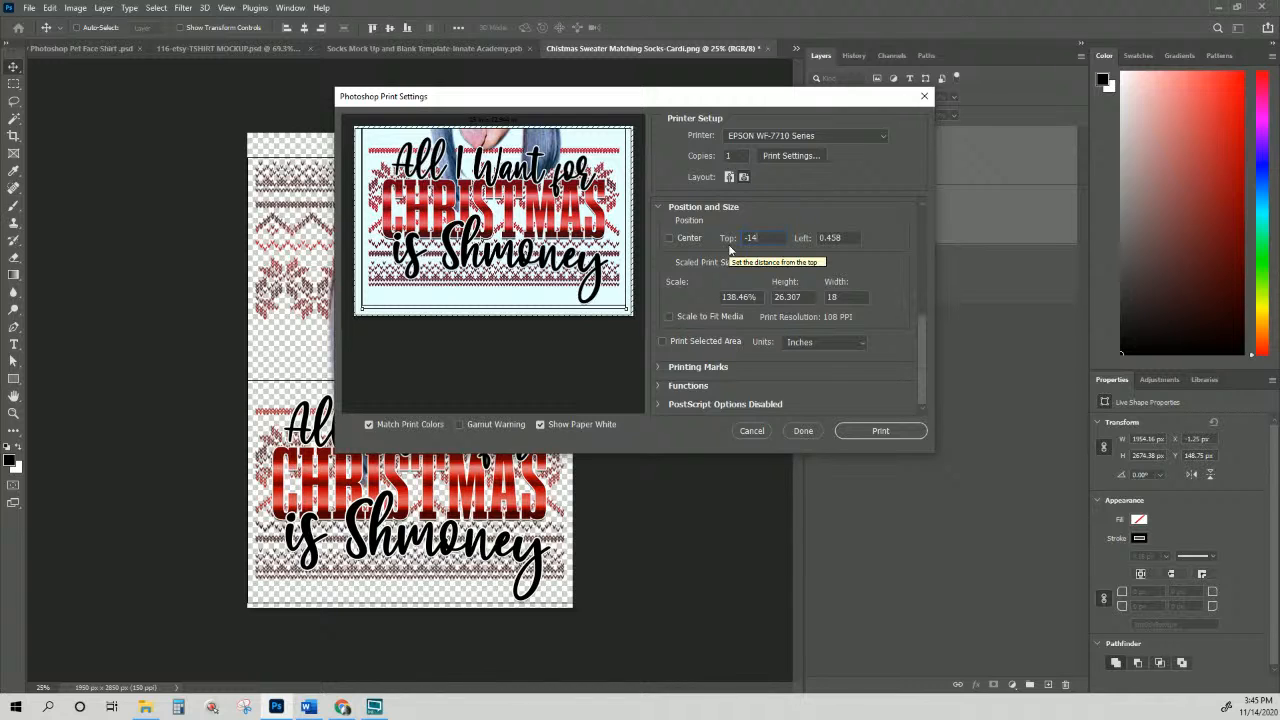
pyautogui.press('BackSpace')
pyautogui.write('3')
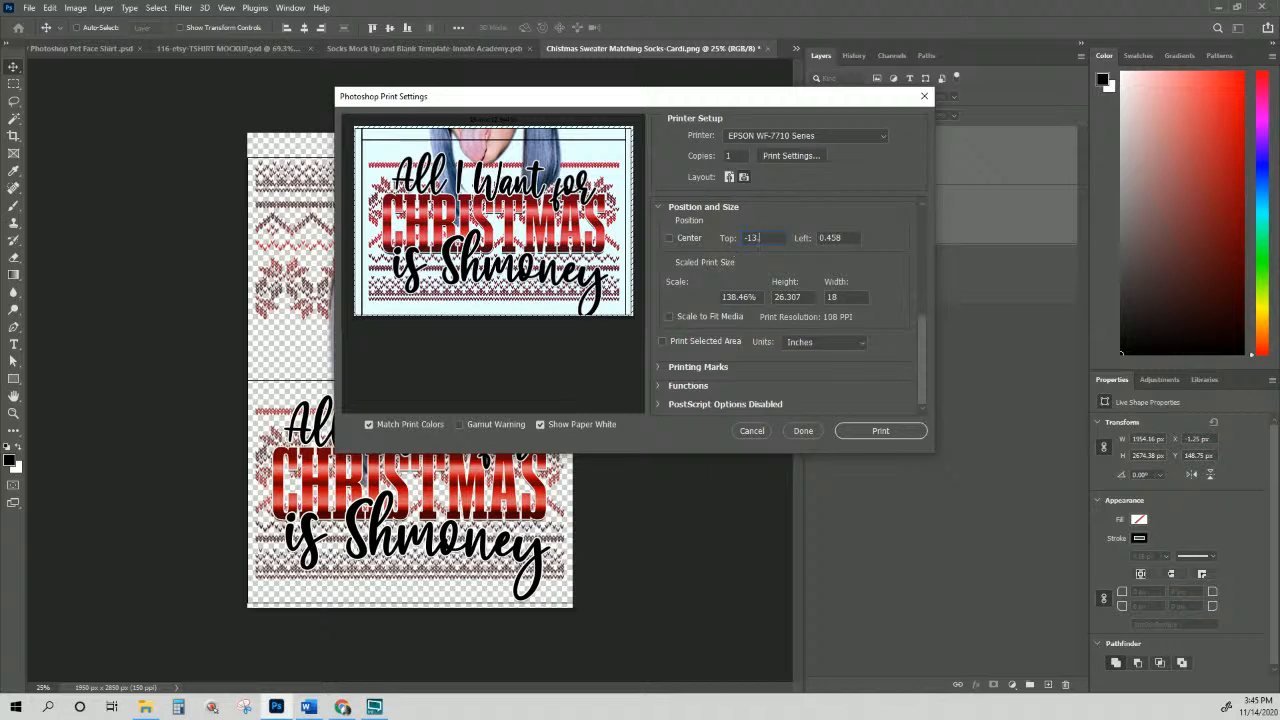
pyautogui.write('.5')
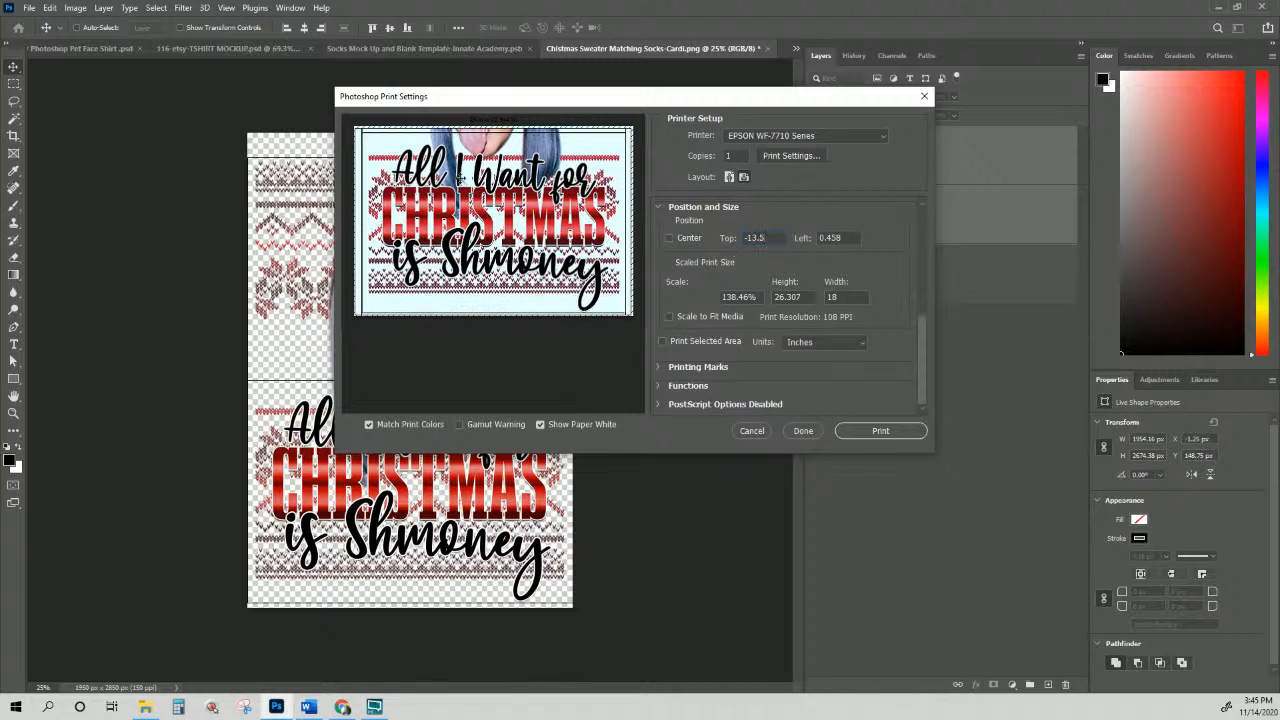
pyautogui.click(830, 238)
pyautogui.write('-.5')
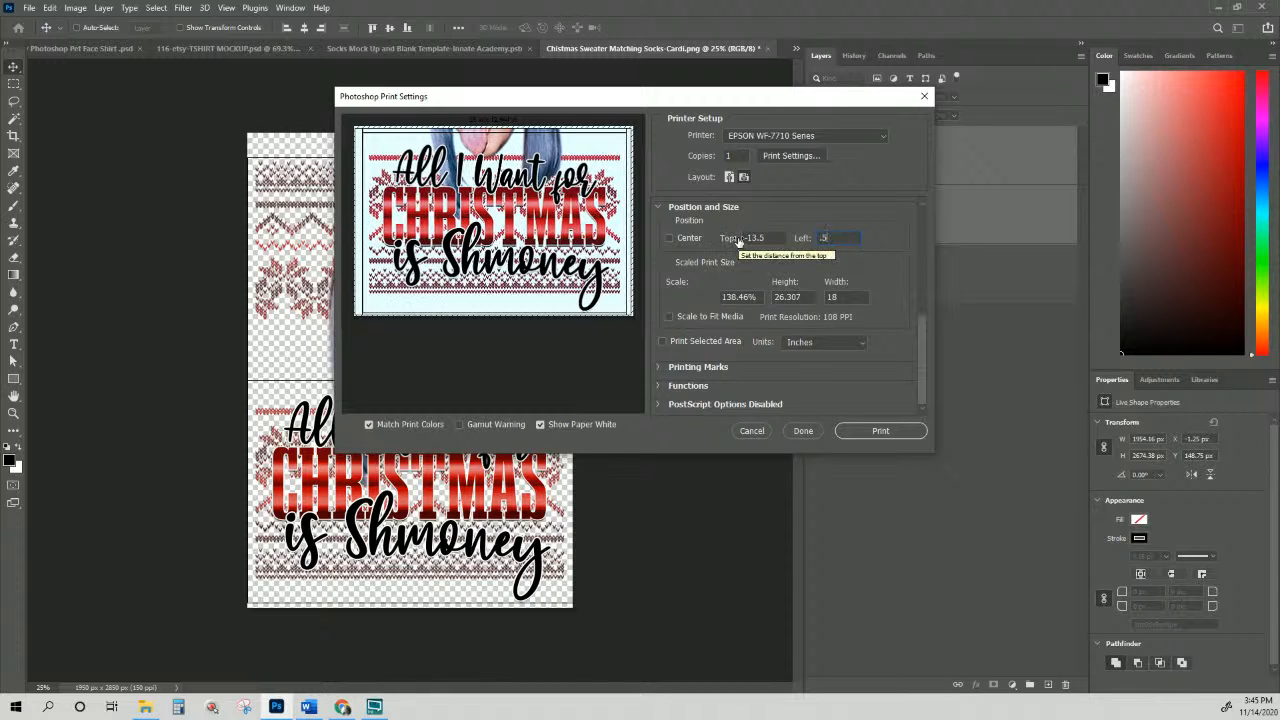
pyautogui.click(878, 249)
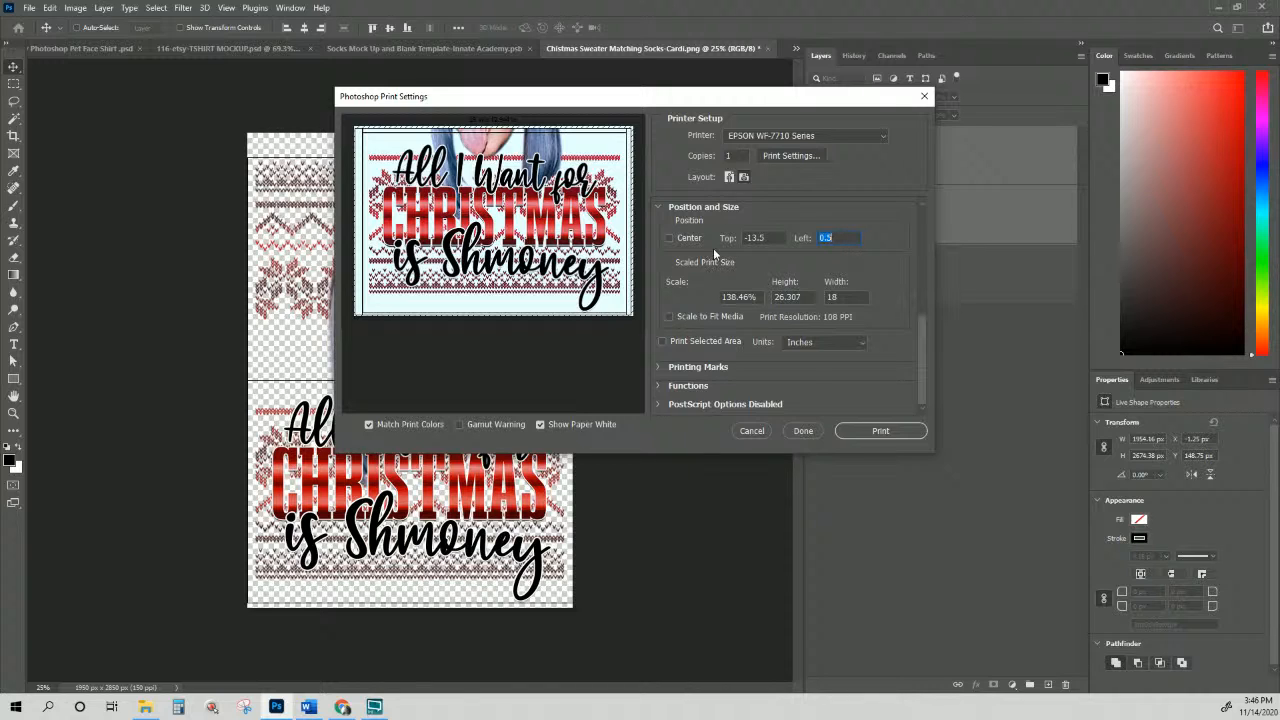
# Step: Check the 18-inch print width, then cancel the print settings
pyautogui.click(843, 296)
pyautogui.doubleClick(843, 296)
pyautogui.click(760, 433)
# Step: Cancel printing and hide the Rectangle 1 copy and Rectangle 1 layers
pyautogui.click(751, 431)
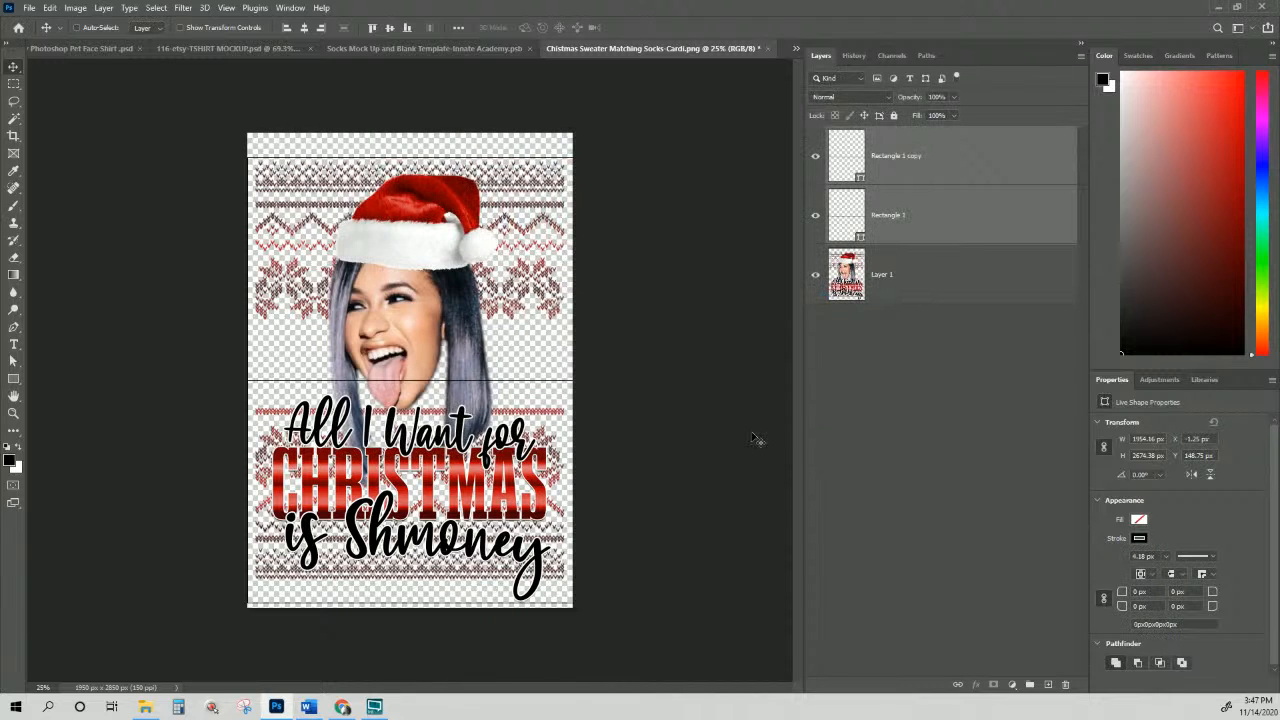
pyautogui.click(815, 157)
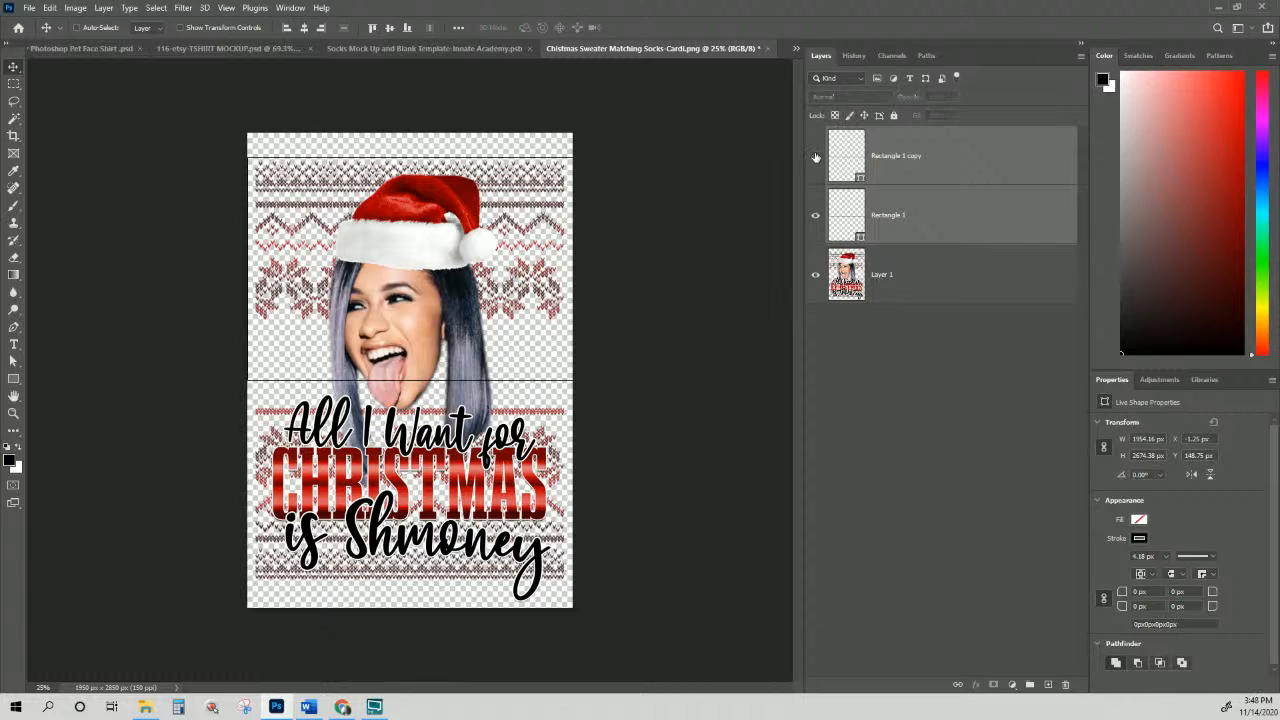
pyautogui.click(815, 216)
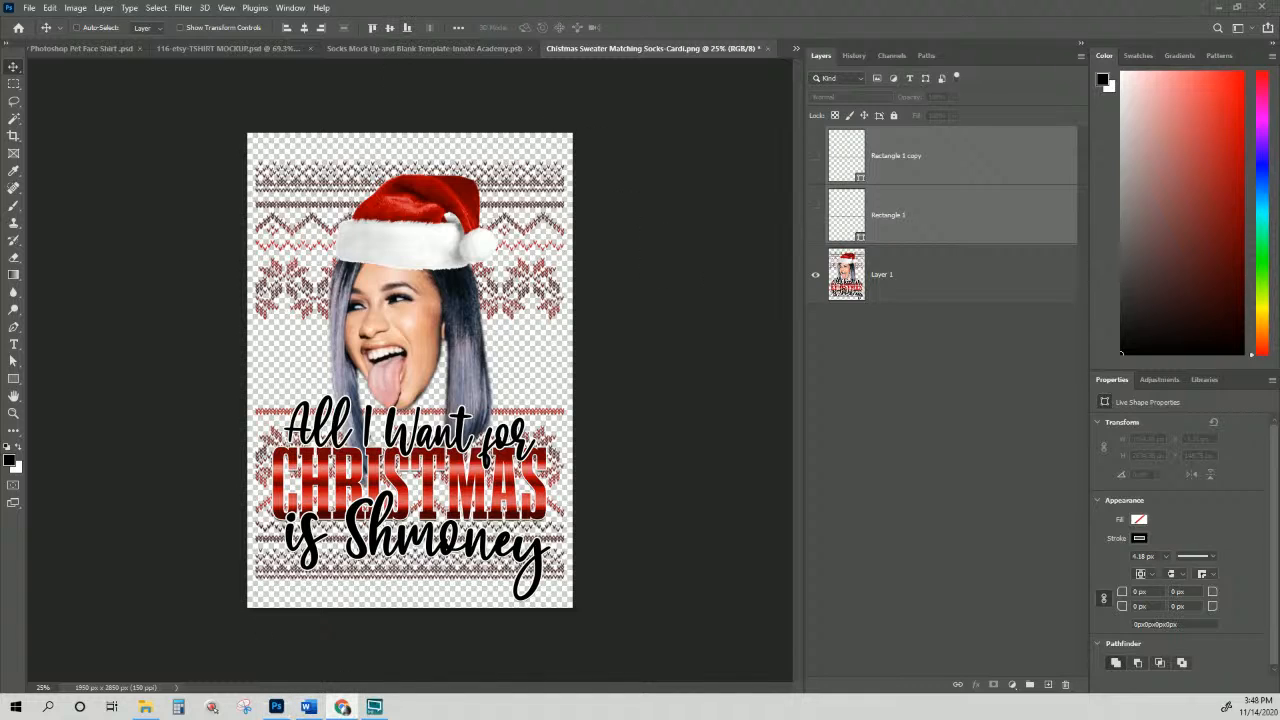
# Step: Close the socks mockup document without saving
pyautogui.click(17, 706)
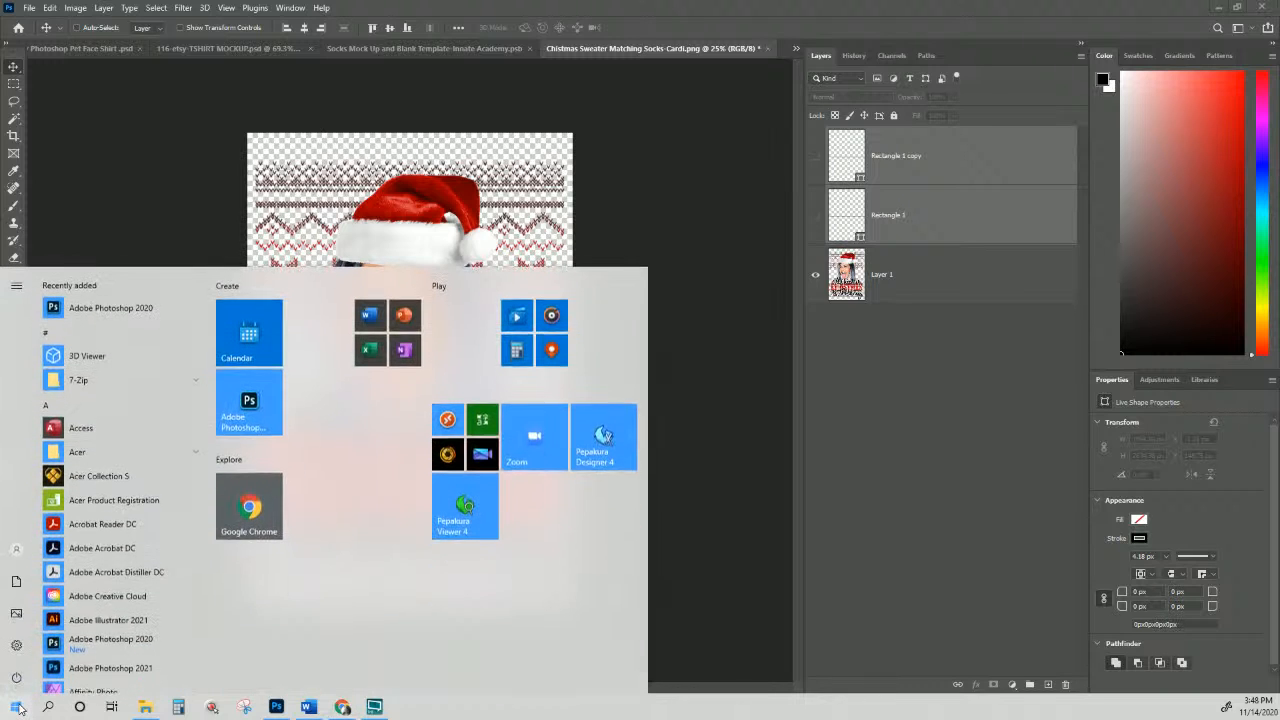
pyautogui.click(33, 702)
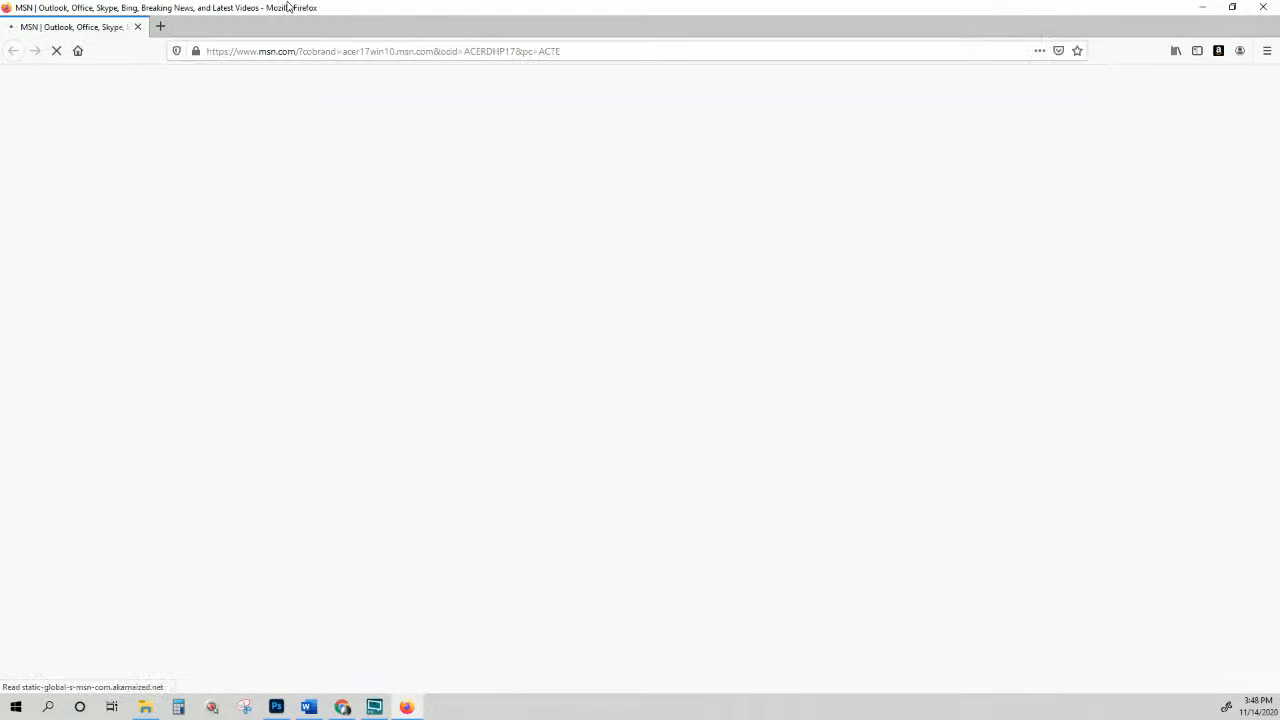
pyautogui.moveTo(289, 6); pyautogui.dragTo(290, 0)
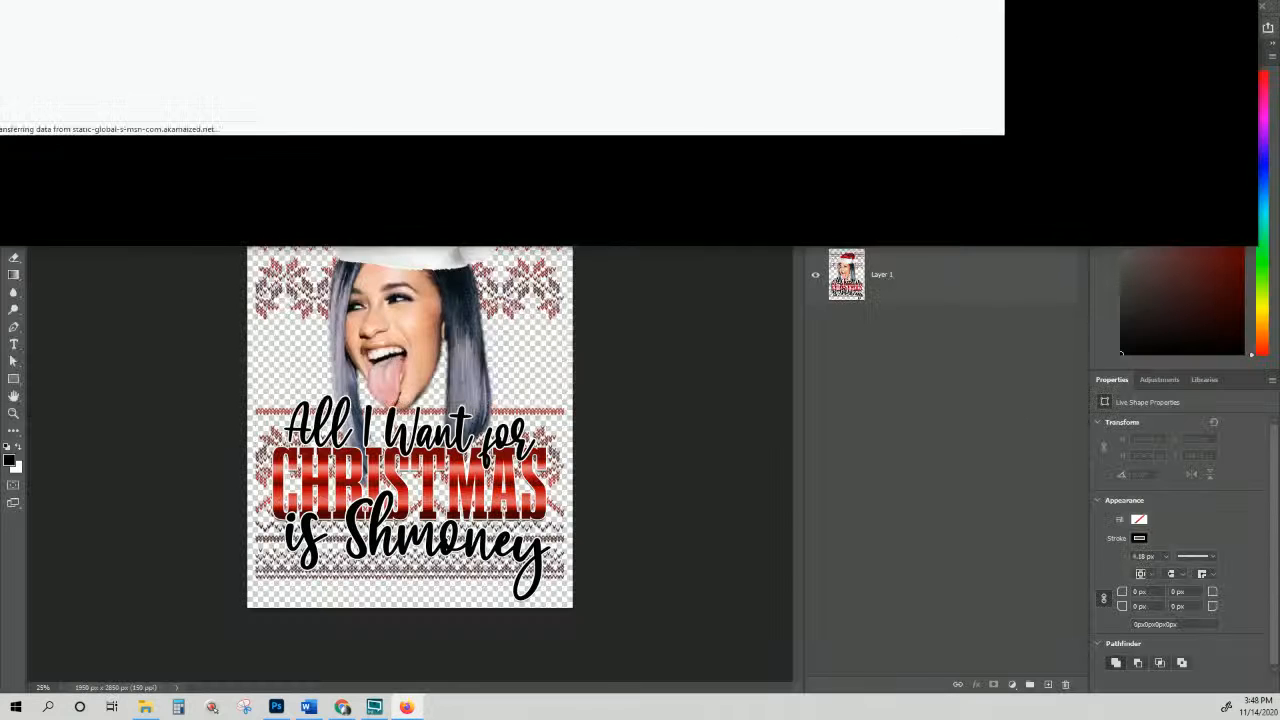
pyautogui.click(440, 52)
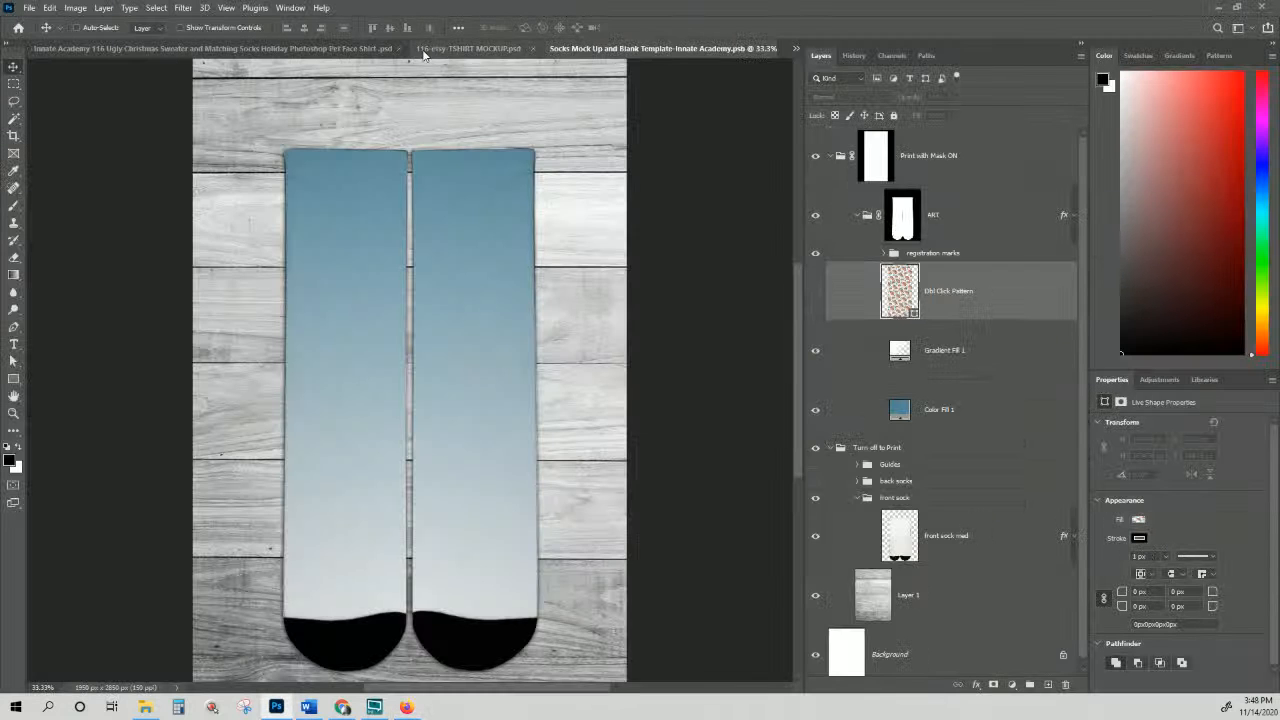
pyautogui.rightClick(731, 50)
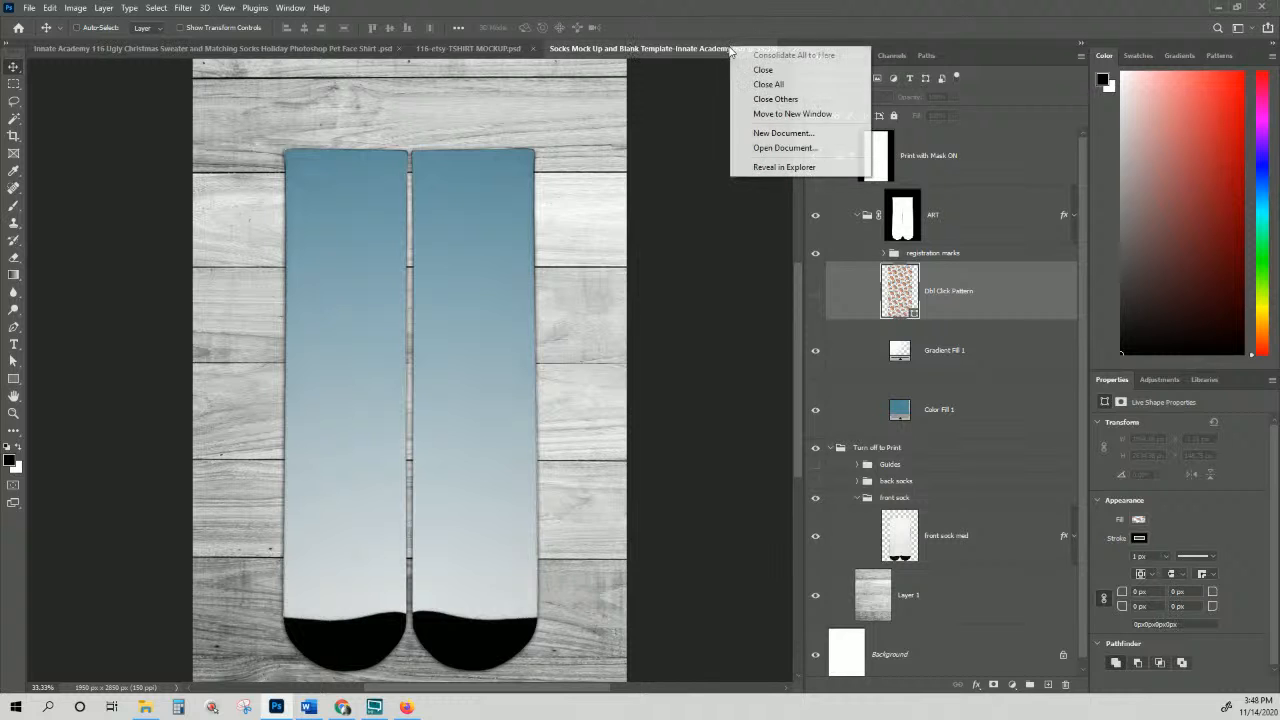
pyautogui.click(763, 69)
pyautogui.click(628, 266)
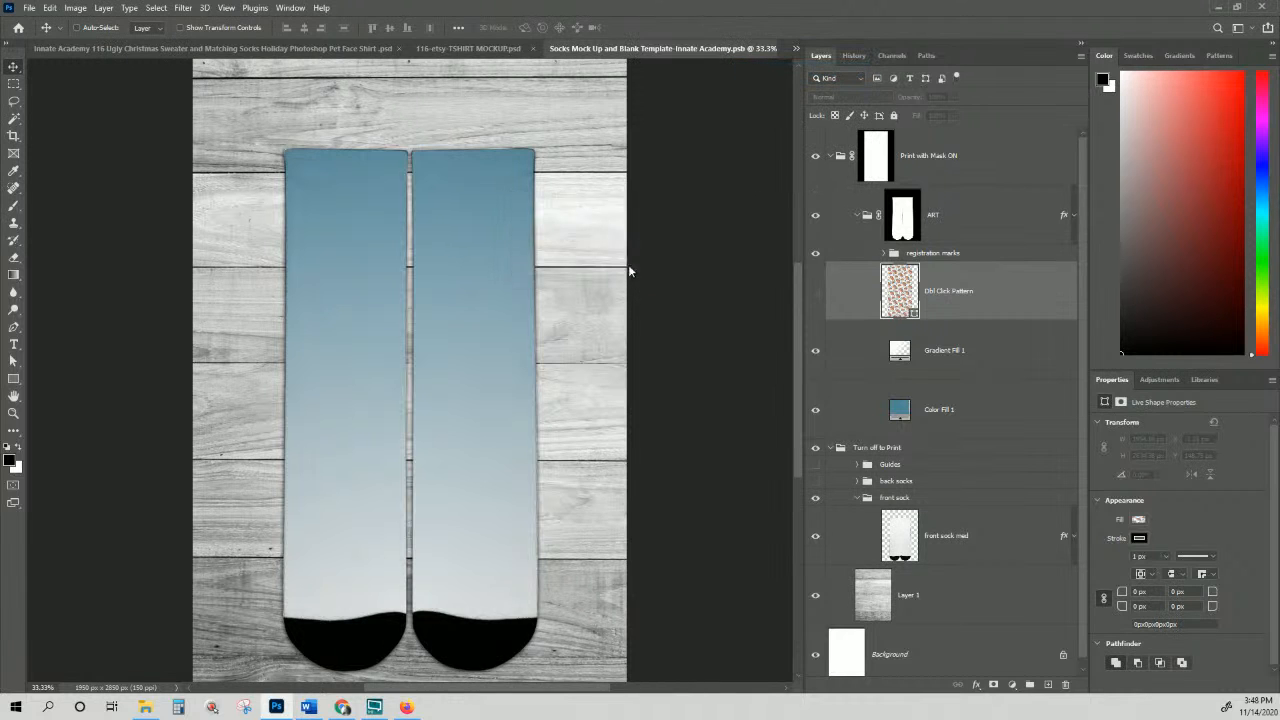
# Step: Bring the 116-etsy-TSHIRT MOCKUP.psd document to the front
pyautogui.click(505, 50)
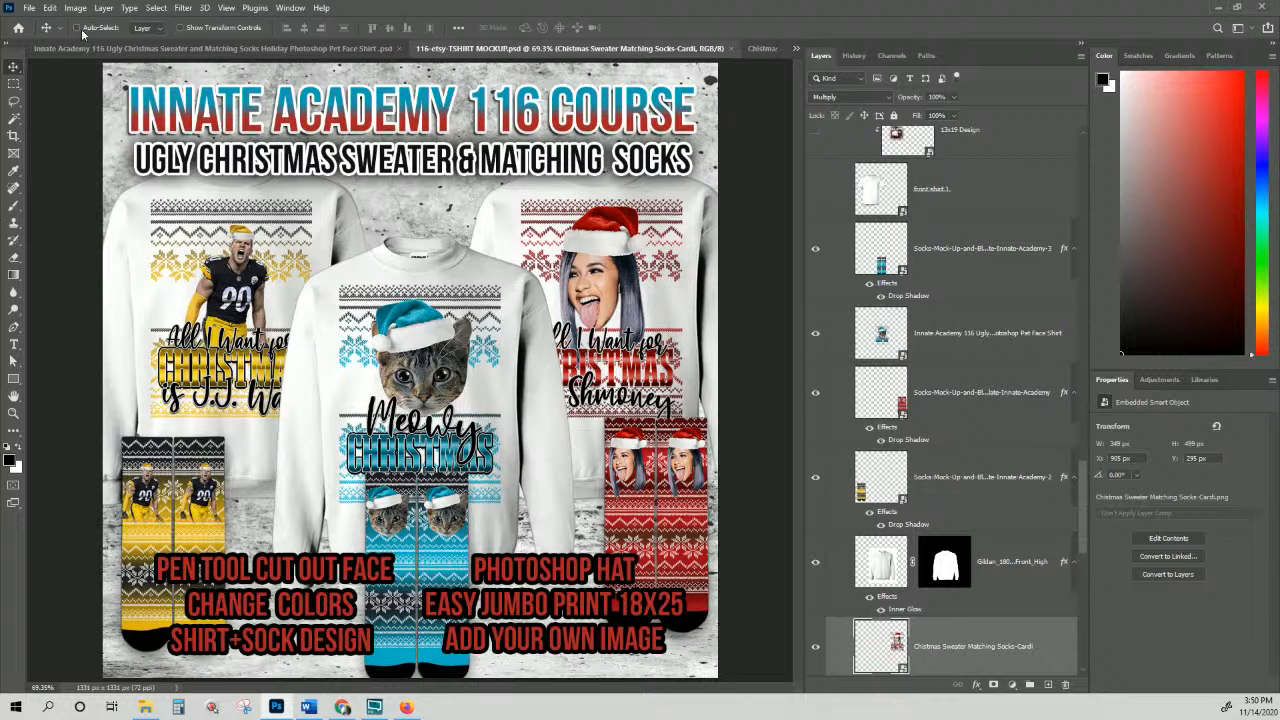
# Step: Save the mockup as a maximum-quality JPEG
pyautogui.click(29, 8)
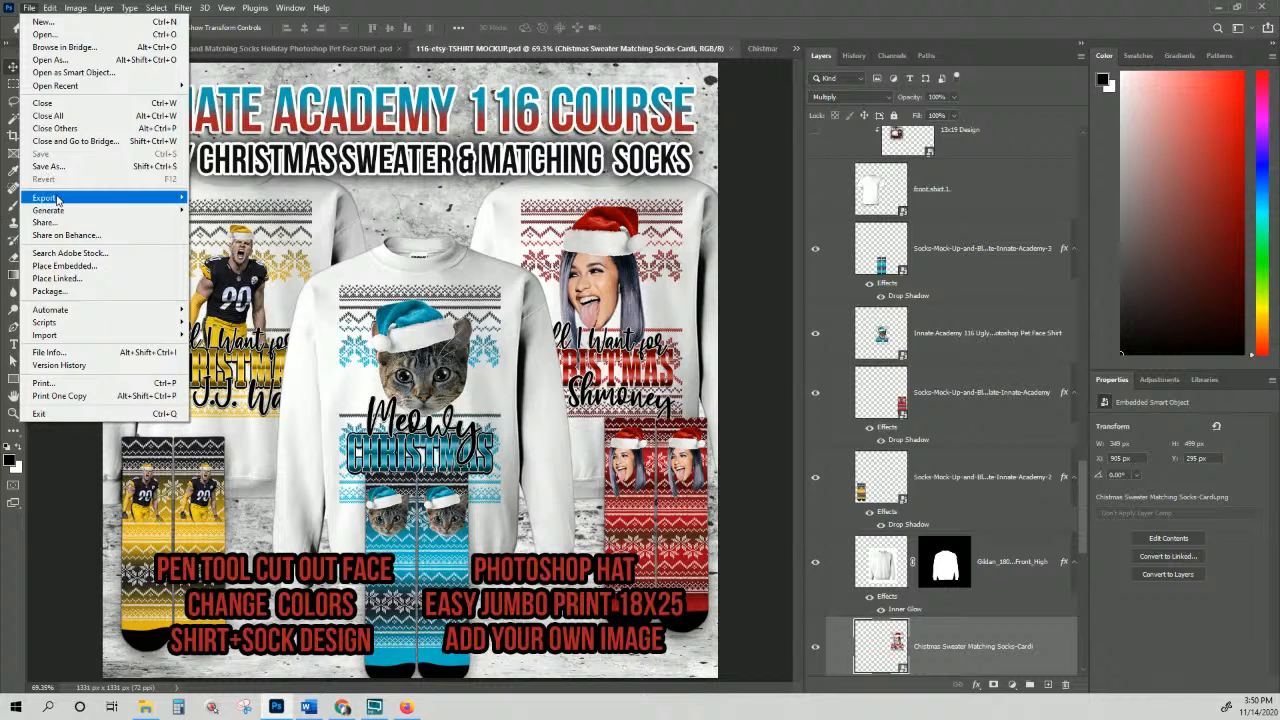
pyautogui.click(48, 166)
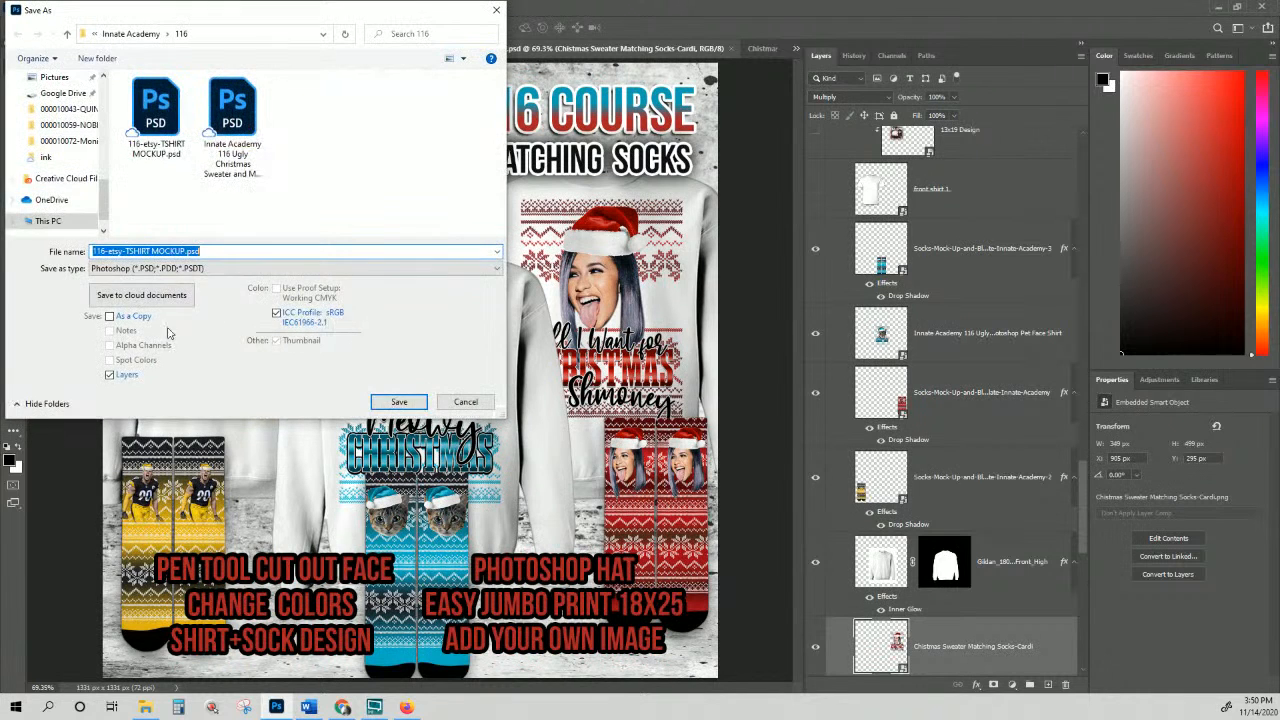
pyautogui.click(140, 270)
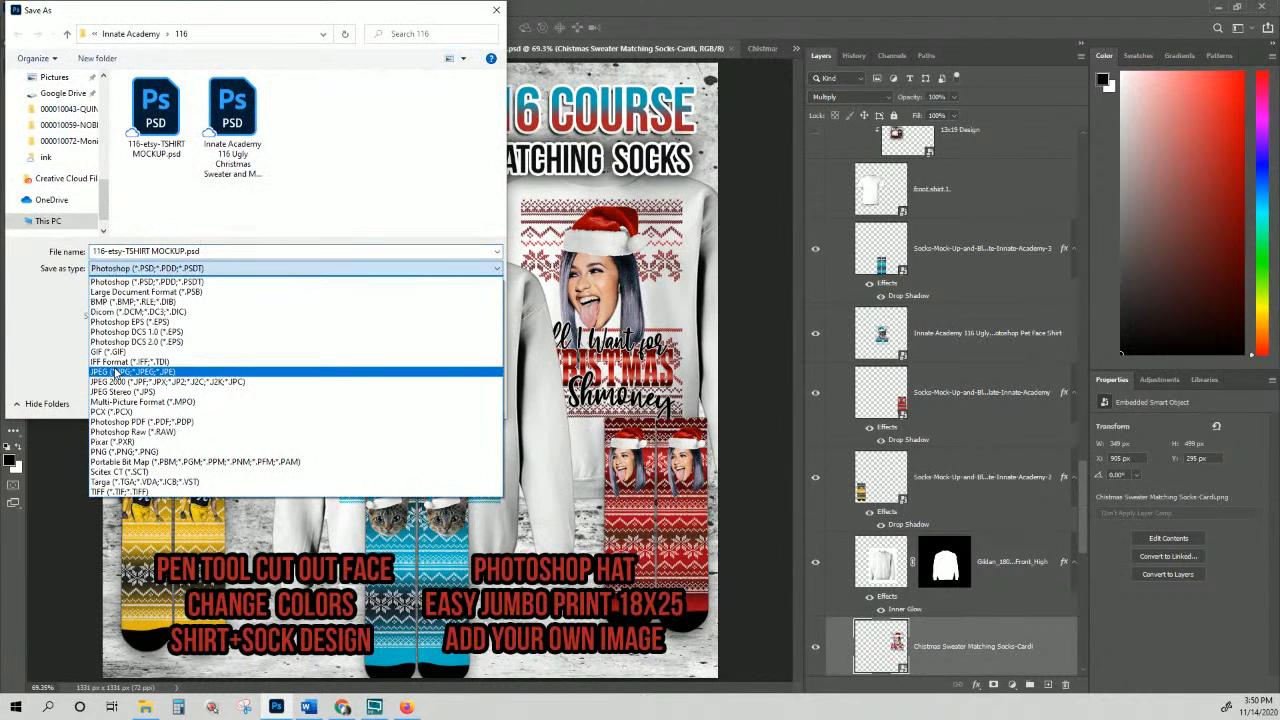
pyautogui.click(125, 371)
pyautogui.click(399, 402)
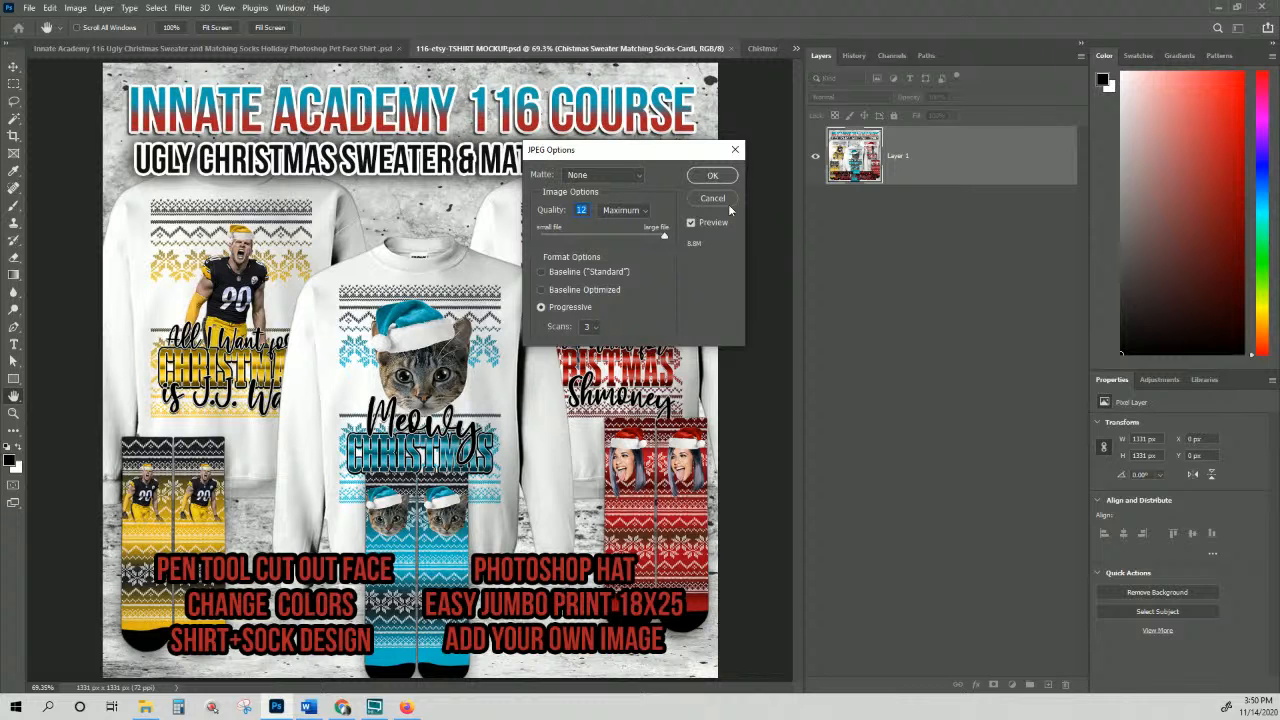
pyautogui.click(712, 177)
# Step: Export a web-optimized JPEG of the mockup into the 116 folder
pyautogui.click(30, 8)
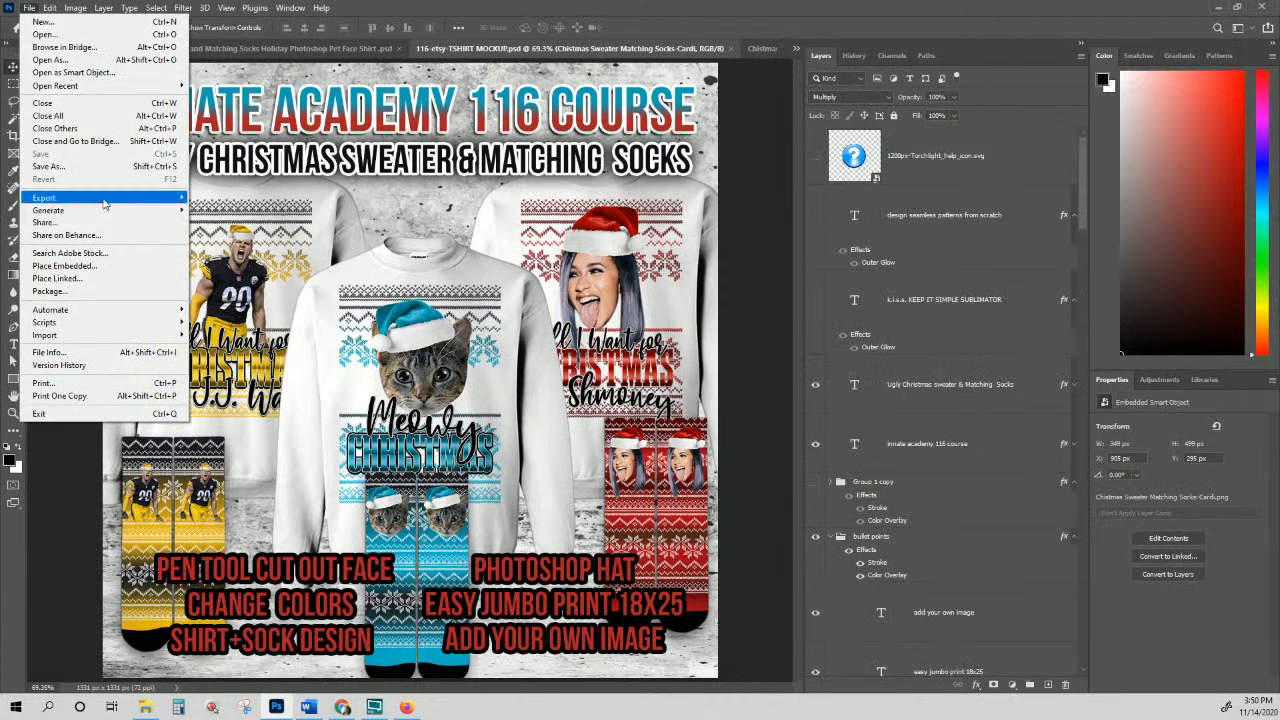
pyautogui.moveTo(106, 199)
pyautogui.click(236, 246)
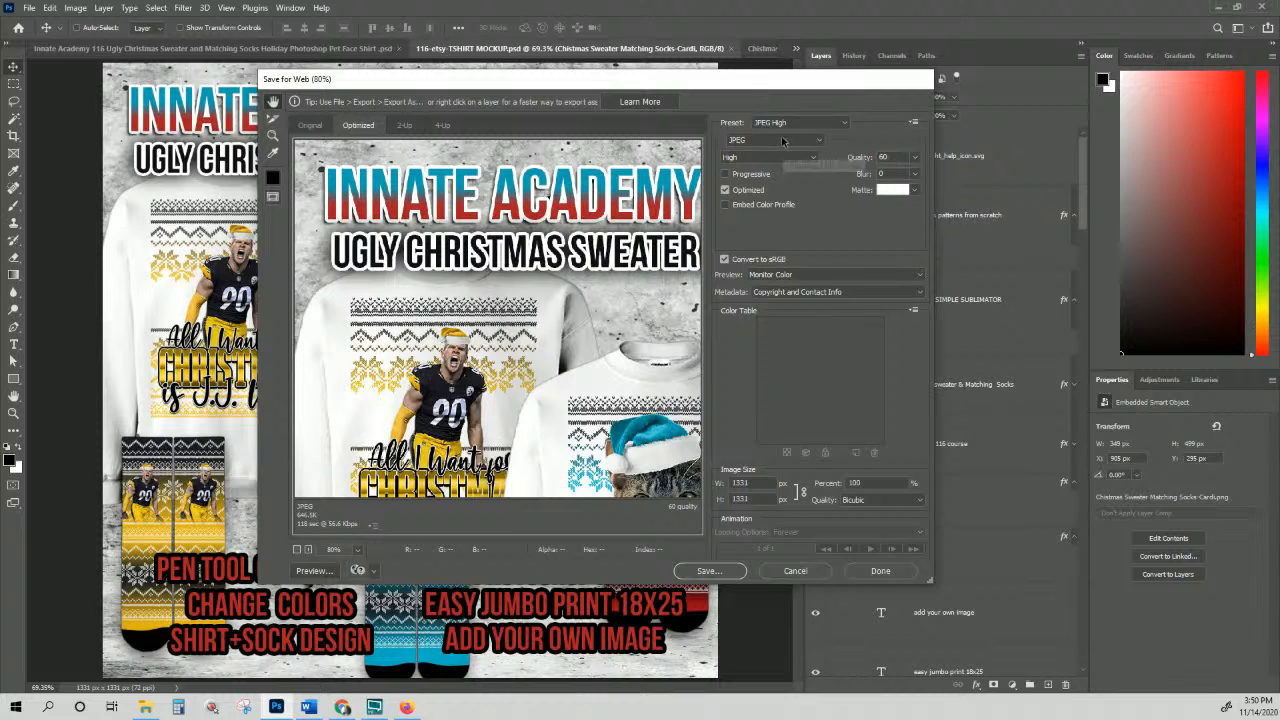
pyautogui.click(727, 575)
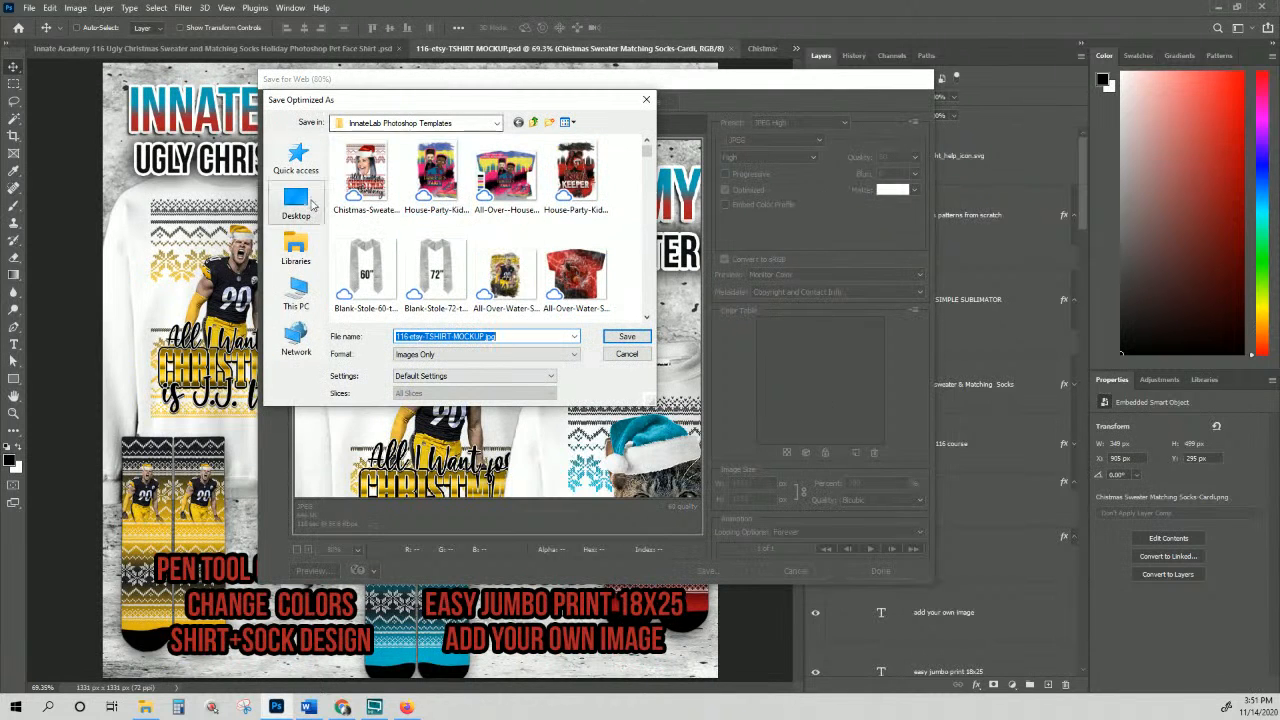
pyautogui.click(298, 163)
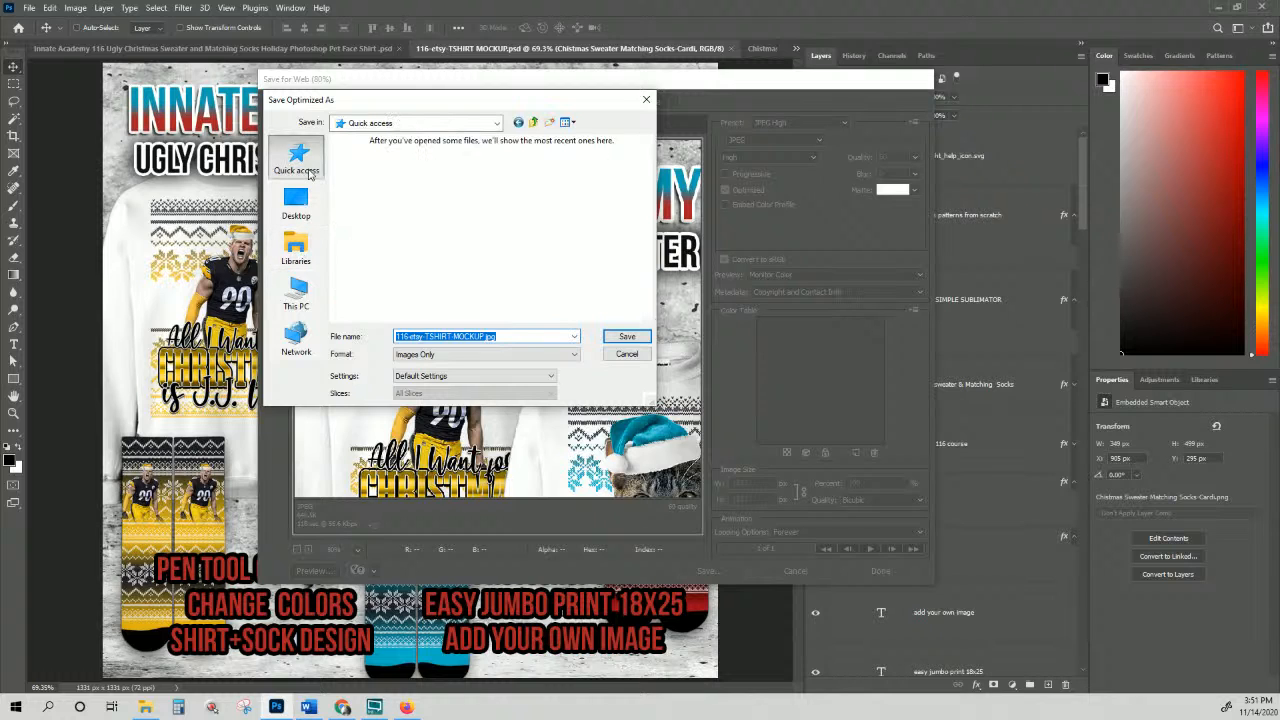
pyautogui.click(428, 177)
pyautogui.doubleClick(385, 167)
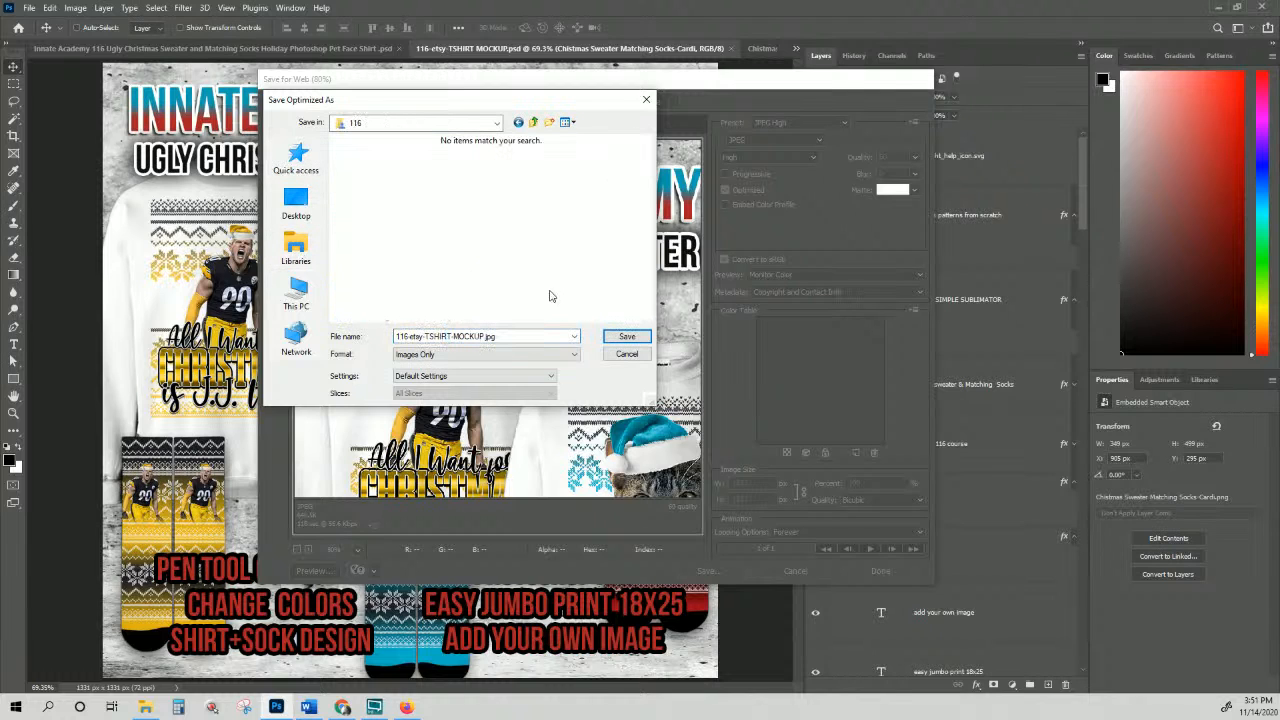
pyautogui.click(626, 337)
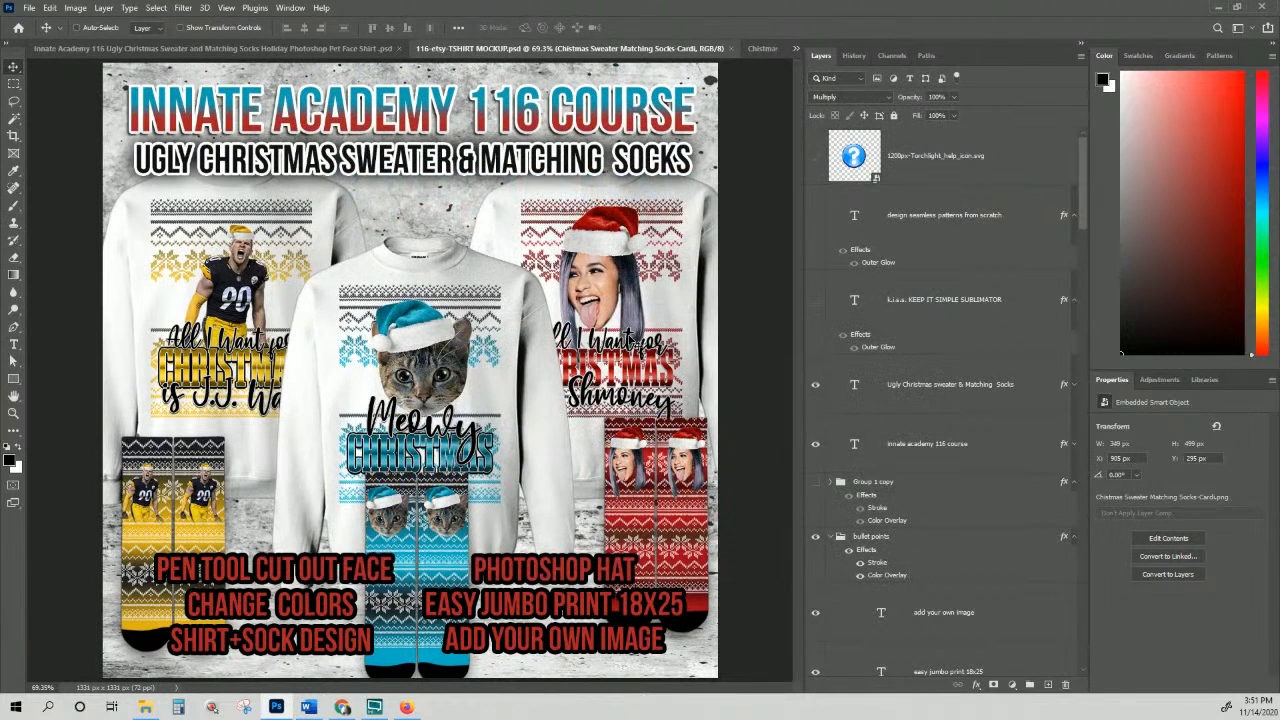
# Step: Close the sweater PNG without saving, return to the Ugly Christmas Sweater document, and bring up Firefox
pyautogui.click(753, 49)
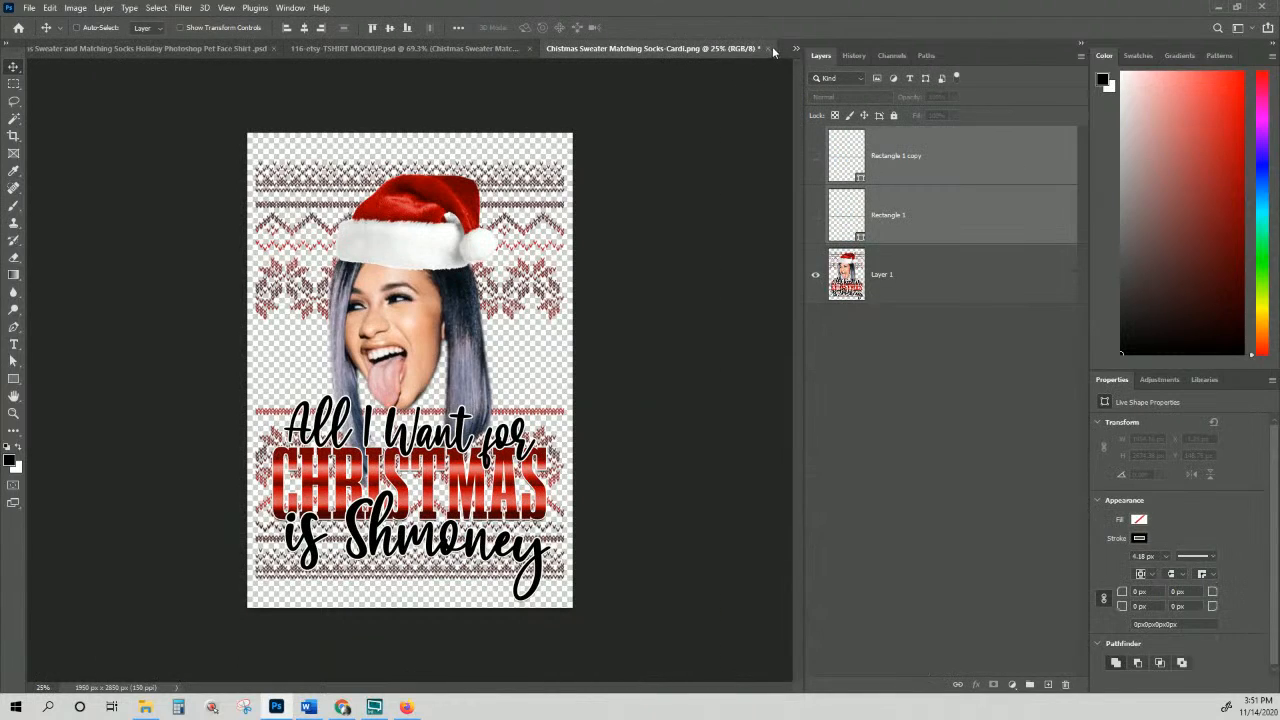
pyautogui.click(769, 49)
pyautogui.click(645, 260)
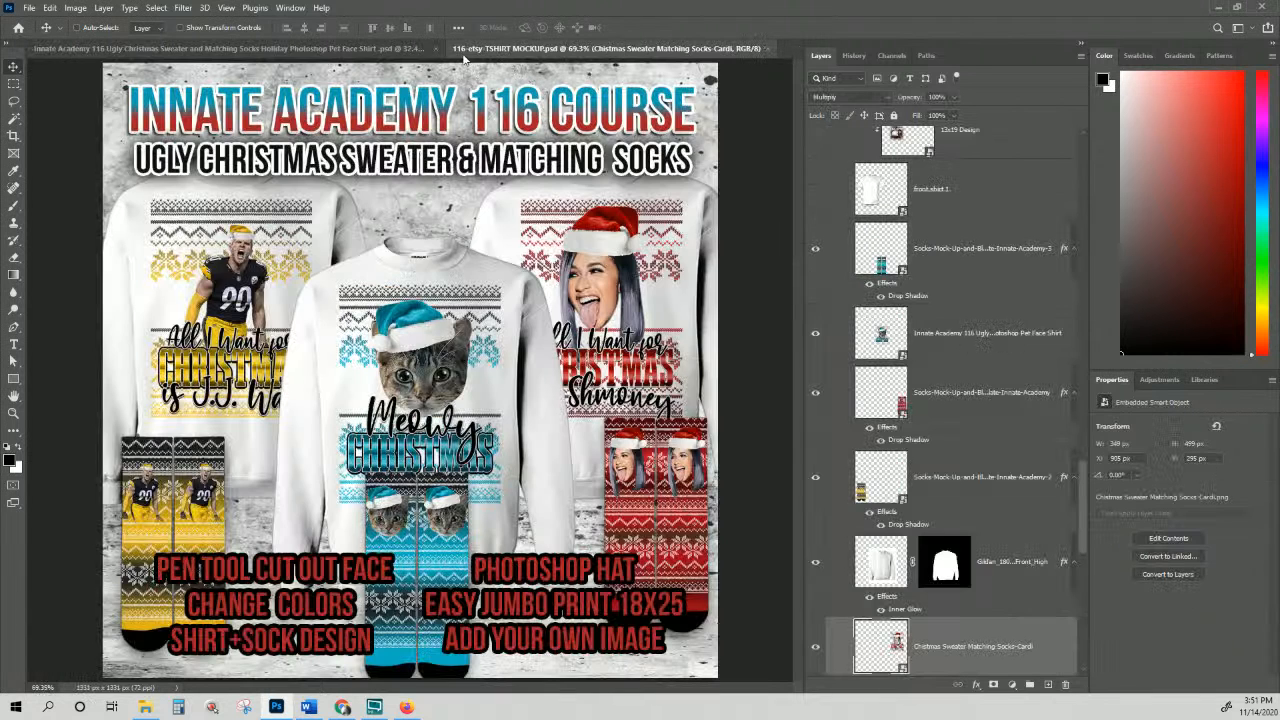
pyautogui.click(400, 49)
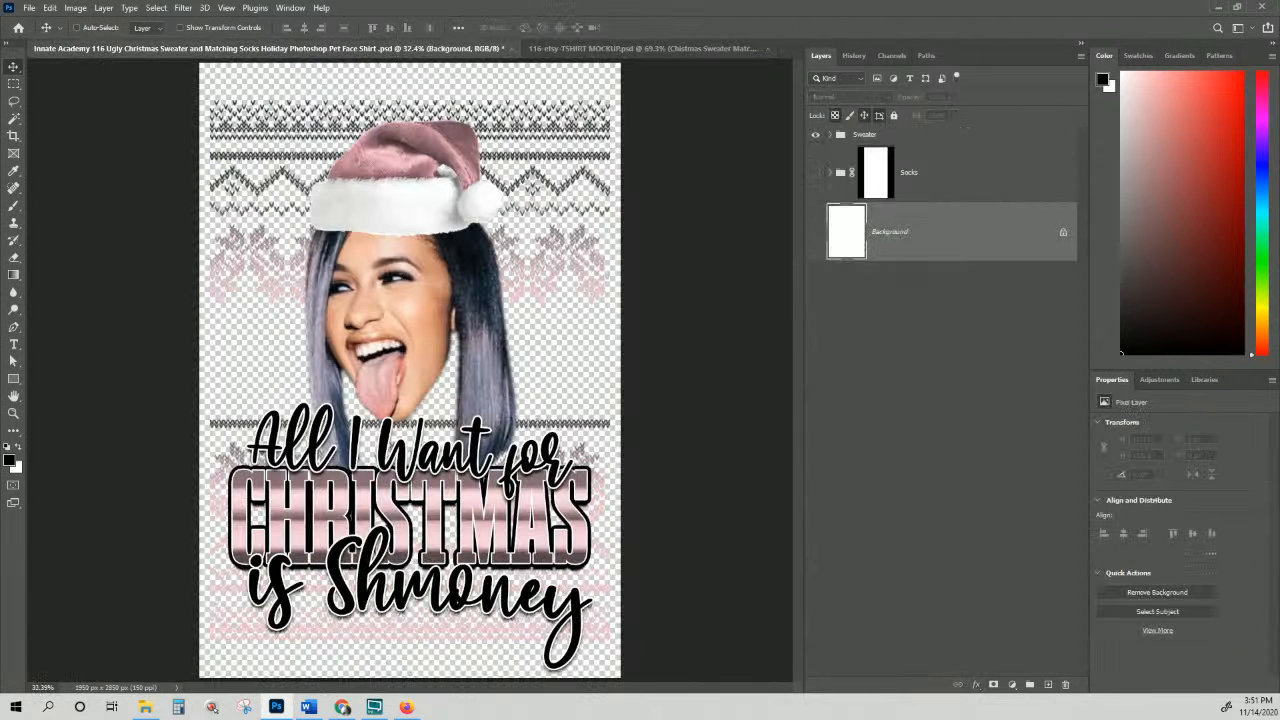
pyautogui.click(406, 707)
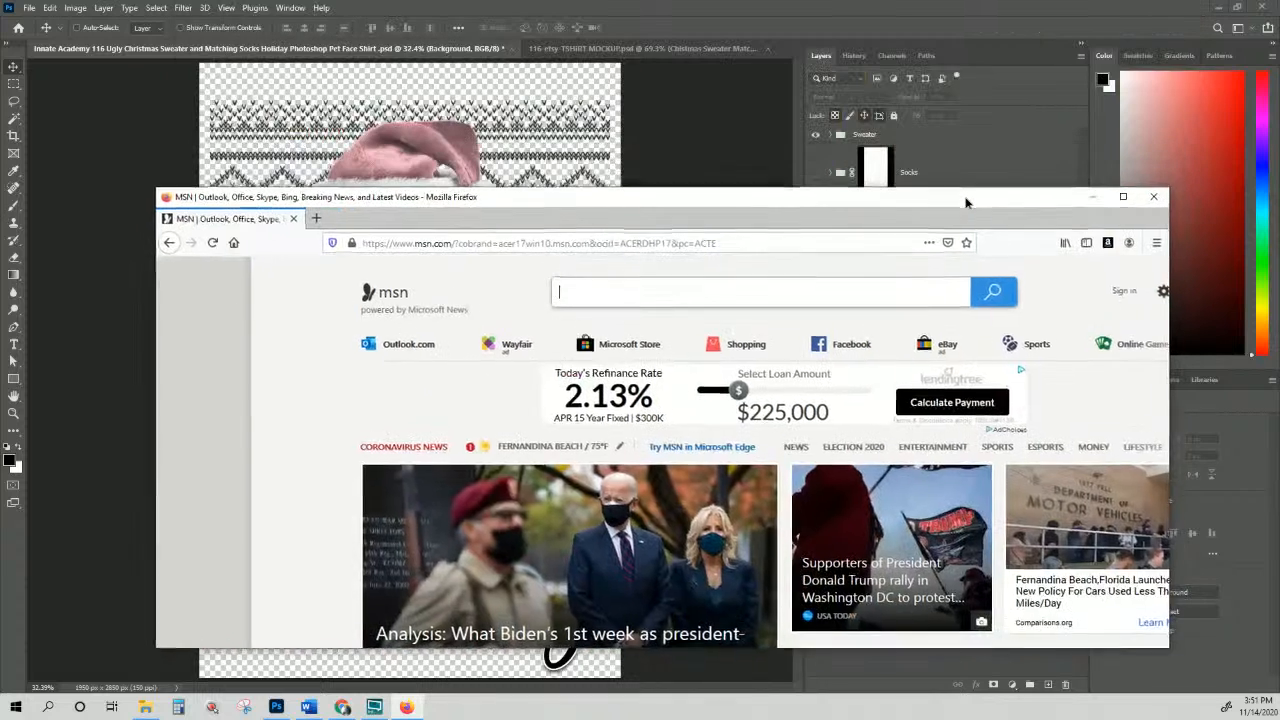
# Step: Go to academy.innatelab.com, maximize Firefox, then open and close the academy login form
pyautogui.click(614, 242)
pyautogui.write('ACADemy.innatelab.com/')
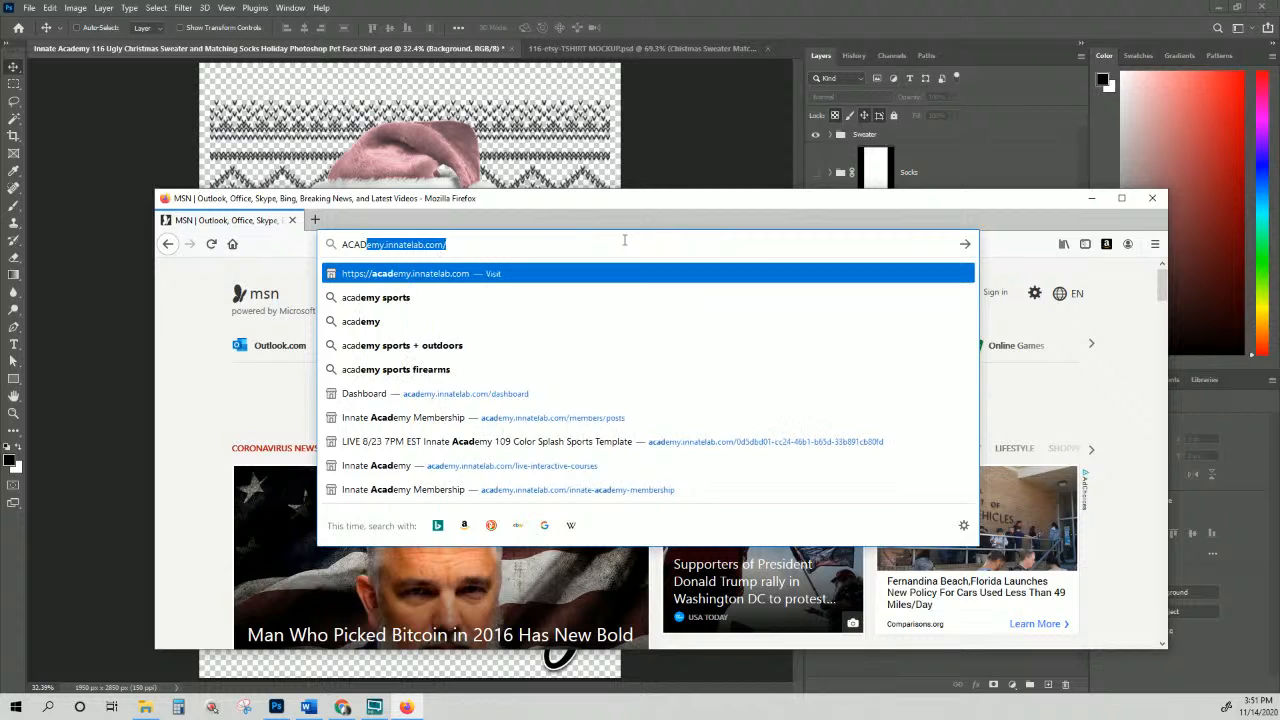
pyautogui.press('Return')
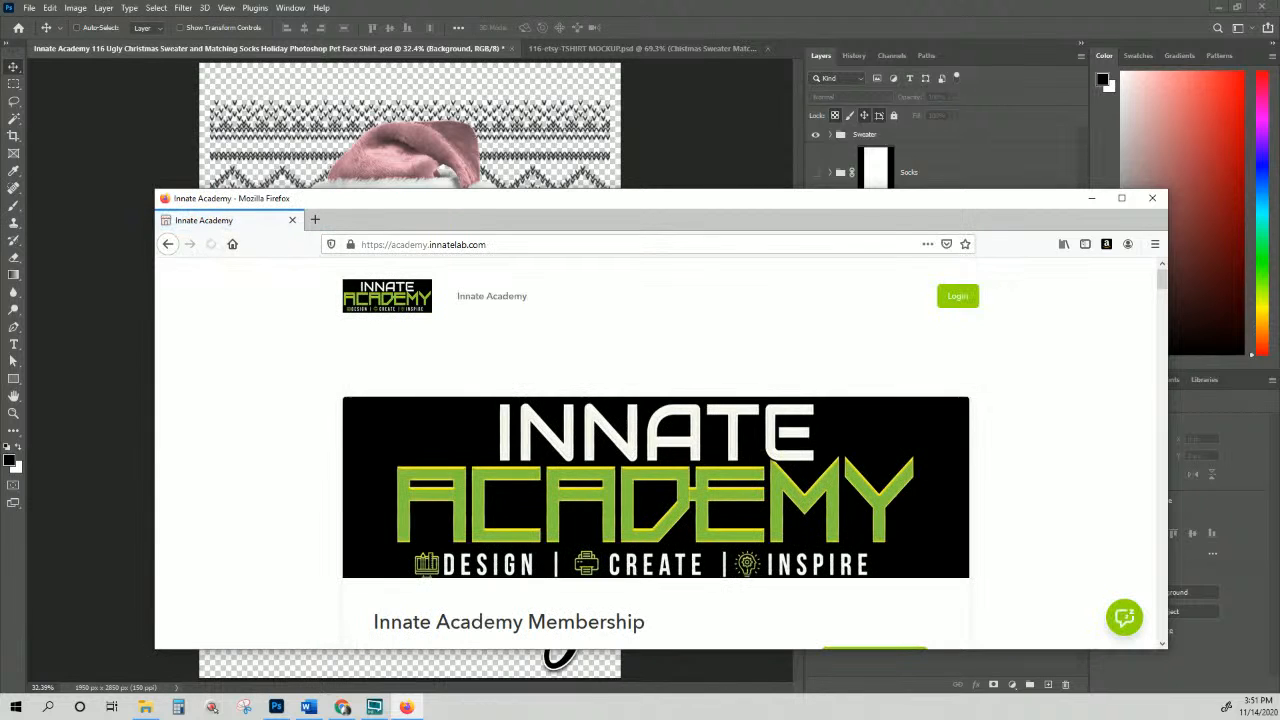
pyautogui.doubleClick(733, 204)
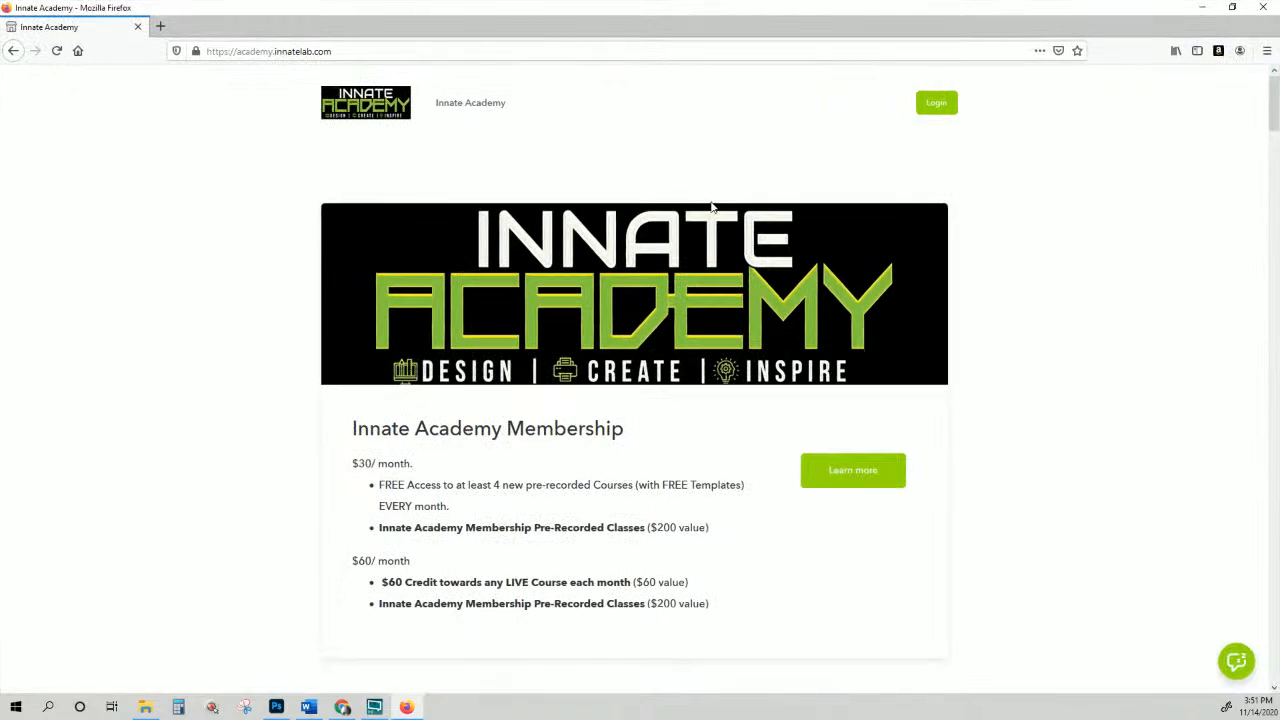
pyautogui.click(935, 112)
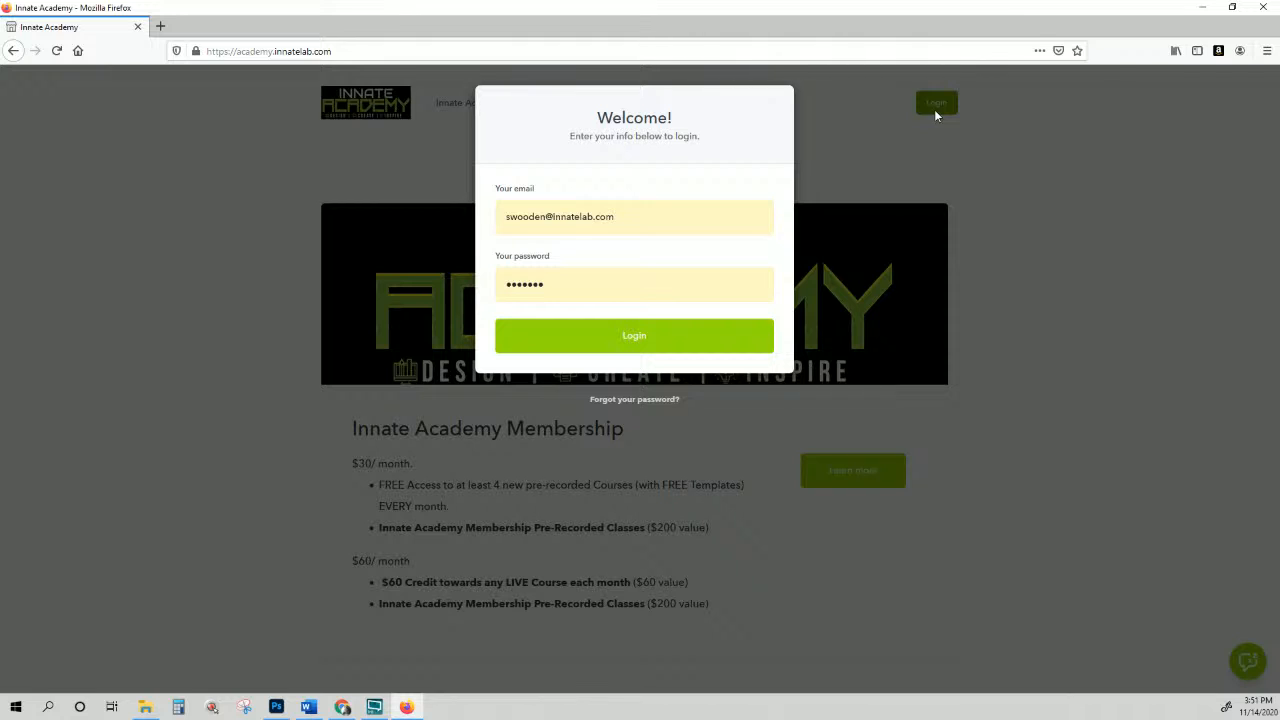
pyautogui.click(920, 287)
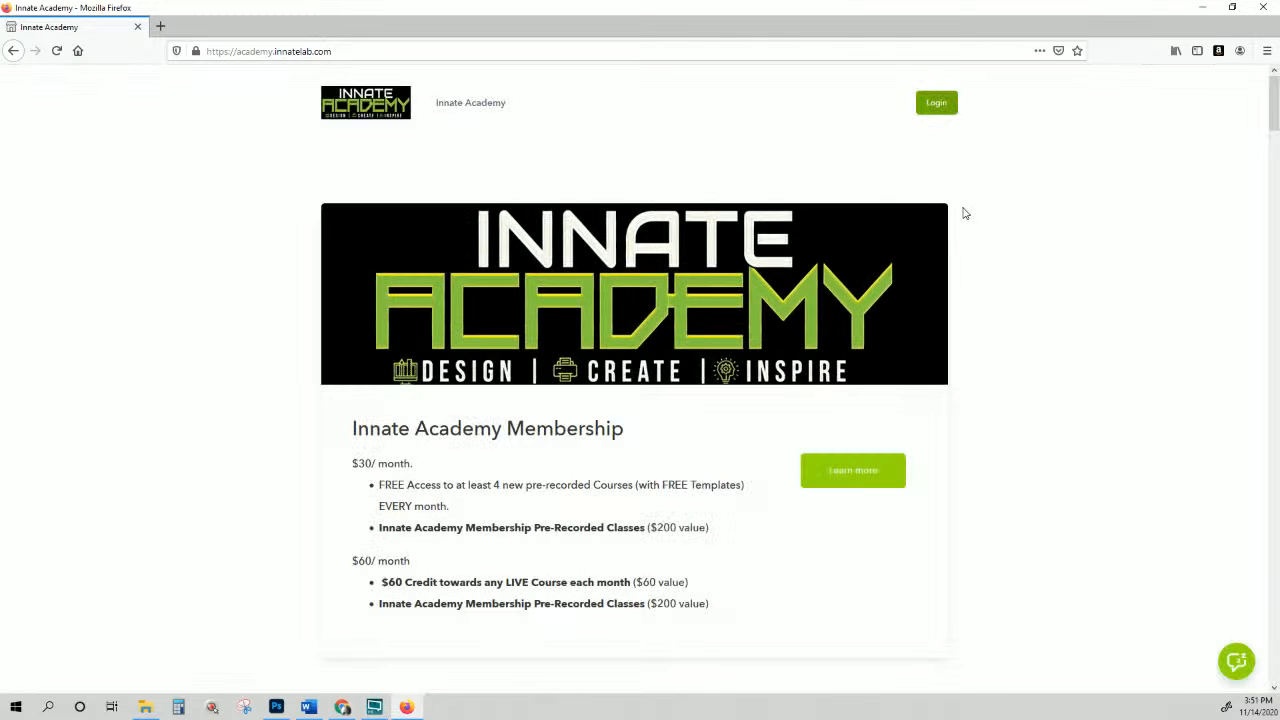
pyautogui.scroll(-6, 900, 511)
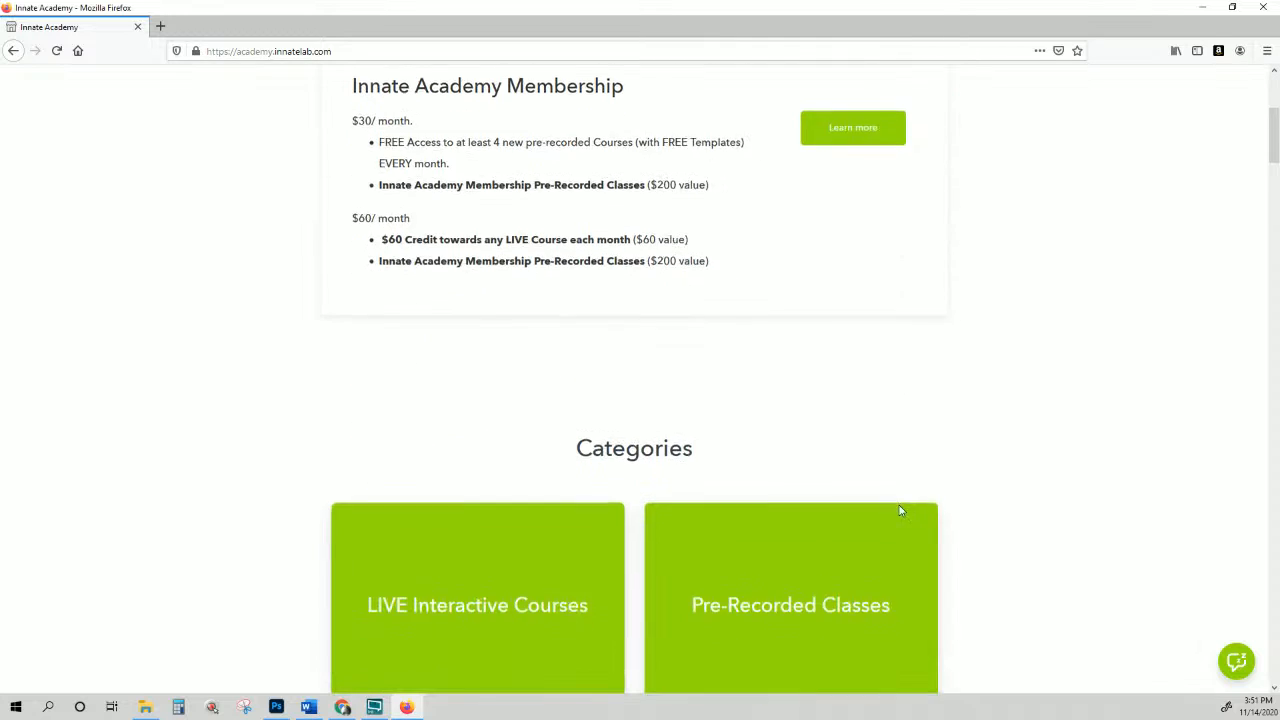
pyautogui.click(566, 345)
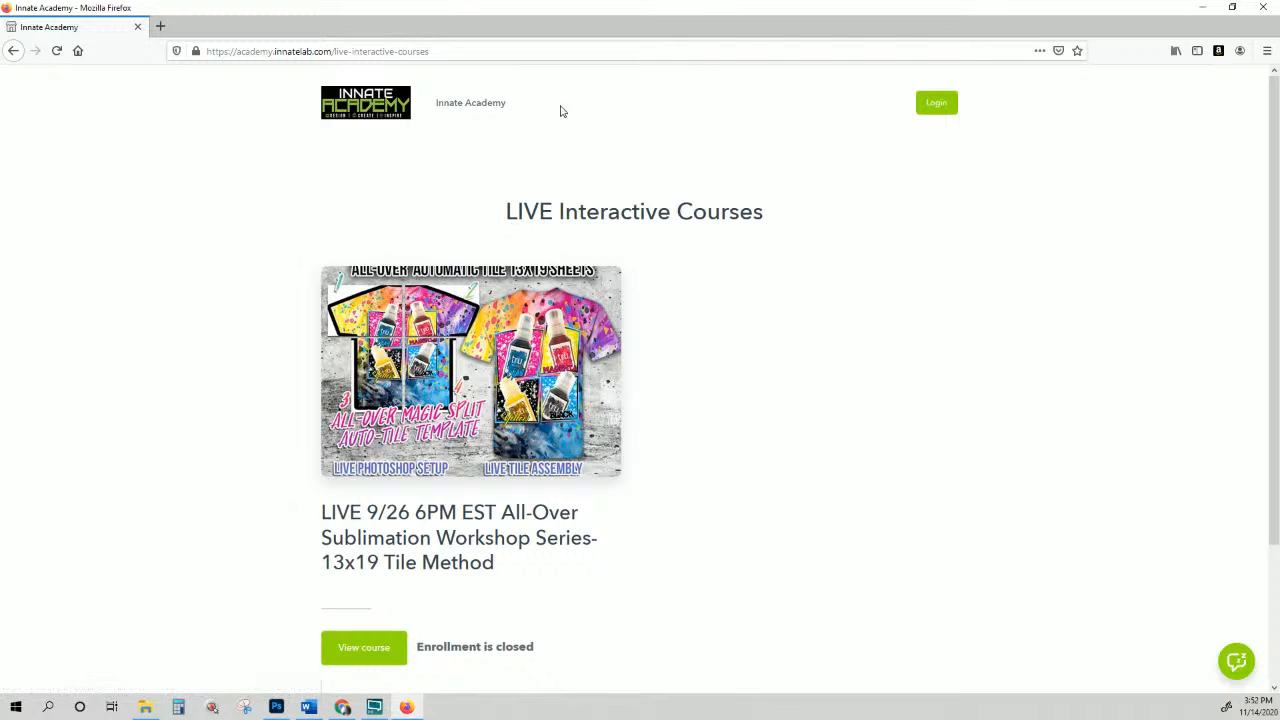
pyautogui.scroll(-2, 507, 317)
pyautogui.scroll(2, 507, 317)
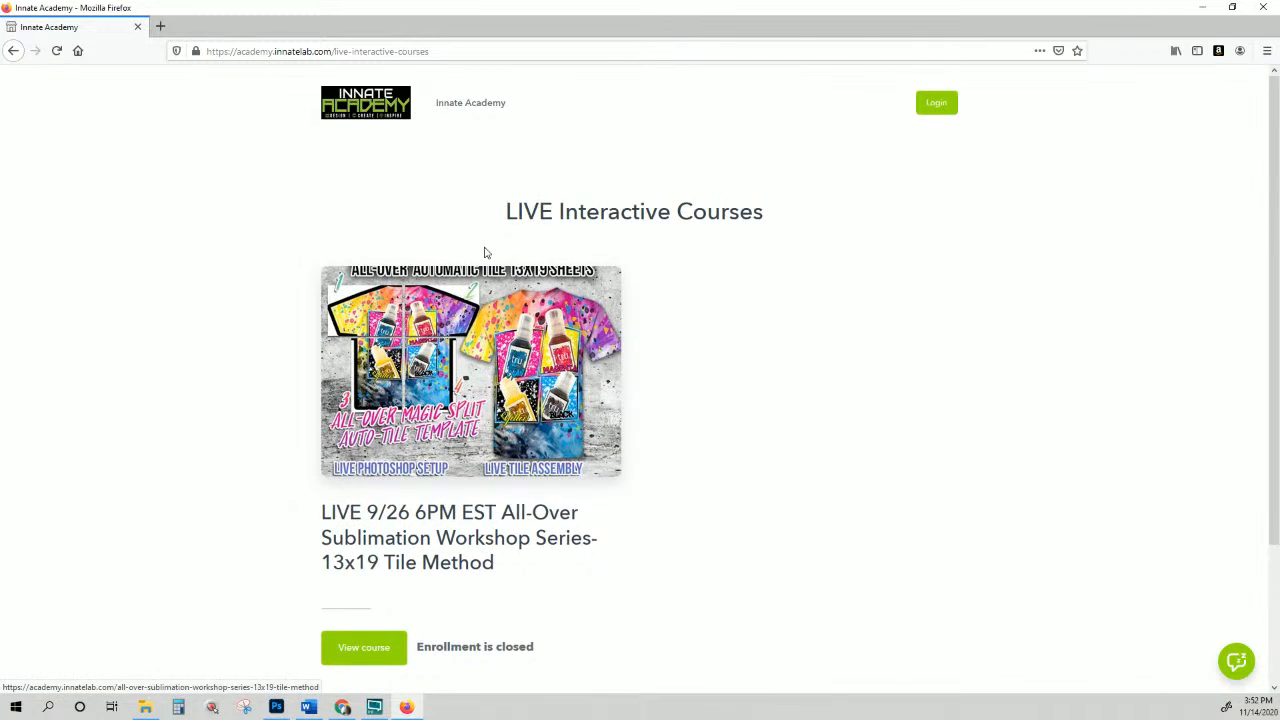
pyautogui.click(390, 119)
pyautogui.scroll(-2, 771, 380)
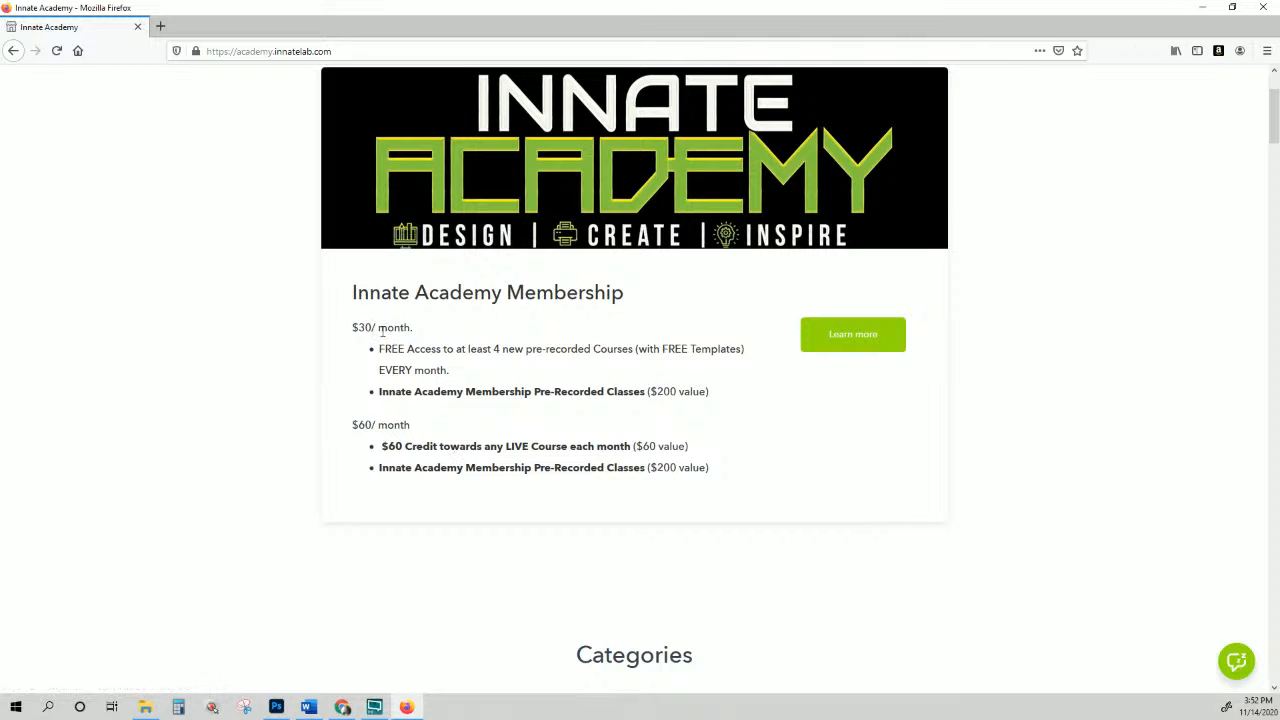
pyautogui.moveTo(358, 328); pyautogui.dragTo(710, 397)
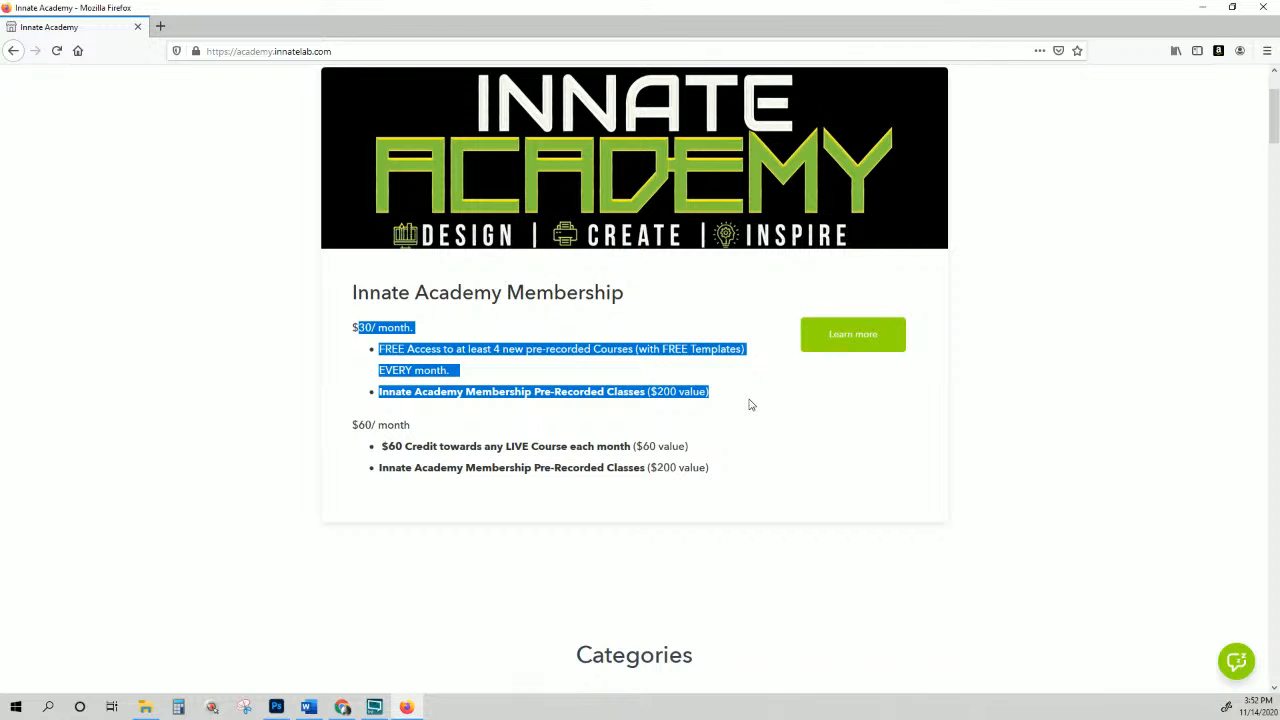
# Step: Compare the sweater design with 116-etsy-TSHIRT MOCKUP.psd, ending on the Ugly Christmas Sweater design
pyautogui.click(280, 707)
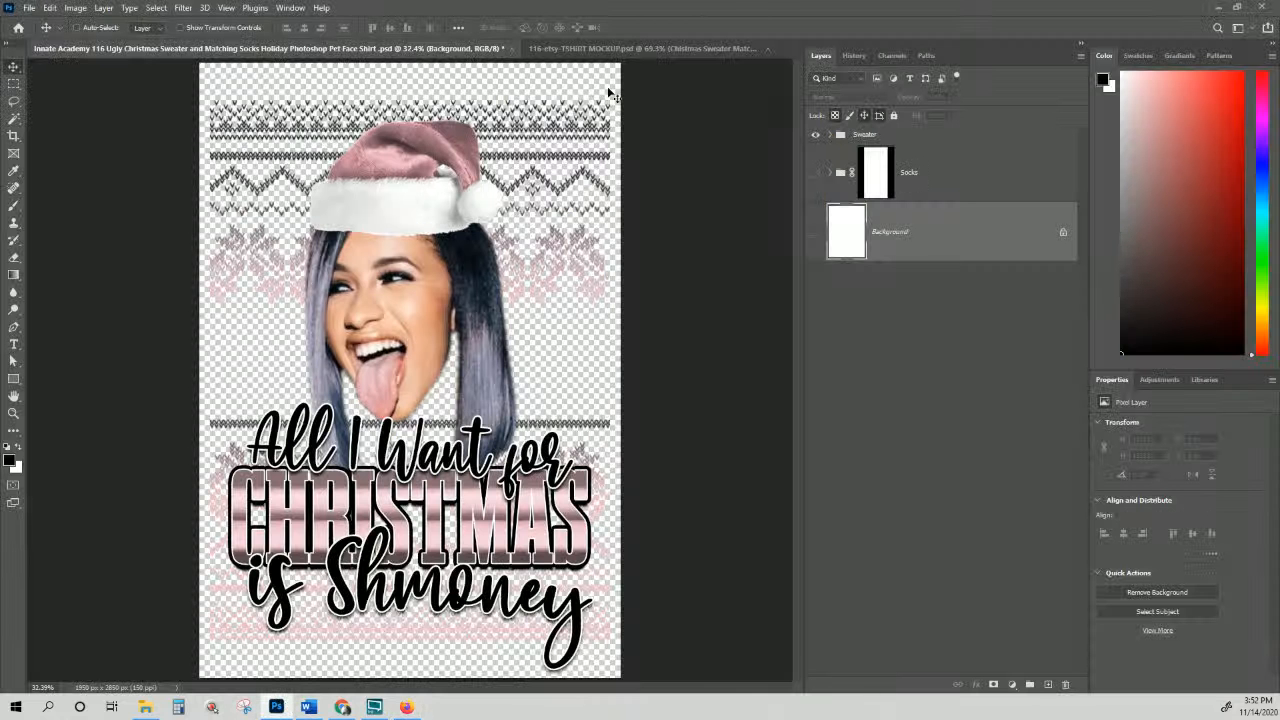
pyautogui.click(619, 55)
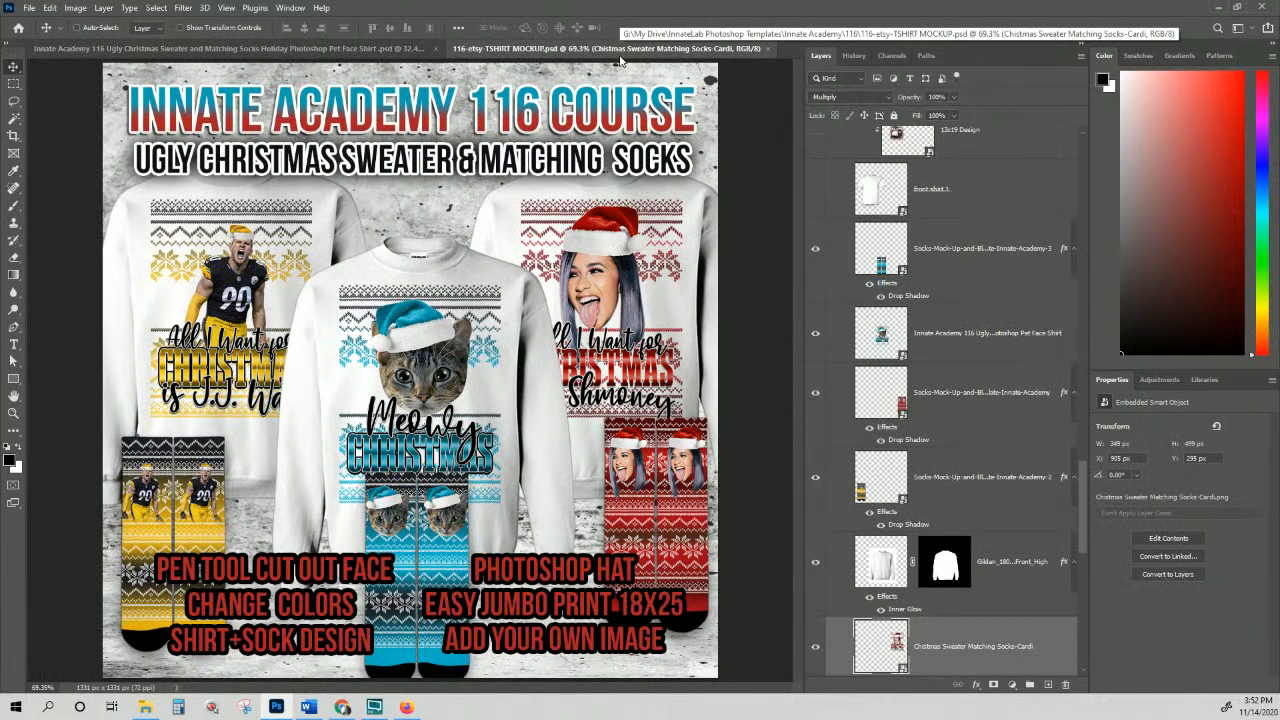
pyautogui.click(375, 49)
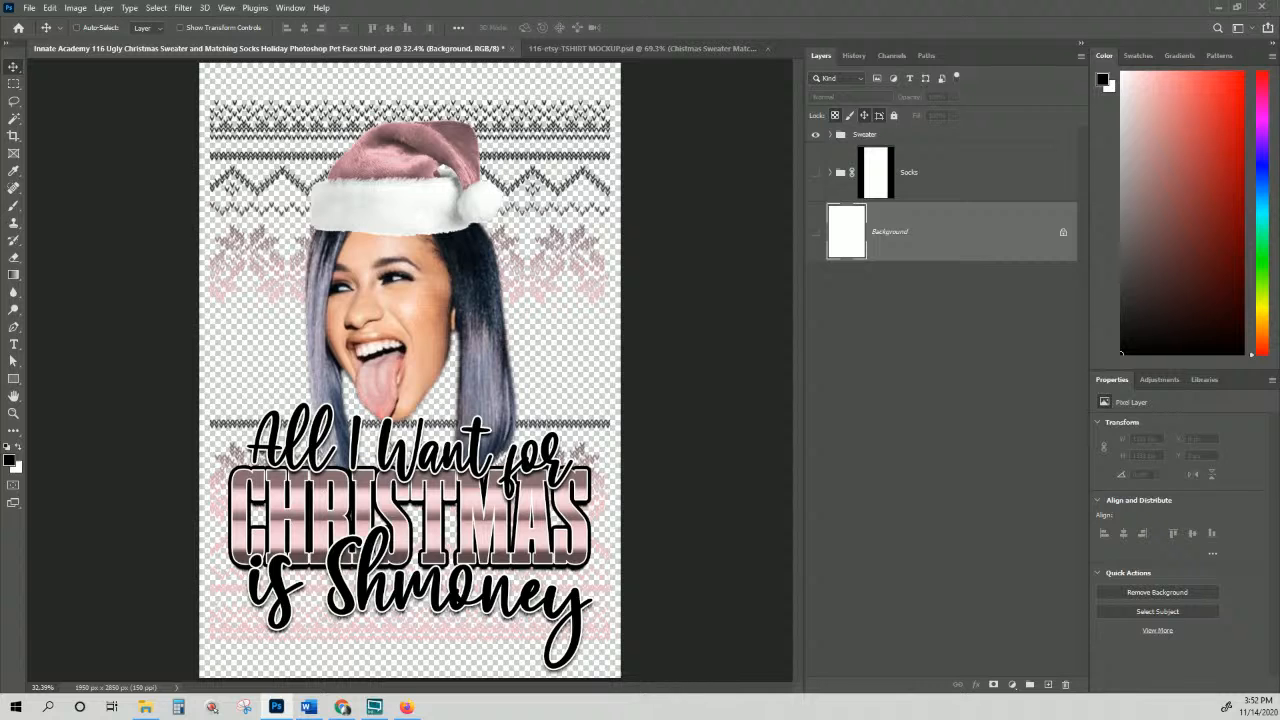
pyautogui.click(640, 48)
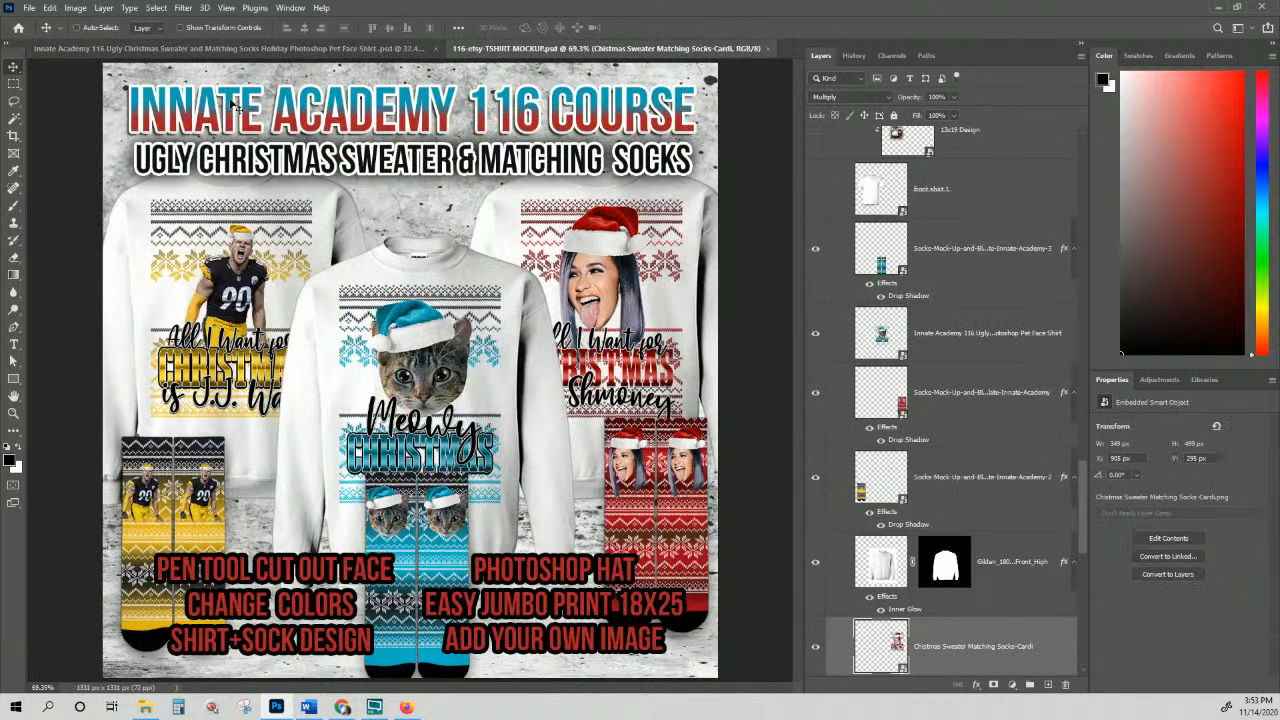
pyautogui.click(269, 47)
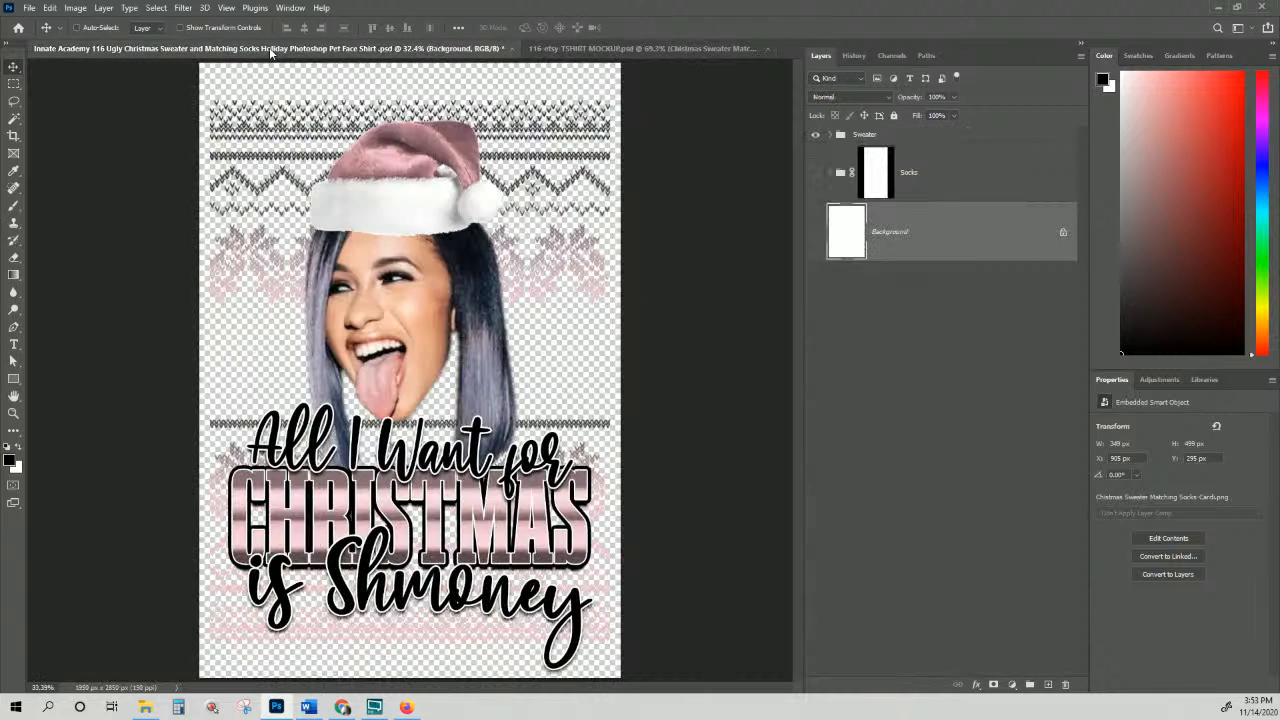
pyautogui.click(549, 47)
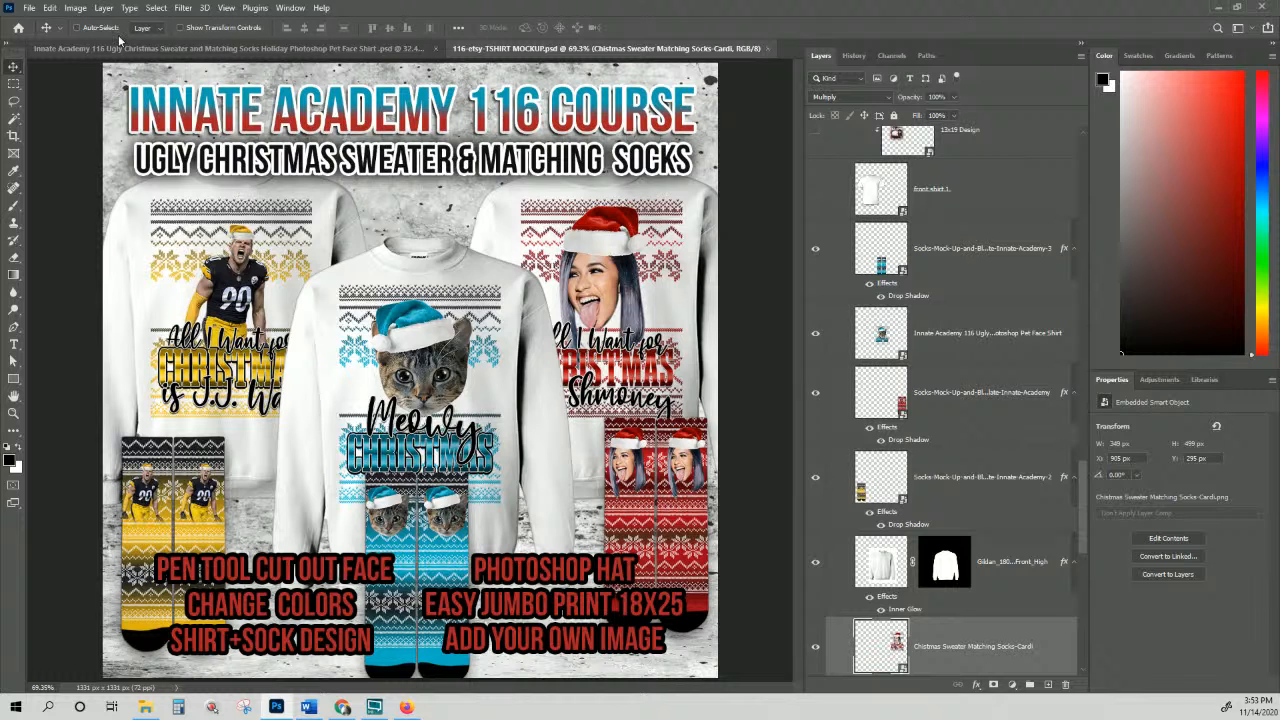
pyautogui.click(27, 8)
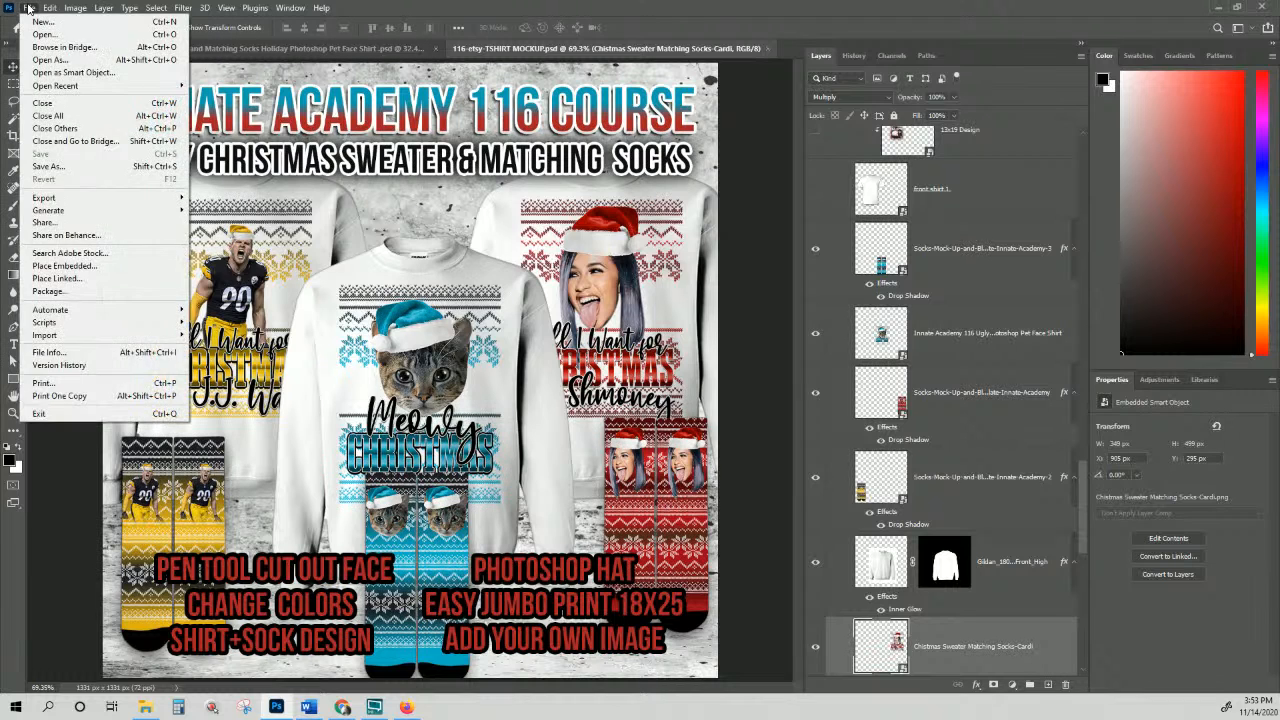
pyautogui.click(118, 50)
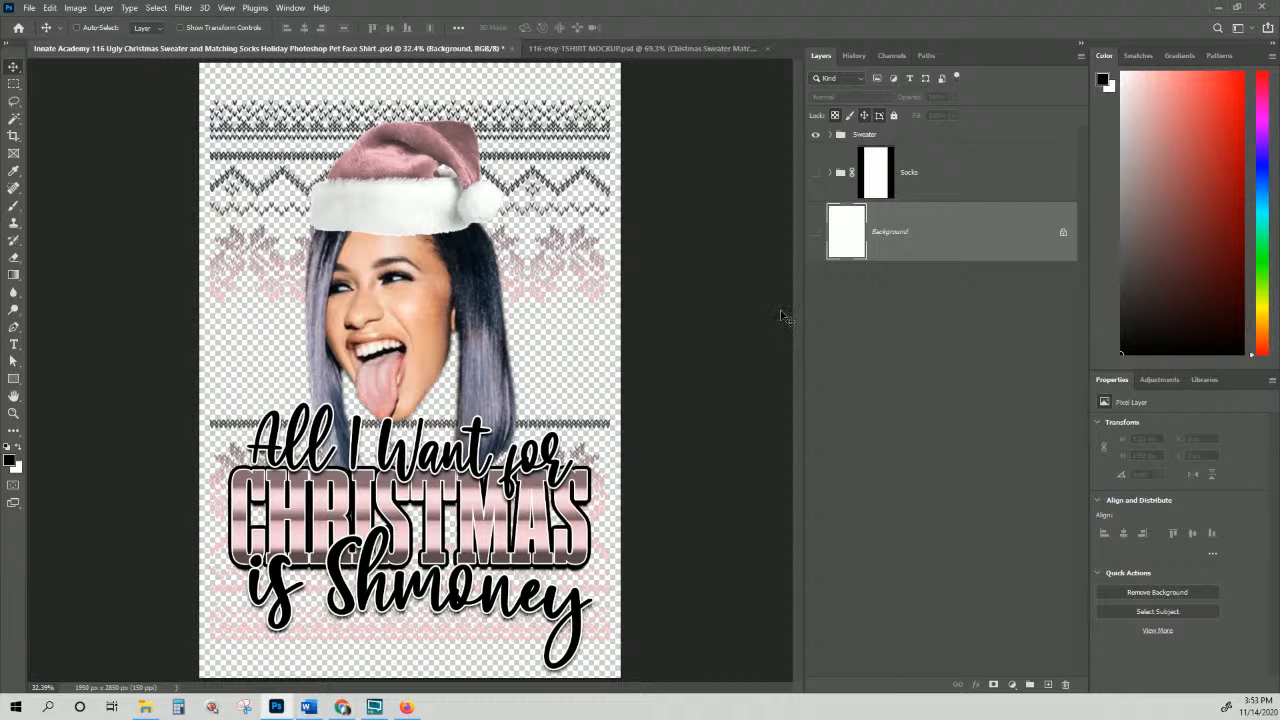
# Step: In the Sweater group, show the 'is J.J. Watt' text layer and hide 'is Shmoney'
pyautogui.click(833, 135)
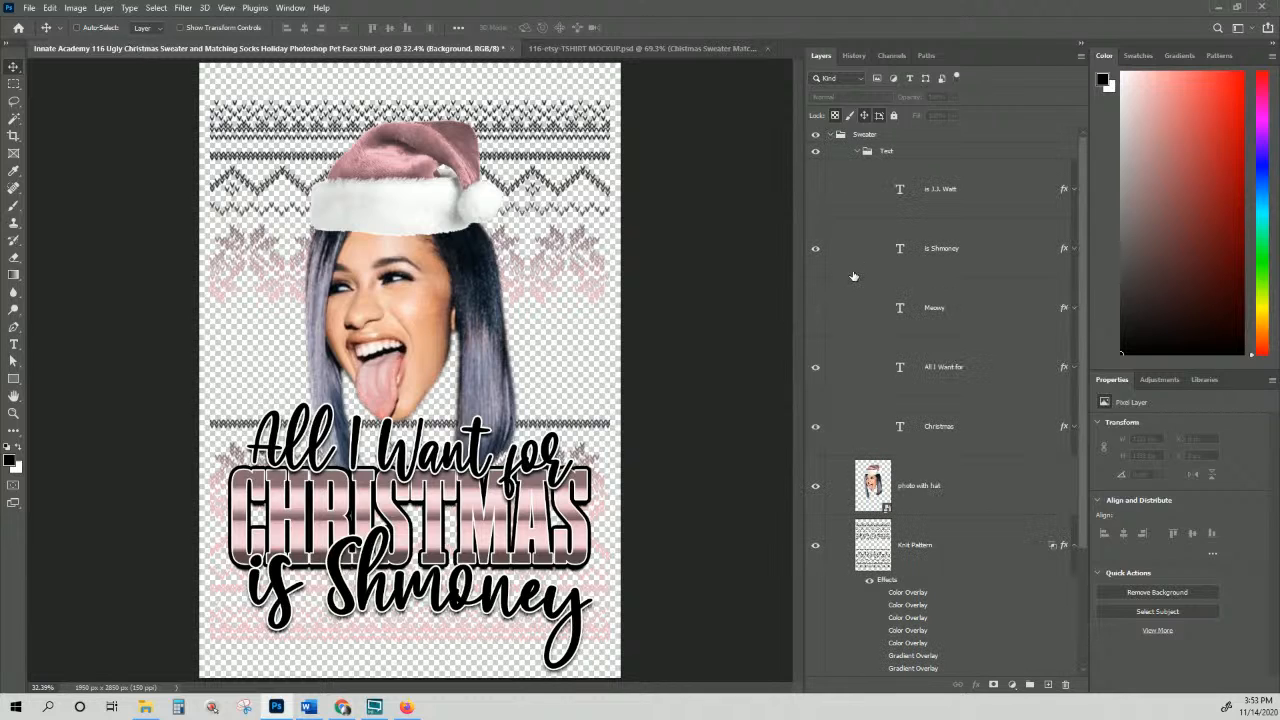
pyautogui.click(818, 190)
pyautogui.click(815, 249)
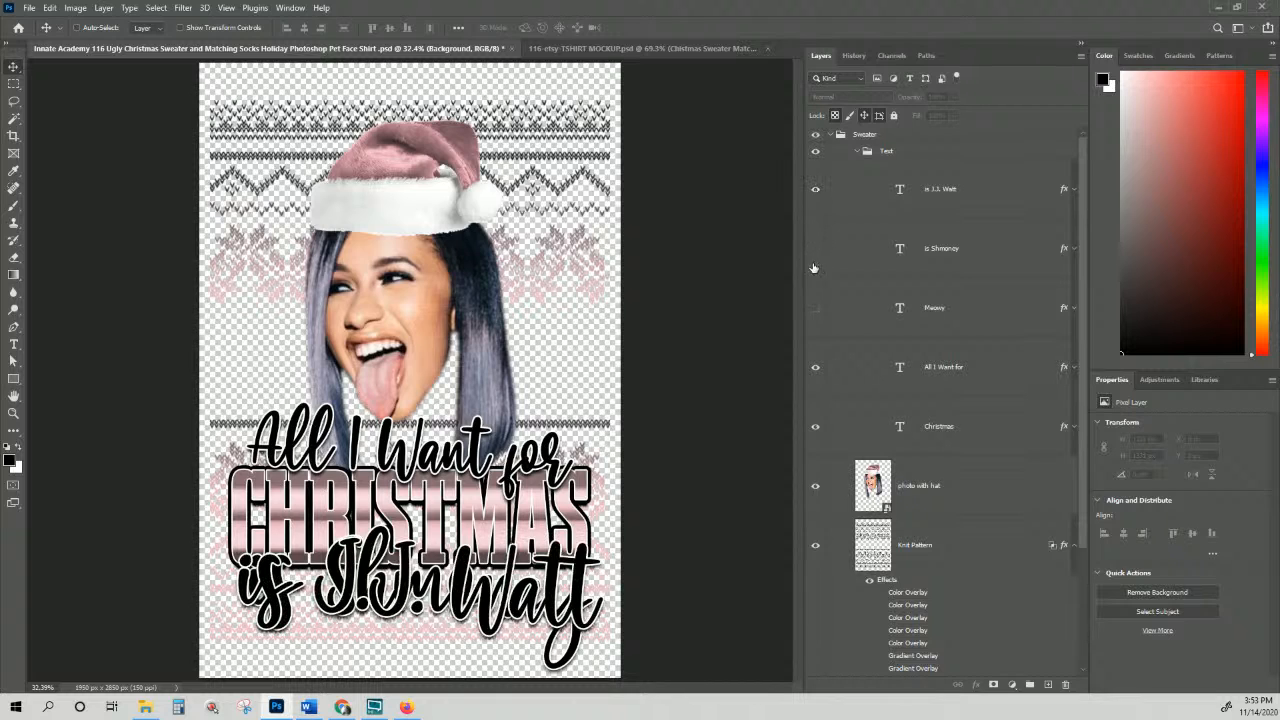
# Step: Edit the 'is J.J. Watt' text and select its first J
pyautogui.doubleClick(900, 190)
pyautogui.click(355, 590)
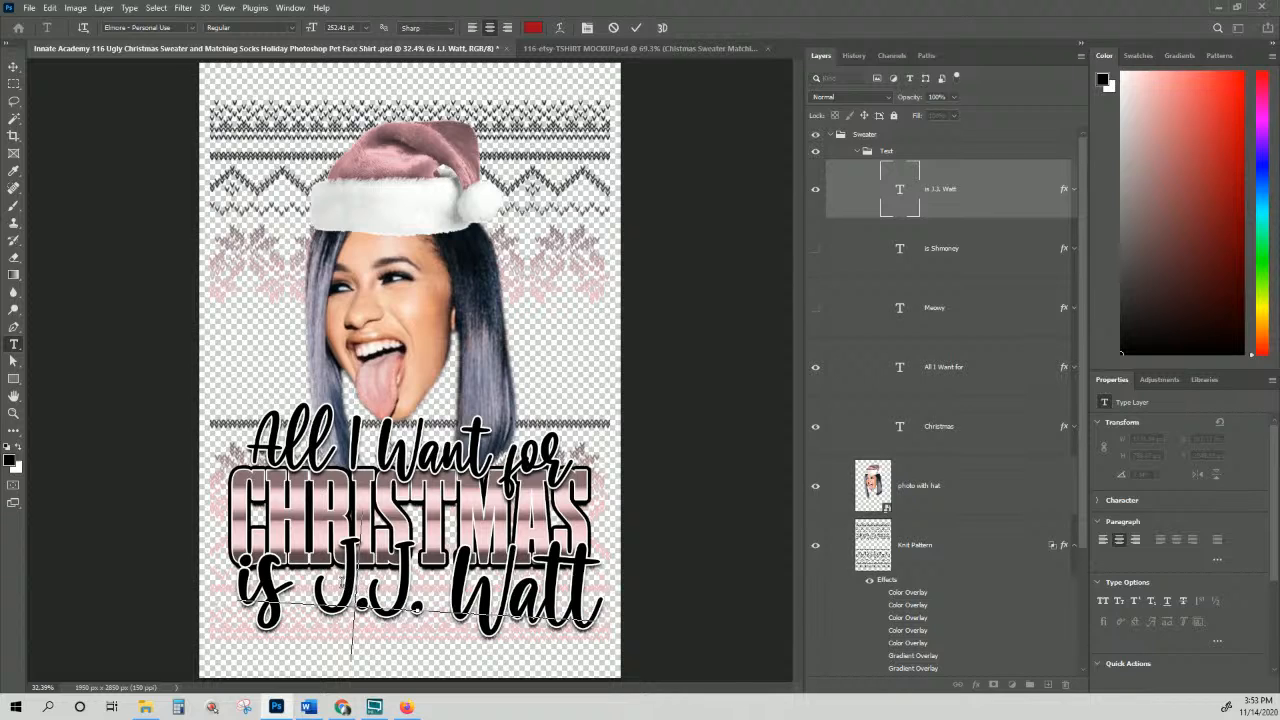
pyautogui.moveTo(340, 580); pyautogui.dragTo(328, 580)
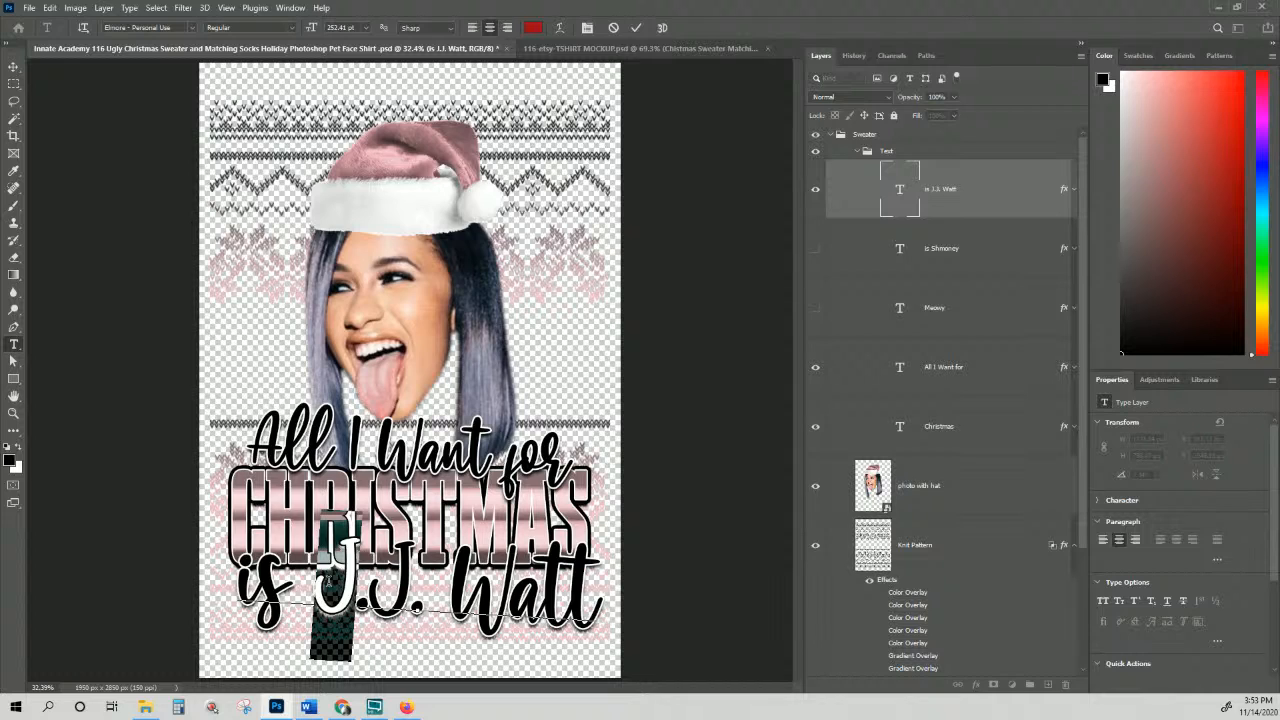
# Step: Replace the first J with T to read 'is T.J. Watt' and rotate the line slightly
pyautogui.write('T')
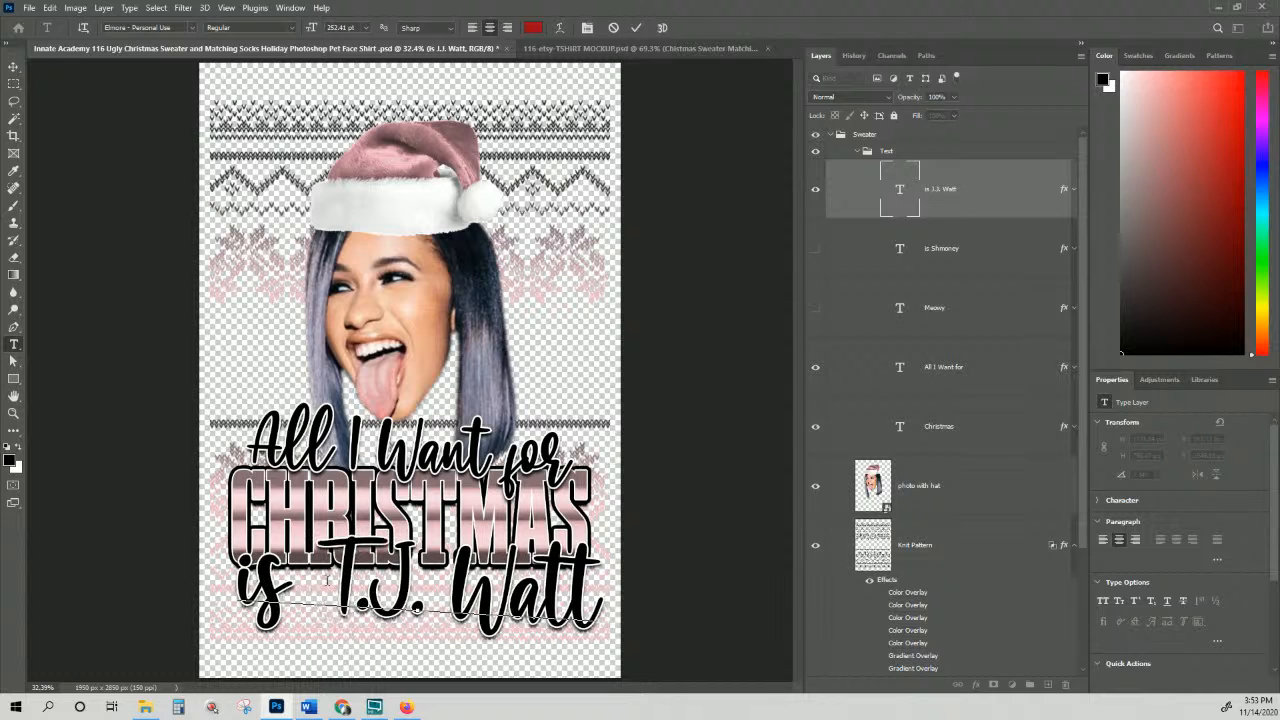
pyautogui.click(14, 66)
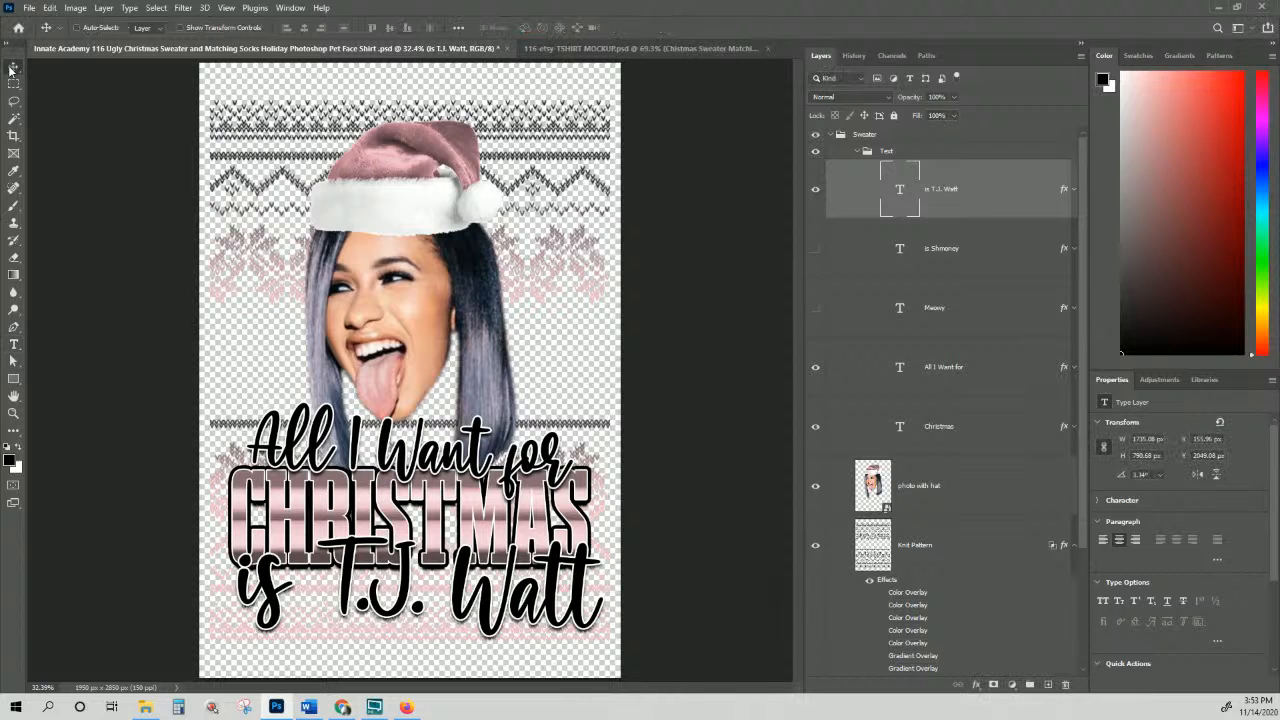
pyautogui.hotkey('ctrl', 't')
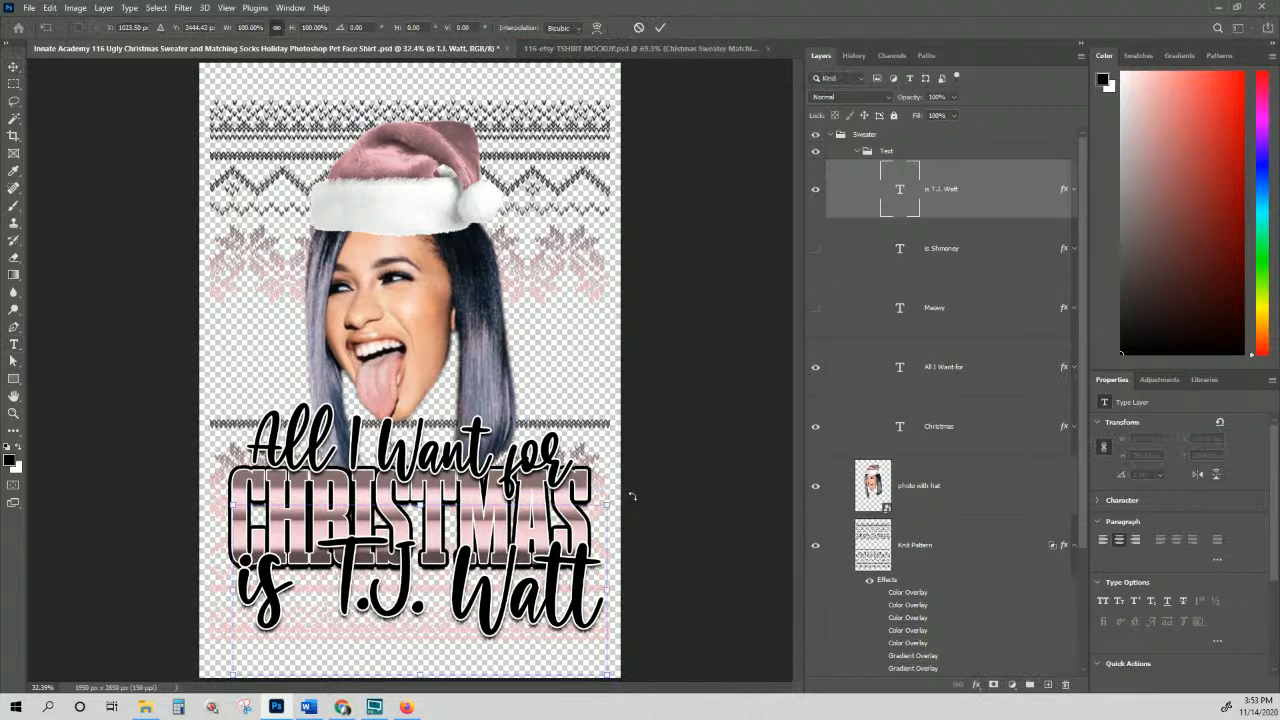
pyautogui.moveTo(633, 500); pyautogui.dragTo(627, 487)
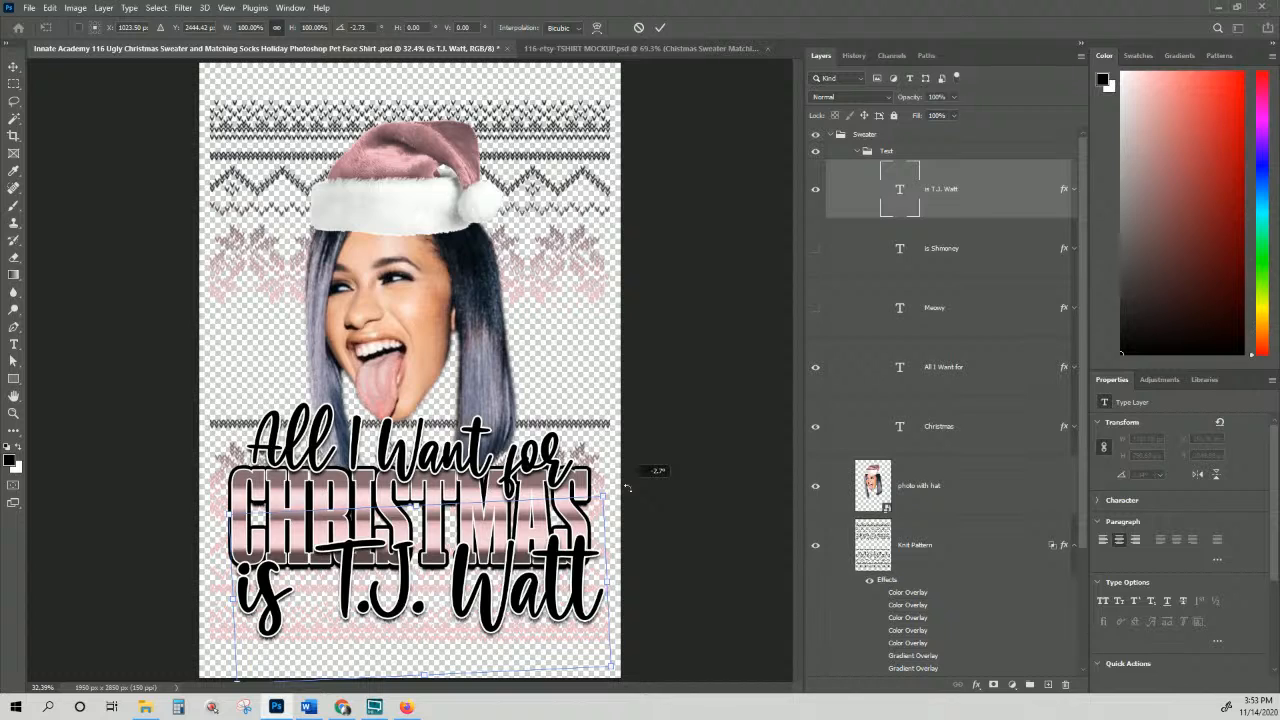
pyautogui.moveTo(627, 487); pyautogui.dragTo(628, 487)
pyautogui.press('Return')
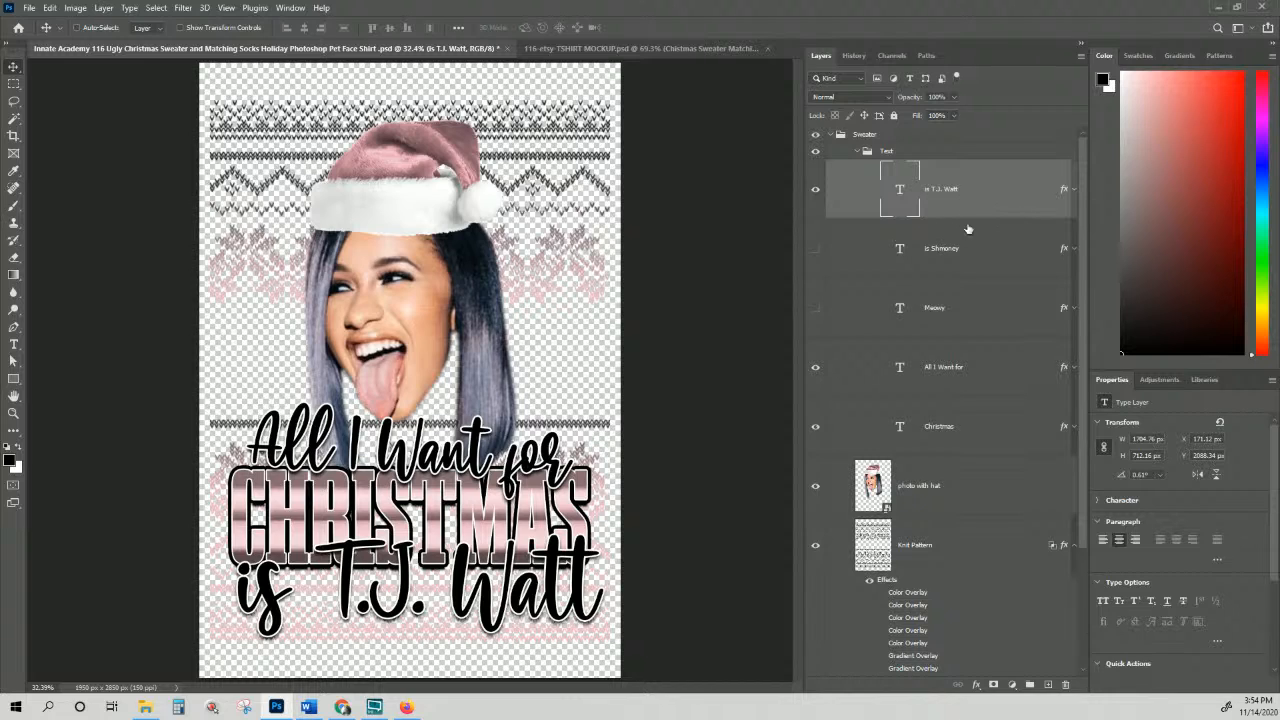
# Step: In the photo with hat smart object, hide face and Santa Hat-rose, show Watt and Santa Hat-yellow, then save
pyautogui.scroll(-3, 960, 300)
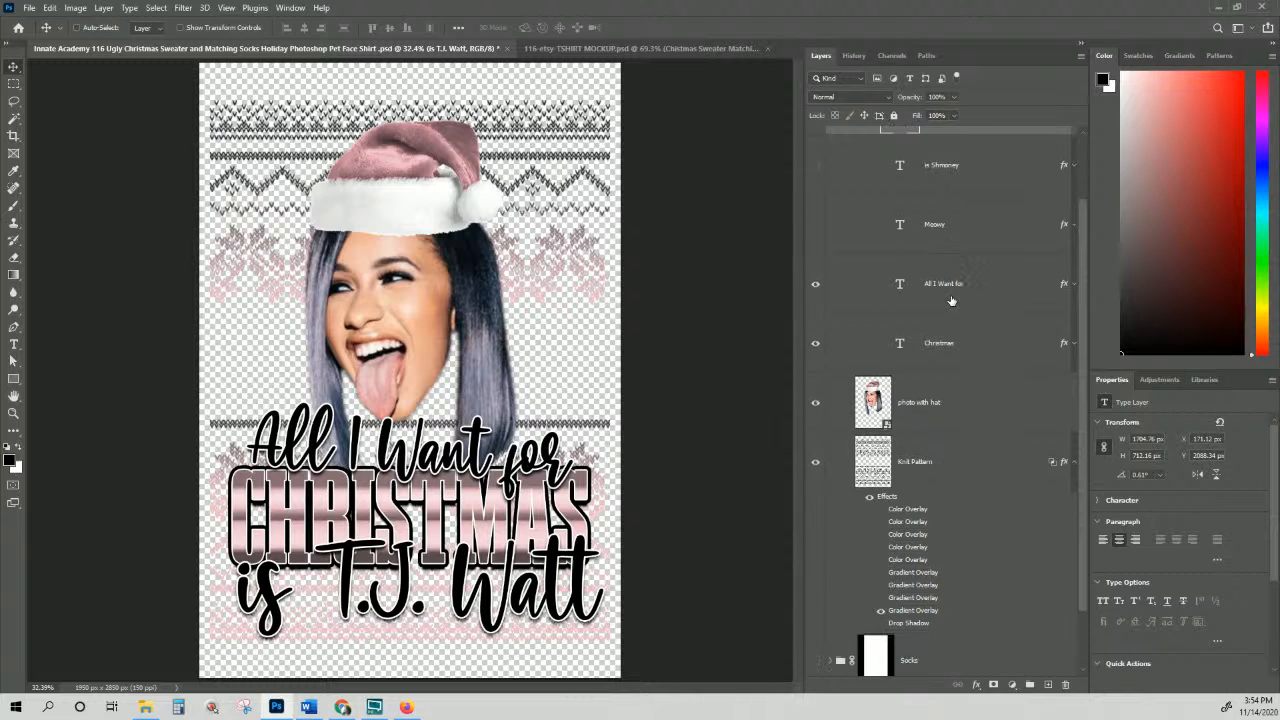
pyautogui.click(888, 400)
pyautogui.doubleClick(887, 399)
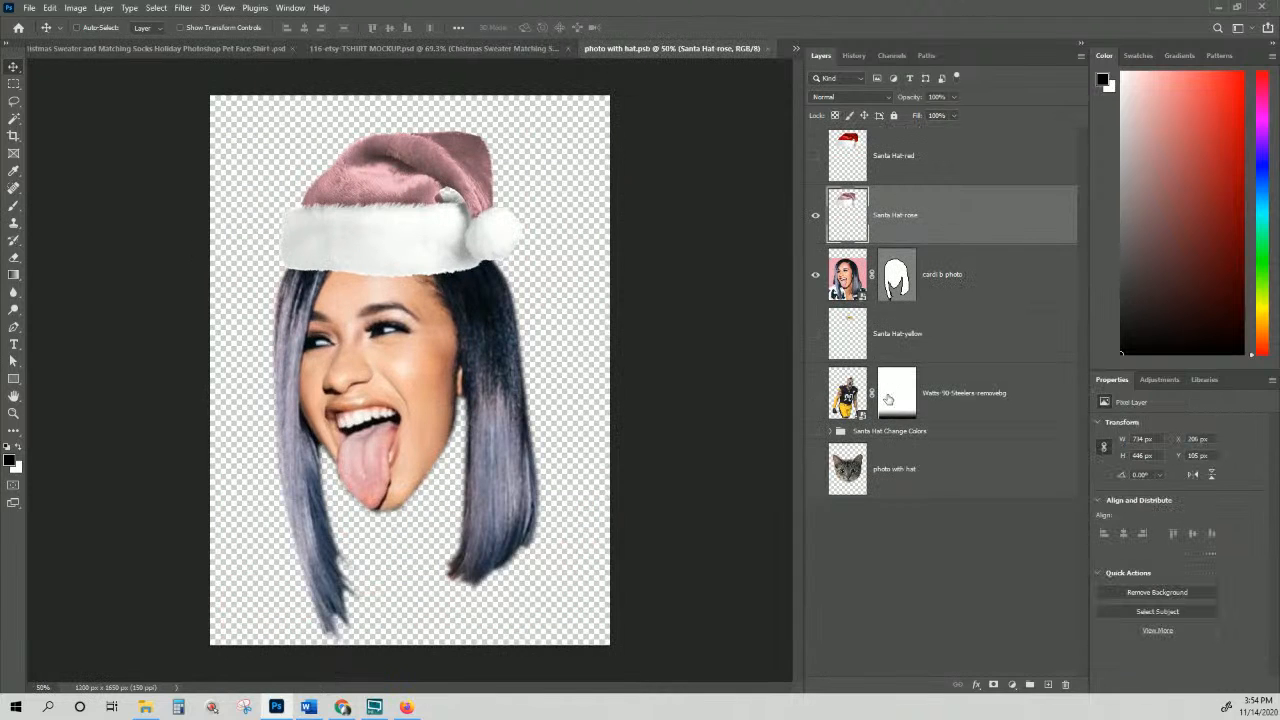
pyautogui.click(815, 275)
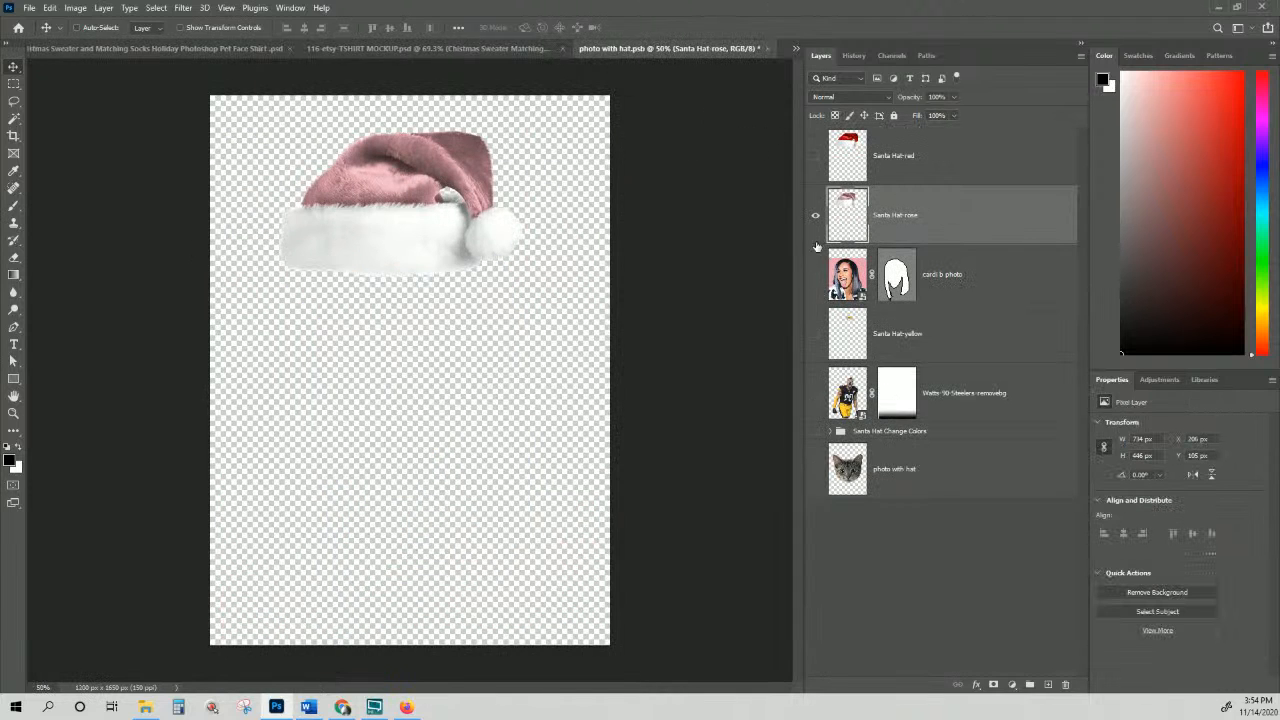
pyautogui.click(815, 215)
pyautogui.click(815, 394)
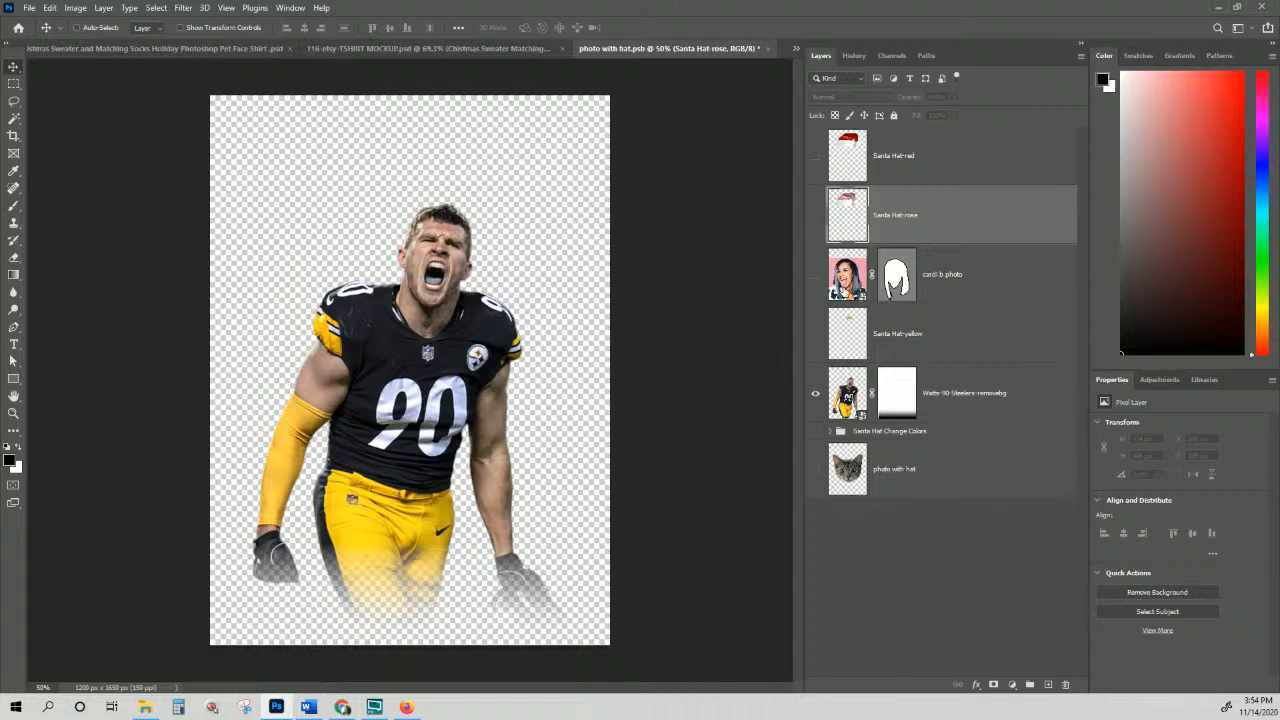
pyautogui.click(816, 334)
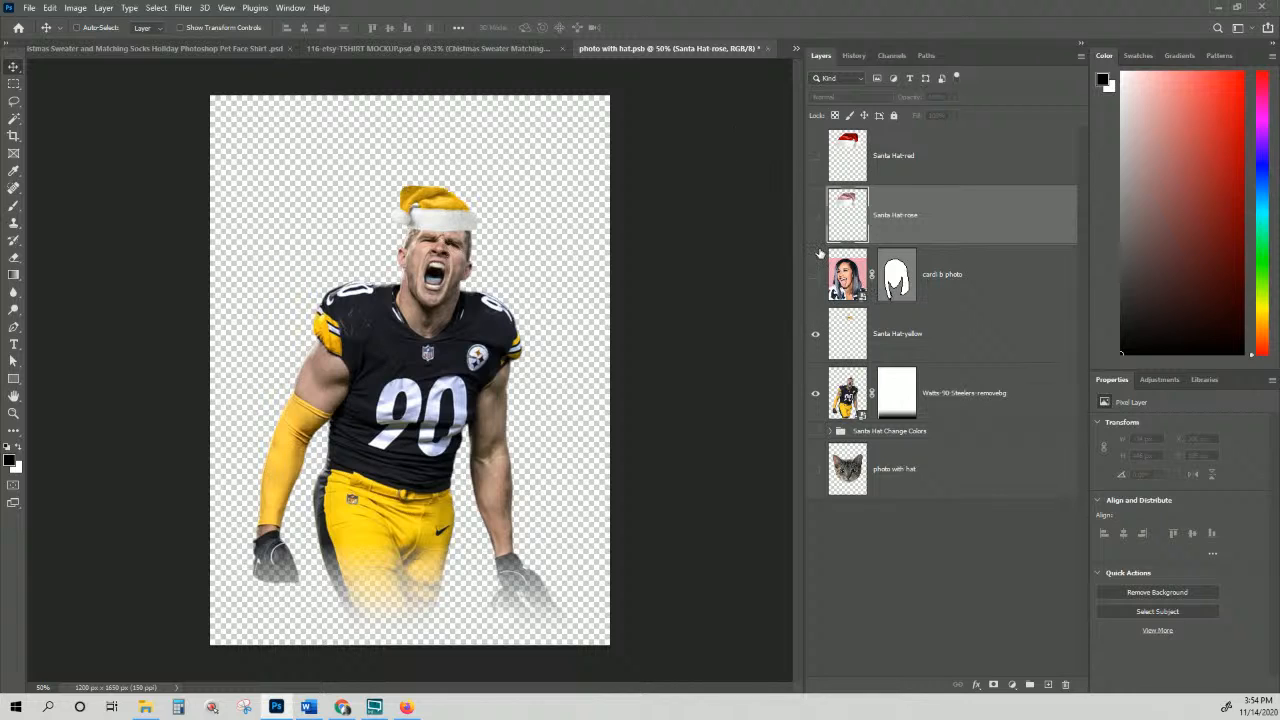
pyautogui.click(912, 172)
pyautogui.click(951, 324)
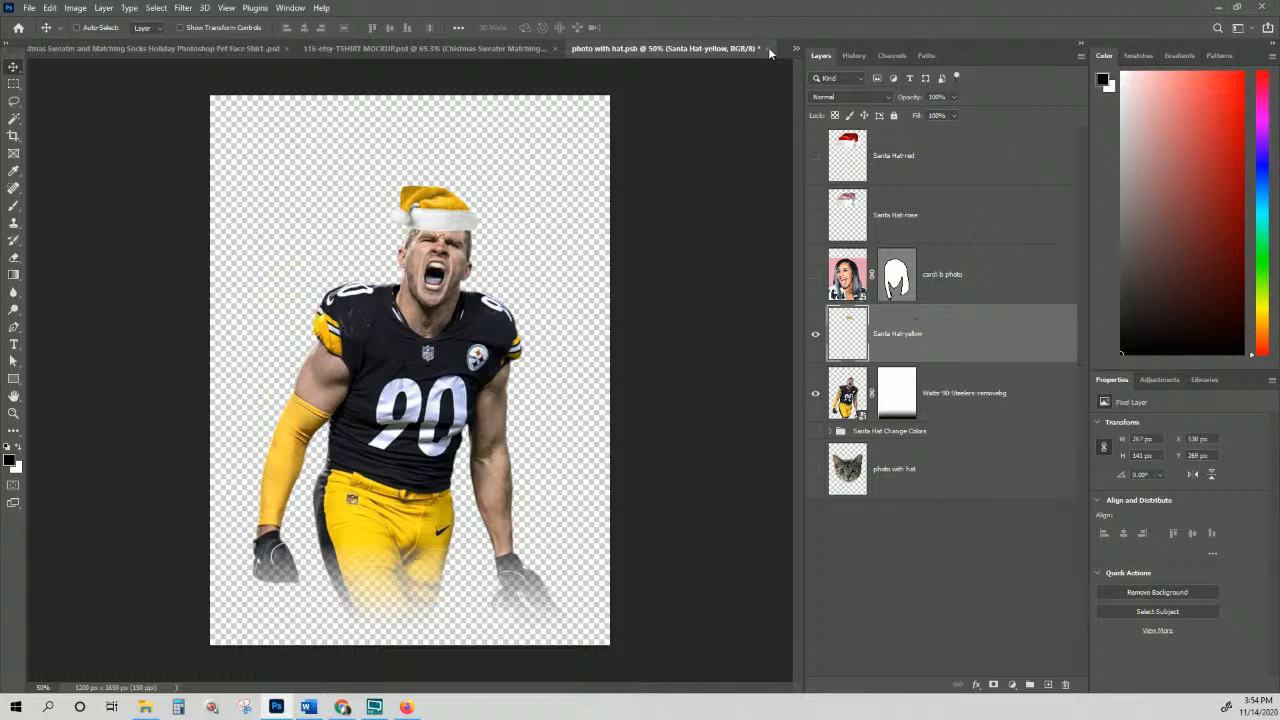
pyautogui.hotkey('ctrl', 's')
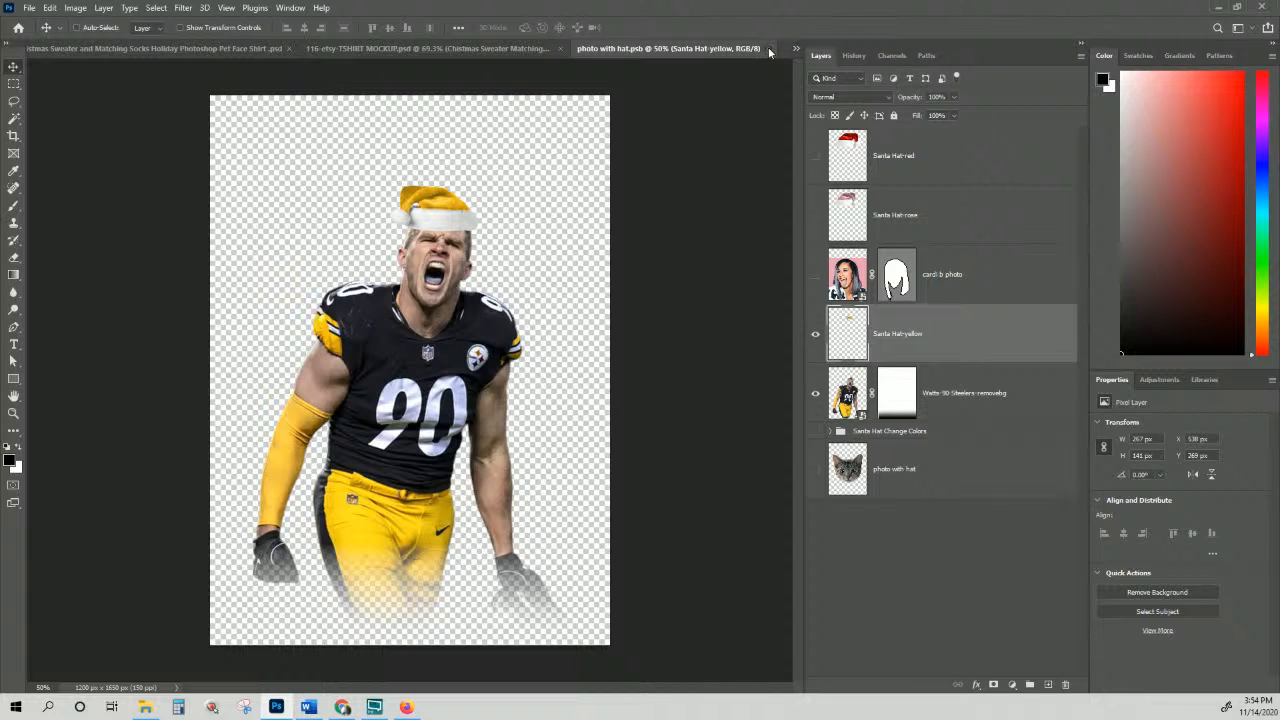
# Step: Back in the sweater design, switch the Knit Pattern from the pink to the gold Gradient Overlay
pyautogui.click(768, 47)
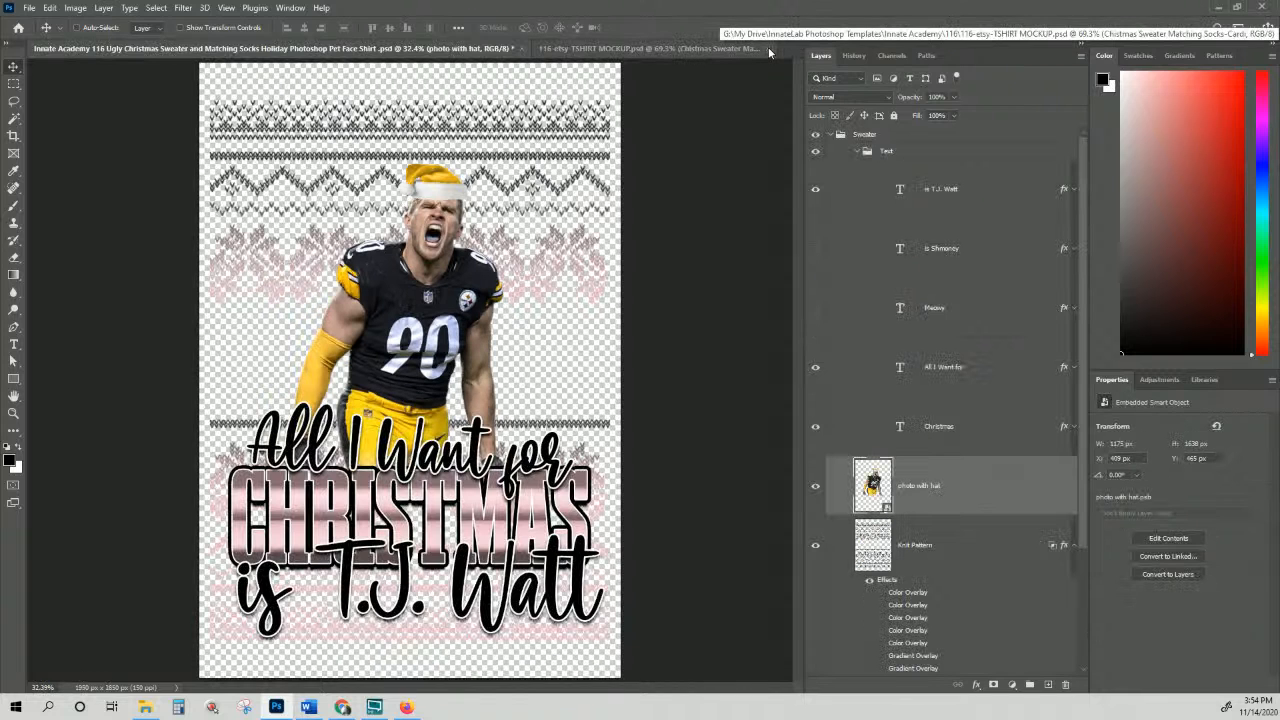
pyautogui.scroll(-3, 873, 428)
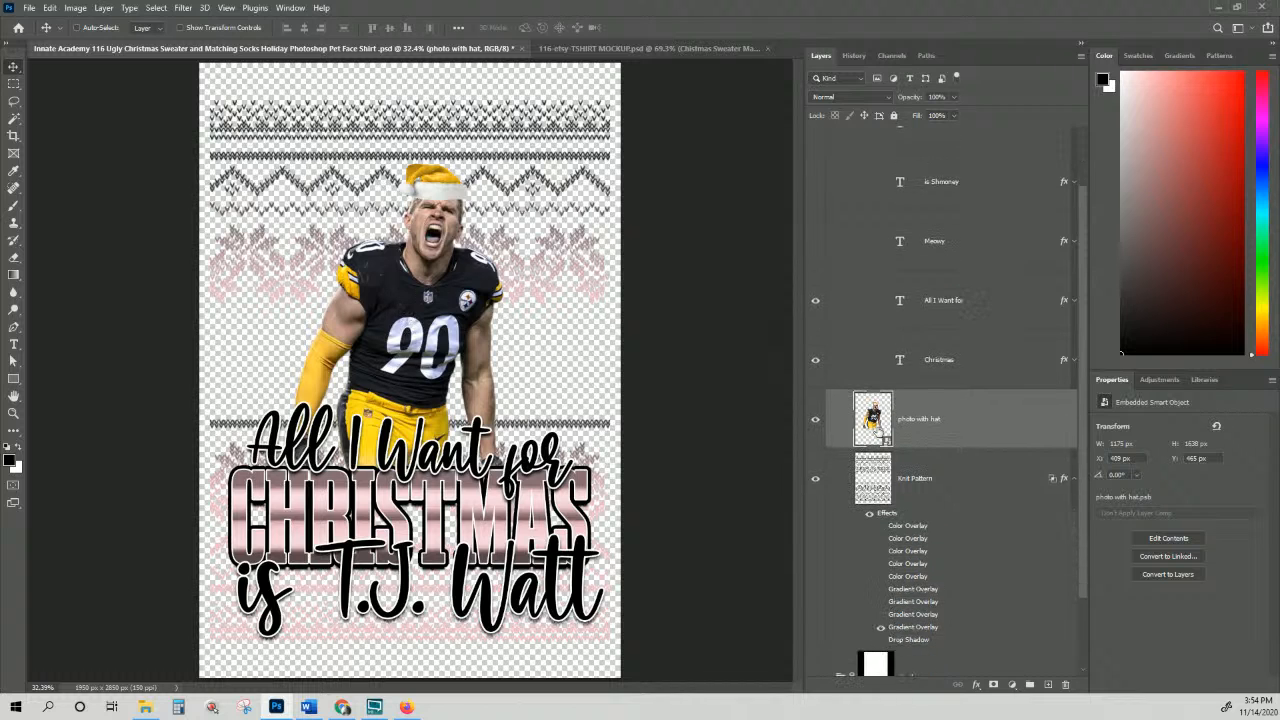
pyautogui.scroll(-4, 878, 438)
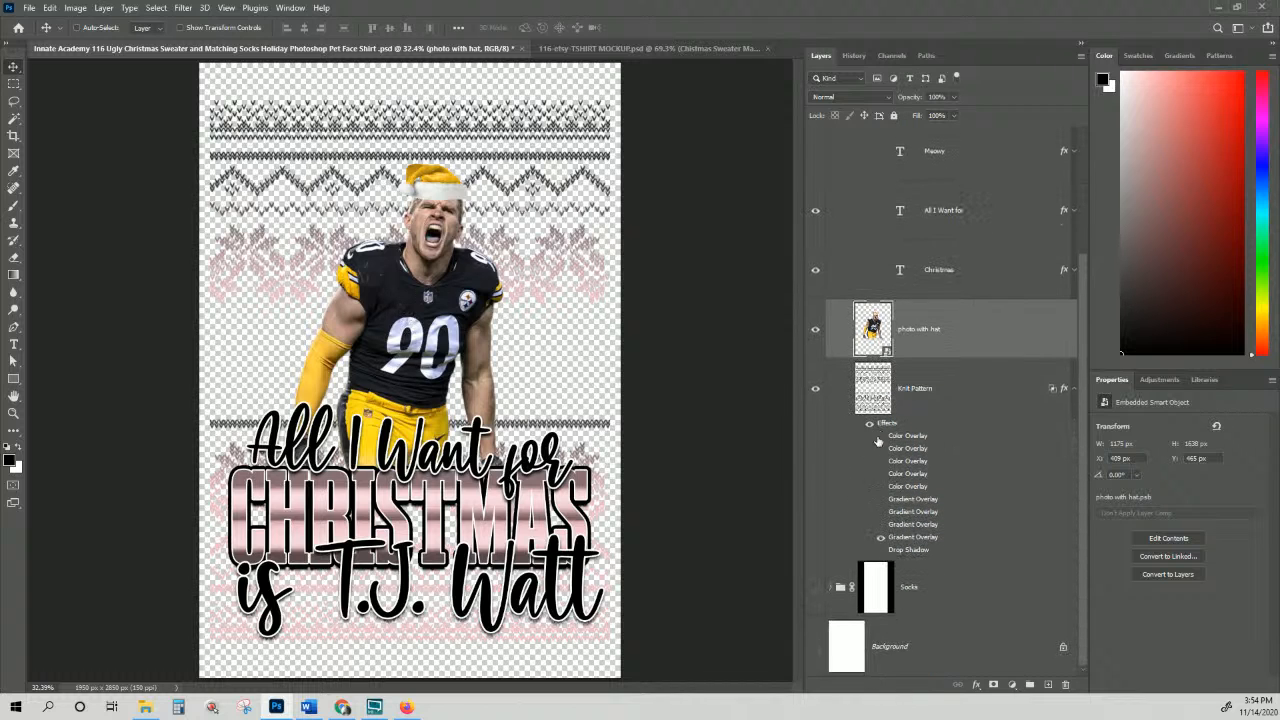
pyautogui.click(881, 511)
pyautogui.click(882, 505)
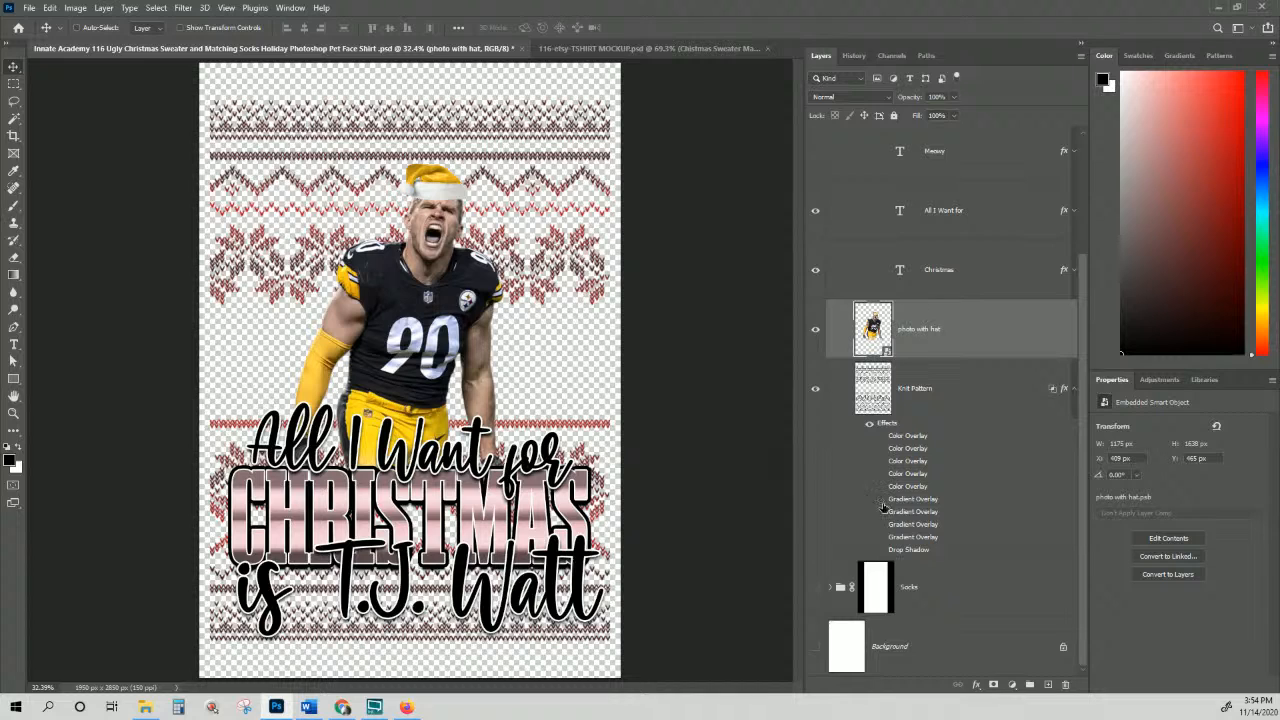
pyautogui.click(880, 514)
pyautogui.click(880, 514)
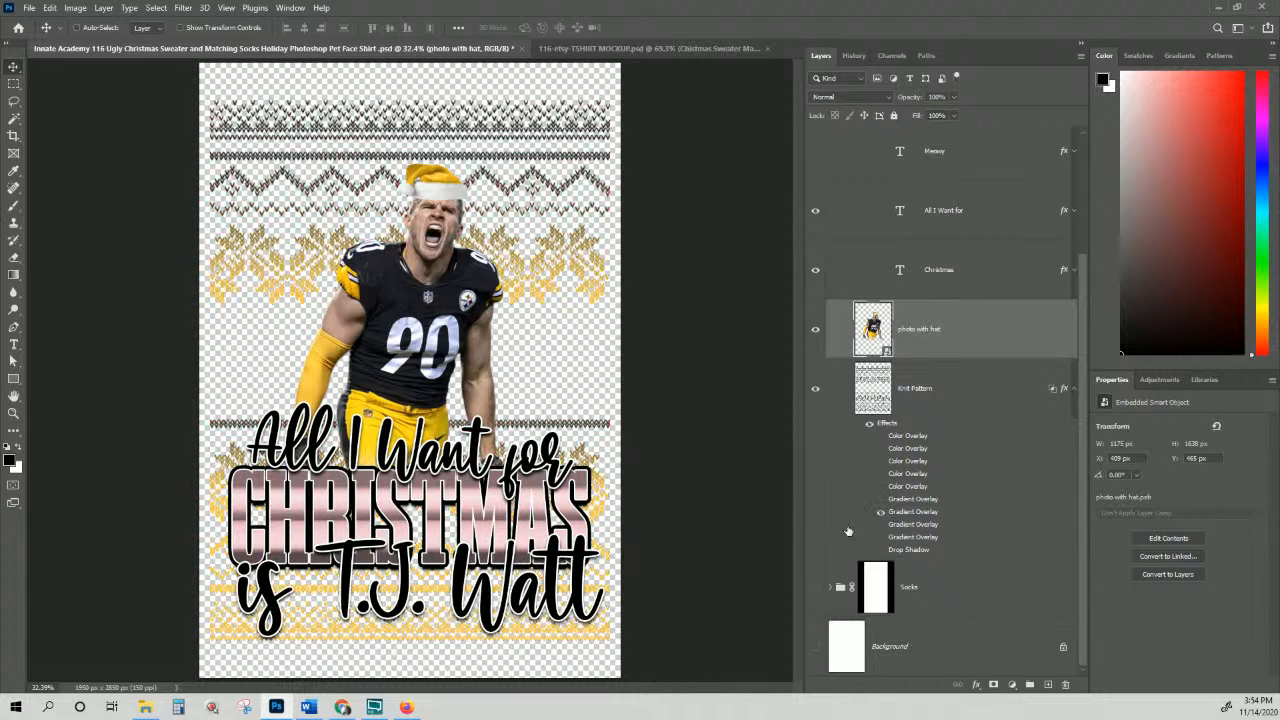
# Step: Show the white Background layer and select the Christmas text layer
pyautogui.click(815, 646)
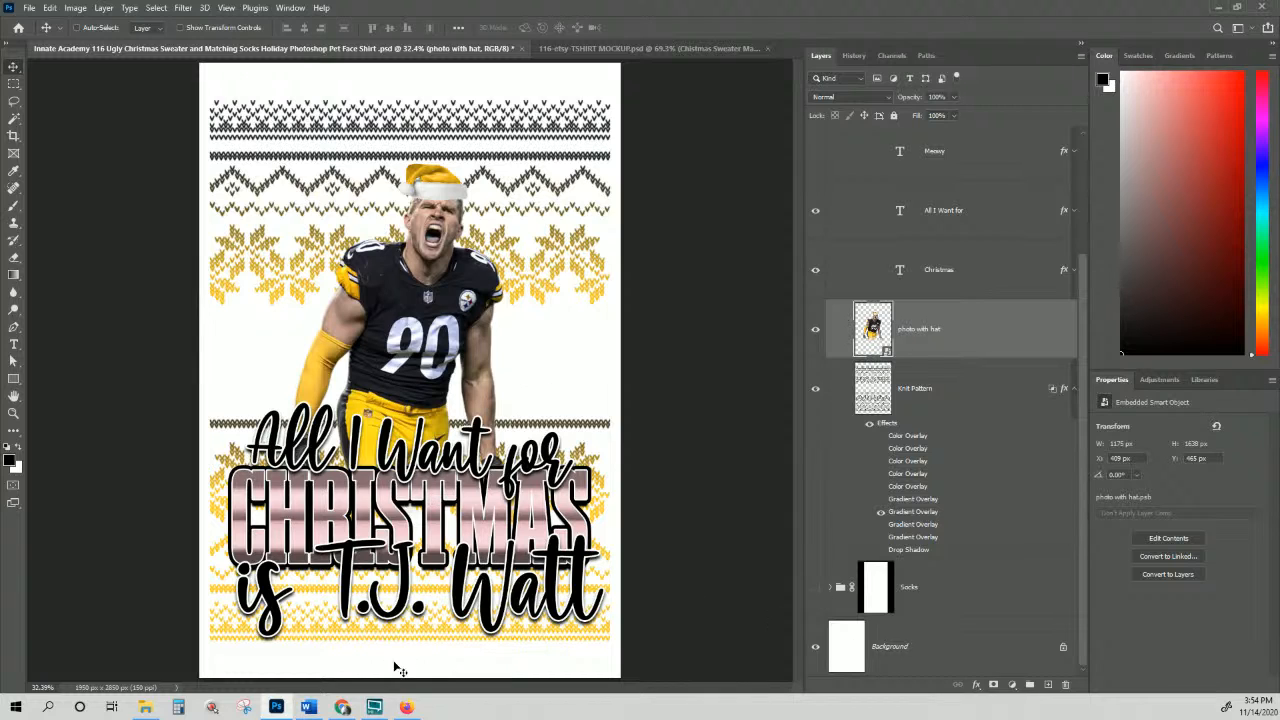
pyautogui.rightClick(562, 494)
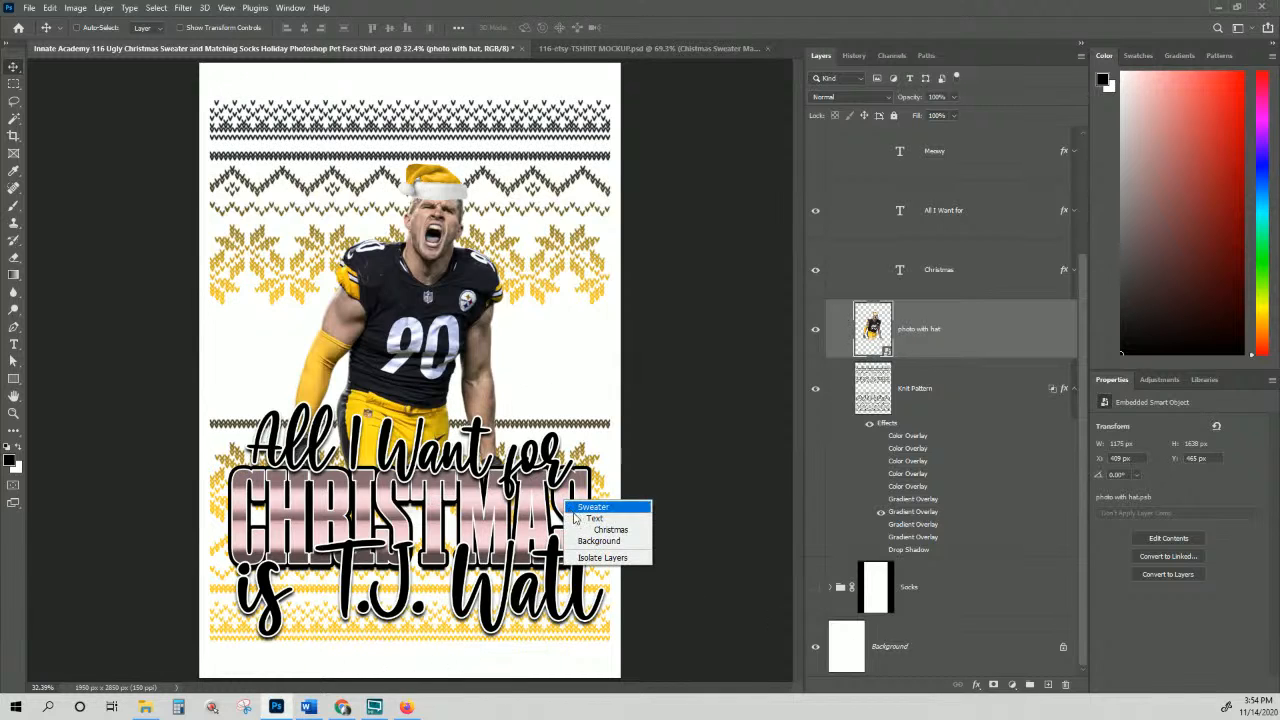
pyautogui.click(605, 527)
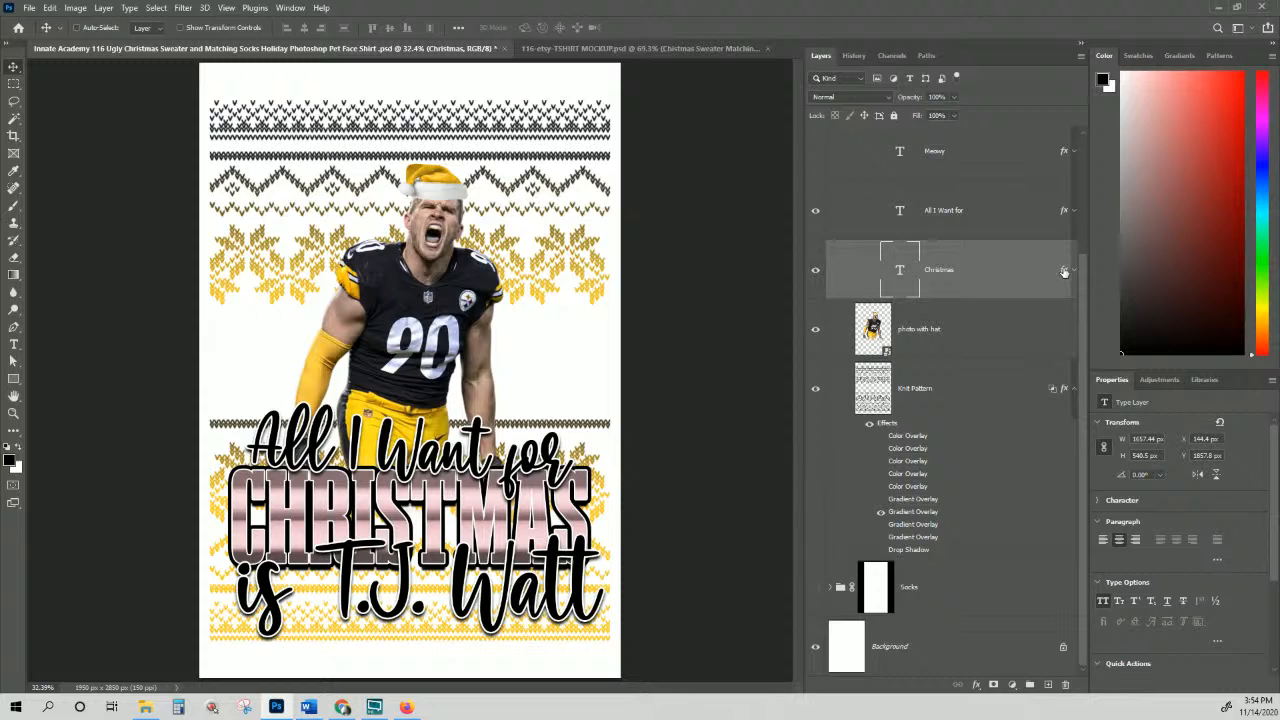
# Step: Swap the Christmas layer's pink Color Overlay for the third, gold Color Overlay
pyautogui.doubleClick(1064, 271)
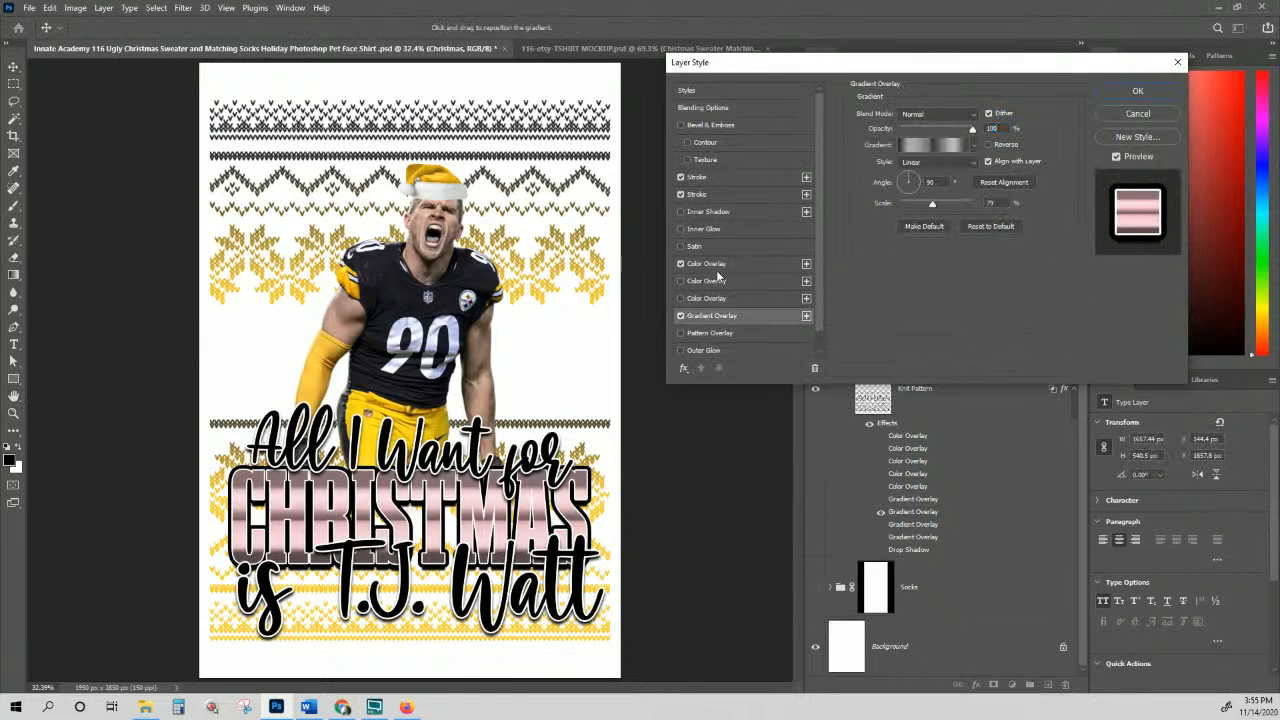
pyautogui.click(716, 265)
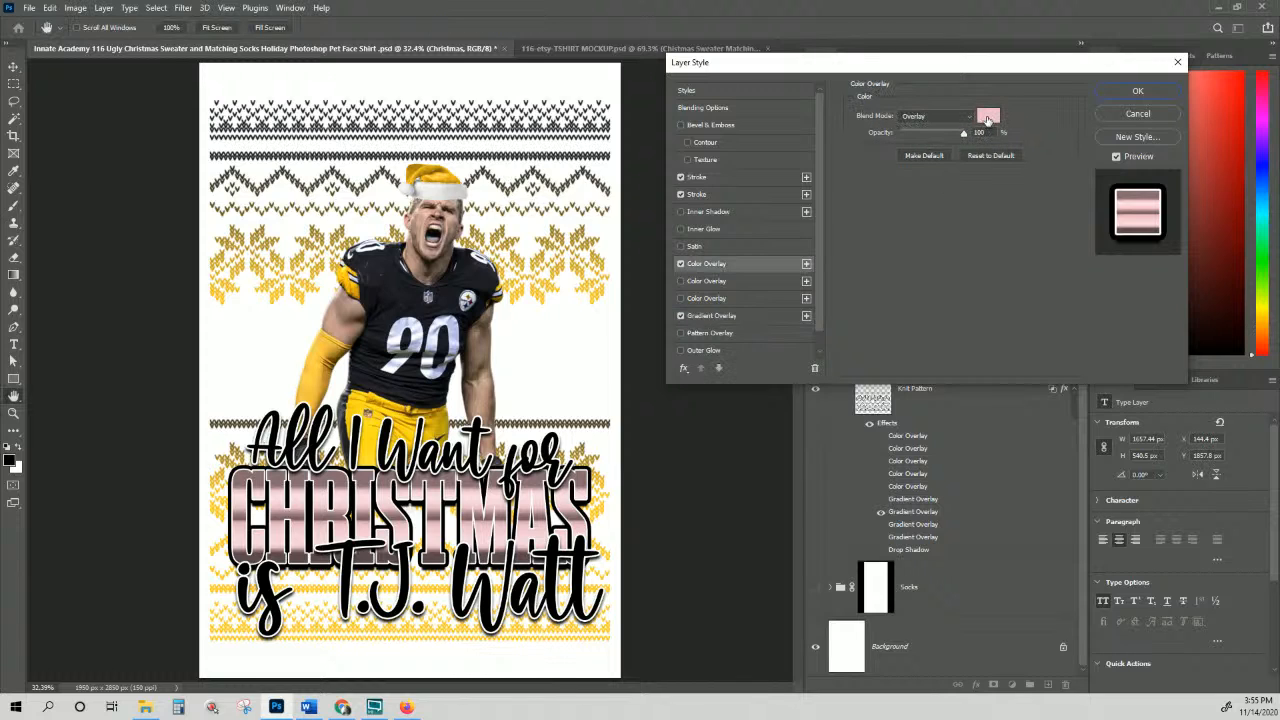
pyautogui.click(988, 117)
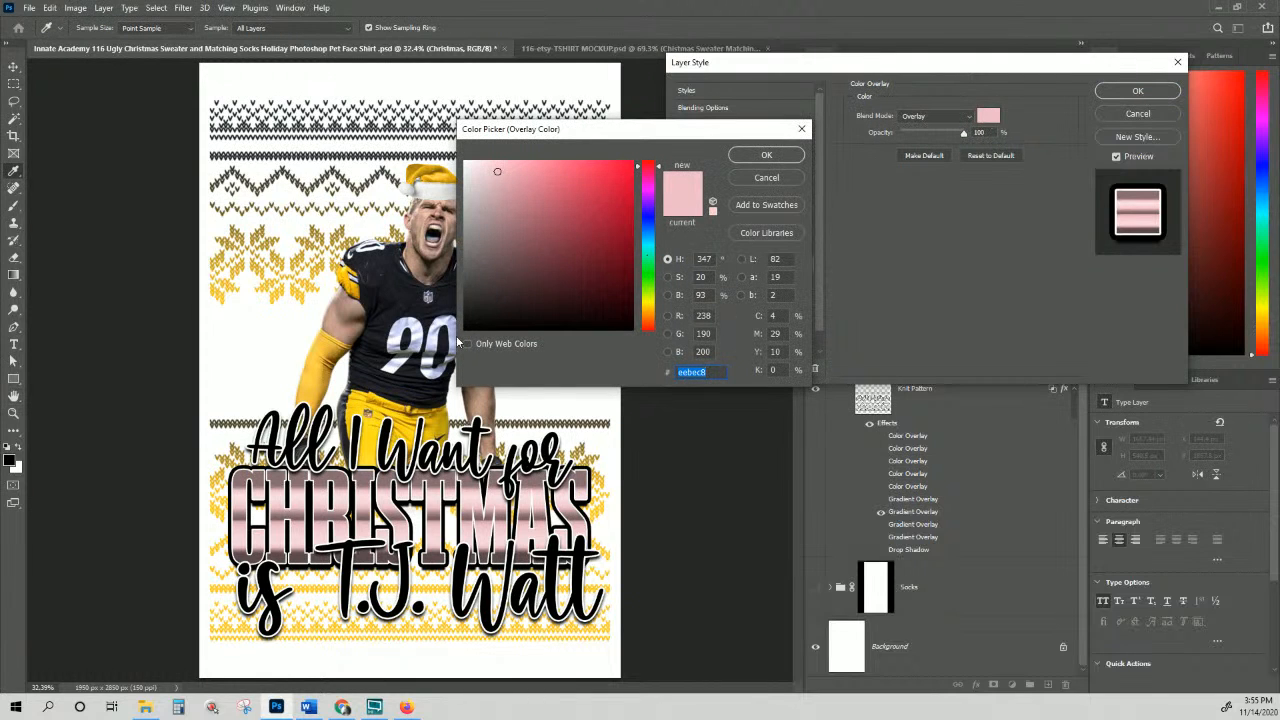
pyautogui.click(786, 180)
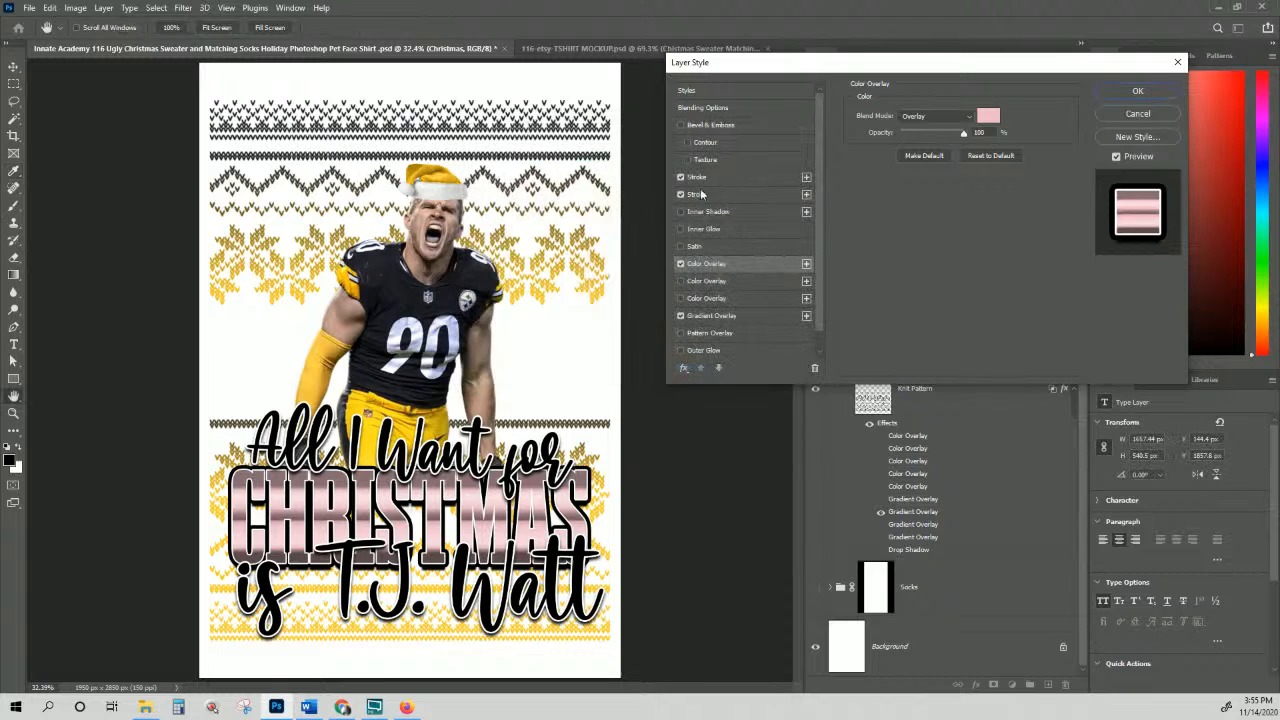
pyautogui.click(681, 264)
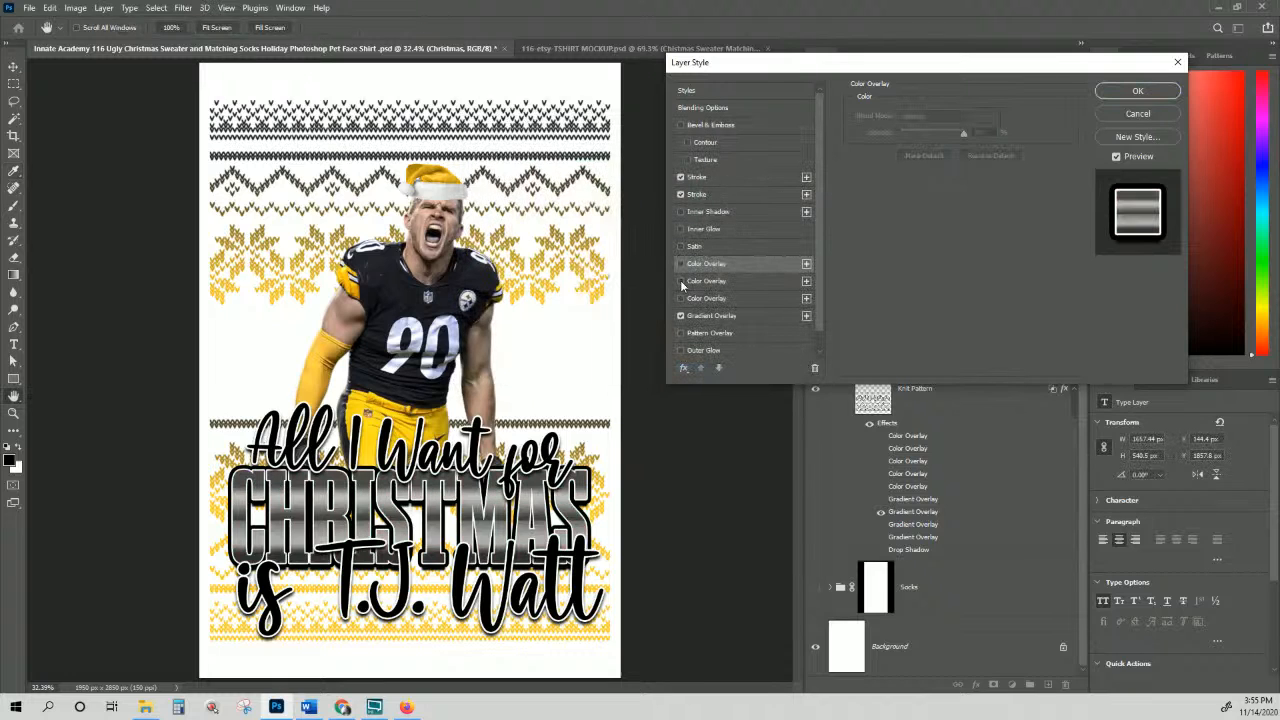
pyautogui.click(681, 298)
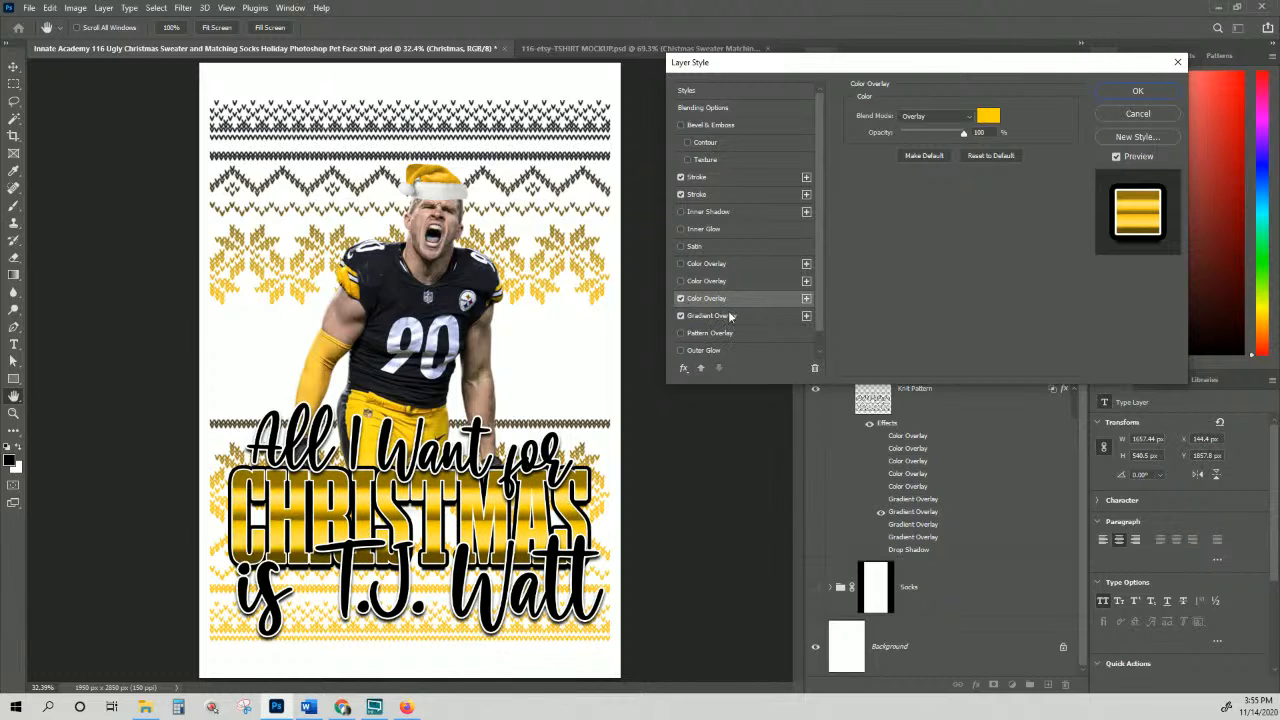
pyautogui.click(1140, 91)
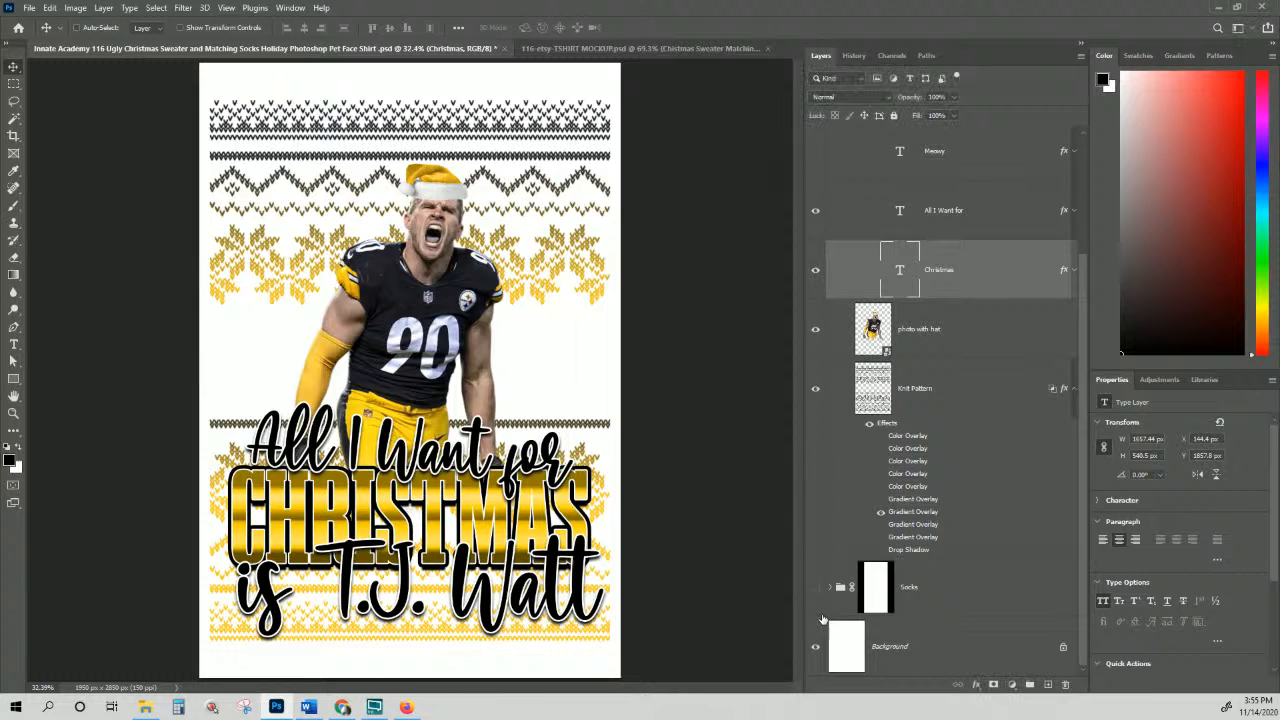
# Step: Hide the Background and save as PNG, overwriting Christmas Sweater Matching Socks-watt.png
pyautogui.click(815, 650)
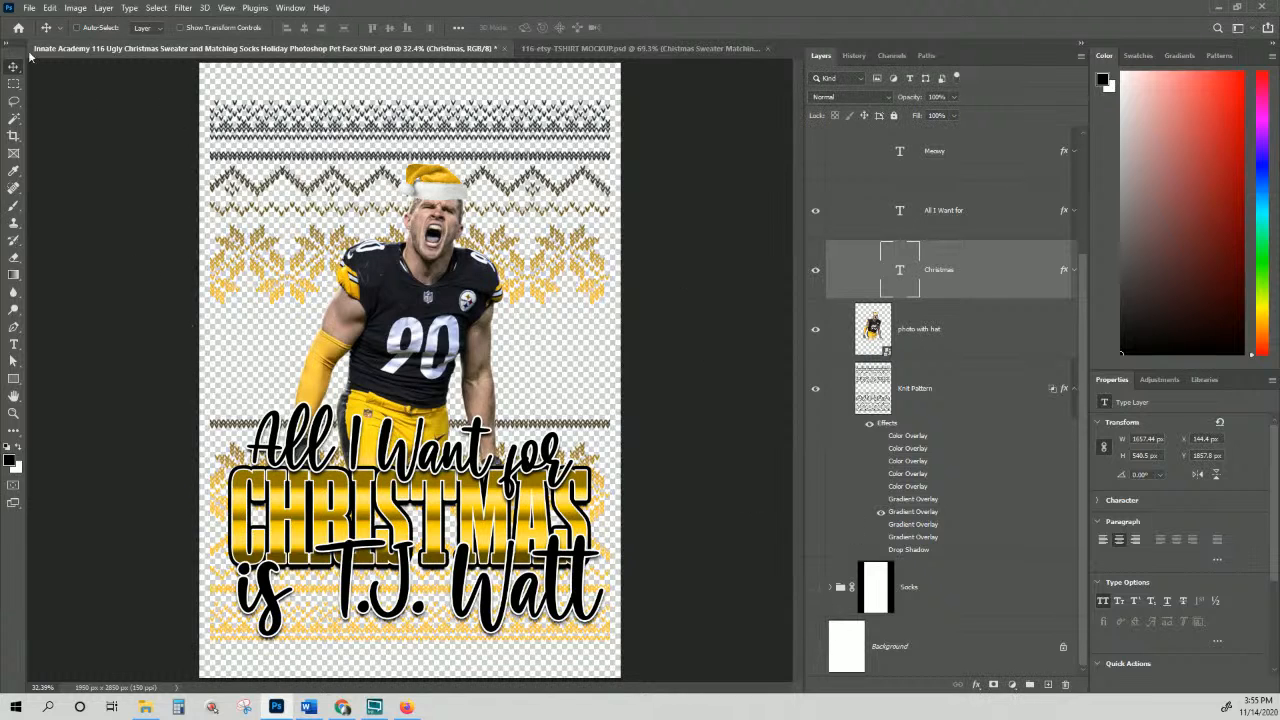
pyautogui.click(29, 8)
pyautogui.click(50, 166)
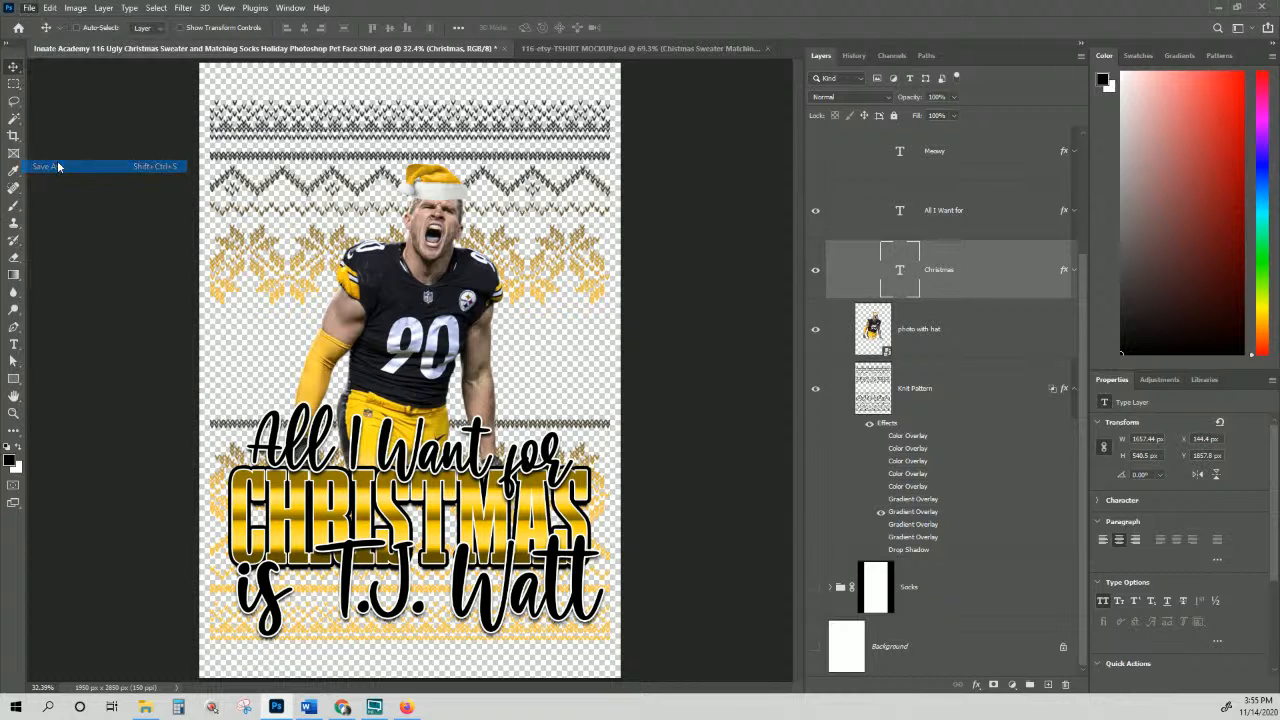
pyautogui.click(170, 268)
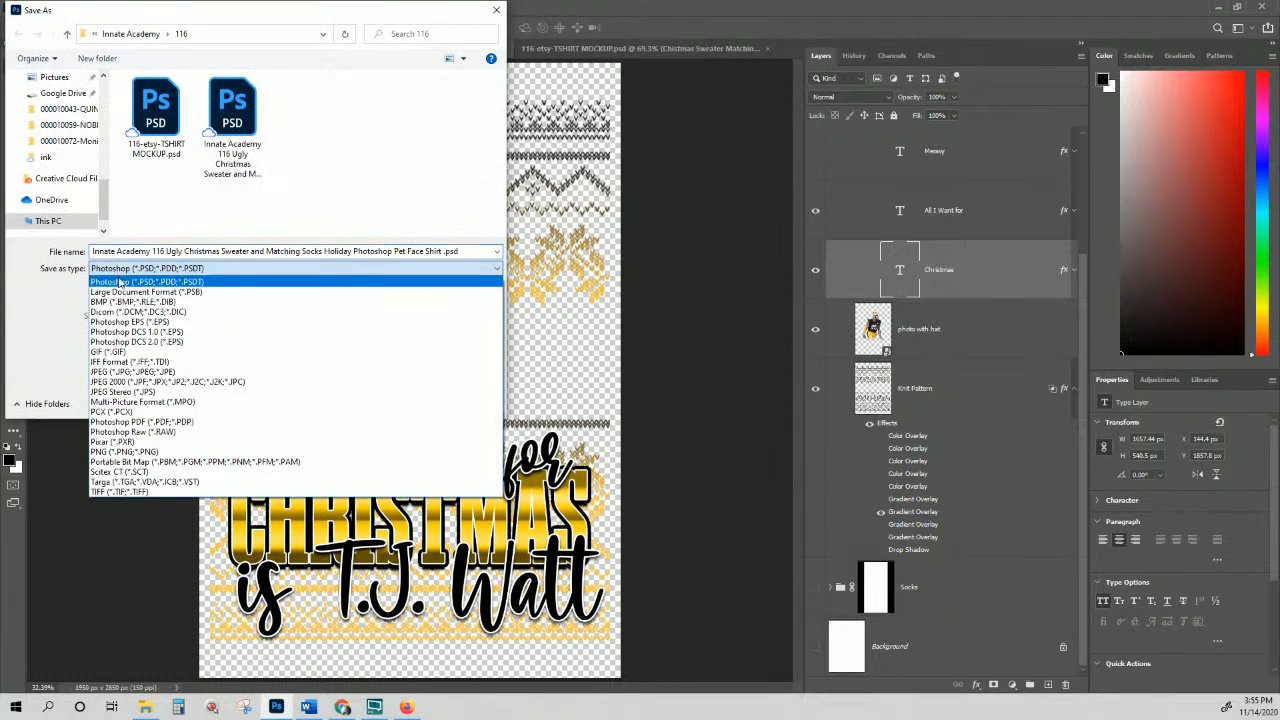
pyautogui.click(132, 452)
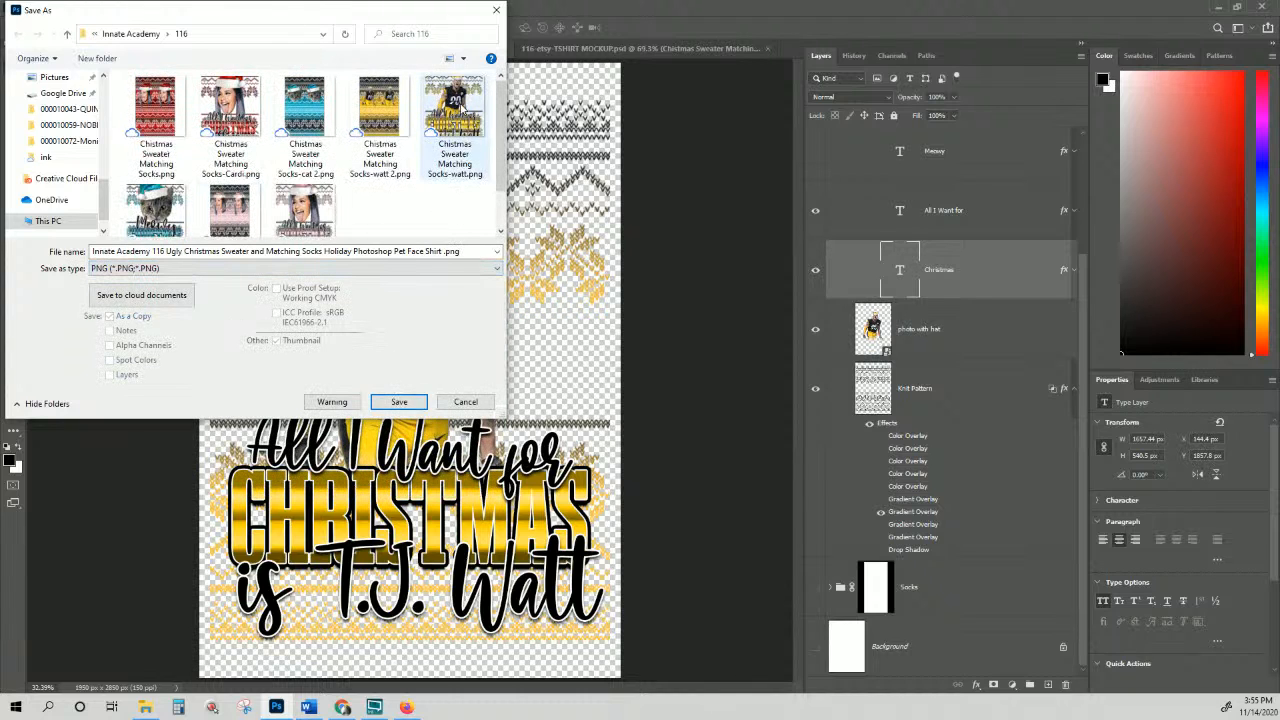
pyautogui.click(455, 110)
pyautogui.click(412, 403)
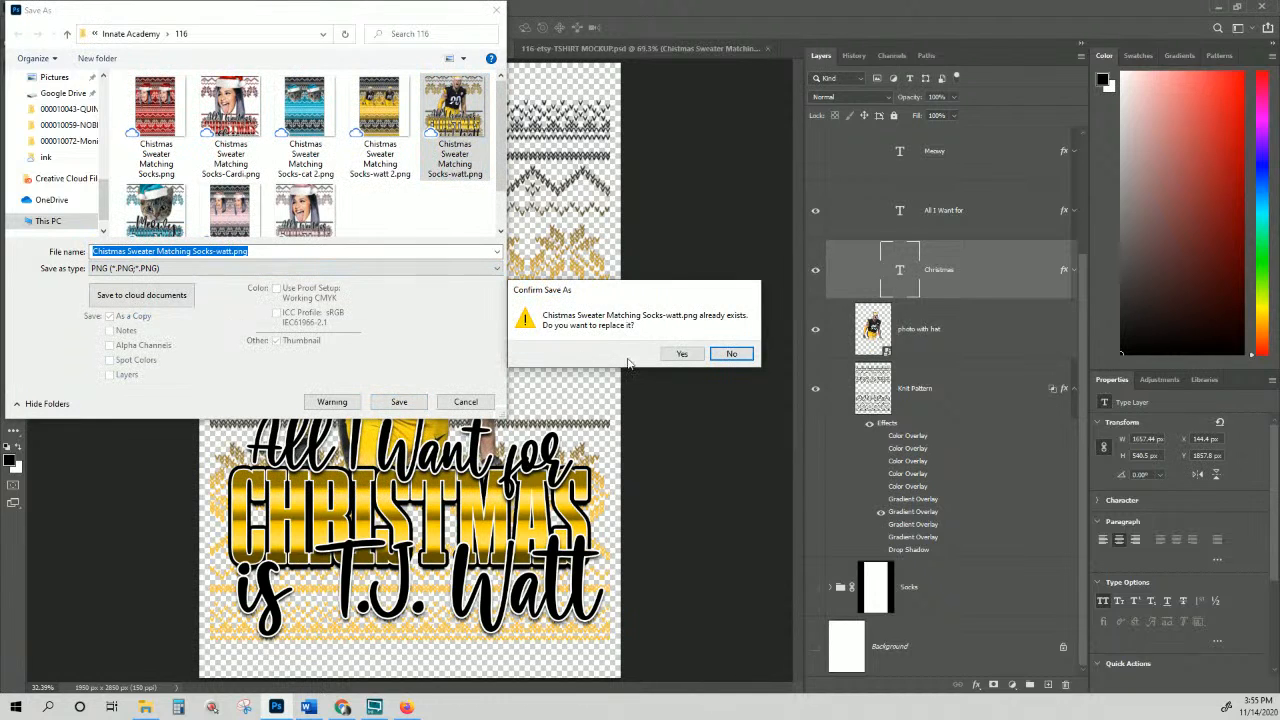
pyautogui.click(683, 358)
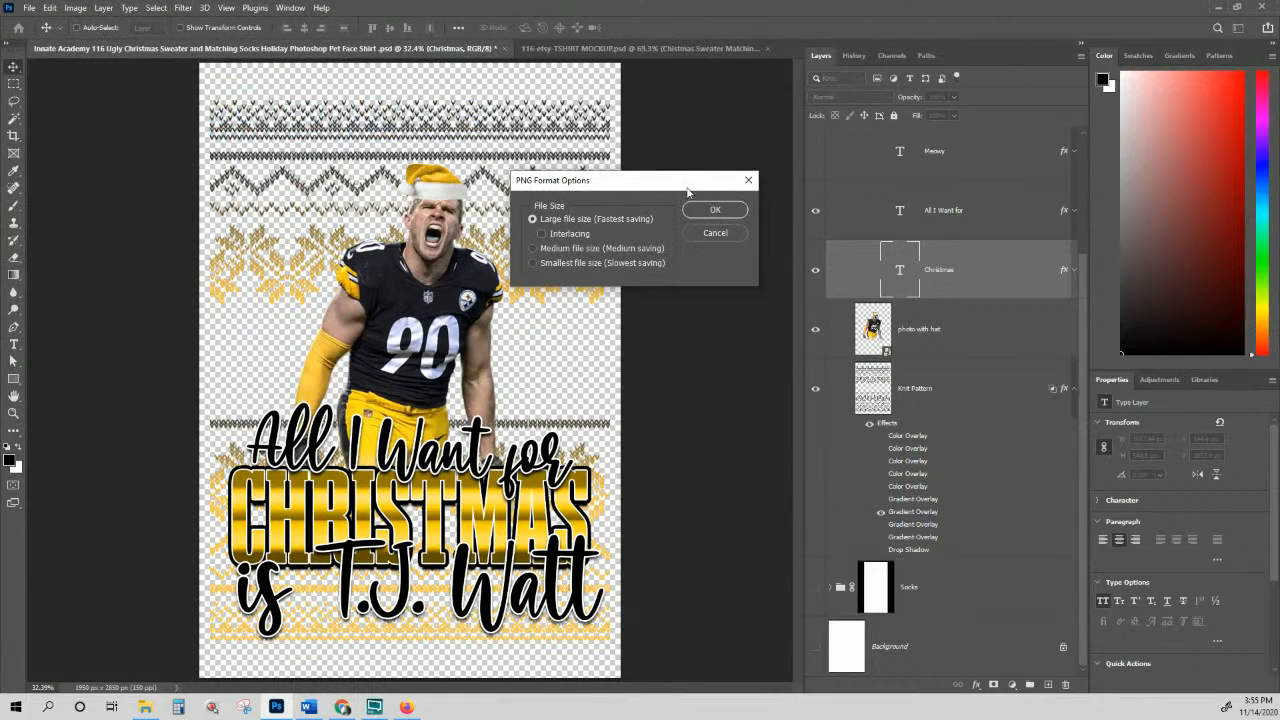
pyautogui.click(712, 212)
# Step: In 116-etsy-TSHIRT MOCKUP, select the left sweater's Christmas Sweater Matching Socks-watt layer
pyautogui.click(657, 47)
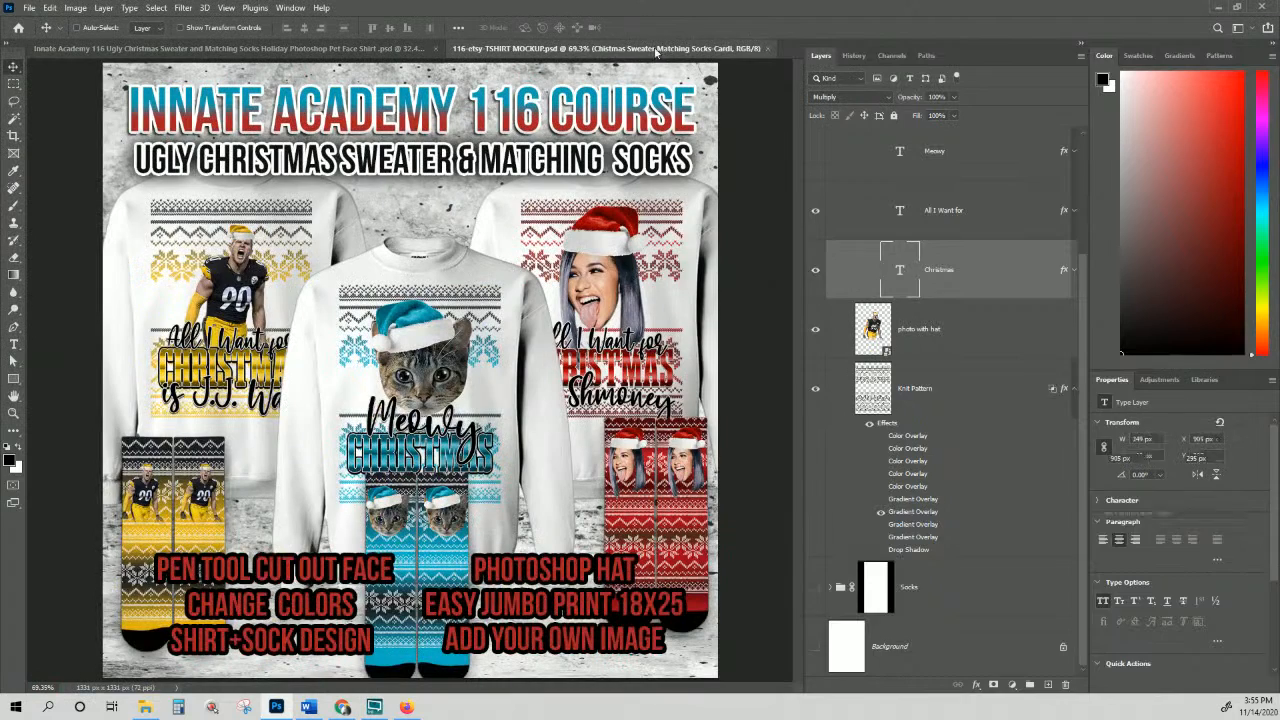
pyautogui.rightClick(234, 268)
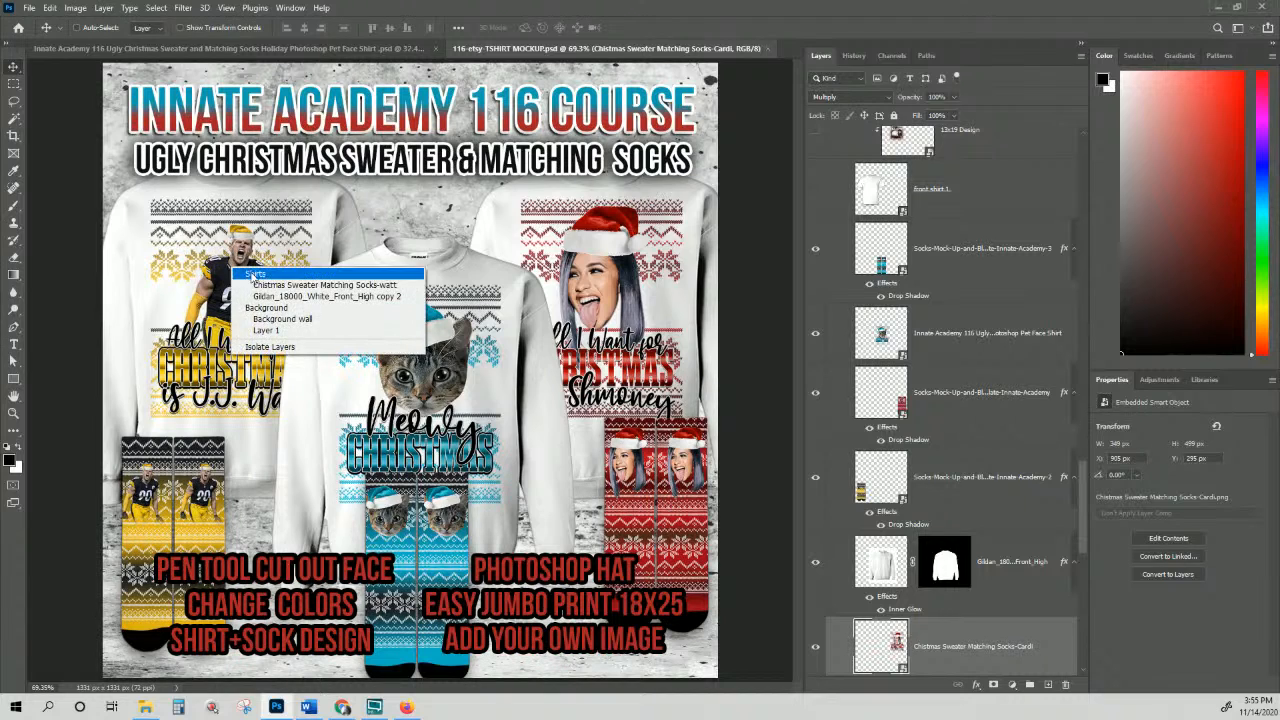
pyautogui.click(256, 288)
pyautogui.scroll(-3, 950, 520)
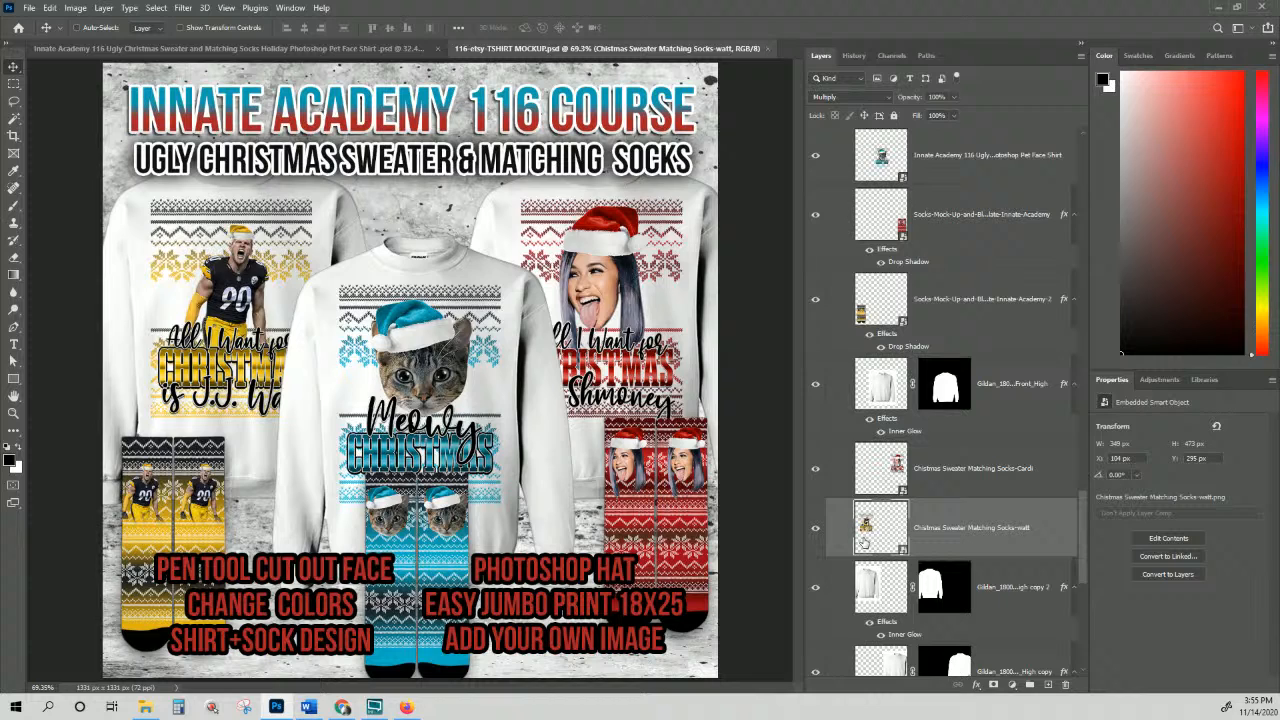
# Step: Replace that smart object's contents with the new Christmas Sweater Matching Socks-watt.png
pyautogui.rightClick(966, 535)
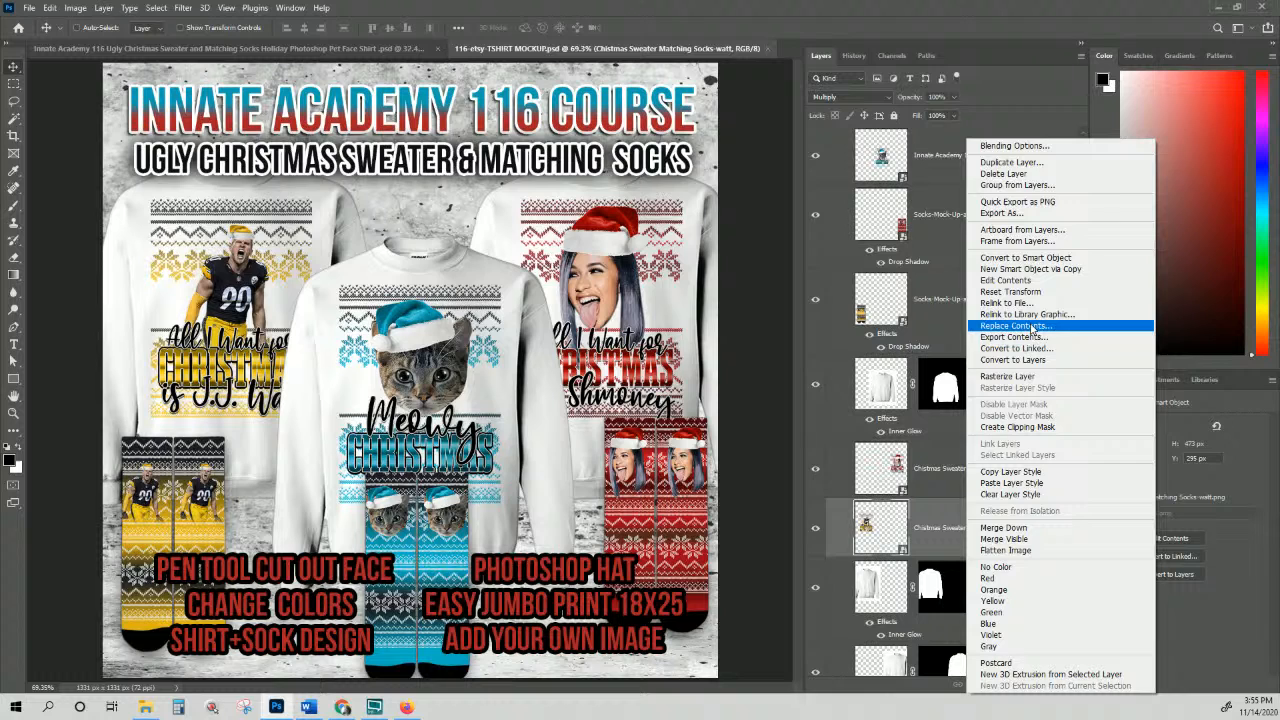
pyautogui.click(1033, 327)
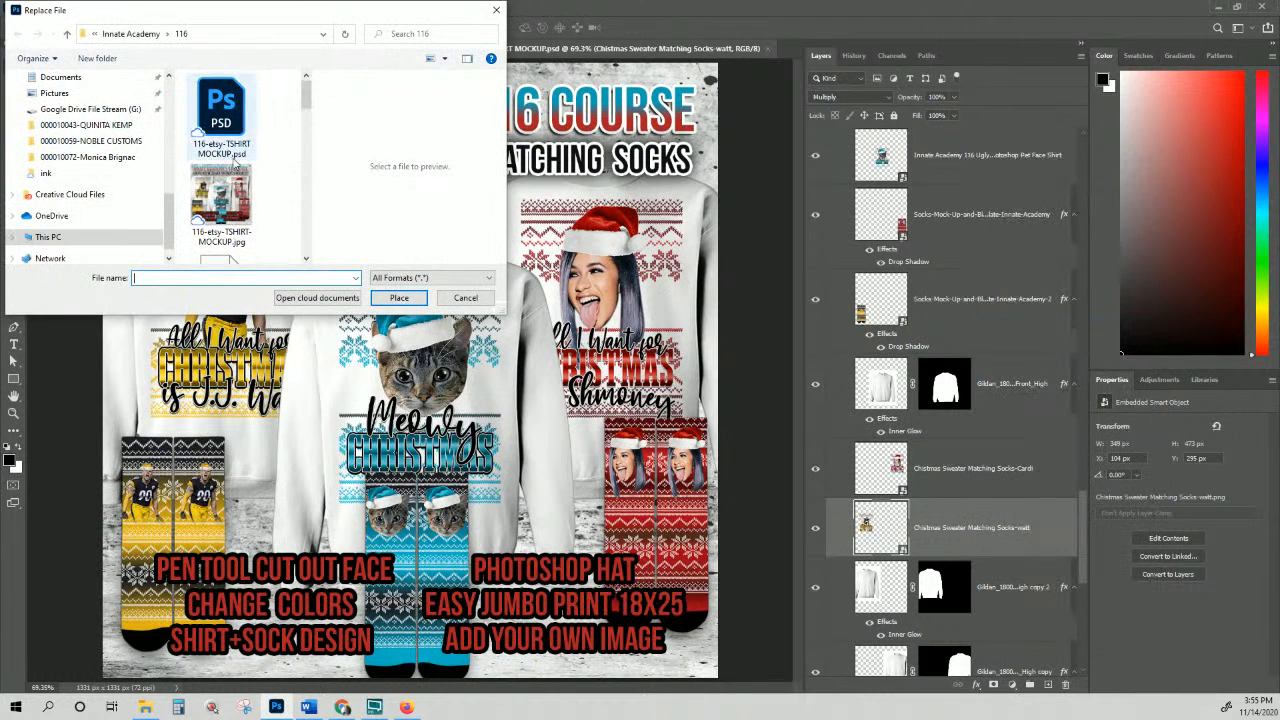
pyautogui.scroll(-3, 236, 170)
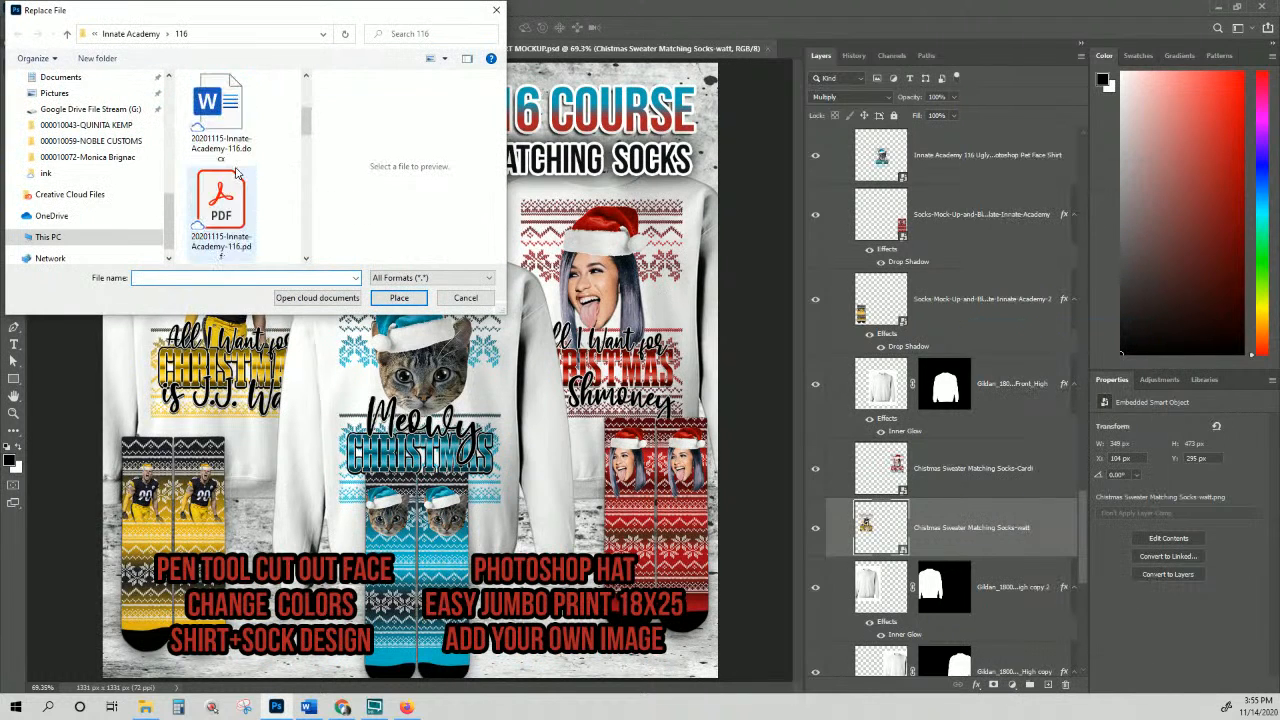
pyautogui.scroll(-4, 236, 172)
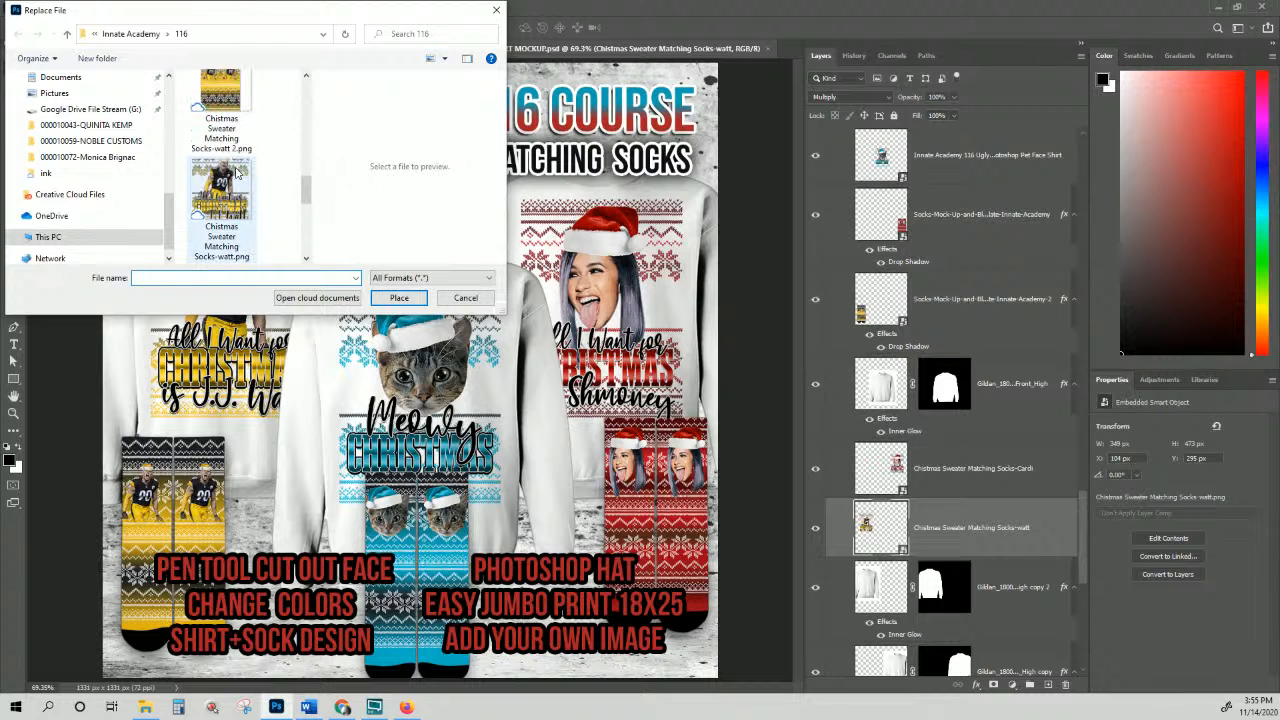
pyautogui.click(234, 190)
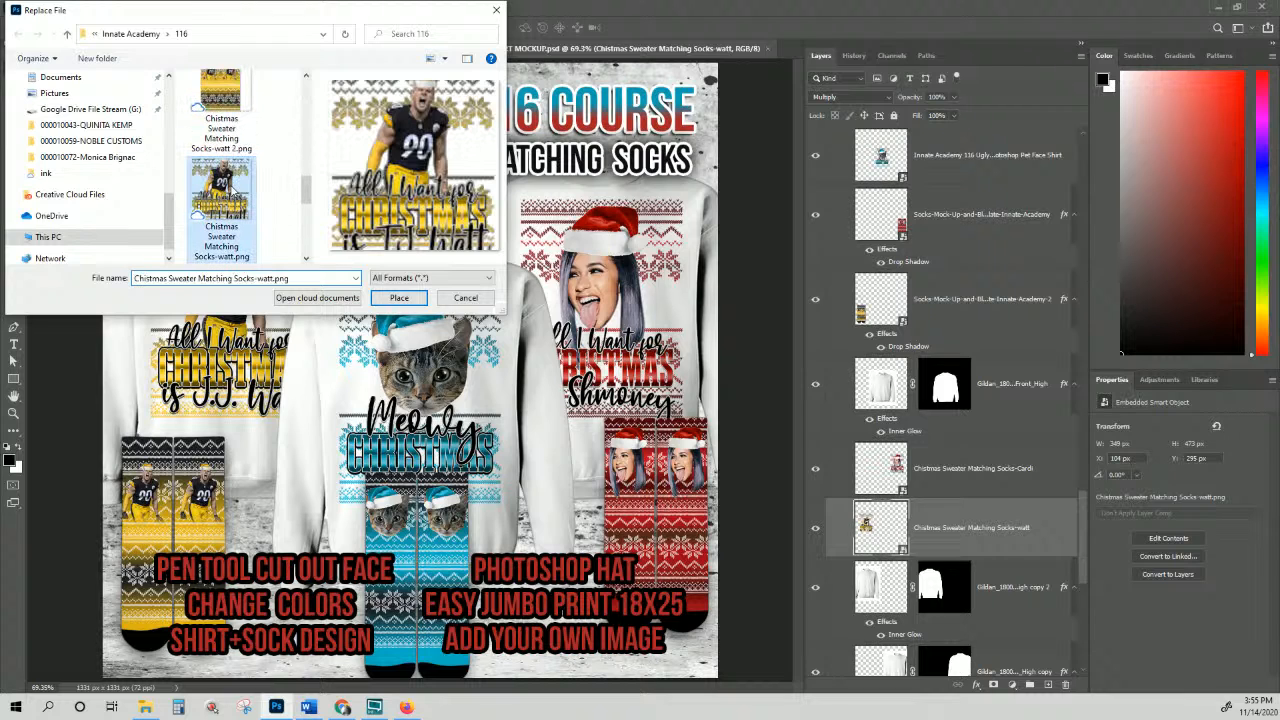
pyautogui.click(395, 298)
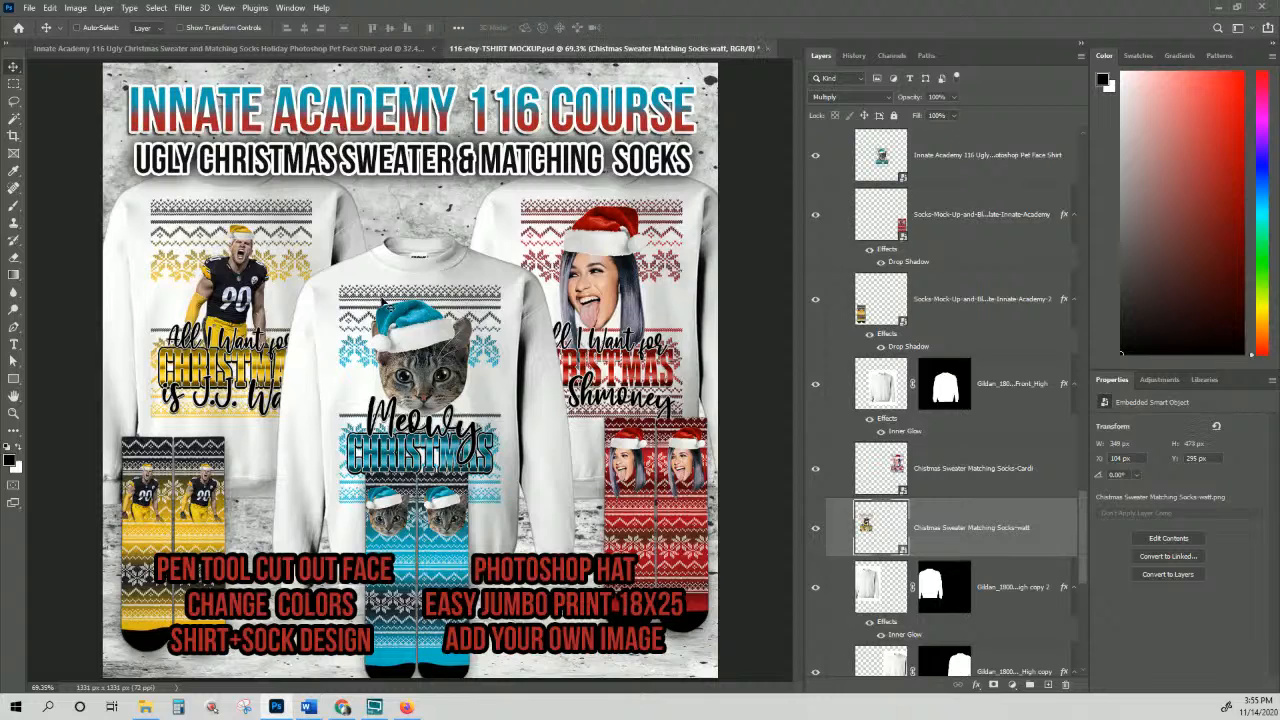
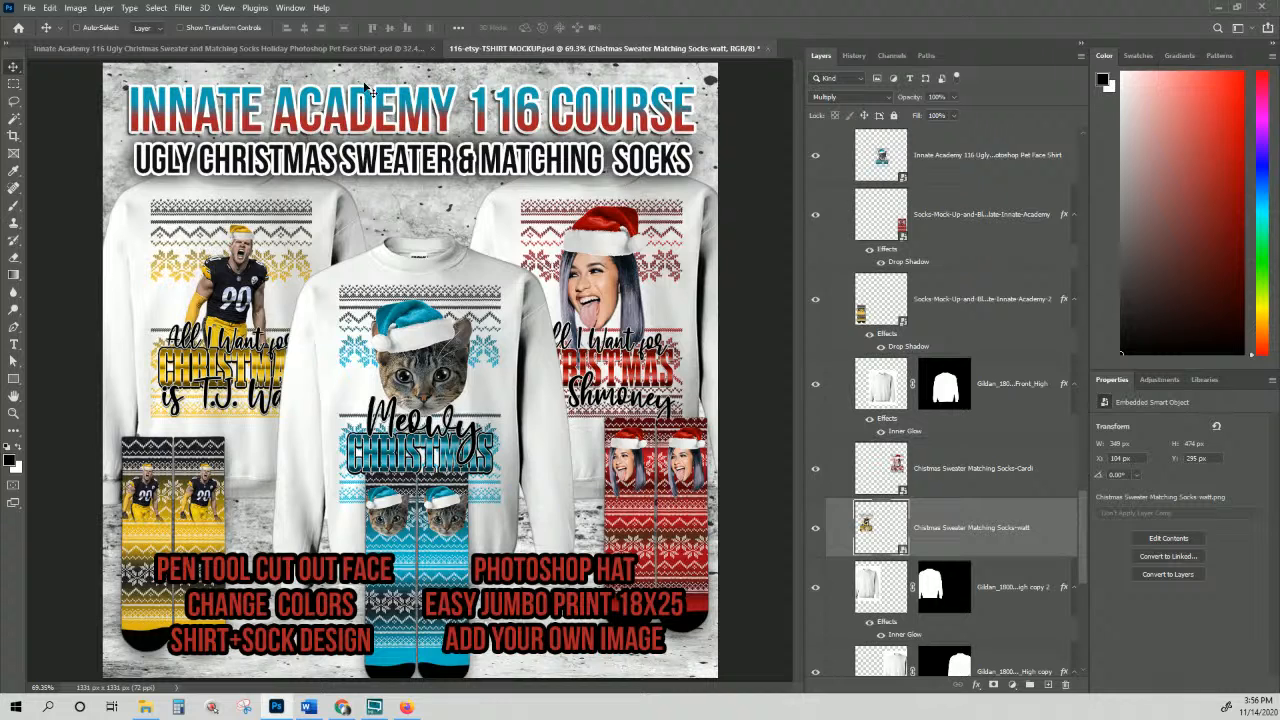
# Step: Export the mockup via Save for Web as JPEG High, saved as 116-etsy-TSHIRT-MOCKUP.jpg in the 116 folder
pyautogui.click(30, 8)
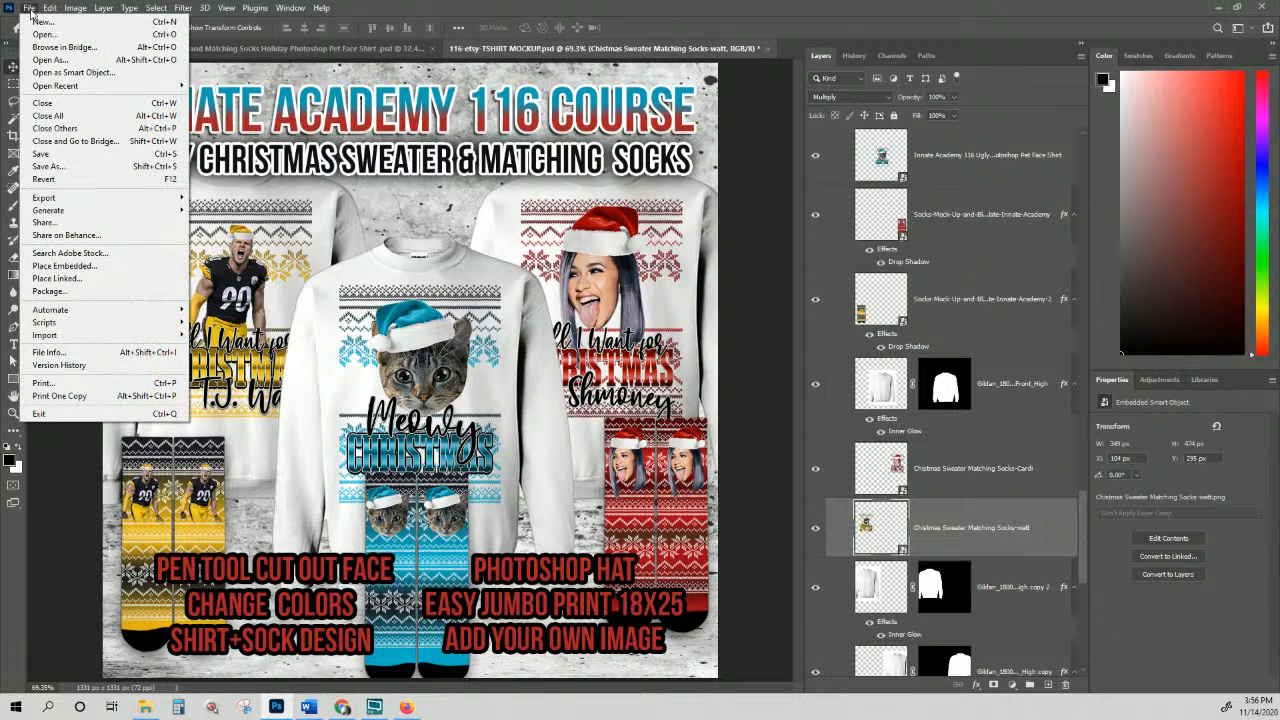
pyautogui.moveTo(63, 204)
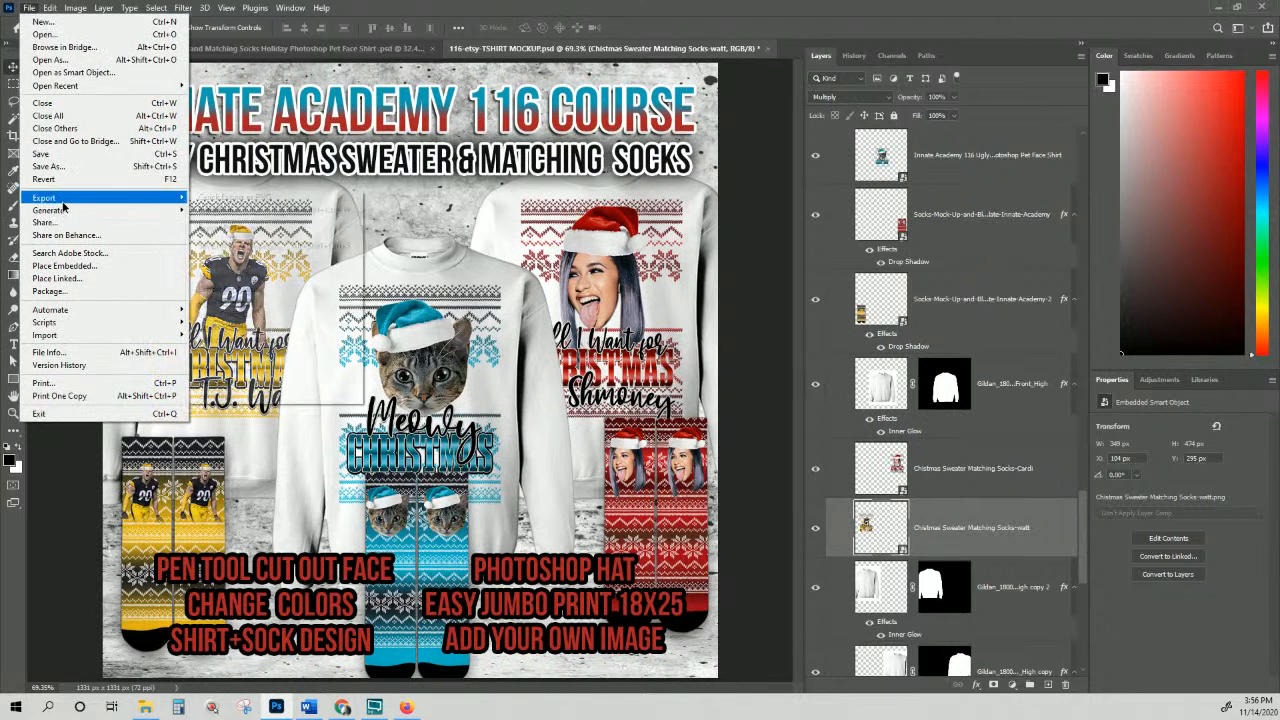
pyautogui.click(230, 245)
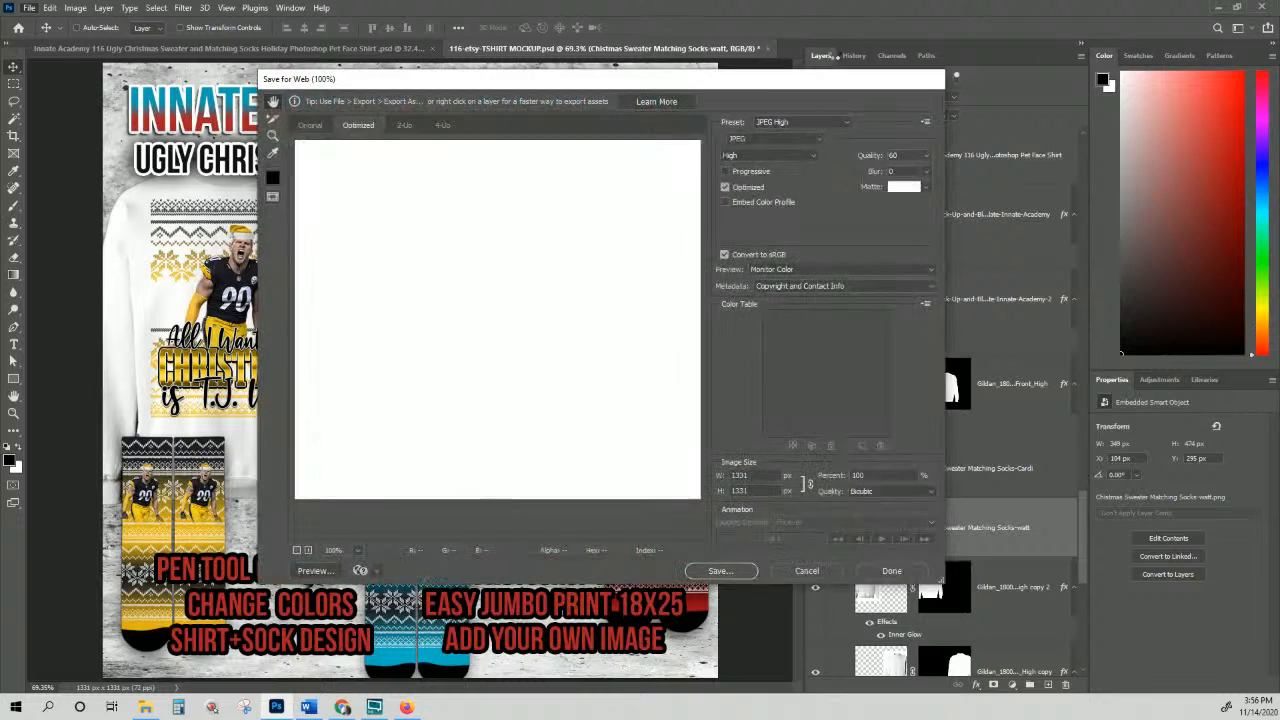
pyautogui.click(722, 571)
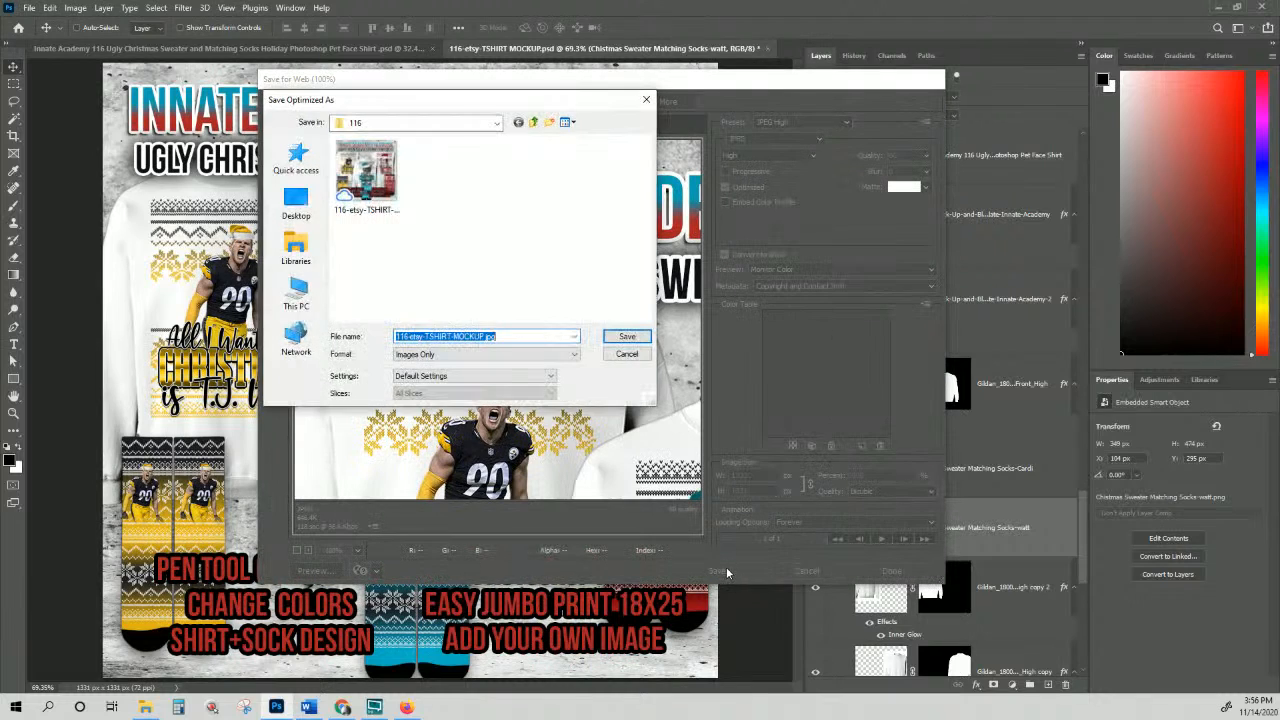
pyautogui.click(627, 336)
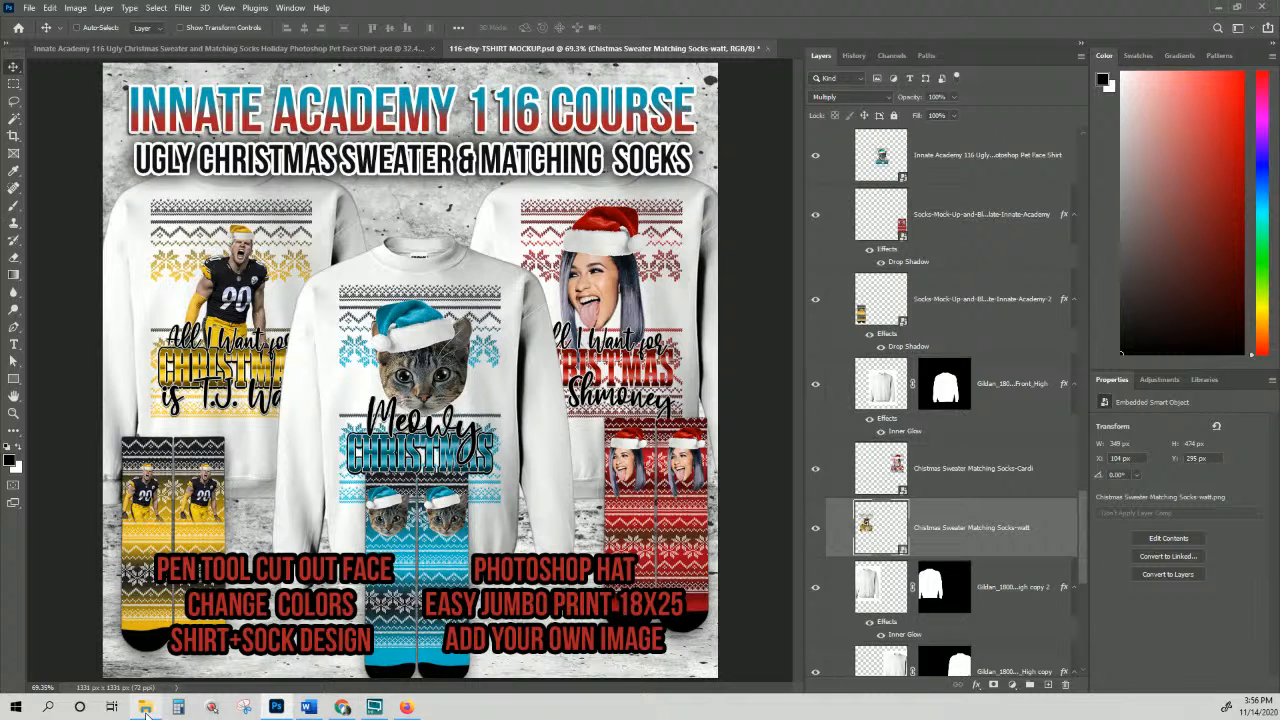
# Step: Switch to Firefox and highlight the $30/month plan text through '($200 value)'
pyautogui.moveTo(282, 710)
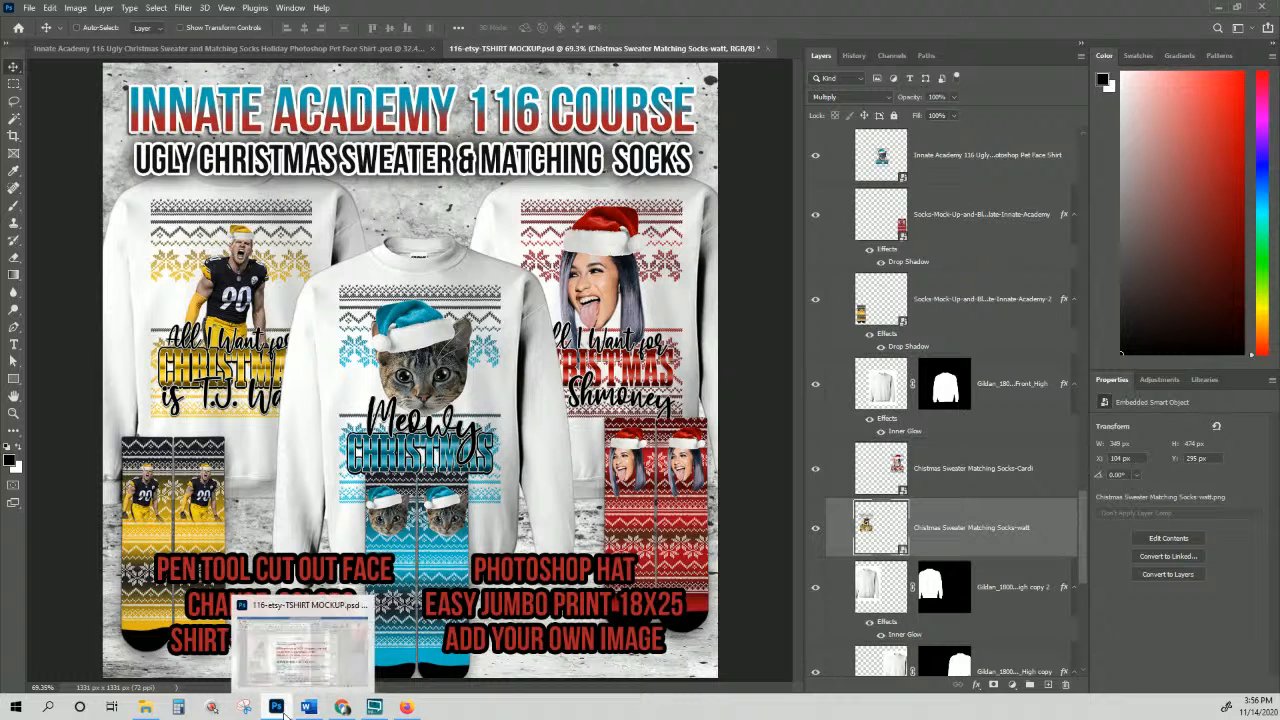
pyautogui.click(418, 708)
pyautogui.click(880, 397)
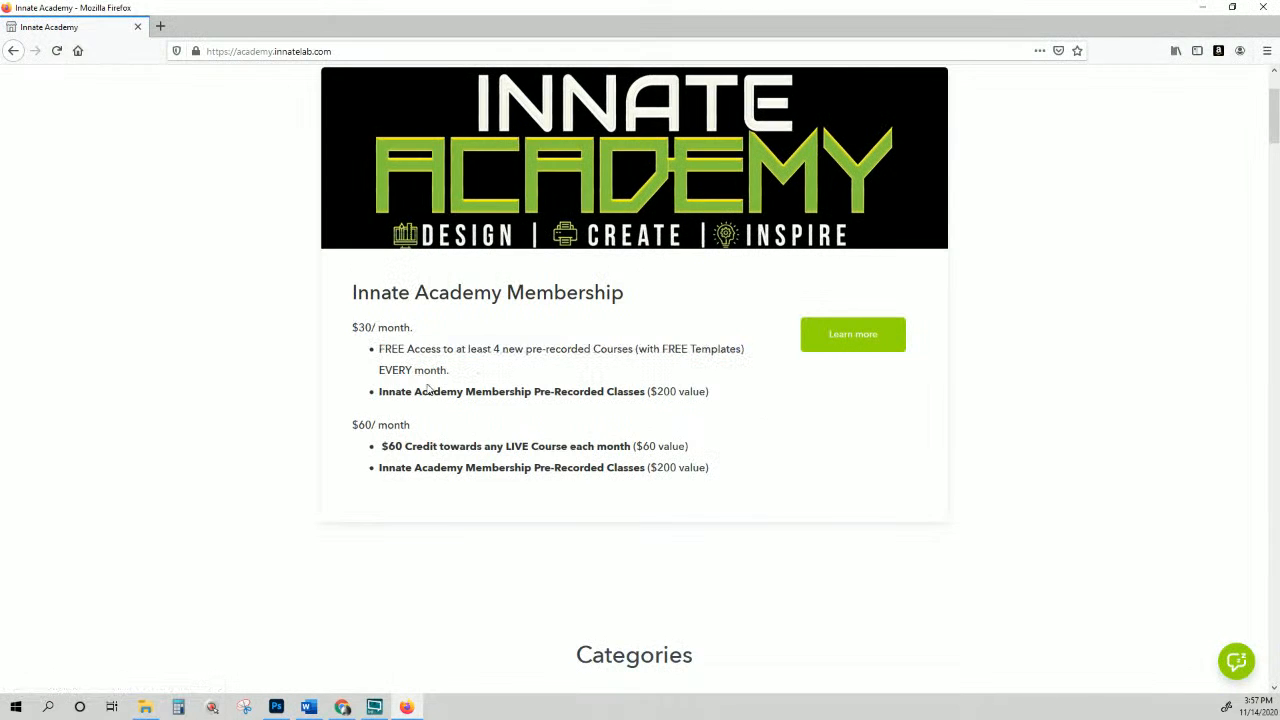
pyautogui.moveTo(352, 325); pyautogui.dragTo(718, 398)
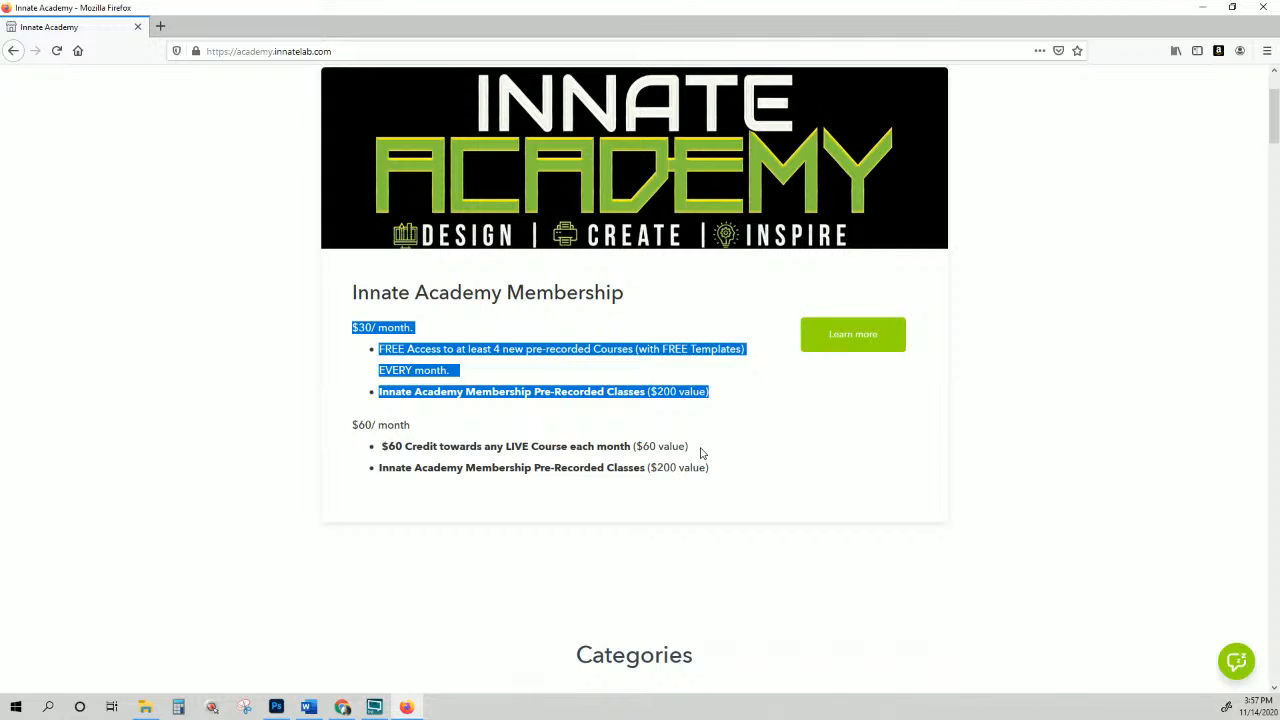
# Step: Move the highlight from the $30 plan to the $60/month plan and its benefits
pyautogui.click(681, 344)
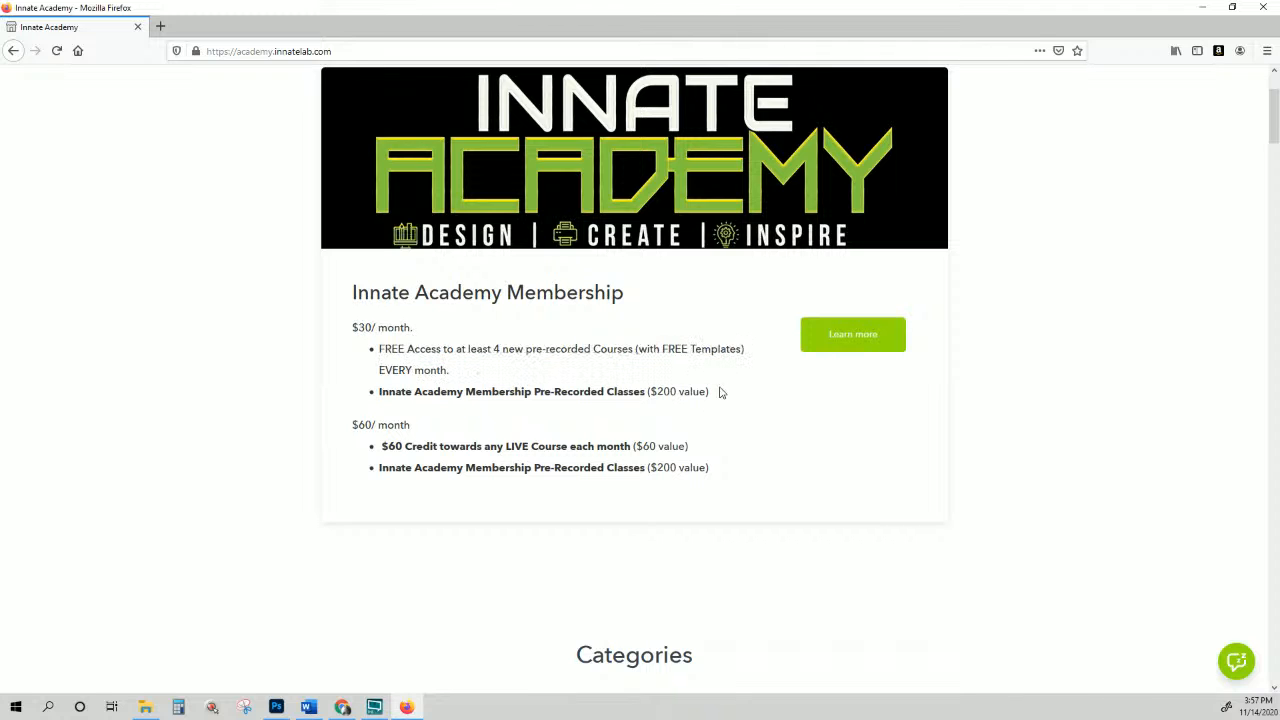
pyautogui.moveTo(719, 392); pyautogui.dragTo(352, 338)
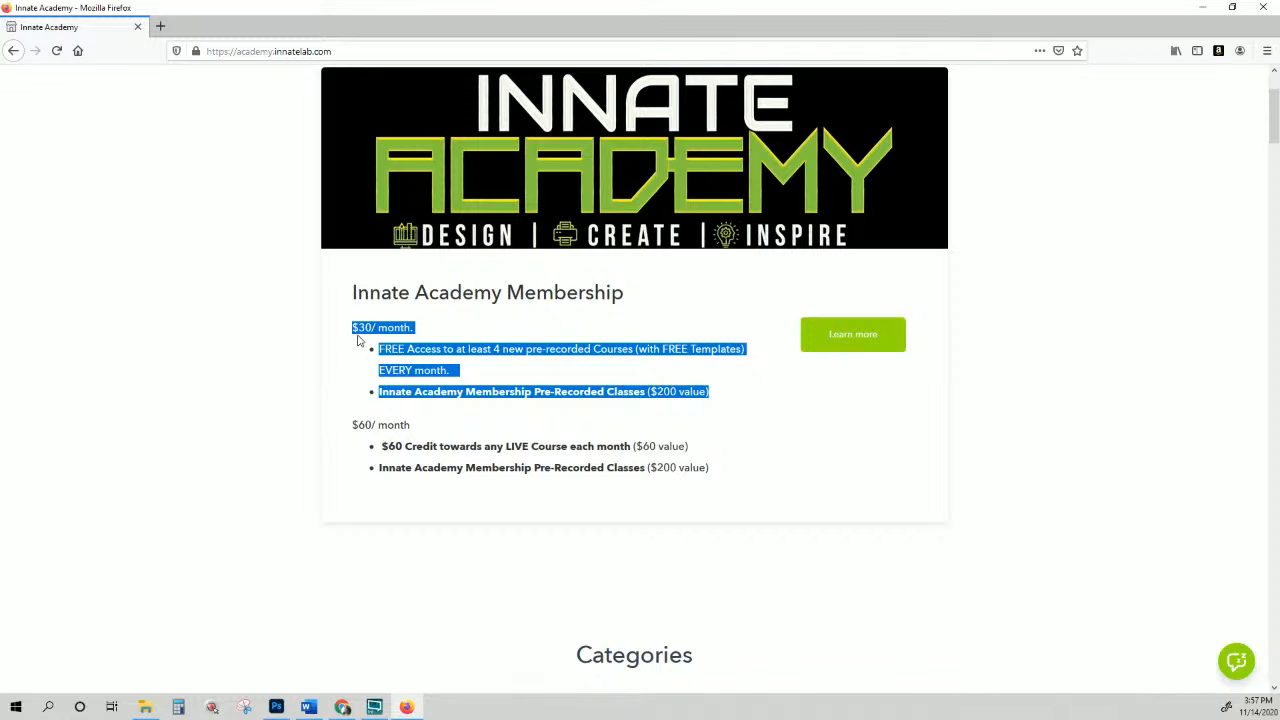
pyautogui.moveTo(352, 327); pyautogui.dragTo(718, 398)
pyautogui.click(690, 428)
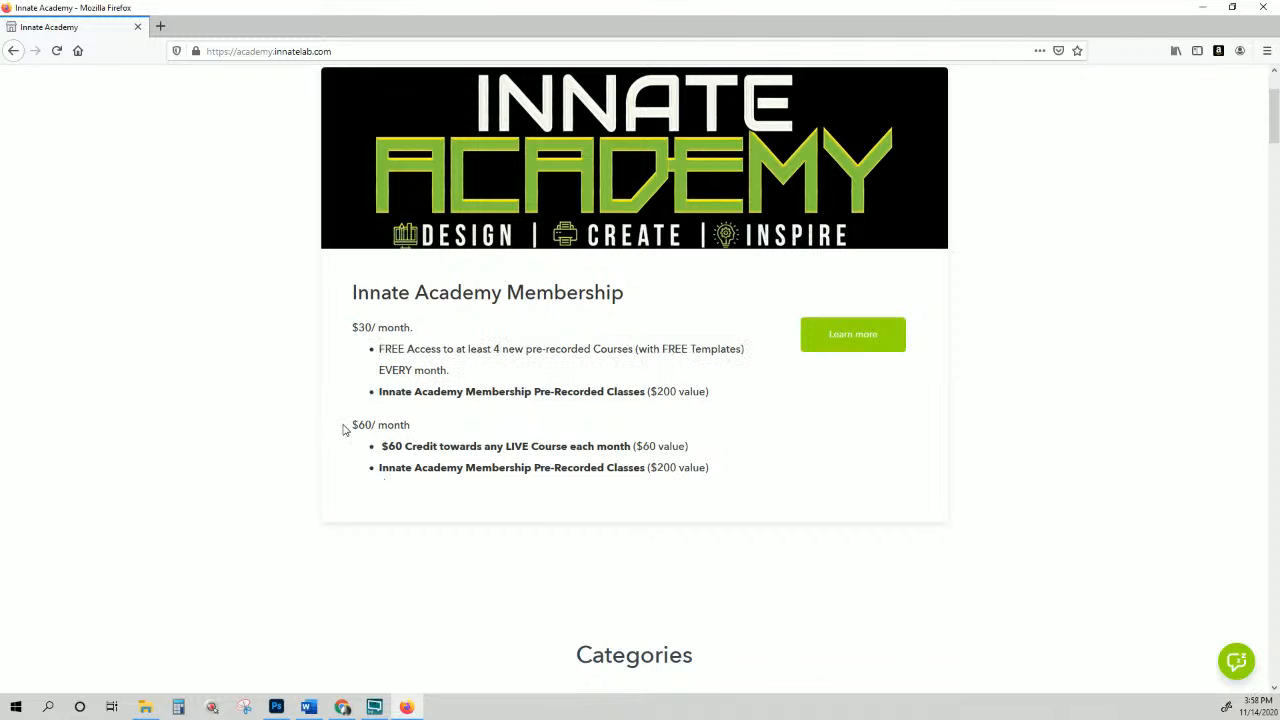
pyautogui.moveTo(343, 429); pyautogui.dragTo(720, 474)
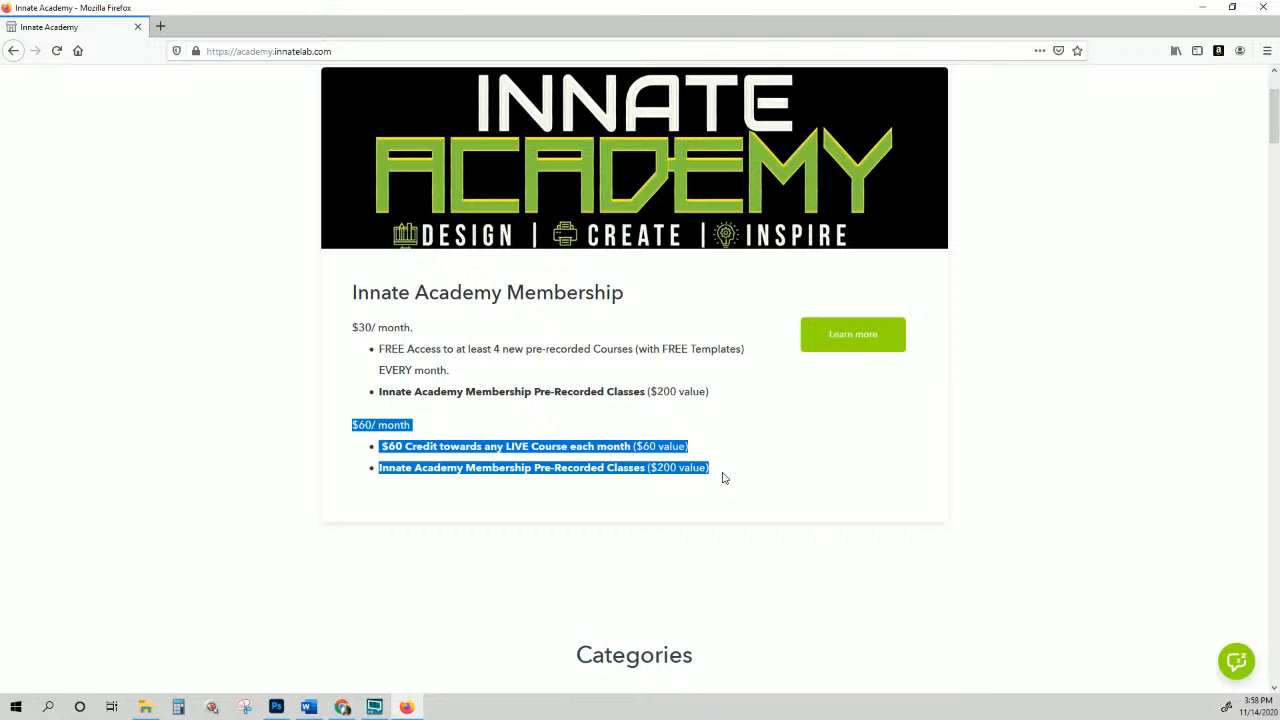
pyautogui.scroll(-2, 723, 470)
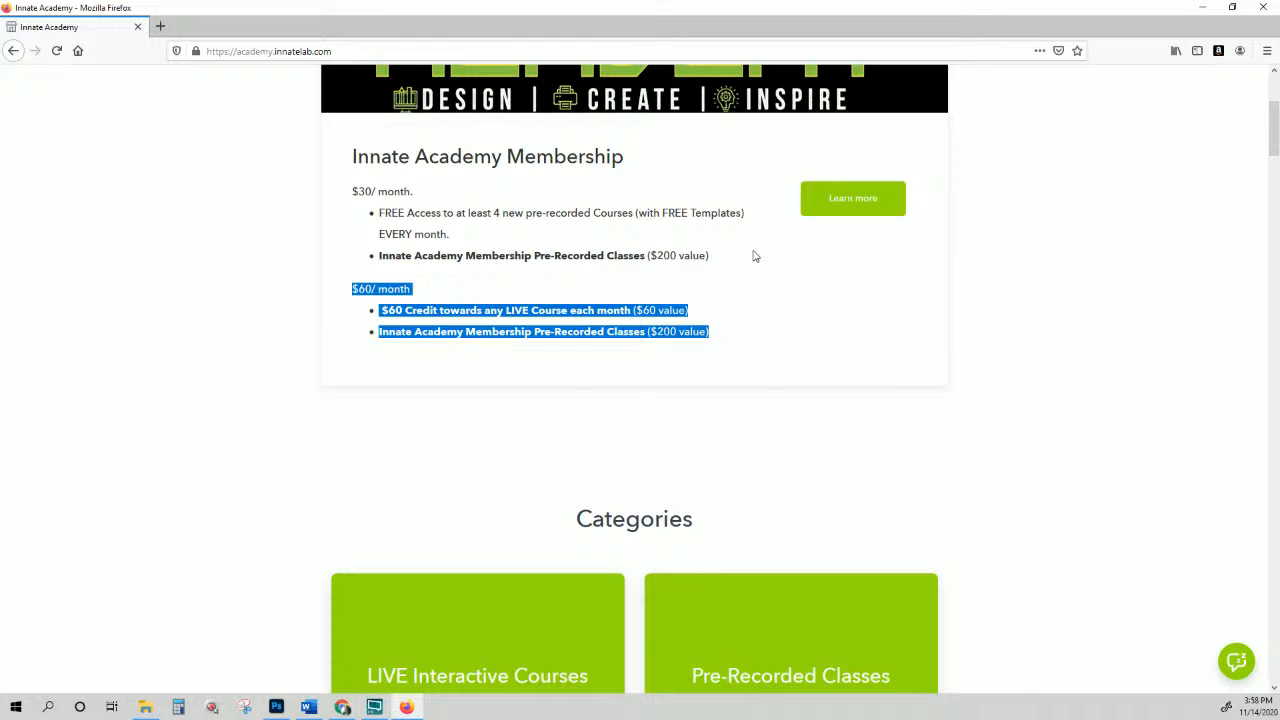
# Step: Open the membership's Learn more page and scroll through its details
pyautogui.scroll(2, 787, 254)
pyautogui.click(879, 338)
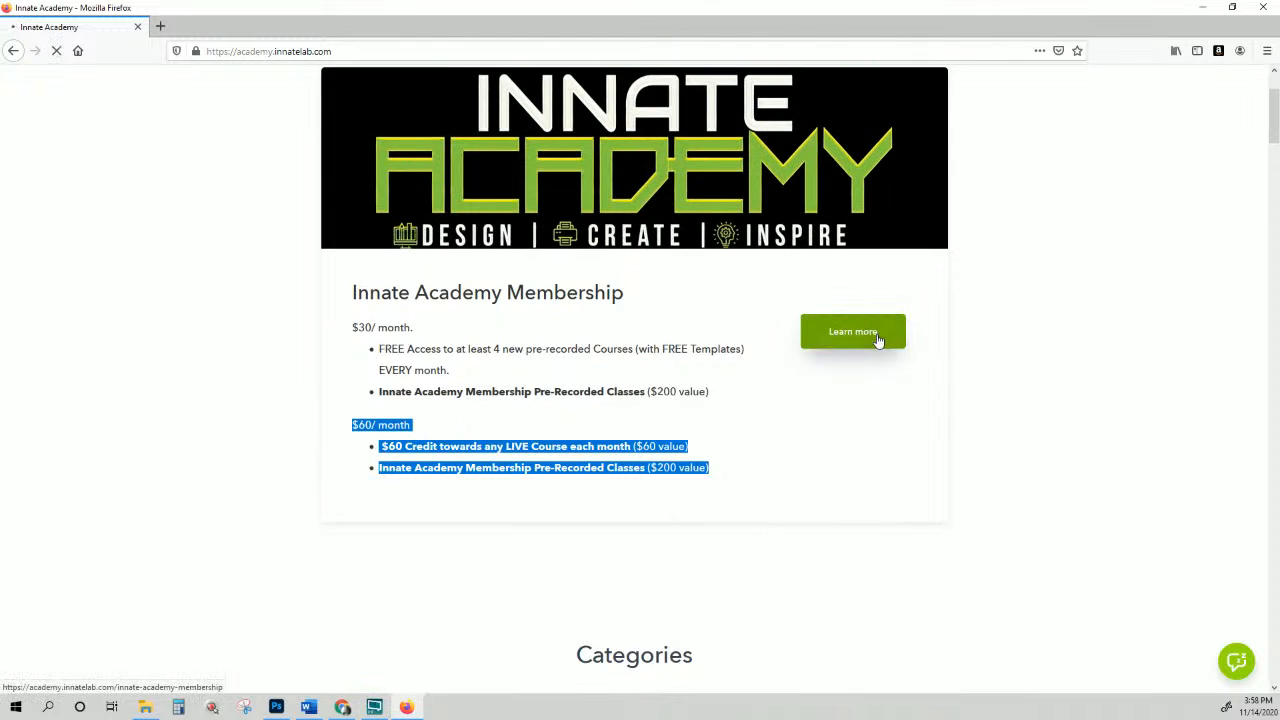
pyautogui.scroll(-5, 879, 340)
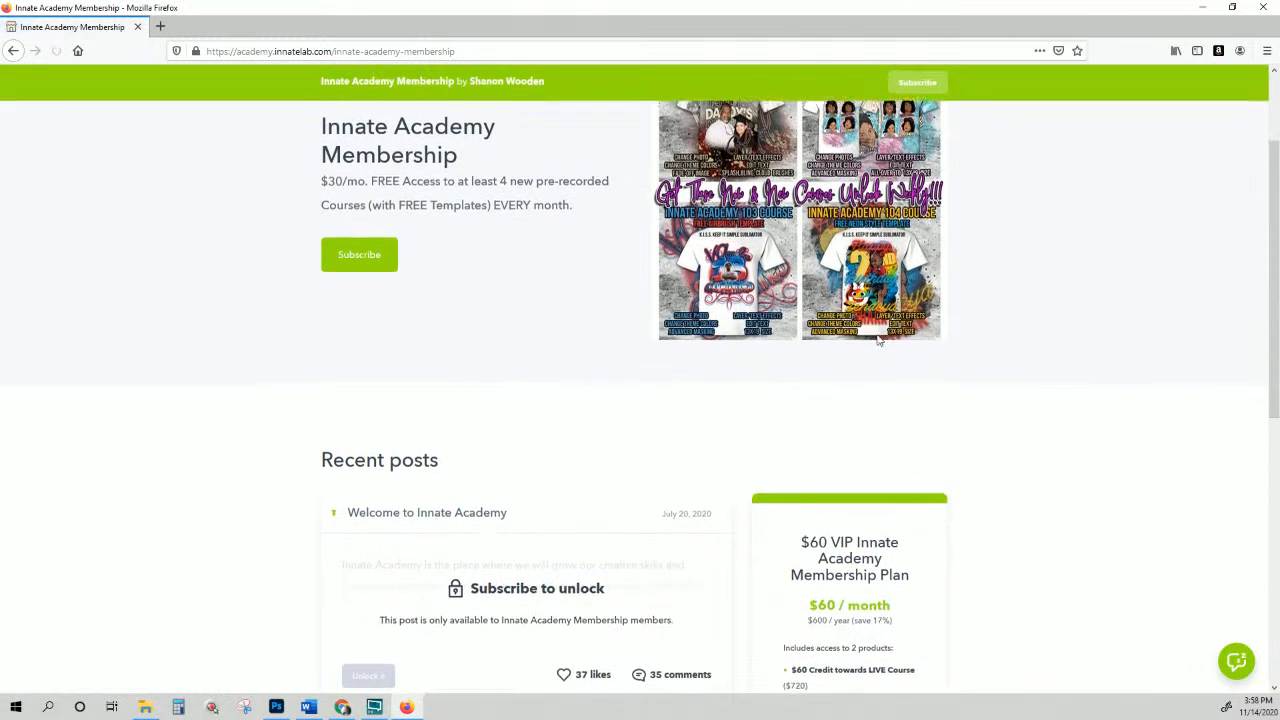
pyautogui.scroll(-3, 879, 340)
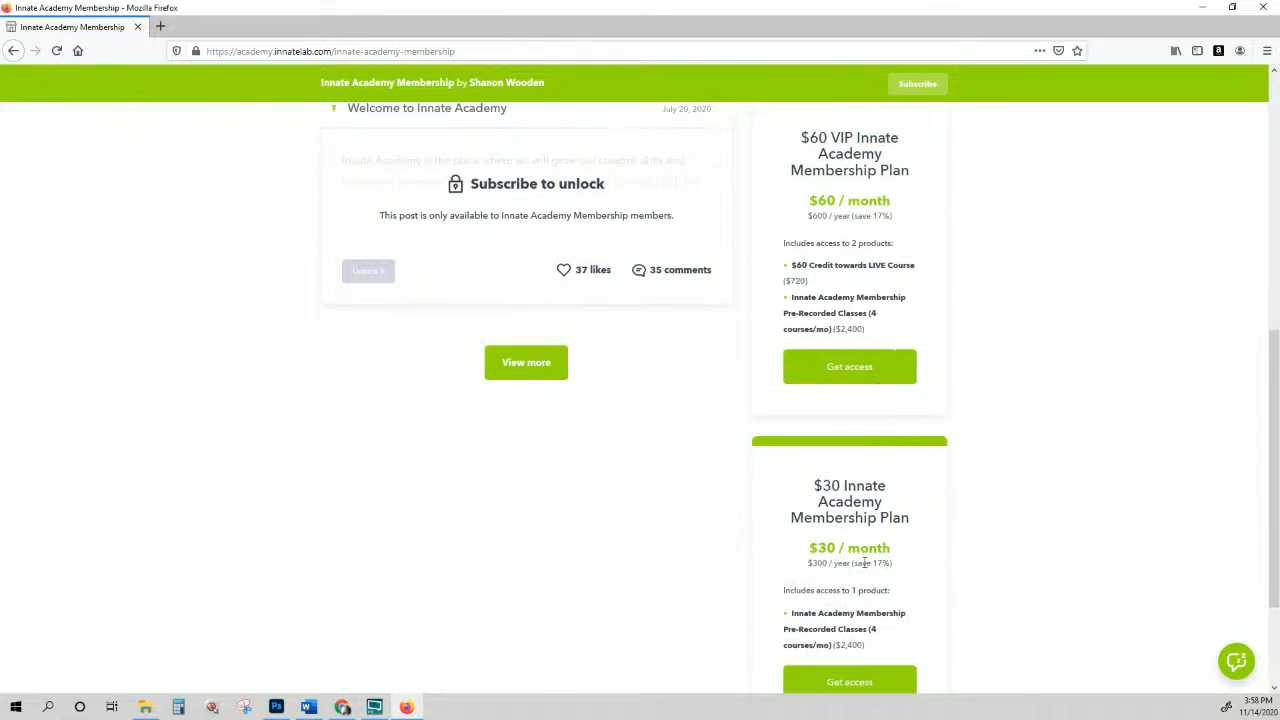
pyautogui.scroll(3, 864, 562)
pyautogui.scroll(4, 866, 569)
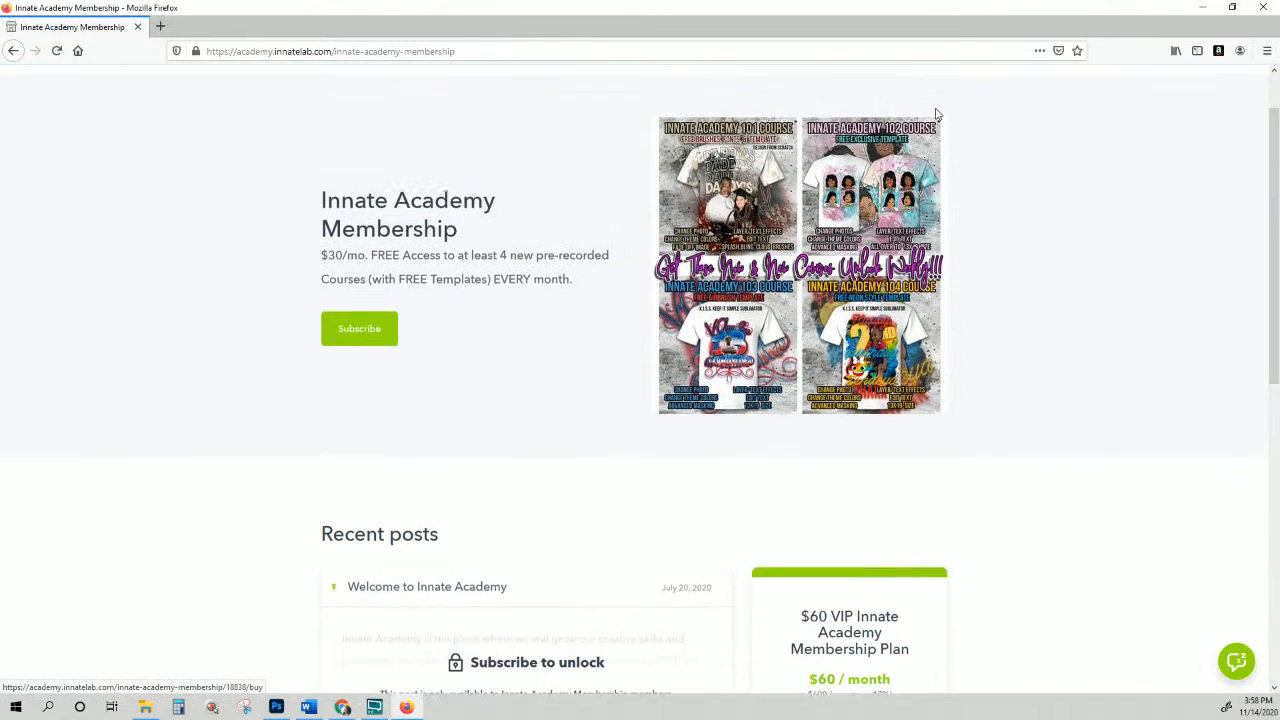
pyautogui.scroll(1, 937, 113)
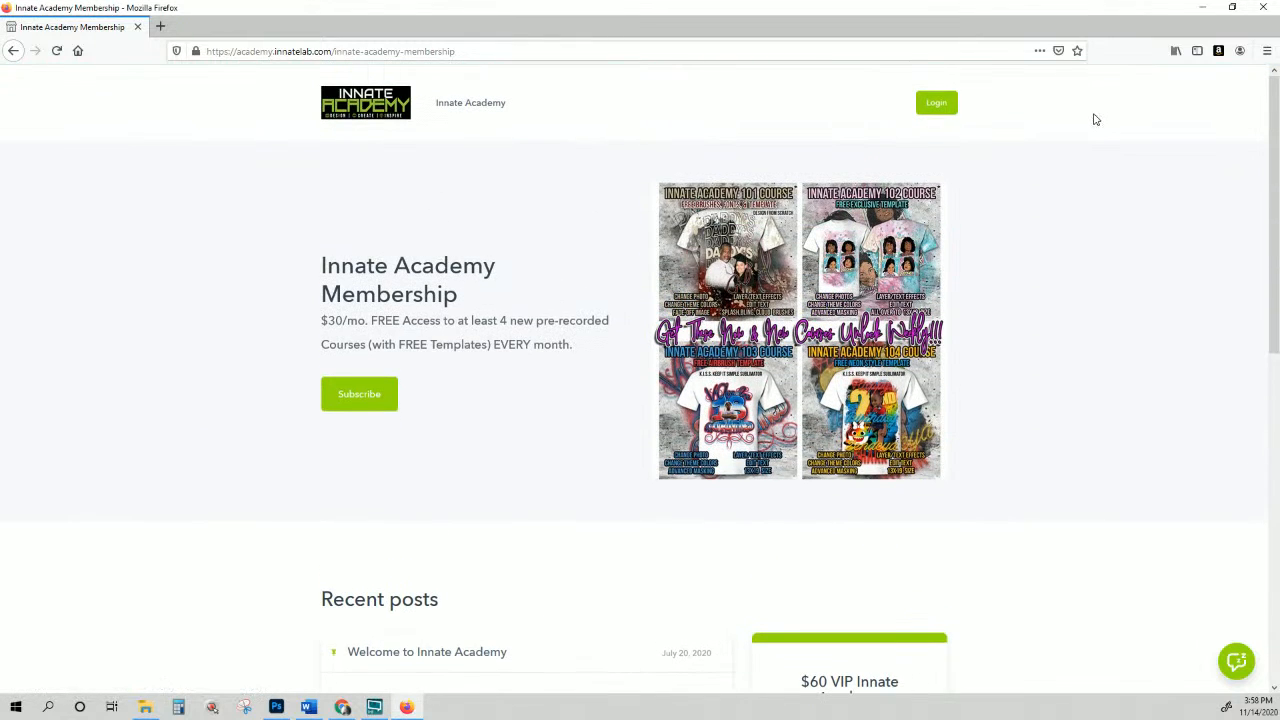
# Step: Log in with the saved credentials and list the member's Products courses
pyautogui.click(940, 105)
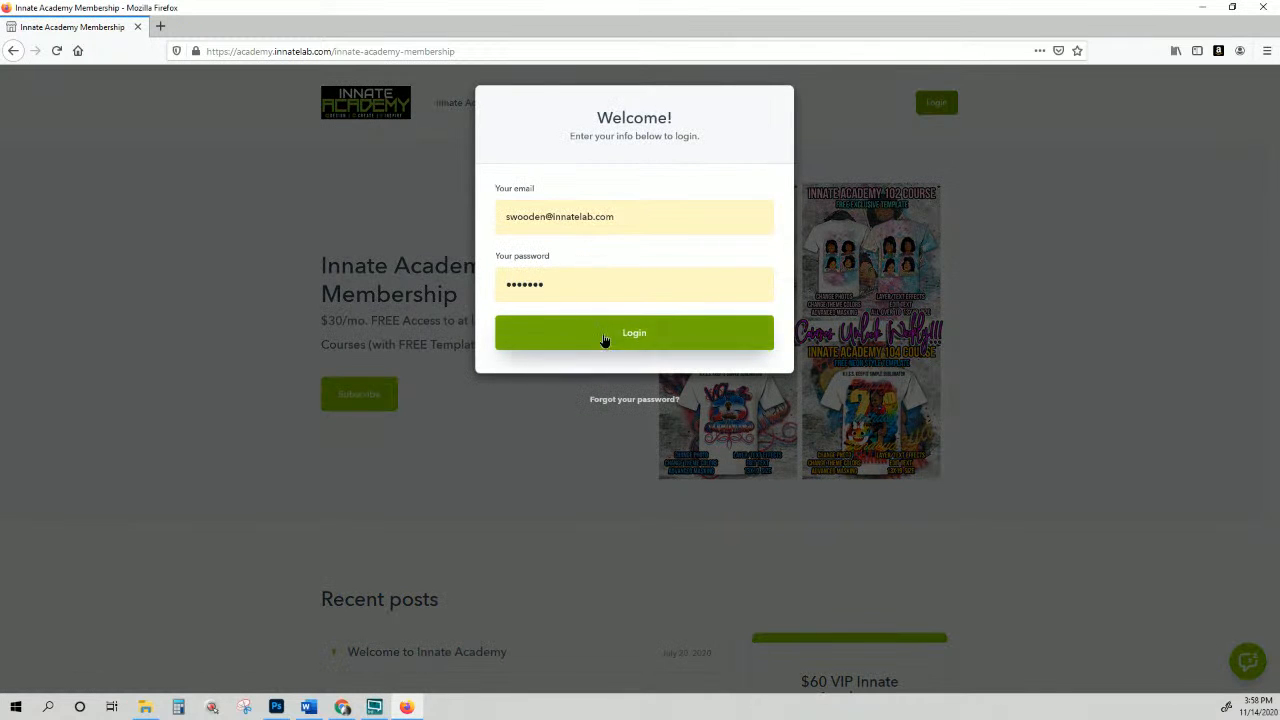
pyautogui.click(603, 336)
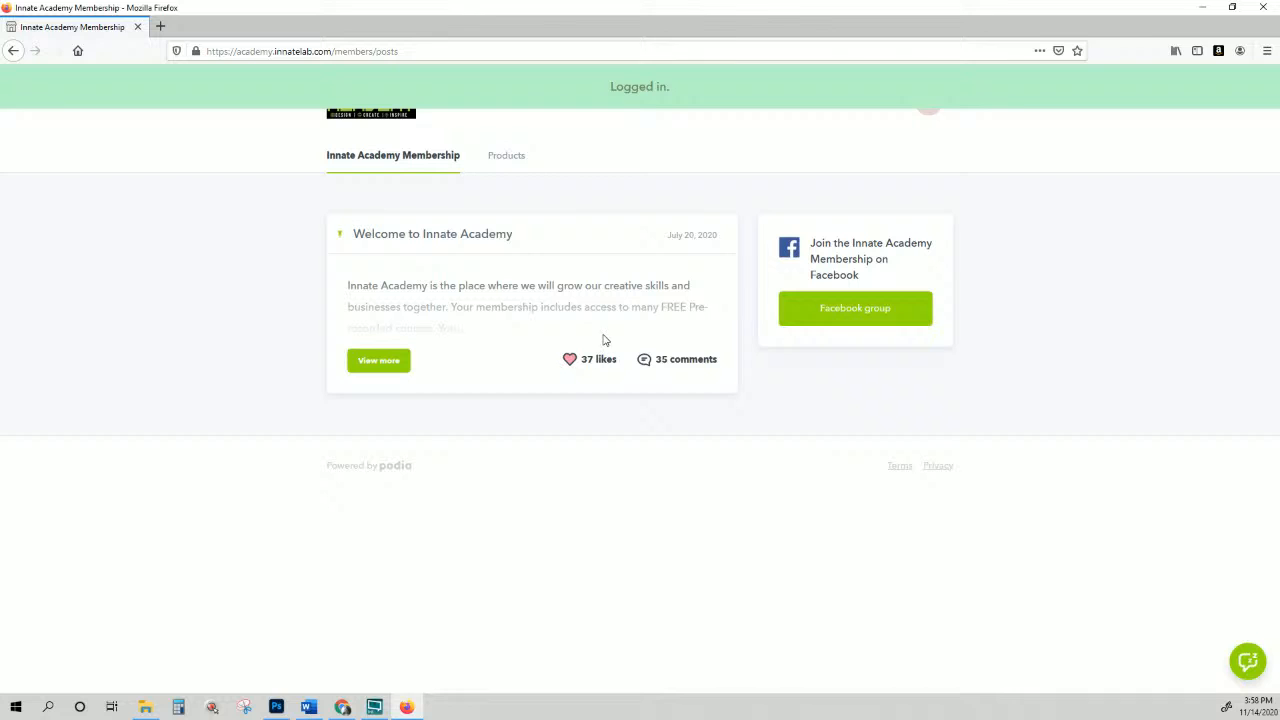
pyautogui.click(520, 158)
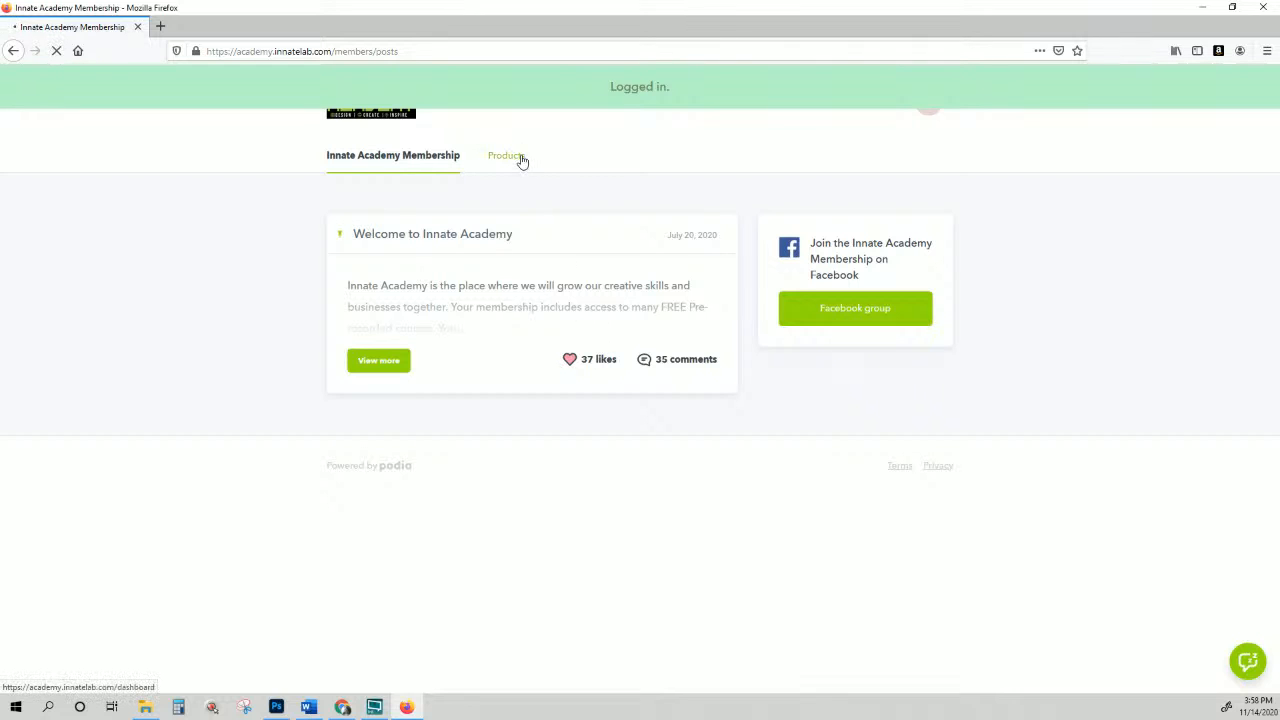
pyautogui.scroll(-3, 528, 260)
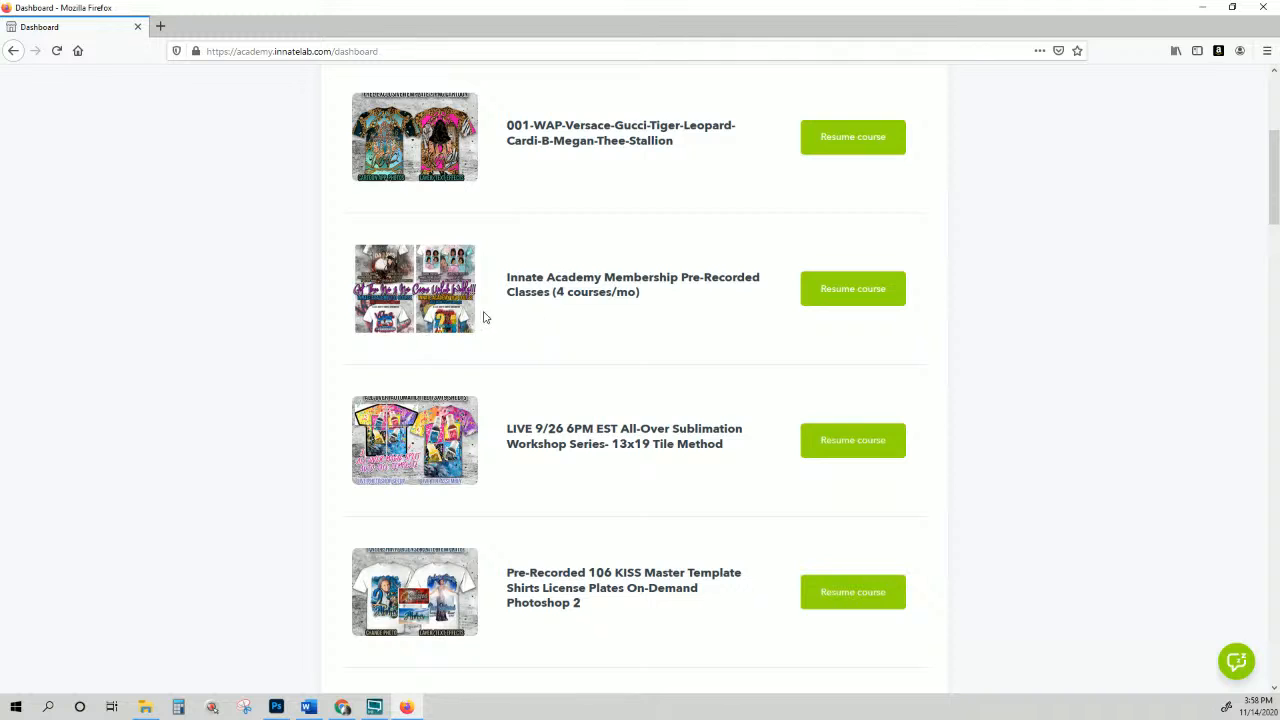
pyautogui.click(415, 305)
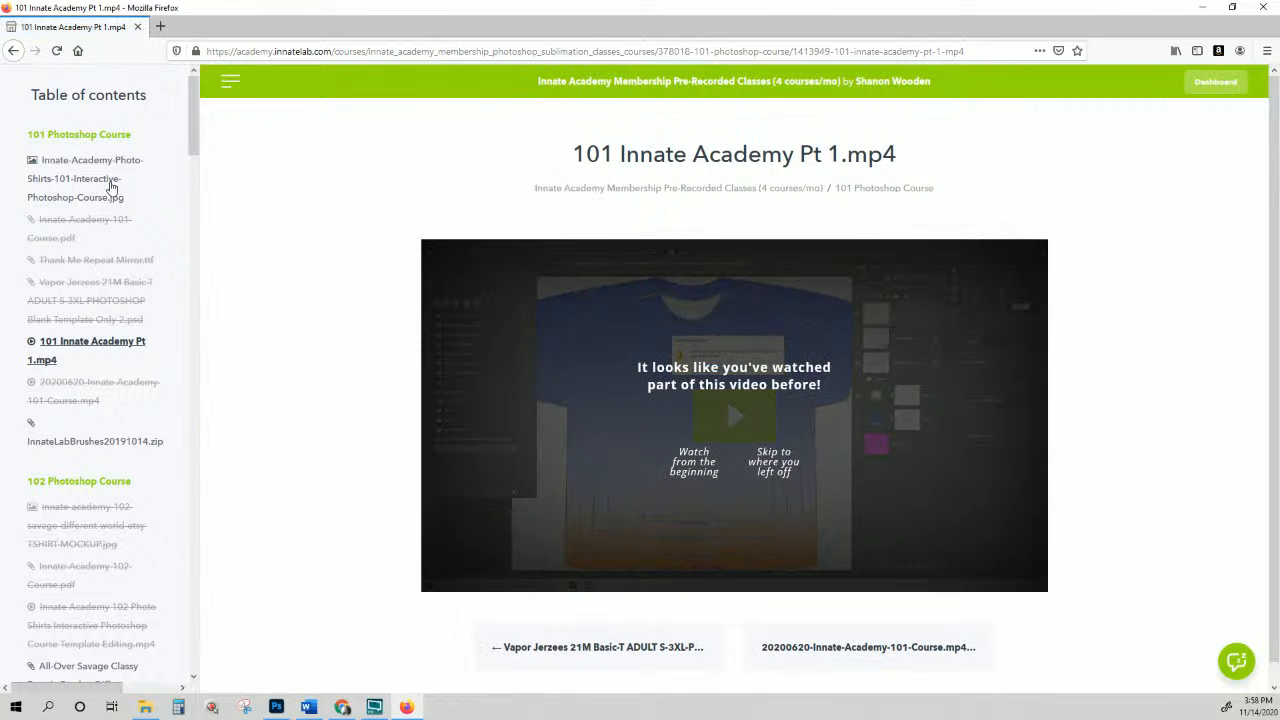
pyautogui.scroll(-12, 110, 200)
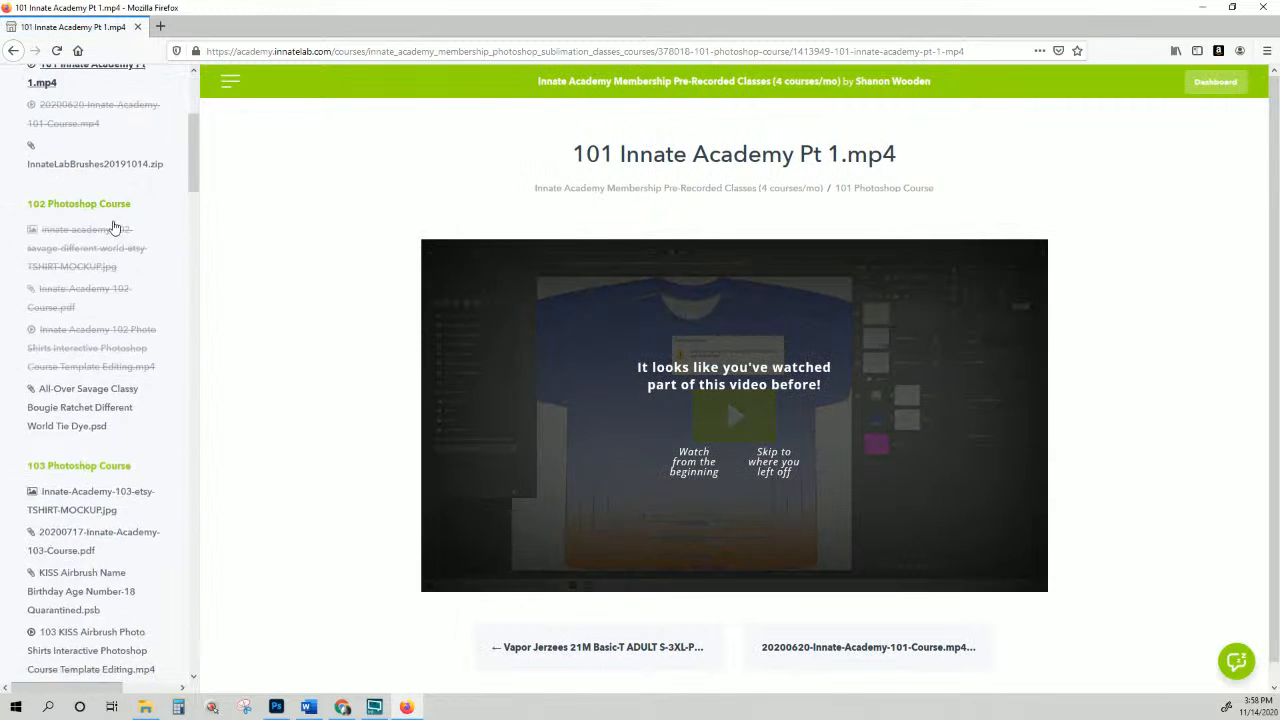
pyautogui.scroll(-20, 113, 236)
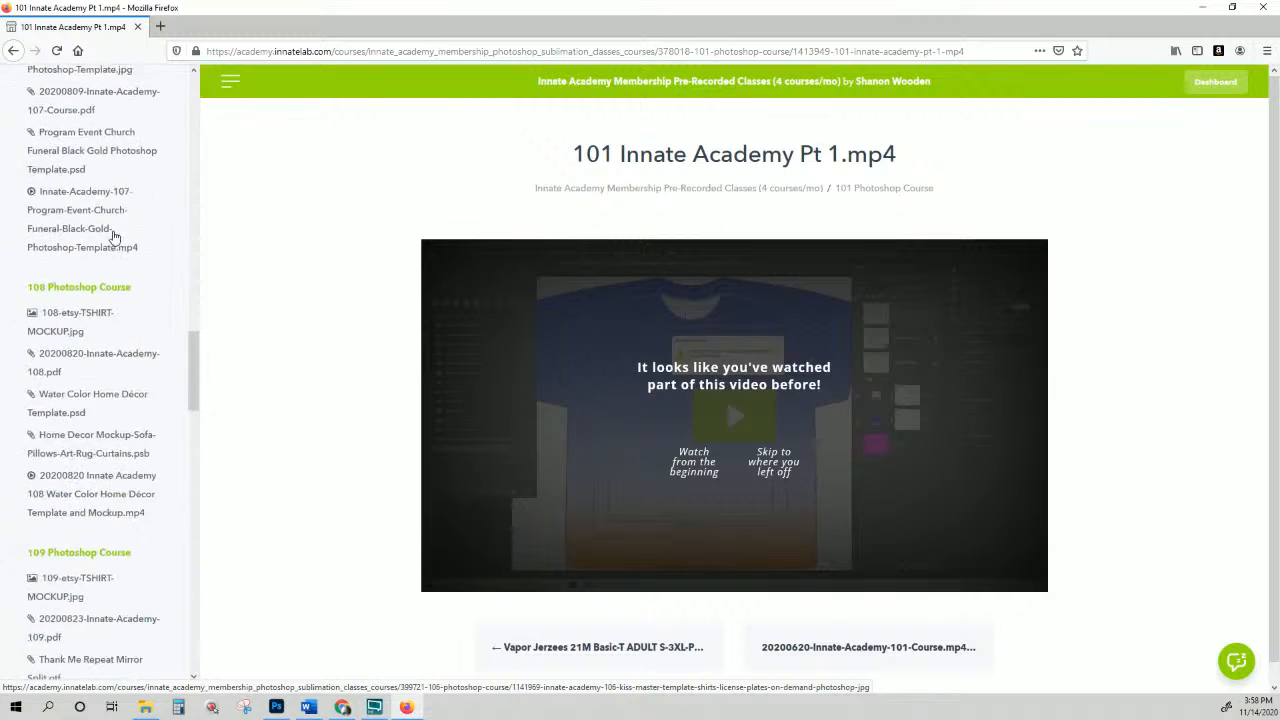
pyautogui.scroll(-20, 113, 236)
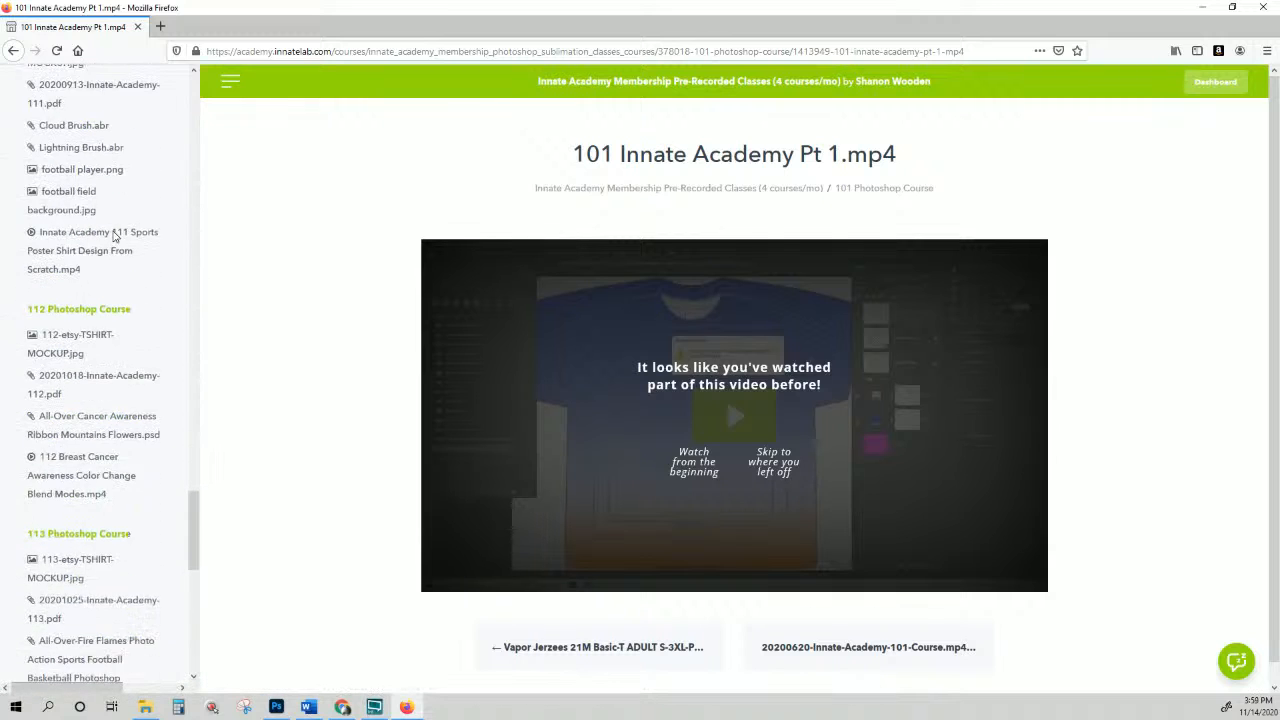
pyautogui.scroll(-15, 113, 236)
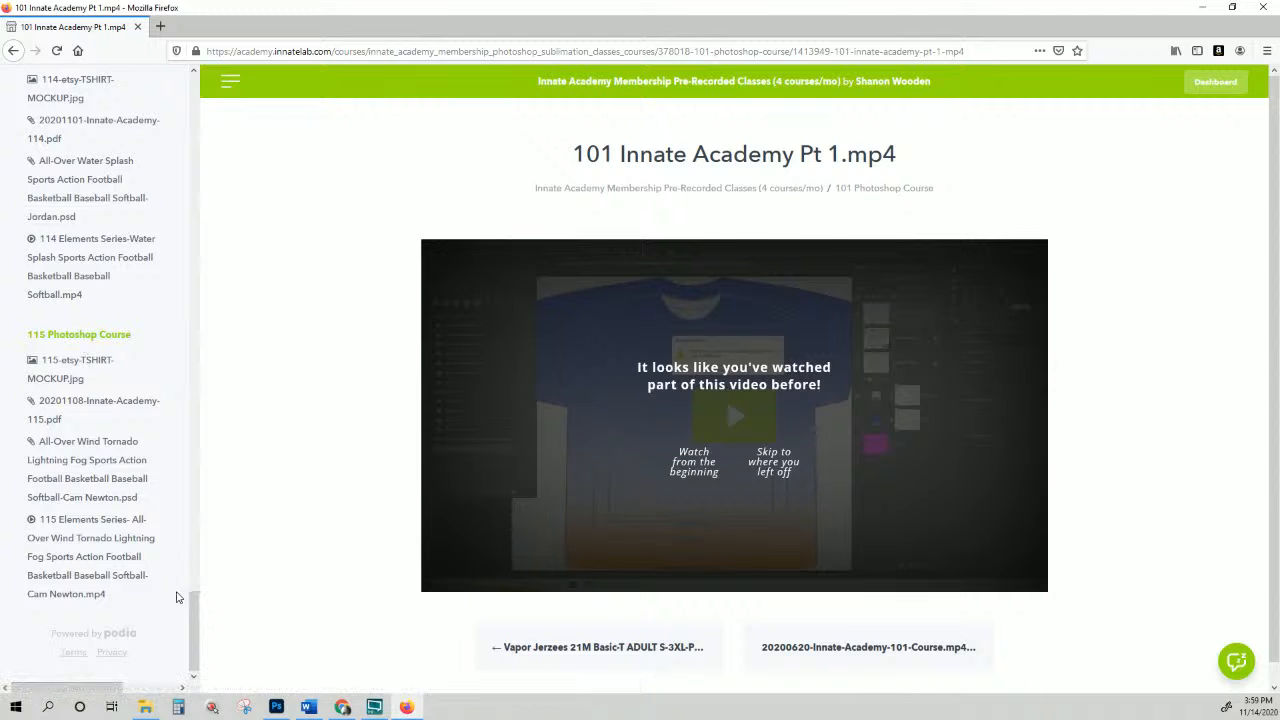
pyautogui.moveTo(196, 625); pyautogui.dragTo(190, 108)
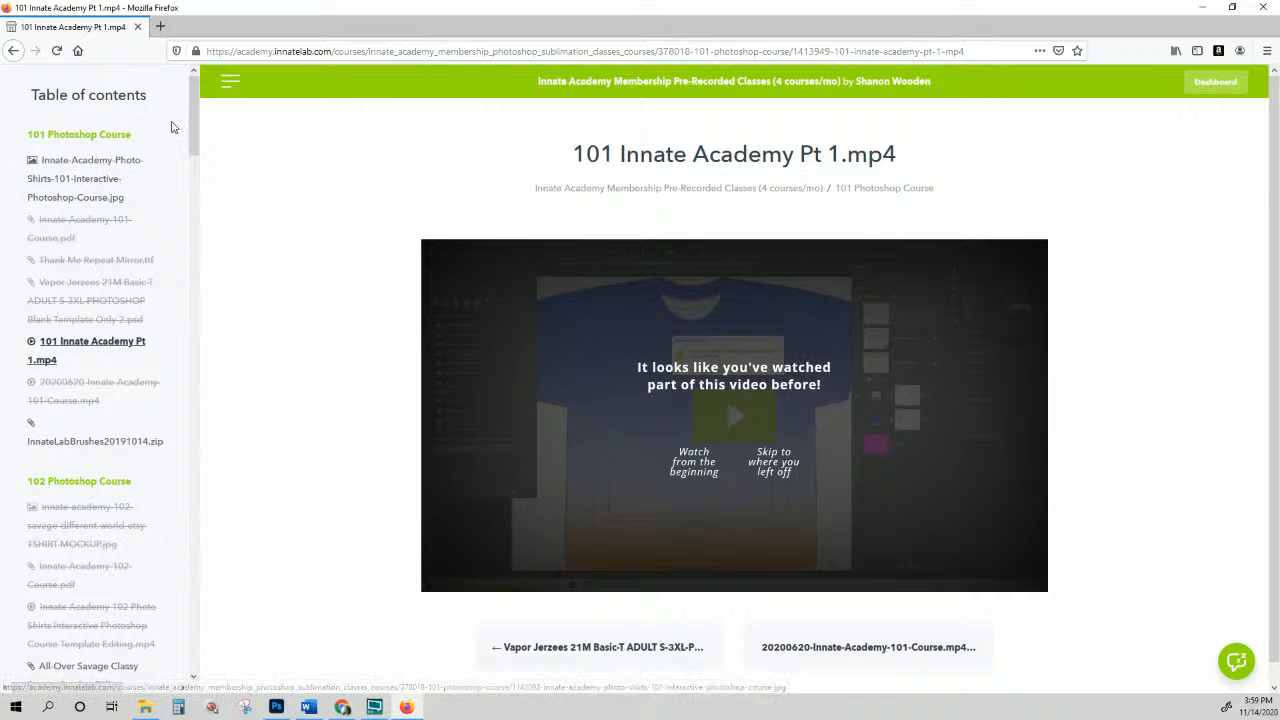
pyautogui.moveTo(193, 133); pyautogui.dragTo(192, 247)
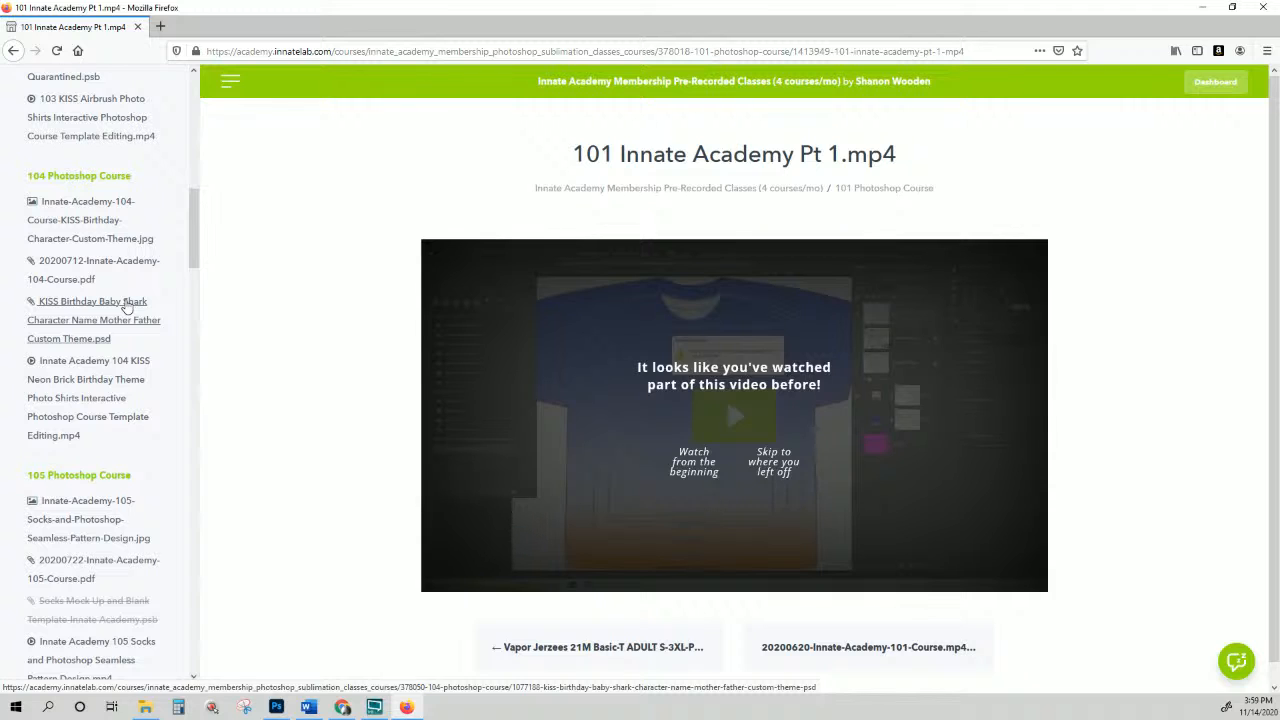
pyautogui.scroll(10, 126, 306)
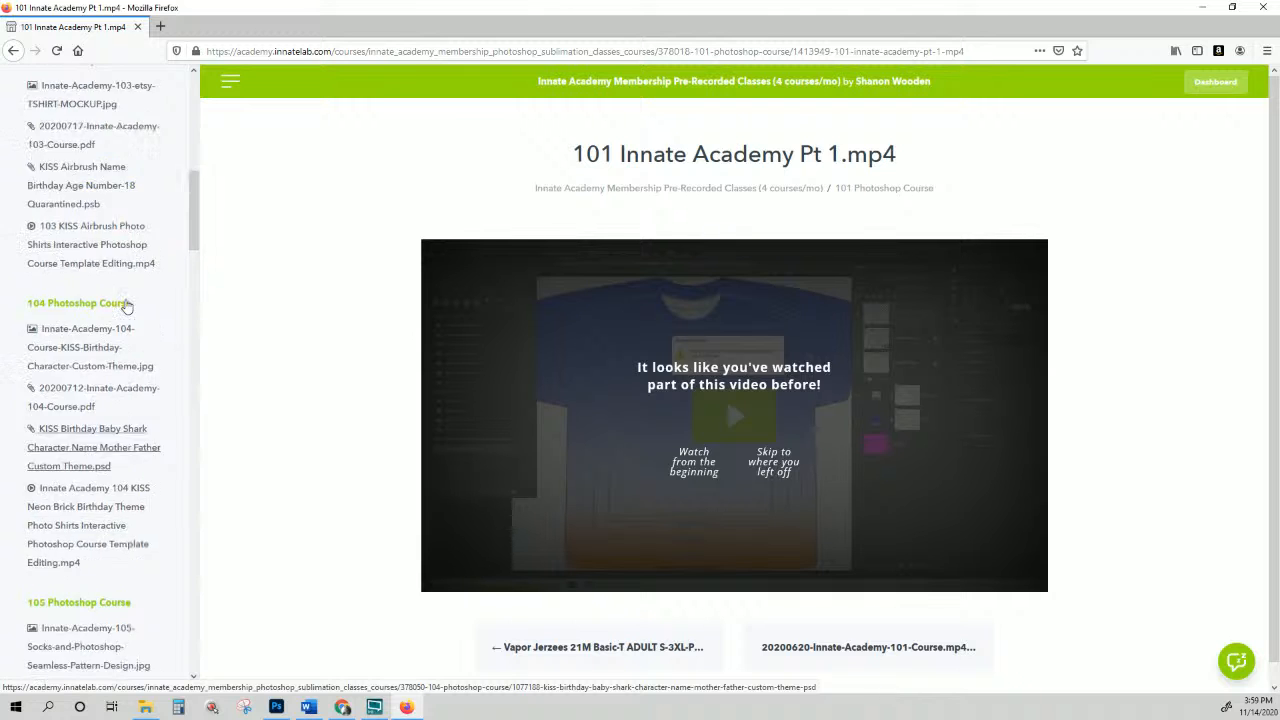
# Step: View the 101 jpg, 102 mockup jpg and 102 mp4 lessons, ending on Innate-Academy-103-etsy-TSHIRT-MOCKUP.jpg
pyautogui.click(80, 179)
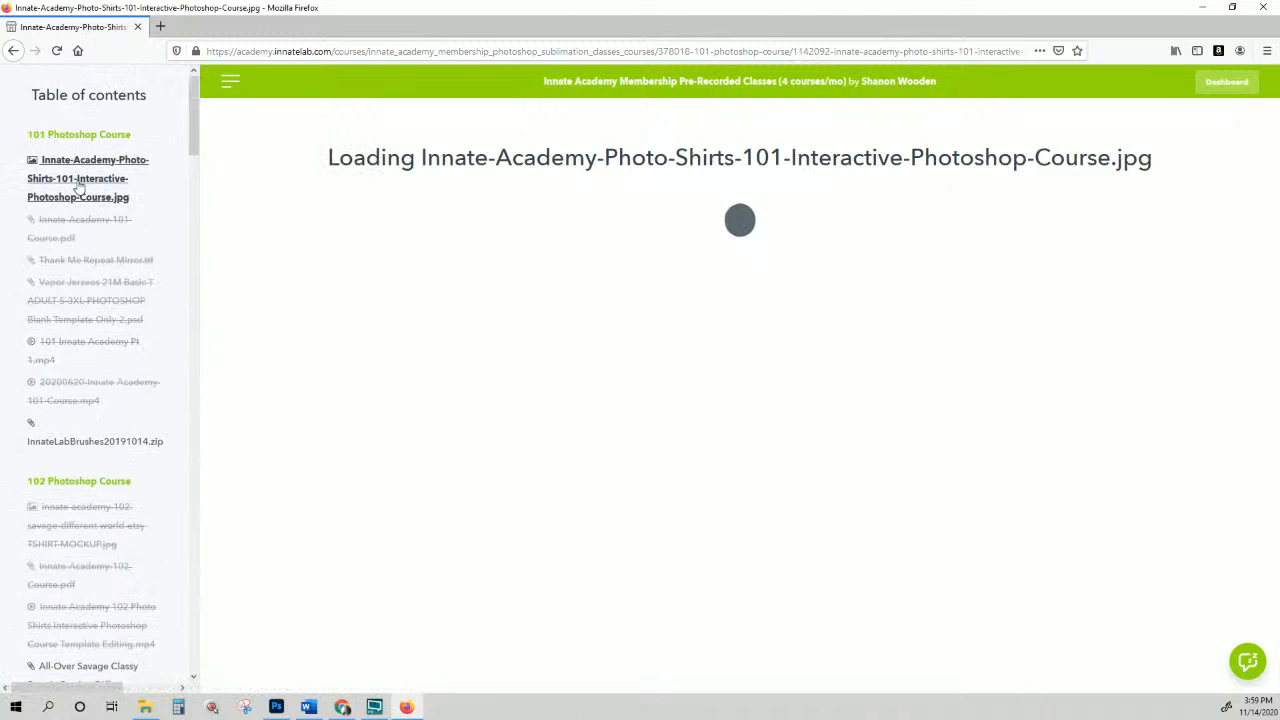
pyautogui.scroll(-1, 779, 364)
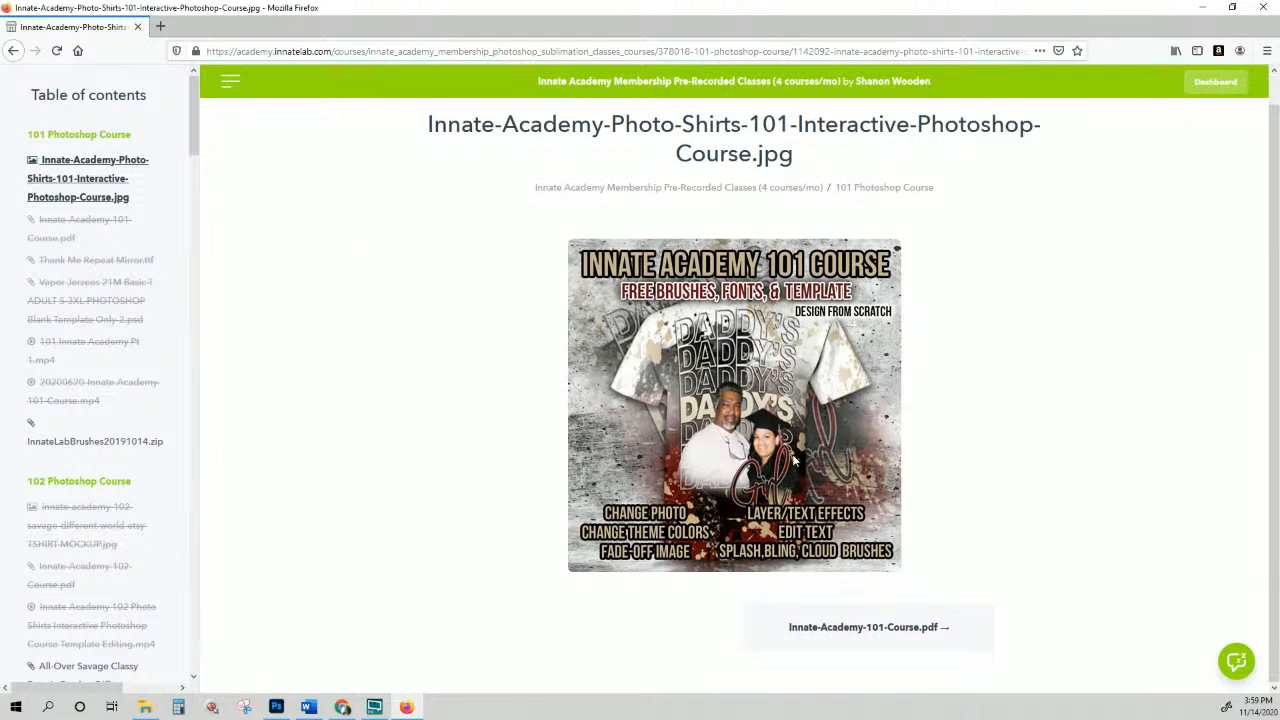
pyautogui.scroll(-3, 75, 424)
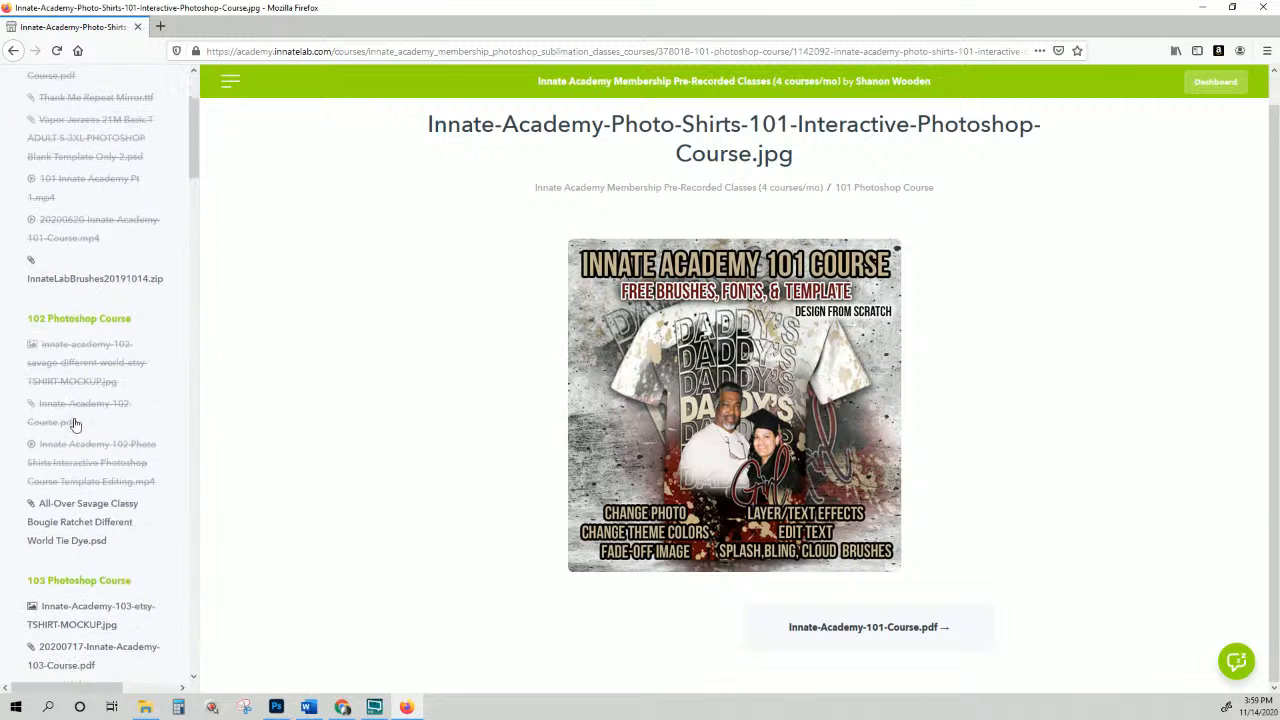
pyautogui.click(86, 337)
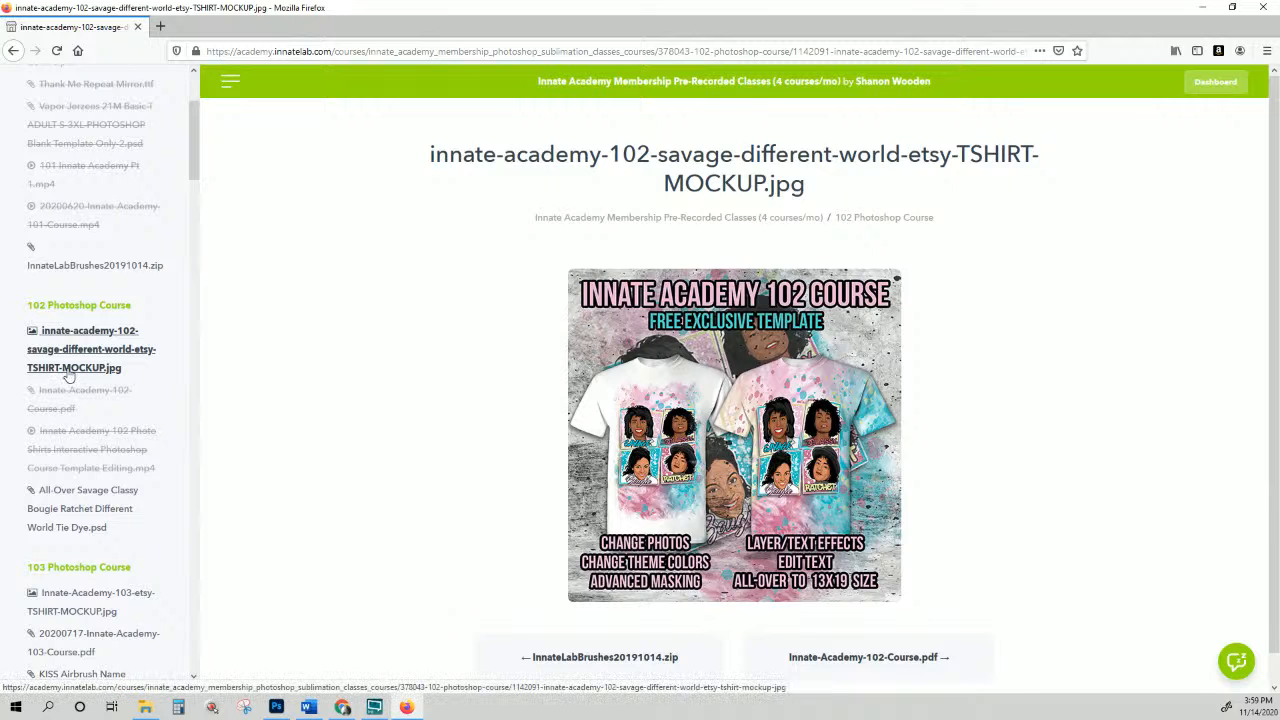
pyautogui.scroll(-3, 68, 375)
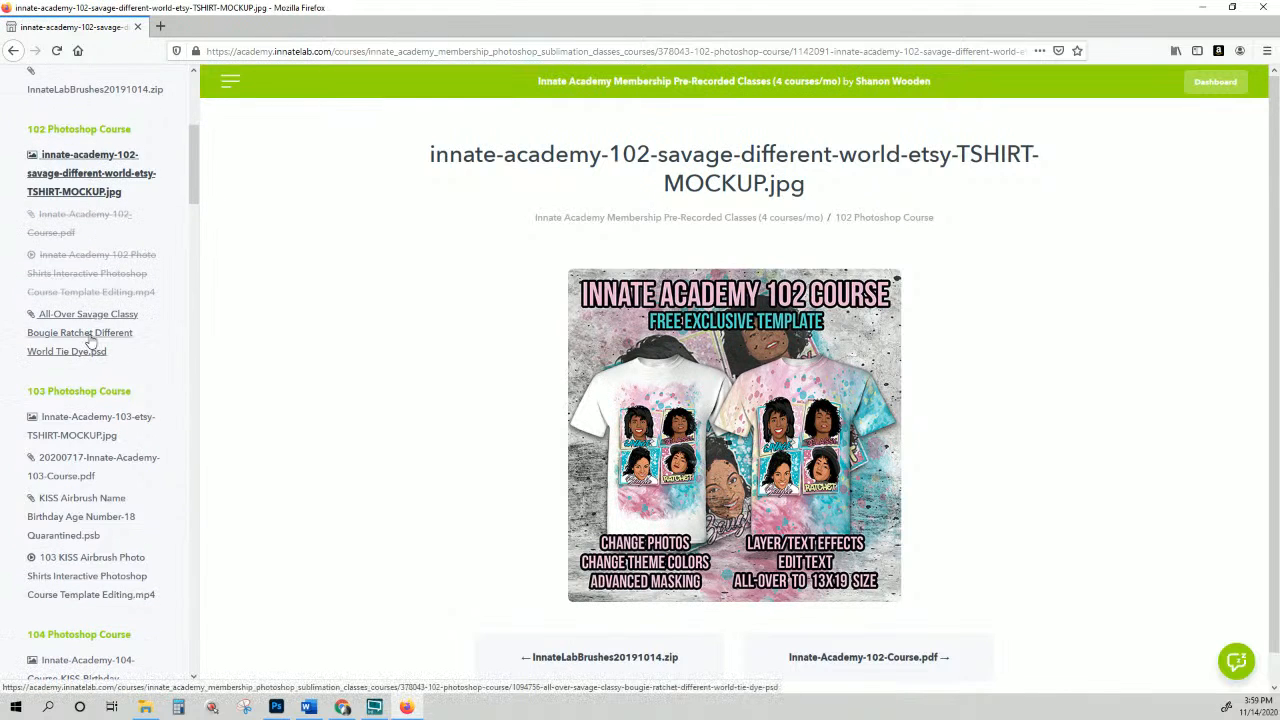
pyautogui.click(98, 292)
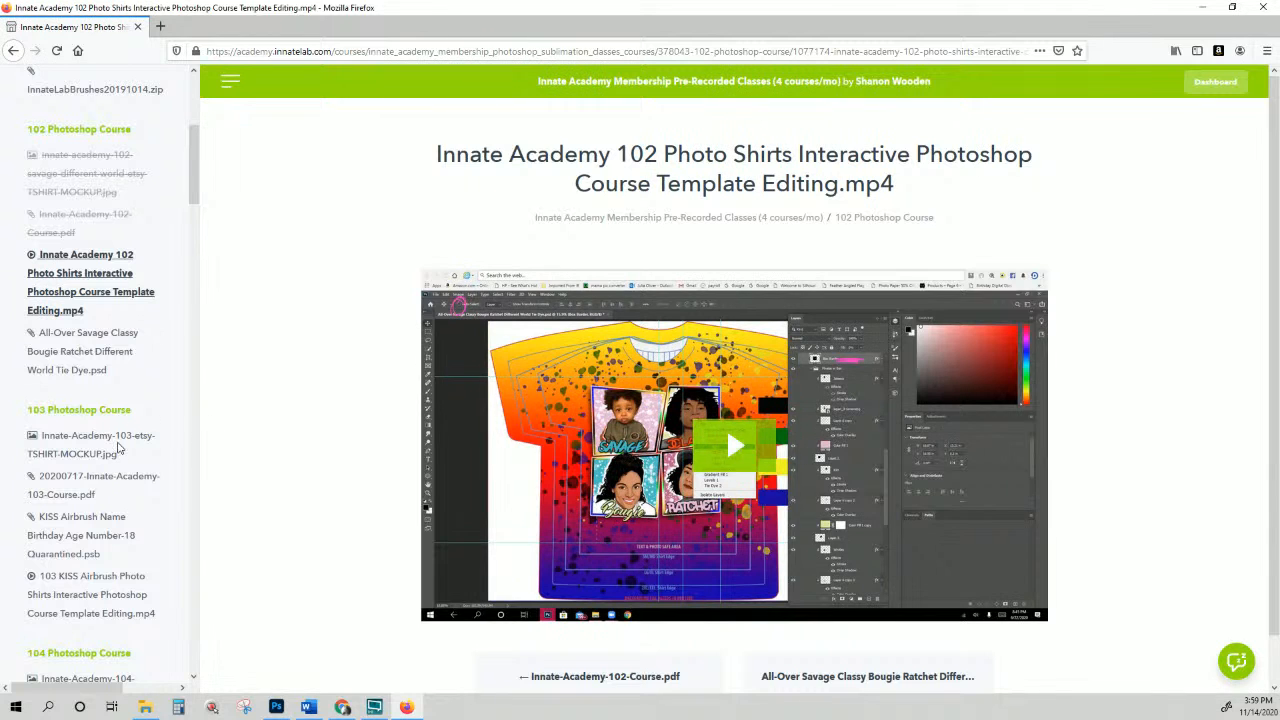
pyautogui.click(118, 447)
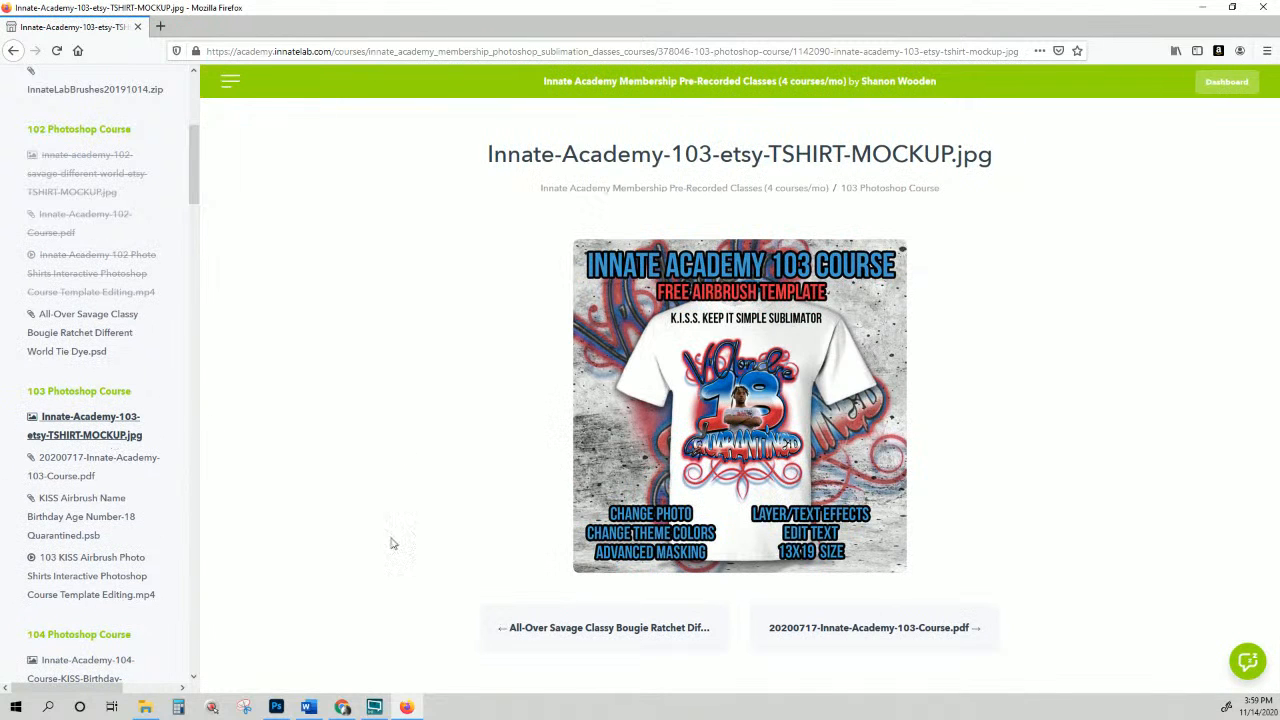
# Step: Open the '103 KISS Airbrush Photo Shirts Interactive Photoshop Course Template Editing.mp4' lesson
pyautogui.scroll(-5, 155, 237)
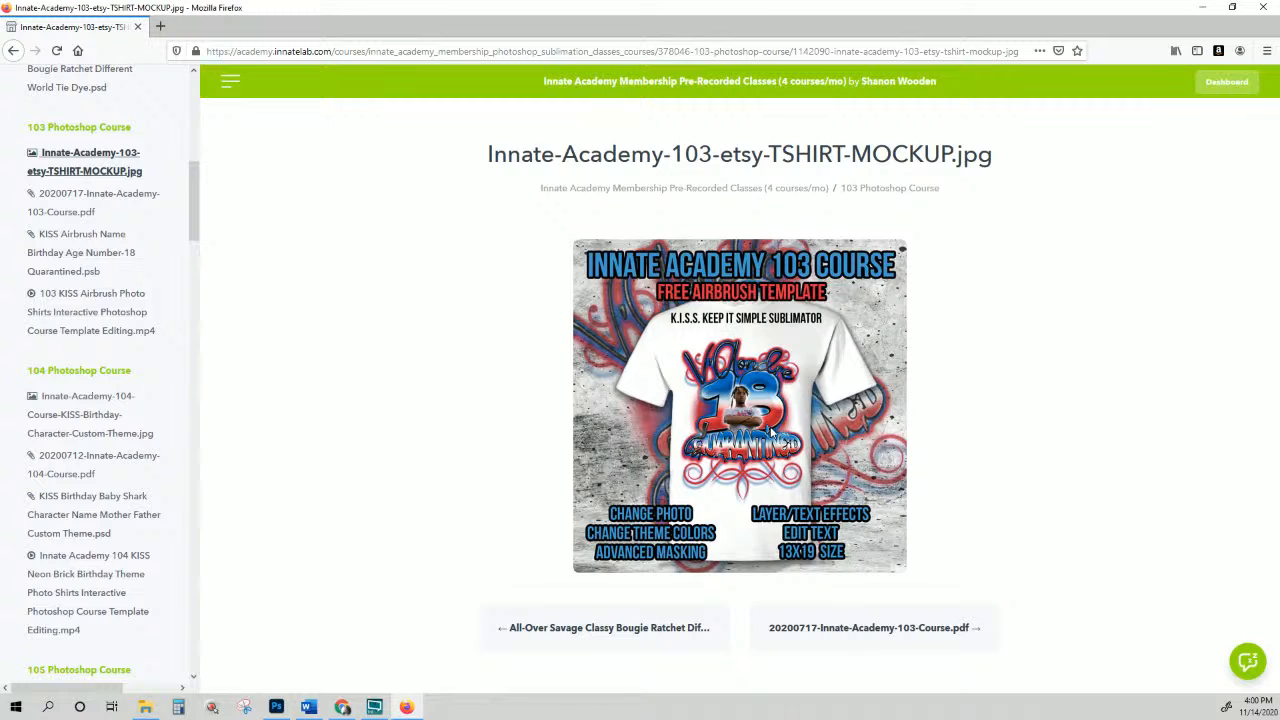
pyautogui.click(55, 322)
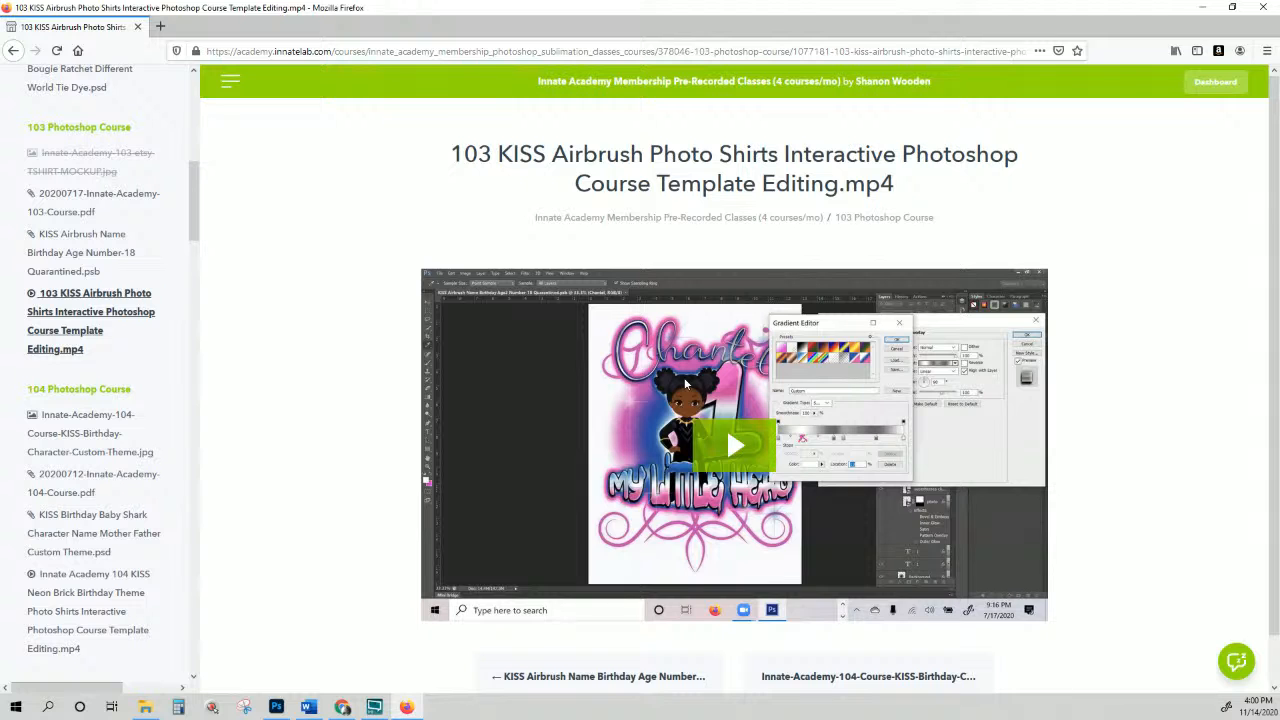
pyautogui.scroll(-1, 686, 384)
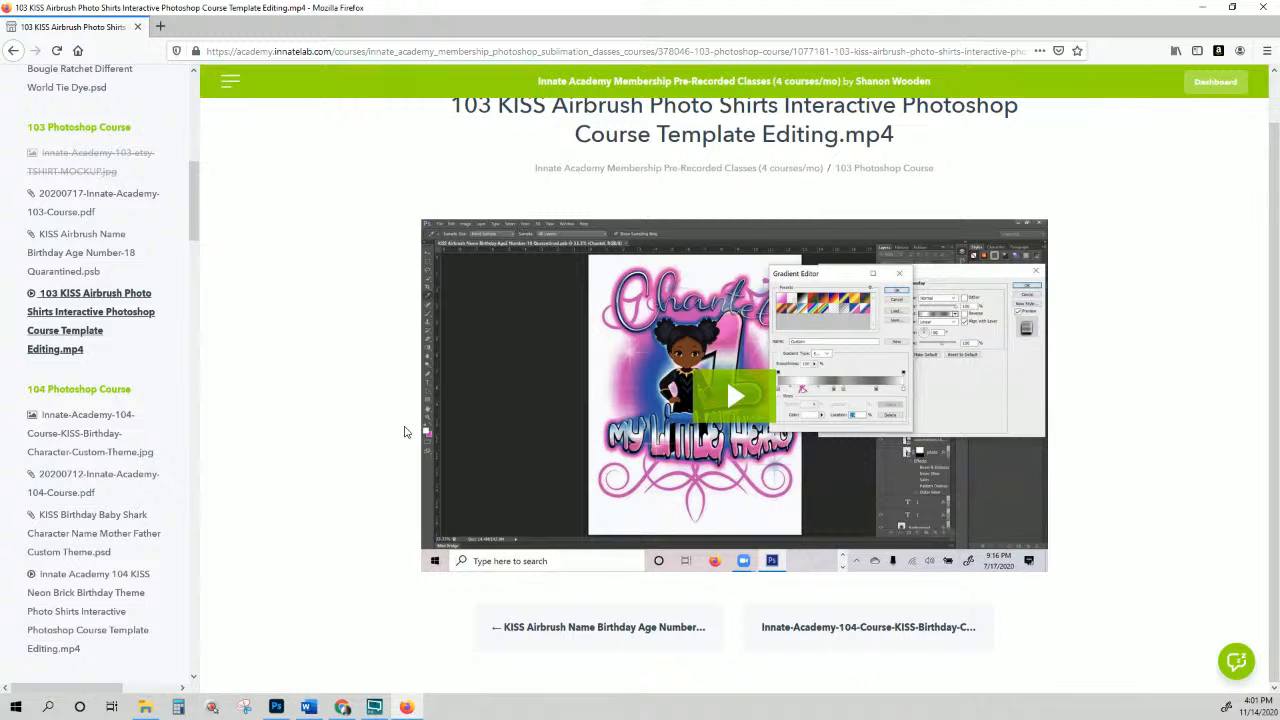
pyautogui.scroll(-2, 68, 400)
pyautogui.scroll(-6, 68, 400)
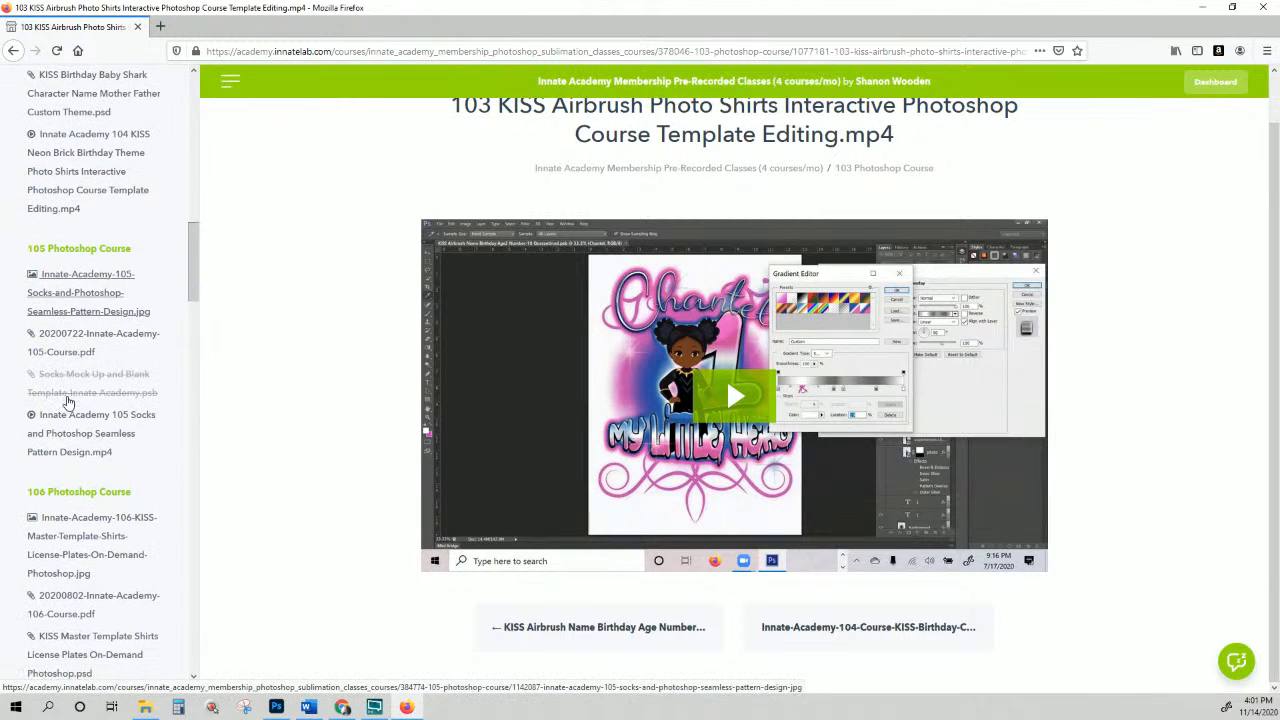
# Step: View the 105 Socks seamless pattern image, then open 115-etsy-TSHIRT-MOCKUP.jpg at the list's bottom
pyautogui.click(95, 318)
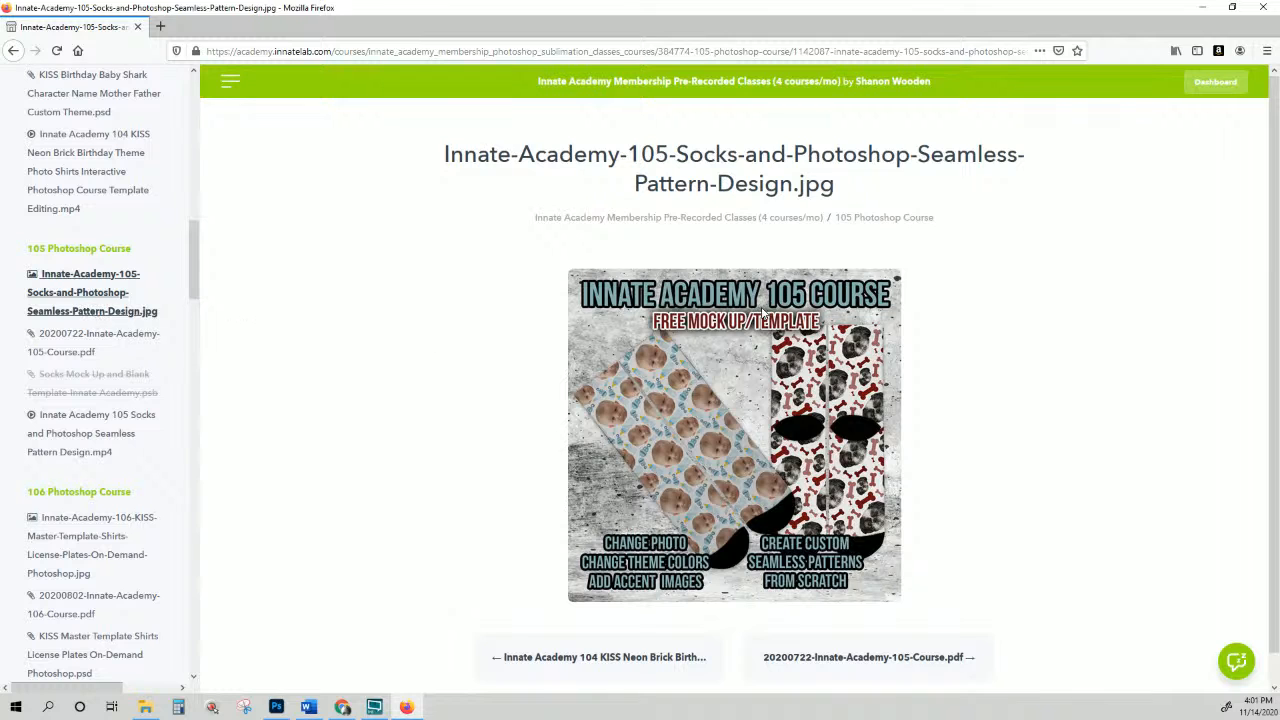
pyautogui.scroll(-1, 762, 313)
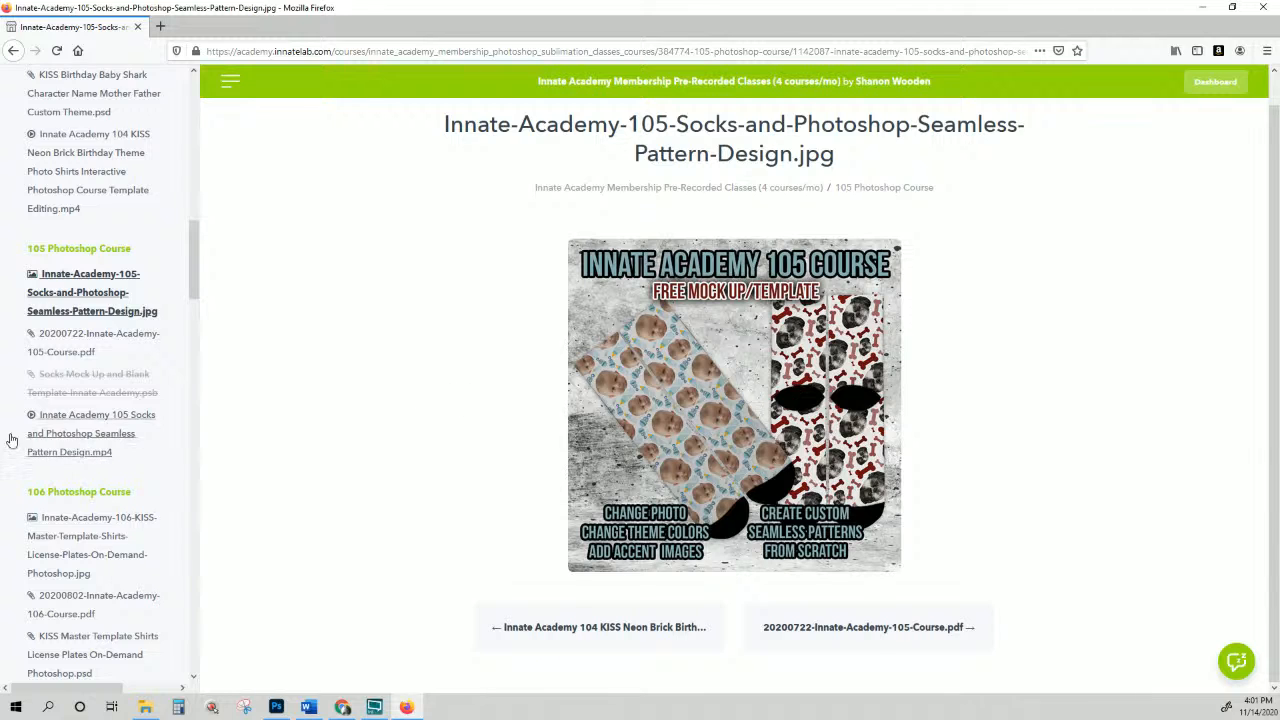
pyautogui.scroll(-3, 137, 349)
pyautogui.scroll(-4, 137, 349)
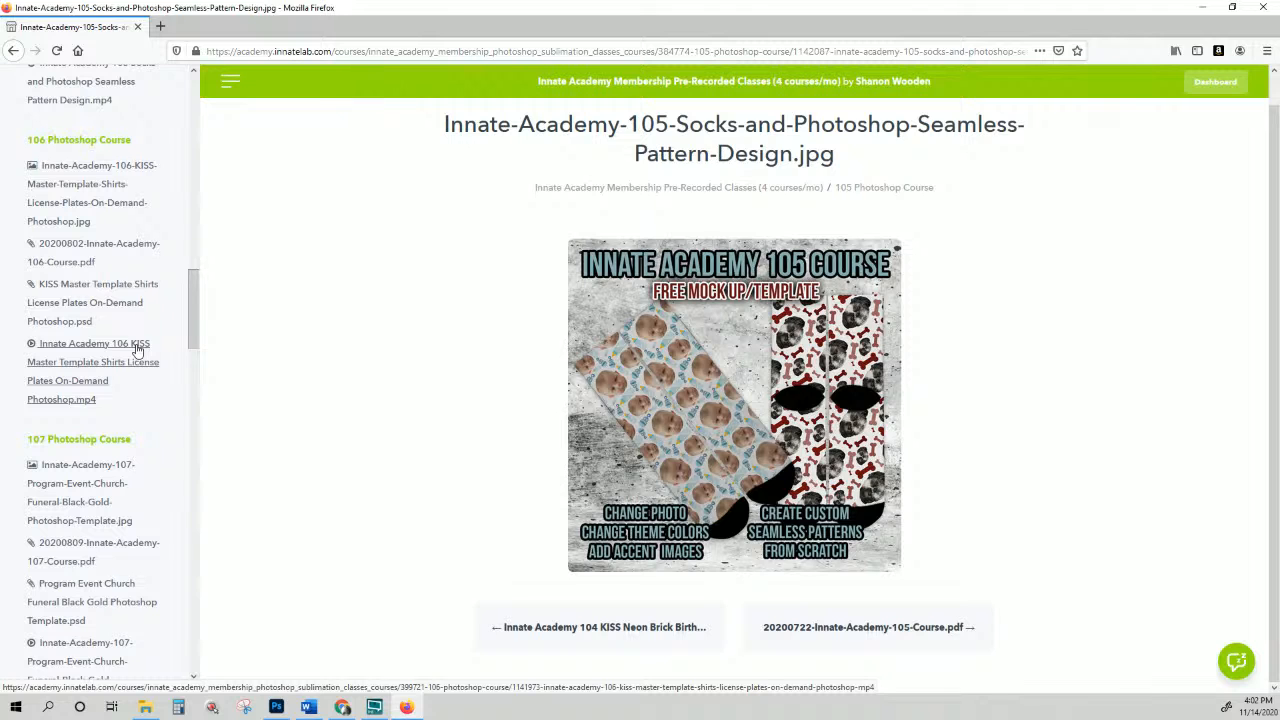
pyautogui.scroll(-15, 134, 349)
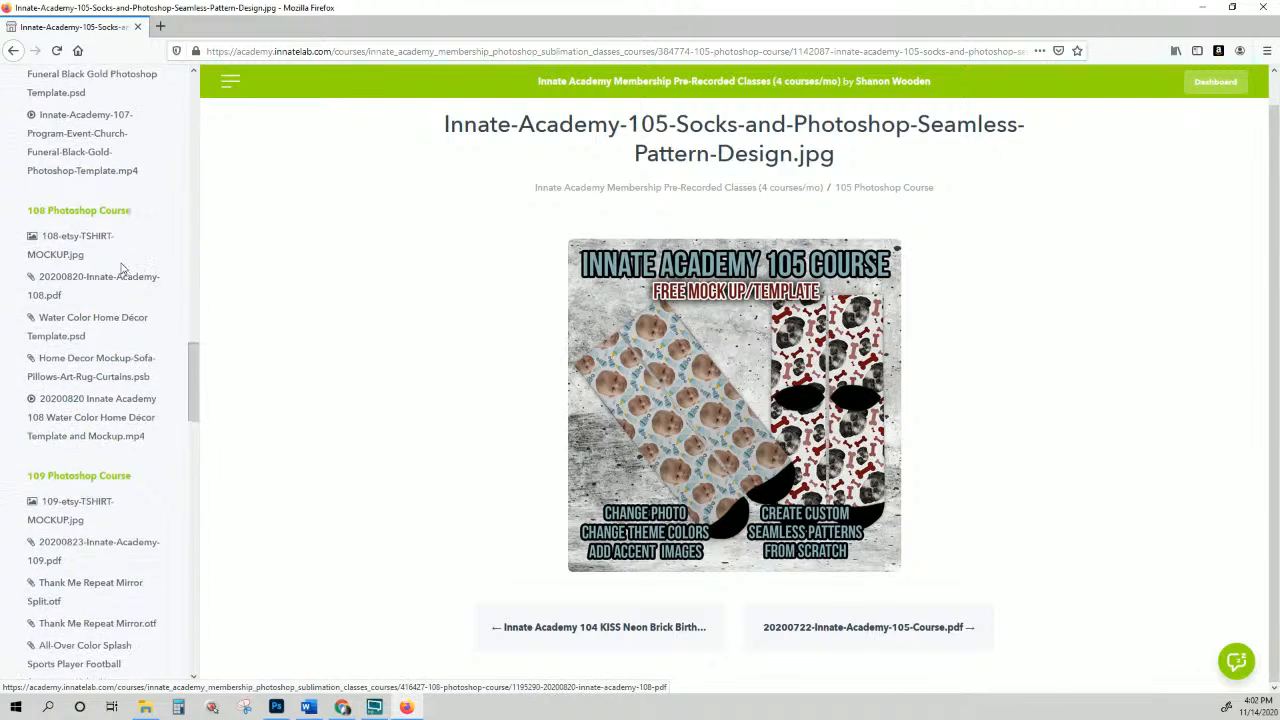
pyautogui.scroll(-10, 114, 257)
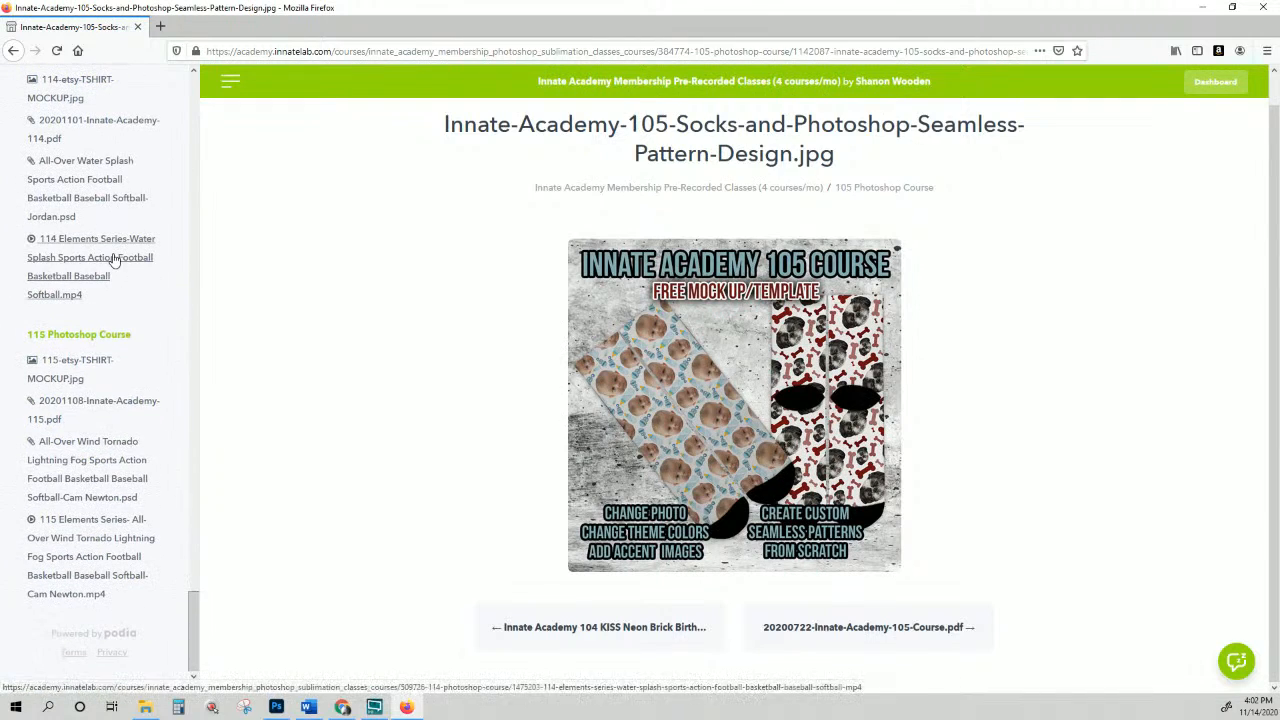
pyautogui.click(68, 388)
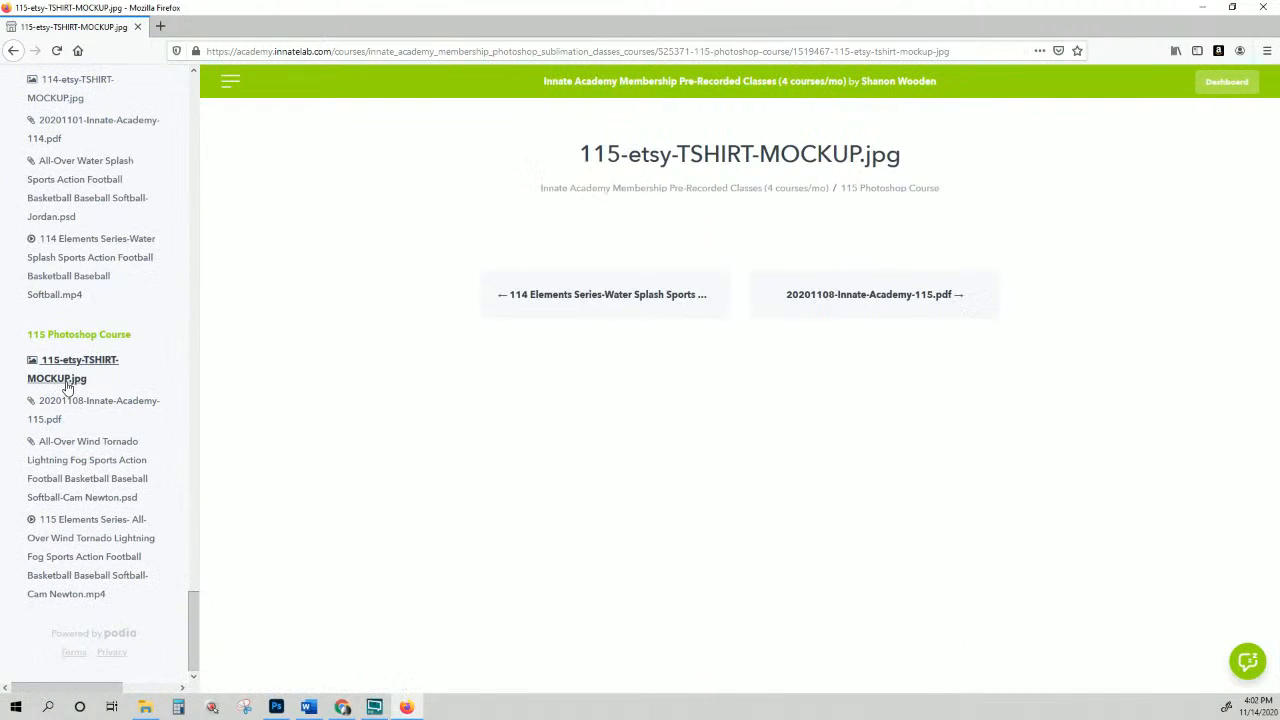
# Step: Check the 115 PDF and wind tornado PSD download pages, then return to the 115 mockup
pyautogui.click(77, 406)
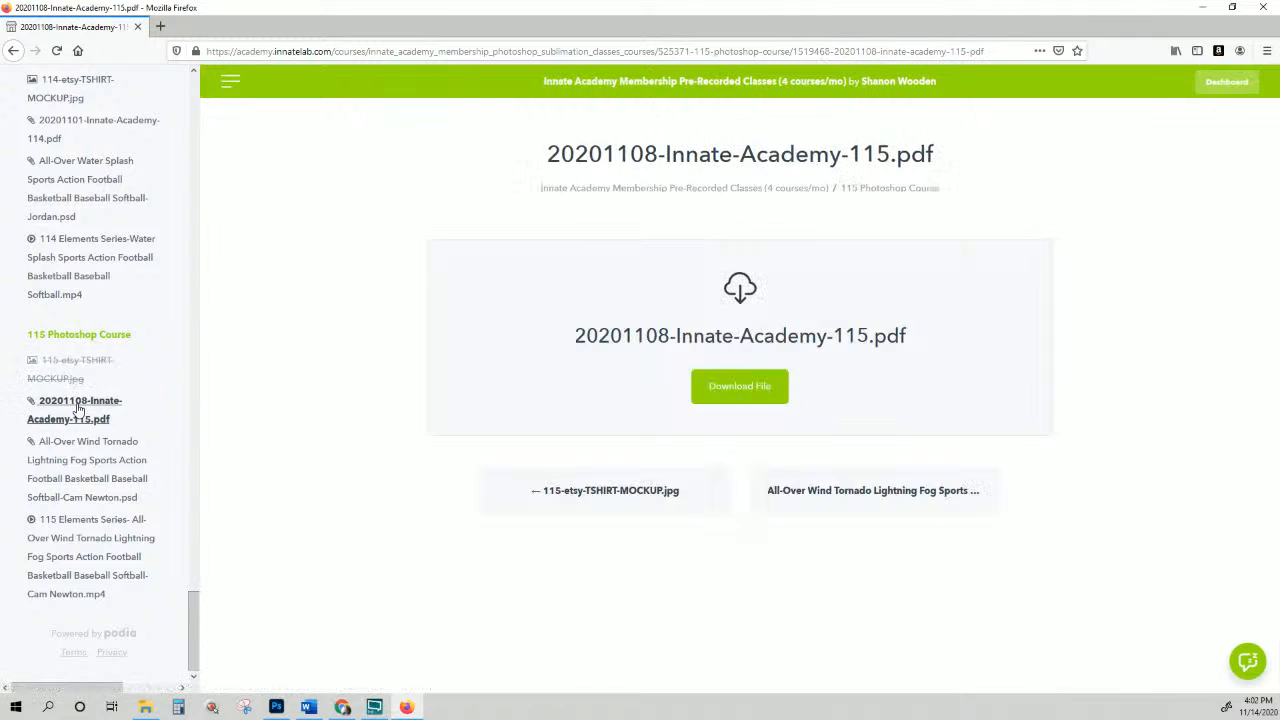
pyautogui.click(104, 462)
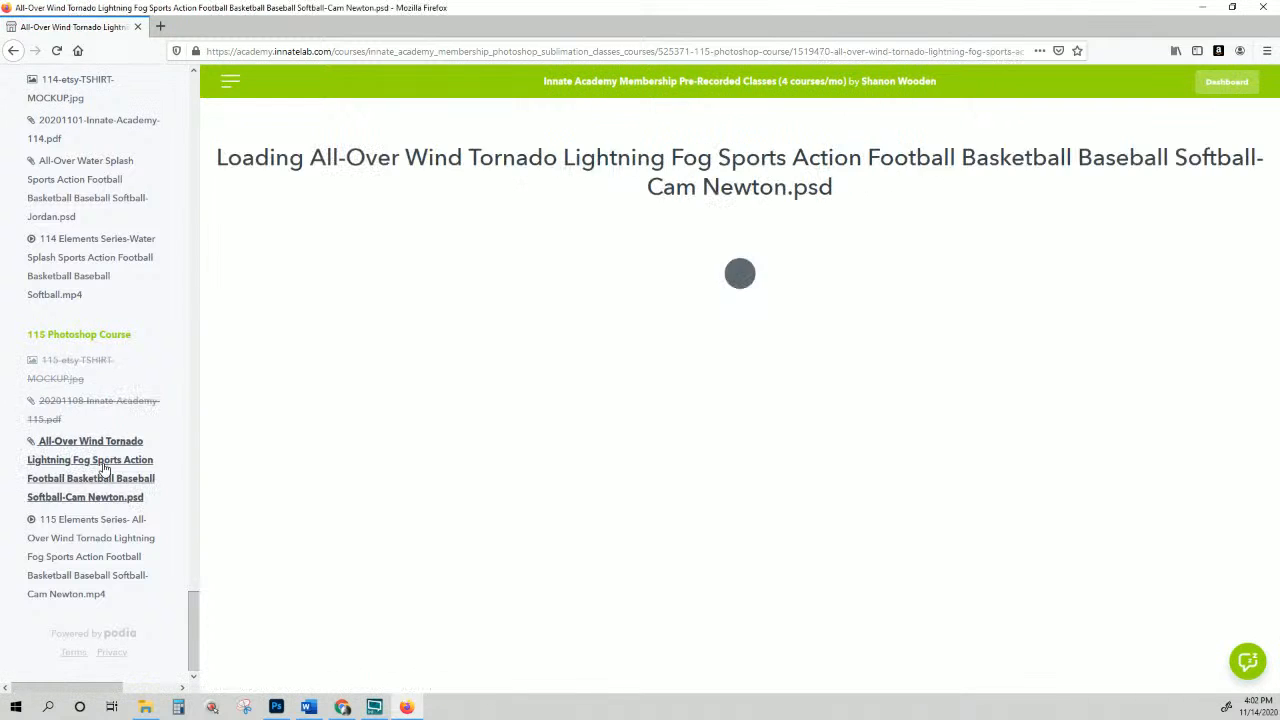
pyautogui.click(94, 364)
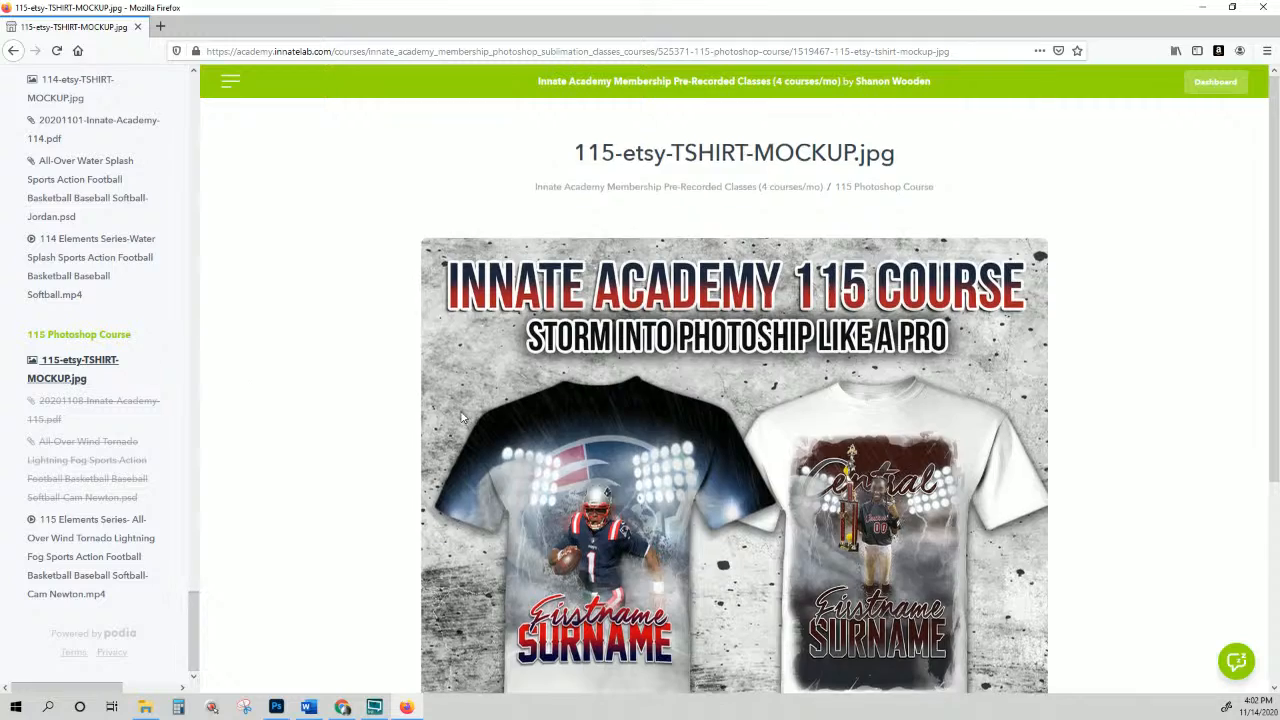
# Step: Scroll through the 115 mockup, then open the 114 Elements Series-Water Splash video lesson
pyautogui.scroll(-3, 463, 418)
pyautogui.scroll(3, 463, 418)
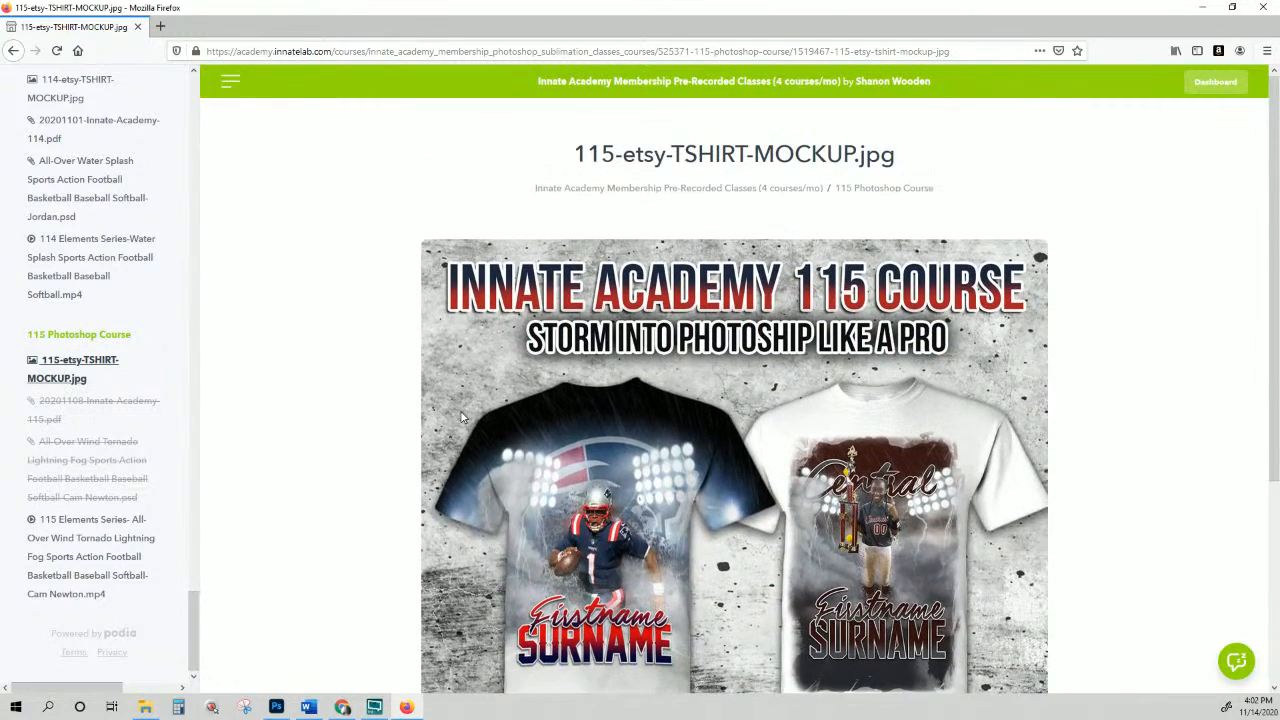
pyautogui.scroll(-3, 546, 386)
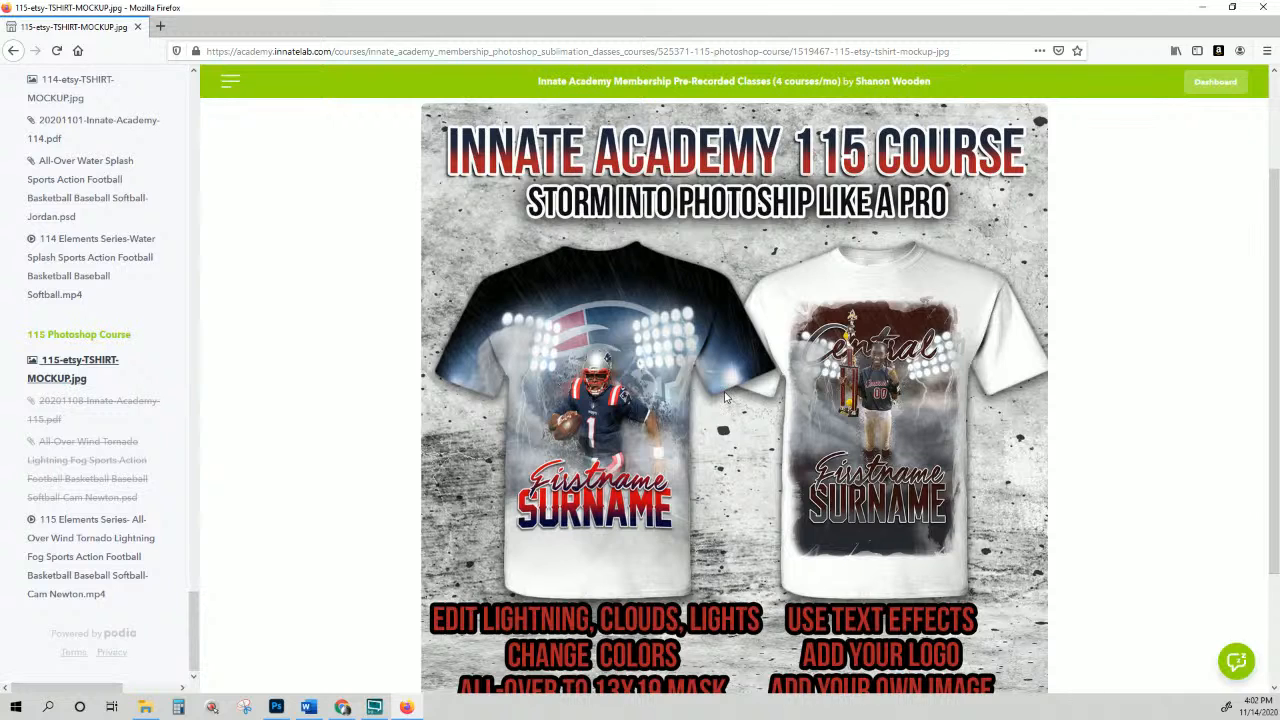
pyautogui.scroll(1, 633, 460)
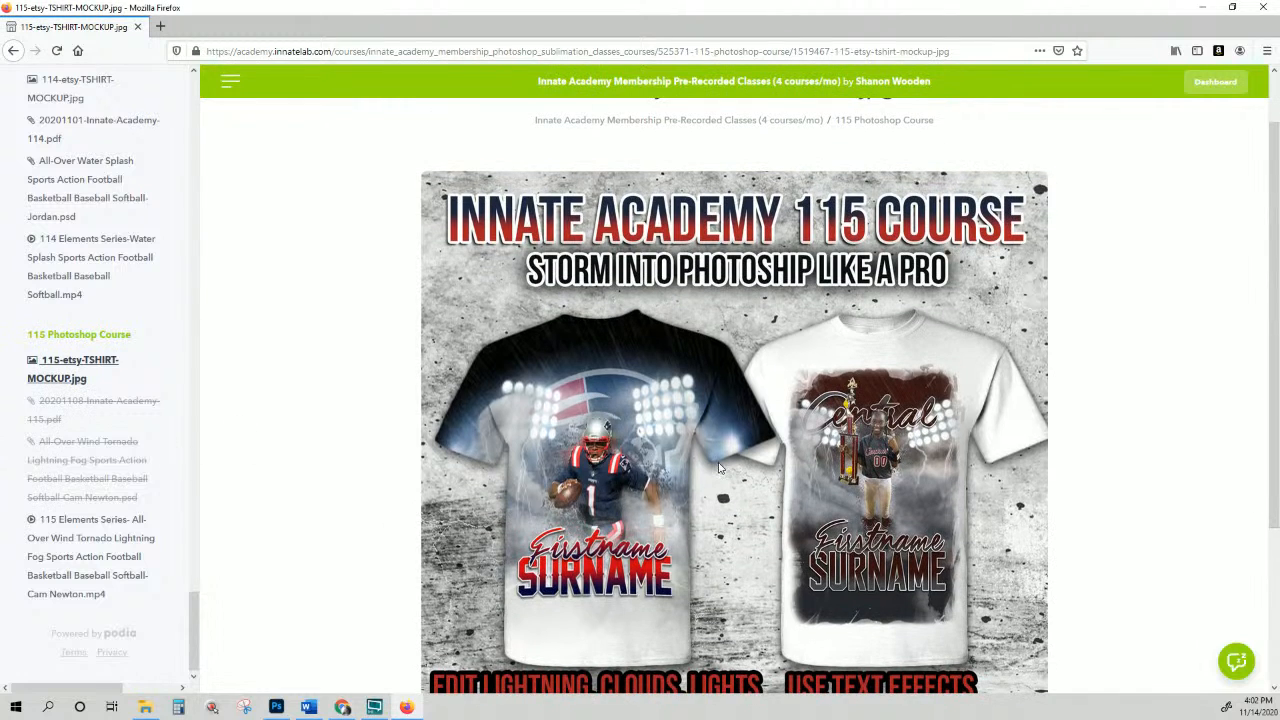
pyautogui.scroll(-1, 718, 468)
pyautogui.scroll(-2, 266, 415)
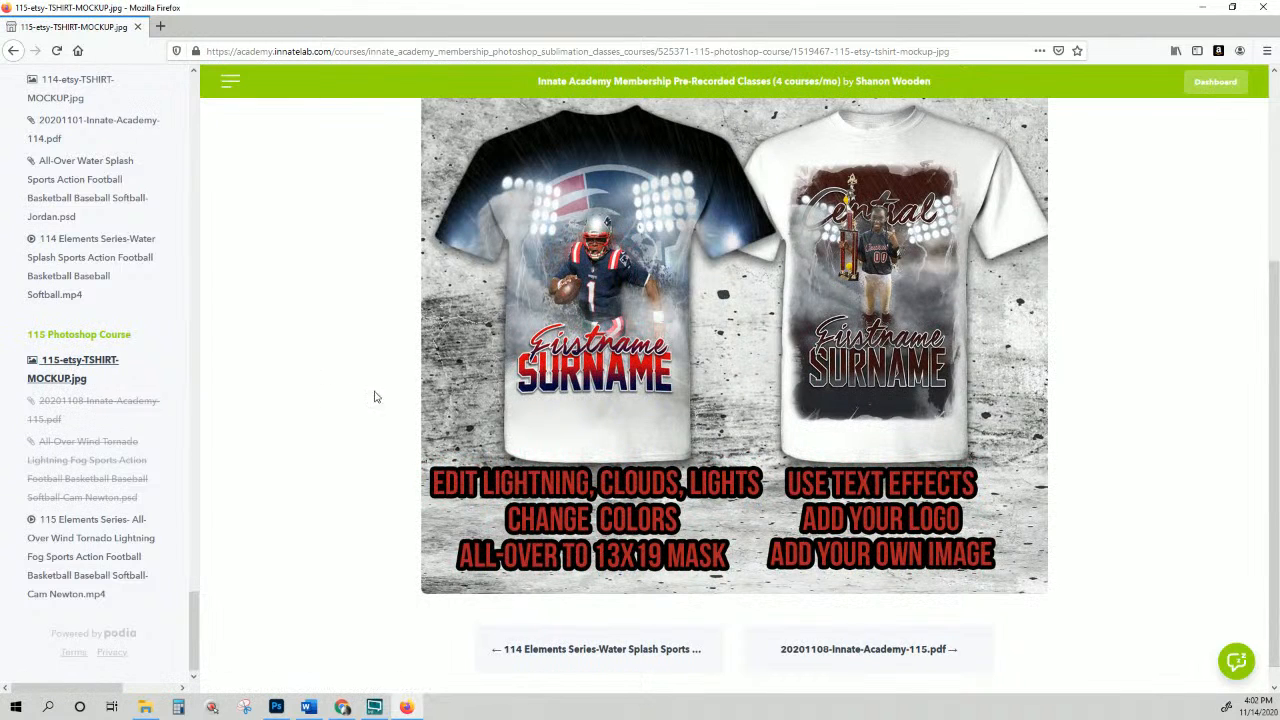
pyautogui.click(97, 278)
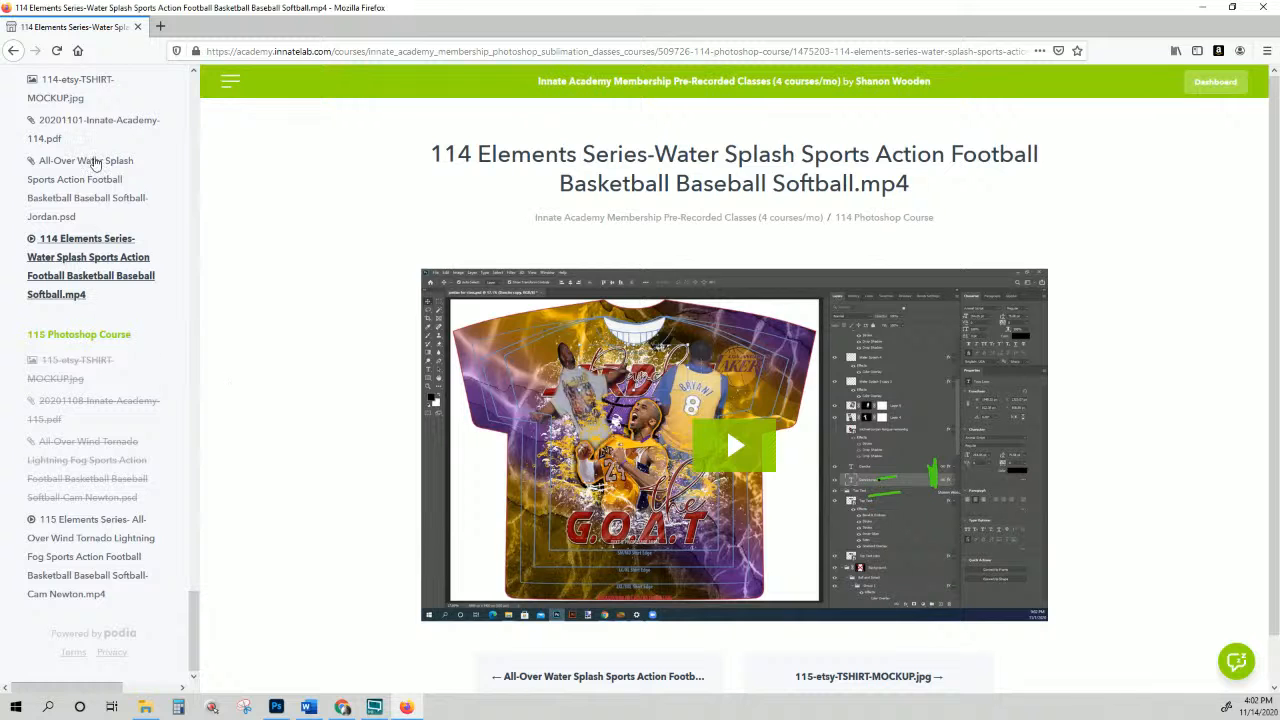
# Step: View the 114 and 113 etsy T-shirt mockup image pages
pyautogui.scroll(2, 95, 166)
pyautogui.scroll(2, 95, 172)
pyautogui.click(79, 262)
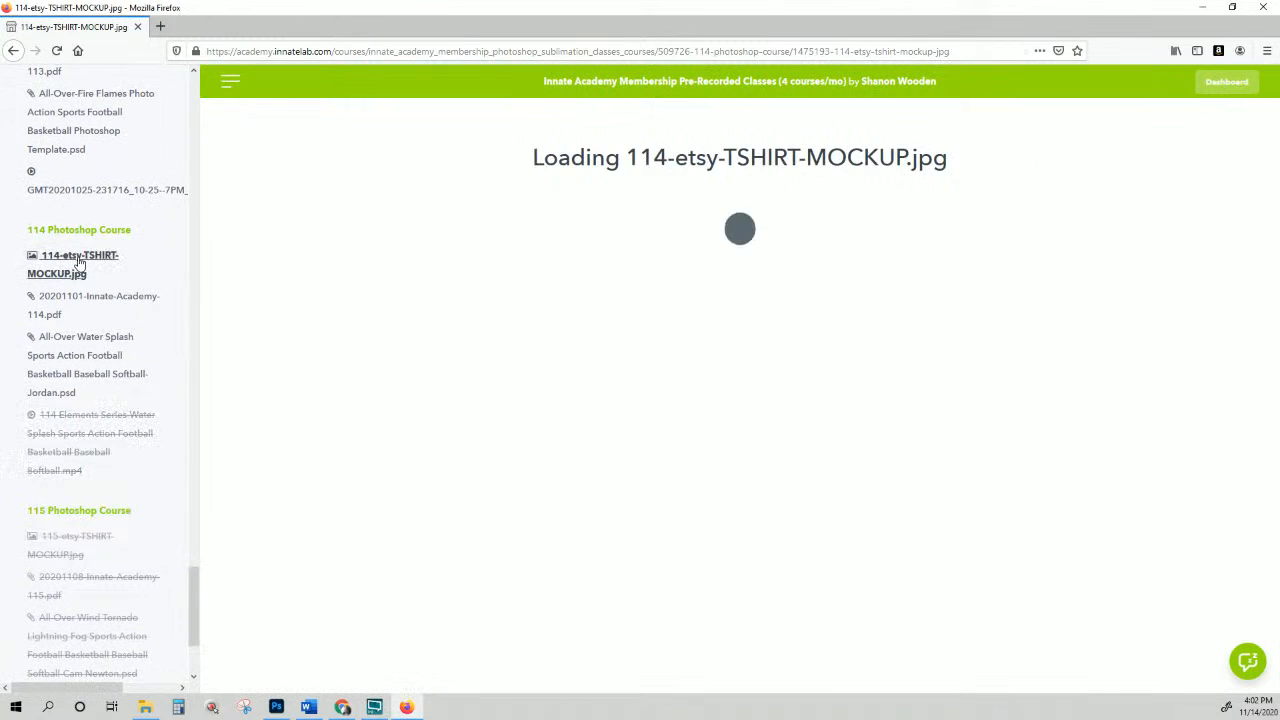
pyautogui.scroll(-3, 577, 362)
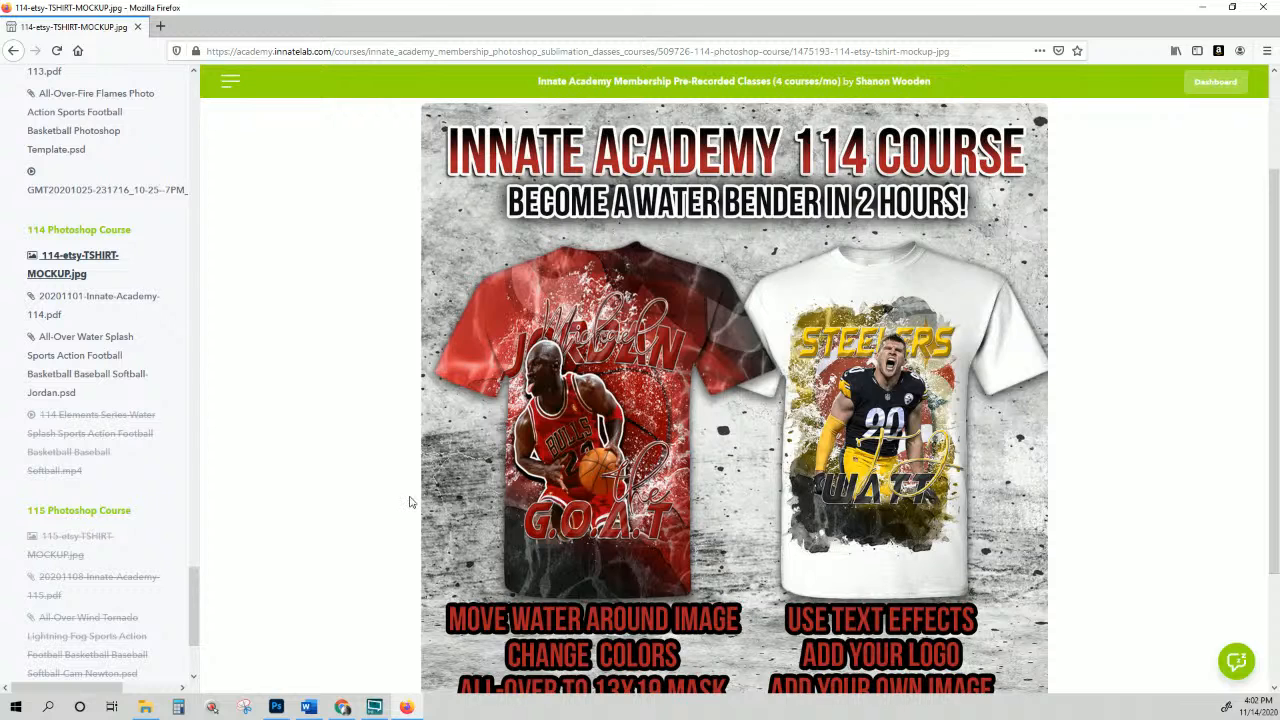
pyautogui.scroll(1, 50, 372)
pyautogui.scroll(4, 47, 368)
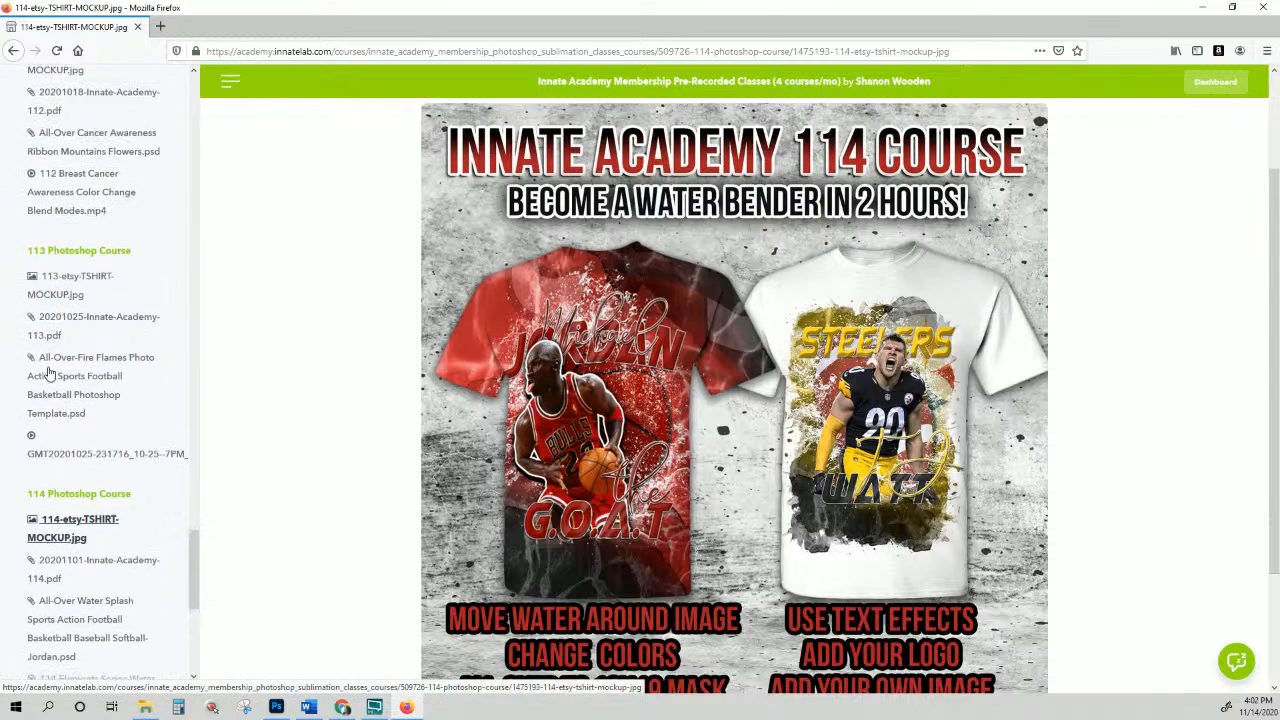
pyautogui.click(83, 285)
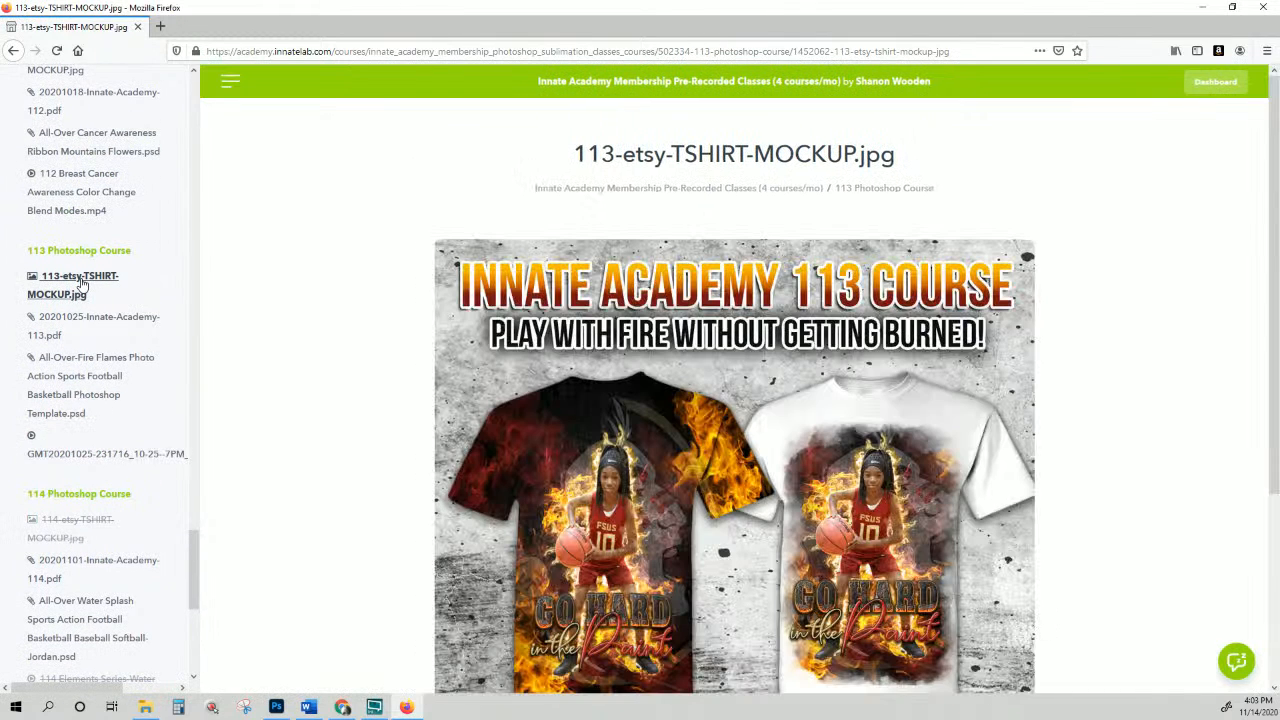
# Step: View the 112 and 111 etsy T-shirt mockups, then go back to the previous page
pyautogui.scroll(5, 105, 320)
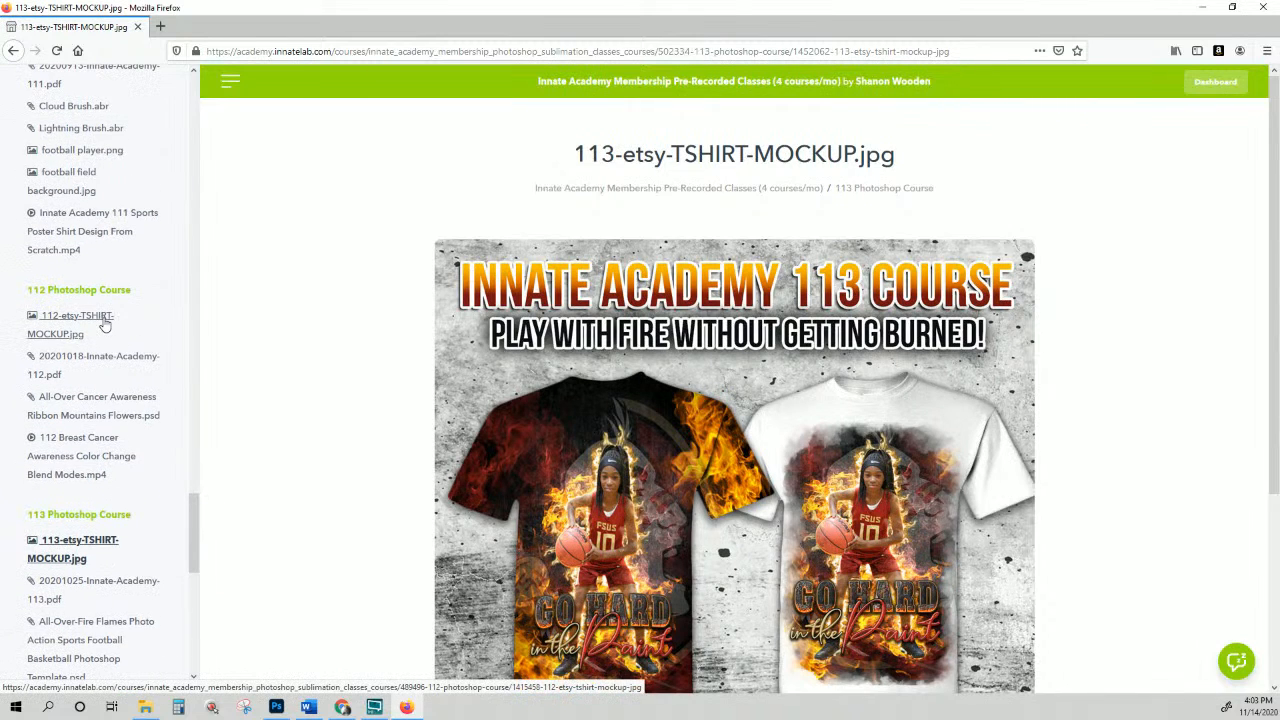
pyautogui.click(105, 324)
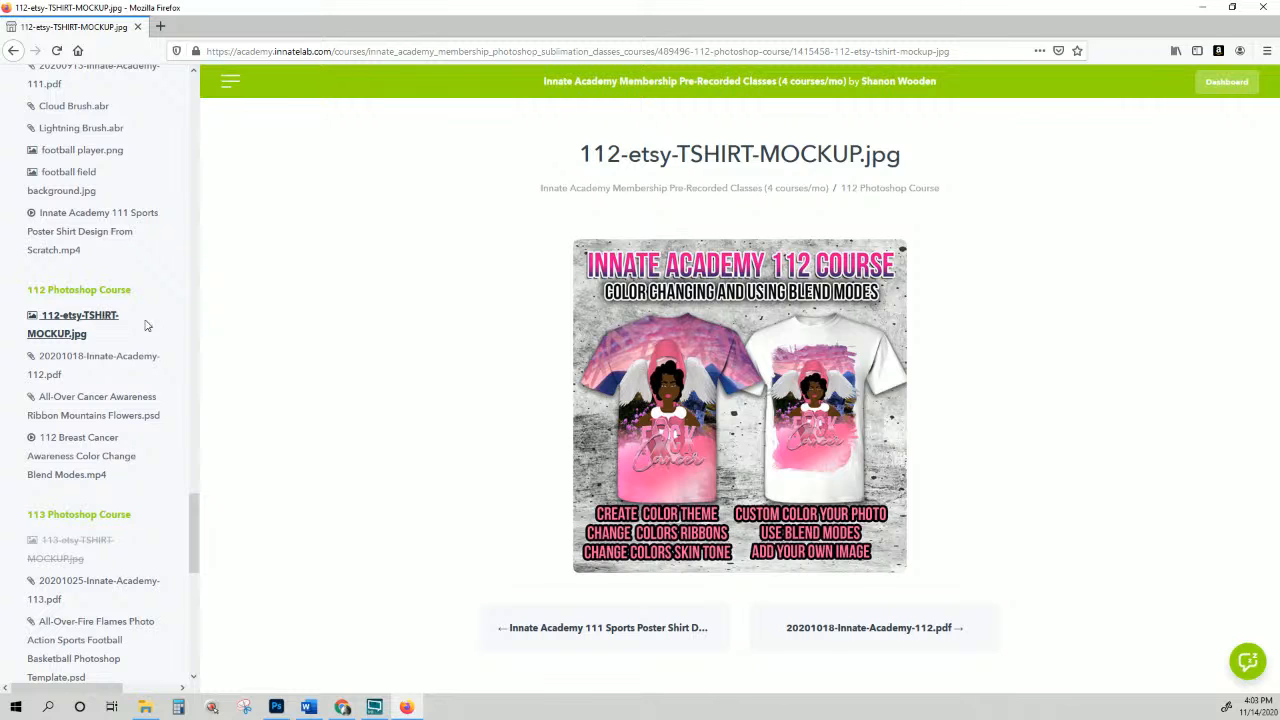
pyautogui.scroll(5, 155, 345)
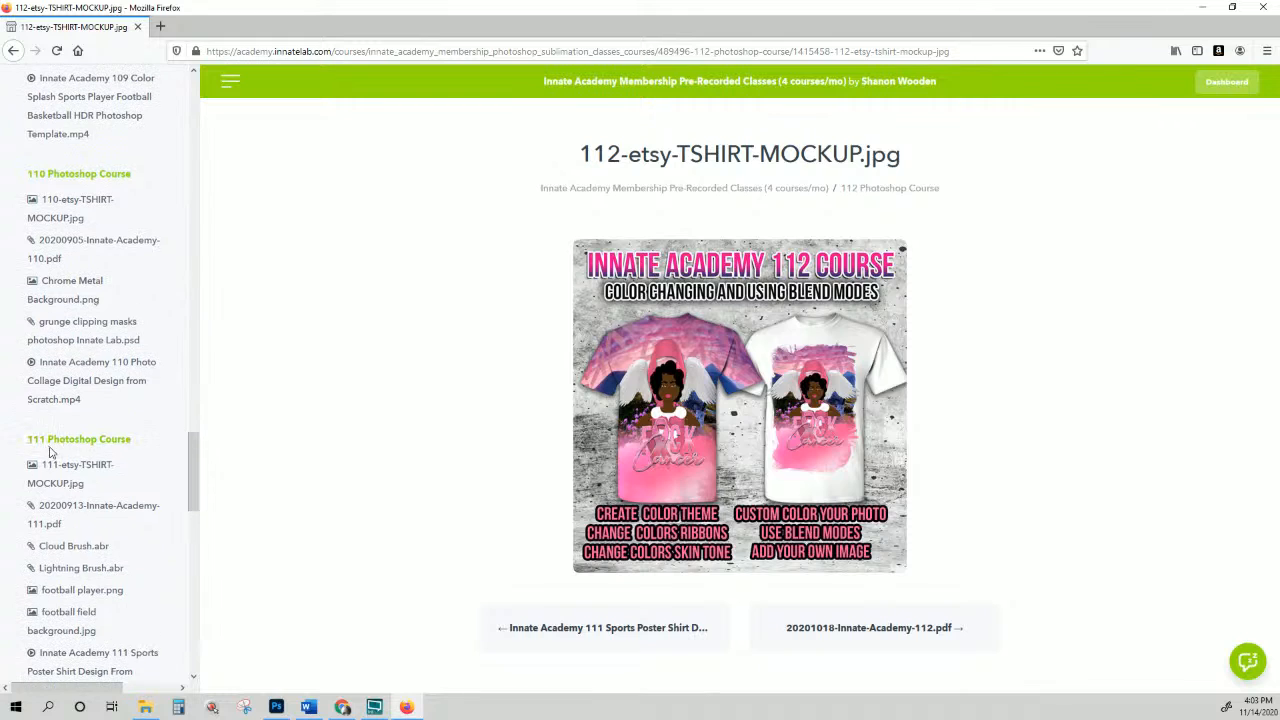
pyautogui.click(58, 467)
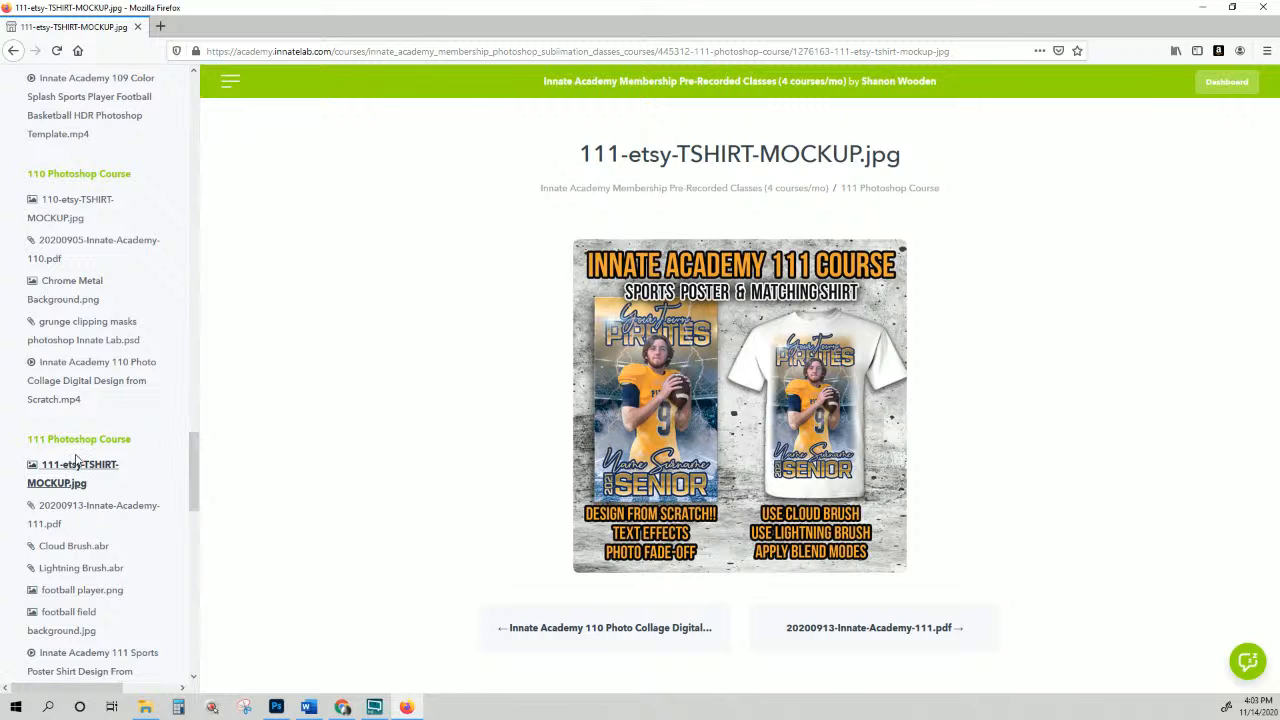
pyautogui.scroll(5, 143, 465)
pyautogui.scroll(20, 143, 465)
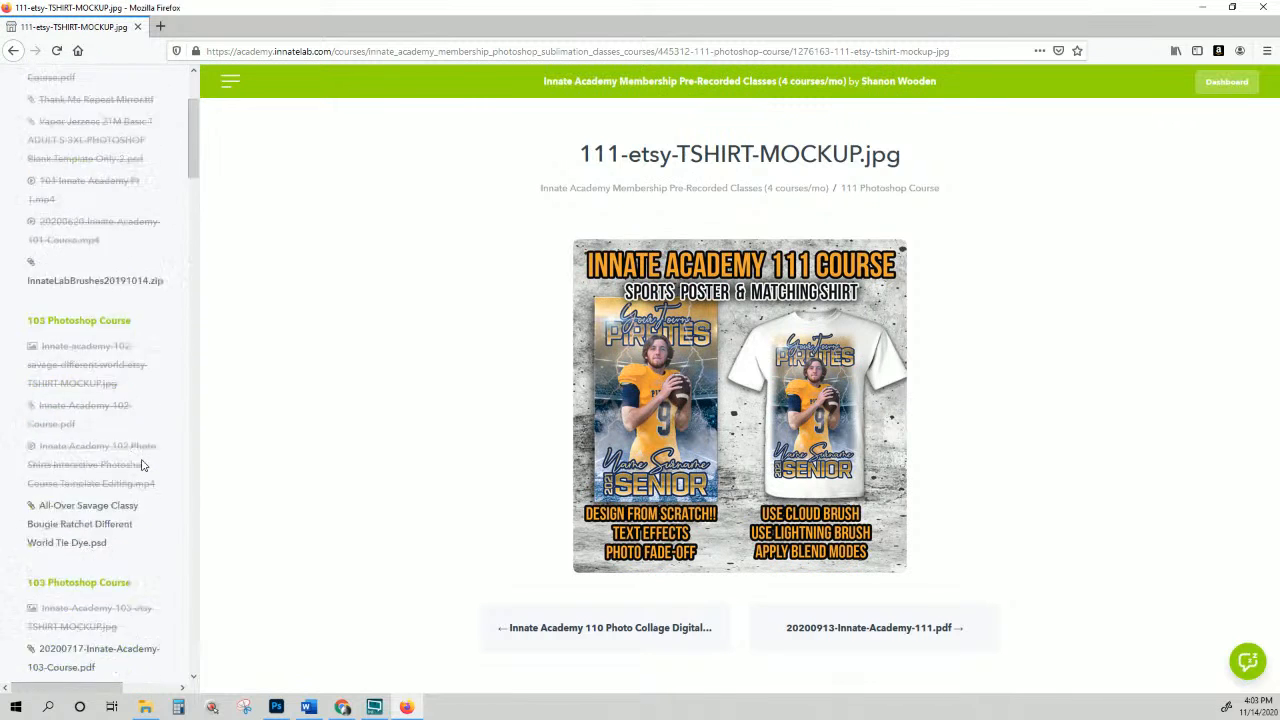
pyautogui.click(13, 50)
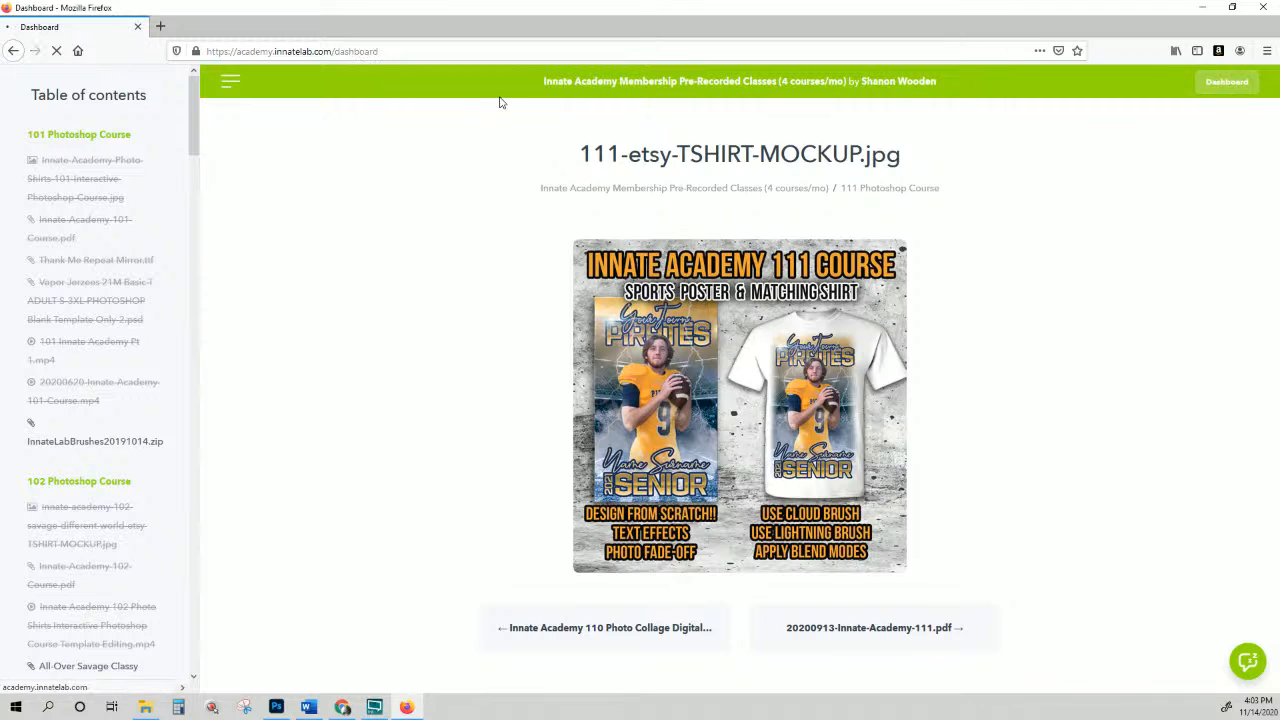
# Step: Return home and list Products starting with the $60 Credit towards LIVE Course, checking the account menu
pyautogui.click(352, 107)
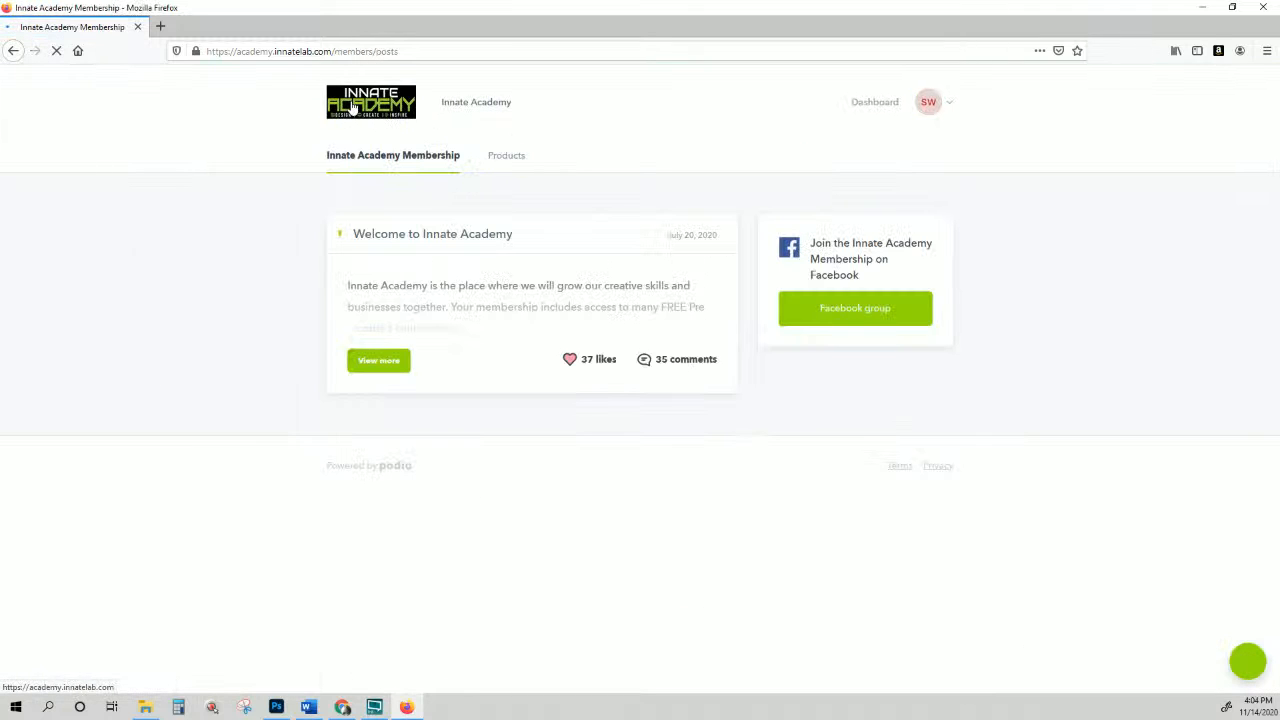
pyautogui.click(510, 164)
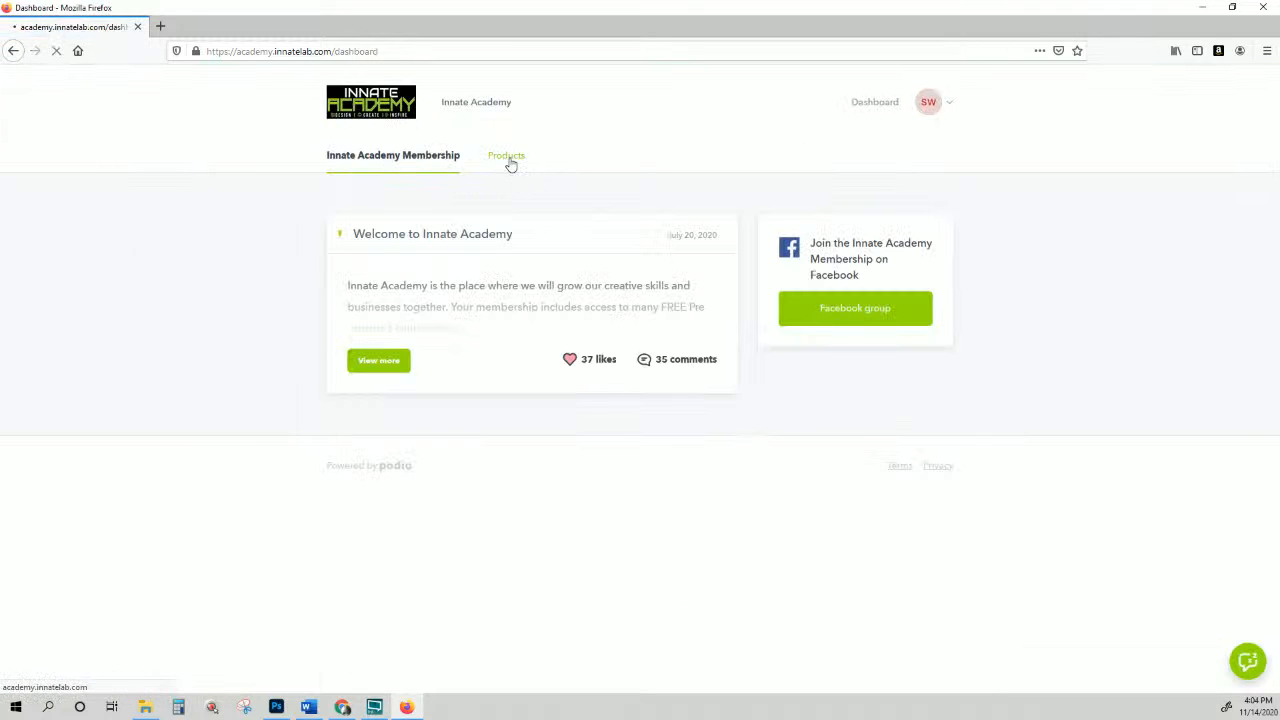
pyautogui.click(942, 111)
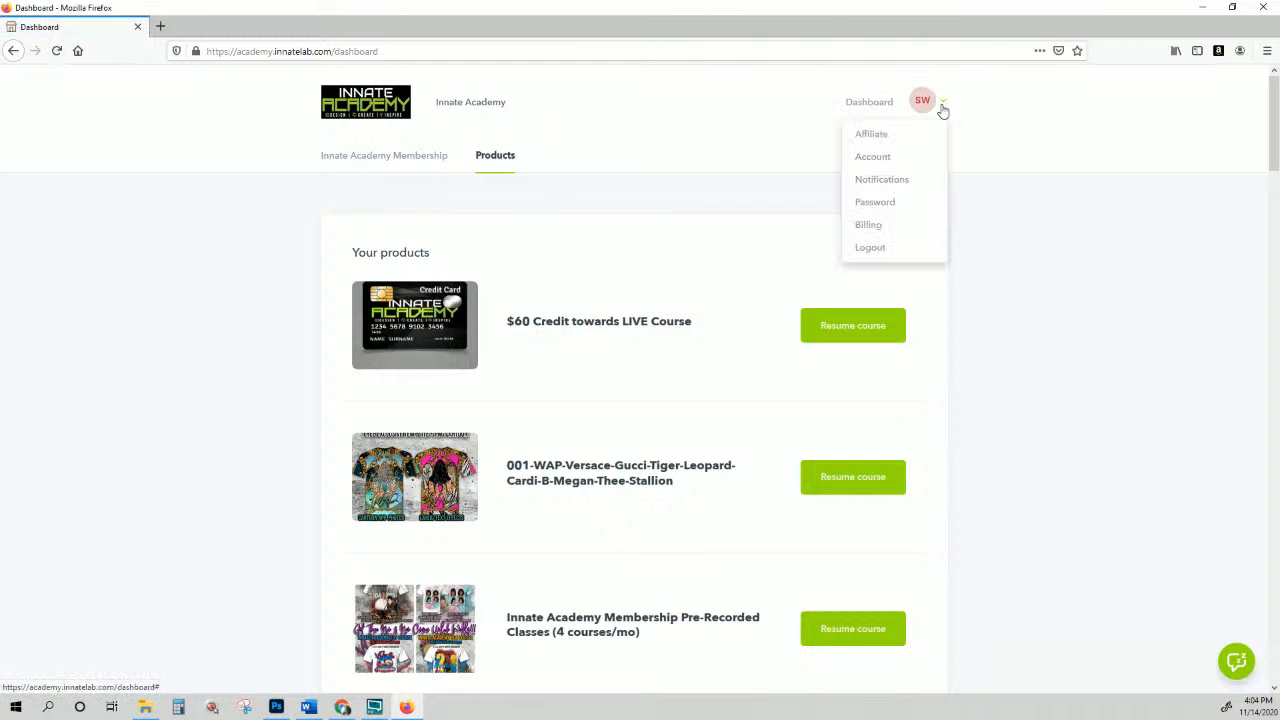
pyautogui.click(1103, 277)
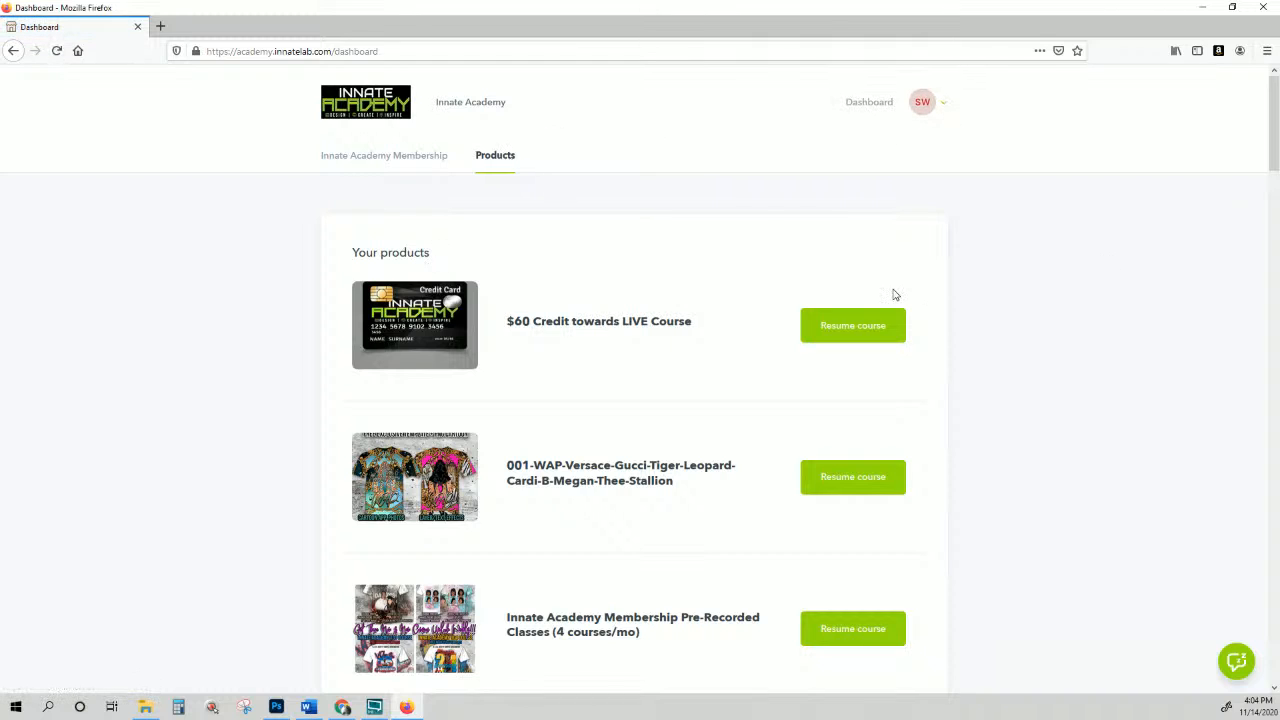
# Step: Open the $60 Credit towards LIVE Course entry and highlight its $60-off code line
pyautogui.click(565, 330)
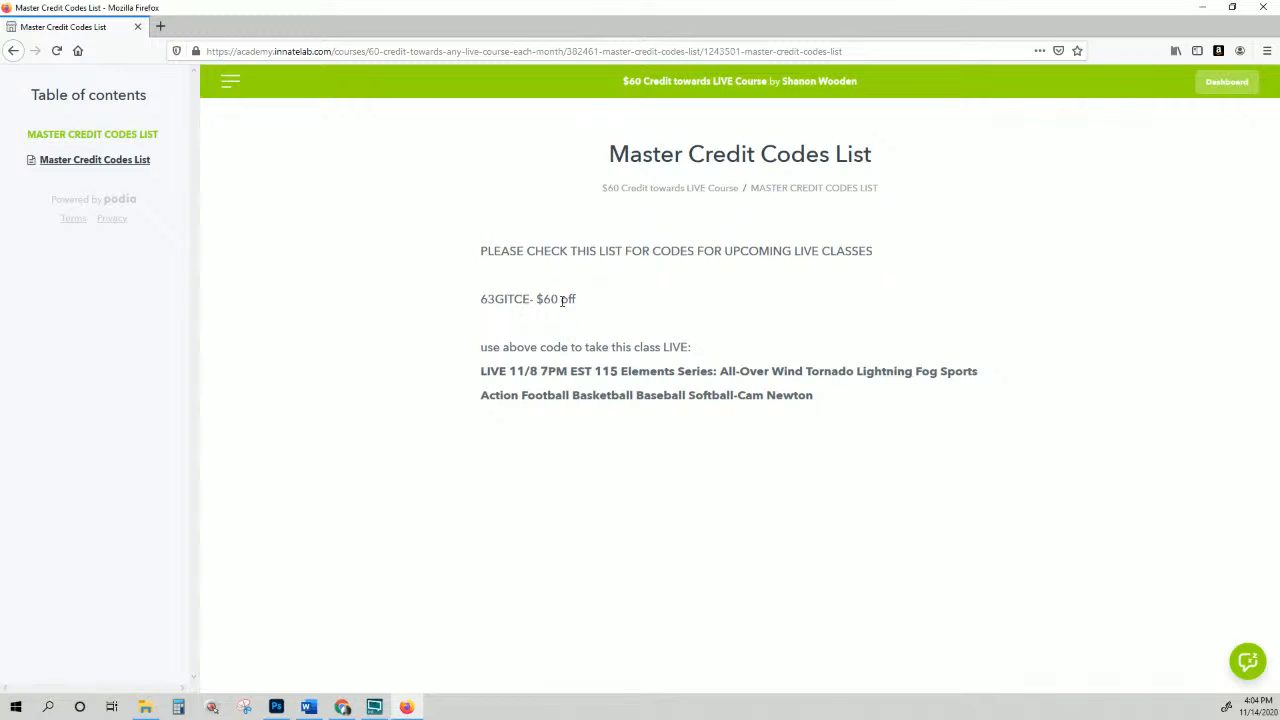
pyautogui.moveTo(580, 304); pyautogui.dragTo(478, 302)
pyautogui.click(504, 297)
pyautogui.moveTo(481, 300); pyautogui.dragTo(577, 300)
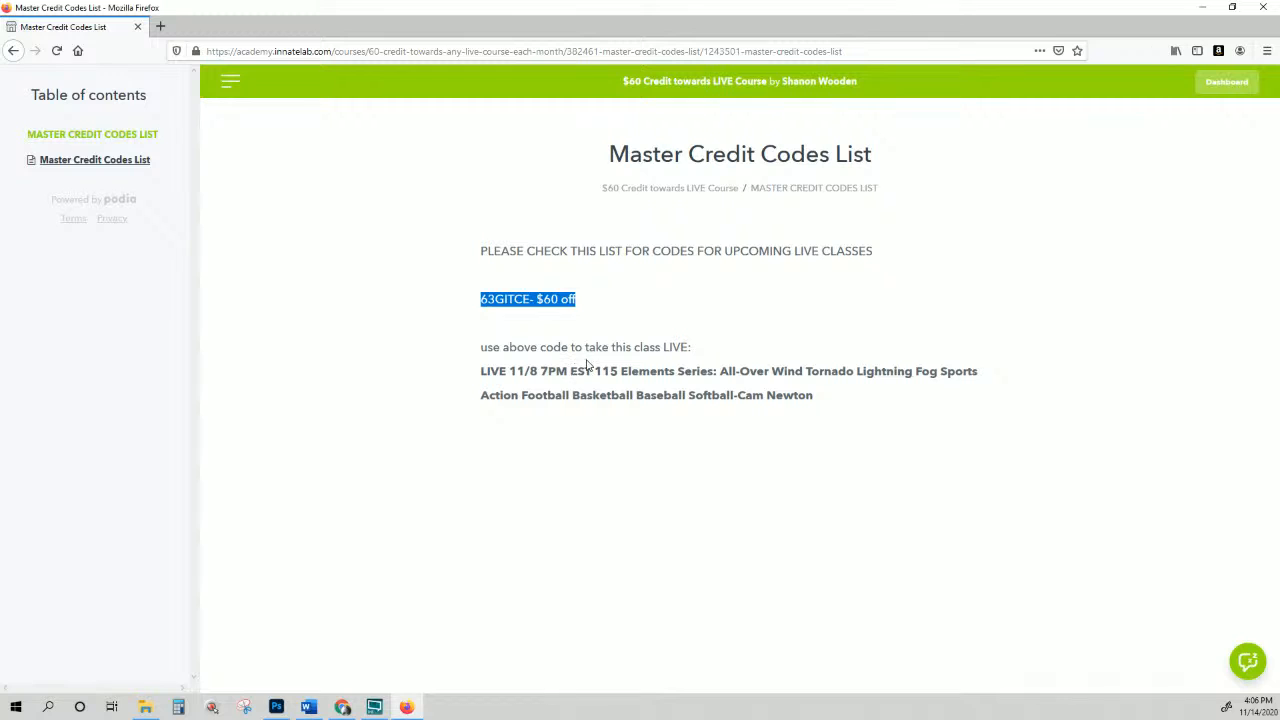
# Step: Highlight the LIVE 11/8 7PM EST 115 Elements Series class lines beneath the $60-off code
pyautogui.click(612, 306)
pyautogui.moveTo(597, 306); pyautogui.dragTo(385, 308)
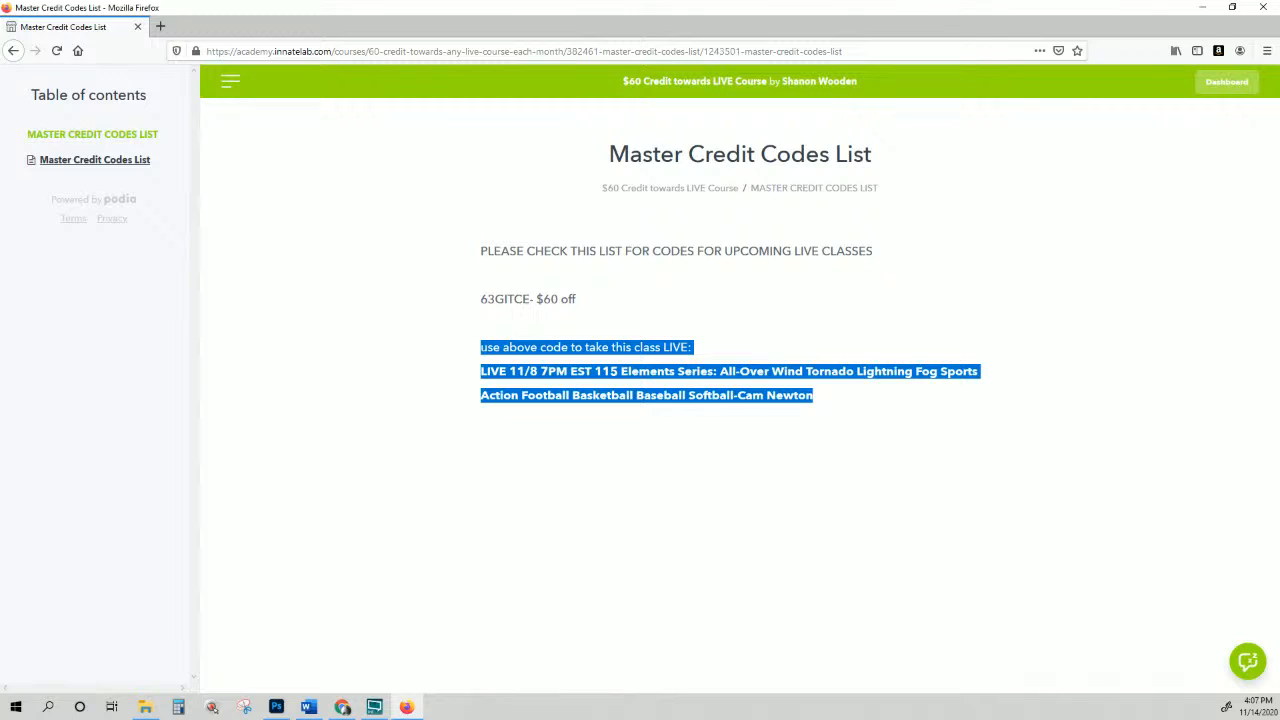
pyautogui.hotkey('alt', 'Tab')
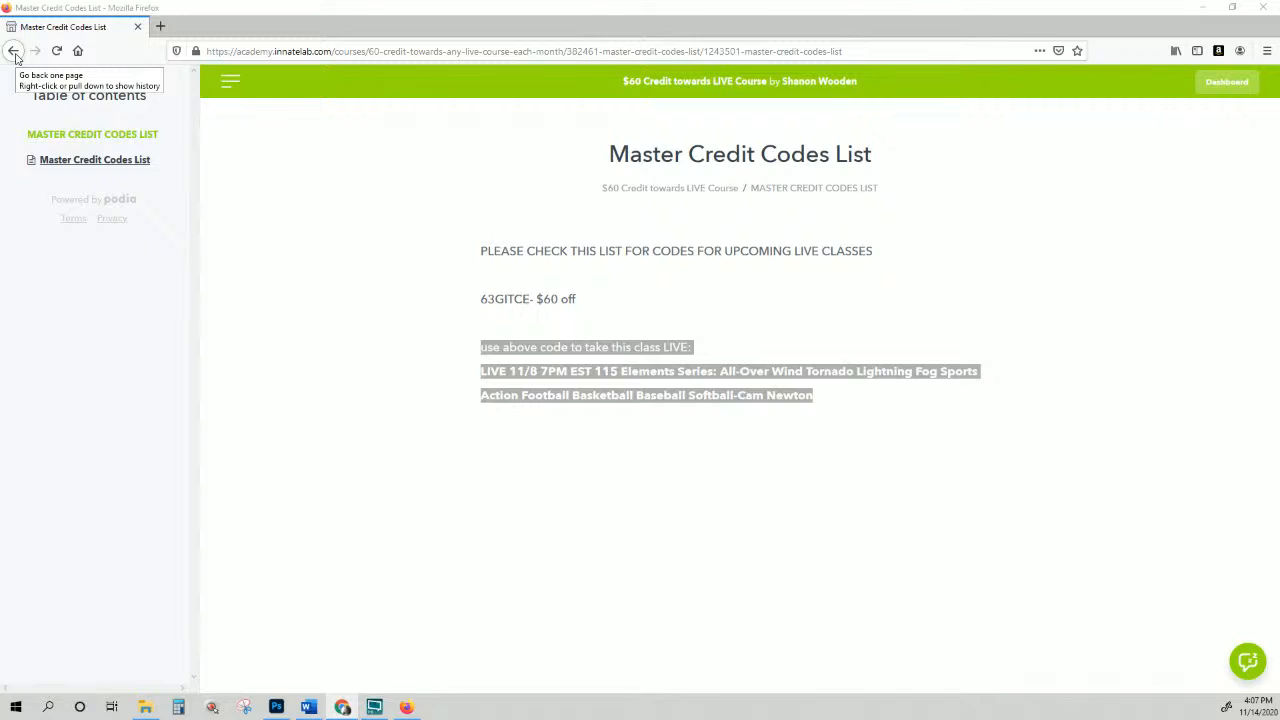
# Step: Return to the products dashboard and log out of the member account
pyautogui.click(14, 53)
pyautogui.moveTo(944, 108)
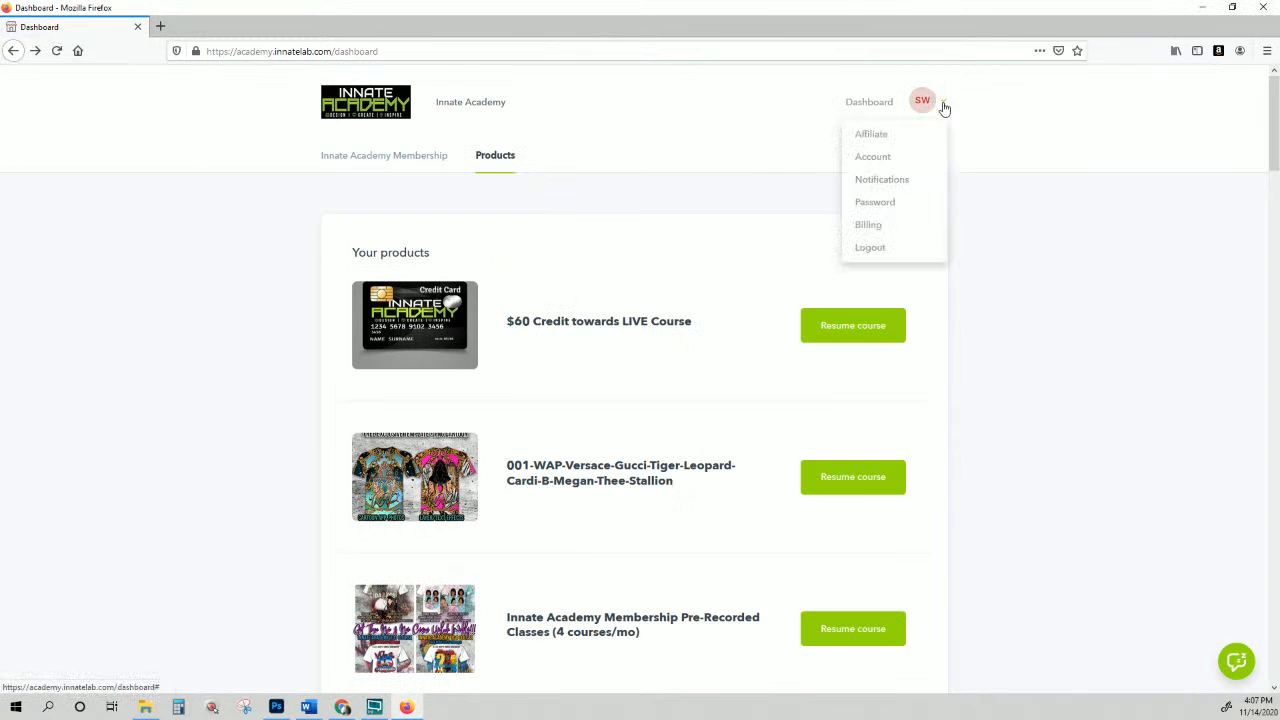
pyautogui.click(869, 249)
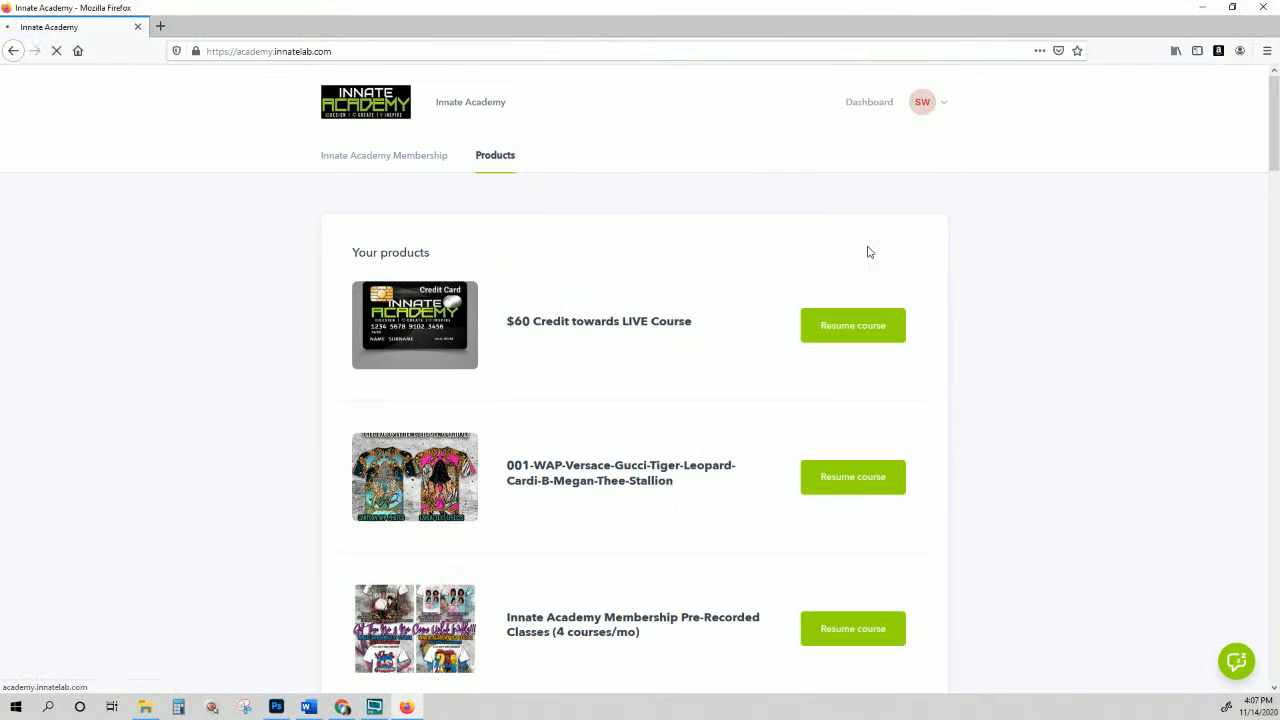
# Step: Scroll the public catalog to the 13x19 All-Over Sublimation Workshop and Pre-Recorded 115 Elements cards
pyautogui.scroll(-8, 403, 335)
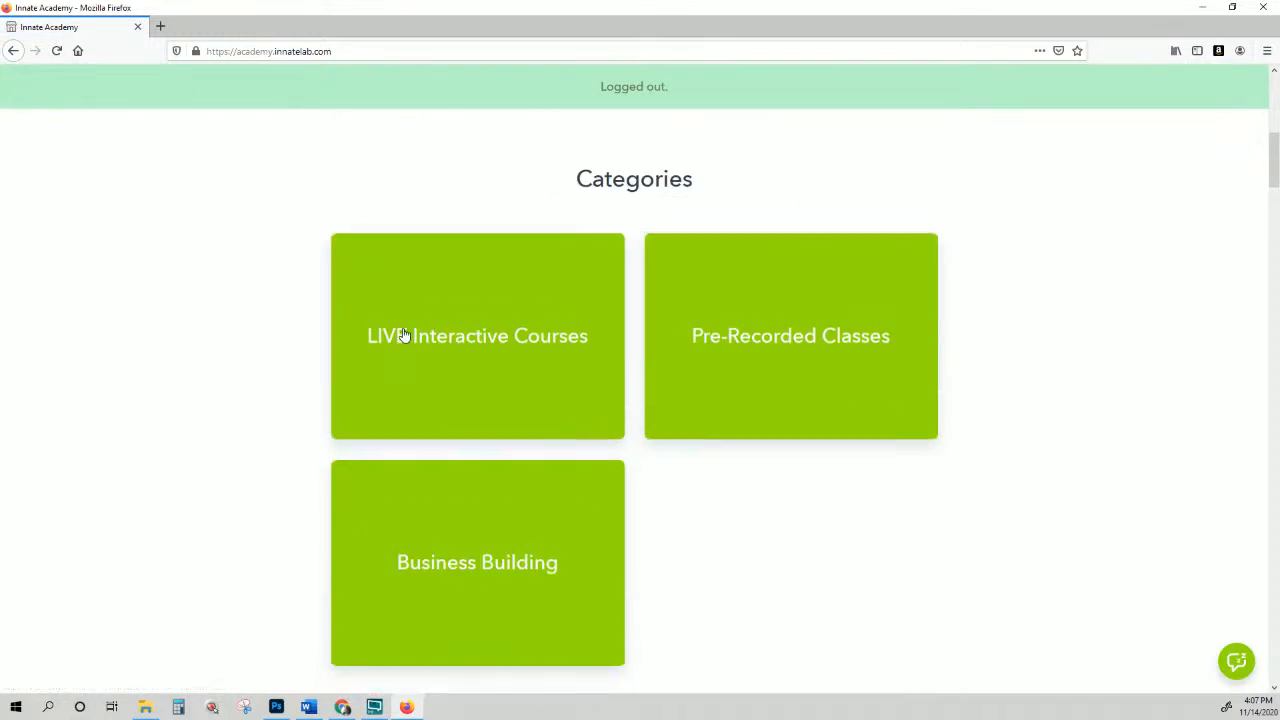
pyautogui.scroll(-6, 403, 335)
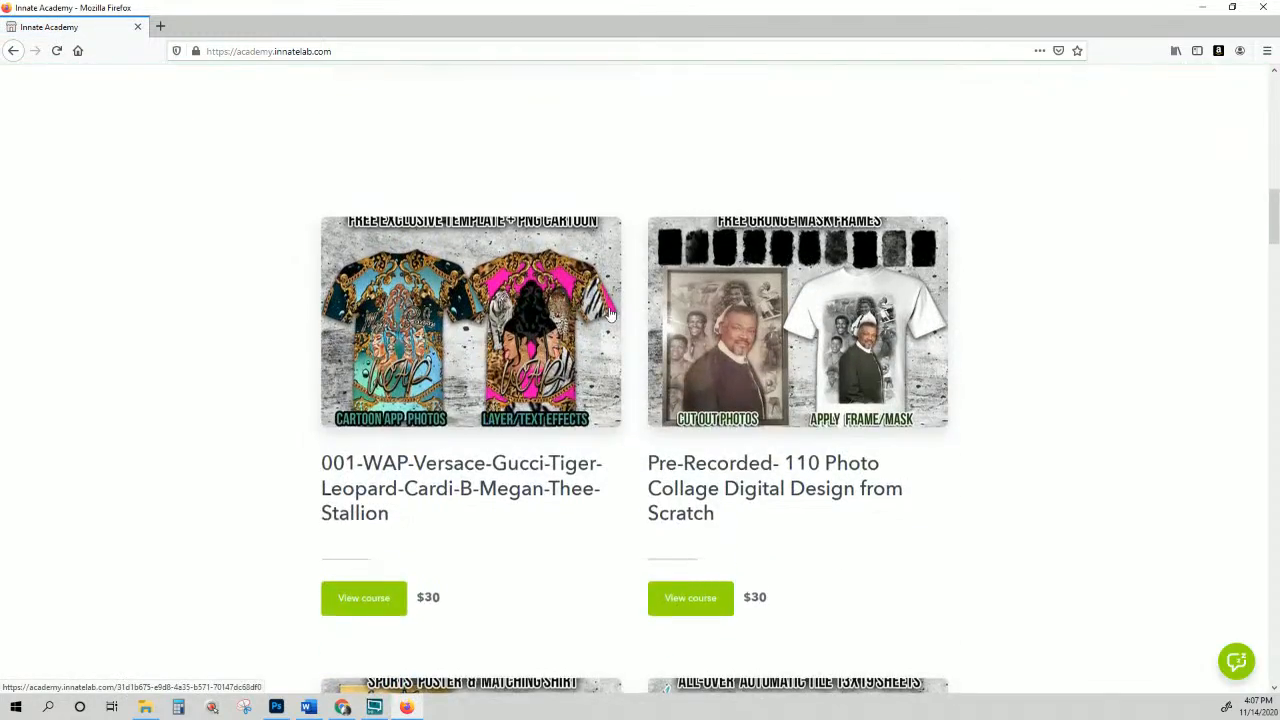
pyautogui.scroll(-5, 610, 314)
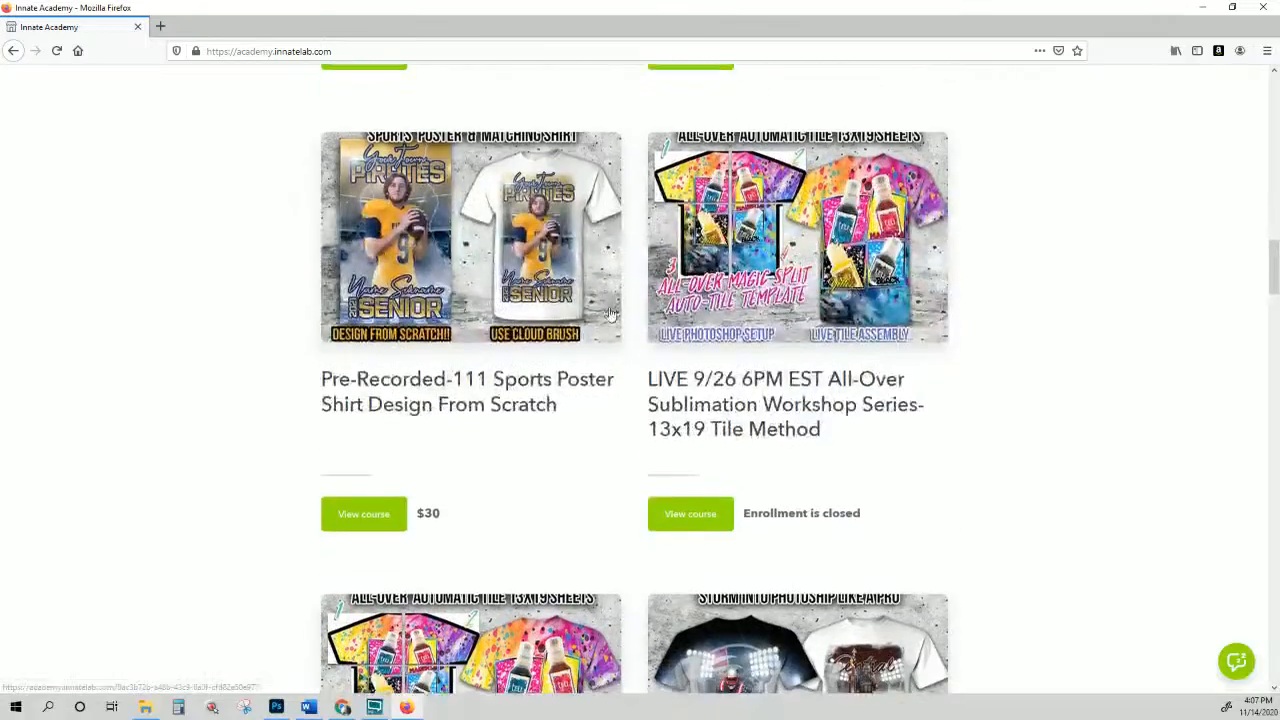
pyautogui.scroll(-6, 610, 314)
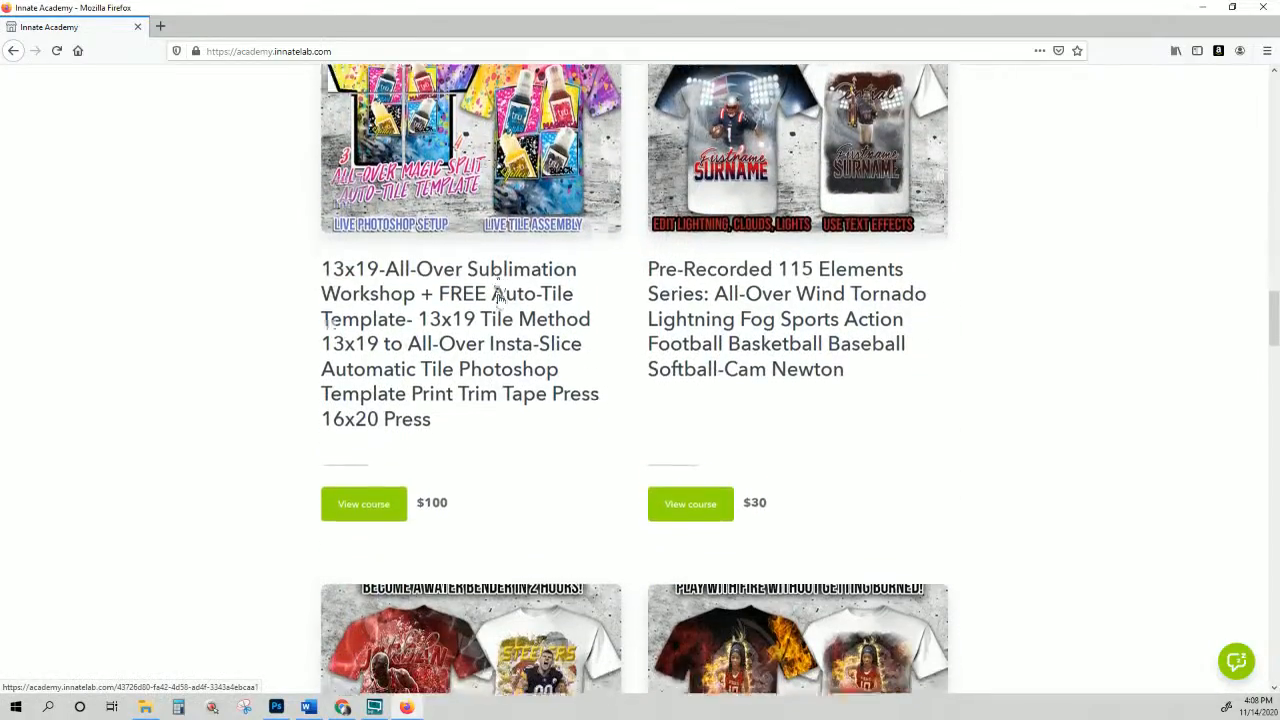
pyautogui.scroll(-1, 497, 295)
pyautogui.scroll(4, 786, 352)
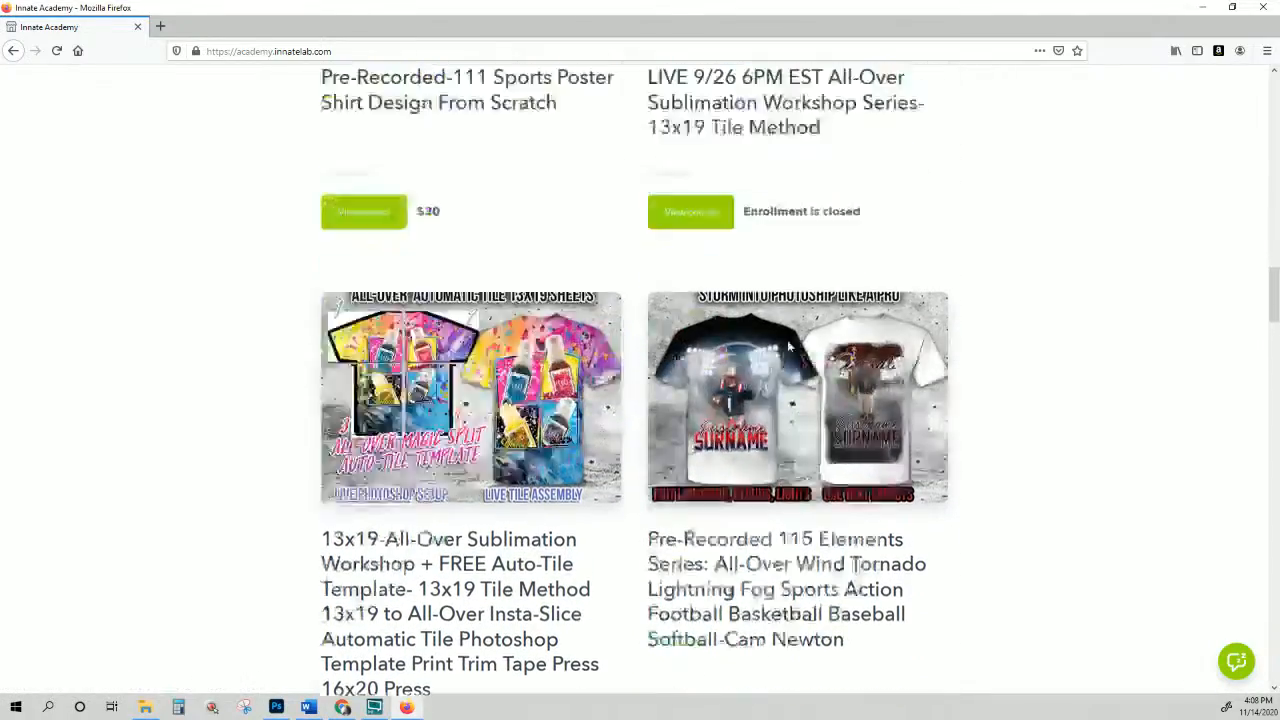
pyautogui.scroll(-5, 788, 346)
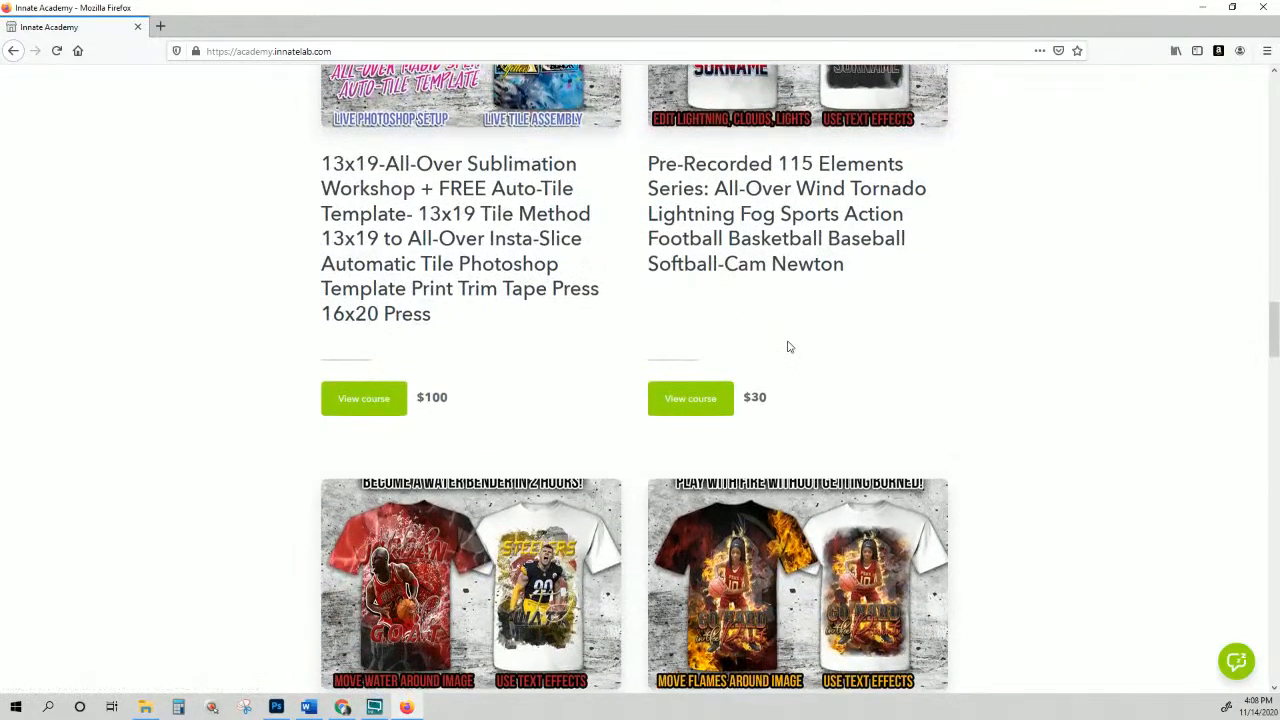
# Step: Highlight the 115 Elements title and $30 price, then reveal the 114 and 113 Elements cards
pyautogui.moveTo(848, 265); pyautogui.dragTo(646, 163)
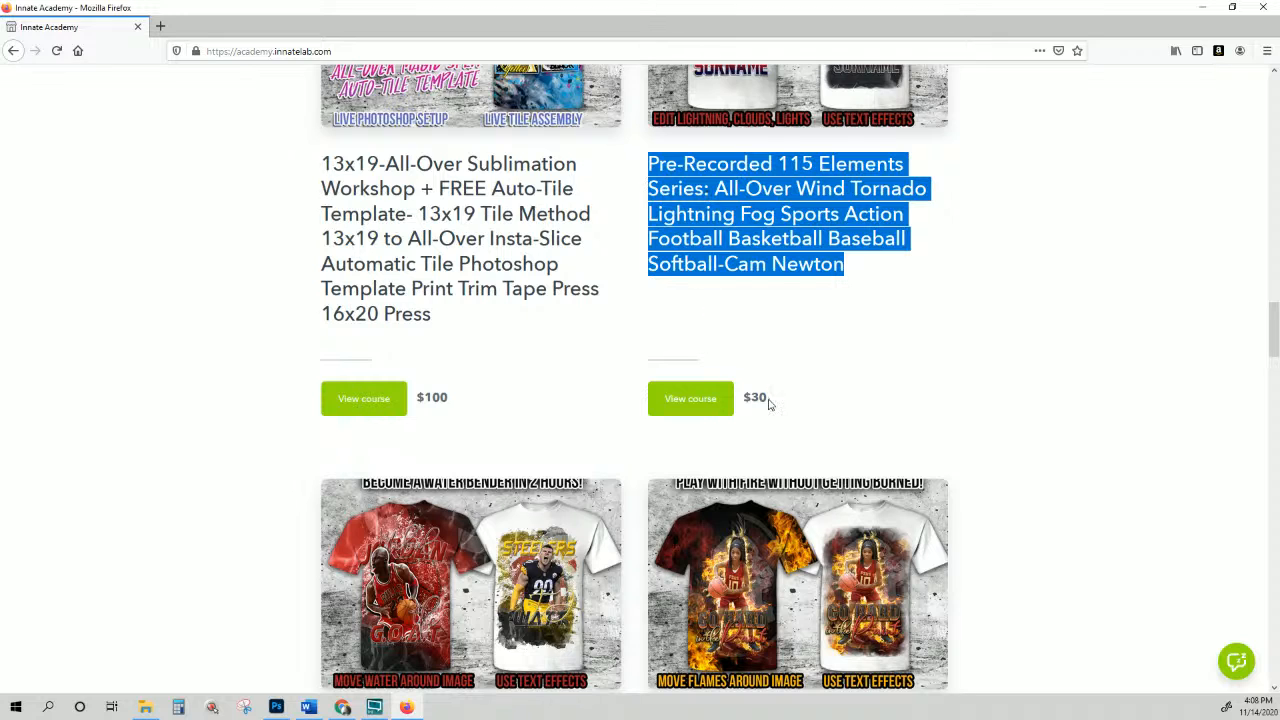
pyautogui.moveTo(768, 403); pyautogui.dragTo(685, 413)
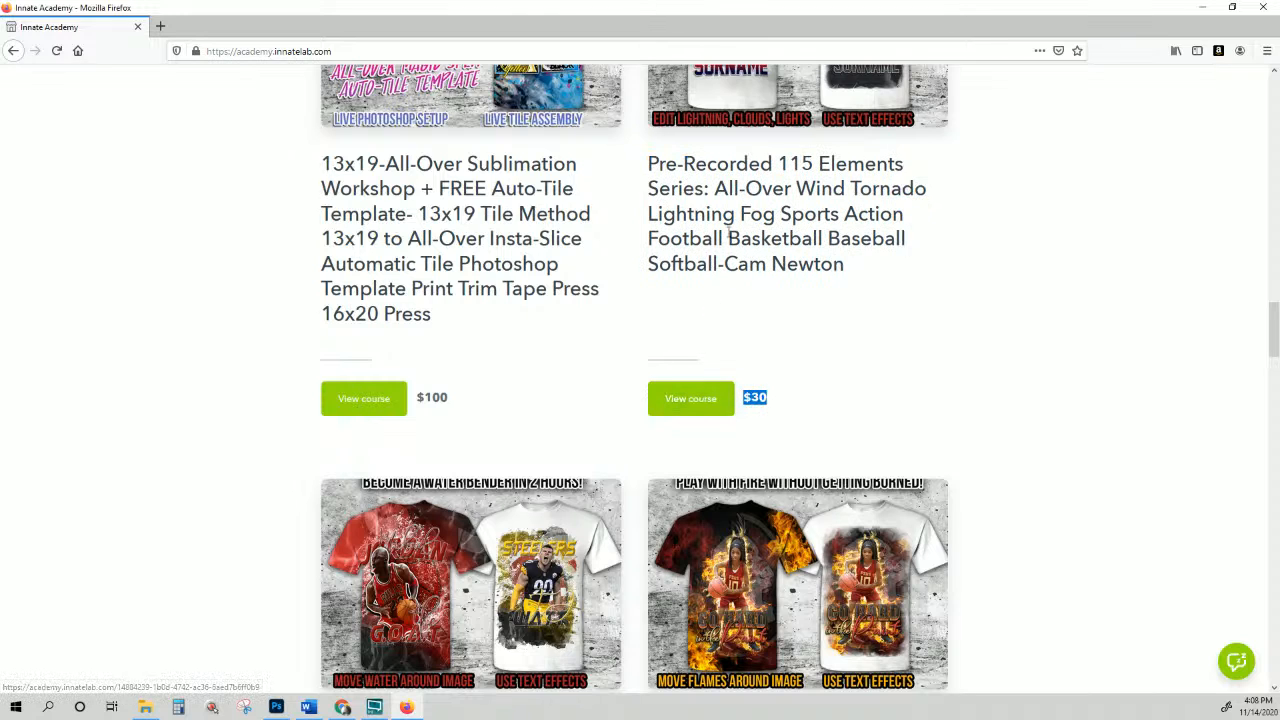
pyautogui.scroll(-3, 735, 245)
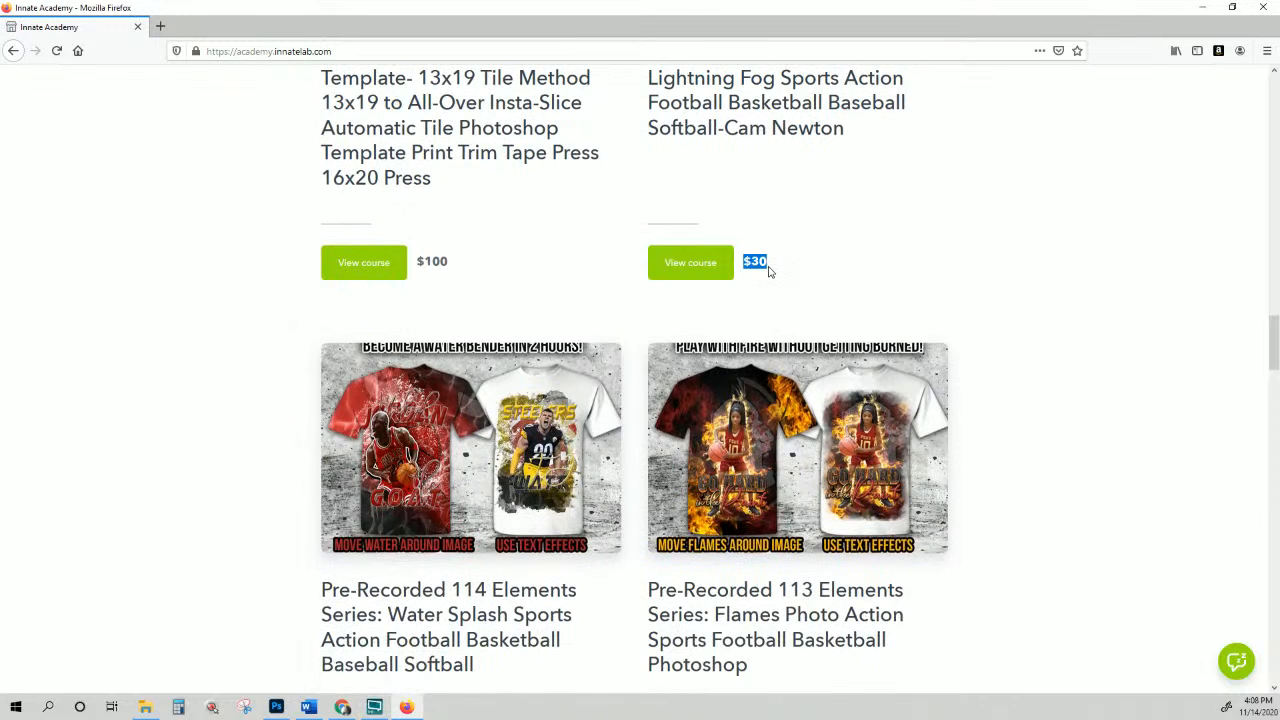
pyautogui.click(769, 271)
# Step: Browse down the course cards, highlight 105 in the Socks title, then return up to 001-WAP and 110 Photo Collage
pyautogui.scroll(-2, 895, 180)
pyautogui.scroll(-6, 895, 180)
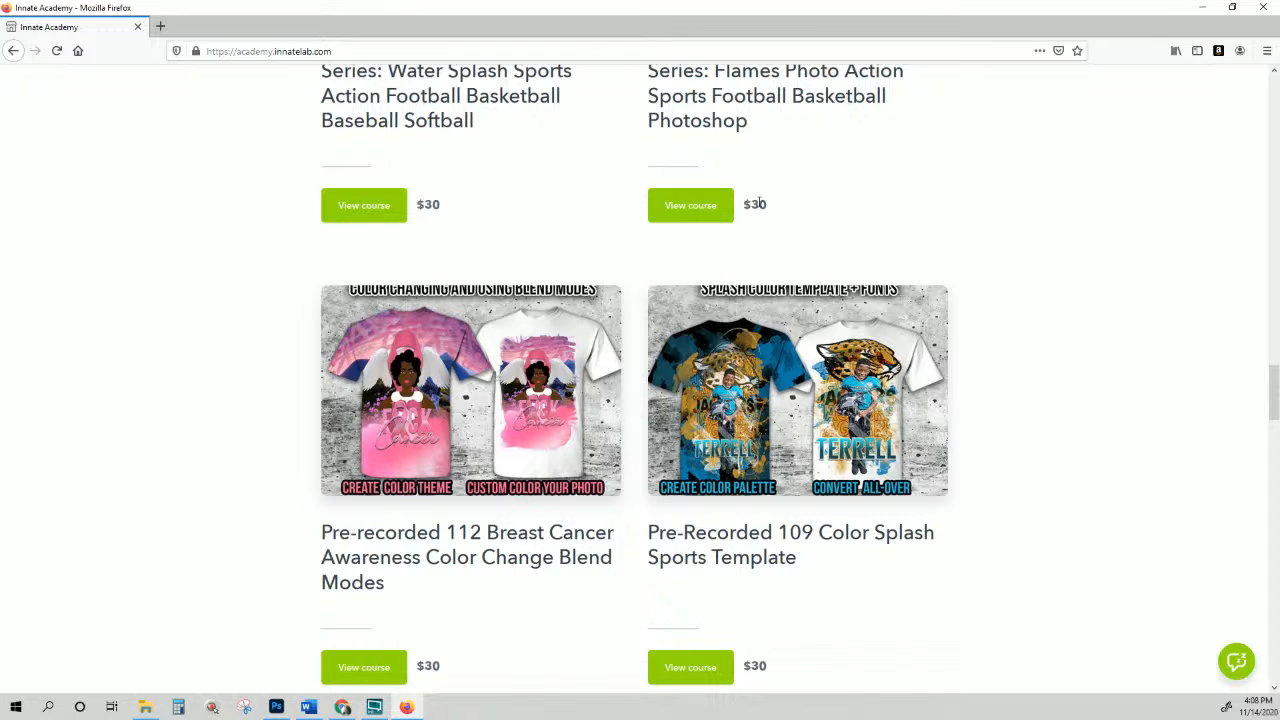
pyautogui.scroll(-1, 807, 220)
pyautogui.scroll(-3, 807, 220)
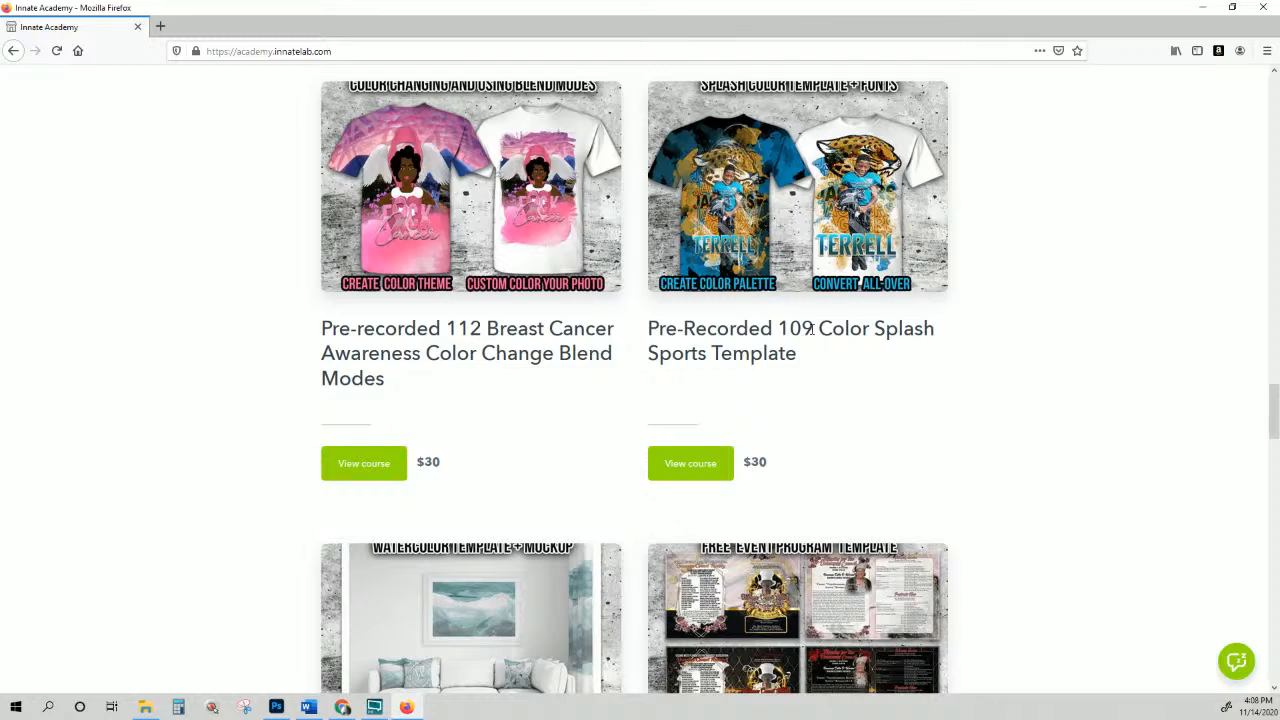
pyautogui.scroll(-8, 811, 330)
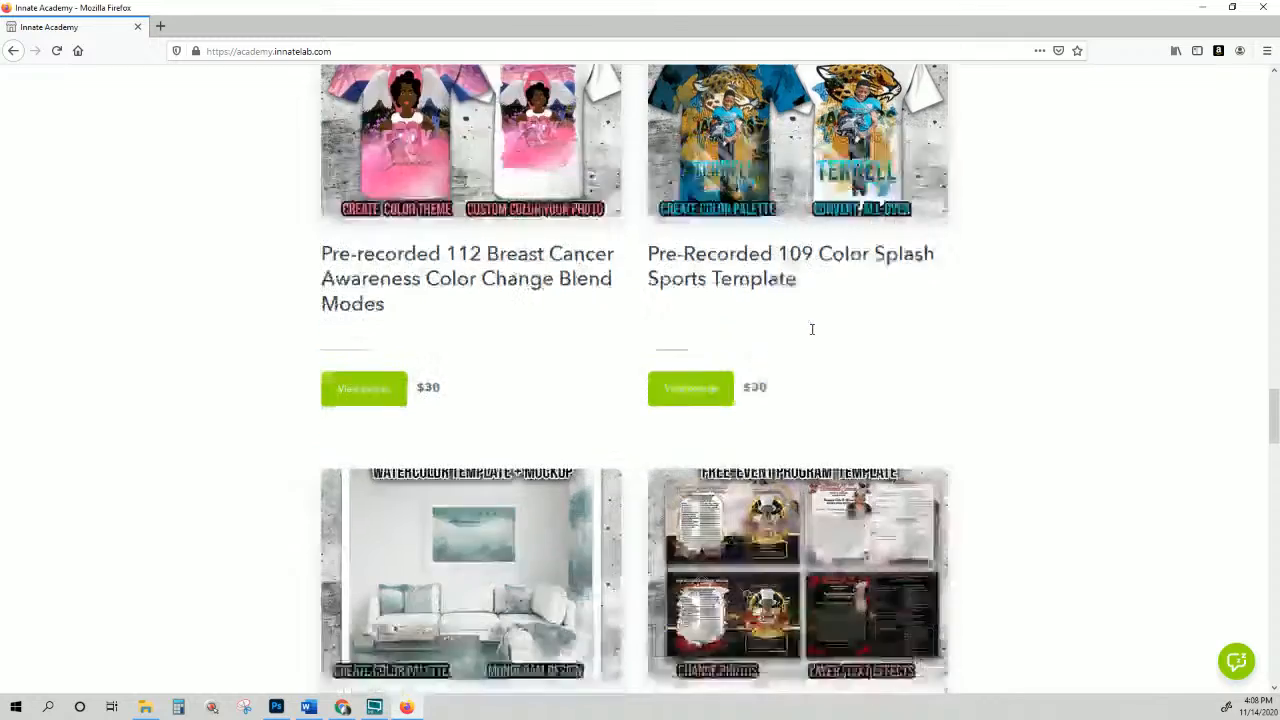
pyautogui.scroll(-1, 812, 336)
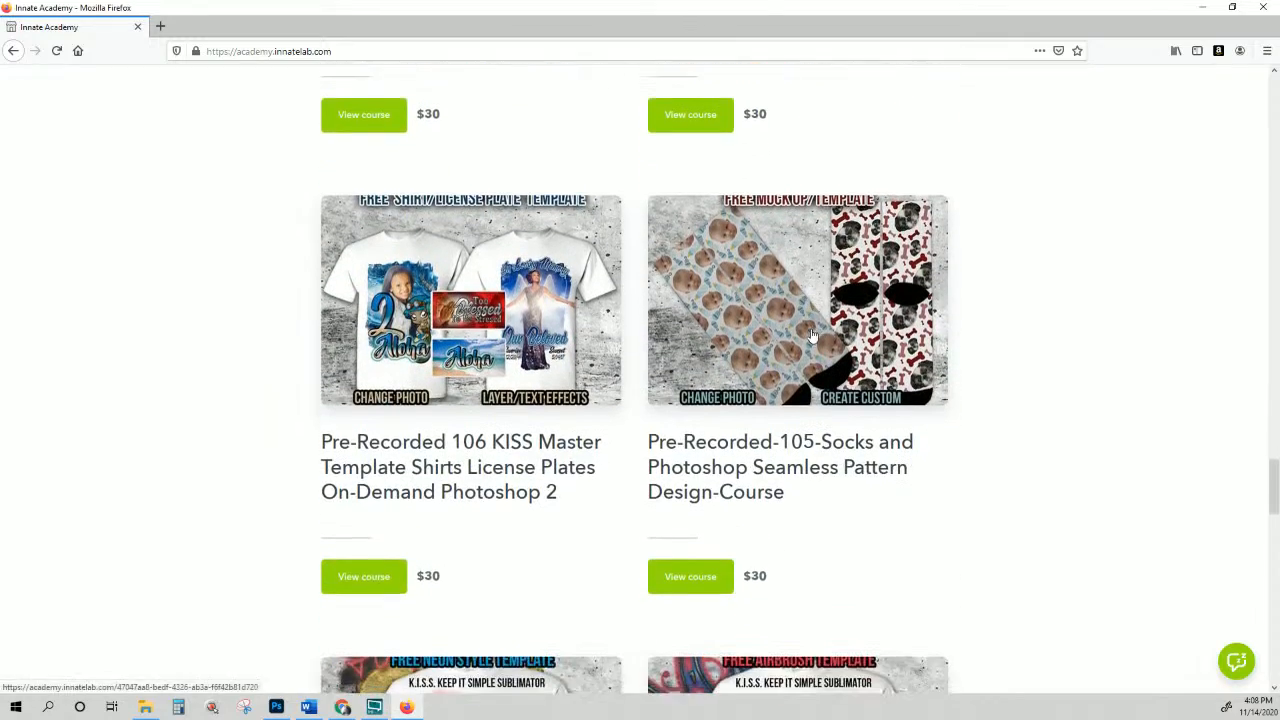
pyautogui.moveTo(781, 436); pyautogui.dragTo(813, 436)
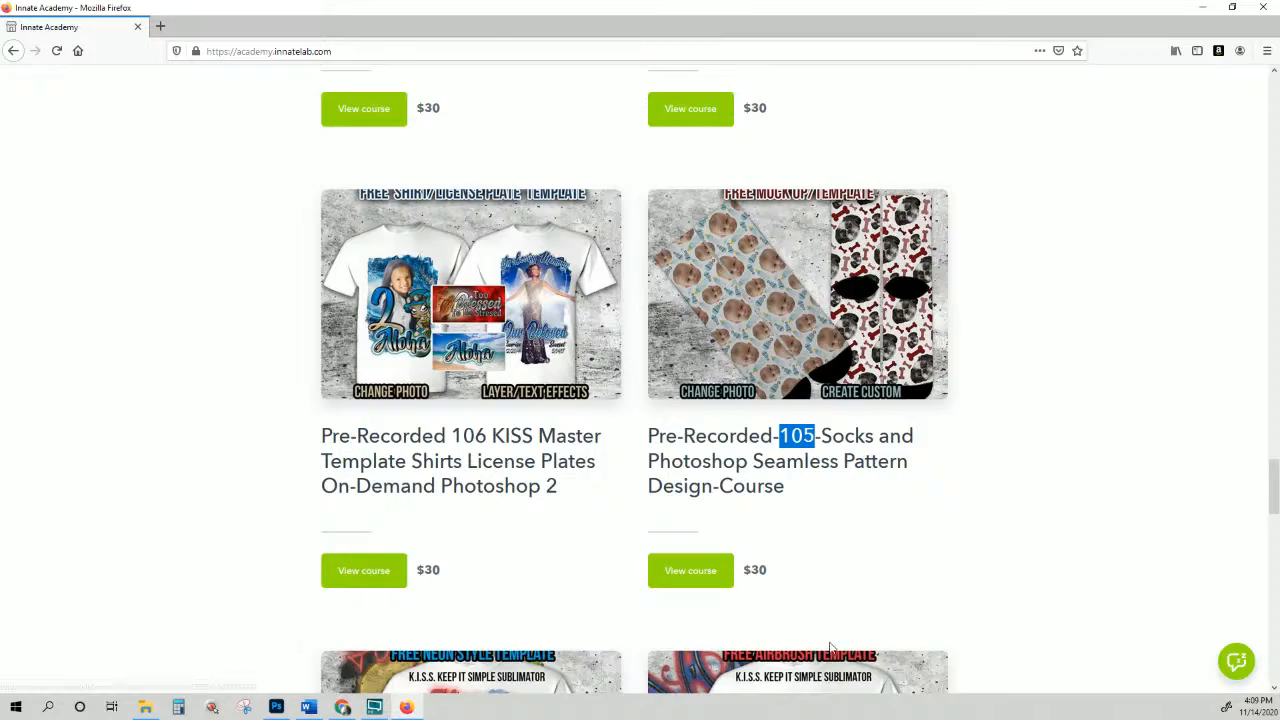
pyautogui.scroll(-5, 828, 538)
pyautogui.scroll(-4, 828, 538)
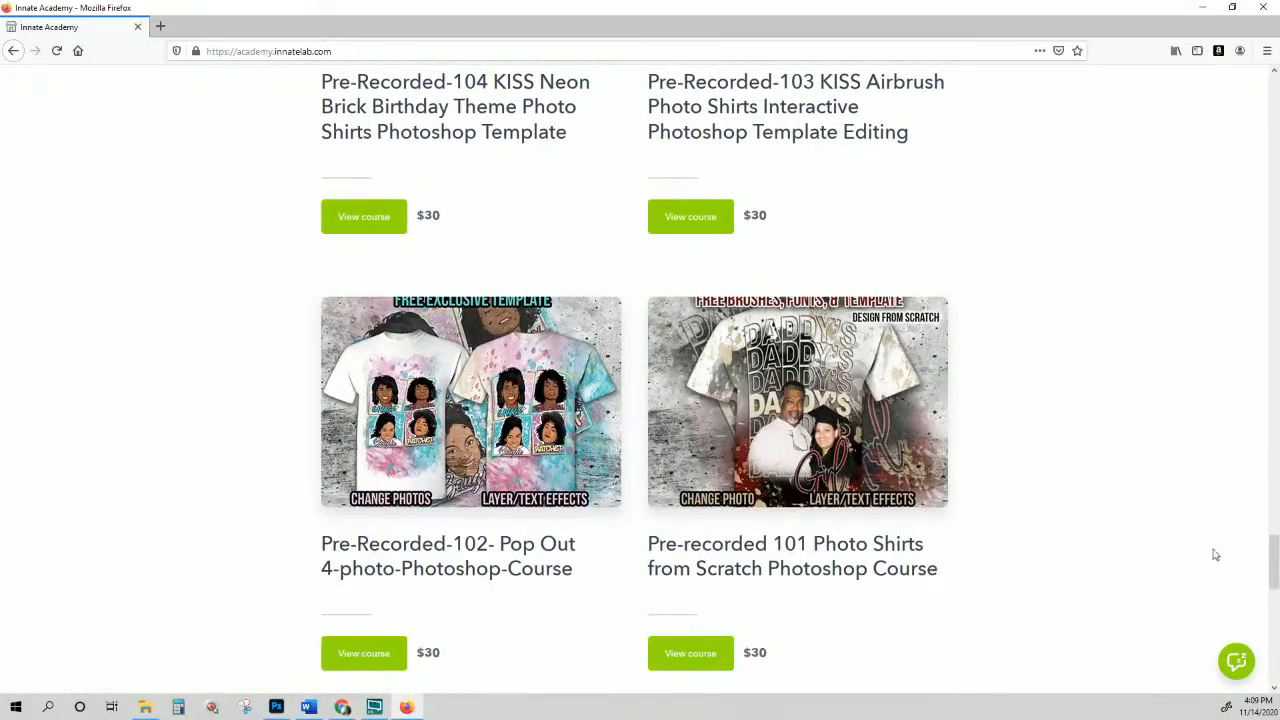
pyautogui.moveTo(1275, 577); pyautogui.dragTo(1273, 216)
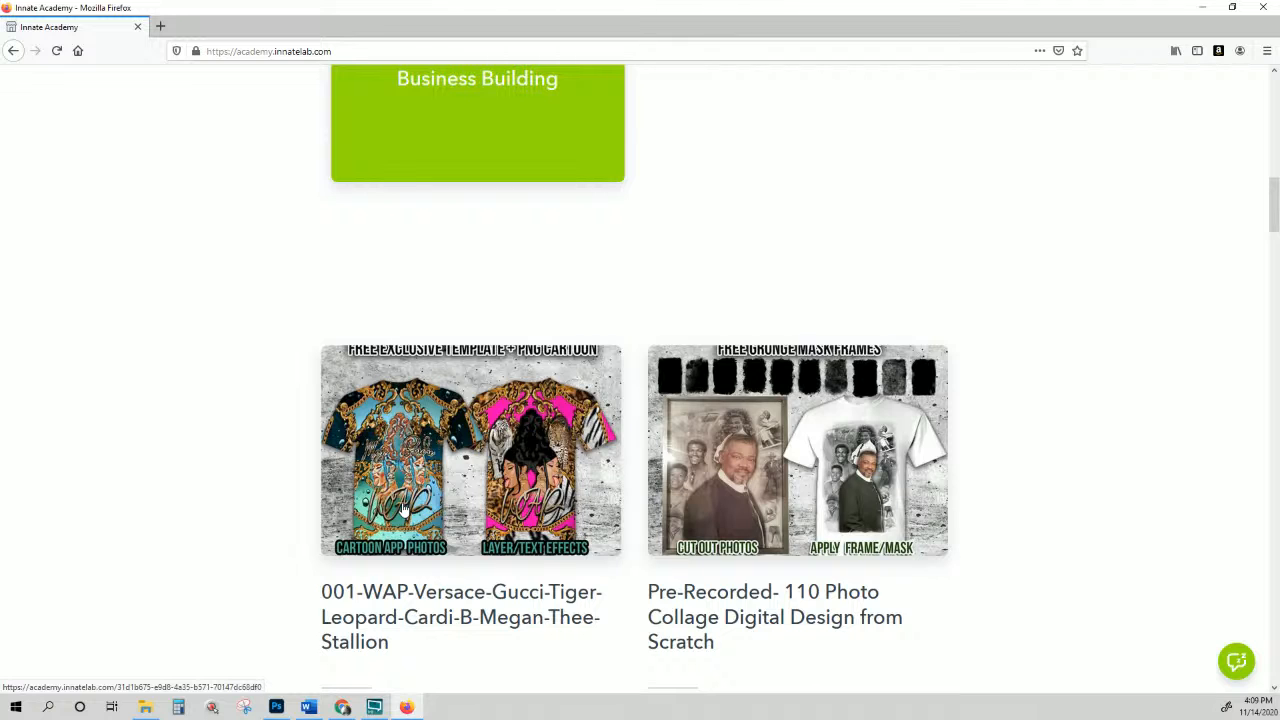
pyautogui.click(184, 709)
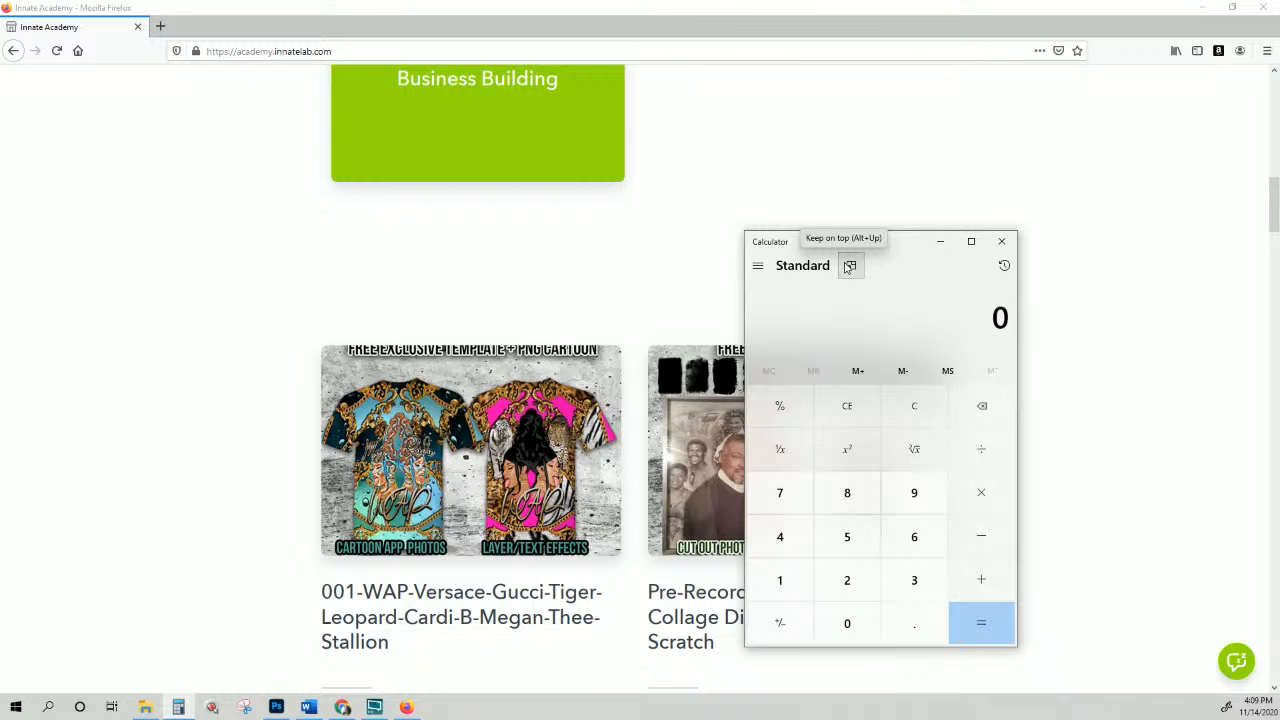
pyautogui.write('20*4')
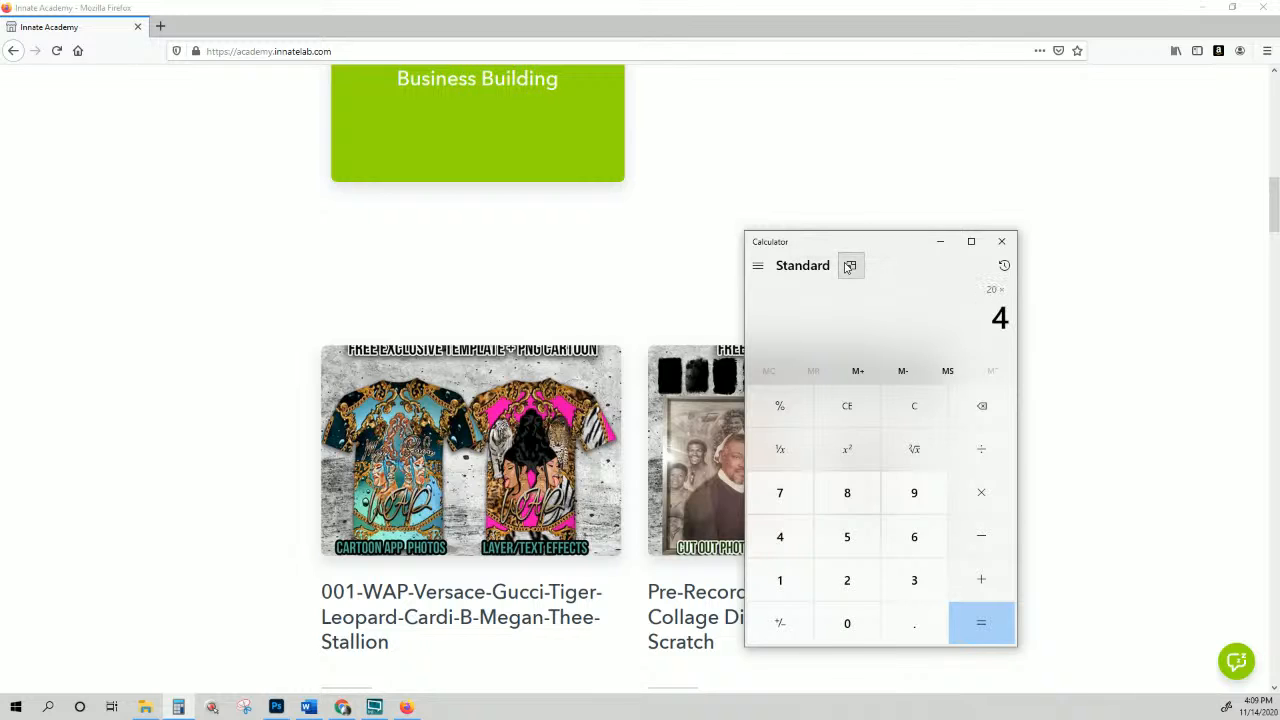
pyautogui.press('Return')
pyautogui.doubleClick(999, 317)
pyautogui.click(997, 317)
pyautogui.moveTo(977, 317); pyautogui.dragTo(1005, 321)
# Step: Close the calculator and scroll to the Pre-Recorded-111 Sports Poster and LIVE 9/26 13x19 workshop courses
pyautogui.click(1008, 245)
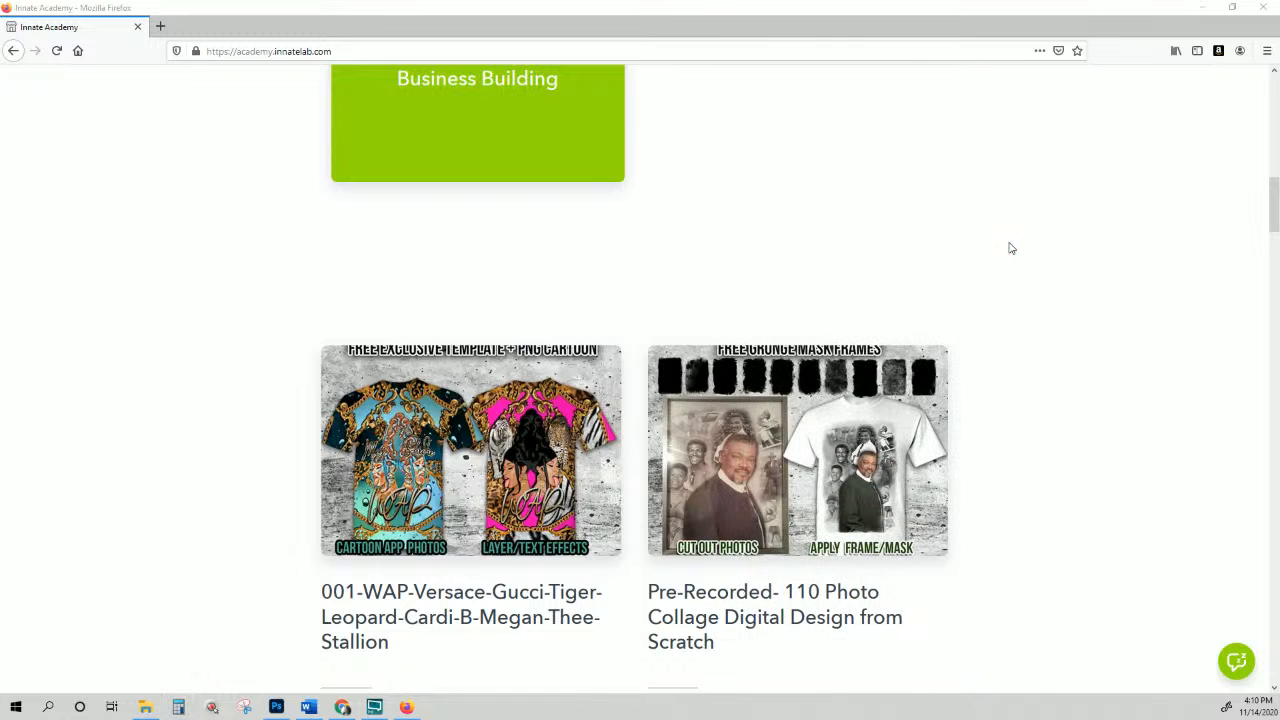
pyautogui.scroll(-5, 1010, 247)
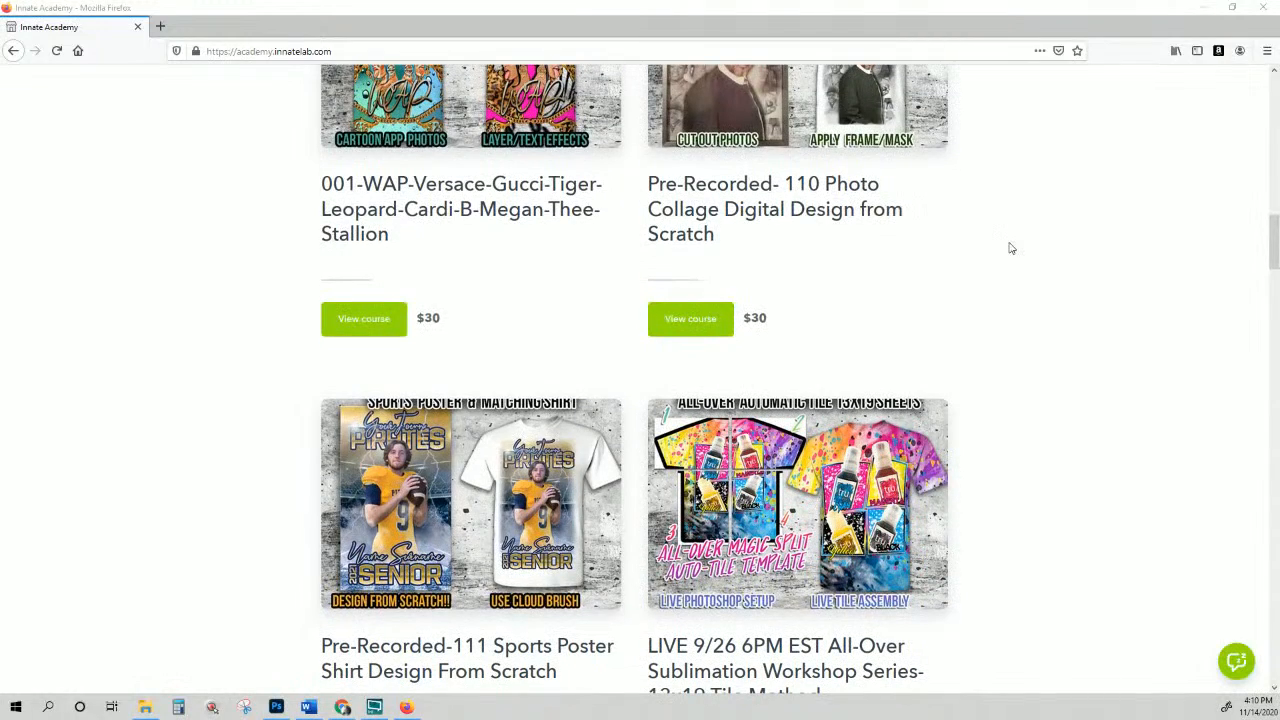
pyautogui.scroll(-4, 1008, 248)
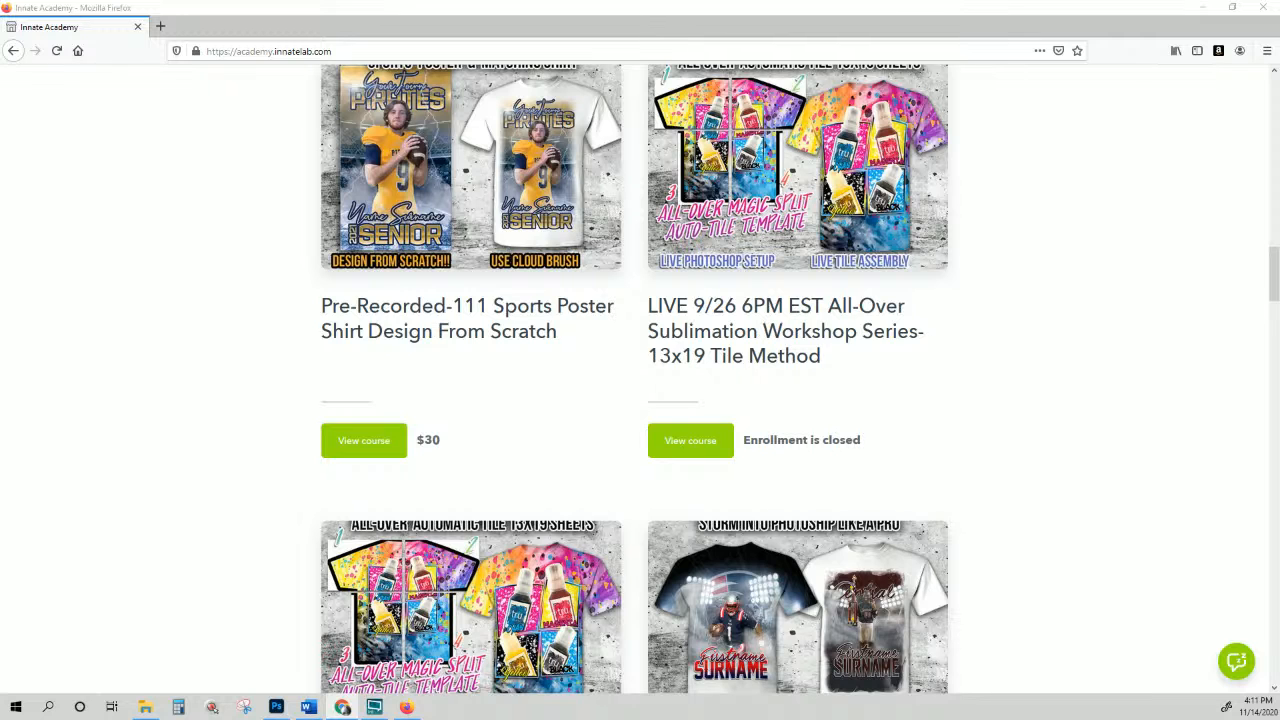
pyautogui.scroll(3, 640, 380)
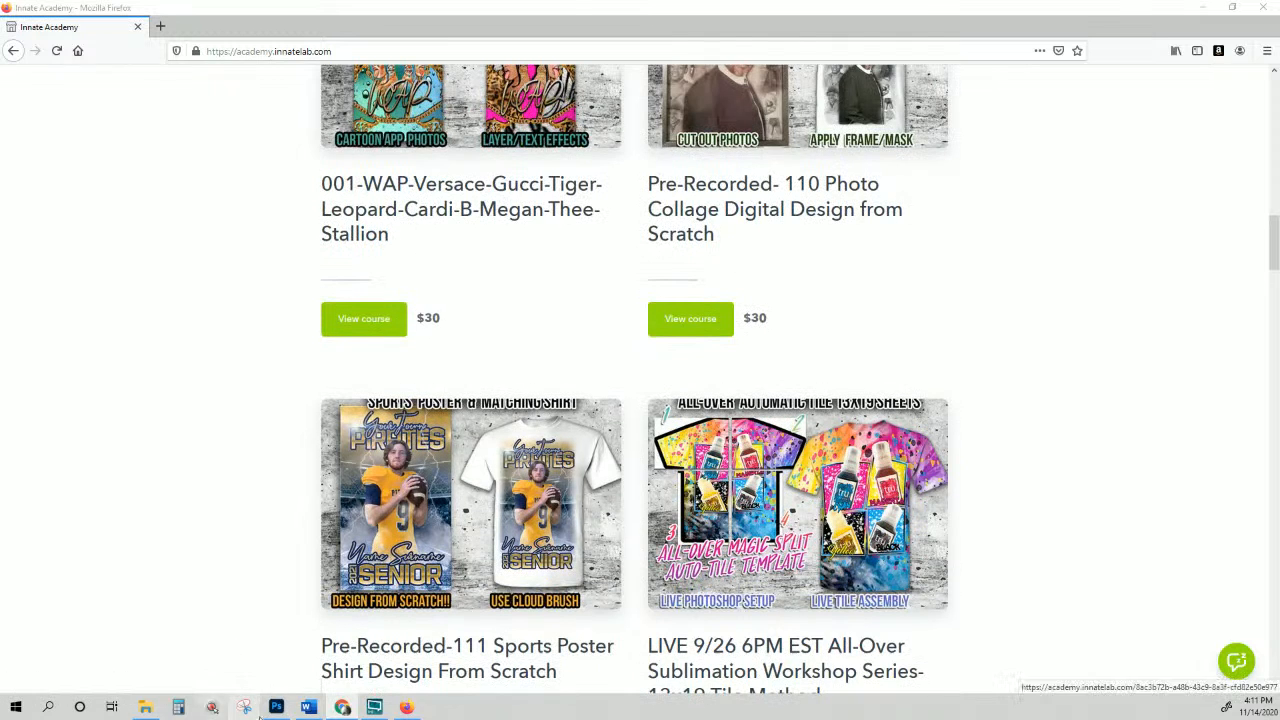
# Step: Bring Photoshop forward to show the 116-etsy-TSHIRT-MOCKUP.psd Ugly Christmas Sweater & Matching Socks mockup
pyautogui.click(276, 707)
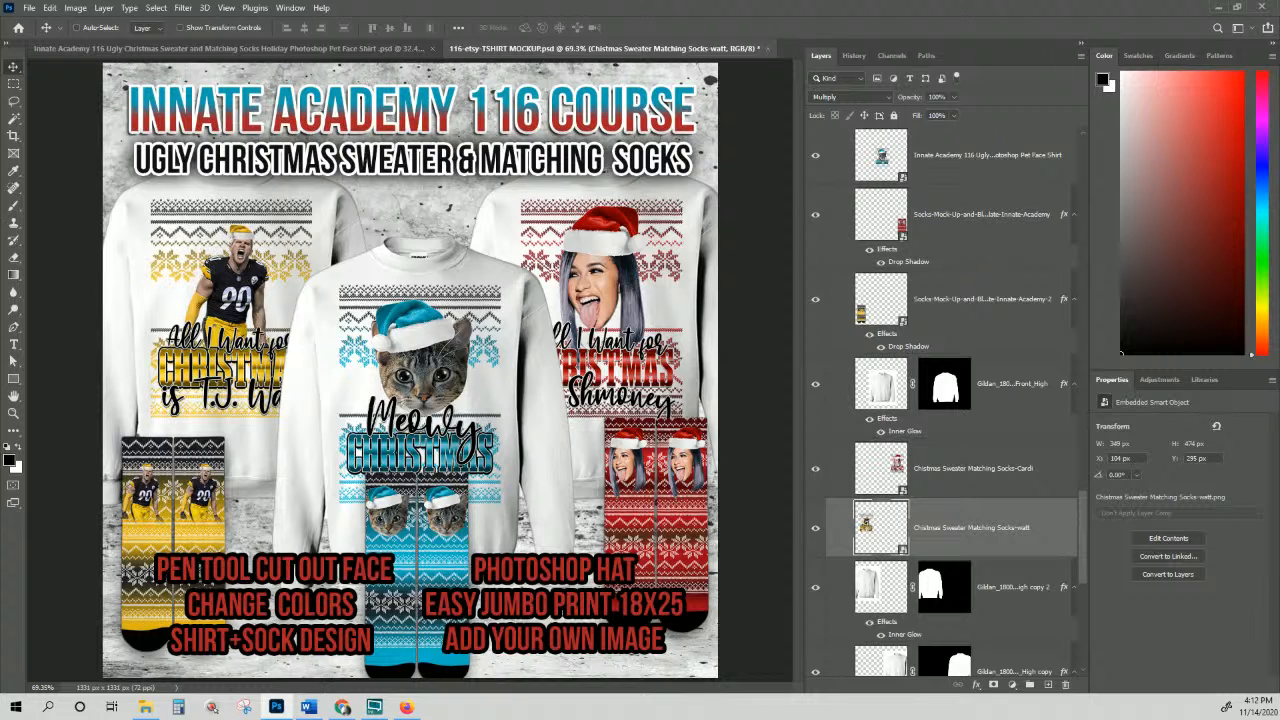
pyautogui.hotkey('alt', 'Tab')
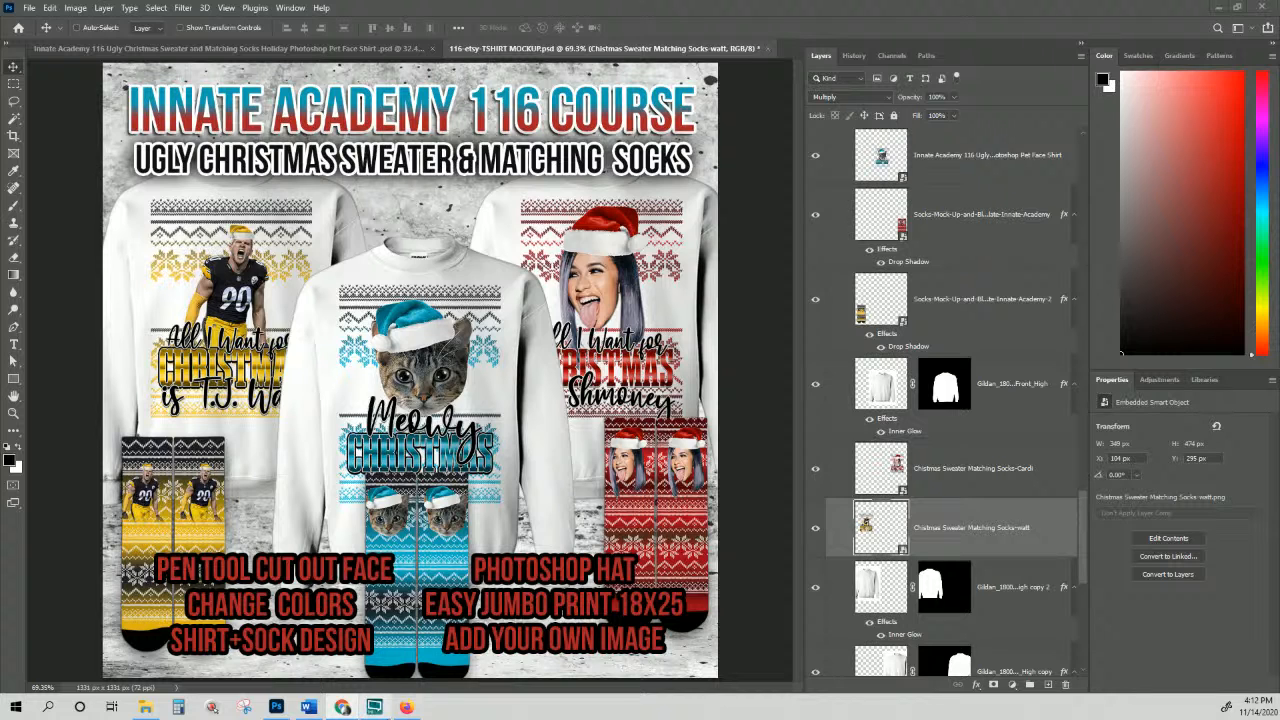
# Step: Return to Firefox and scroll the catalog to the LIVE Interactive, Pre-Recorded and Business Building categories
pyautogui.click(404, 708)
pyautogui.scroll(10, 290, 450)
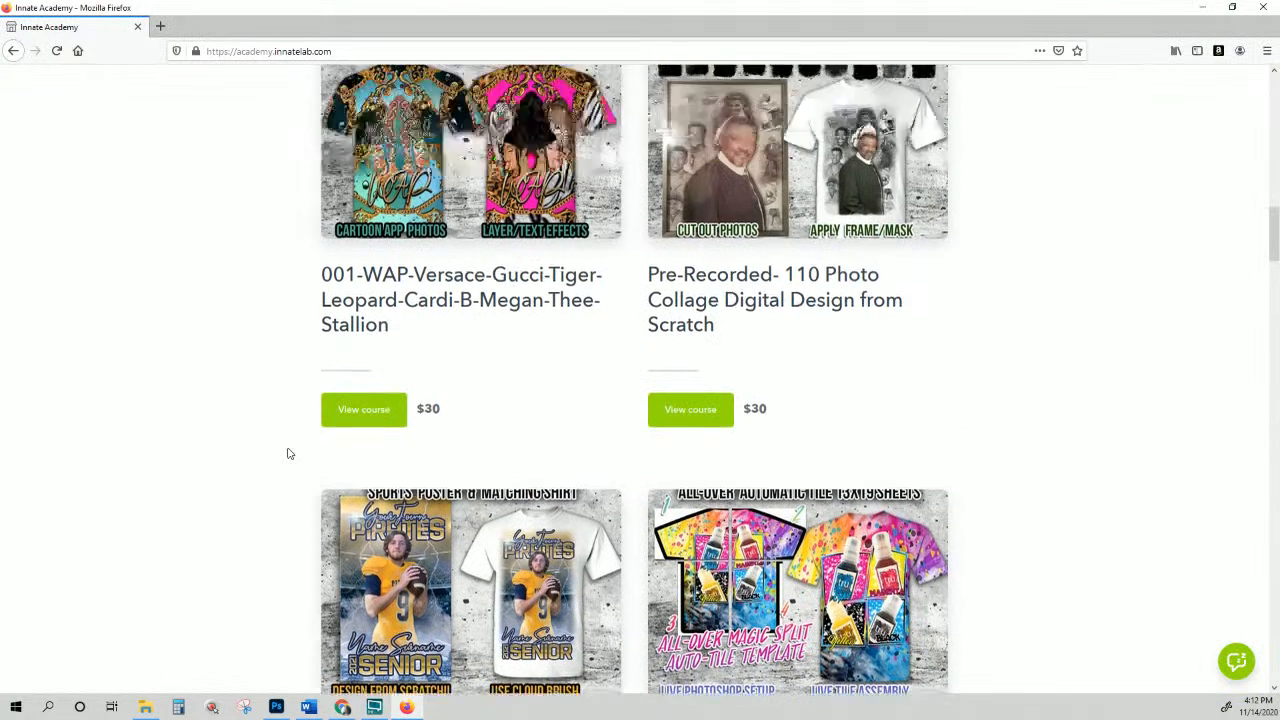
pyautogui.scroll(6, 323, 452)
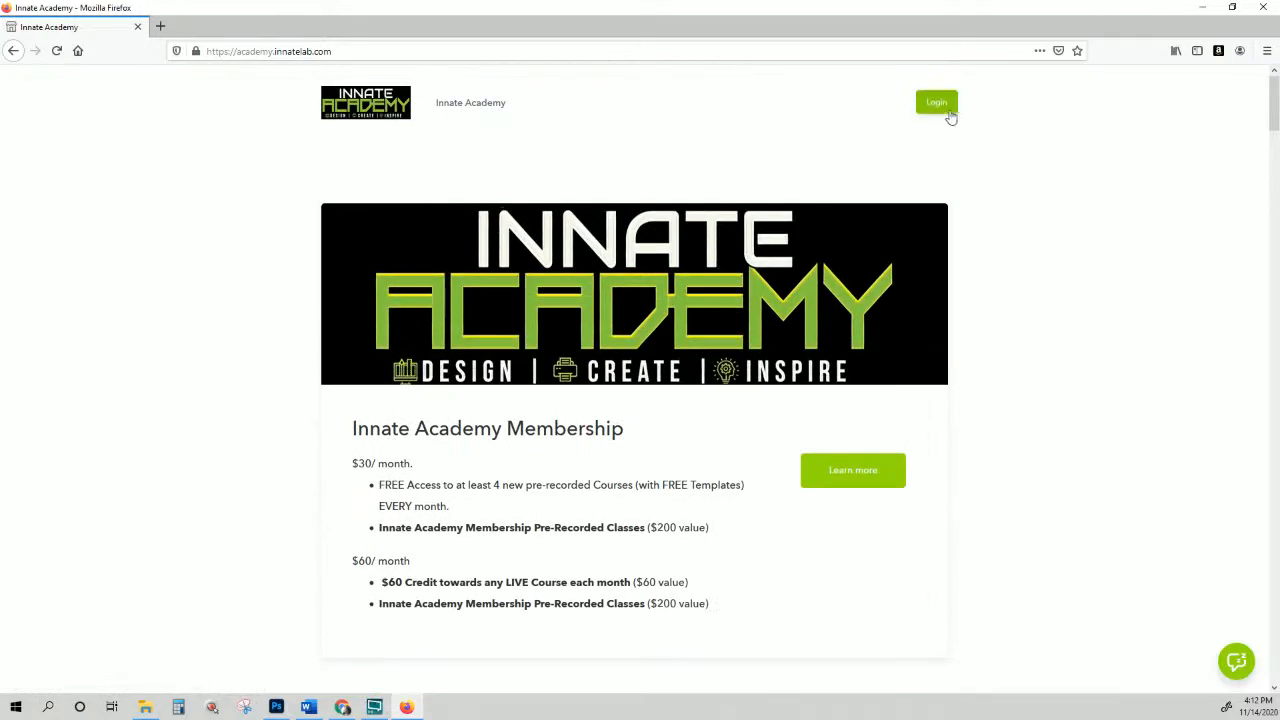
pyautogui.scroll(-12, 886, 306)
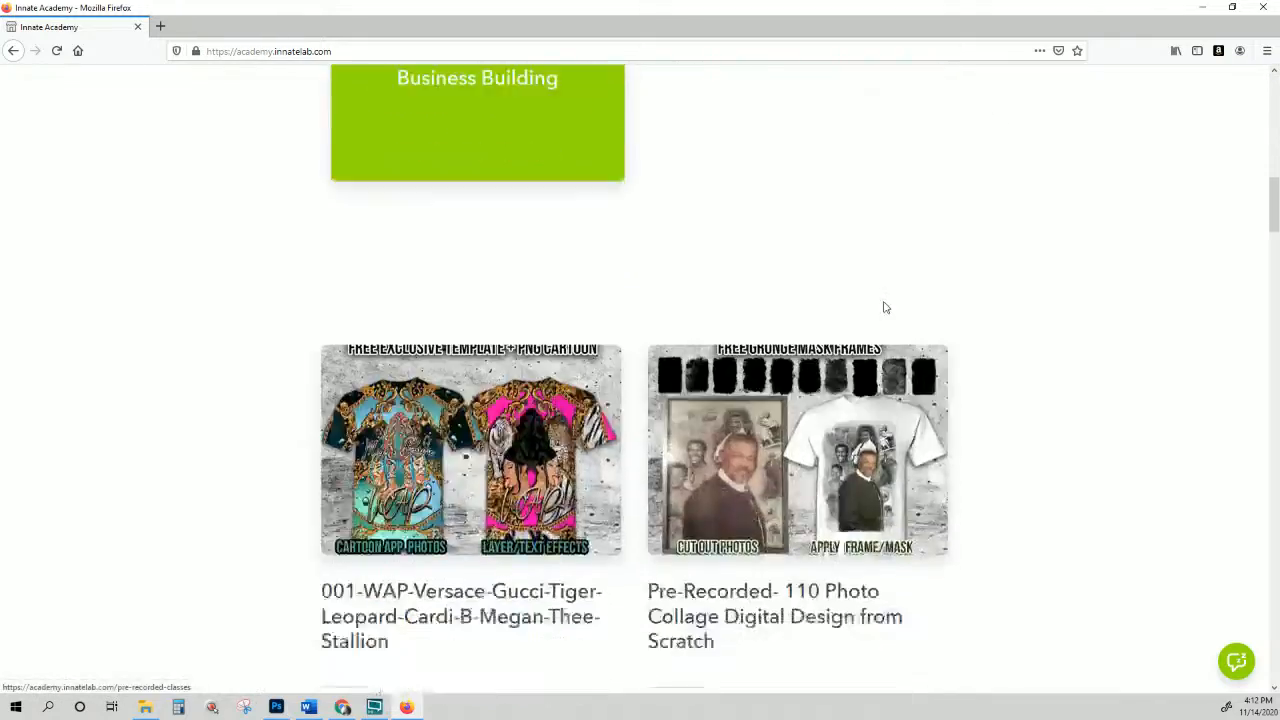
pyautogui.scroll(-8, 884, 306)
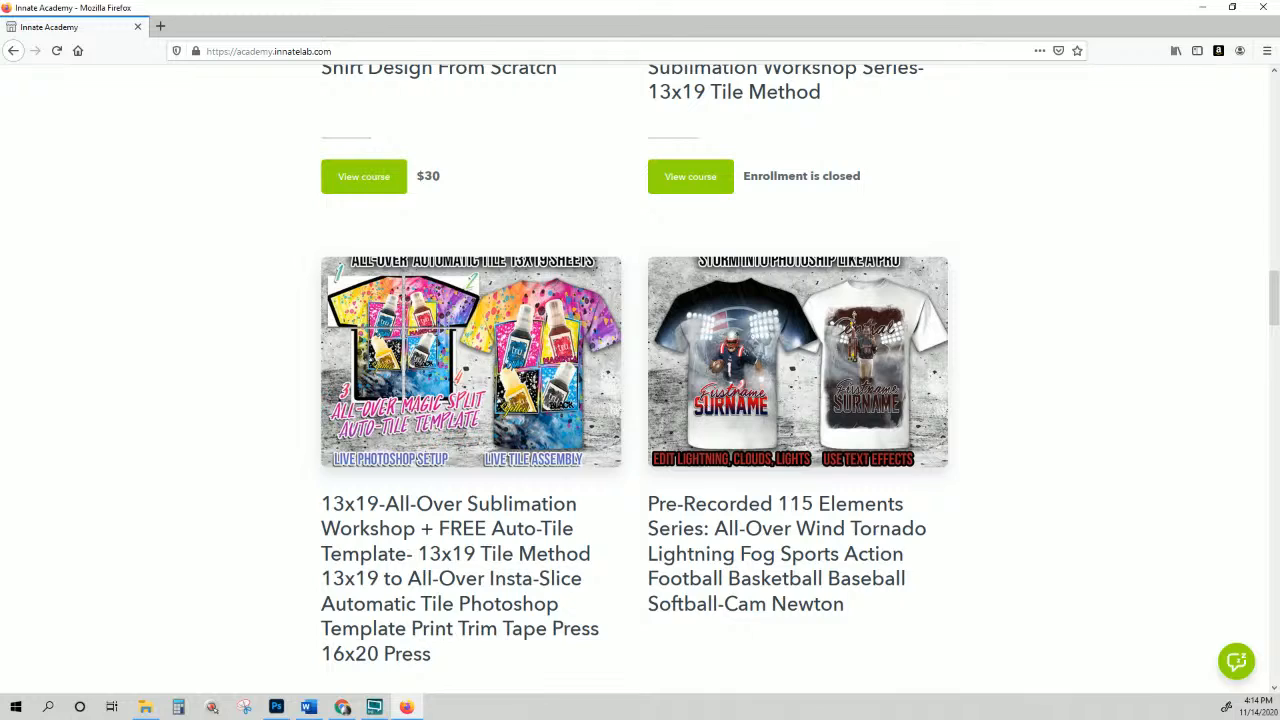
pyautogui.scroll(15, 1184, 380)
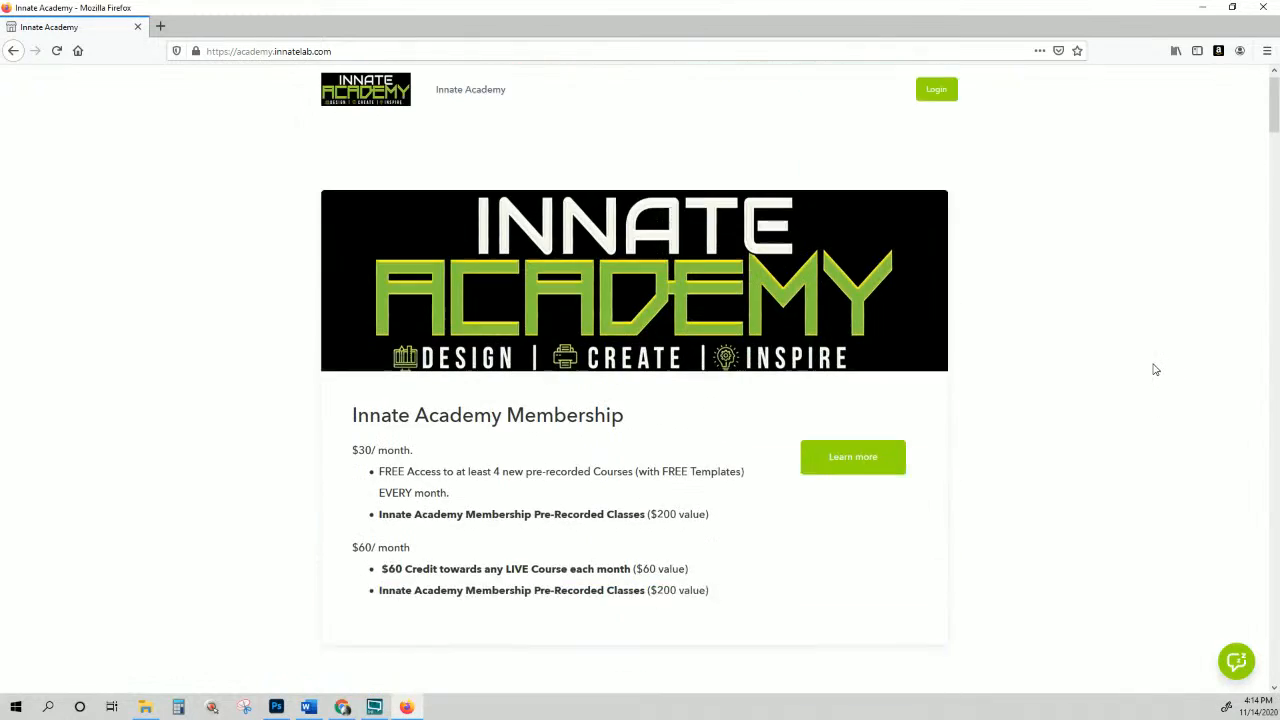
# Step: Open the member login form and sign in with the saved credentials
pyautogui.click(937, 102)
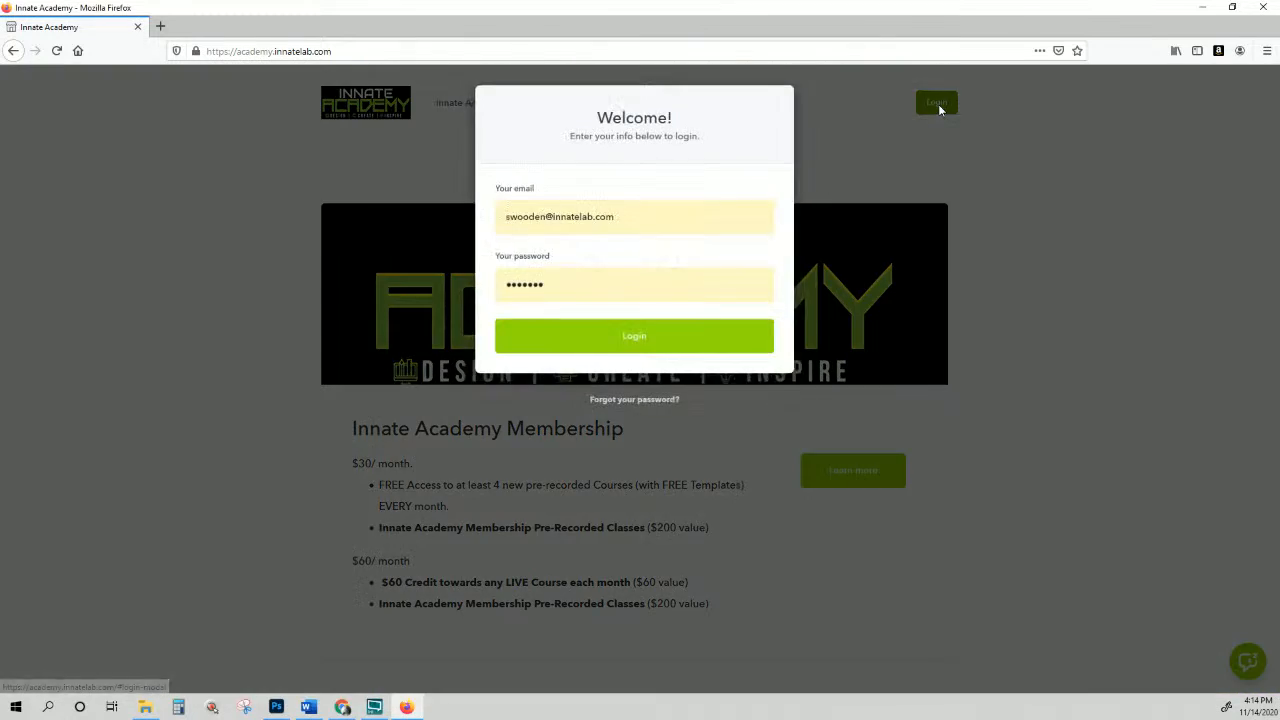
pyautogui.click(649, 339)
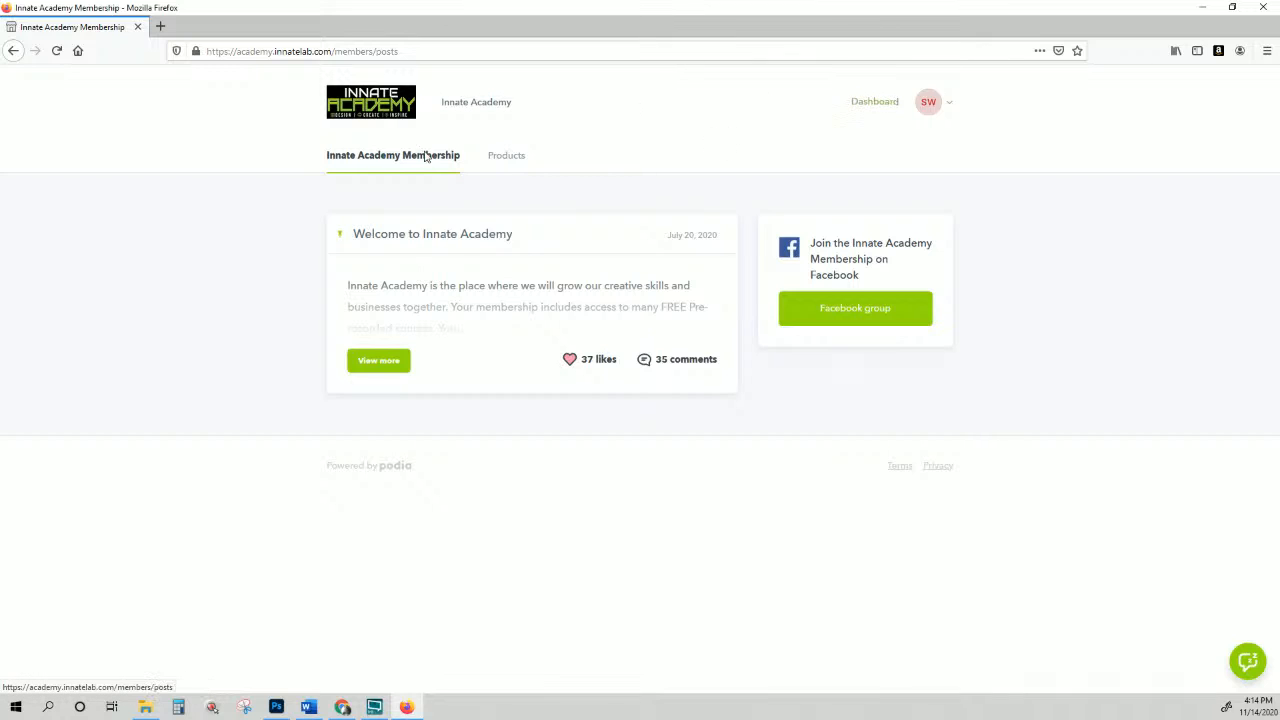
# Step: Go to the member dashboard and bring up the list of purchased courses
pyautogui.click(877, 105)
pyautogui.click(509, 161)
pyautogui.scroll(-3, 573, 344)
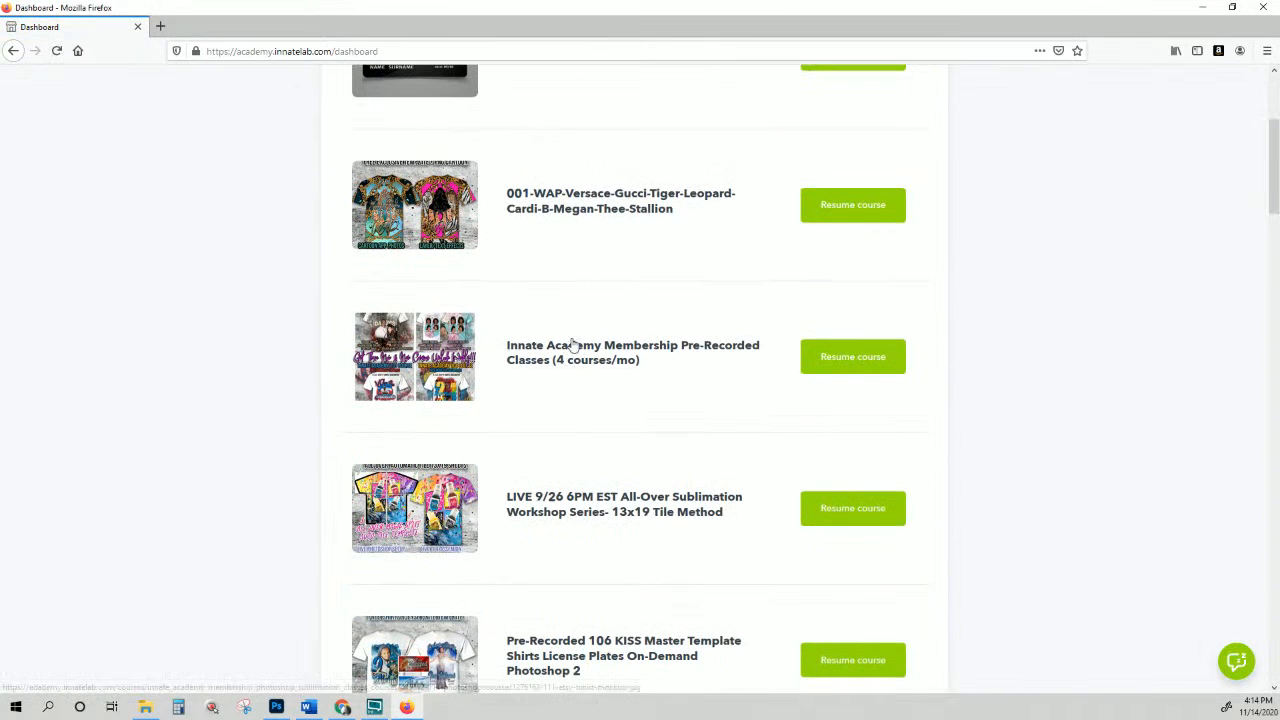
pyautogui.scroll(-1, 573, 344)
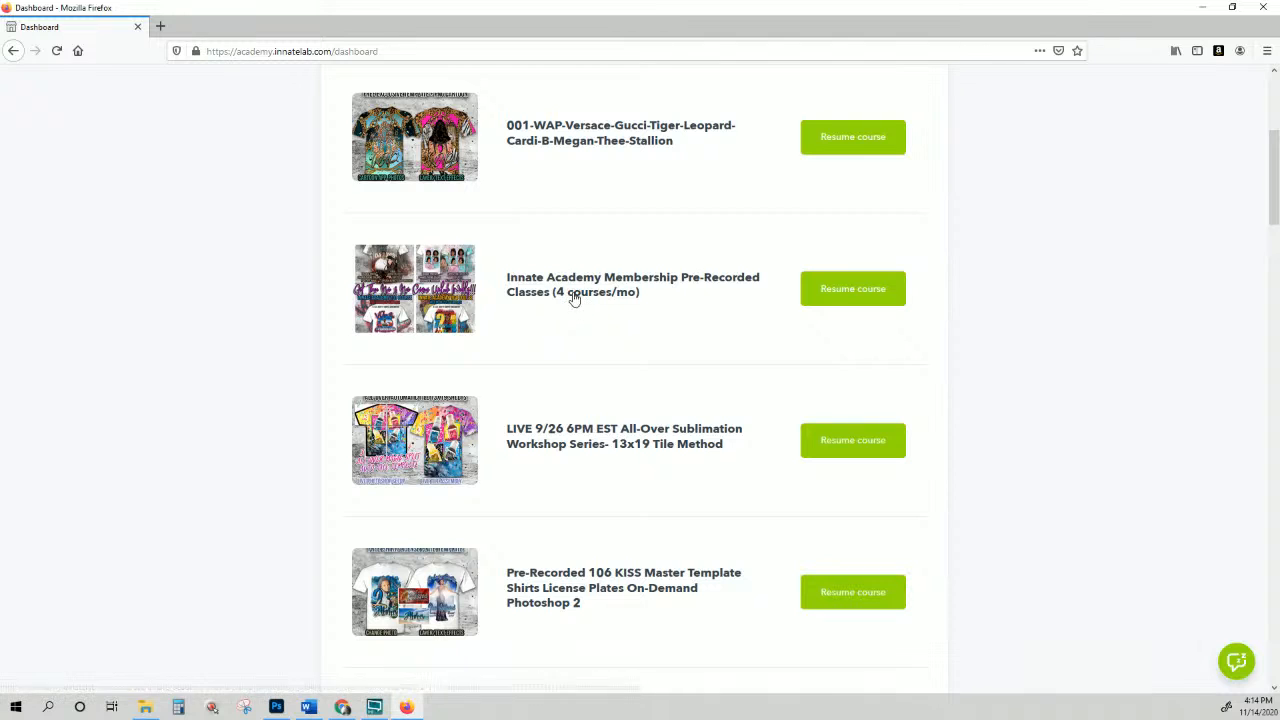
# Step: Open the Innate Academy Membership Pre-Recorded Classes course and scroll through its lessons
pyautogui.click(573, 297)
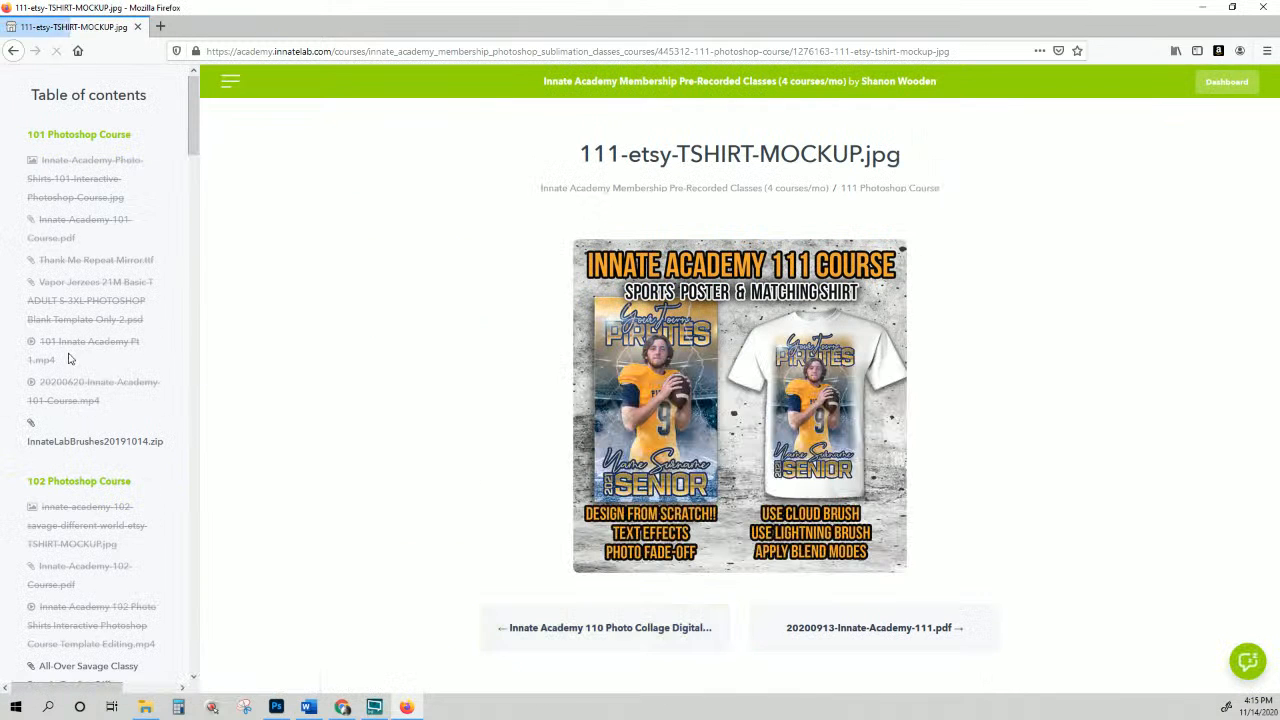
pyautogui.scroll(-10, 70, 340)
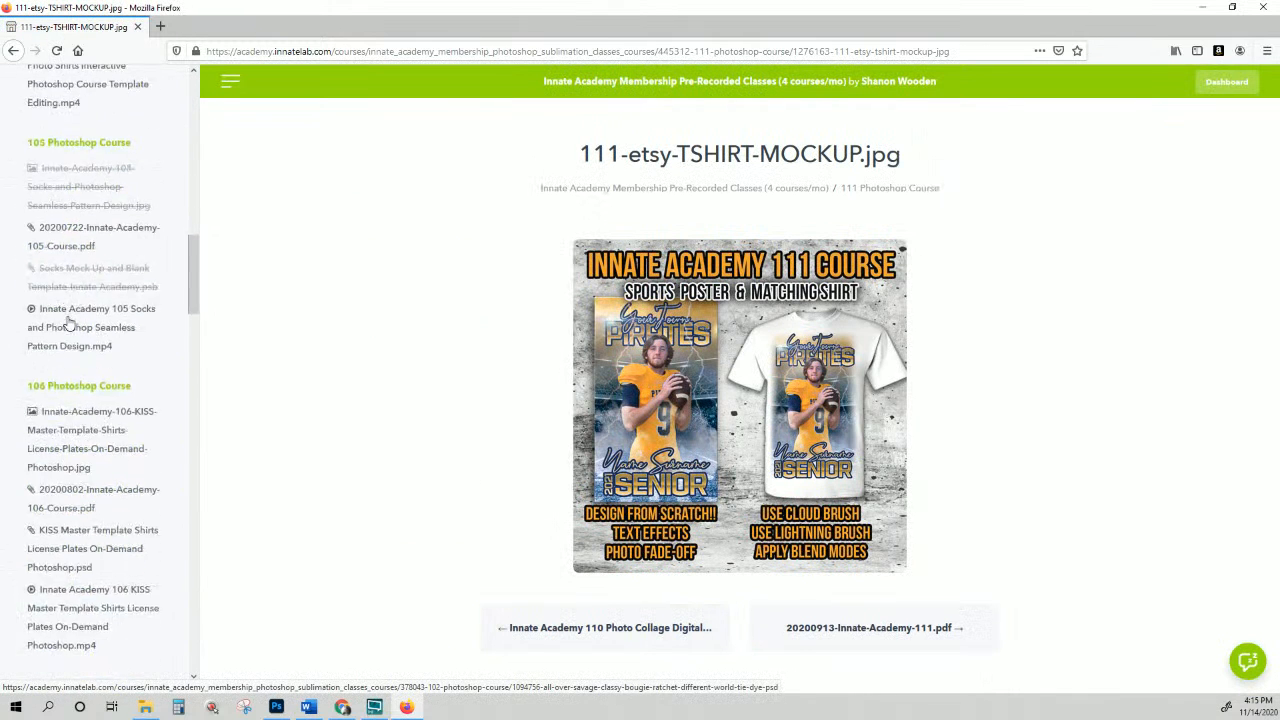
pyautogui.scroll(-20, 68, 322)
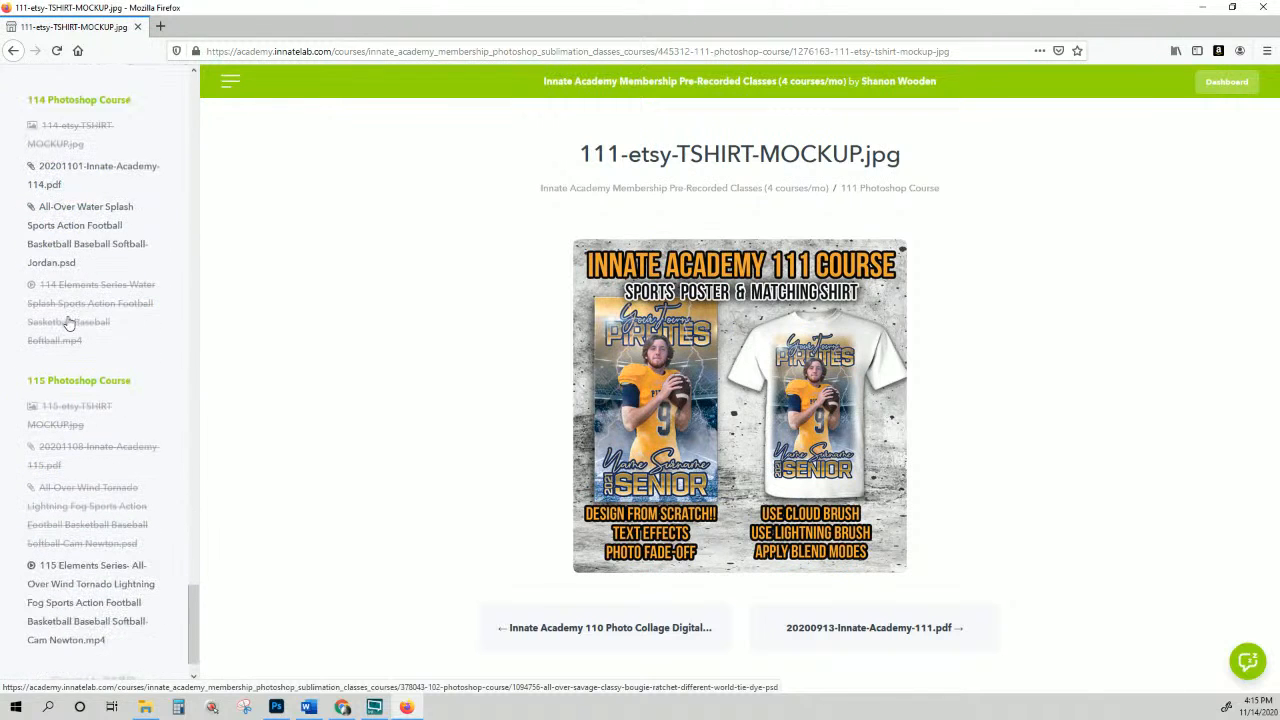
pyautogui.scroll(-1, 68, 322)
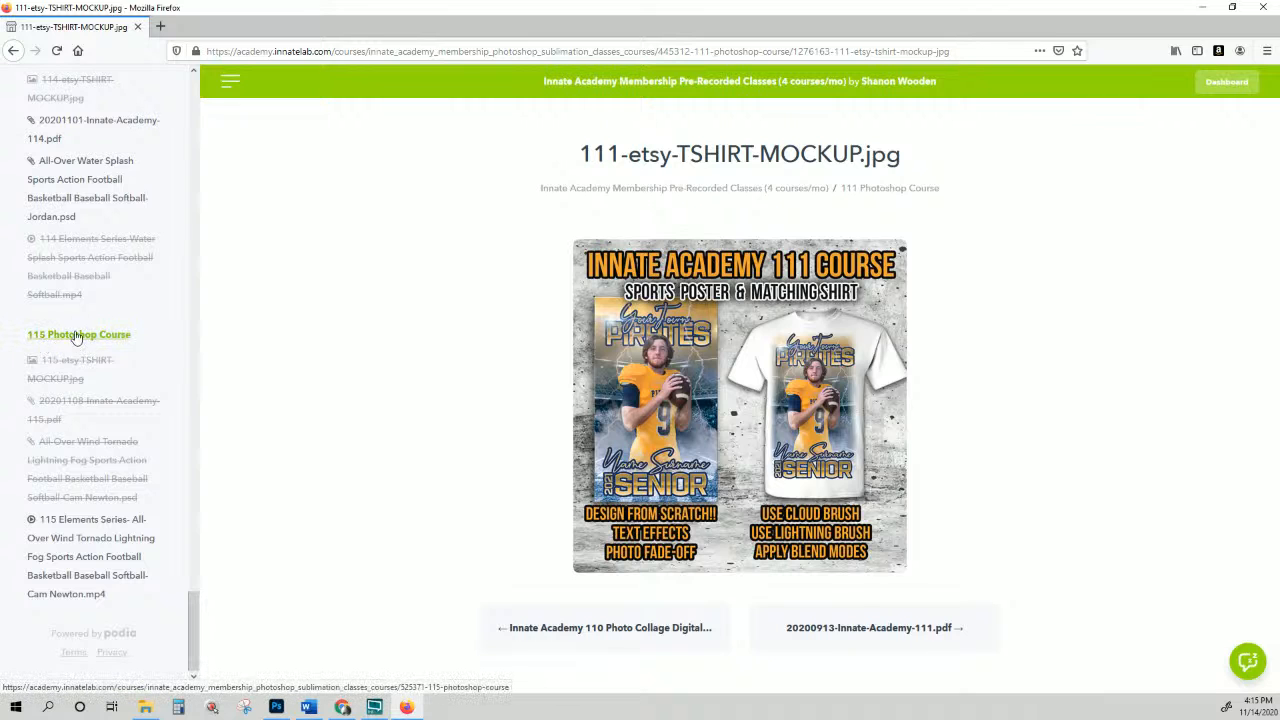
pyautogui.scroll(1, 92, 340)
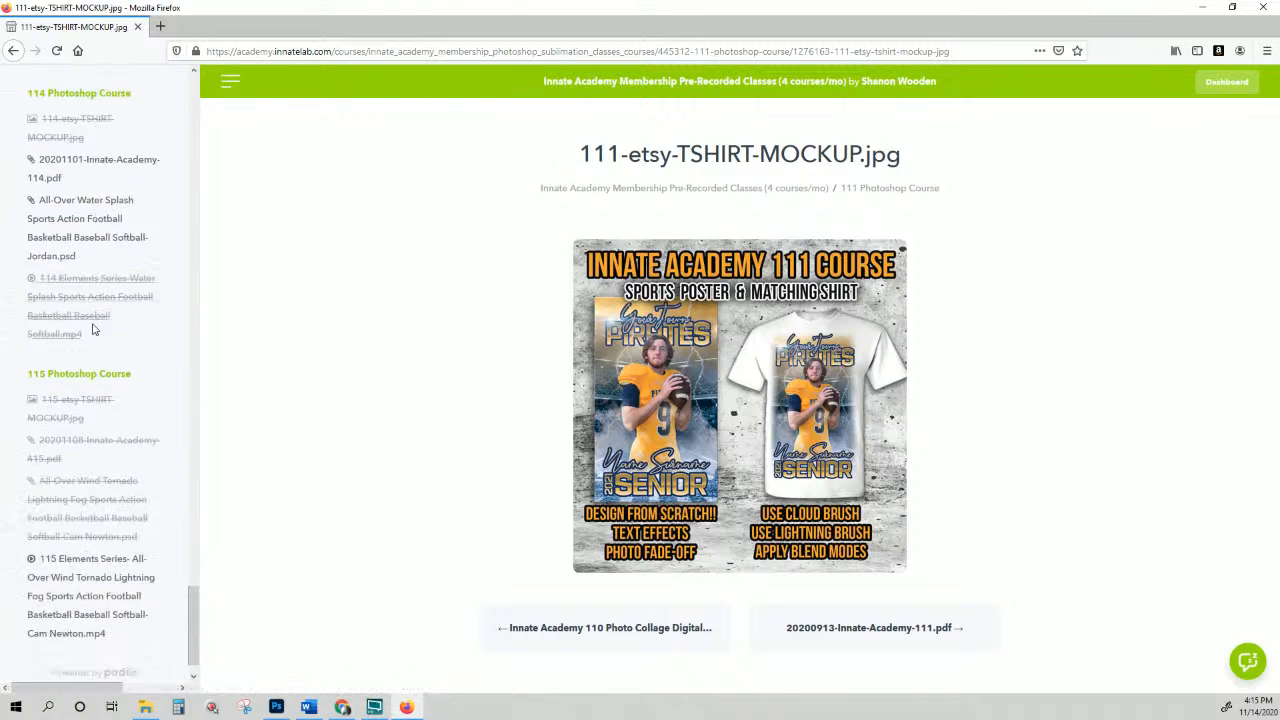
pyautogui.scroll(-1, 92, 330)
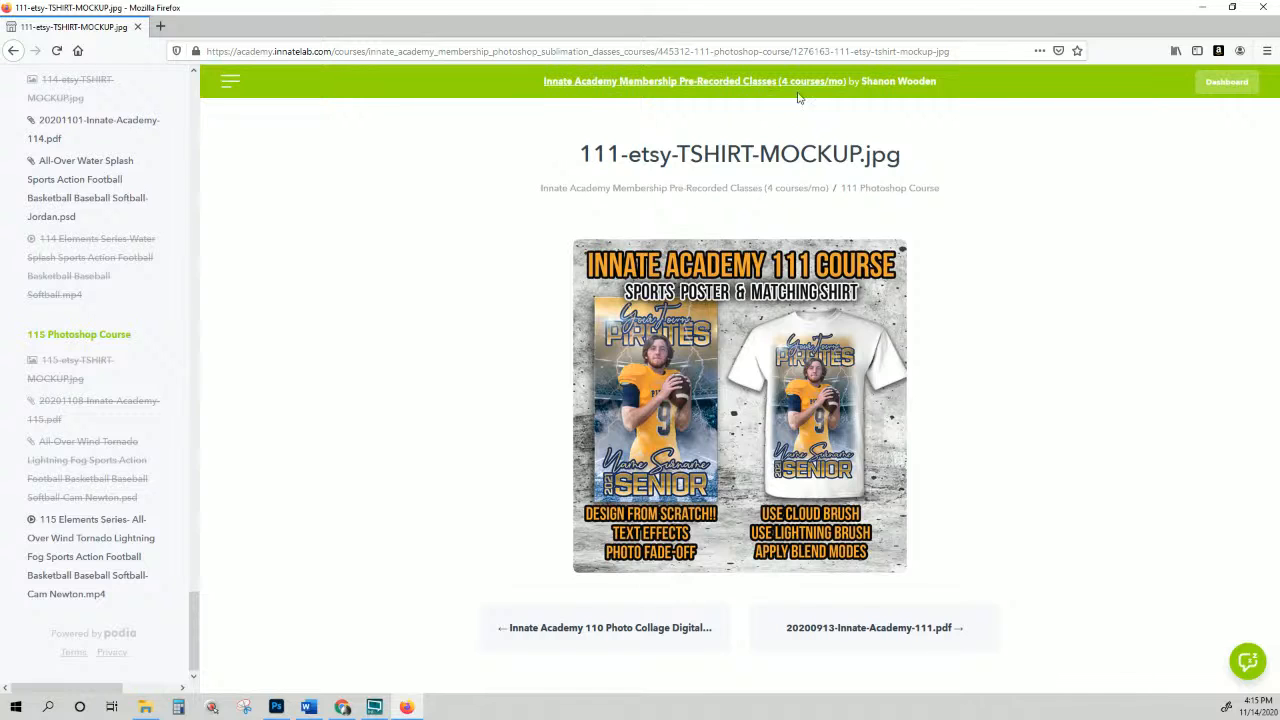
pyautogui.scroll(15, 172, 470)
pyautogui.scroll(20, 163, 388)
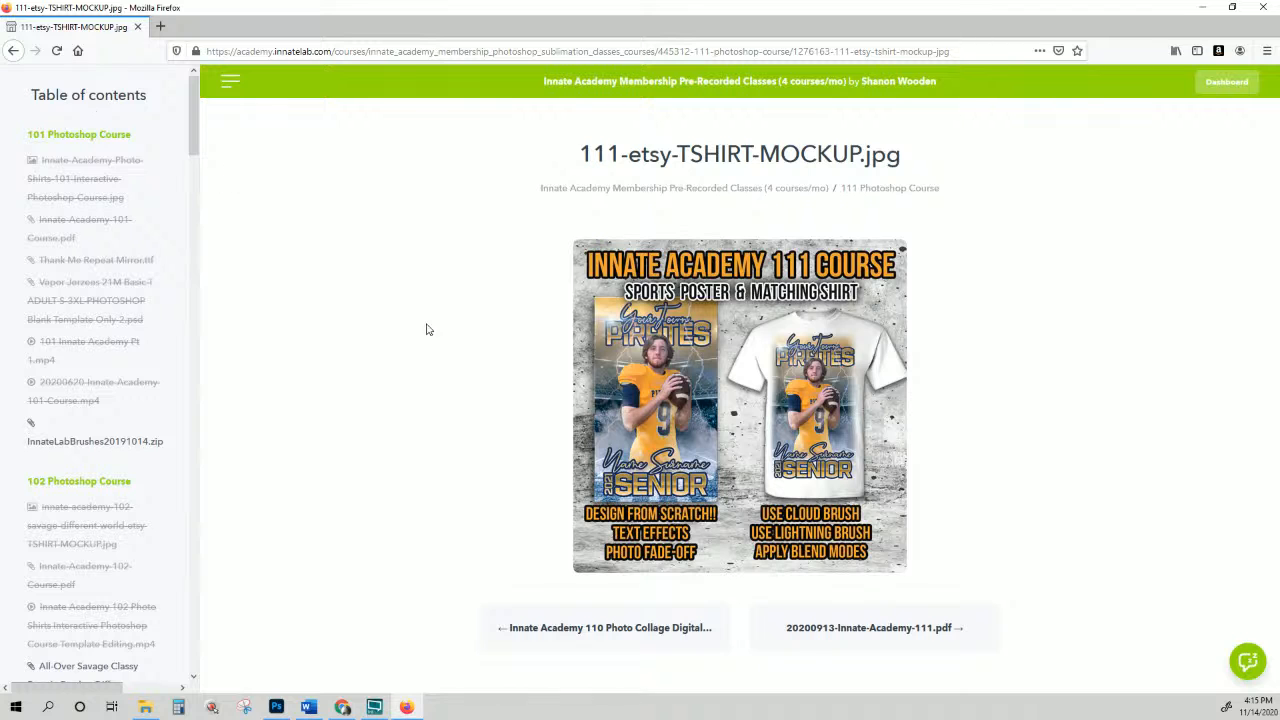
# Step: Return to the dashboard course list and reopen the Pre-Recorded Classes (4 courses/mo) course
pyautogui.click(13, 52)
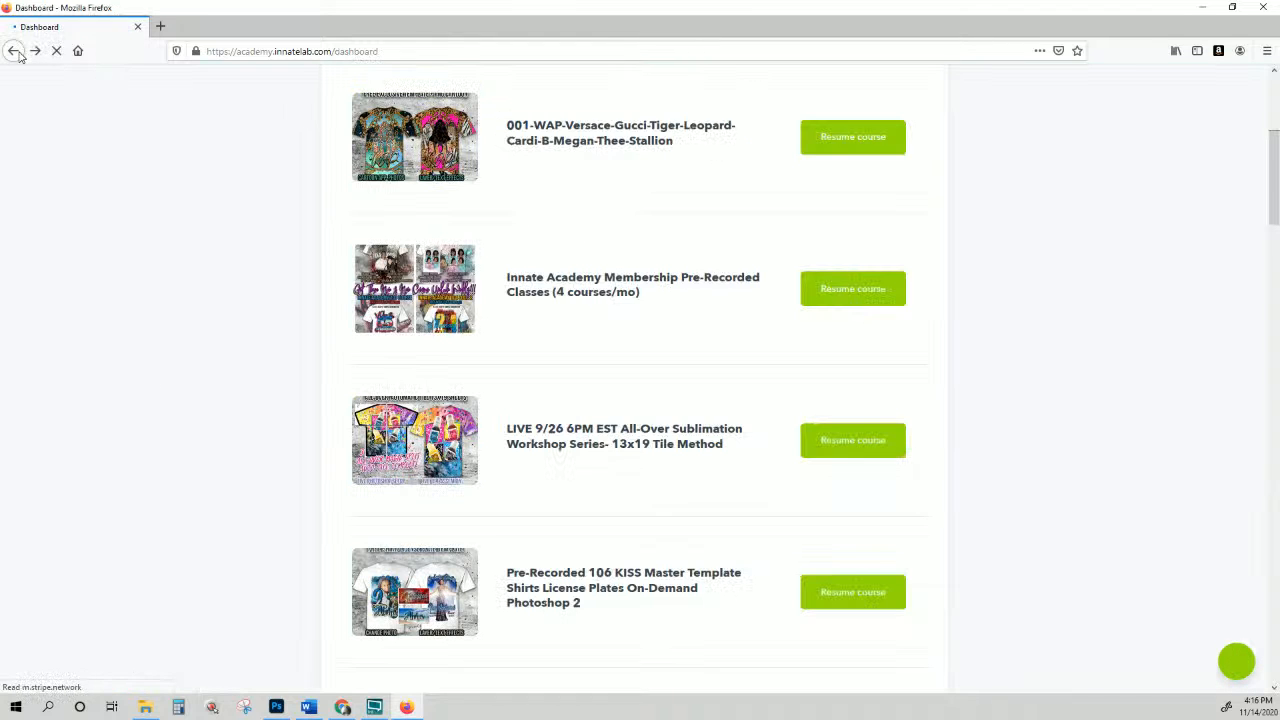
pyautogui.scroll(4, 560, 380)
pyautogui.scroll(-1, 636, 410)
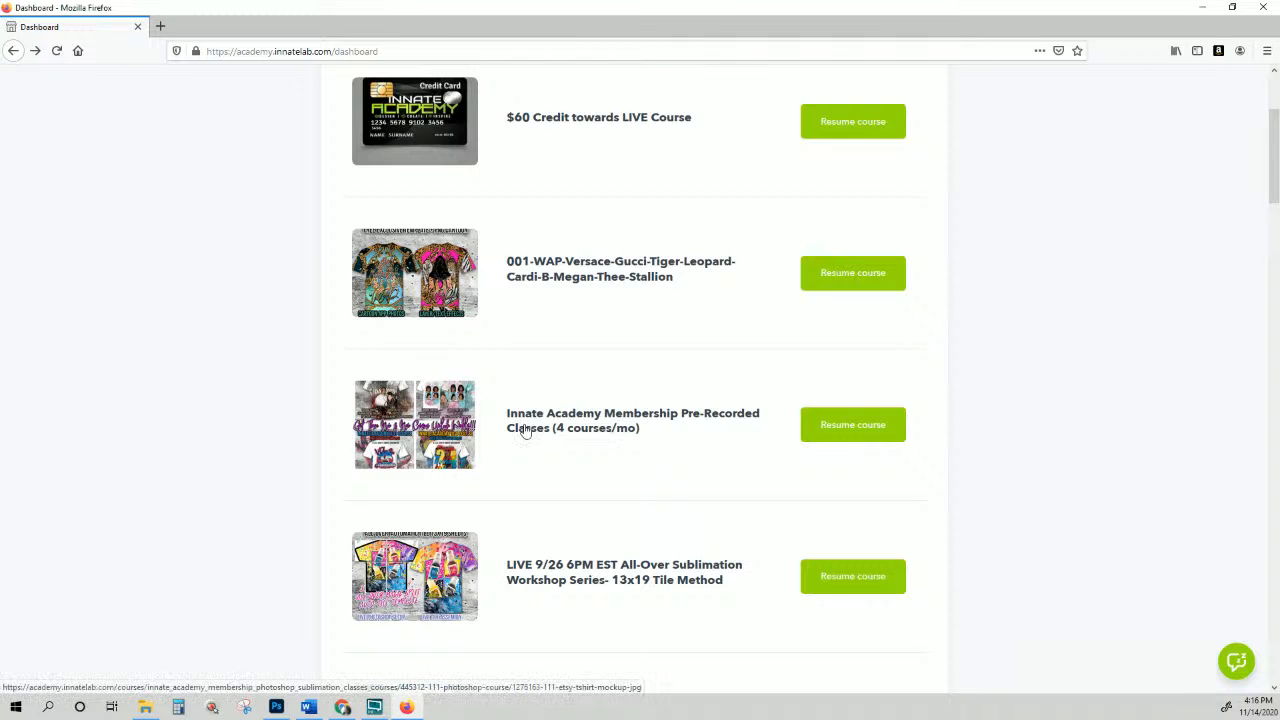
pyautogui.click(703, 421)
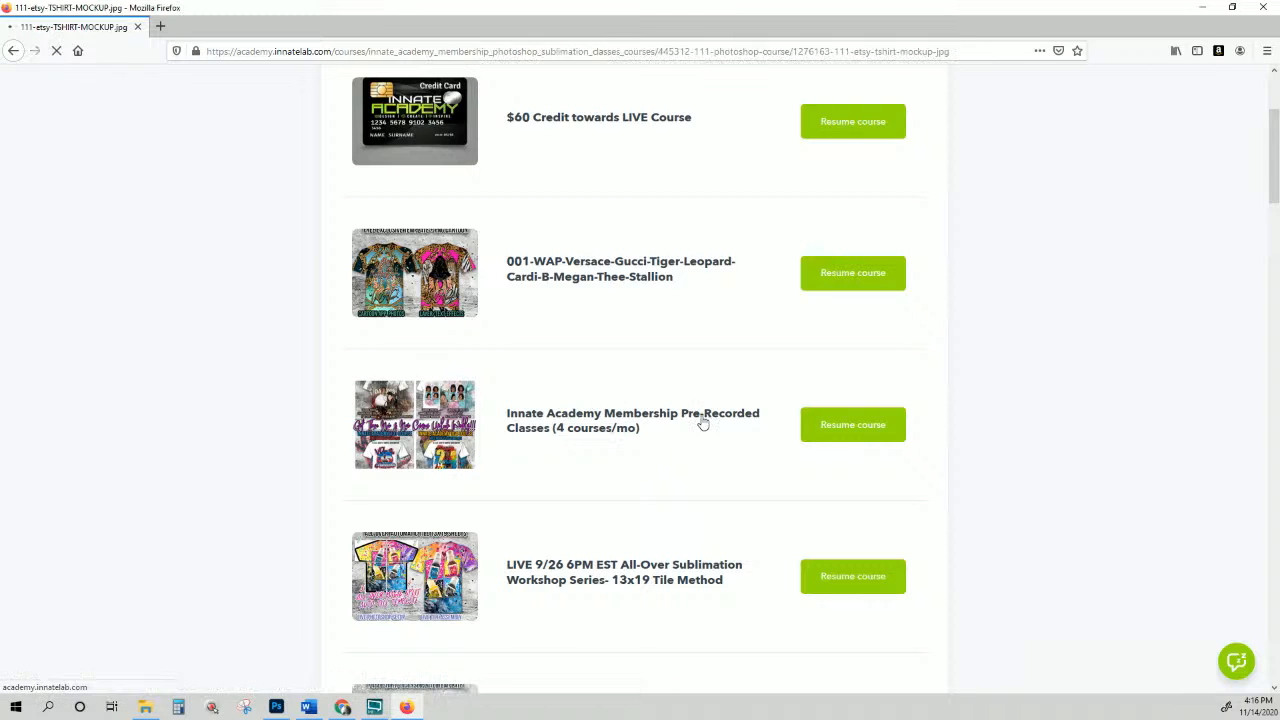
pyautogui.scroll(-10, 34, 178)
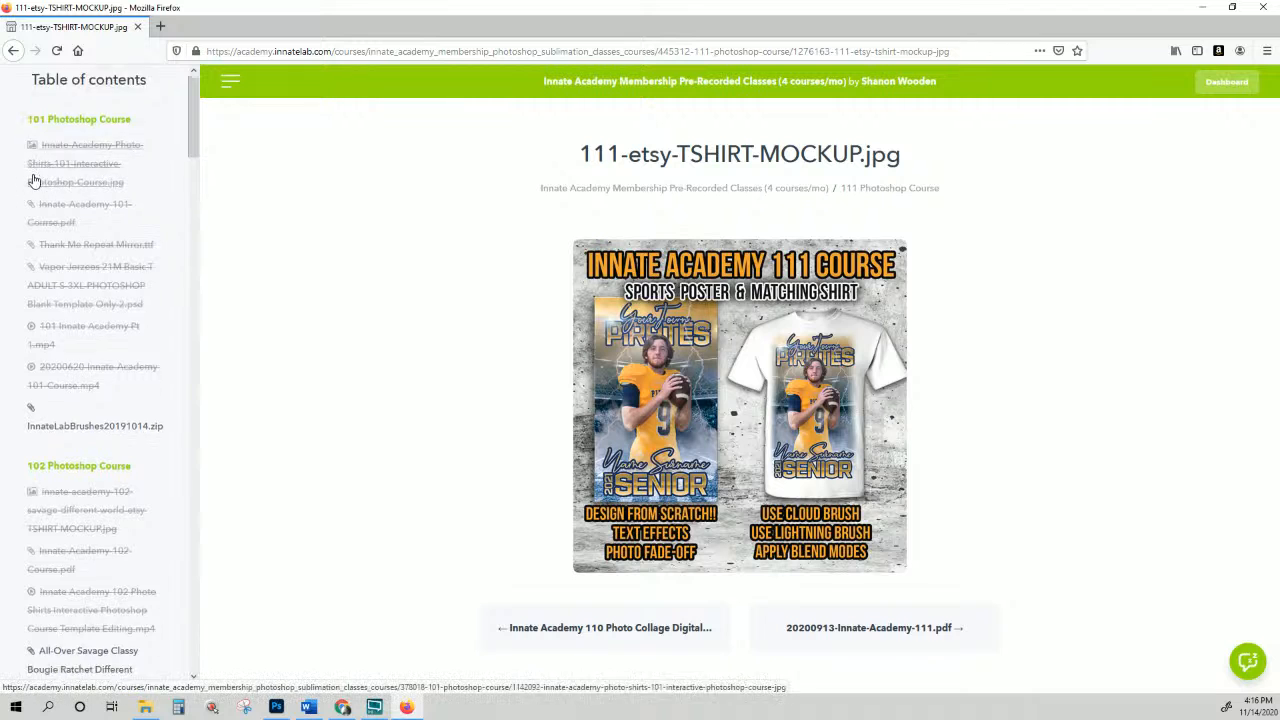
pyautogui.scroll(-3, 66, 227)
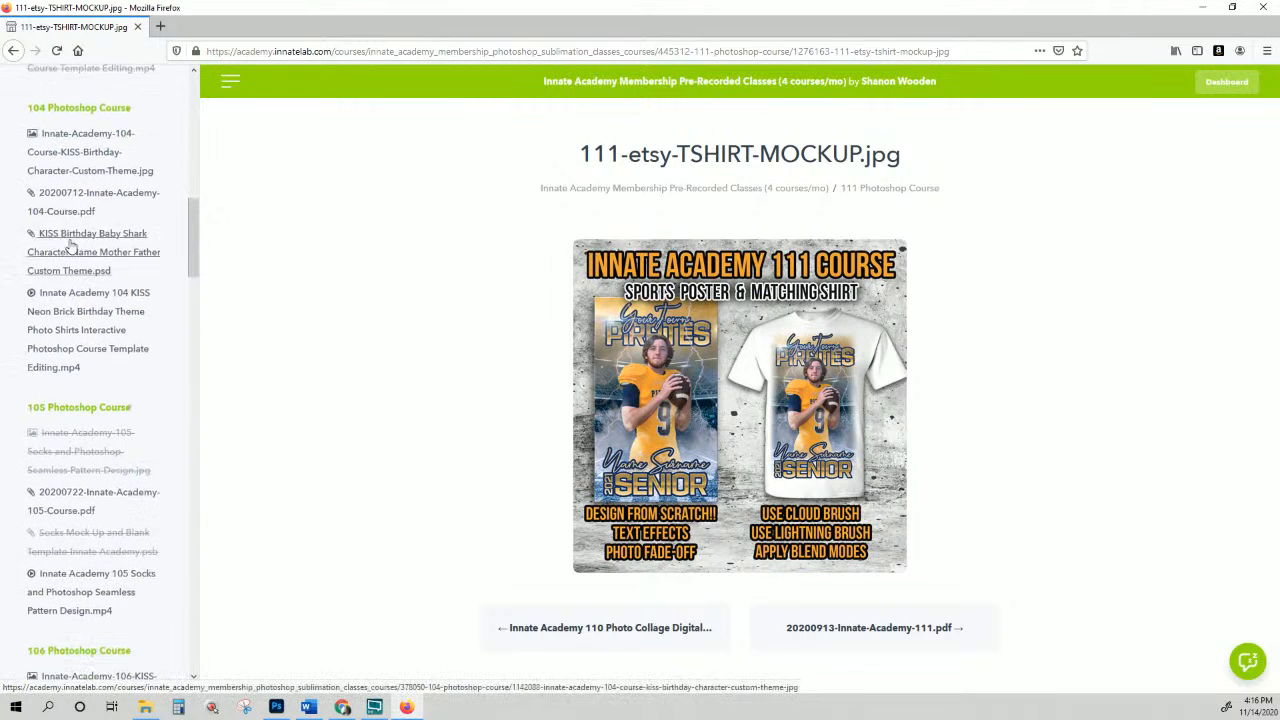
pyautogui.scroll(-3, 115, 340)
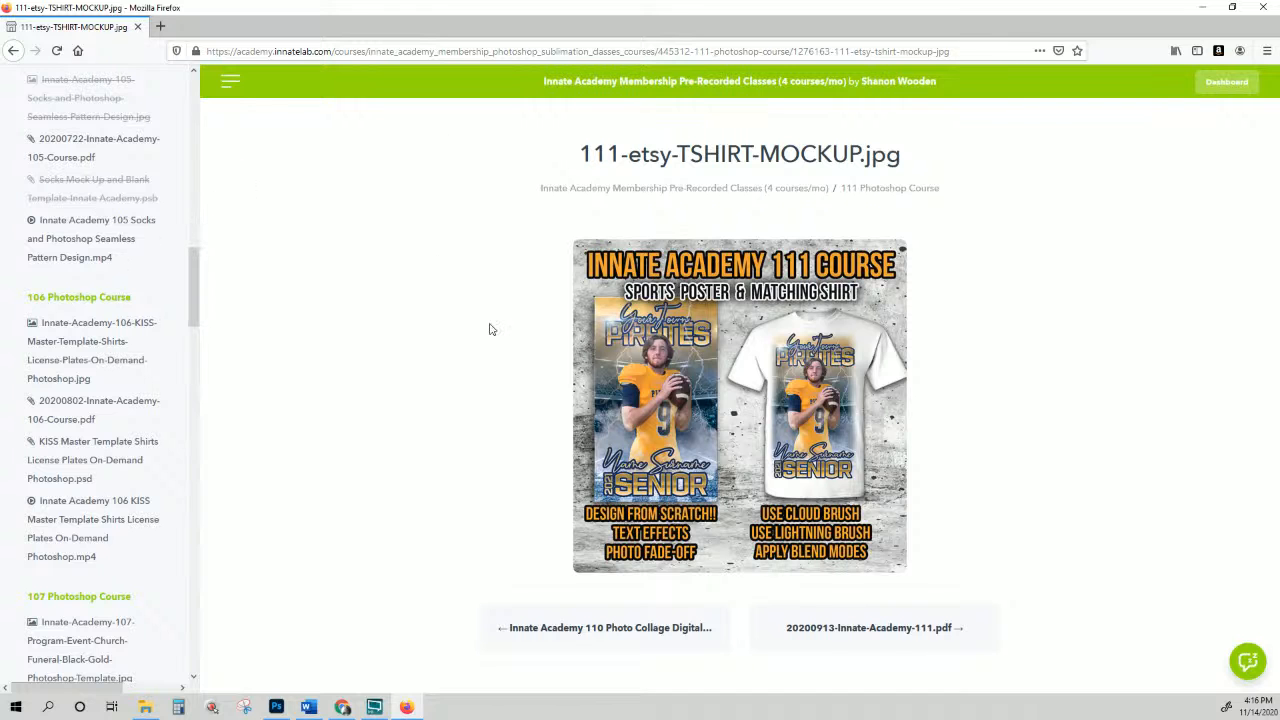
pyautogui.scroll(10, 100, 185)
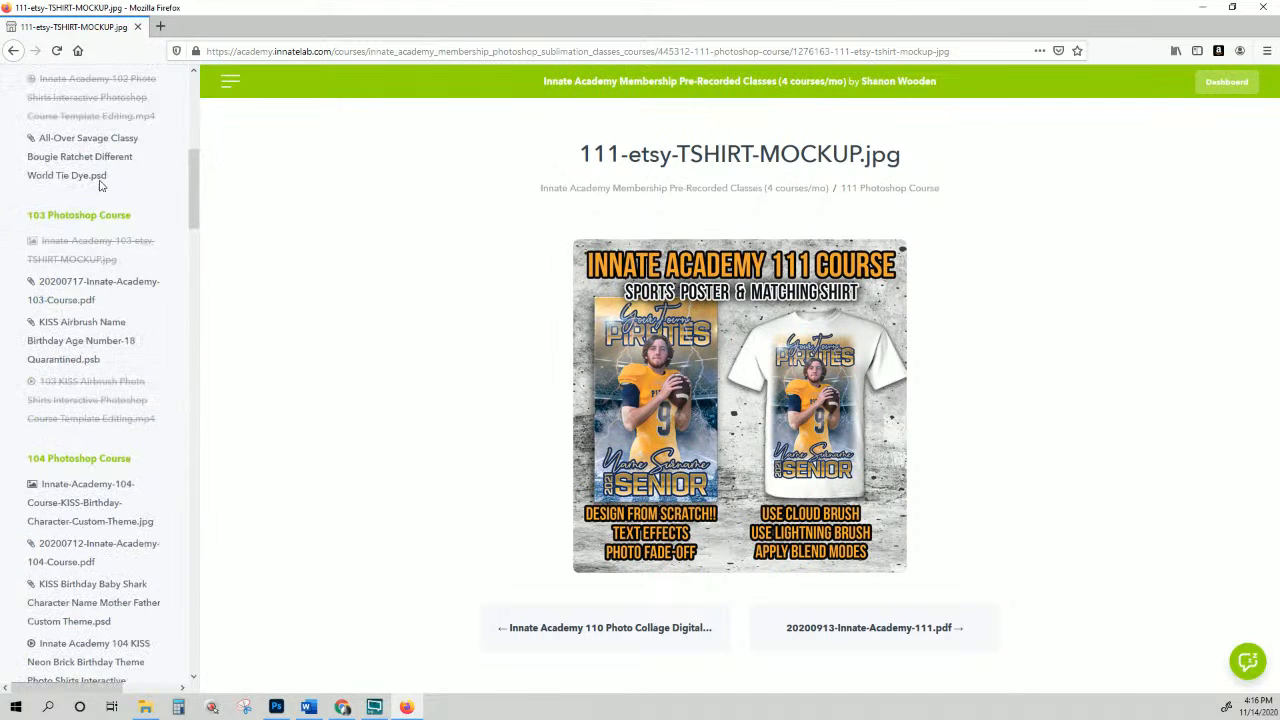
pyautogui.scroll(3, 100, 185)
pyautogui.scroll(-15, 100, 186)
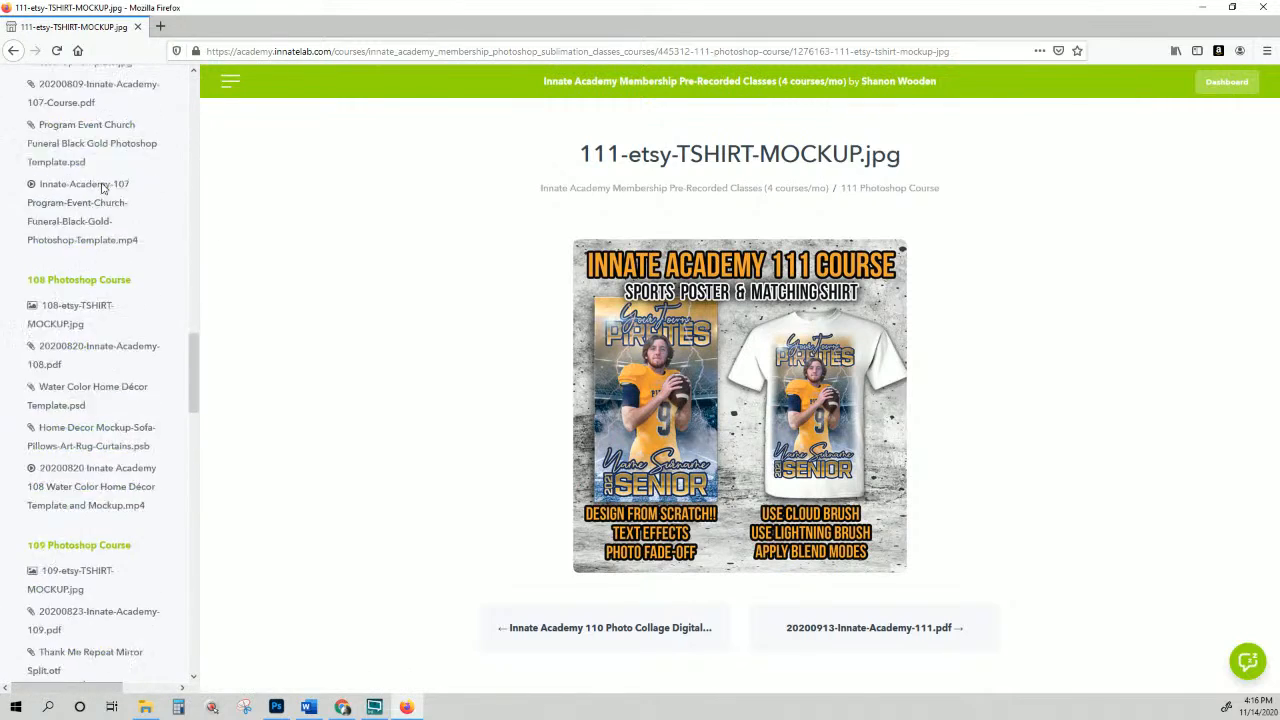
pyautogui.scroll(-20, 102, 188)
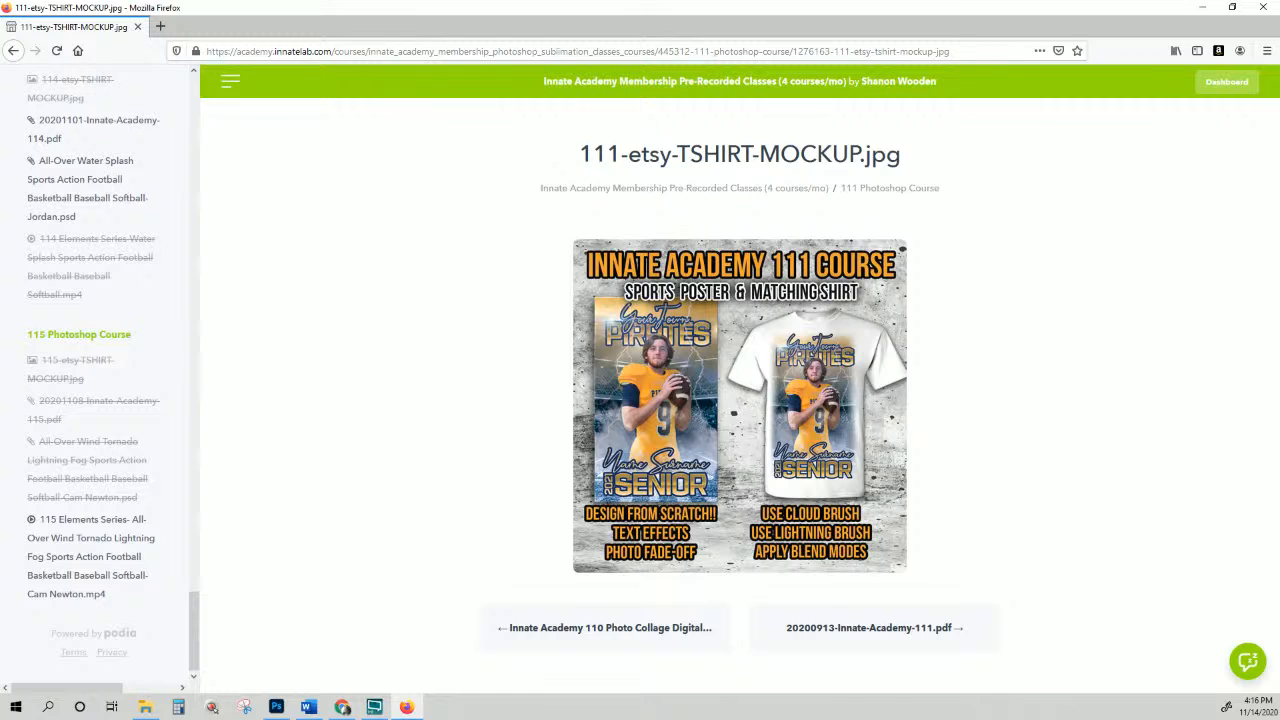
pyautogui.hotkey('alt', 'Tab')
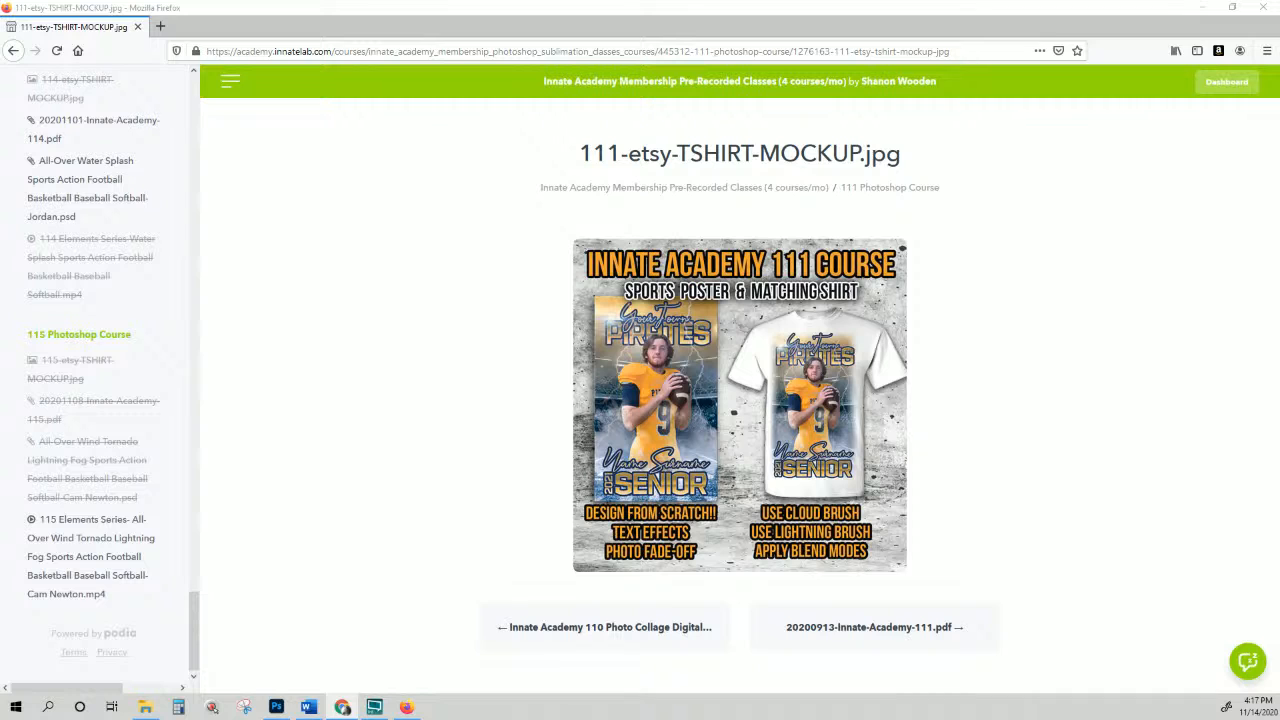
# Step: Scroll to the top of the 111 mockup lesson and switch between the Firefox and Chrome windows
pyautogui.scroll(2, 143, 426)
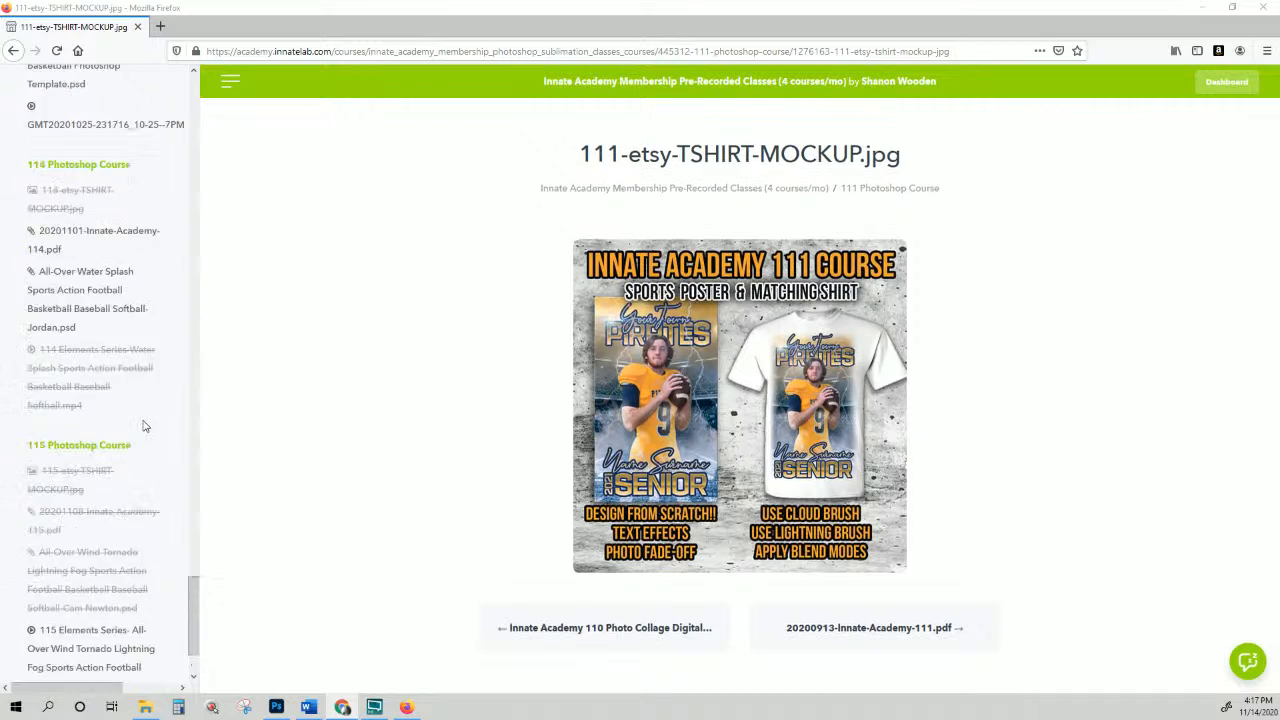
pyautogui.scroll(15, 143, 418)
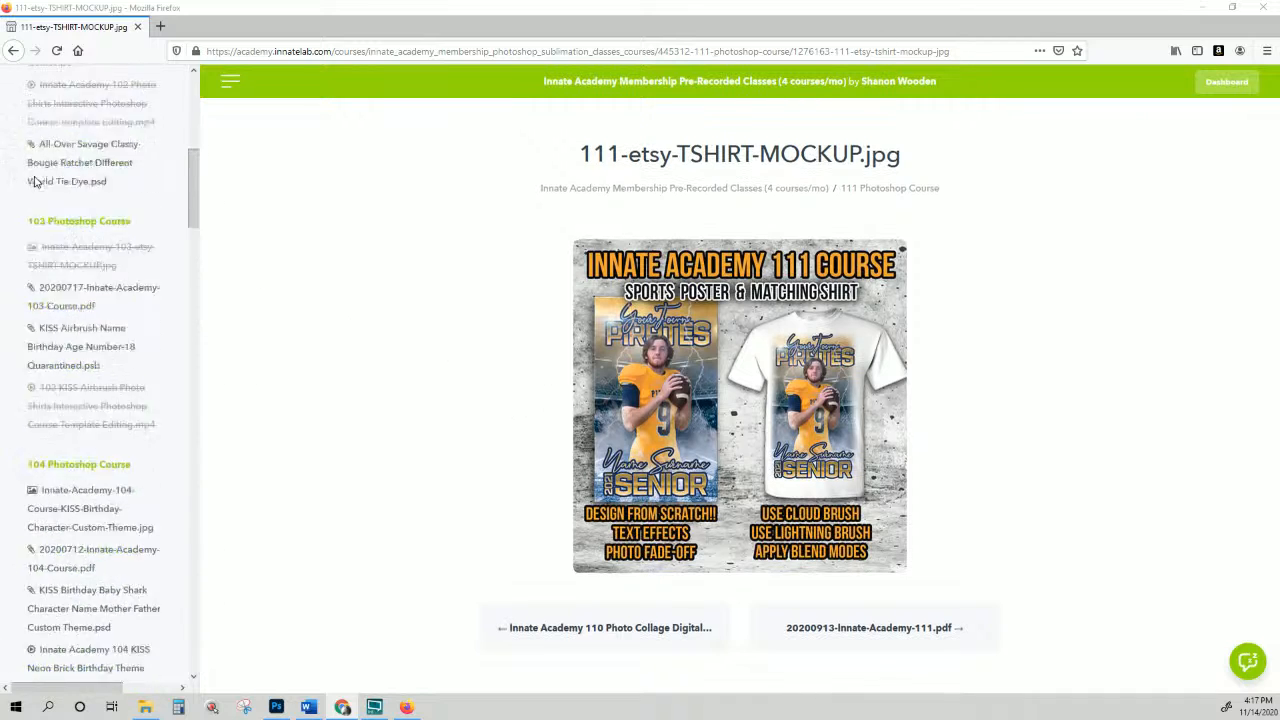
pyautogui.scroll(9, 35, 181)
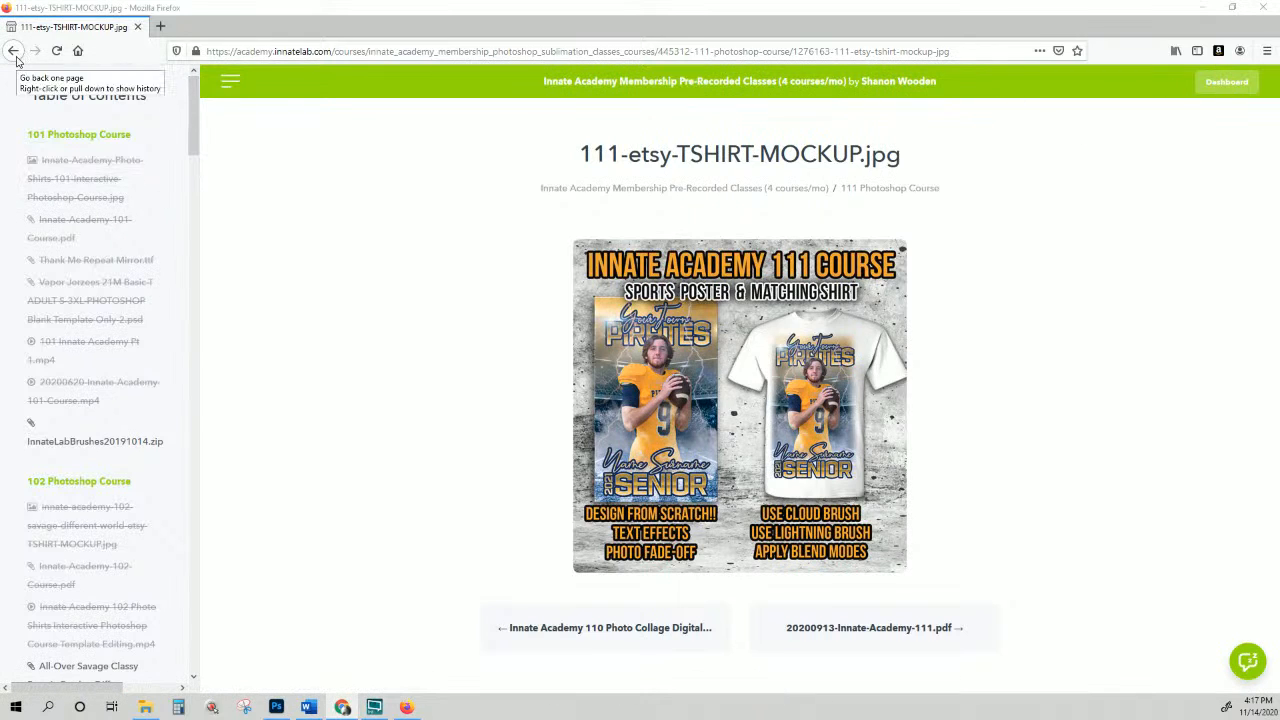
pyautogui.click(603, 37)
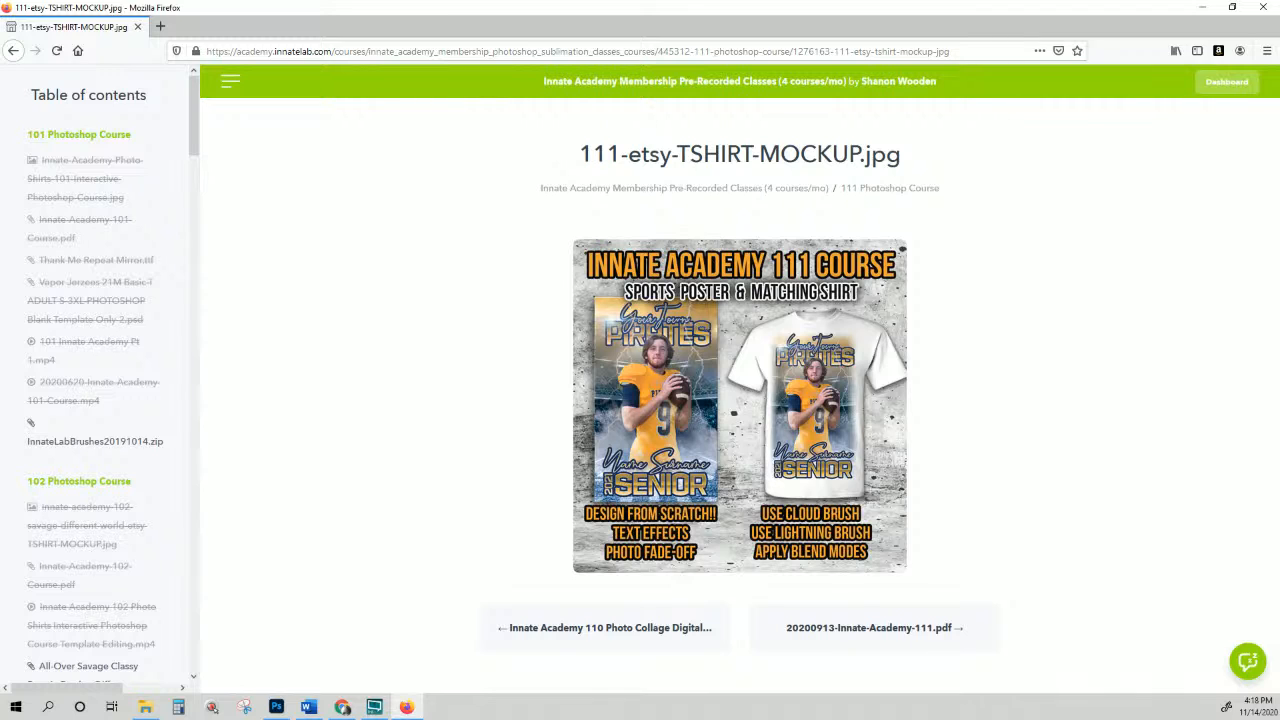
pyautogui.hotkey('alt', 'Tab')
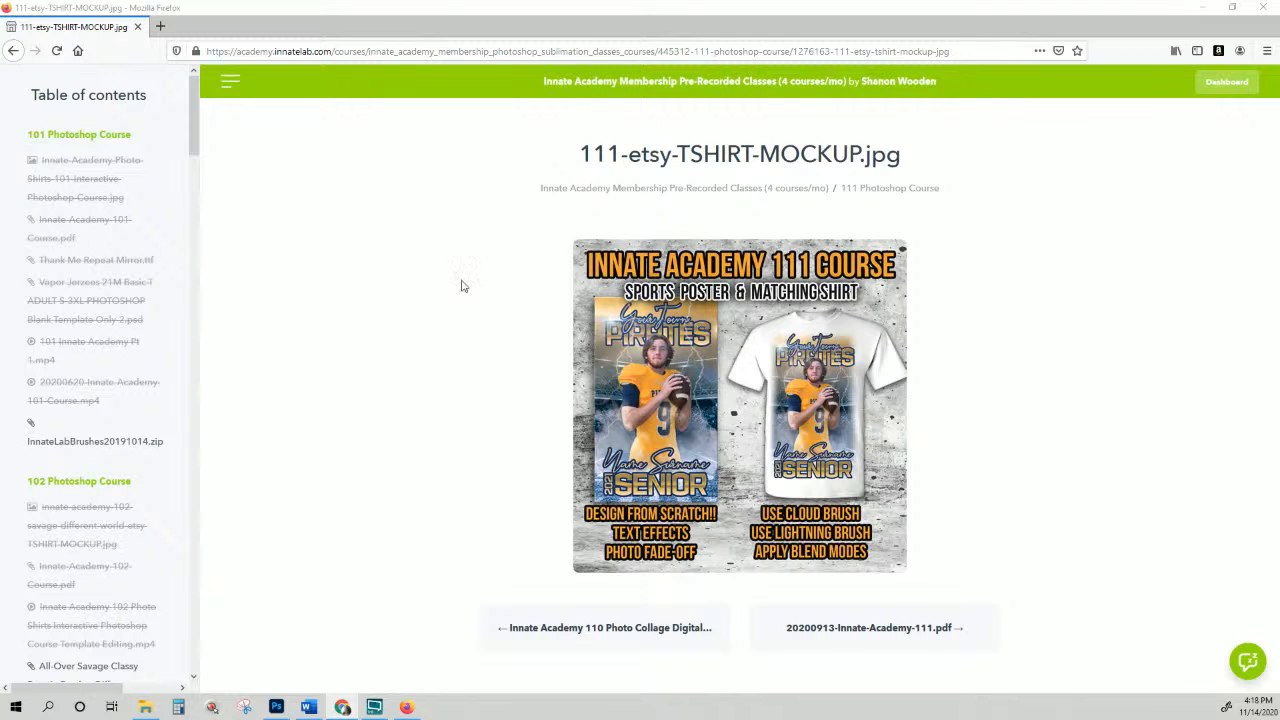
# Step: Close and reopen the Table of contents sidebar, then go back to the dashboard's product list
pyautogui.click(230, 84)
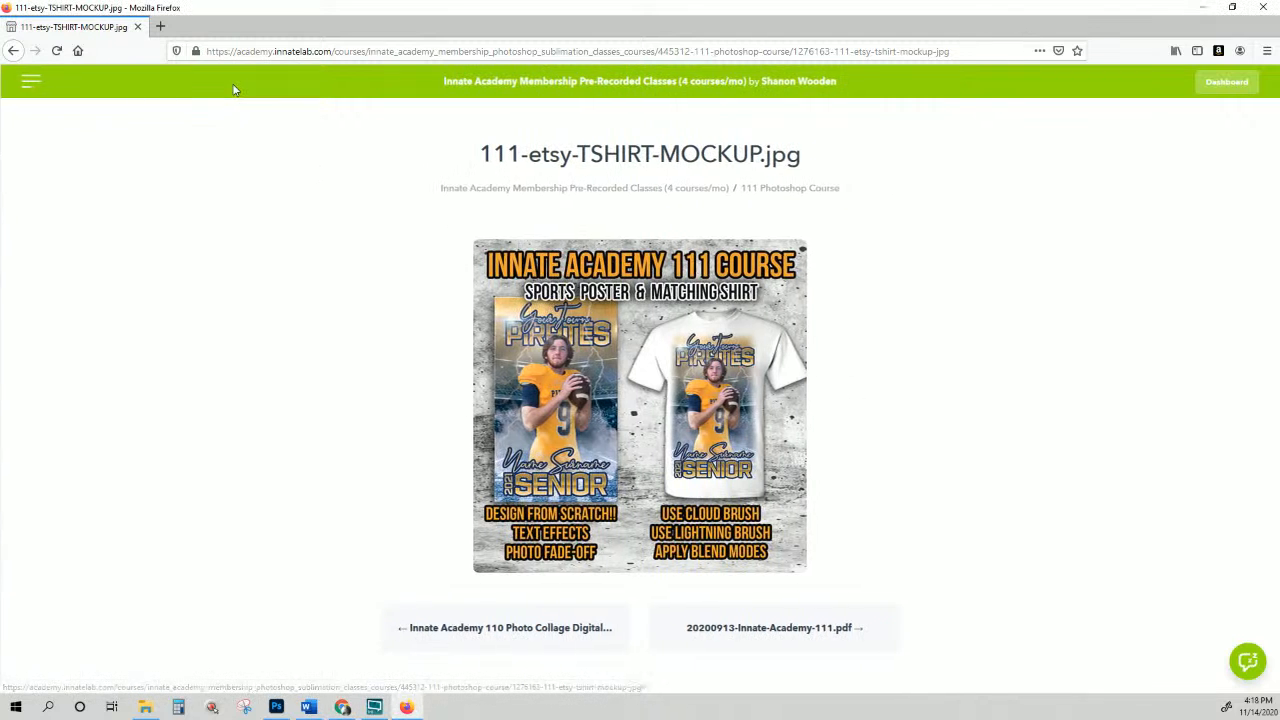
pyautogui.click(32, 84)
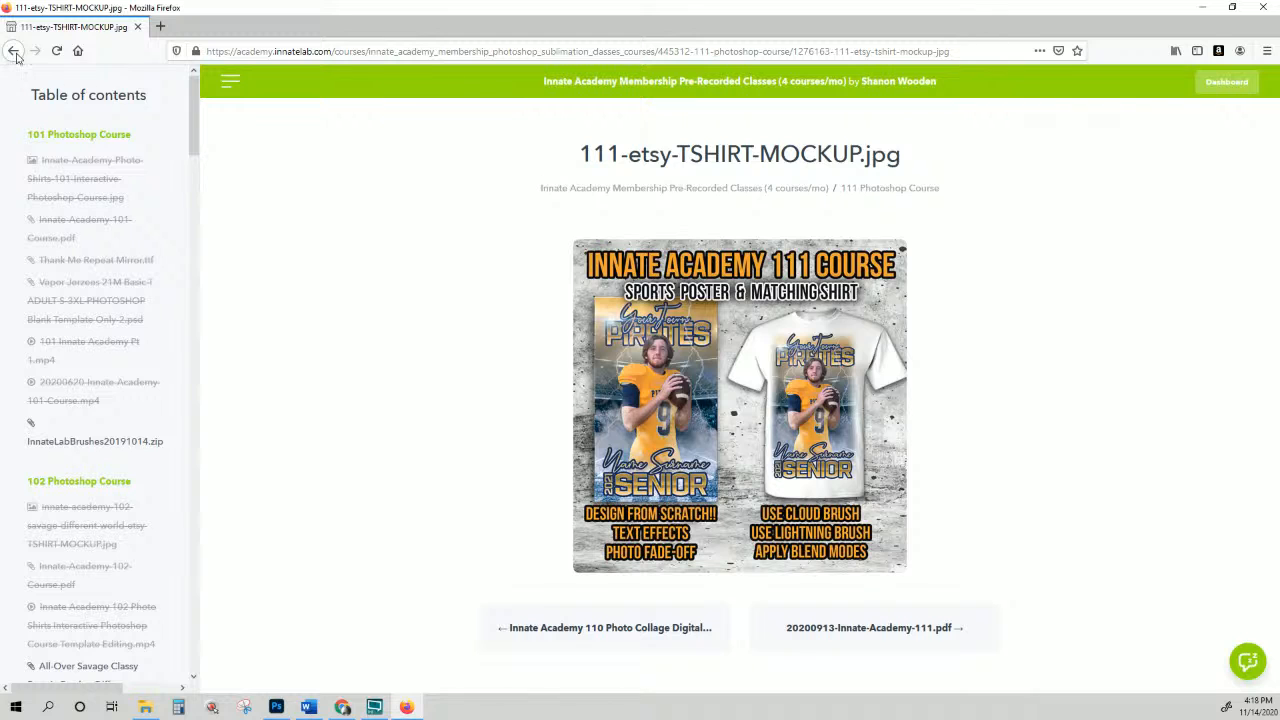
pyautogui.click(14, 51)
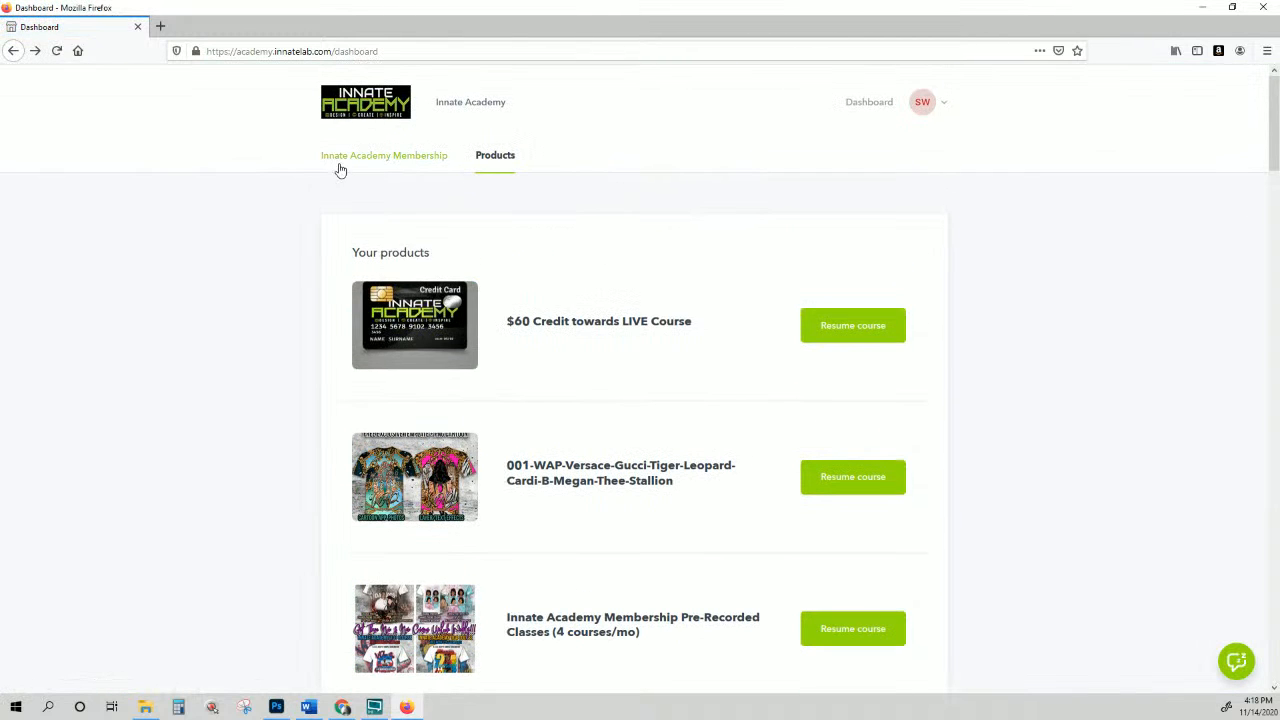
# Step: Open the Innate Academy Membership page, check the SW account dropdown, and return to the dashboard
pyautogui.click(870, 102)
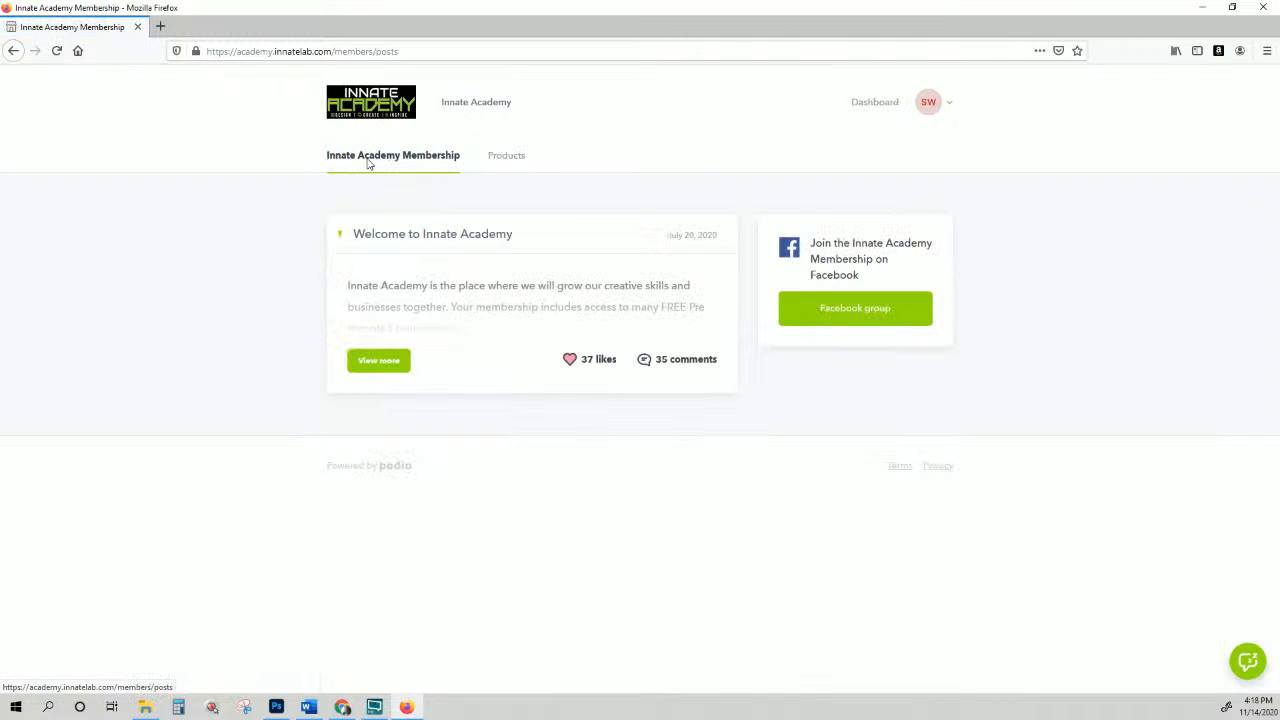
pyautogui.click(940, 103)
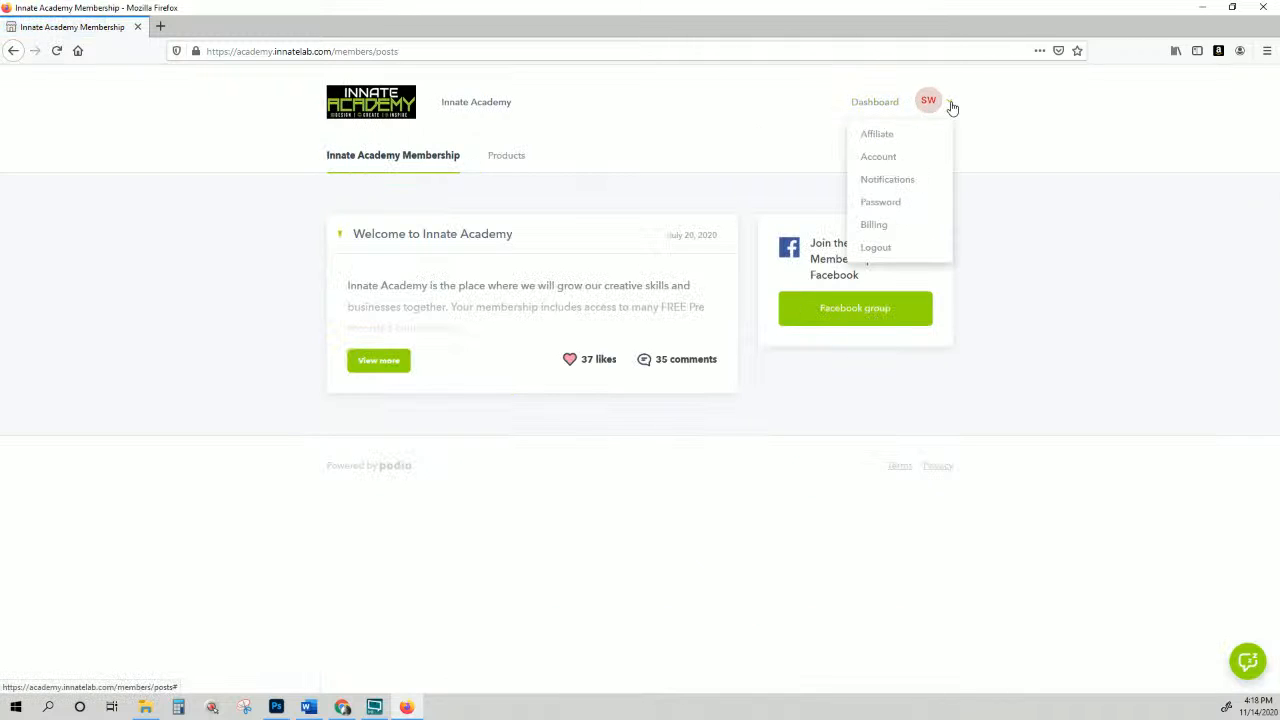
pyautogui.click(817, 132)
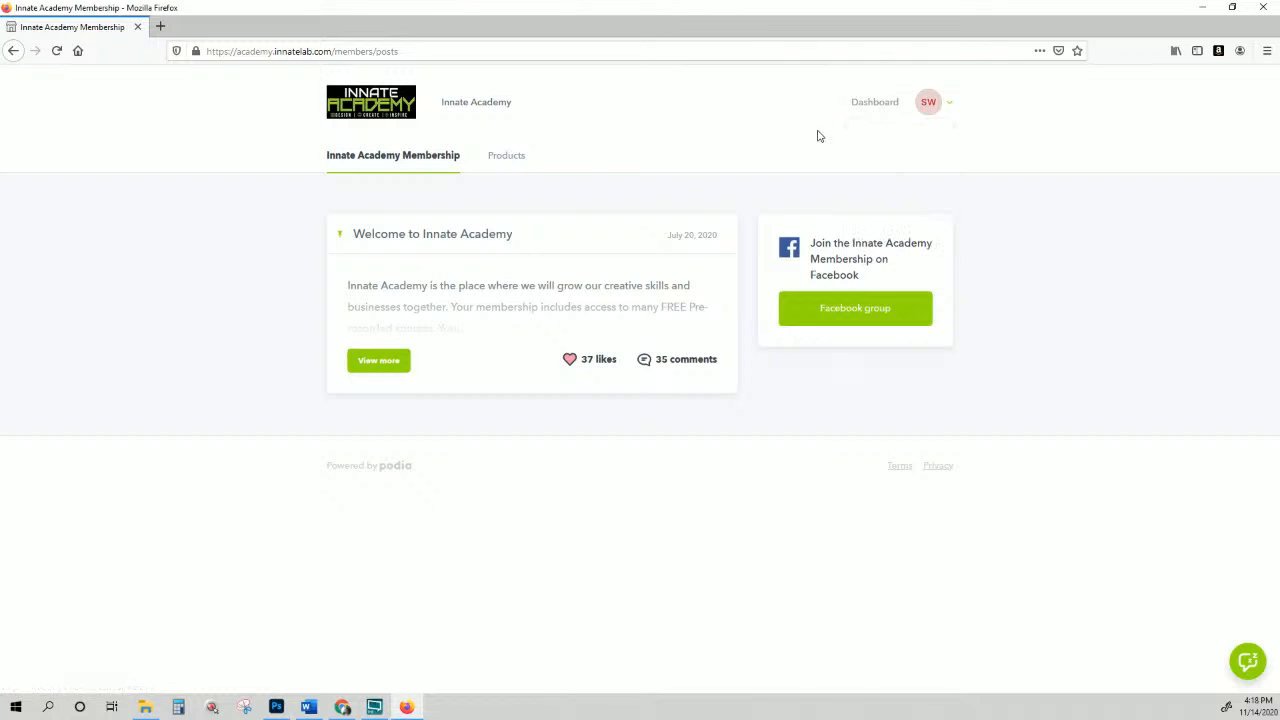
pyautogui.click(880, 105)
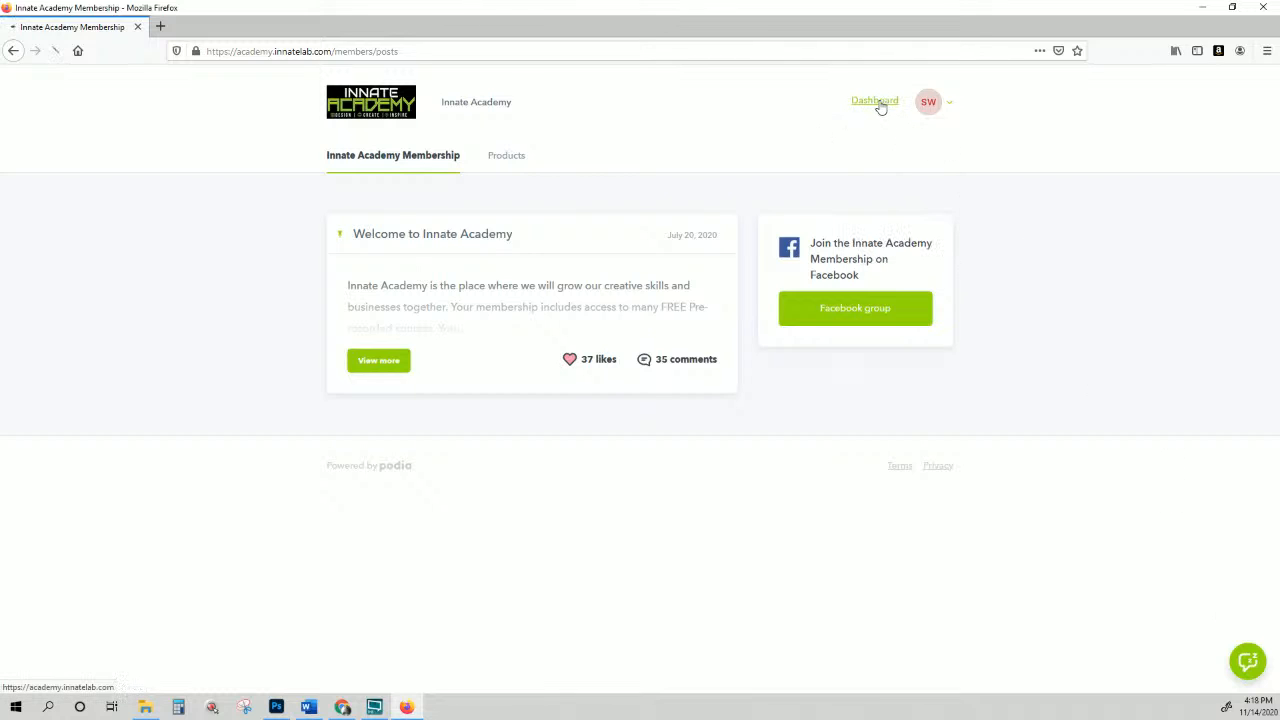
# Step: Reload the Innate Academy home page, go to the dashboard, and reopen the account dropdown
pyautogui.click(950, 105)
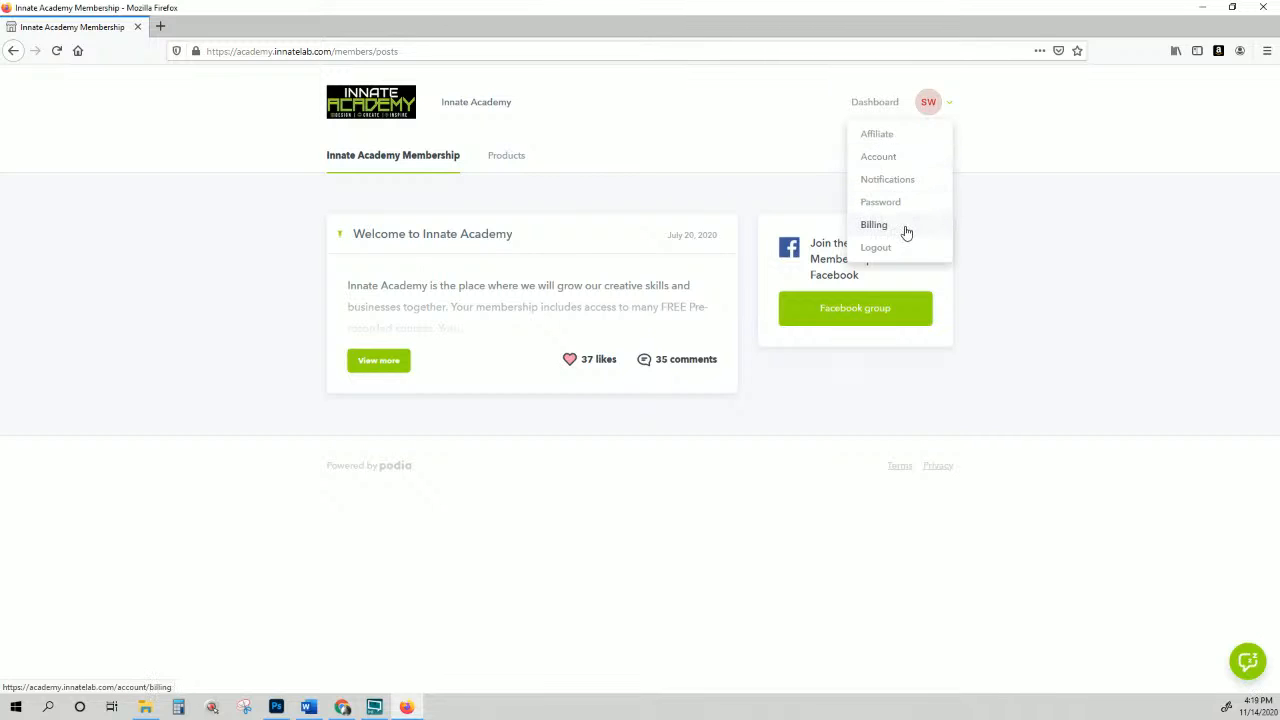
pyautogui.click(866, 109)
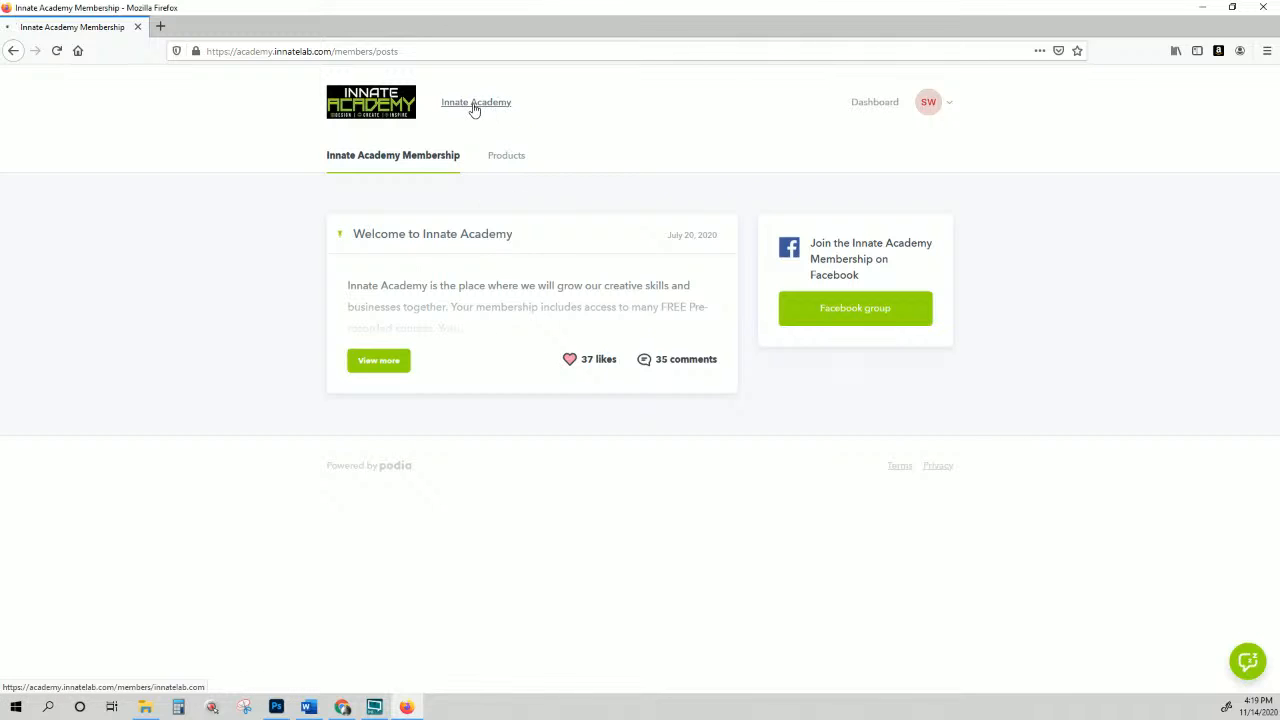
pyautogui.click(474, 109)
pyautogui.click(346, 111)
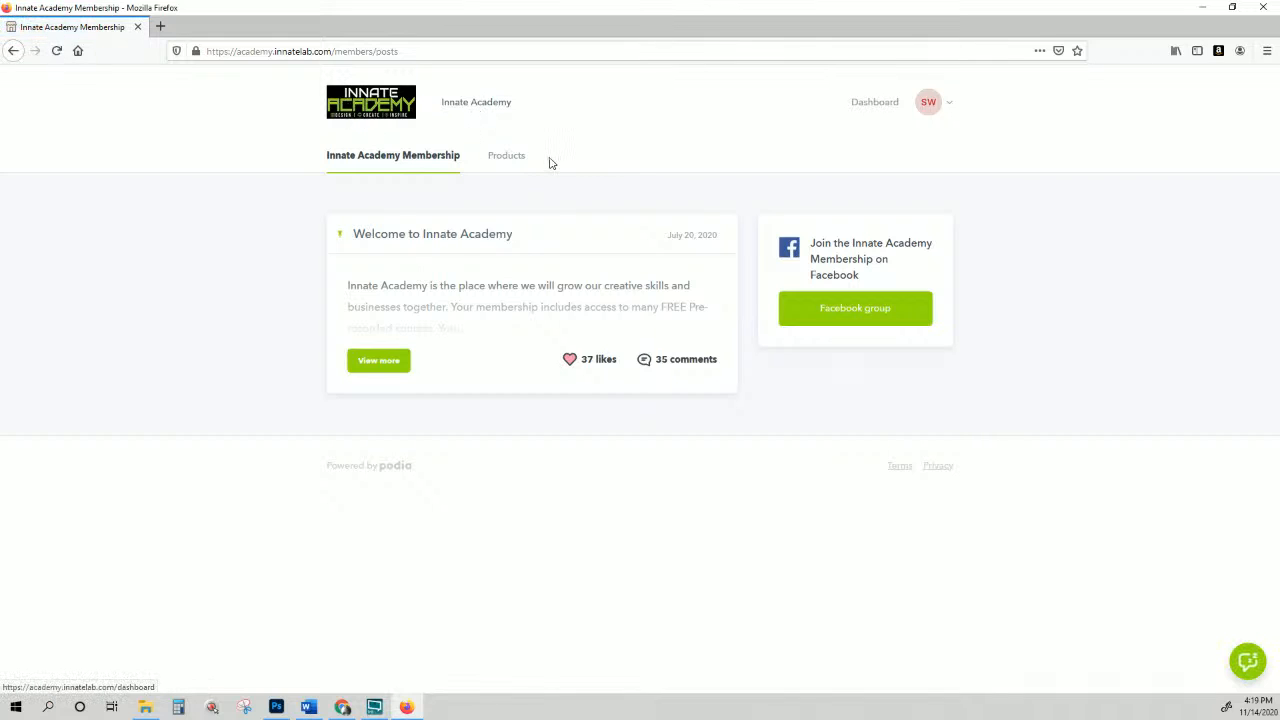
pyautogui.click(875, 108)
pyautogui.click(945, 106)
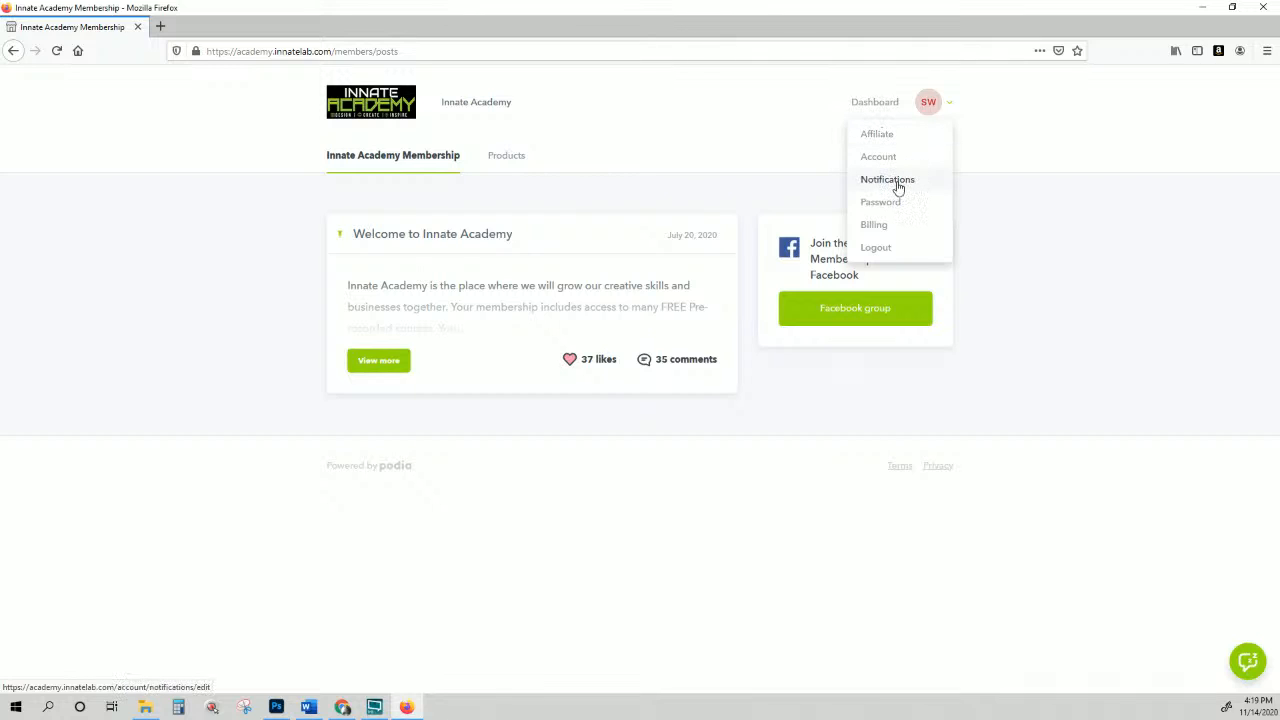
# Step: Browse the Affiliate program page, then start a chat with the academy owner from the Membership page
pyautogui.click(884, 134)
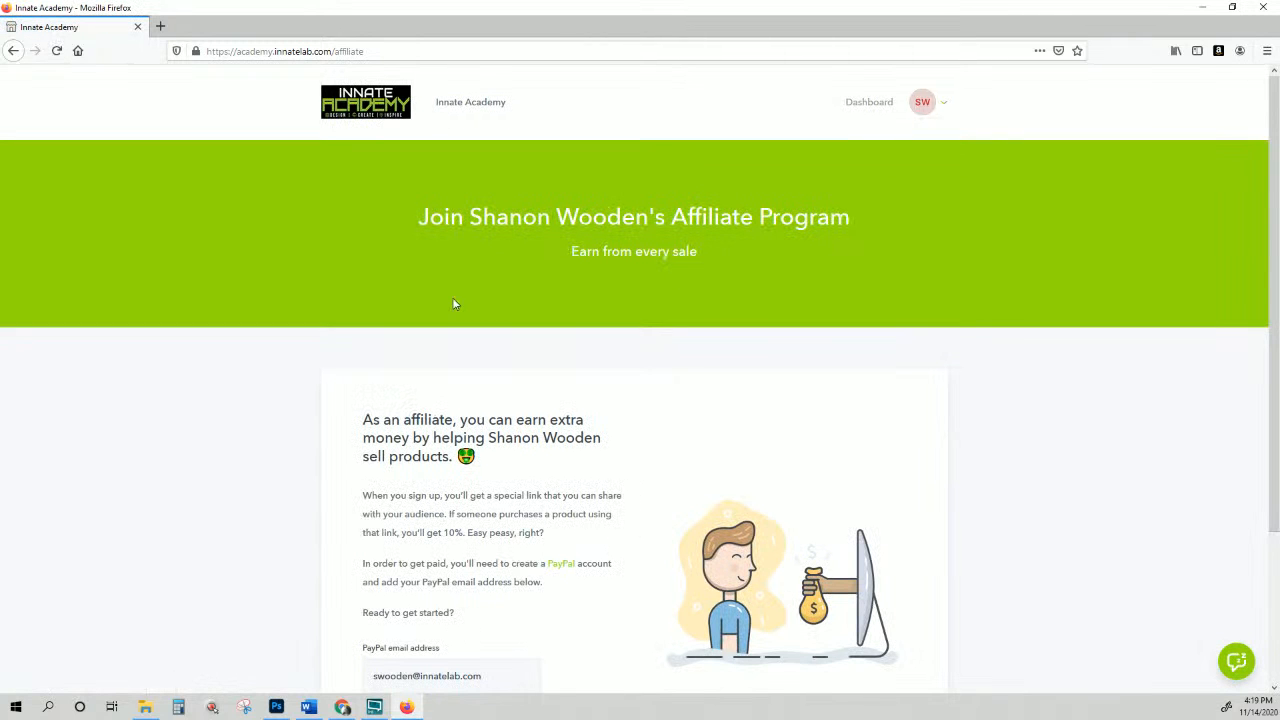
pyautogui.scroll(-3, 452, 297)
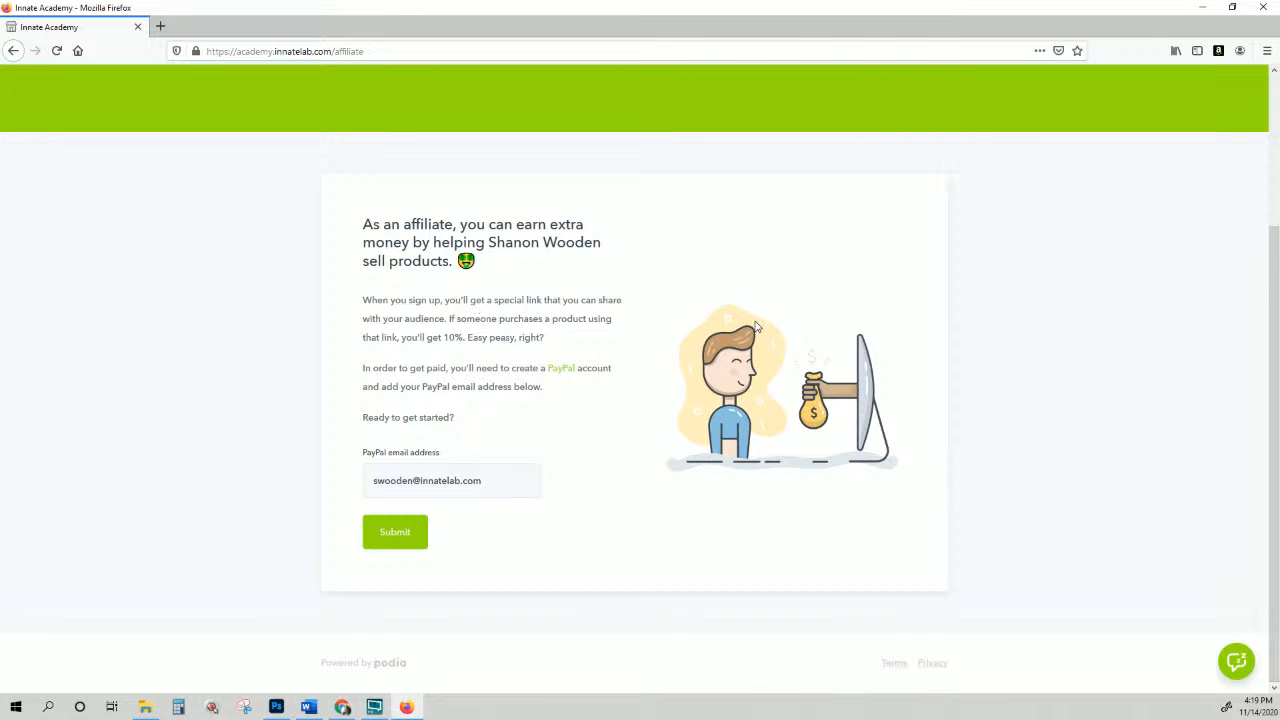
pyautogui.scroll(3, 757, 327)
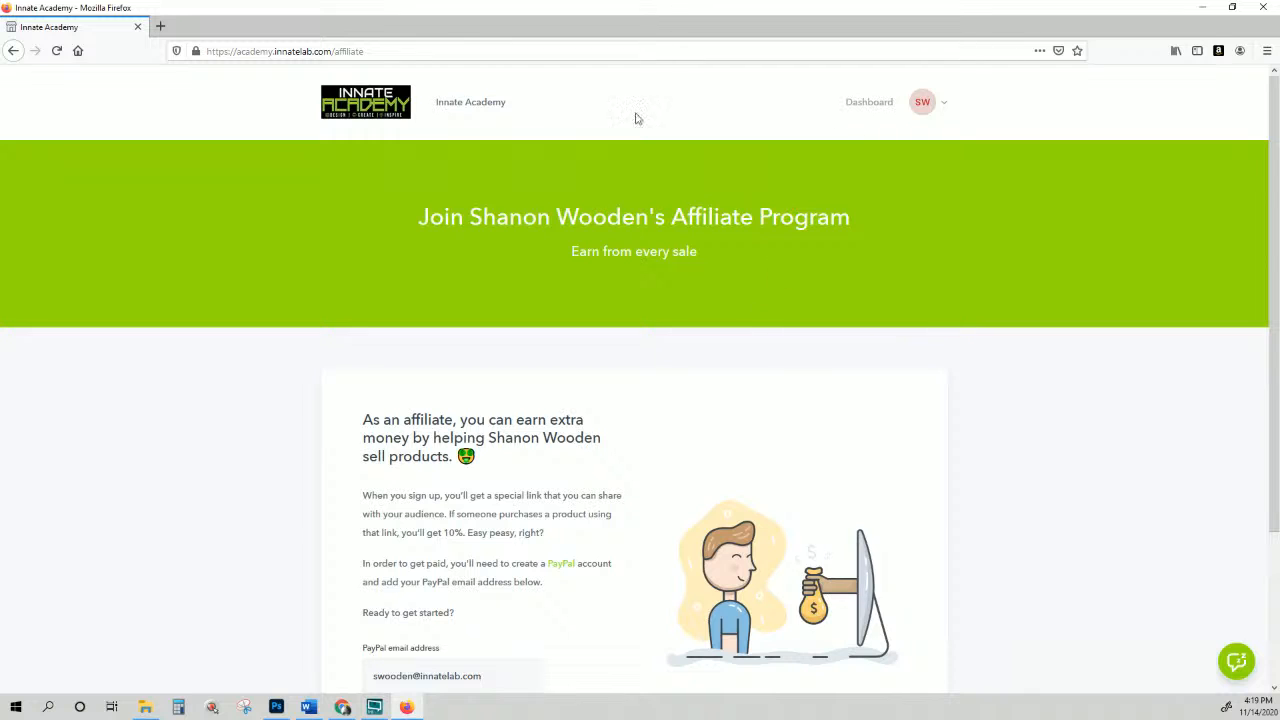
pyautogui.click(459, 110)
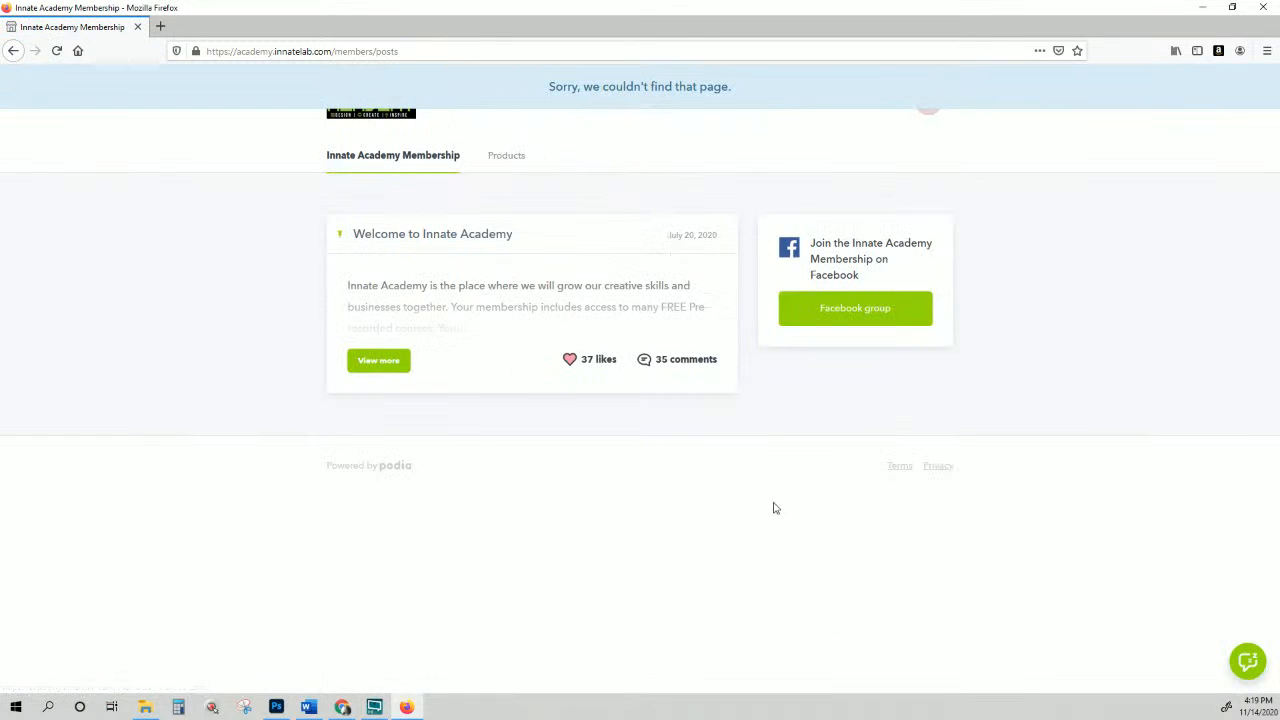
pyautogui.click(1248, 665)
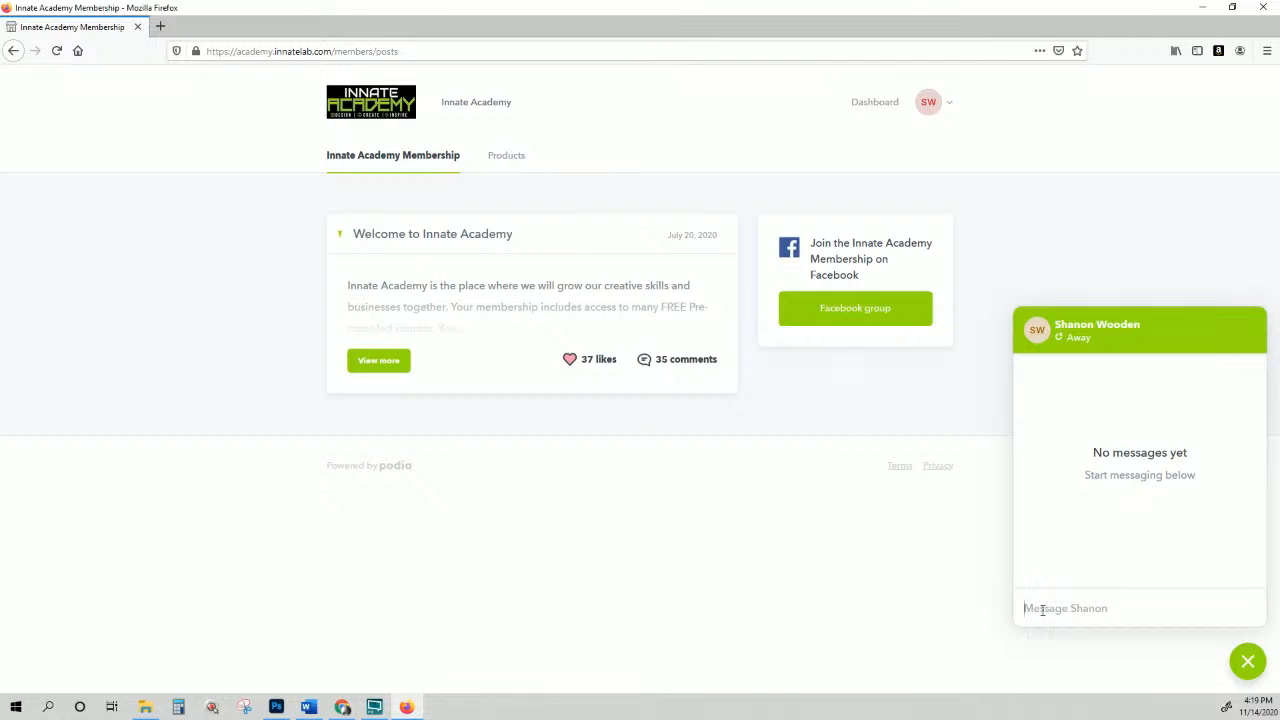
# Step: Write a 'TEST.' chat message naming two members and Loveway Designs, correcting typos, and send it
pyautogui.press('BackSpace')
pyautogui.press('BackSpace')
pyautogui.press('BackSpace')
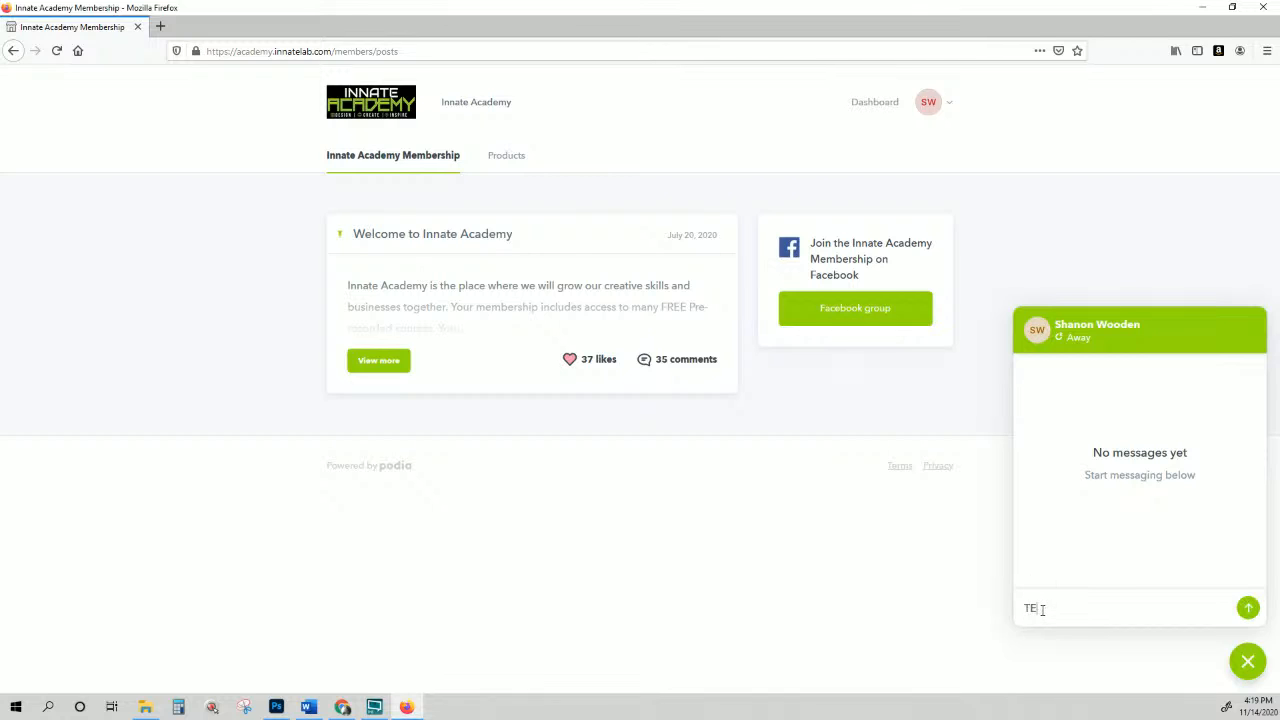
pyautogui.press('BackSpace')
pyautogui.press('BackSpace')
pyautogui.press('BackSpace')
pyautogui.press('BackSpace')
pyautogui.press('BackSpace')
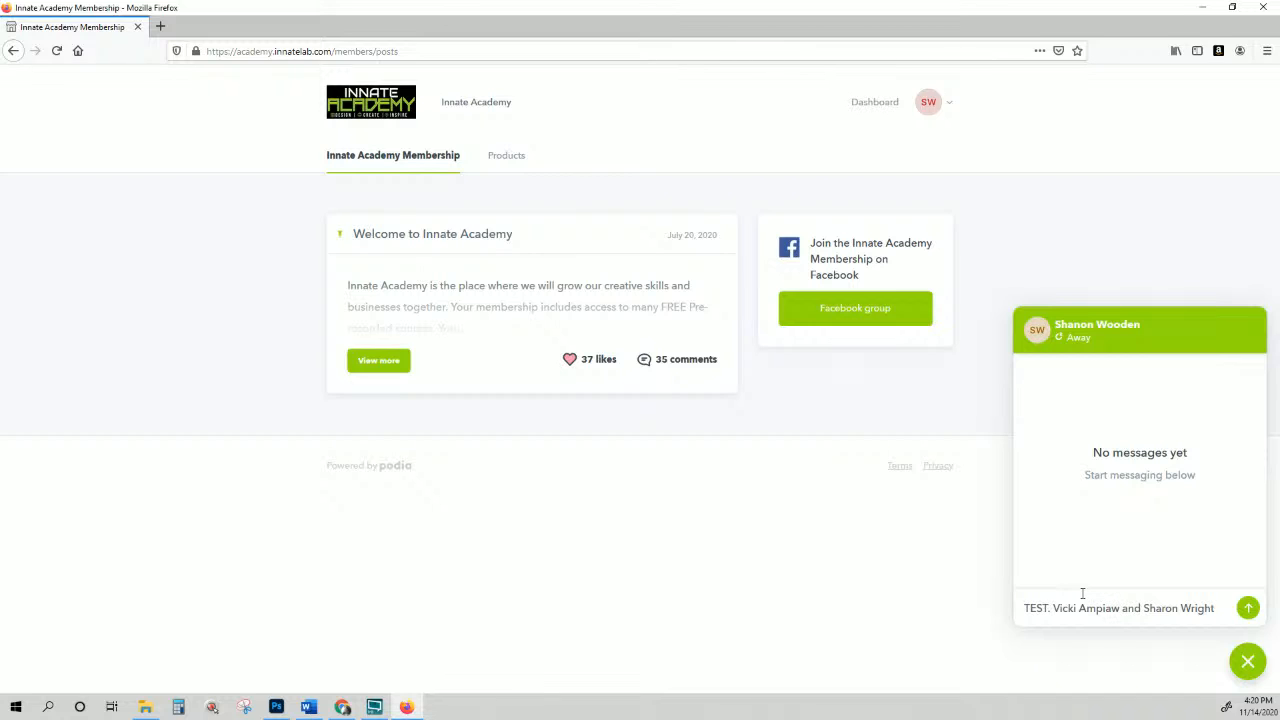
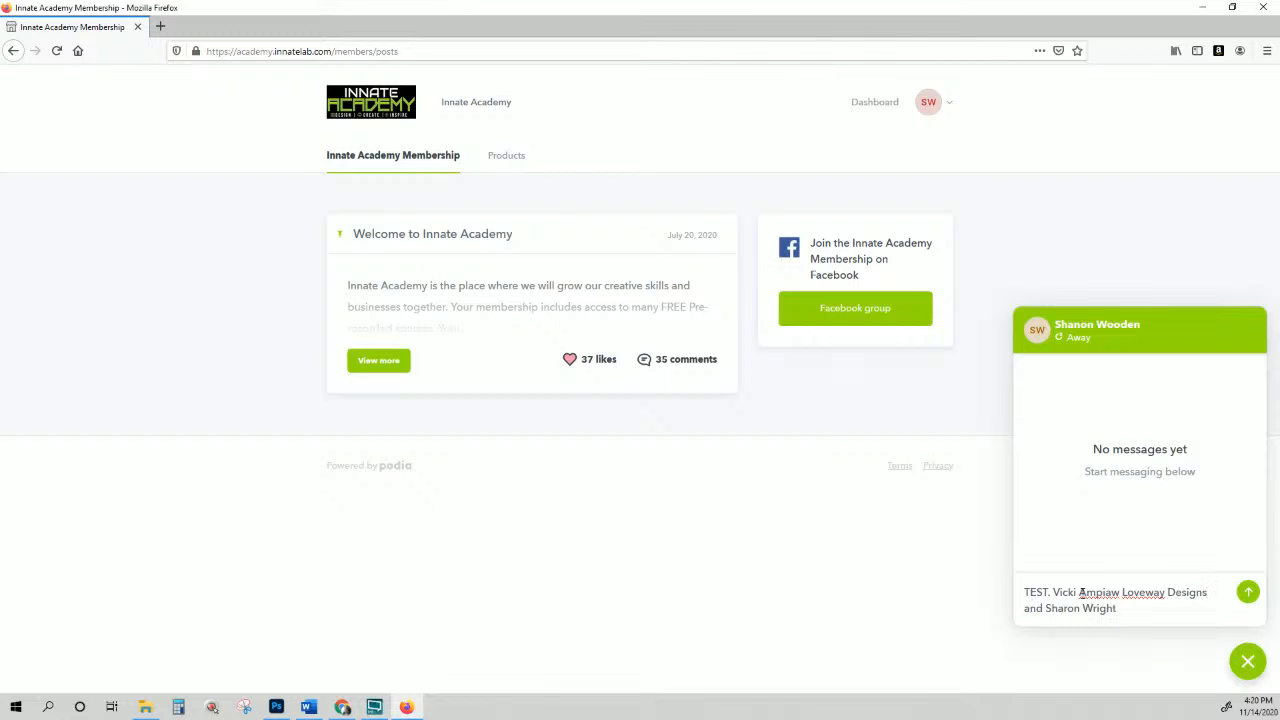
pyautogui.click(1248, 592)
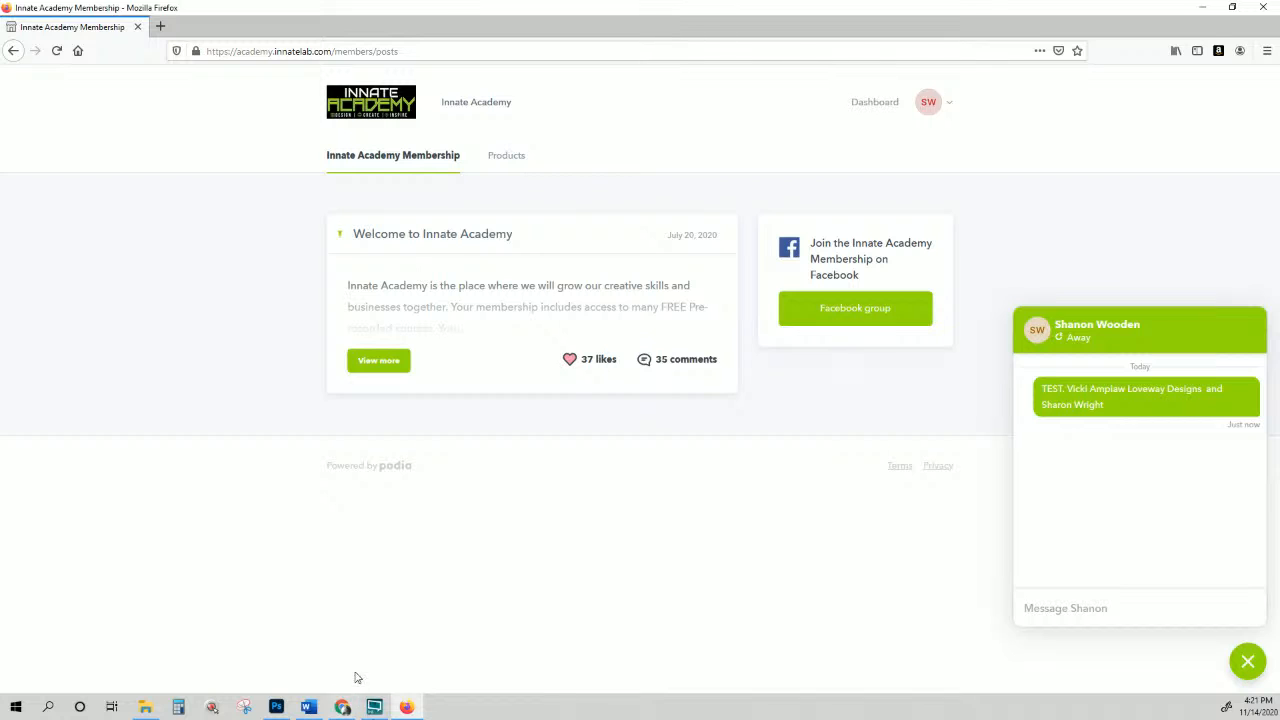
# Step: Bring Photoshop forward showing the 116-etsy-TSHIRT-MOCKUP.psd Ugly Christmas Sweater & Matching Socks mockup
pyautogui.click(276, 707)
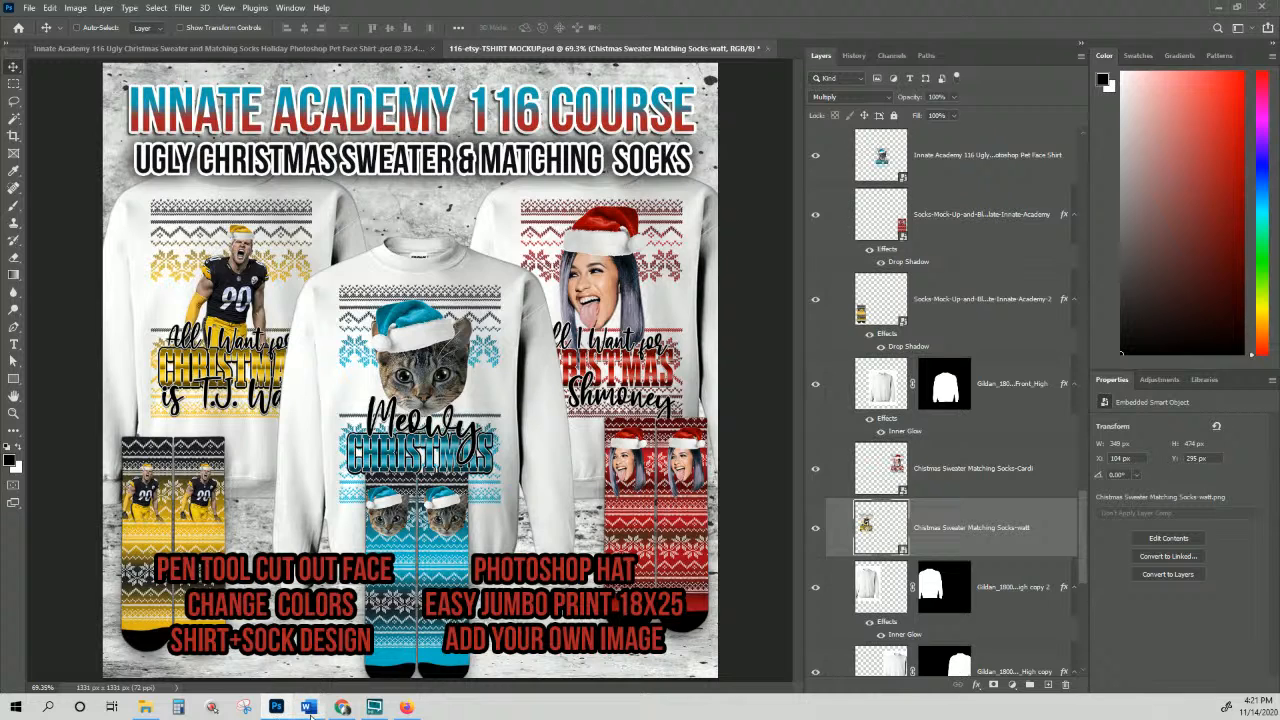
pyautogui.moveTo(310, 710)
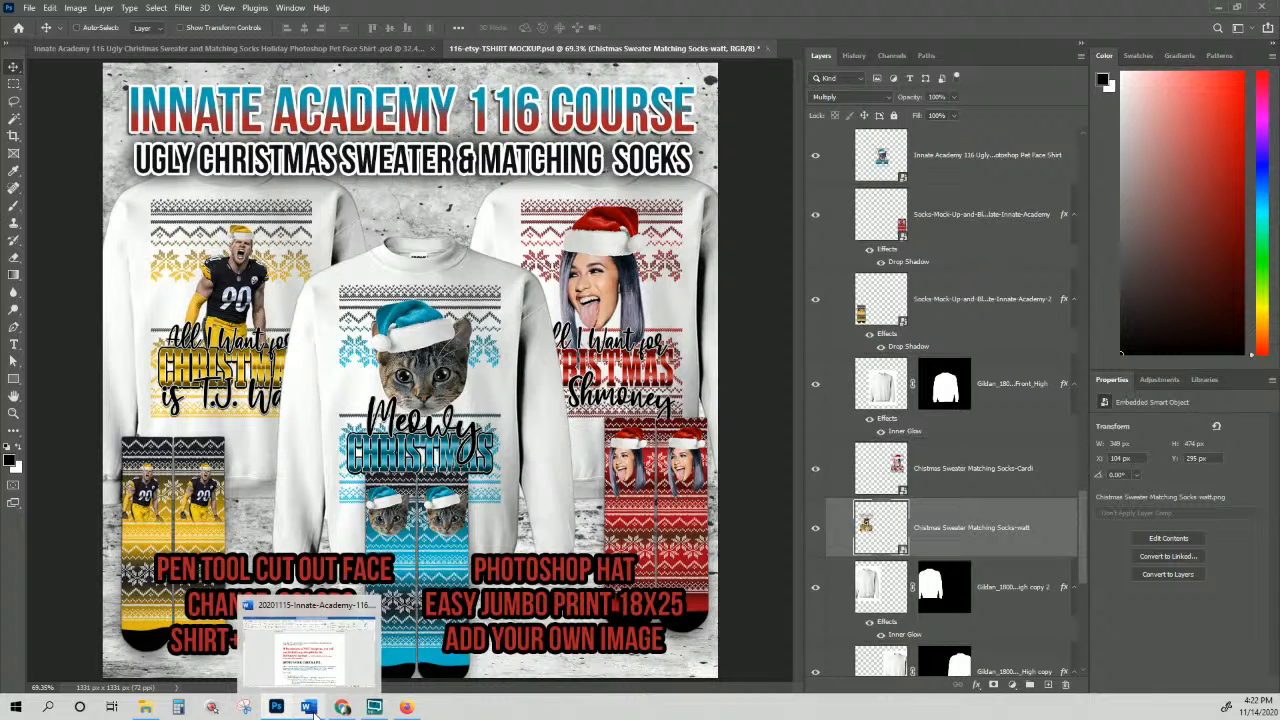
pyautogui.moveTo(408, 708)
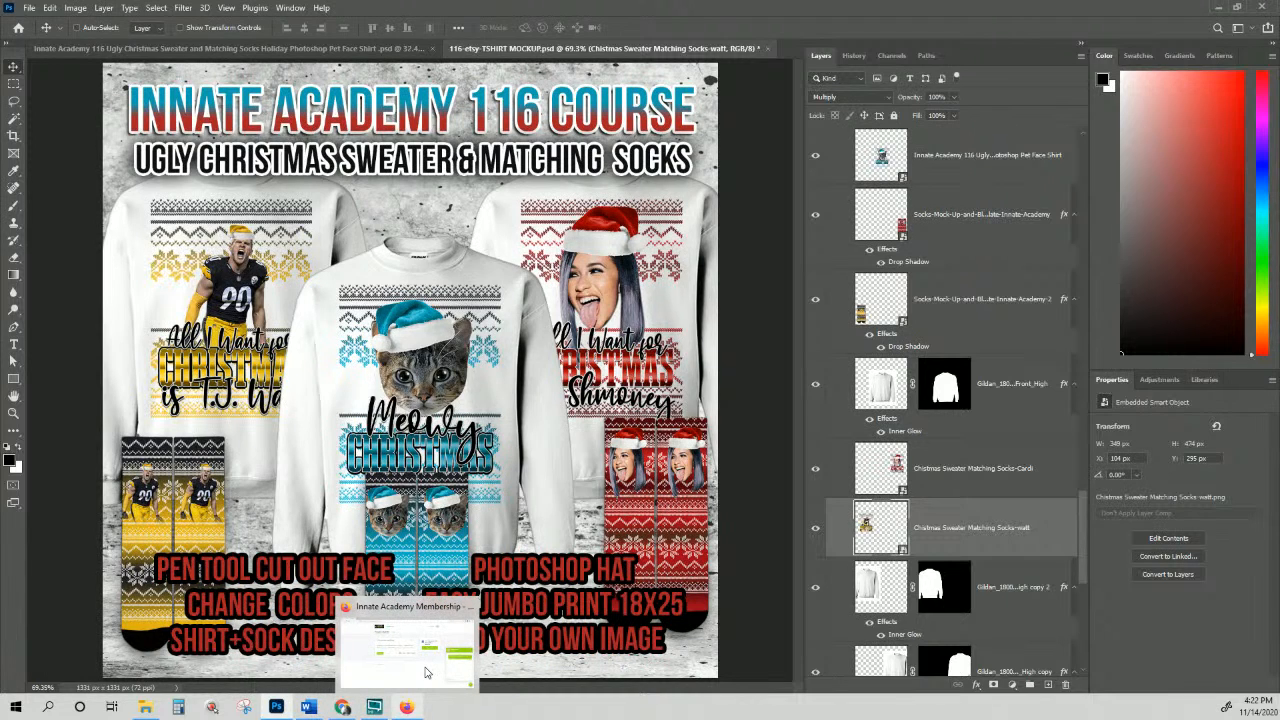
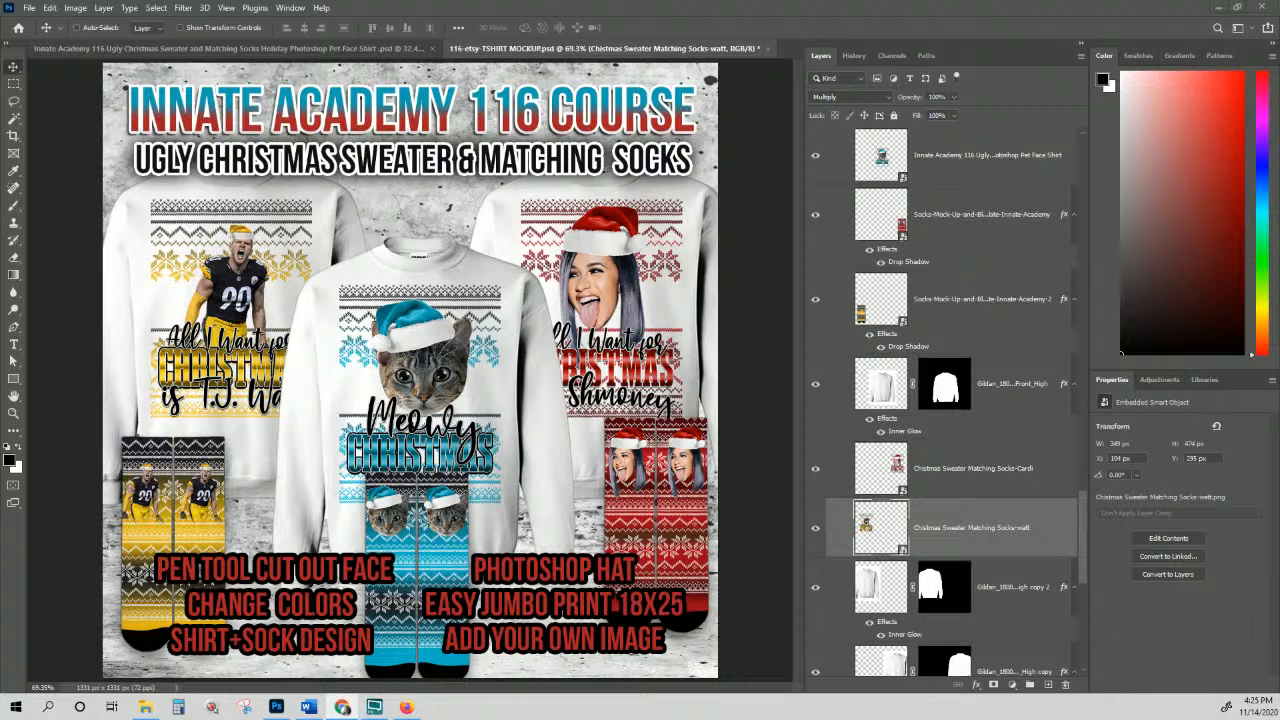
# Step: Switch from Photoshop back to Firefox, which shows the Innate Academy Membership page
pyautogui.click(406, 708)
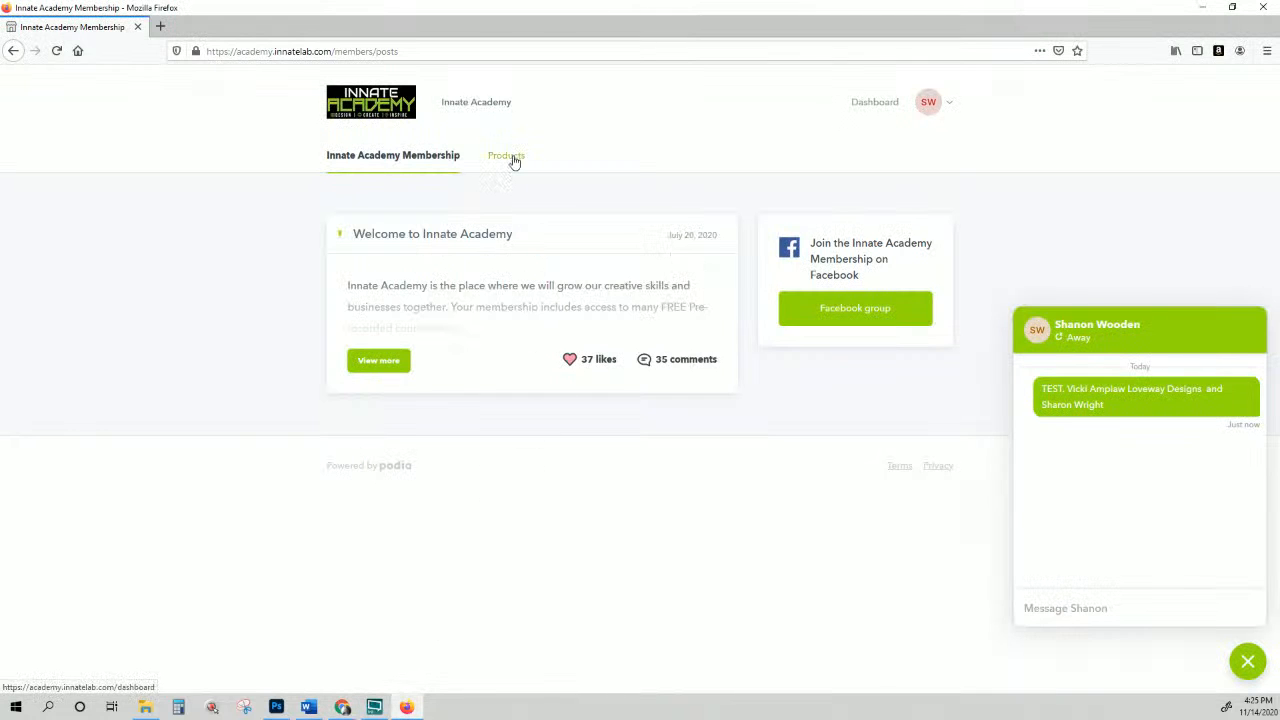
# Step: Log out of the SW membership account and scroll down the public landing page
pyautogui.click(948, 105)
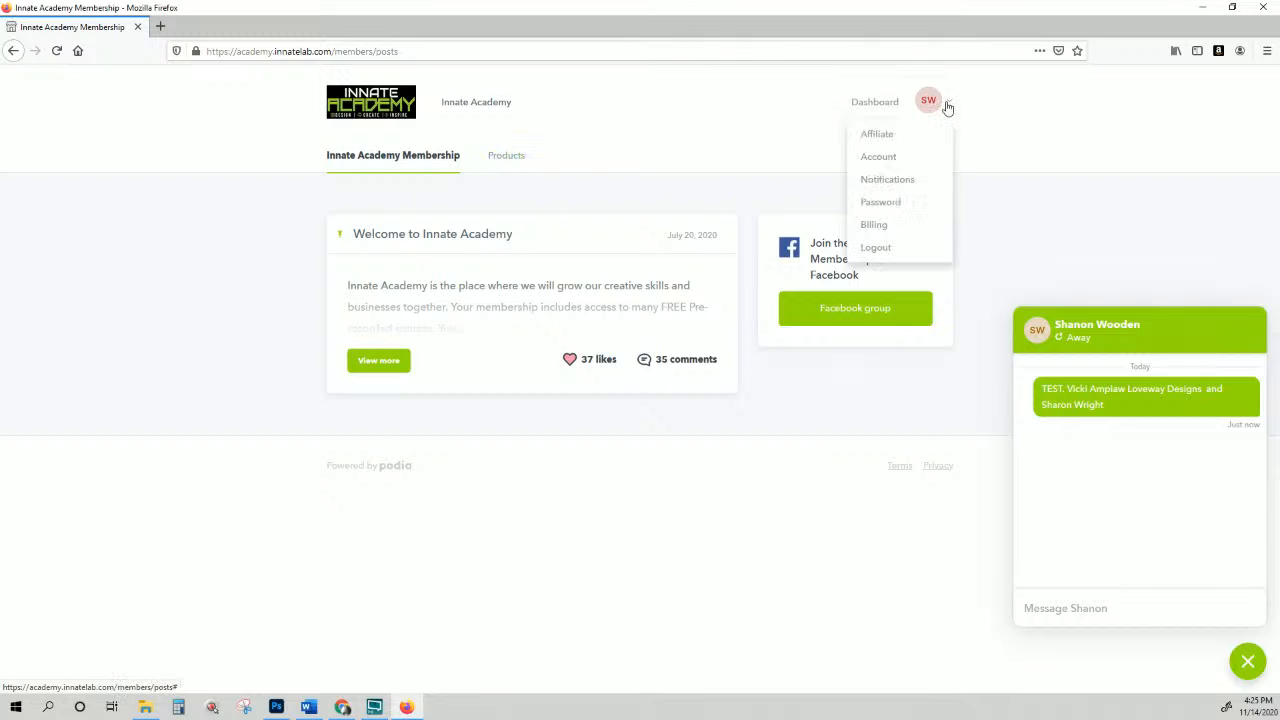
pyautogui.click(883, 250)
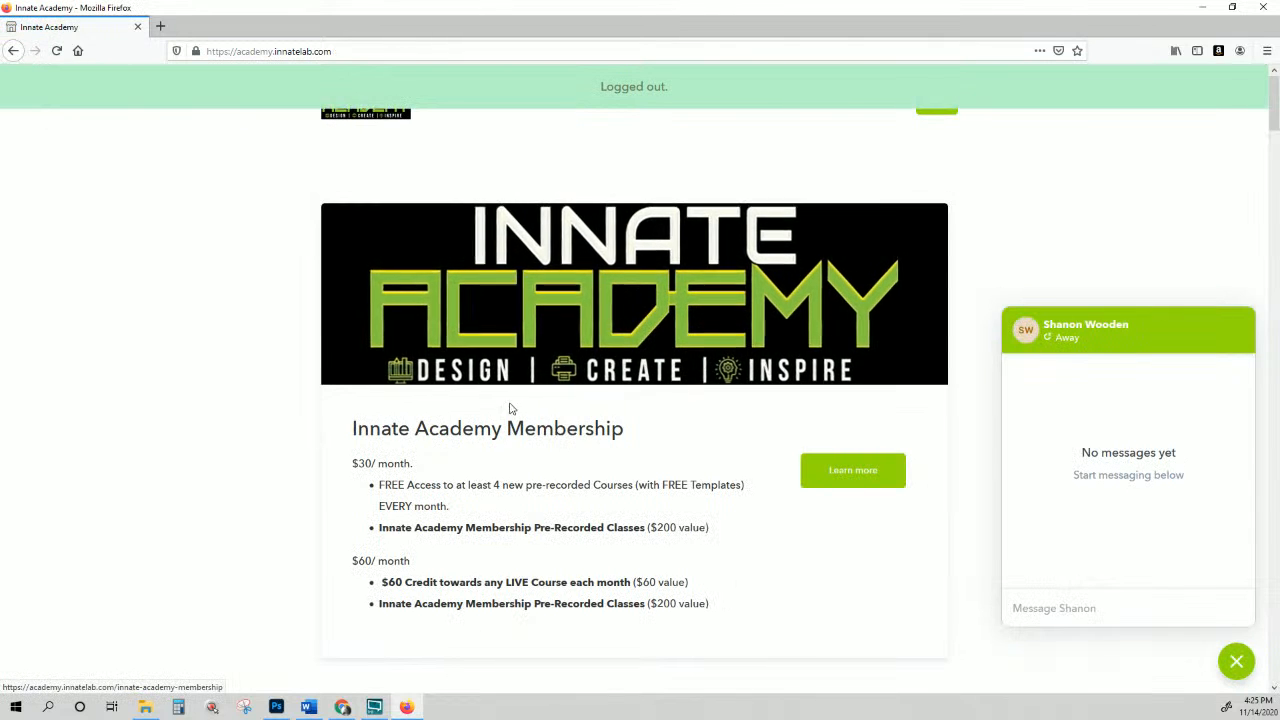
pyautogui.scroll(-2, 334, 425)
pyautogui.scroll(-5, 570, 436)
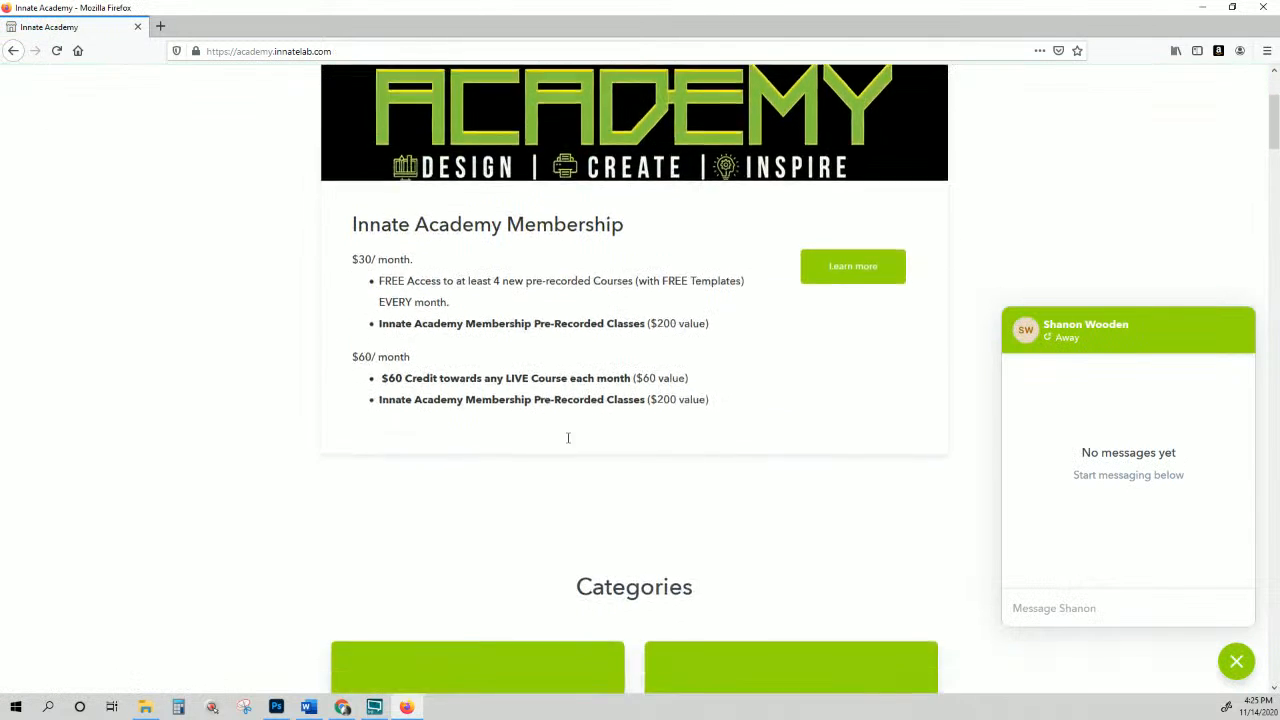
pyautogui.scroll(-8, 567, 444)
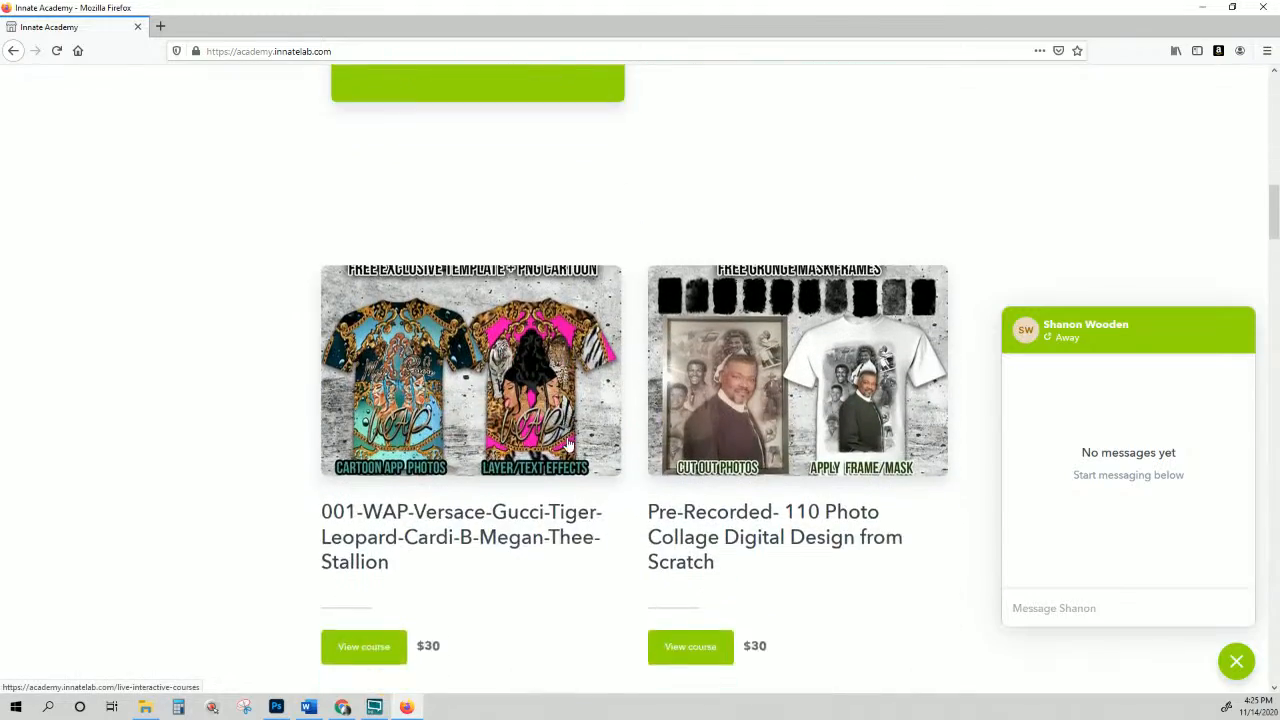
pyautogui.scroll(-3, 566, 443)
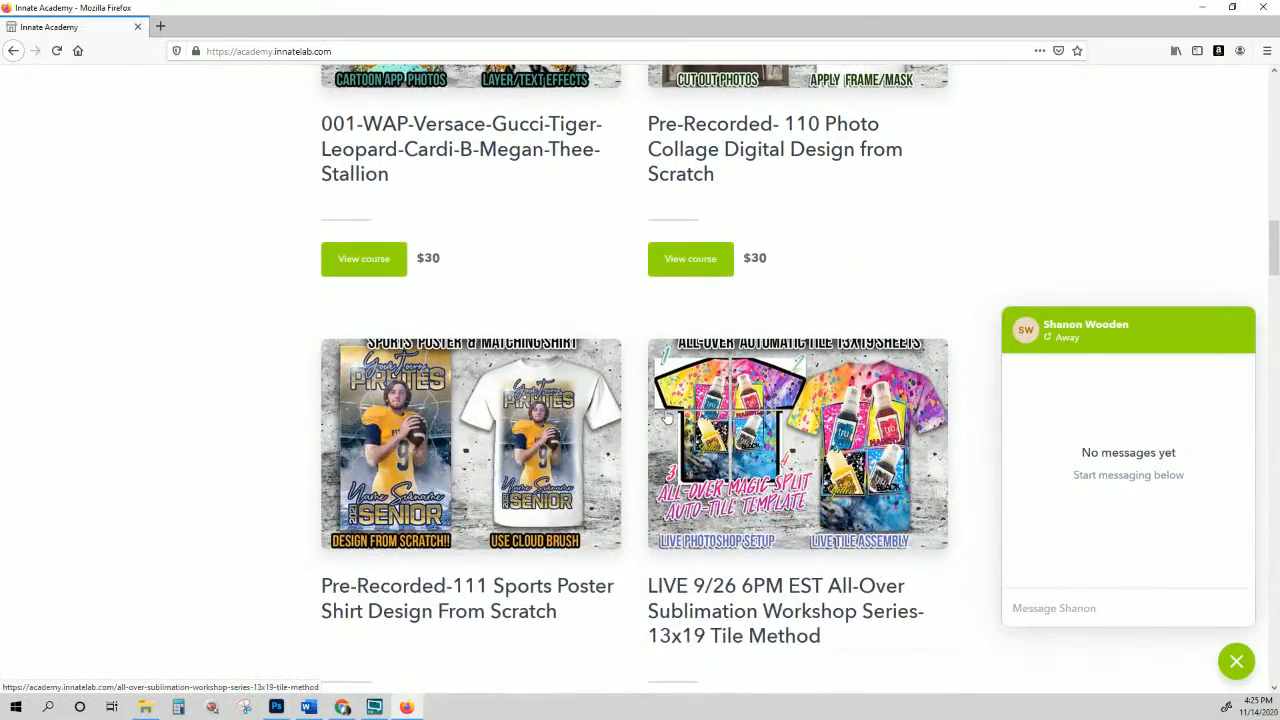
# Step: Browse the Categories and course cards down to the Pre-Recorded 115 Elements course
pyautogui.scroll(12, 667, 418)
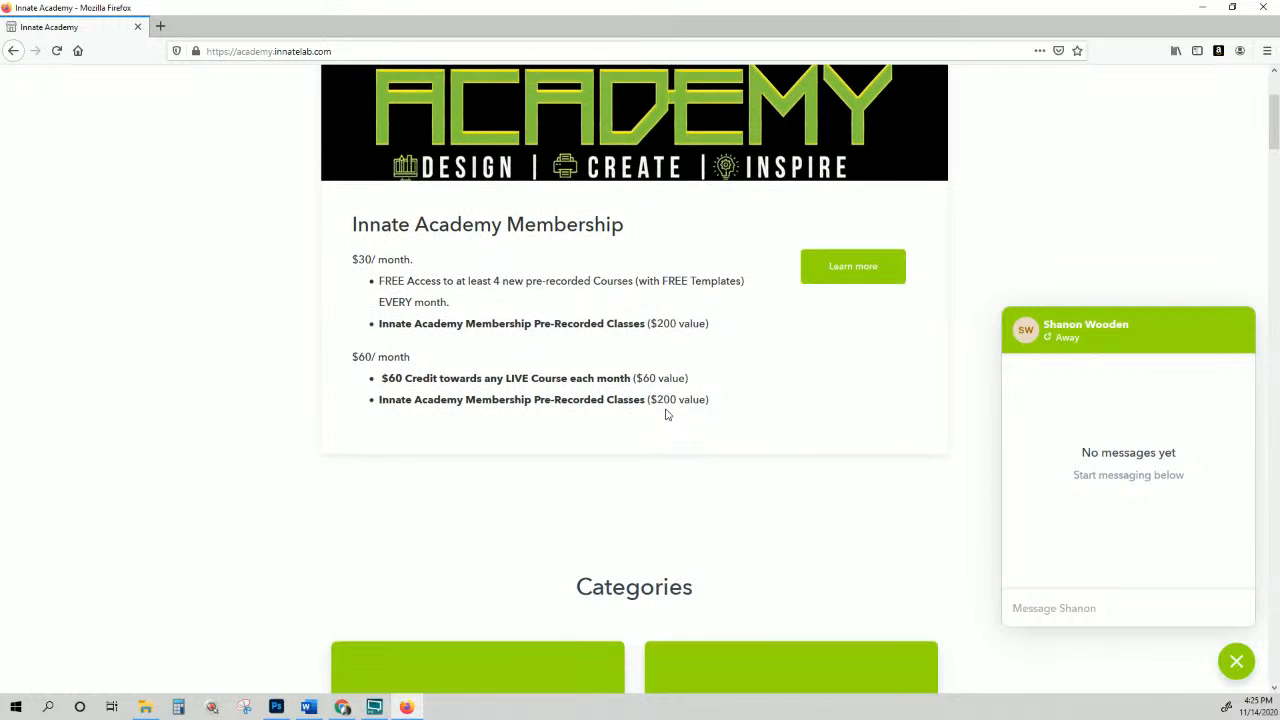
pyautogui.scroll(1, 667, 414)
pyautogui.scroll(-3, 667, 414)
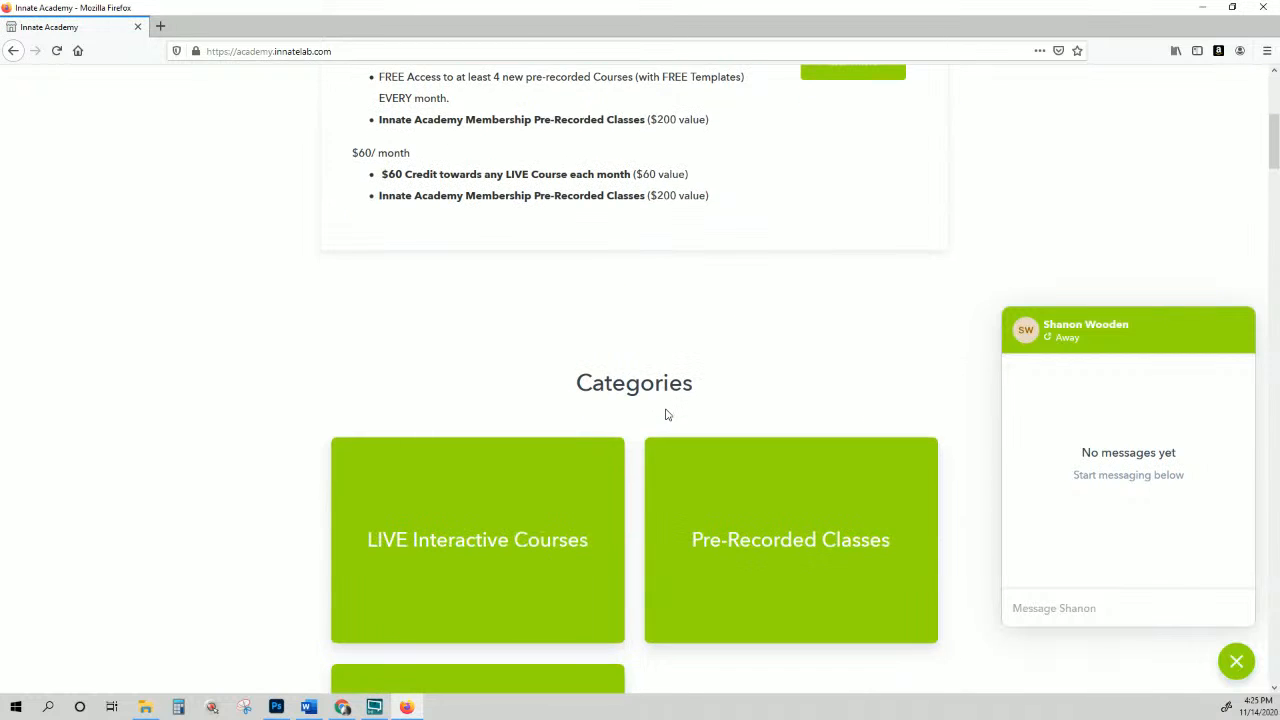
pyautogui.scroll(-6, 563, 408)
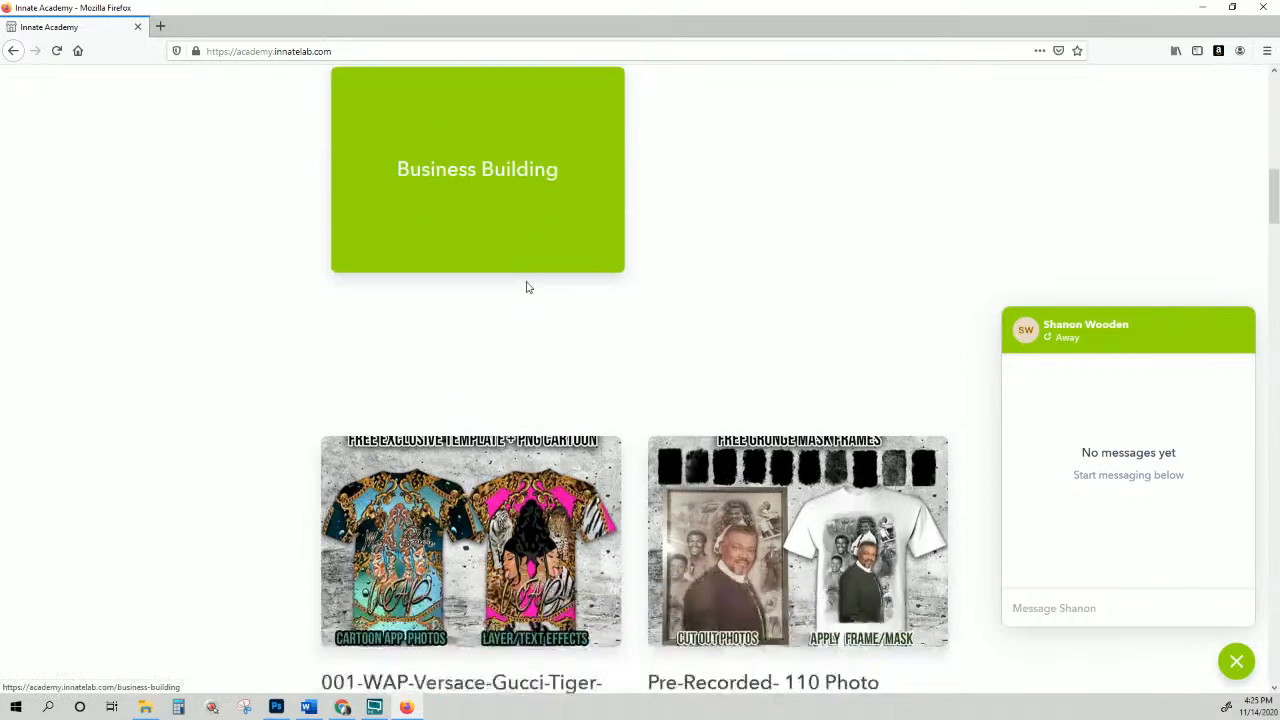
pyautogui.scroll(-19, 528, 288)
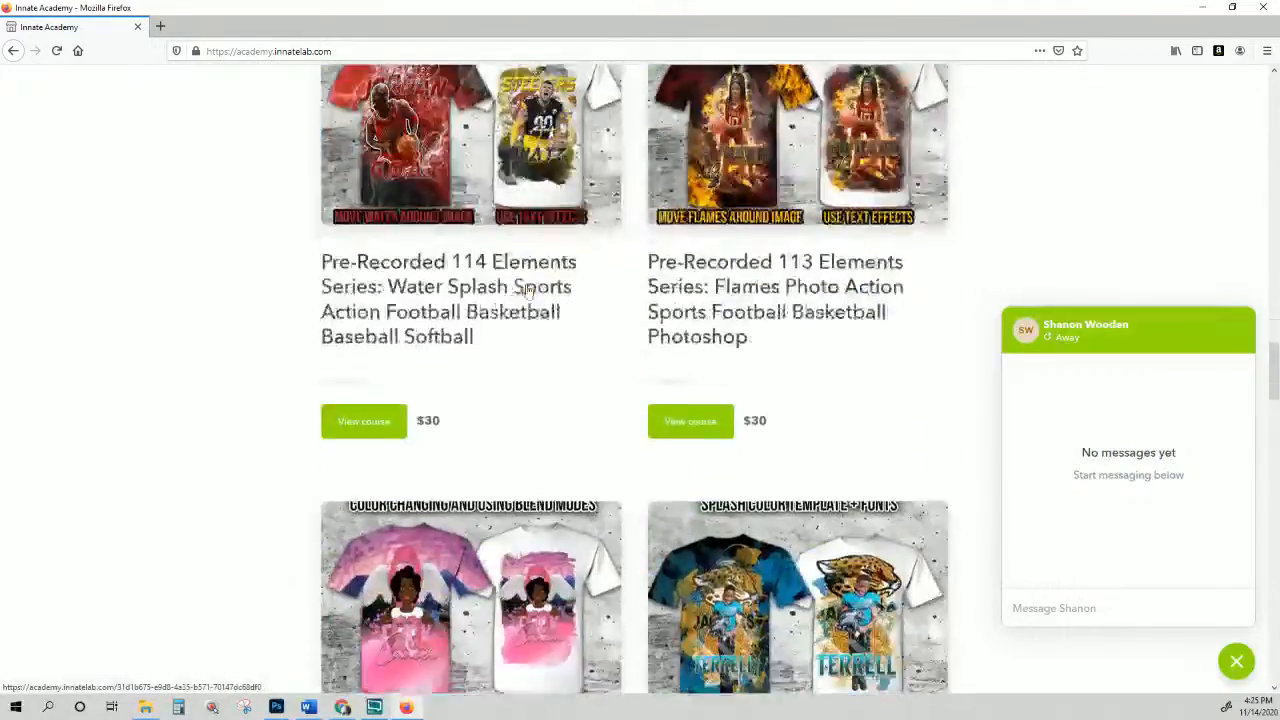
pyautogui.scroll(-4, 528, 288)
pyautogui.scroll(8, 528, 290)
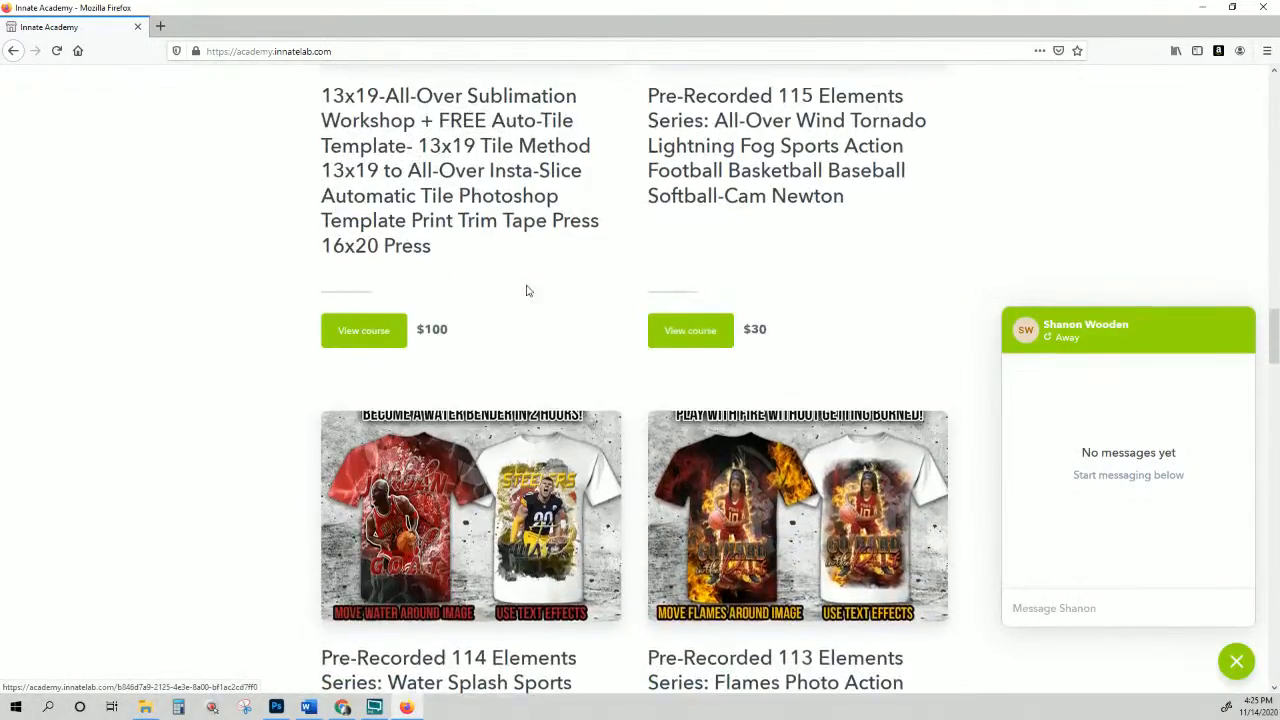
pyautogui.scroll(2, 528, 290)
# Step: Open the Pre-Recorded 115 Elements Series course page and scroll into its description
pyautogui.click(763, 237)
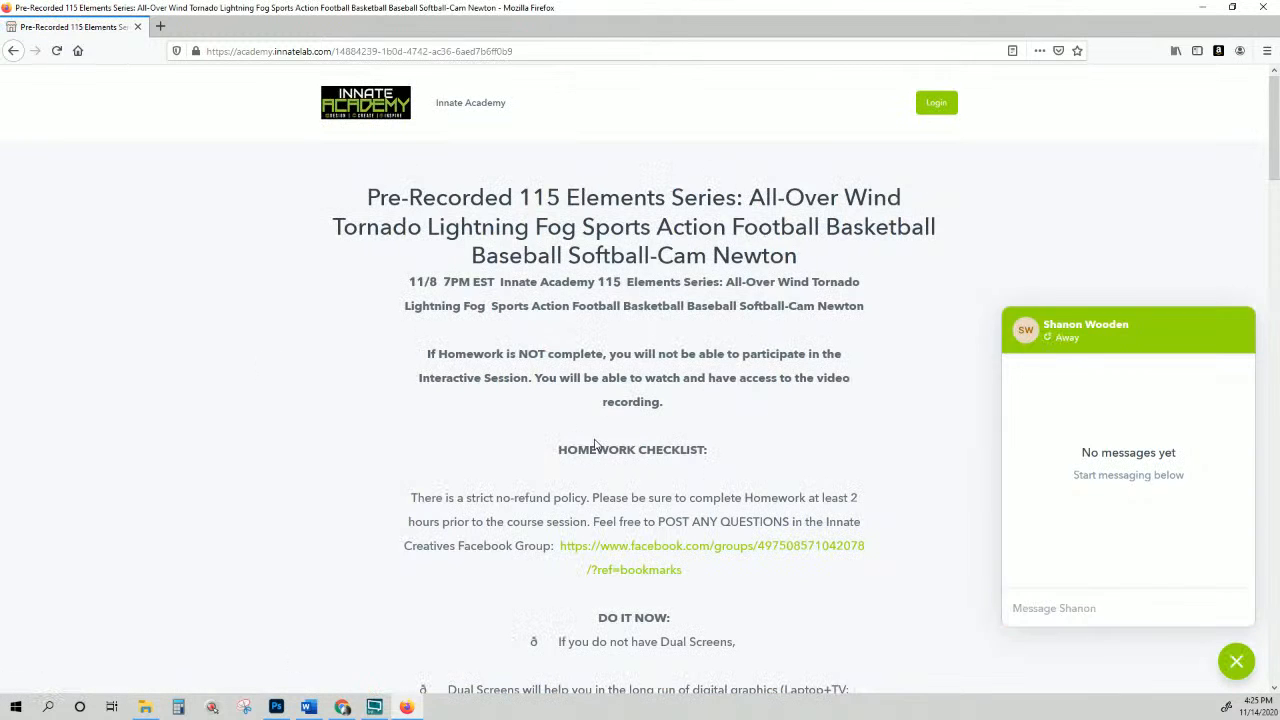
pyautogui.scroll(-2, 528, 352)
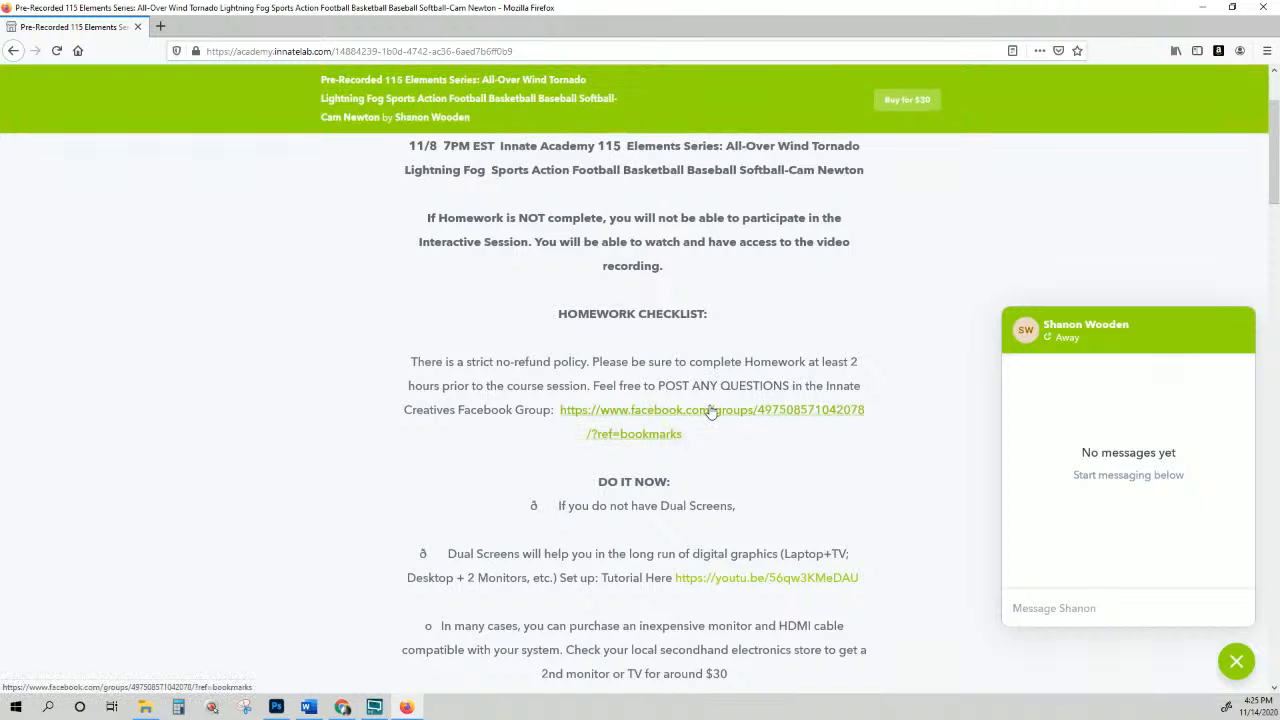
pyautogui.scroll(-1, 710, 411)
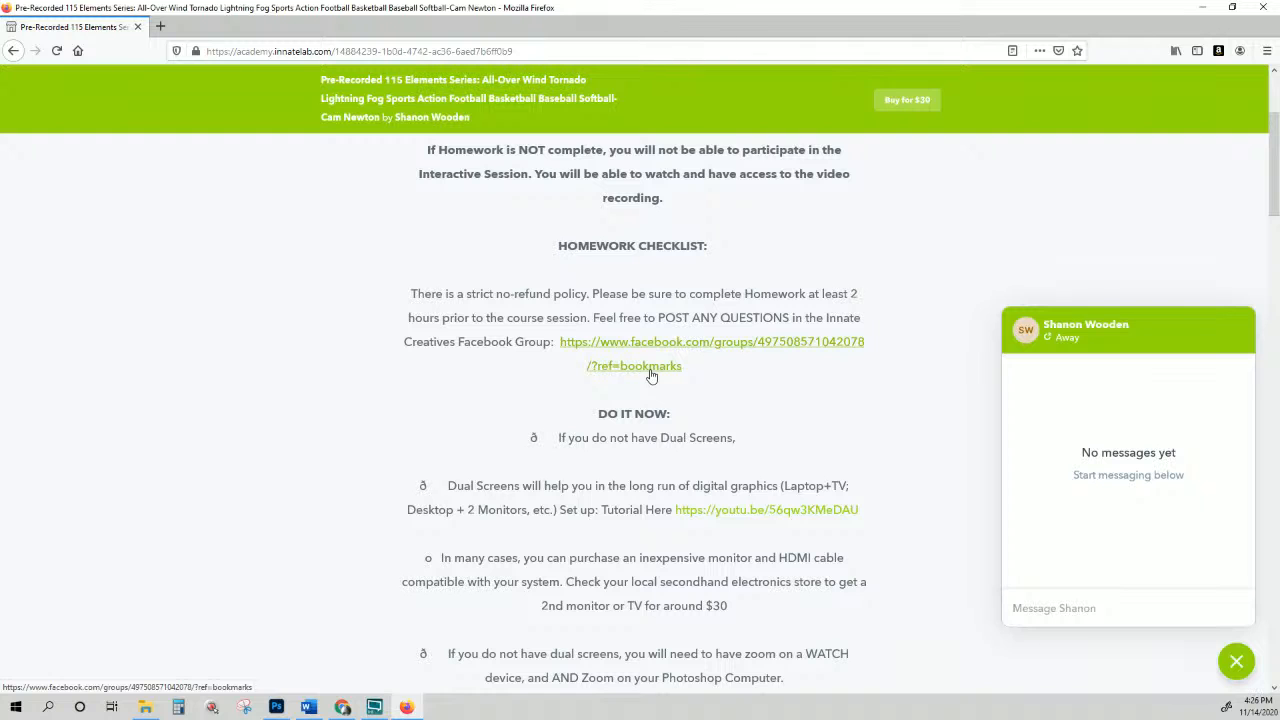
# Step: Highlight the Dual Screens sentence in the homework checklist
pyautogui.scroll(-3, 651, 376)
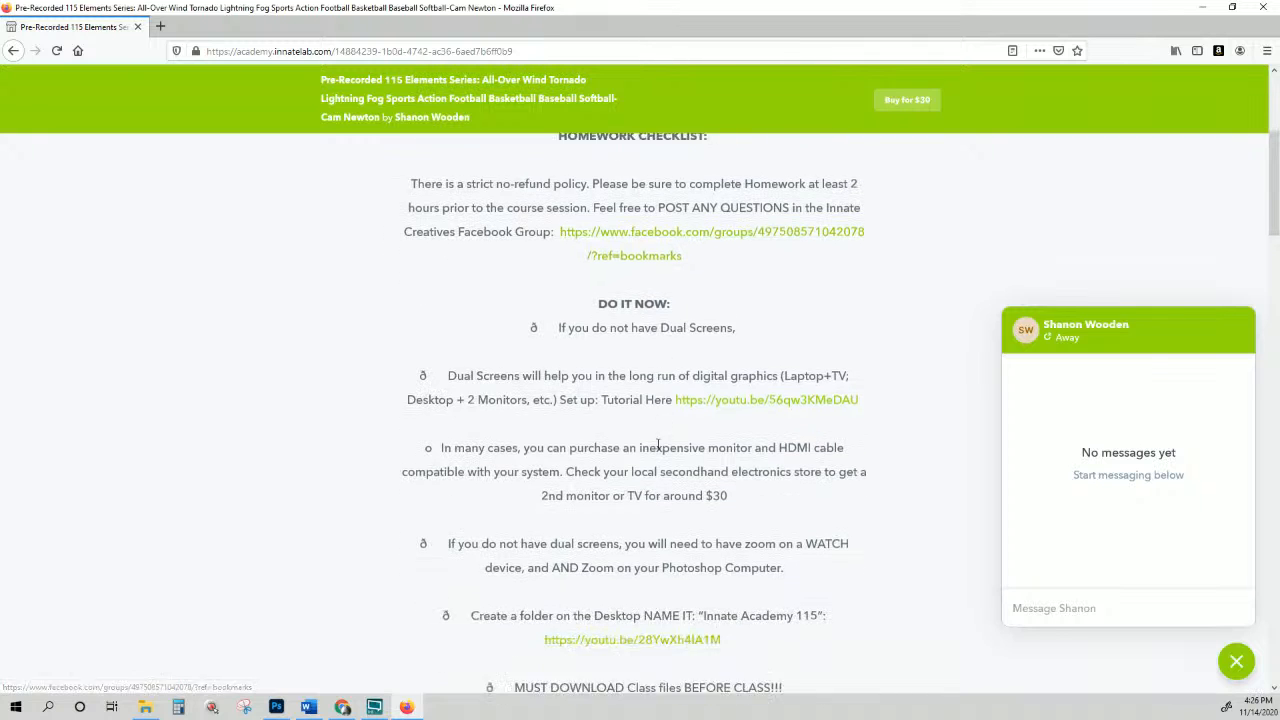
pyautogui.scroll(-1, 476, 366)
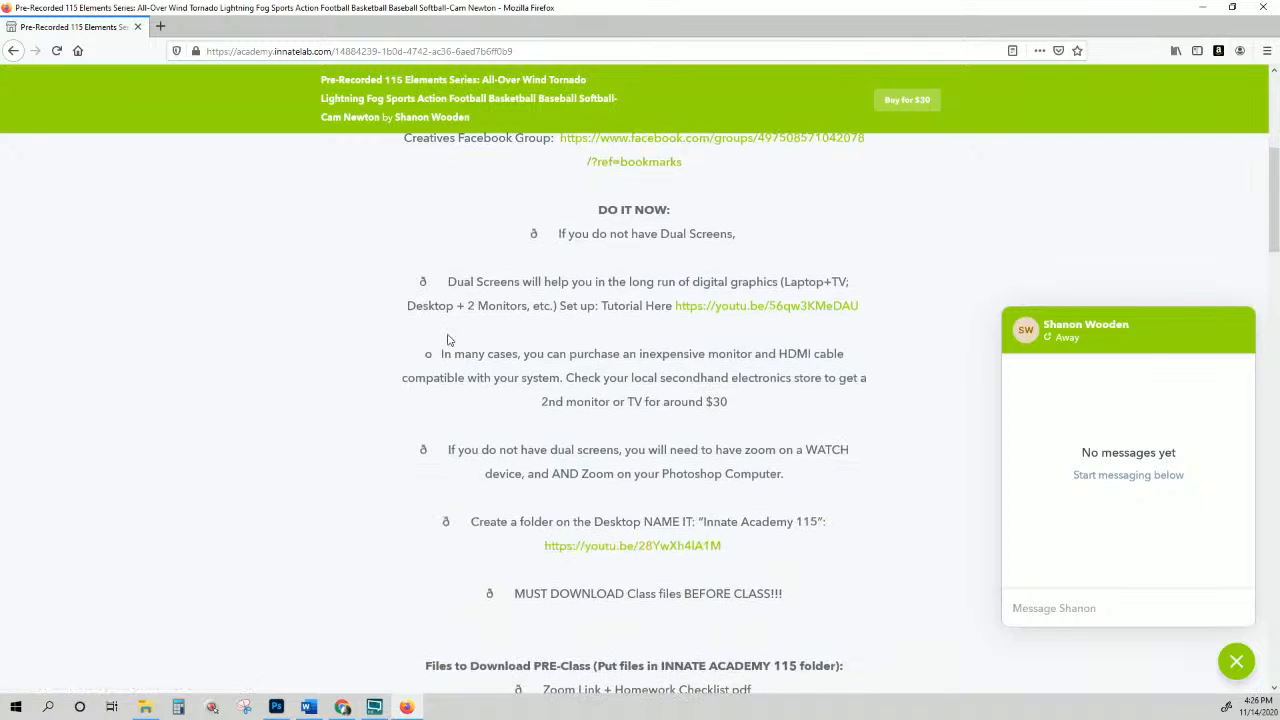
pyautogui.moveTo(448, 282); pyautogui.dragTo(557, 306)
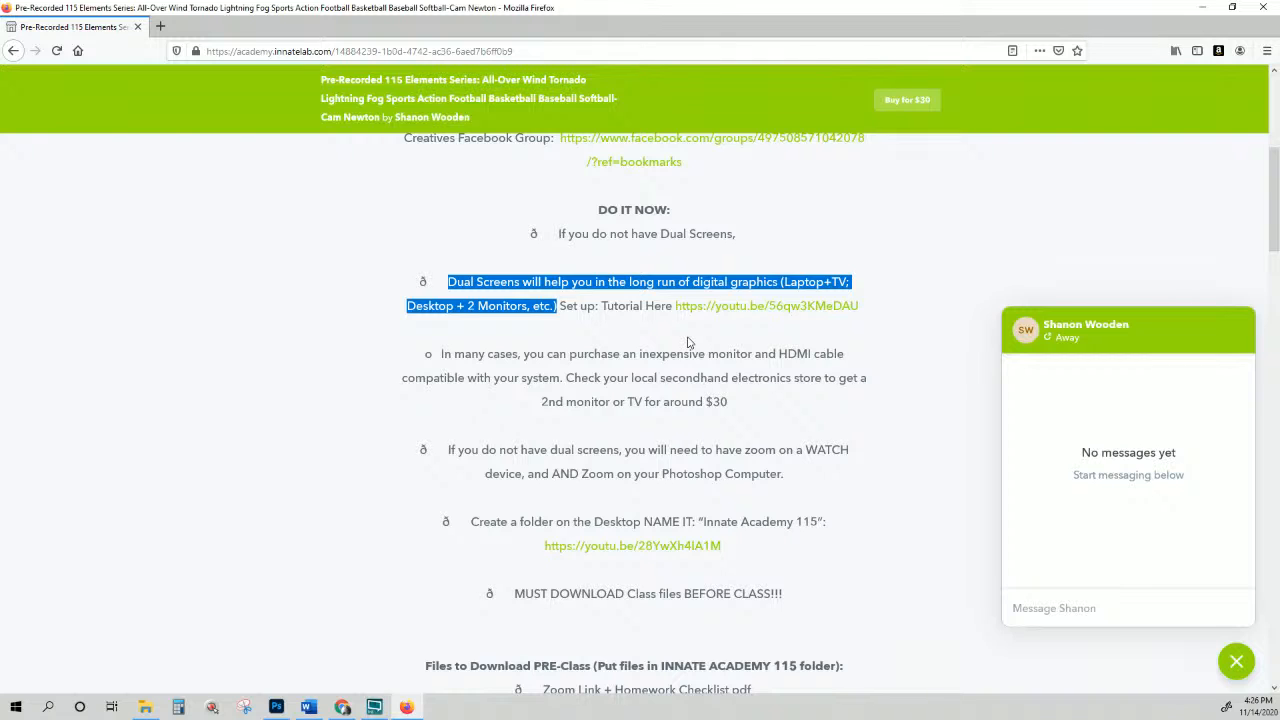
# Step: Highlight the 'Create a folder on the Desktop NAME IT' Innate Academy 115 instruction
pyautogui.scroll(-1, 688, 343)
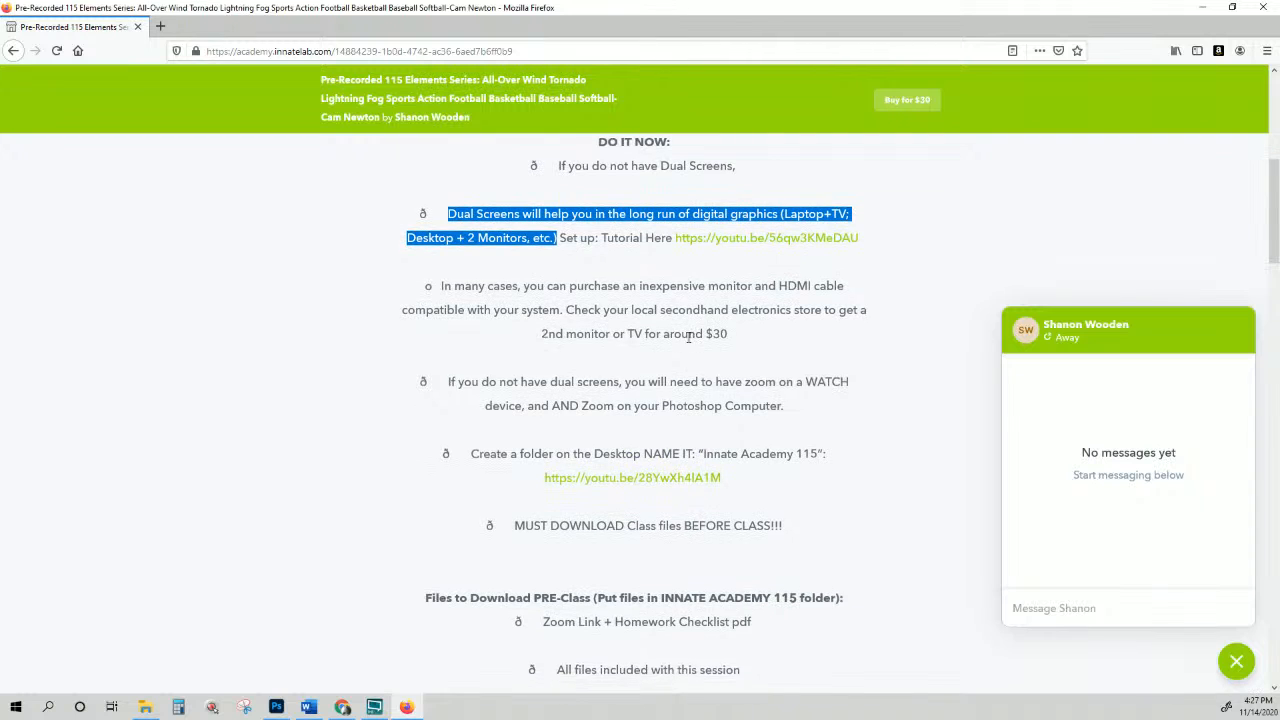
pyautogui.scroll(-1, 588, 333)
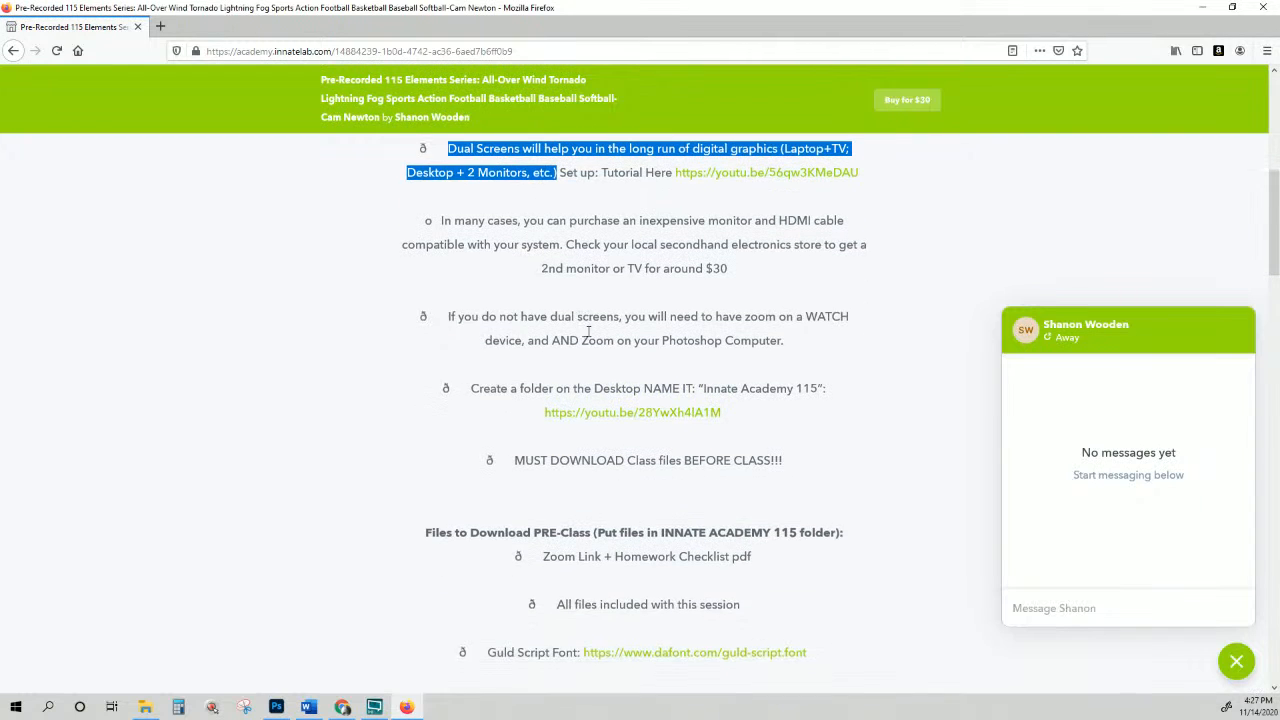
pyautogui.scroll(1, 588, 333)
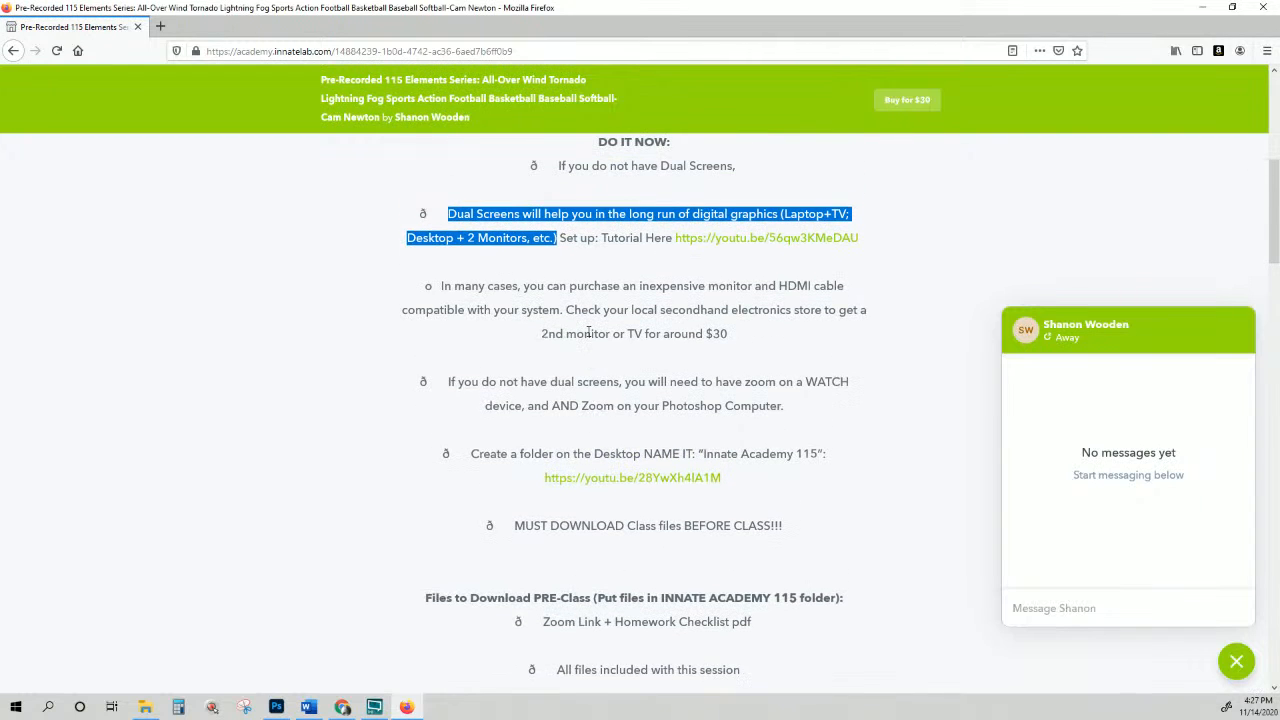
pyautogui.scroll(-2, 588, 333)
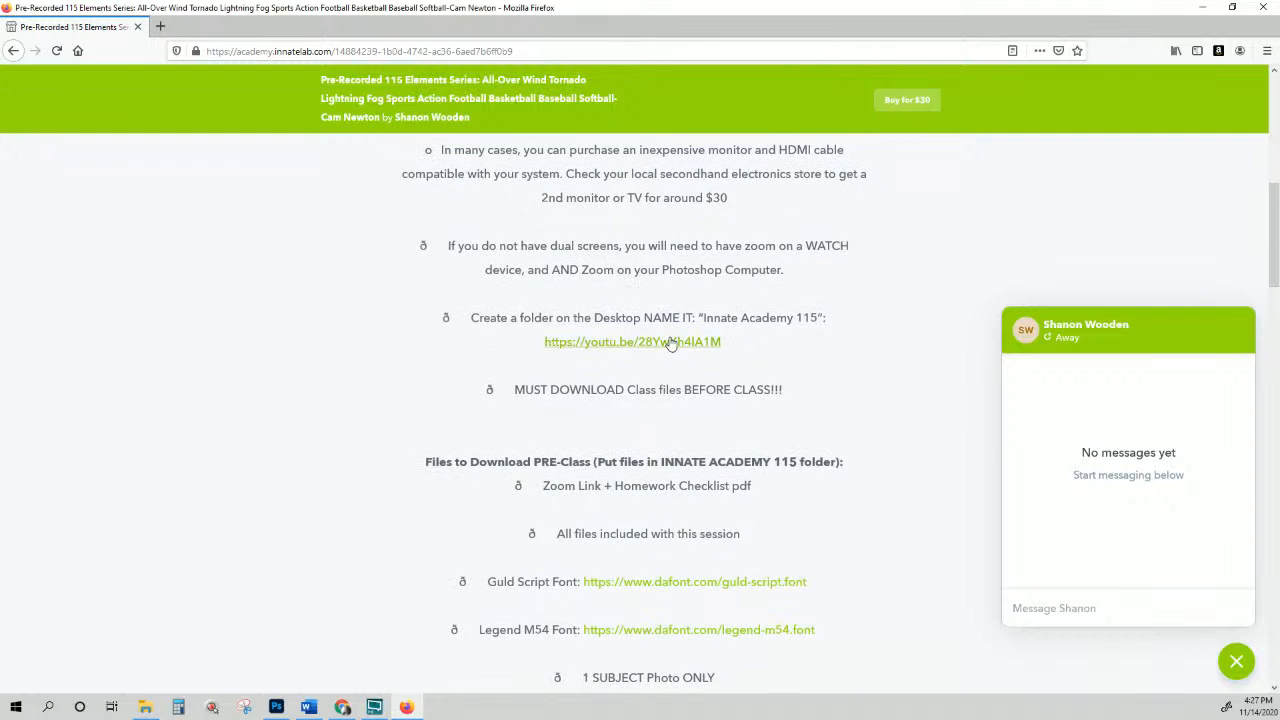
pyautogui.scroll(-1, 667, 348)
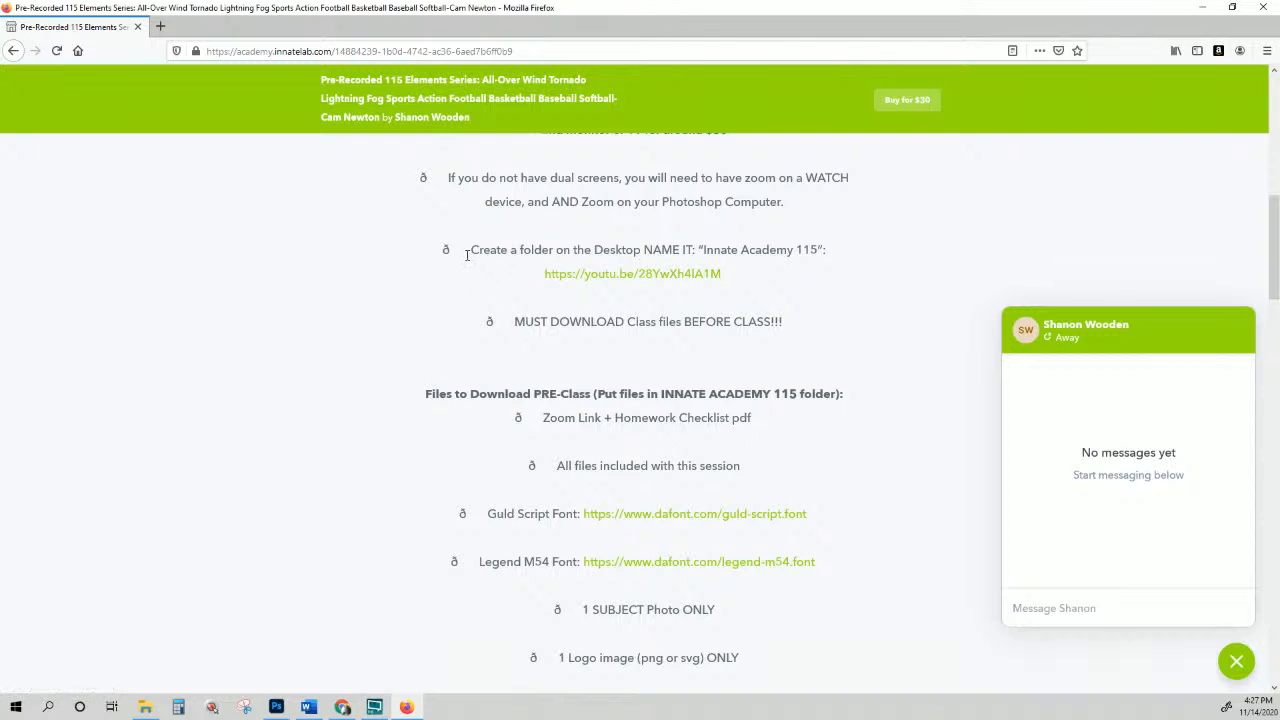
pyautogui.moveTo(468, 251); pyautogui.dragTo(824, 250)
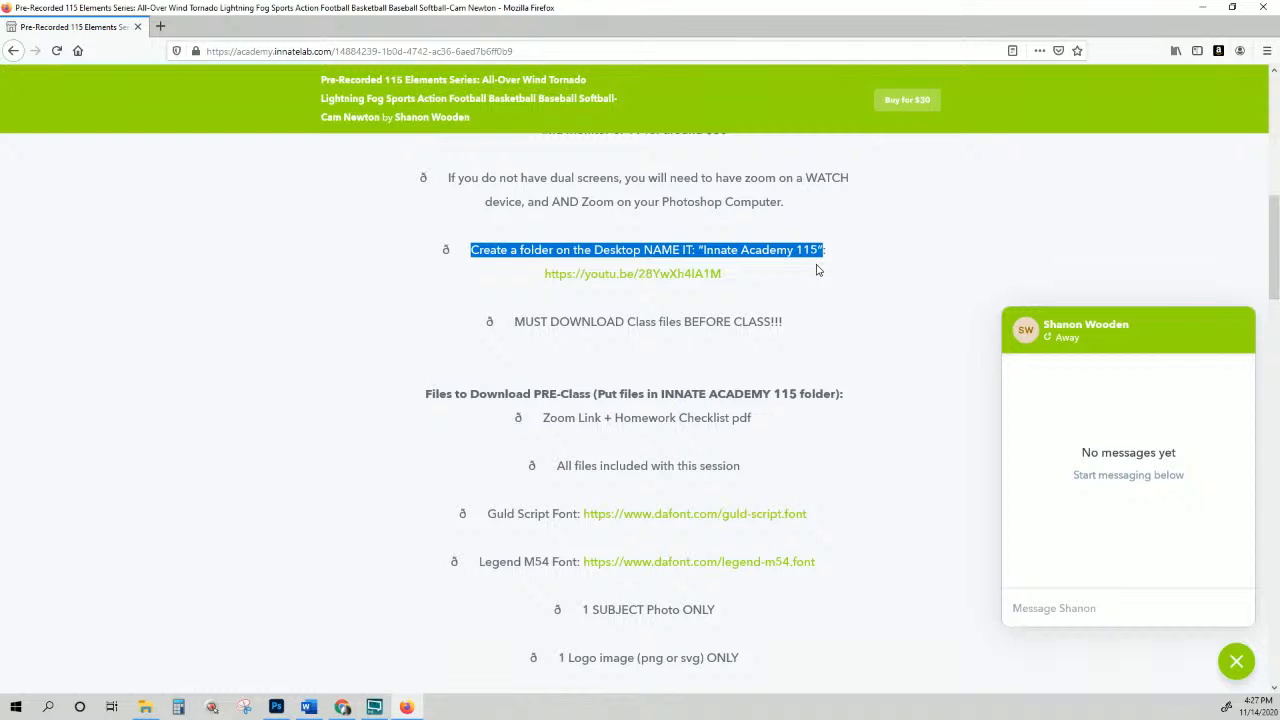
# Step: Highlight the MUST DOWNLOAD reminder for the class files
pyautogui.scroll(-2, 812, 285)
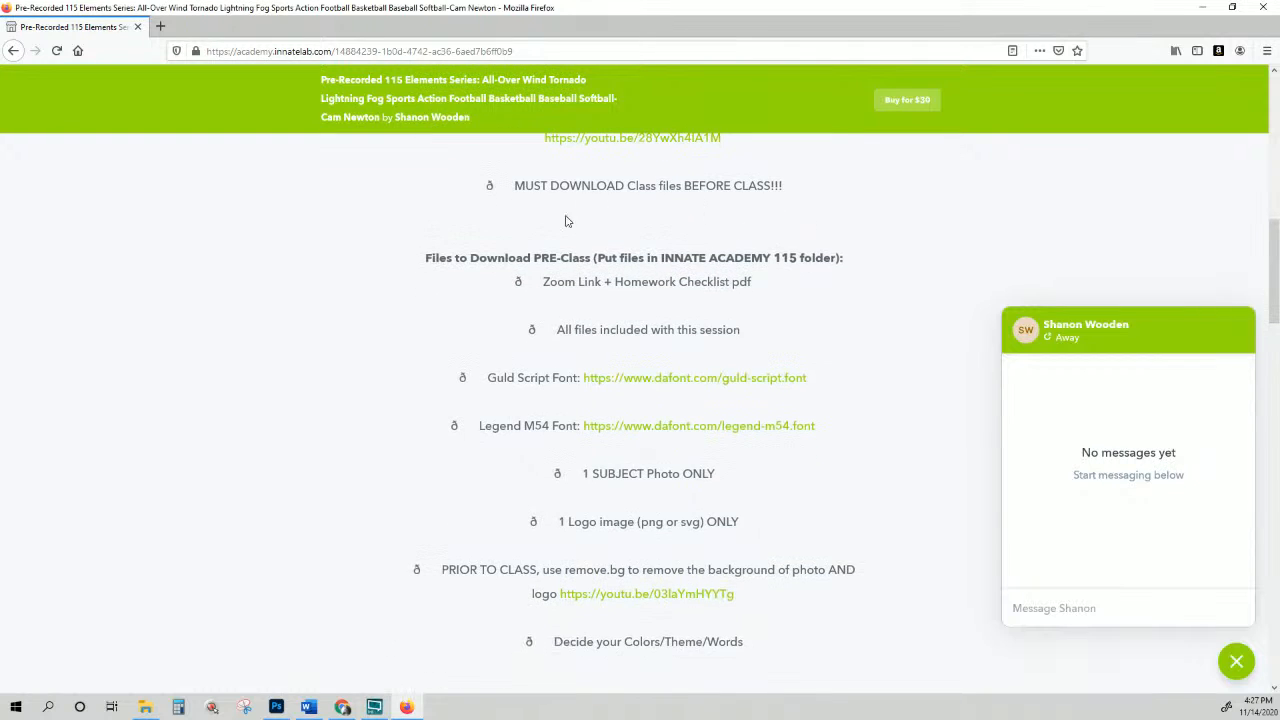
pyautogui.moveTo(514, 185); pyautogui.dragTo(838, 190)
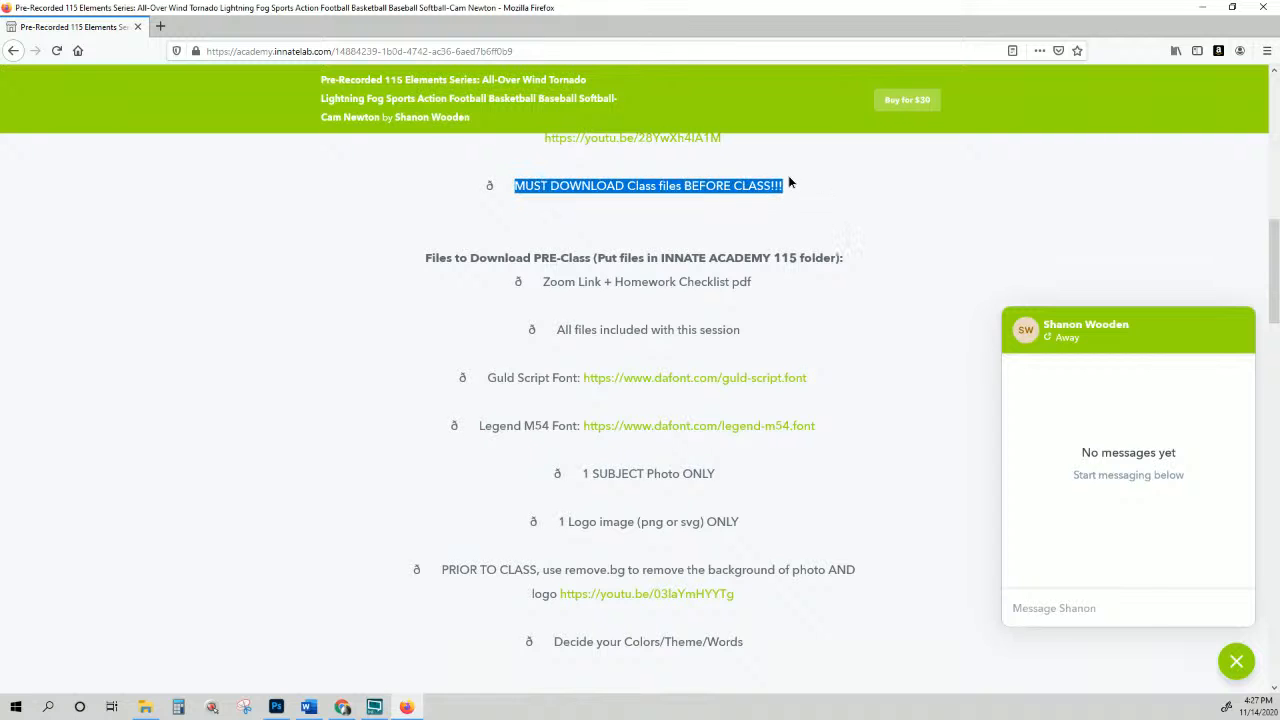
pyautogui.scroll(1, 676, 282)
pyautogui.scroll(-1, 676, 282)
pyautogui.scroll(-1, 676, 282)
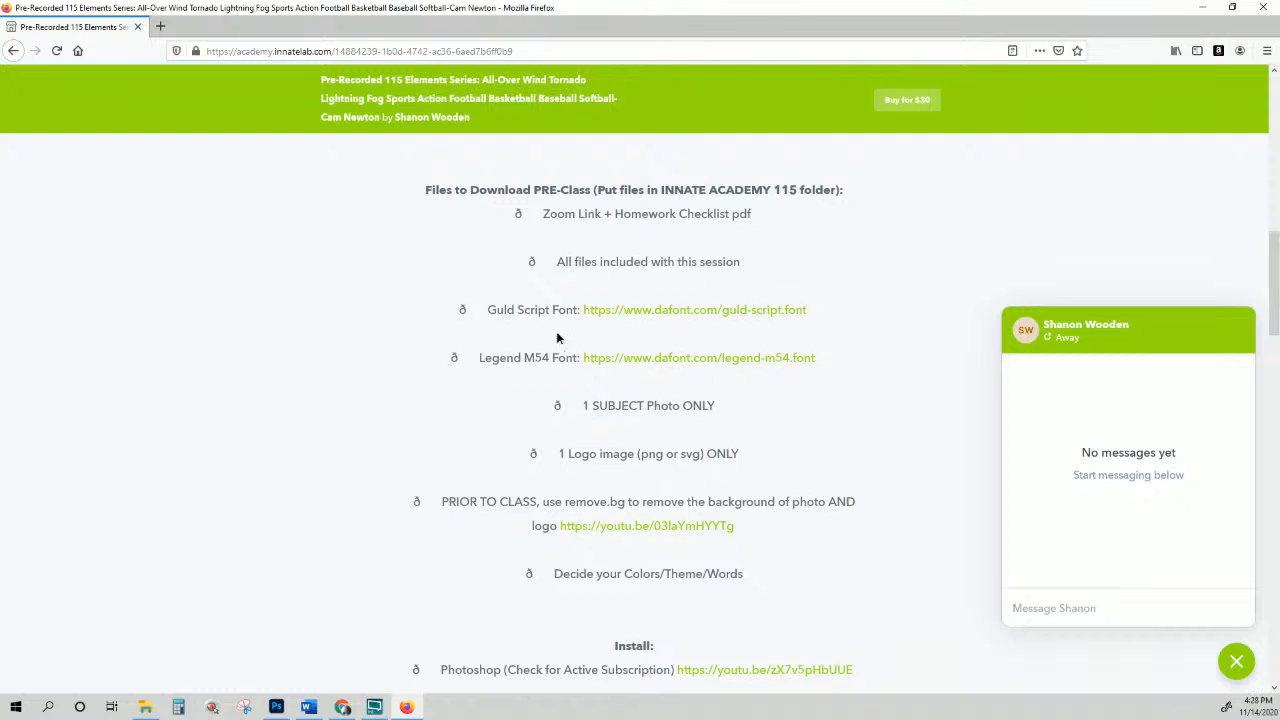
# Step: Highlight the Guld Script and Legend M54 font links and the '1 SUBJECT Photo ONLY' rule
pyautogui.moveTo(557, 334); pyautogui.dragTo(578, 321)
pyautogui.moveTo(857, 351); pyautogui.dragTo(584, 366)
pyautogui.scroll(-2, 587, 369)
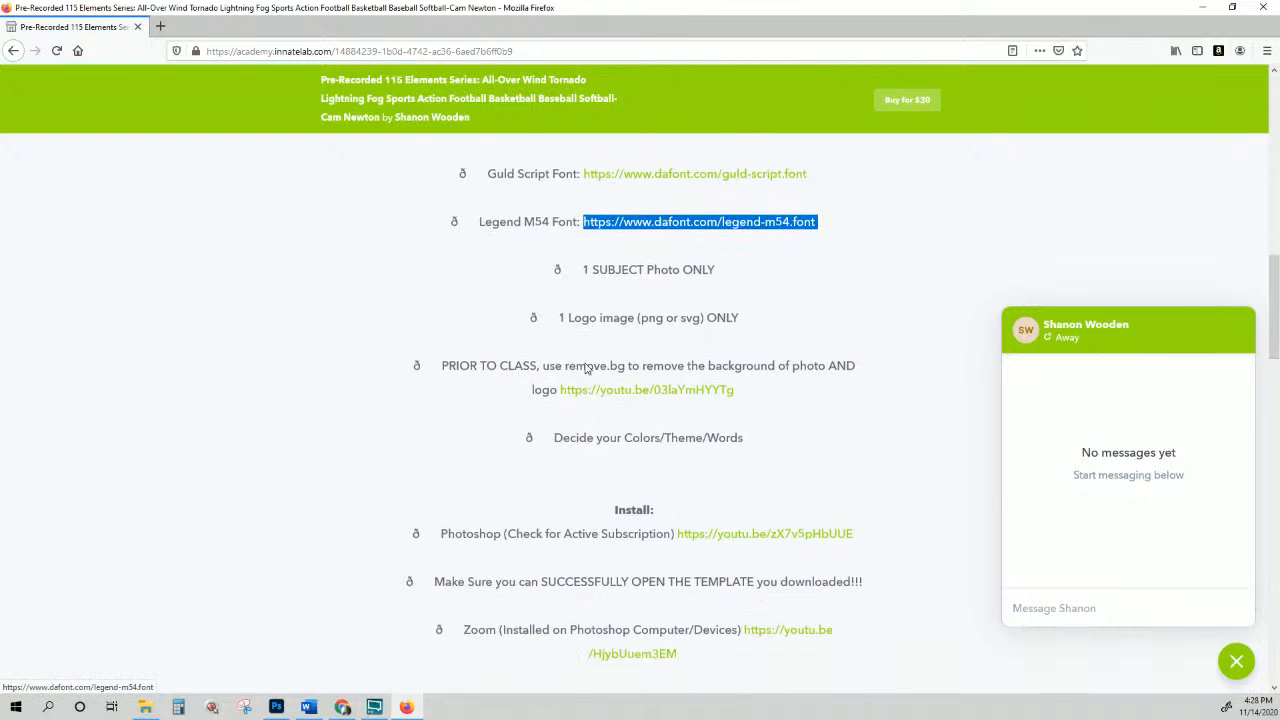
pyautogui.moveTo(583, 270); pyautogui.dragTo(727, 289)
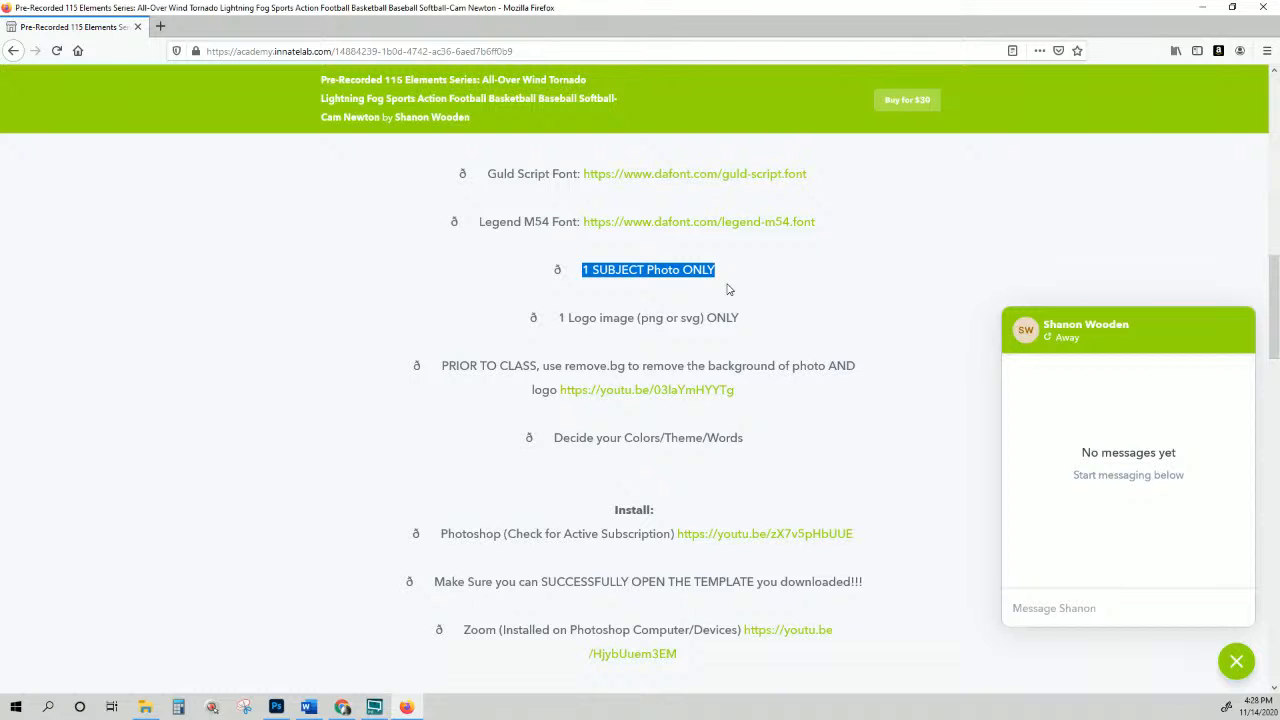
# Step: Open the InnateLab YouTube channel in a new tab via youtube.com/innat
pyautogui.click(159, 28)
pyautogui.write('yout')
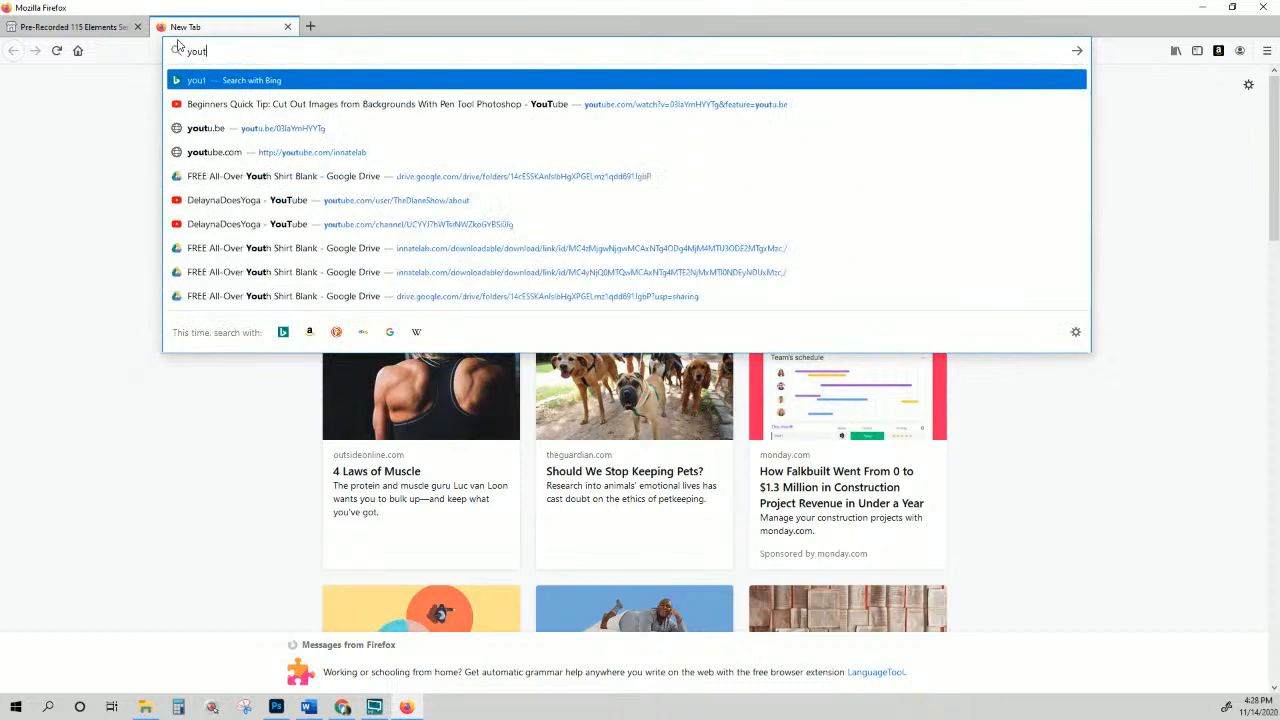
pyautogui.write('ube.com/innat')
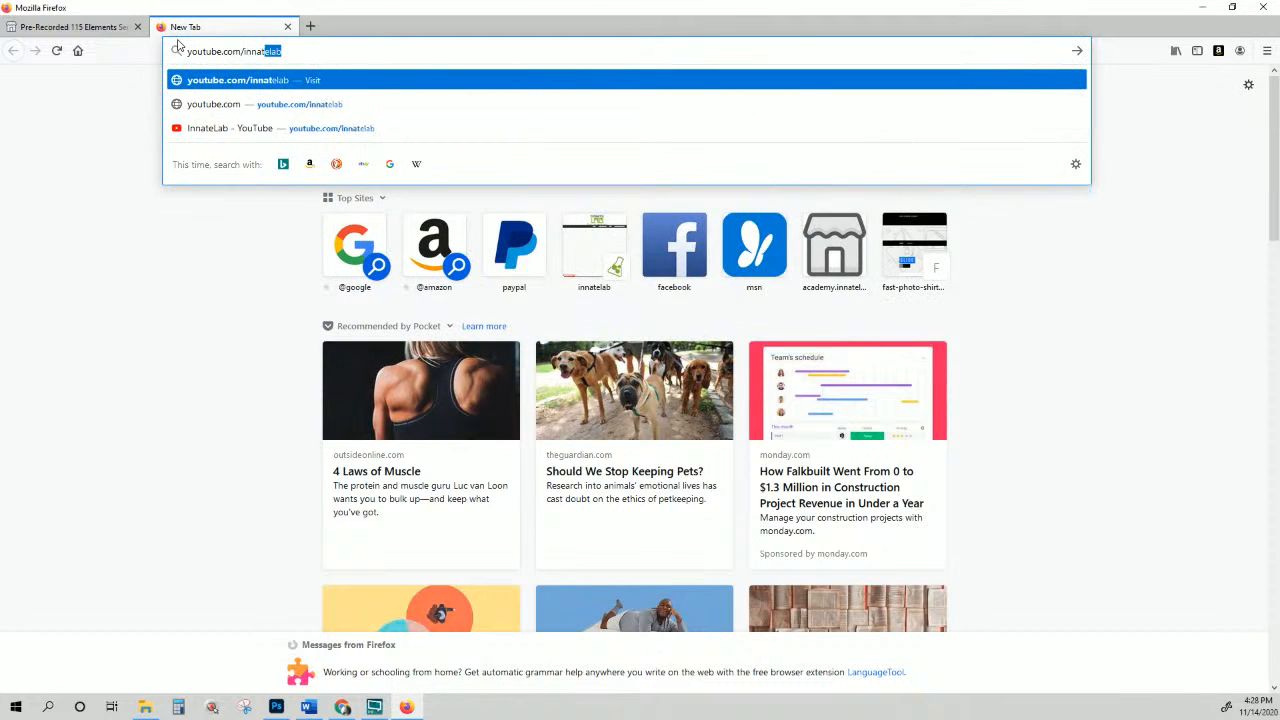
pyautogui.press('Return')
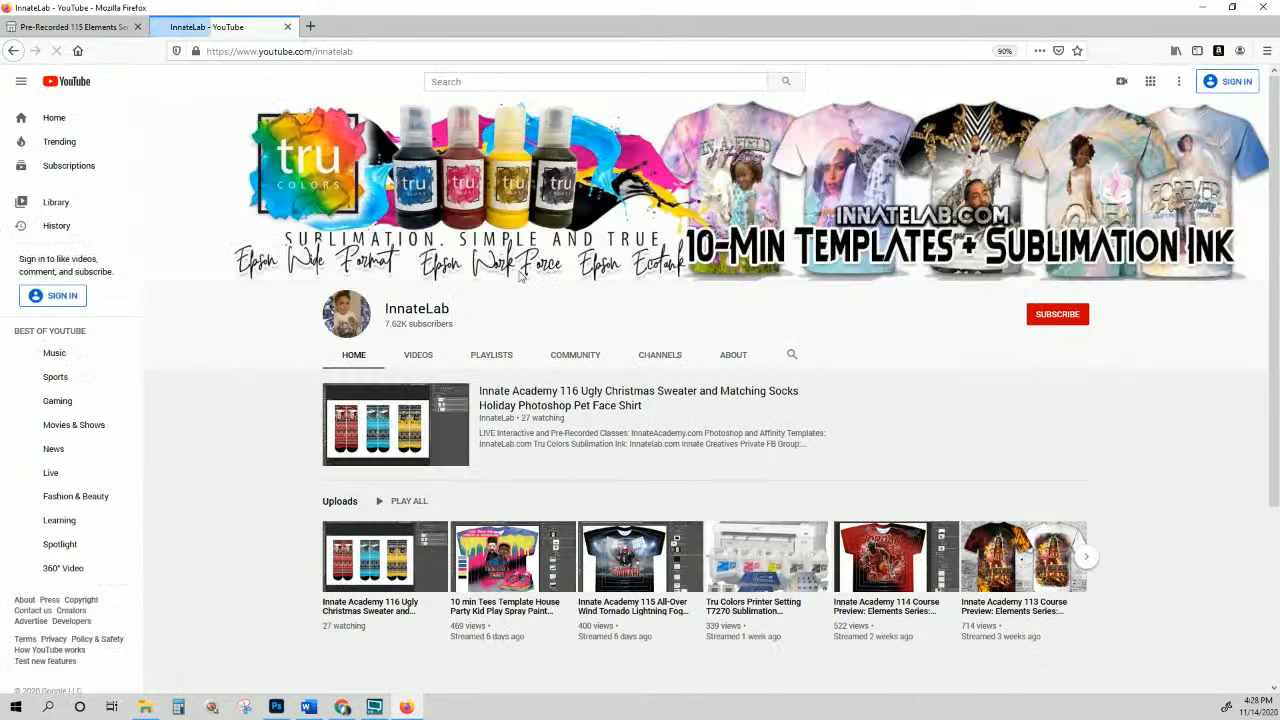
# Step: Search the channel for 9.99 and open the Photoshop 9.99 free trial video
pyautogui.click(793, 356)
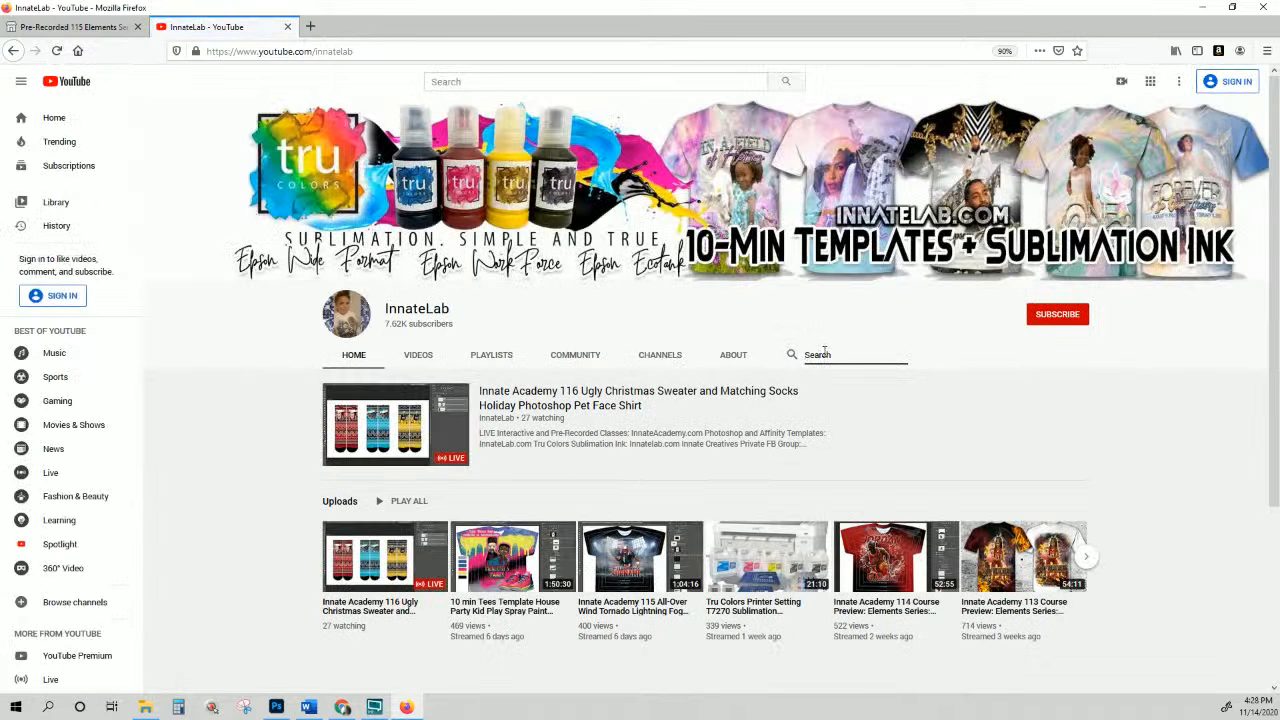
pyautogui.write('9.99')
pyautogui.press('Return')
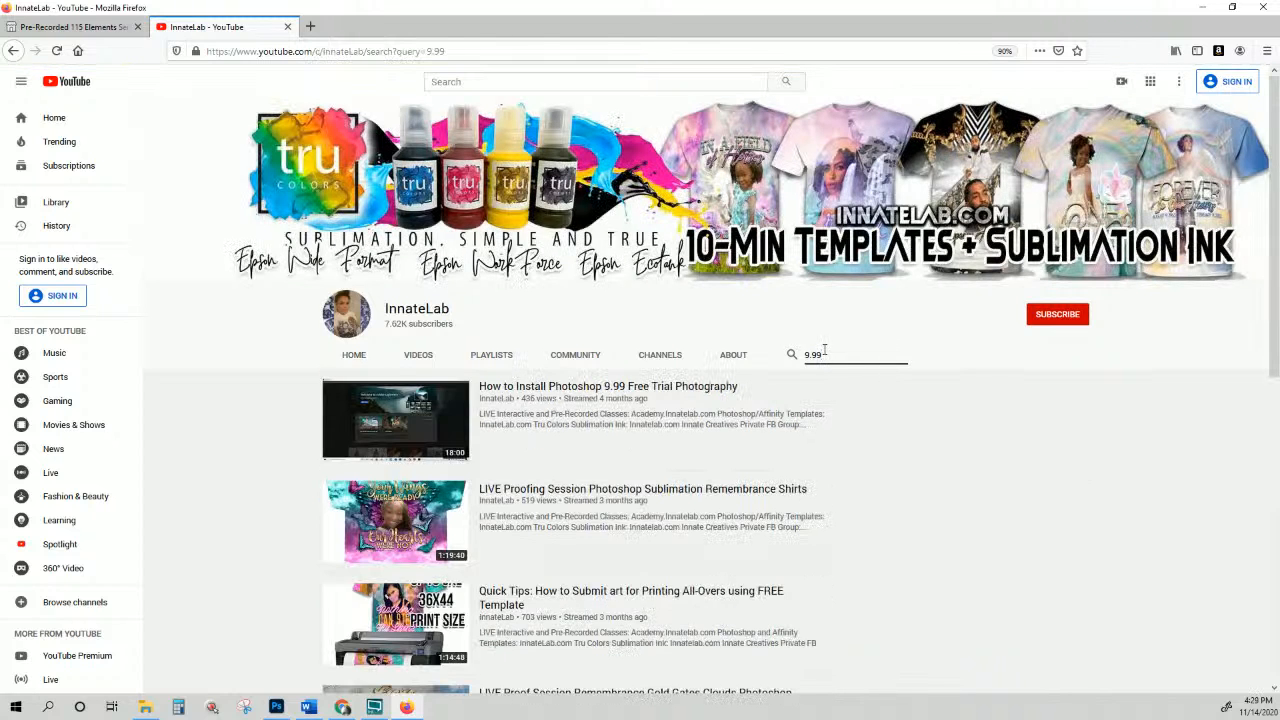
pyautogui.click(686, 388)
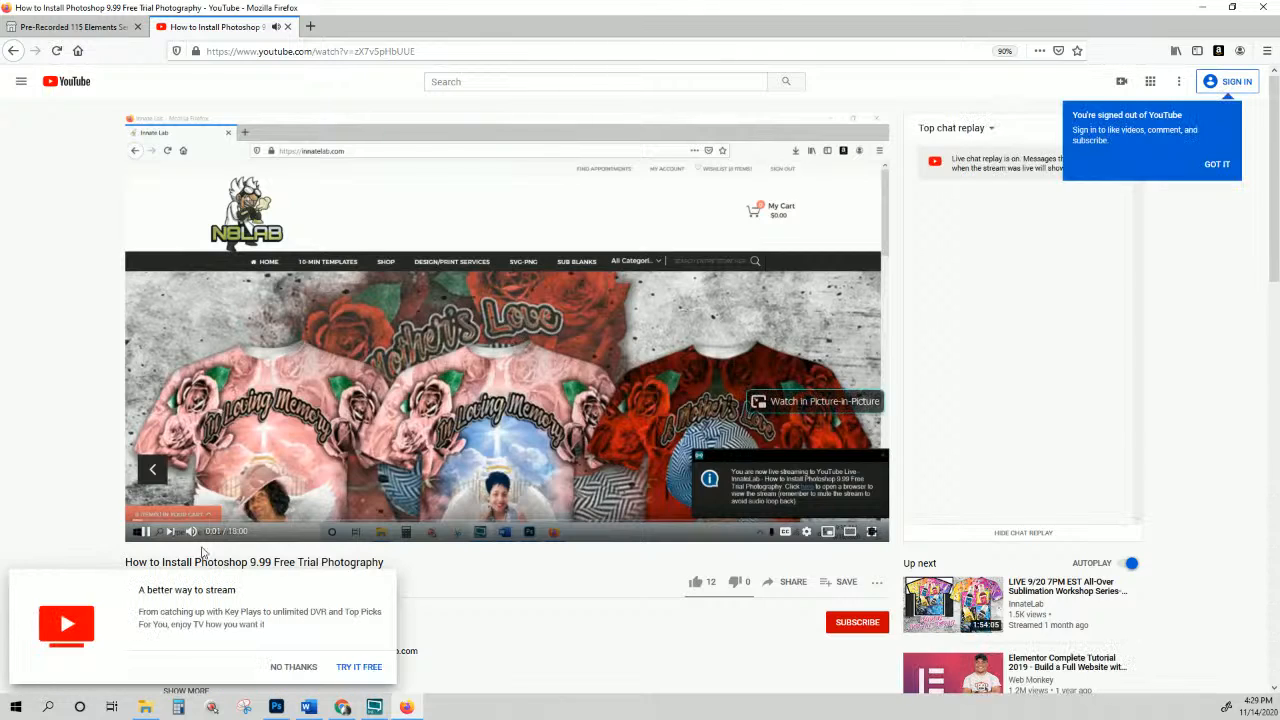
# Step: Pause the video and seek to 3:32, showing Adobe's Photography plan free-trial checkout
pyautogui.scroll(-1, 461, 437)
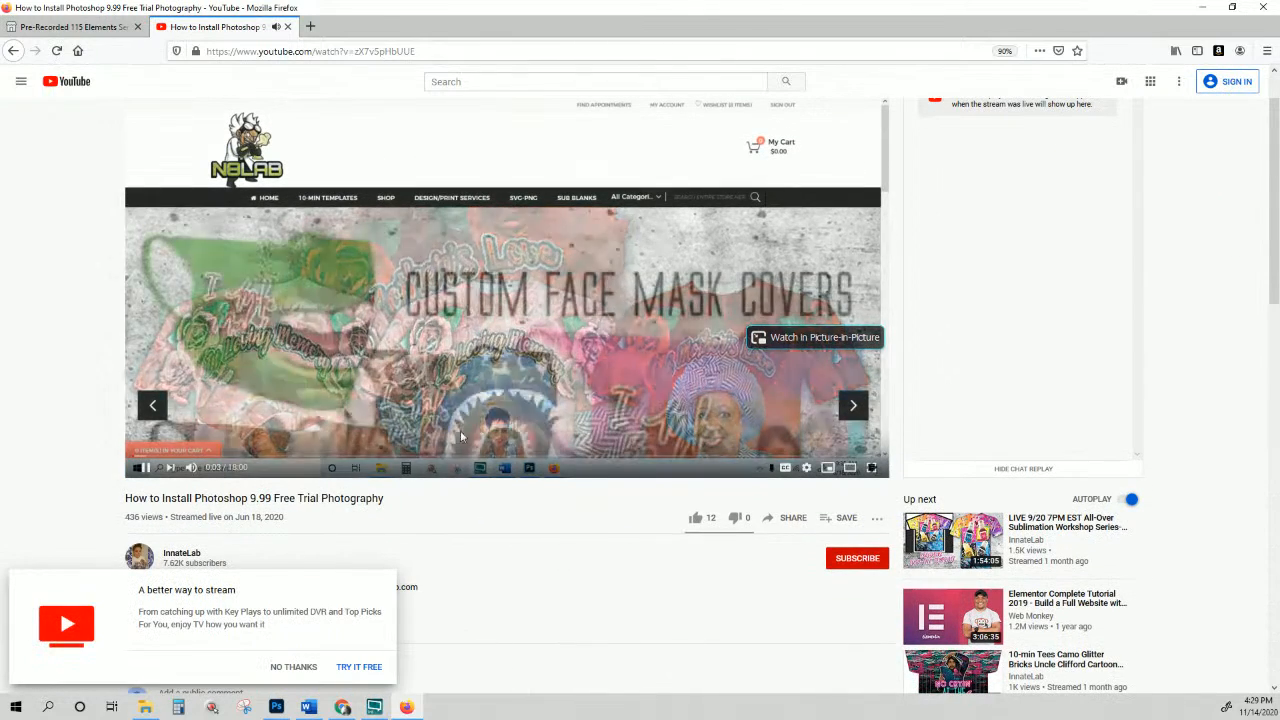
pyautogui.click(146, 470)
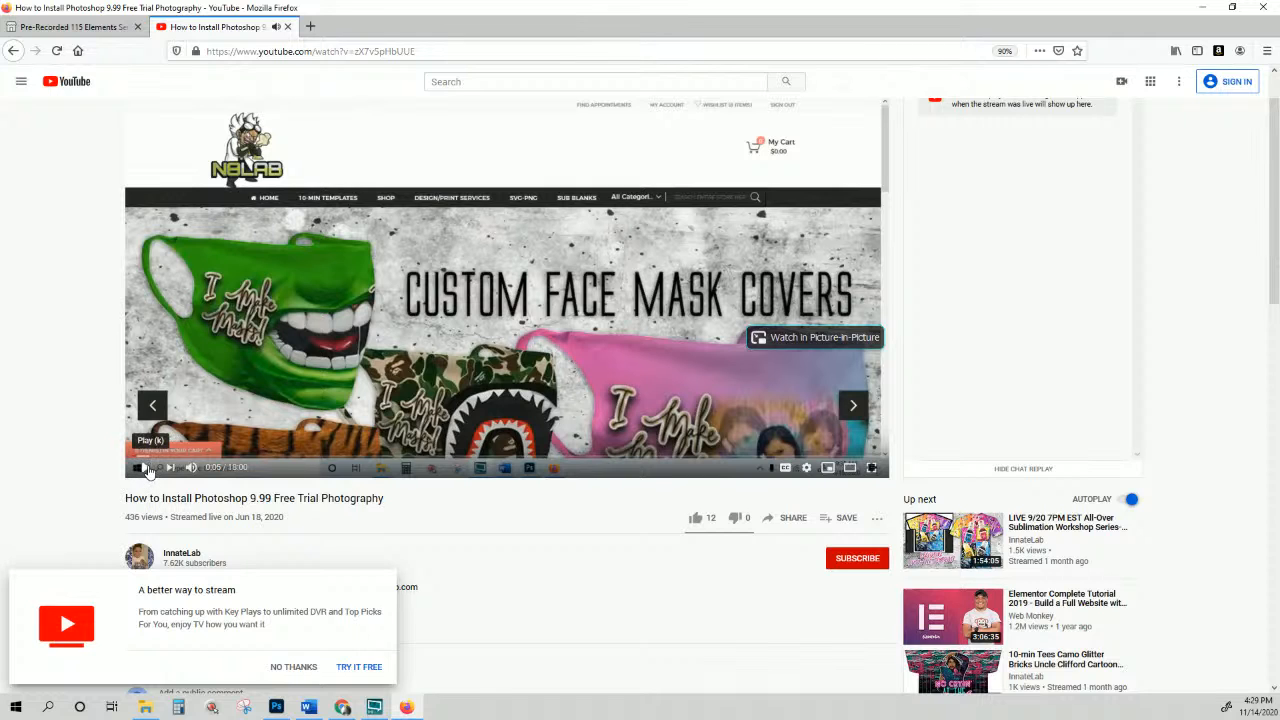
pyautogui.scroll(-2, 537, 391)
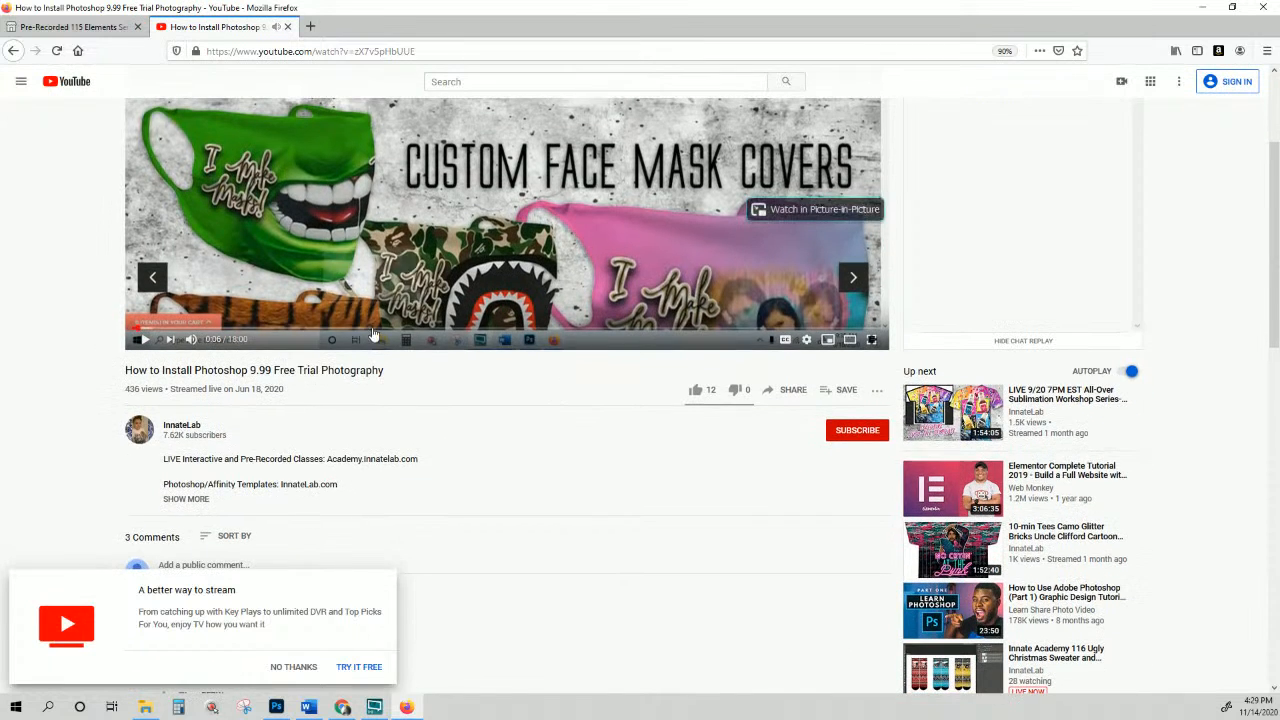
pyautogui.click(383, 330)
pyautogui.scroll(1, 388, 338)
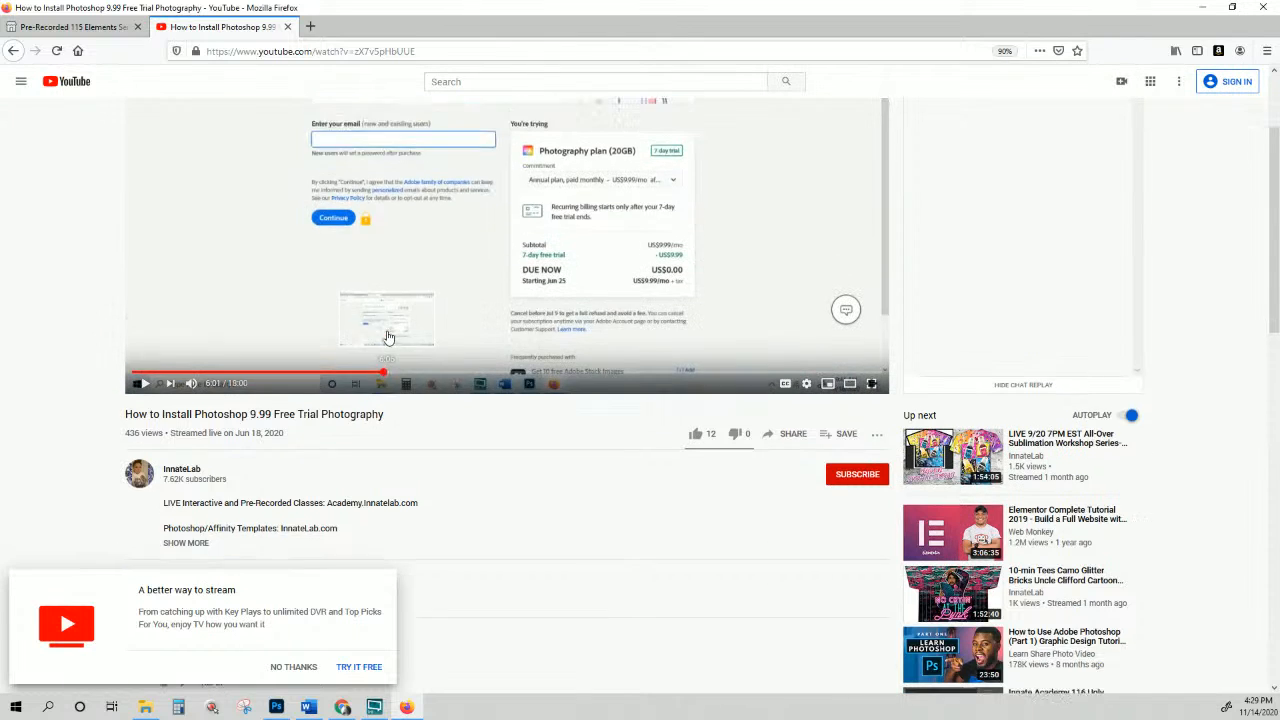
pyautogui.scroll(2, 389, 338)
pyautogui.click(279, 456)
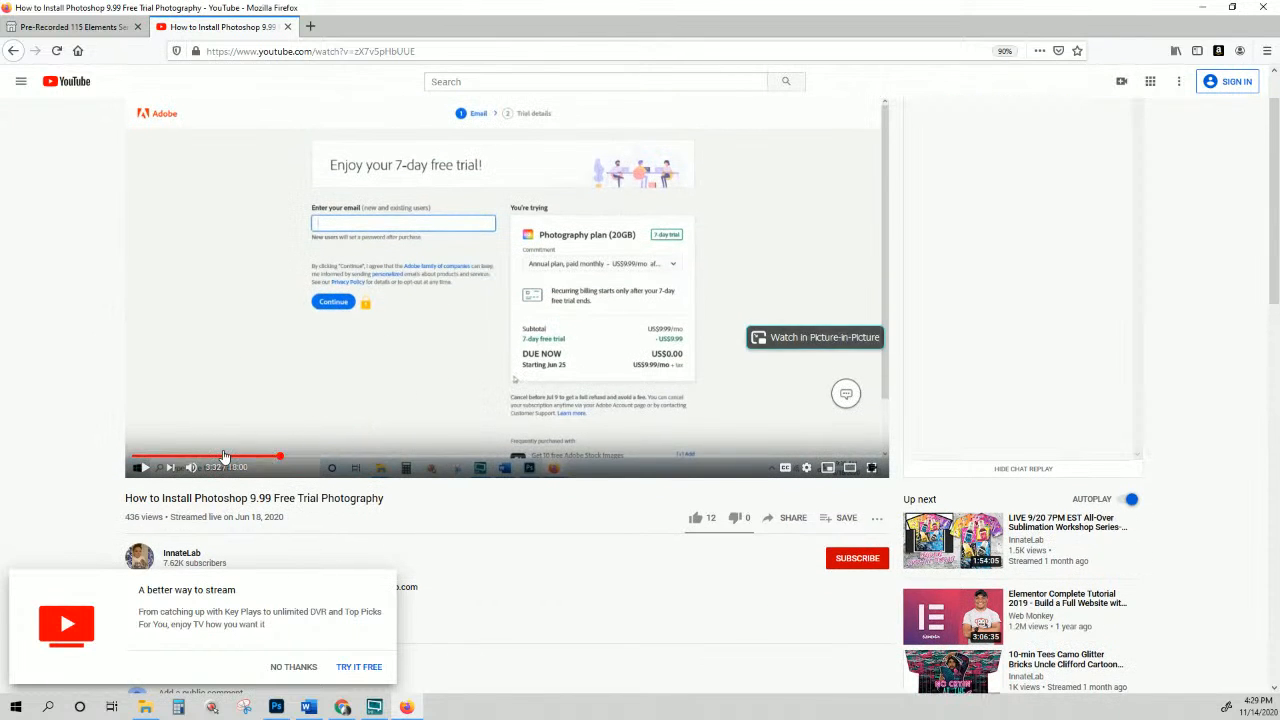
pyautogui.scroll(-5, 660, 452)
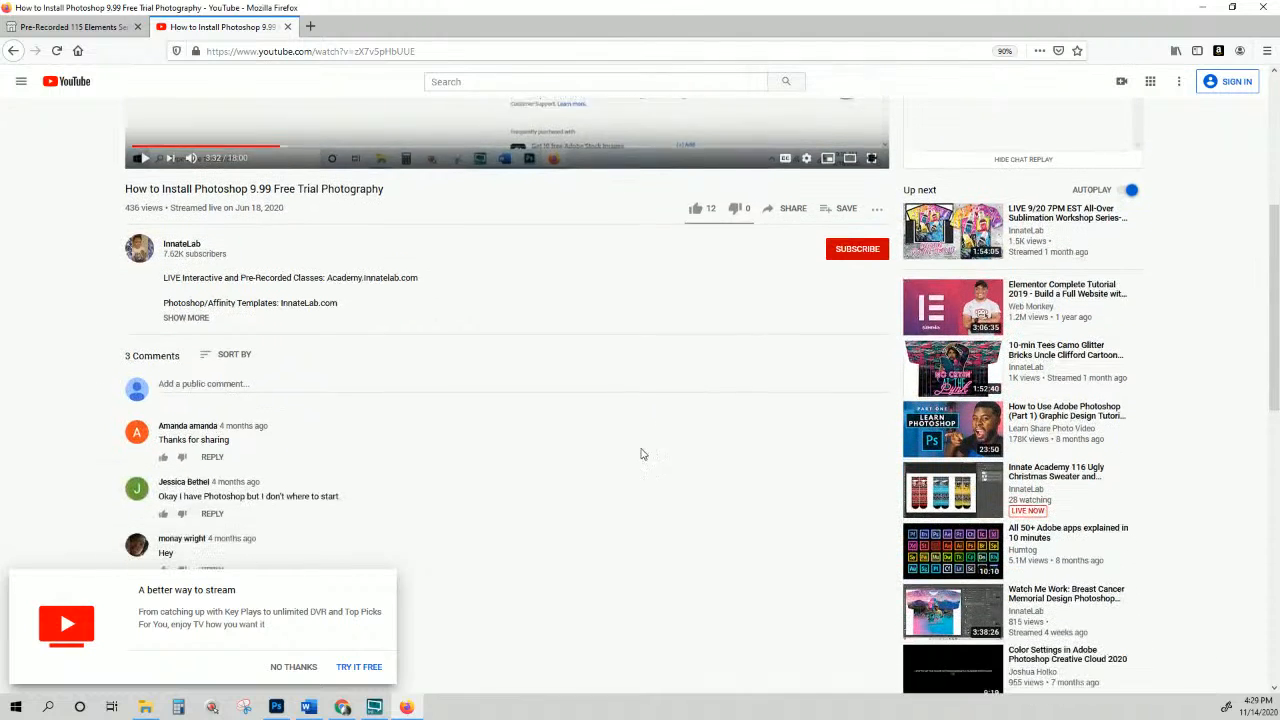
pyautogui.scroll(-1, 337, 502)
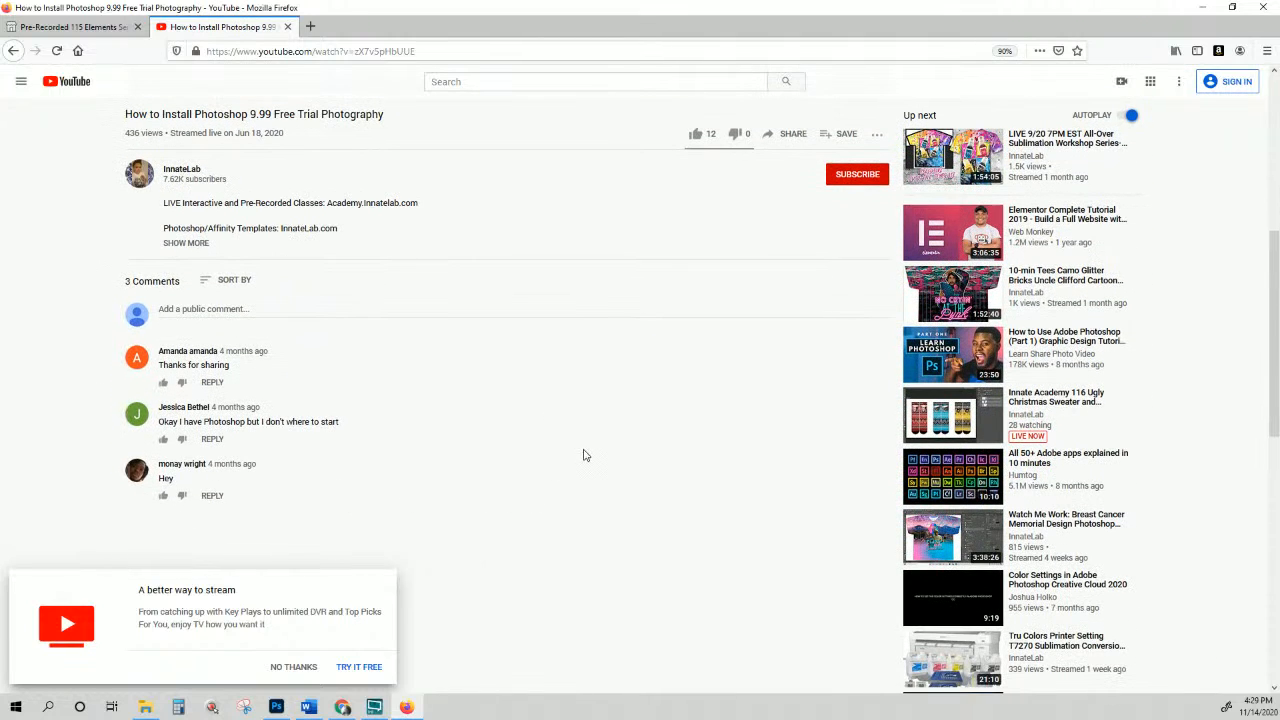
pyautogui.scroll(6, 585, 455)
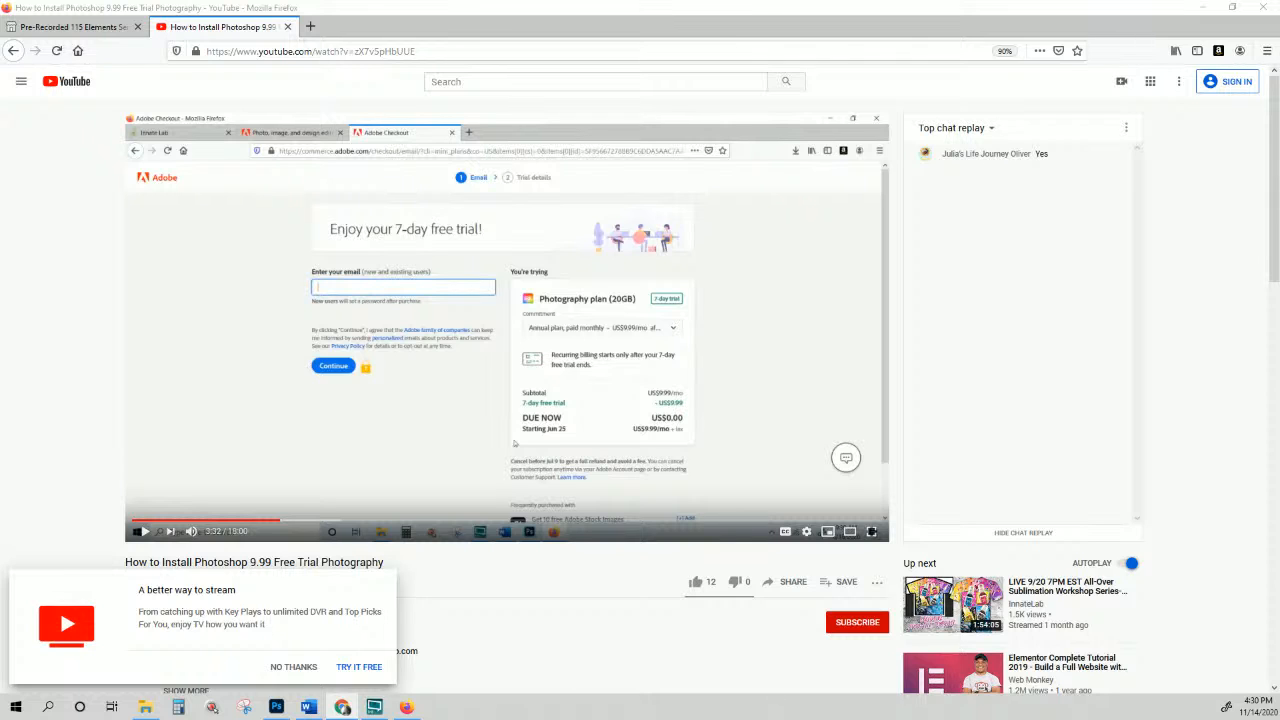
# Step: Switch to Chrome and maximise its Innate Creatives Facebook group window
pyautogui.click(275, 50)
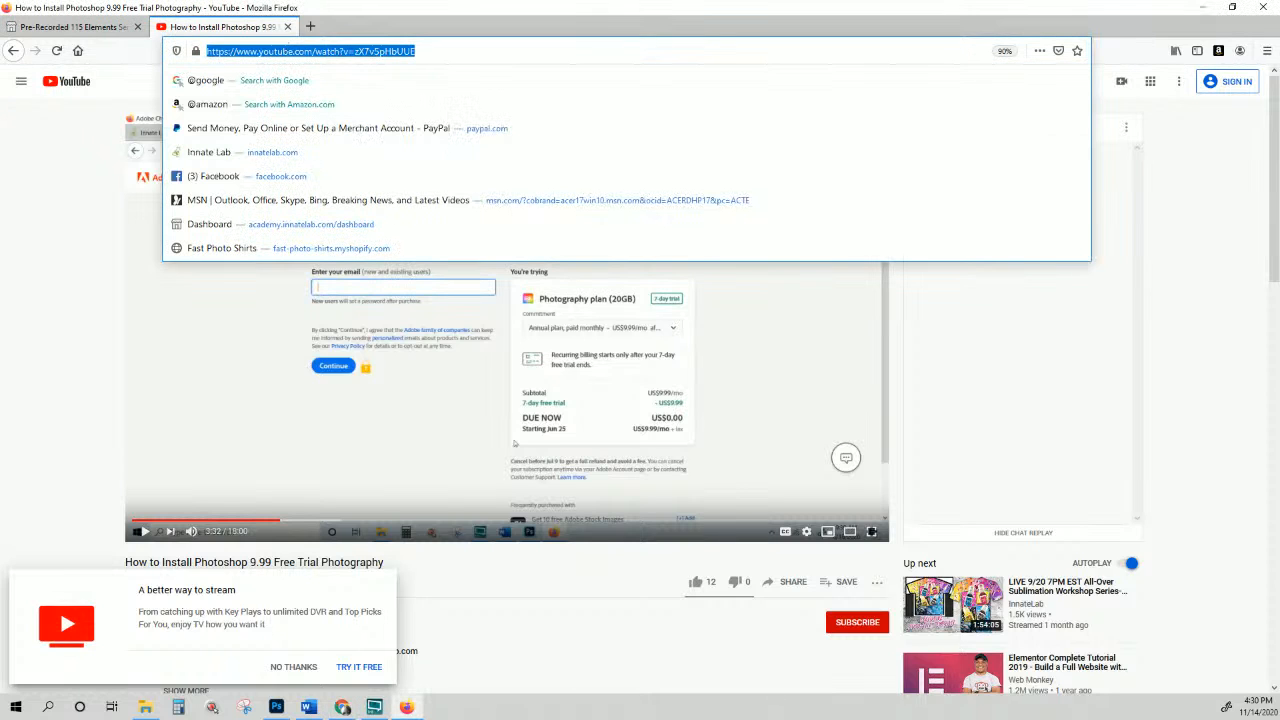
pyautogui.click(343, 707)
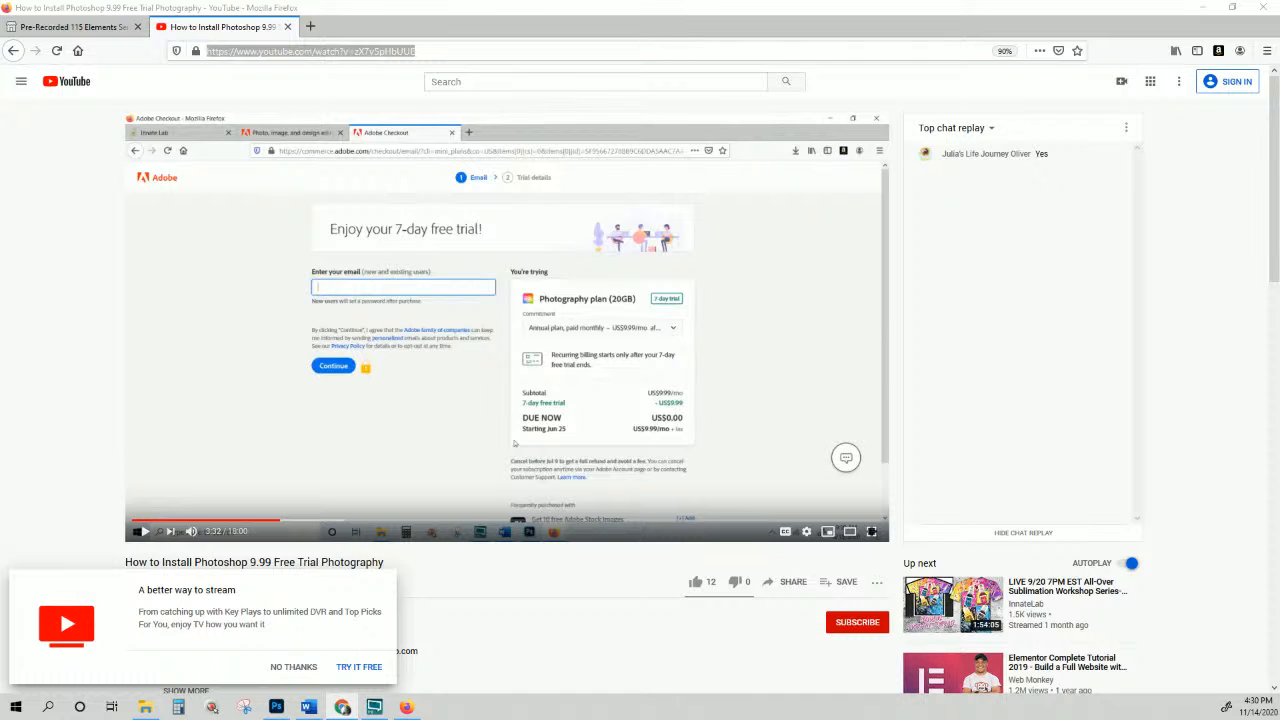
pyautogui.moveTo(514, 3); pyautogui.dragTo(503, 125)
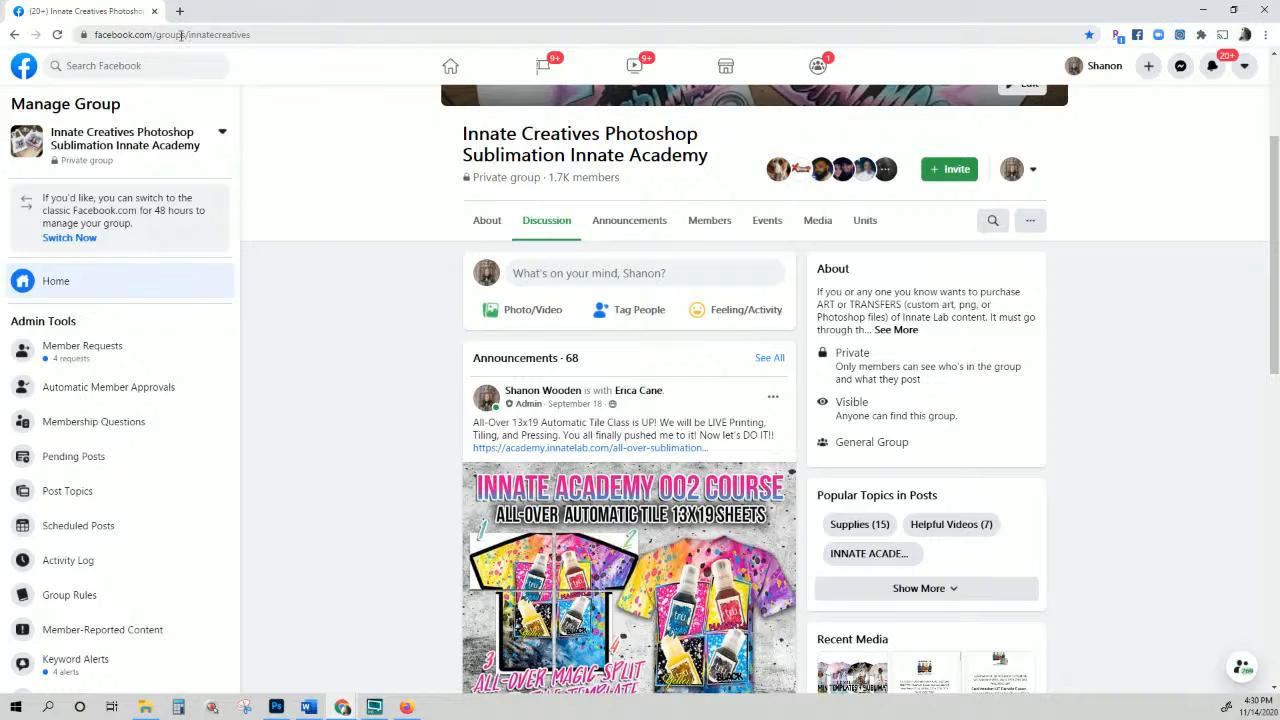
# Step: Select the group page's web address, then scroll around the group page
pyautogui.doubleClick(214, 33)
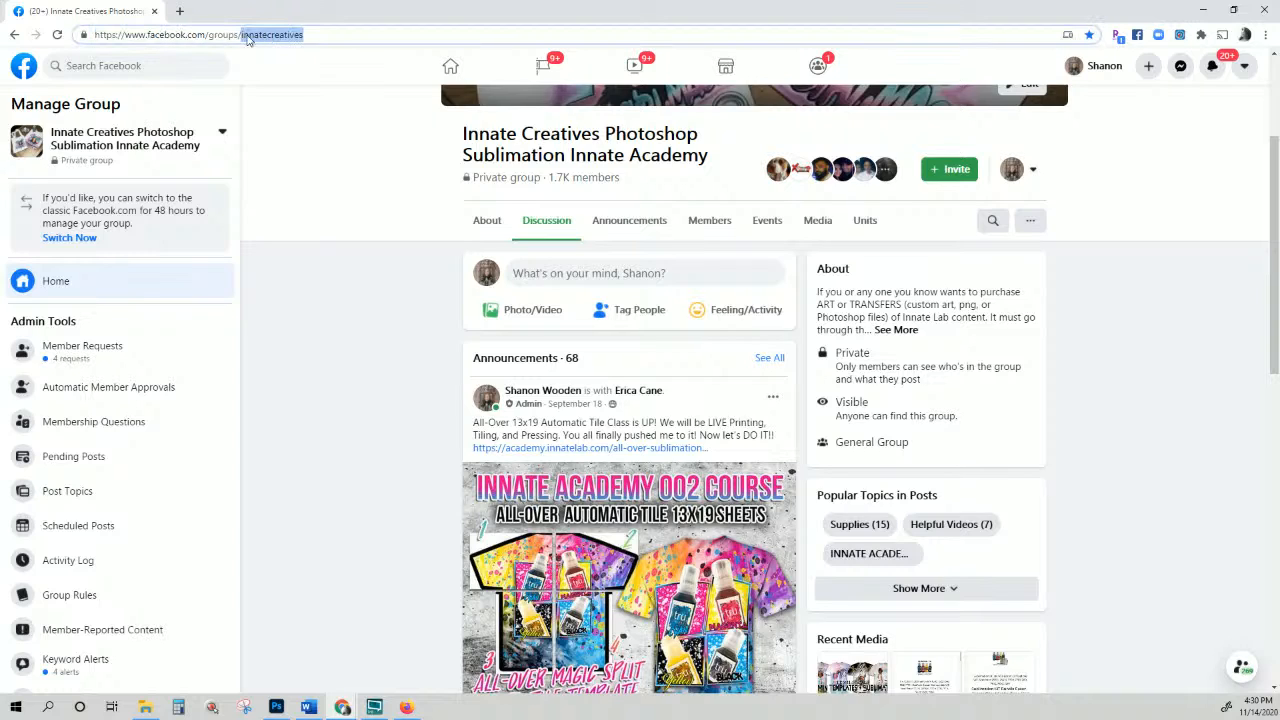
pyautogui.tripleClick(248, 37)
pyautogui.click(347, 35)
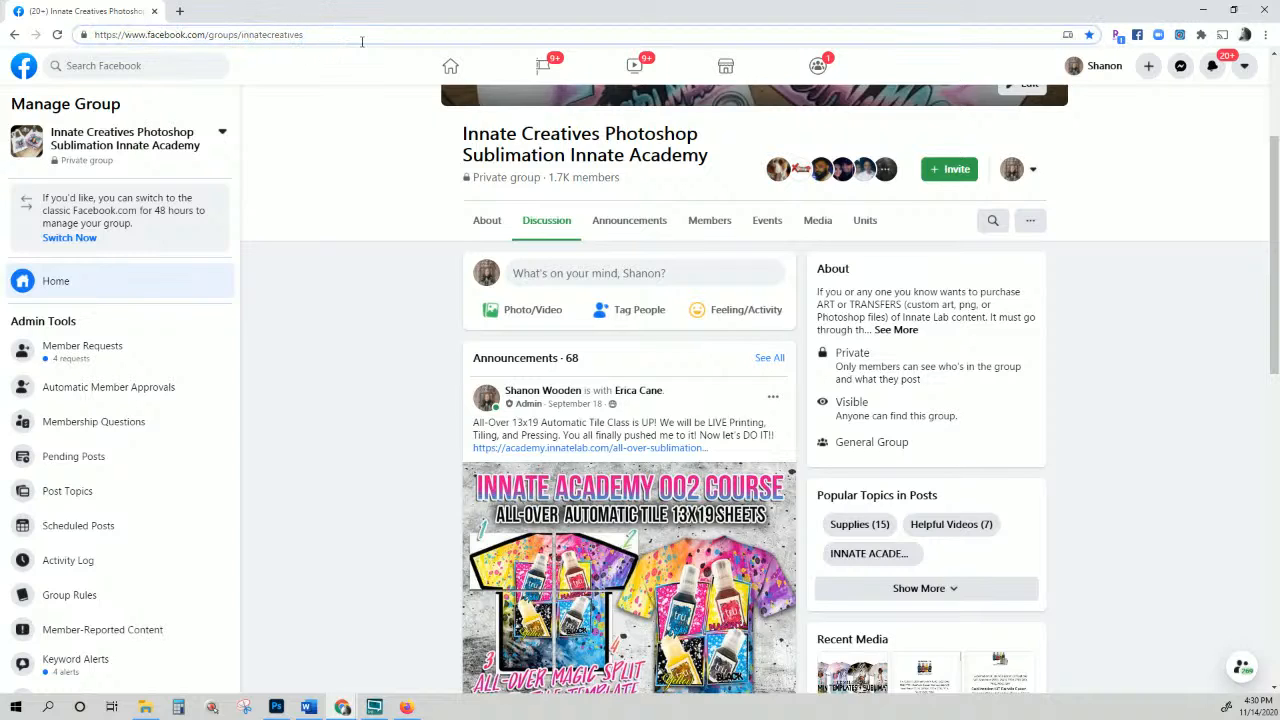
pyautogui.scroll(-3, 533, 270)
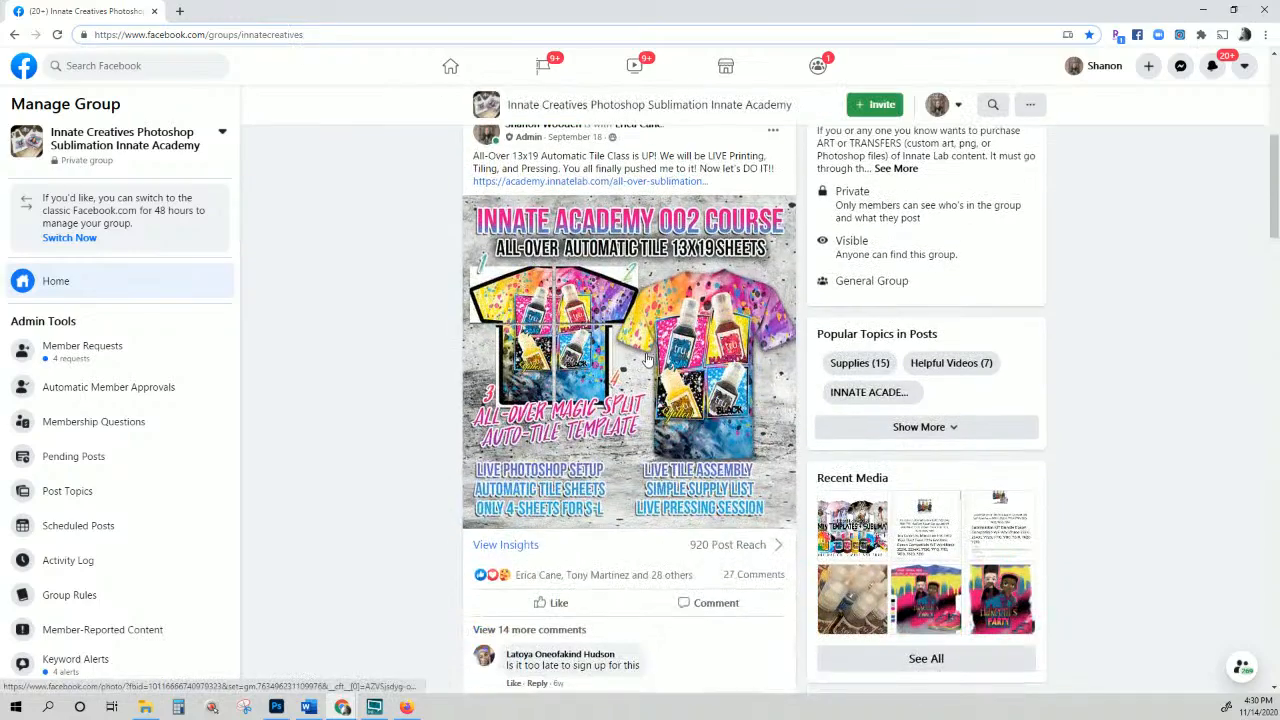
pyautogui.scroll(3, 648, 362)
pyautogui.scroll(-2, 632, 168)
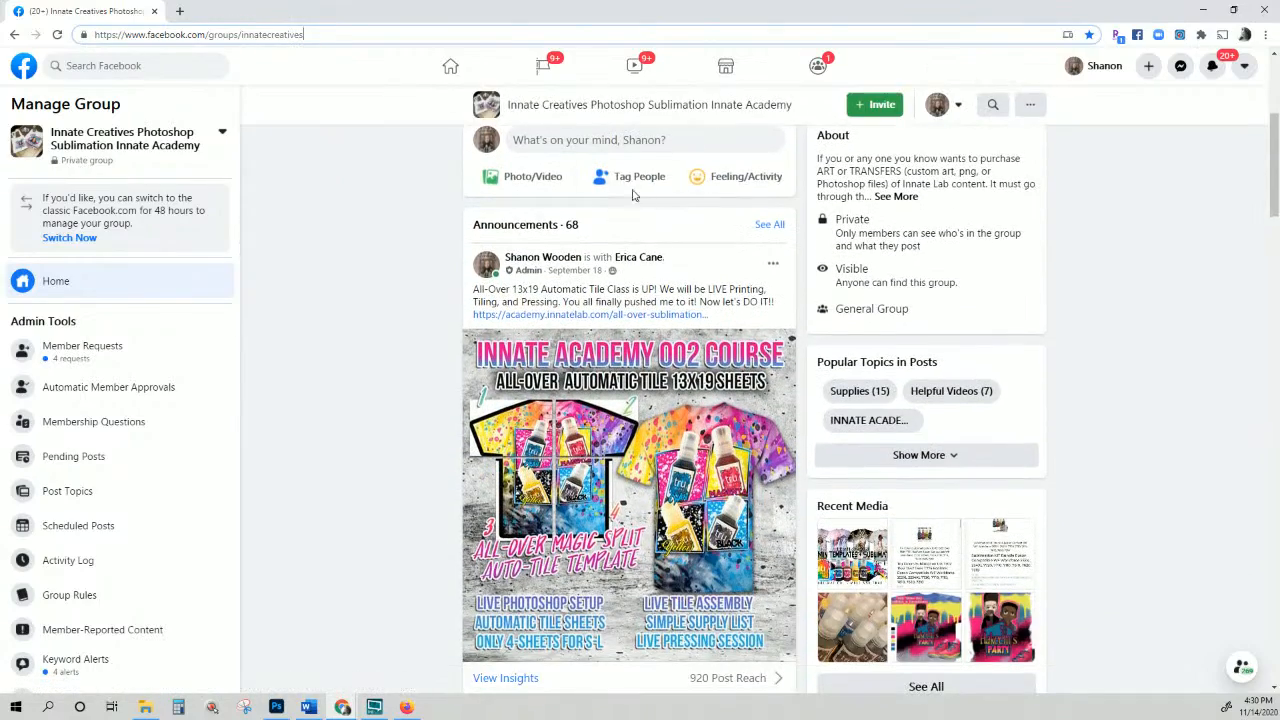
pyautogui.scroll(2, 632, 168)
pyautogui.scroll(2, 632, 168)
# Step: Search the Innate Creatives group for 'buddy'
pyautogui.click(990, 357)
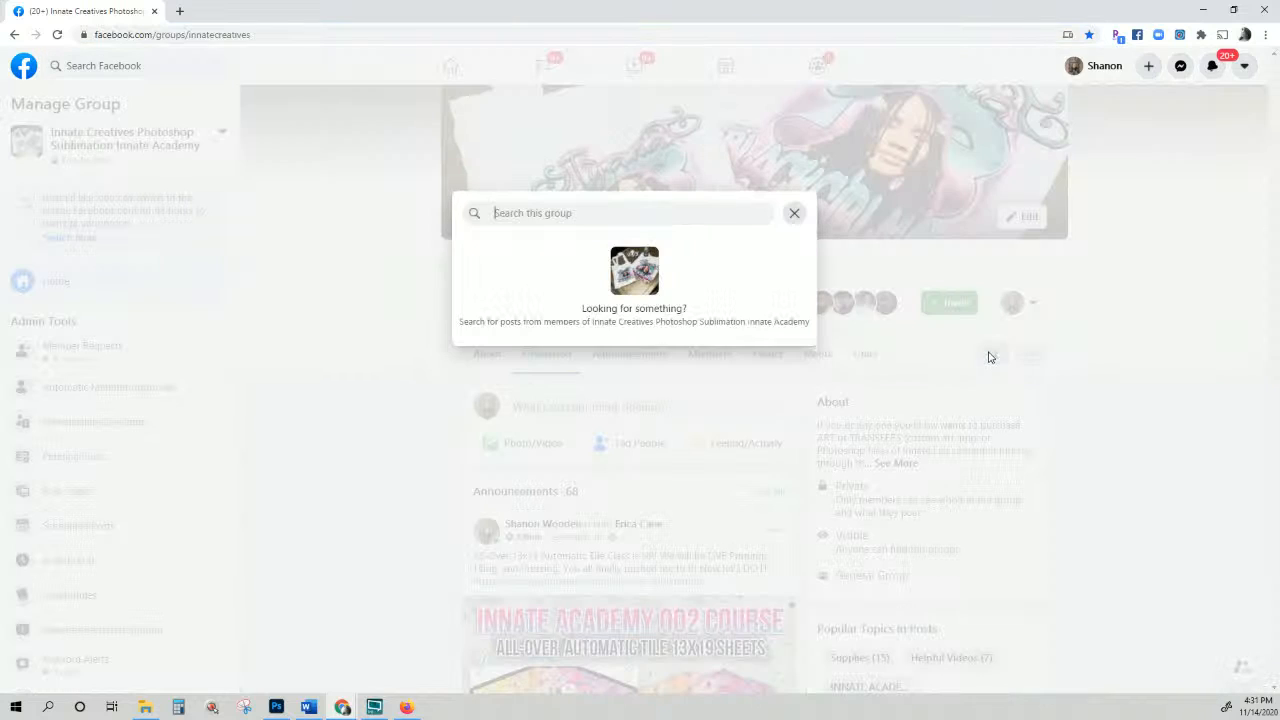
pyautogui.write('buddy')
pyautogui.press('Return')
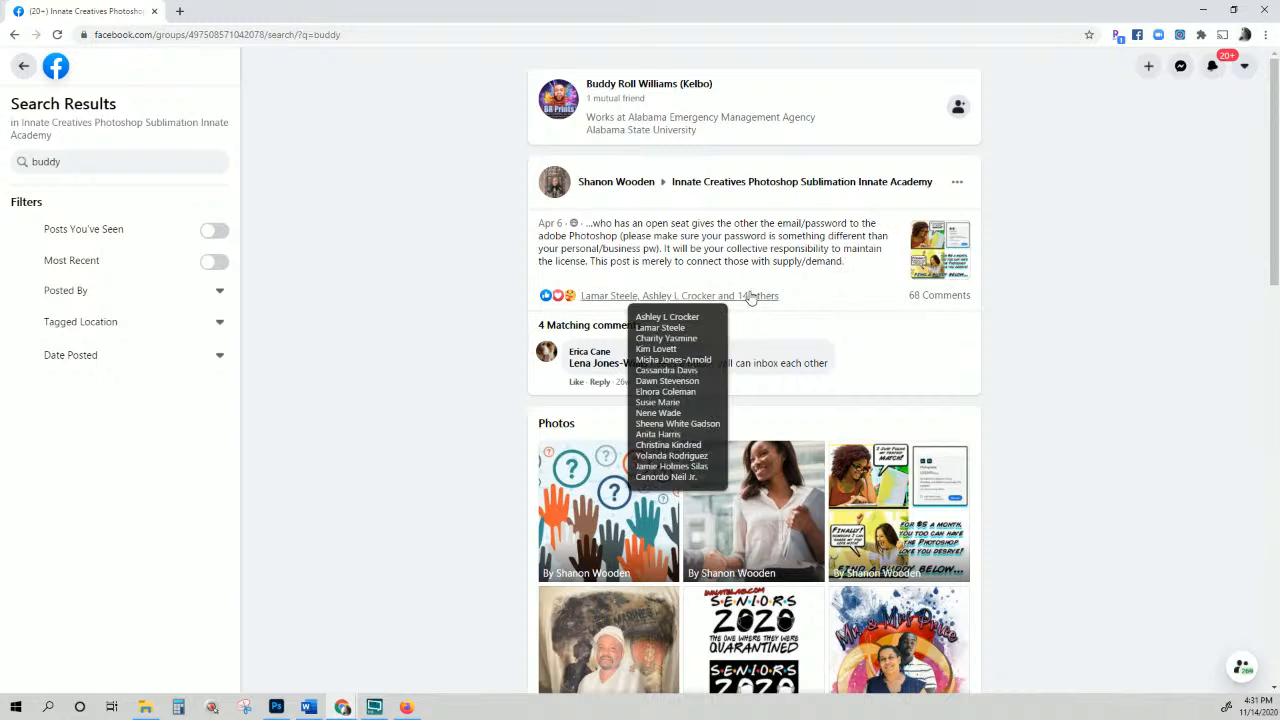
# Step: Open the Find a Buddy post from its 68 Comments link and scroll through the comments
pyautogui.click(946, 296)
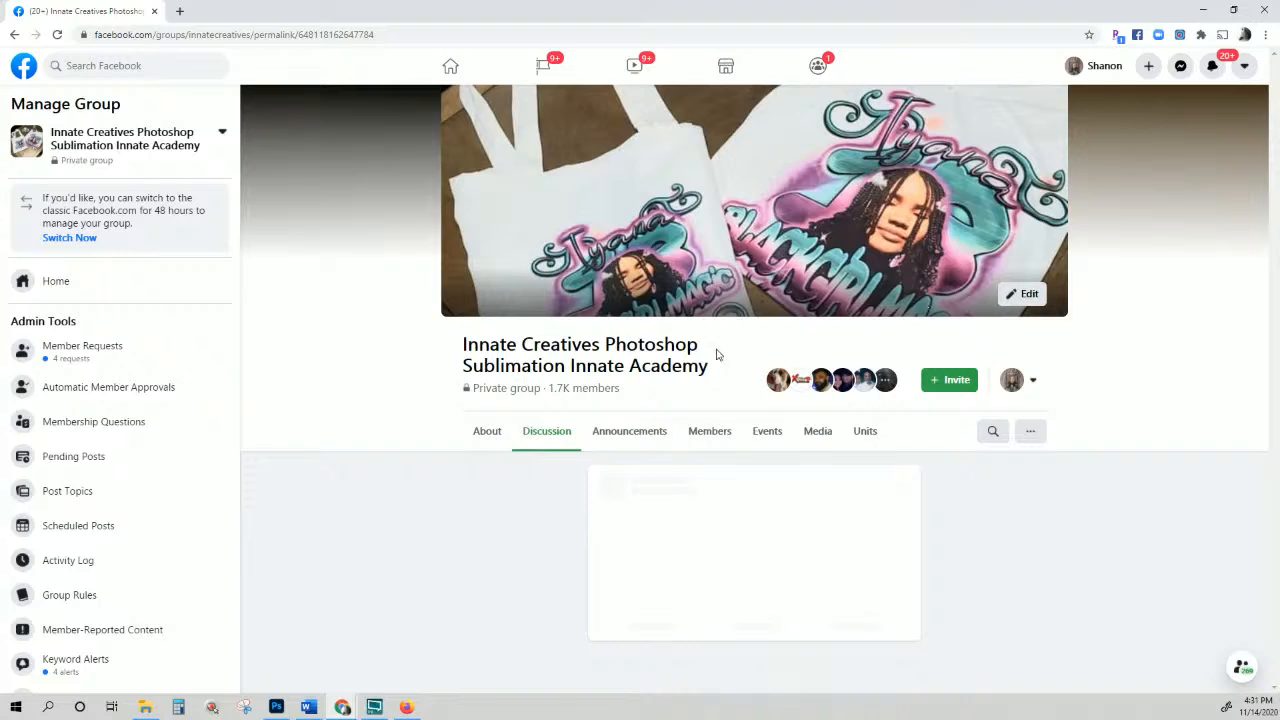
pyautogui.scroll(-8, 573, 430)
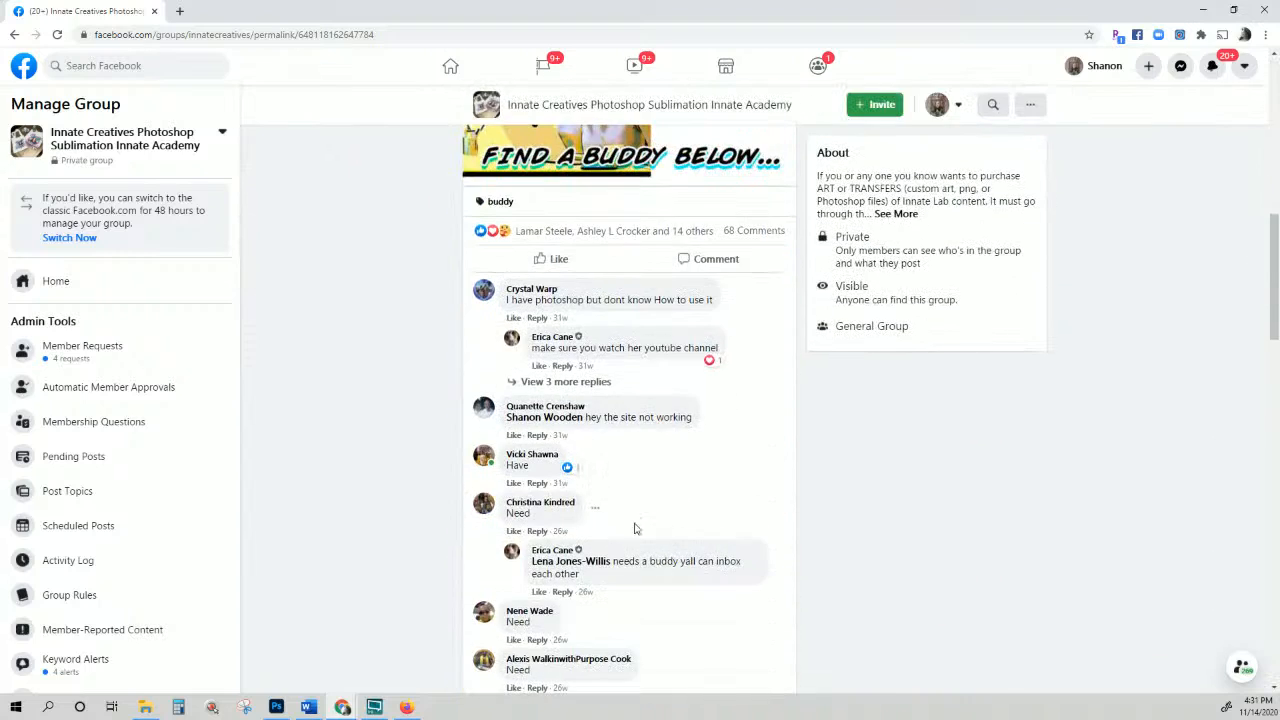
pyautogui.scroll(-15, 600, 524)
pyautogui.scroll(-5, 598, 525)
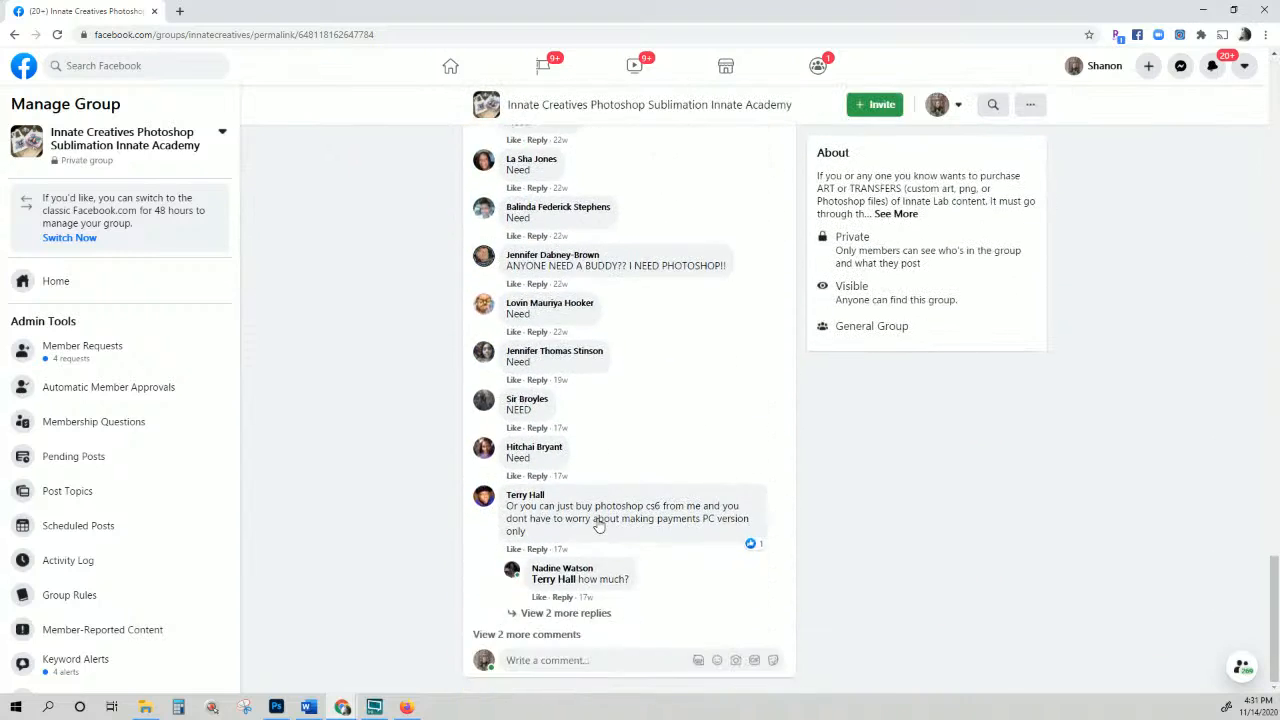
pyautogui.scroll(20, 683, 527)
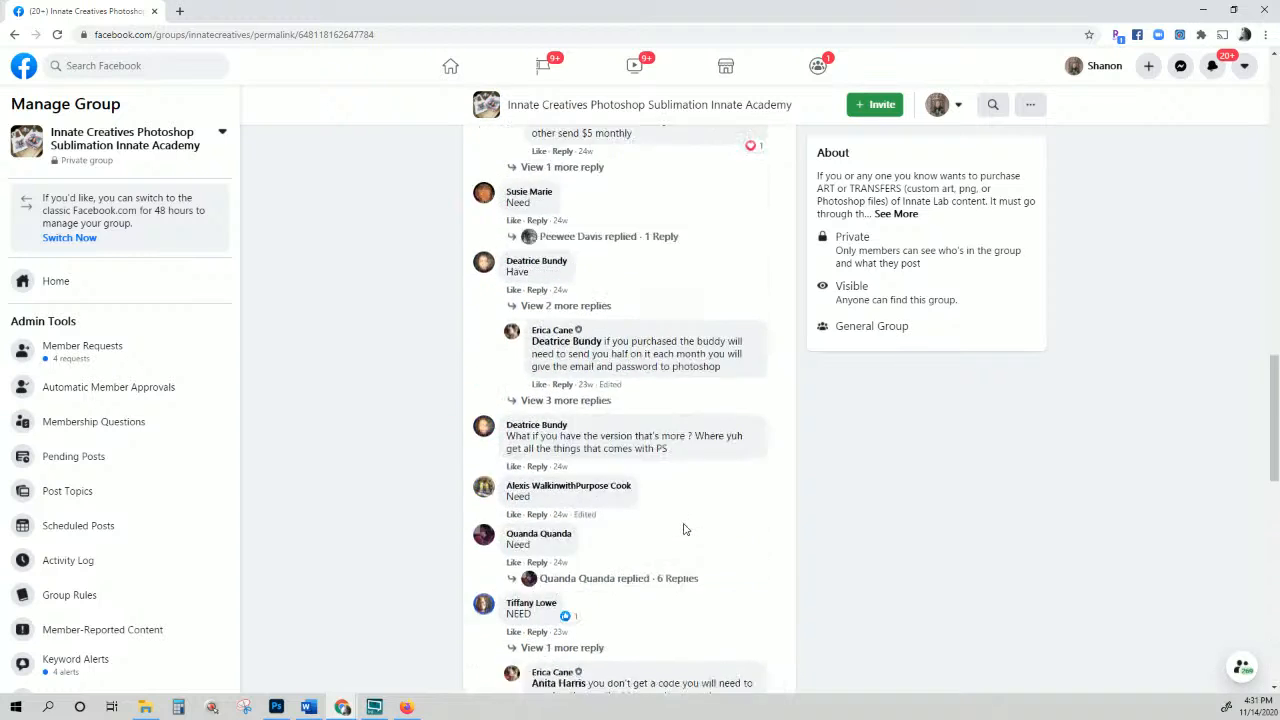
pyautogui.scroll(5, 685, 529)
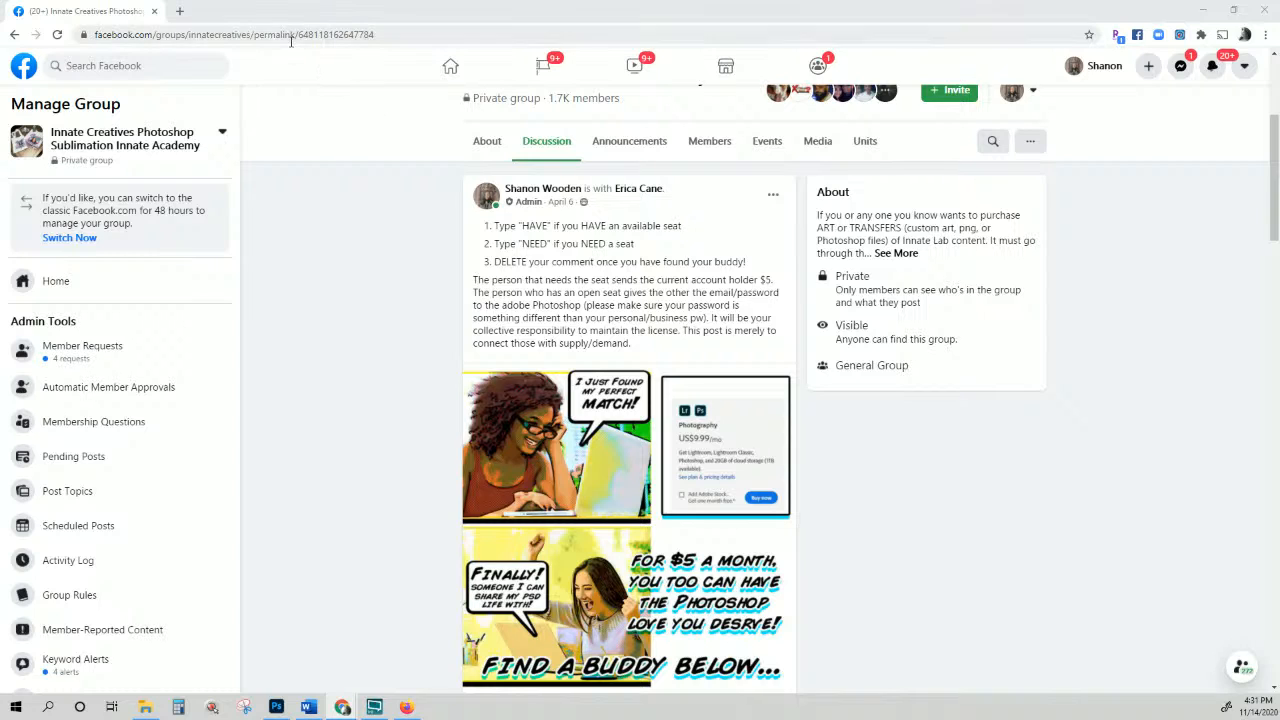
# Step: Close the Facebook window and load innatelab.com in a new tab
pyautogui.click(1263, 16)
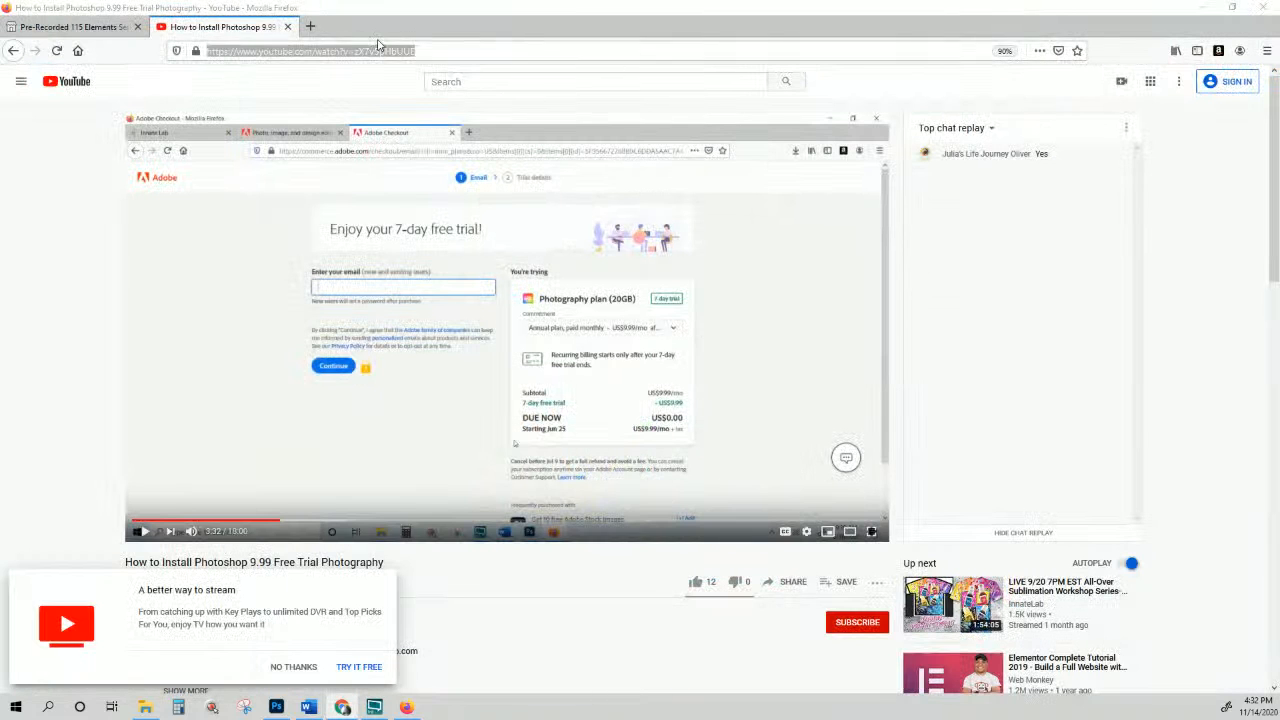
pyautogui.click(310, 27)
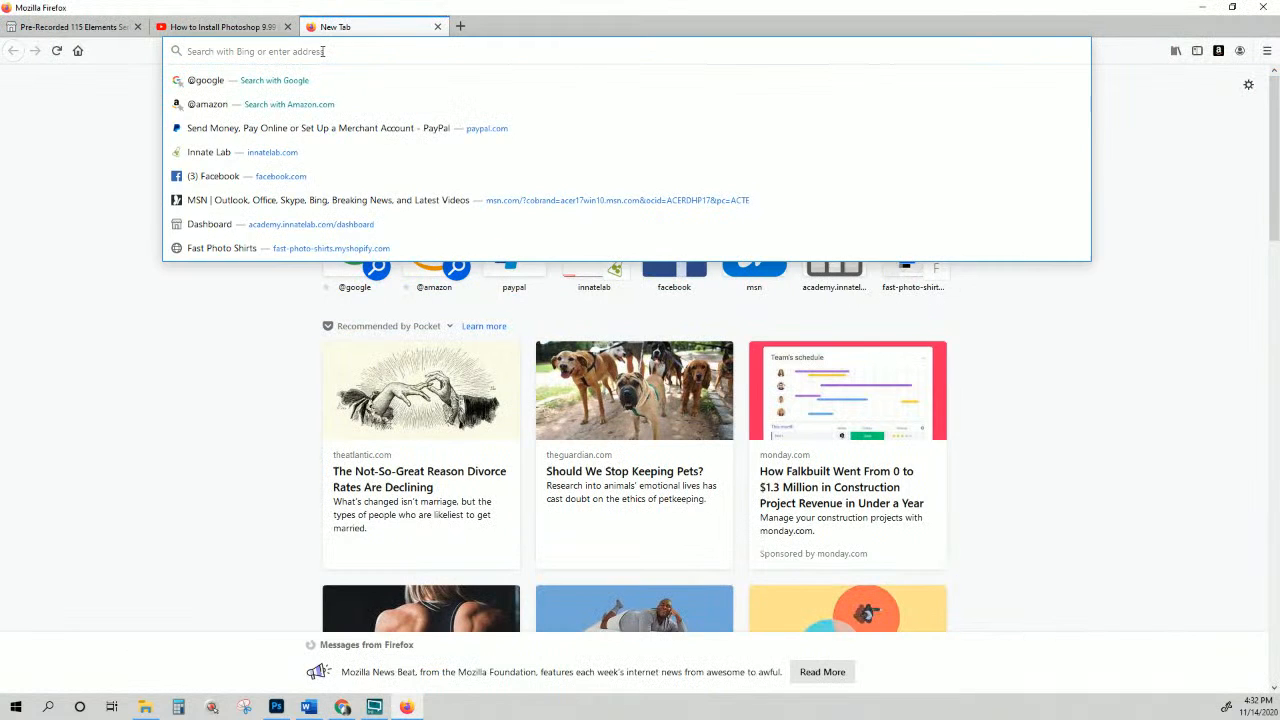
pyautogui.write('innatelab.com/')
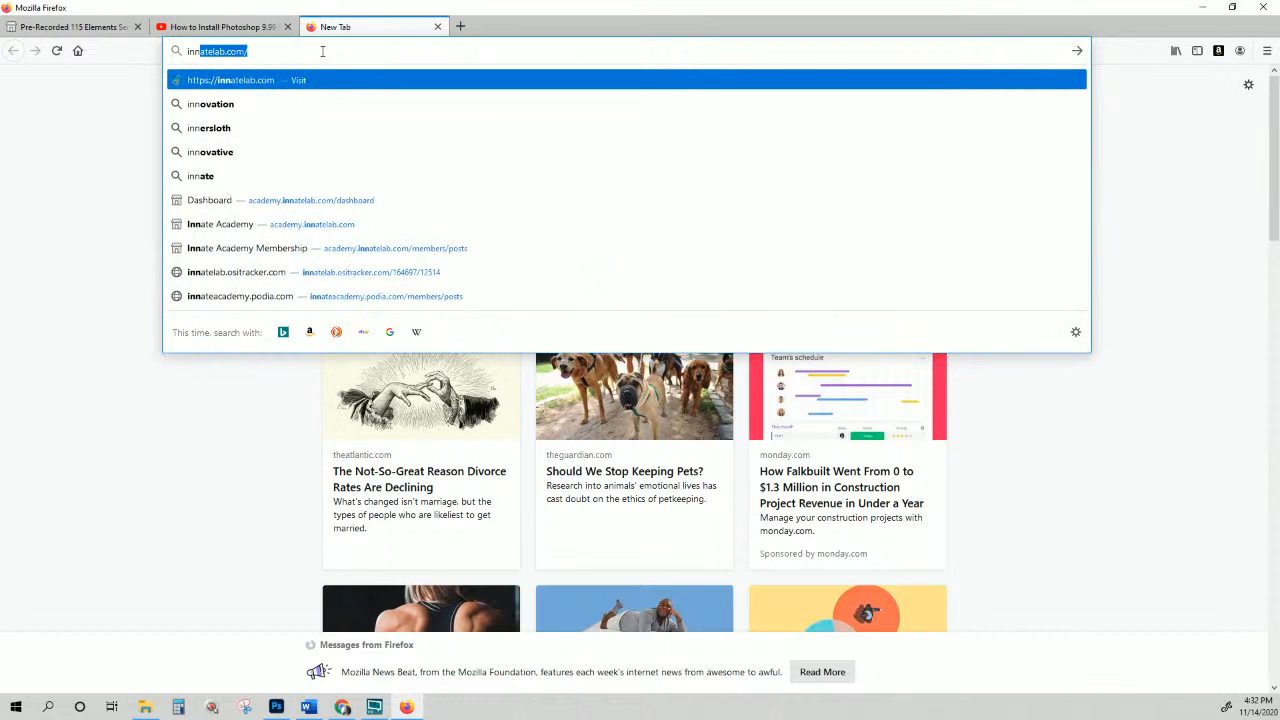
pyautogui.press('Return')
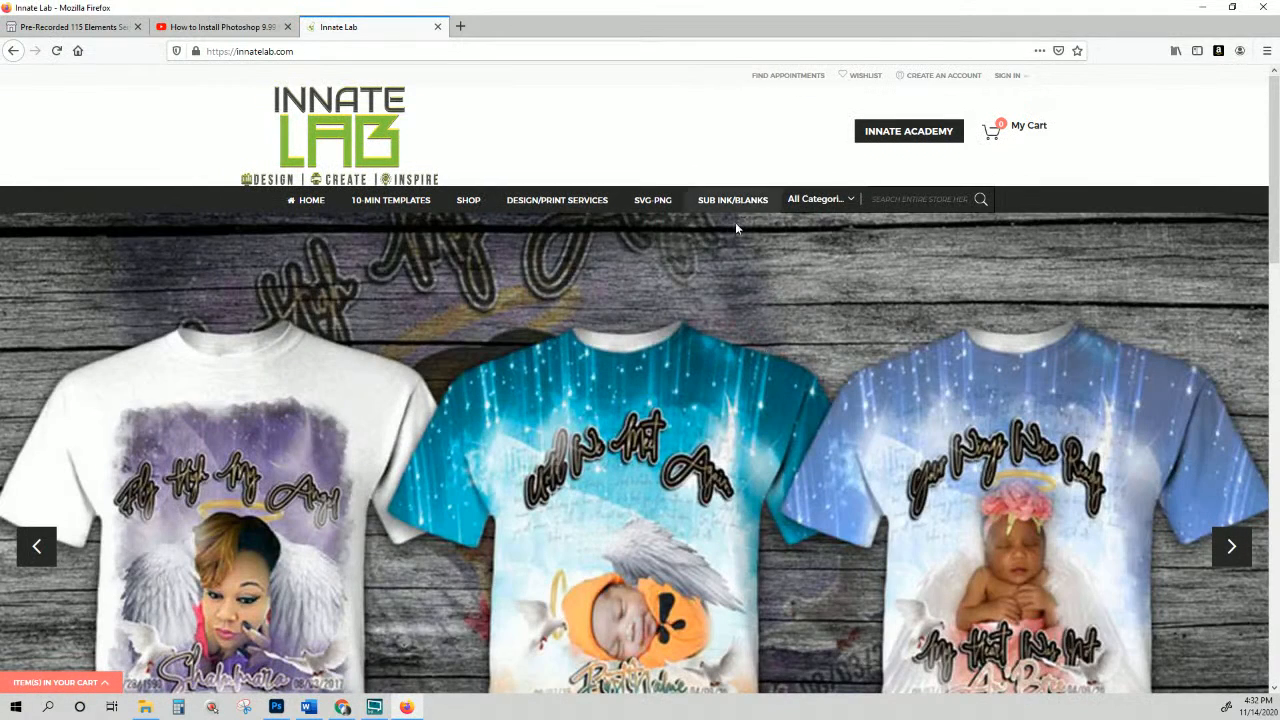
pyautogui.scroll(-3, 734, 235)
pyautogui.scroll(3, 733, 261)
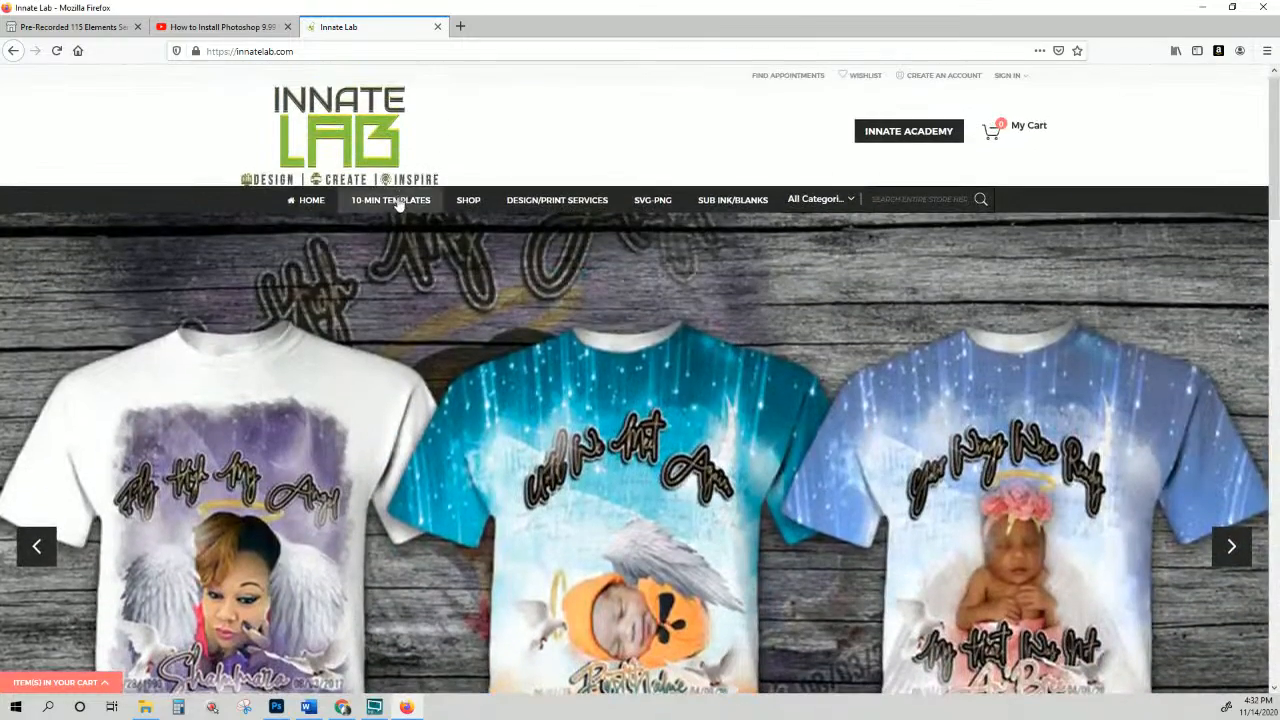
# Step: Browse the Innate Lab 10-MIN TEMPLATES product listing
pyautogui.click(391, 201)
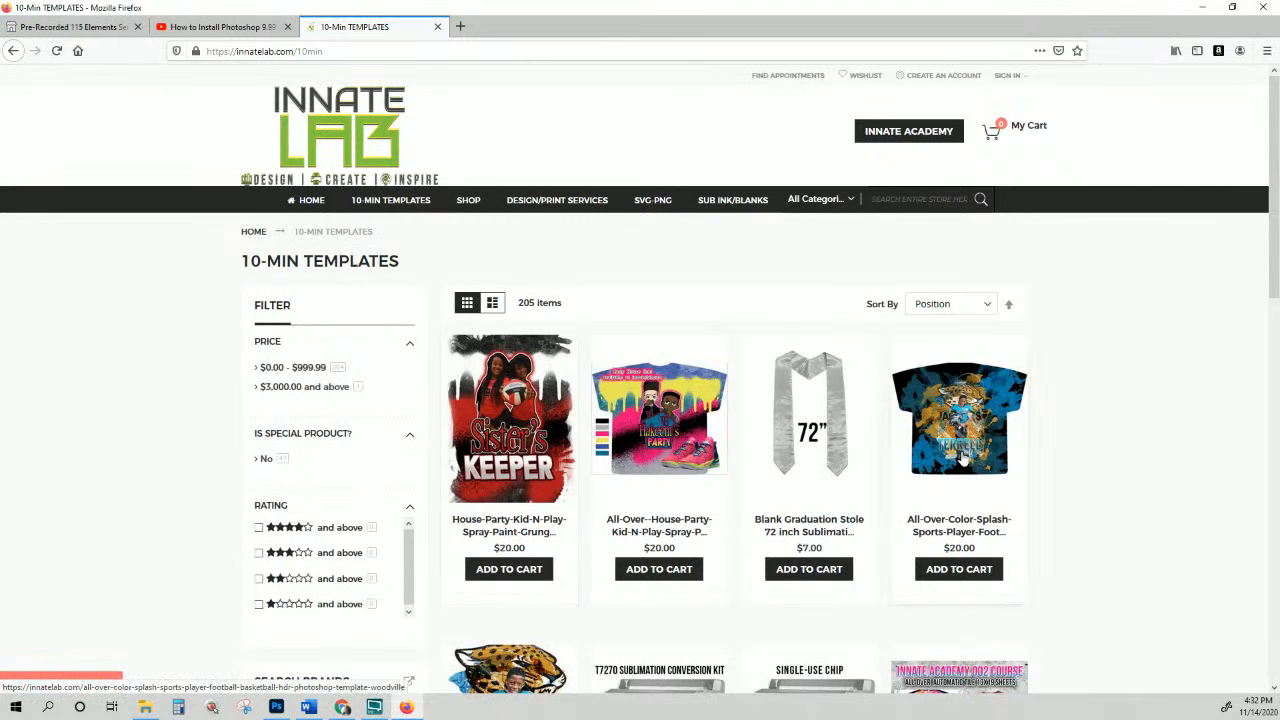
pyautogui.scroll(-1, 680, 420)
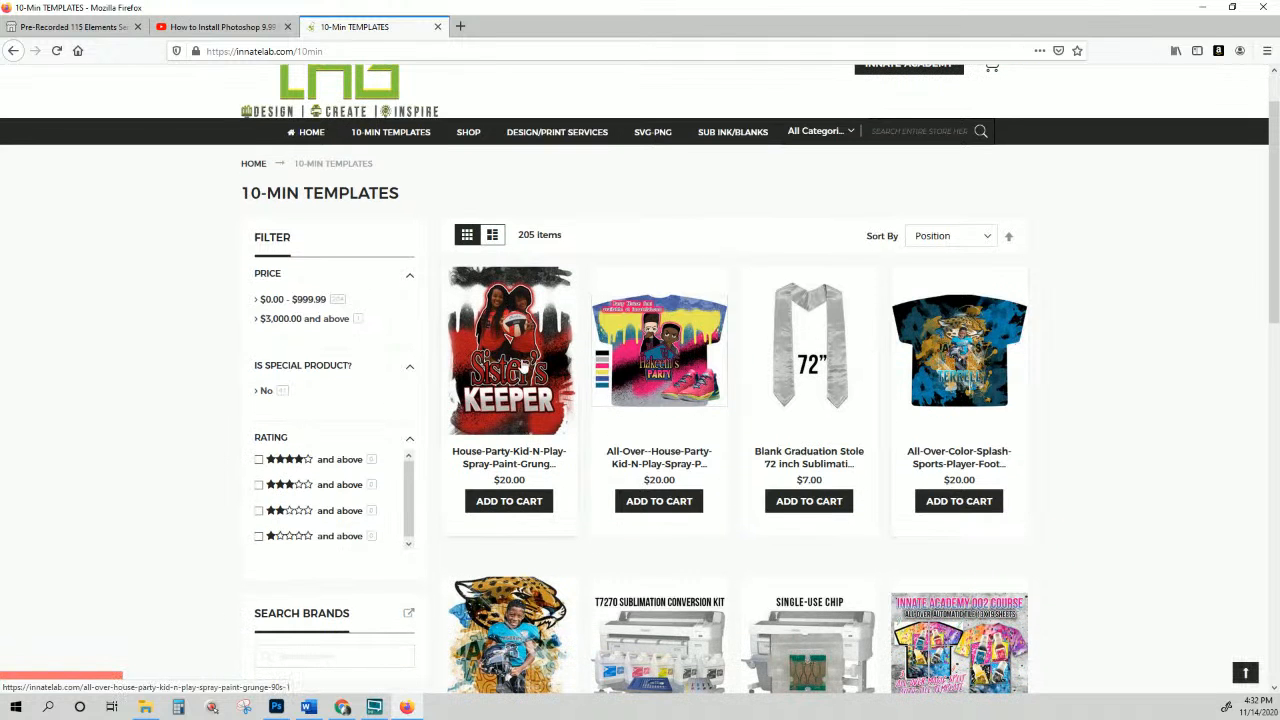
pyautogui.scroll(-1, 519, 368)
pyautogui.scroll(2, 580, 360)
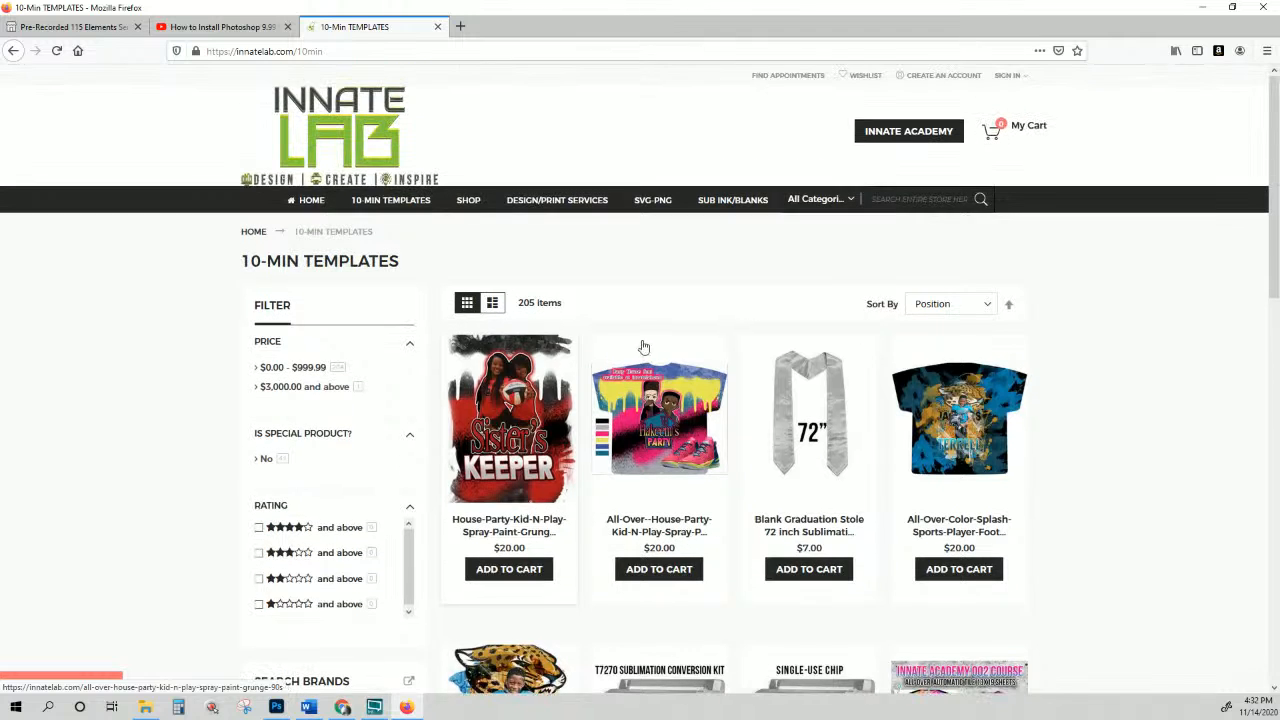
# Step: Open the SUB INK/BLANKS category and scroll through its 17 products
pyautogui.click(745, 207)
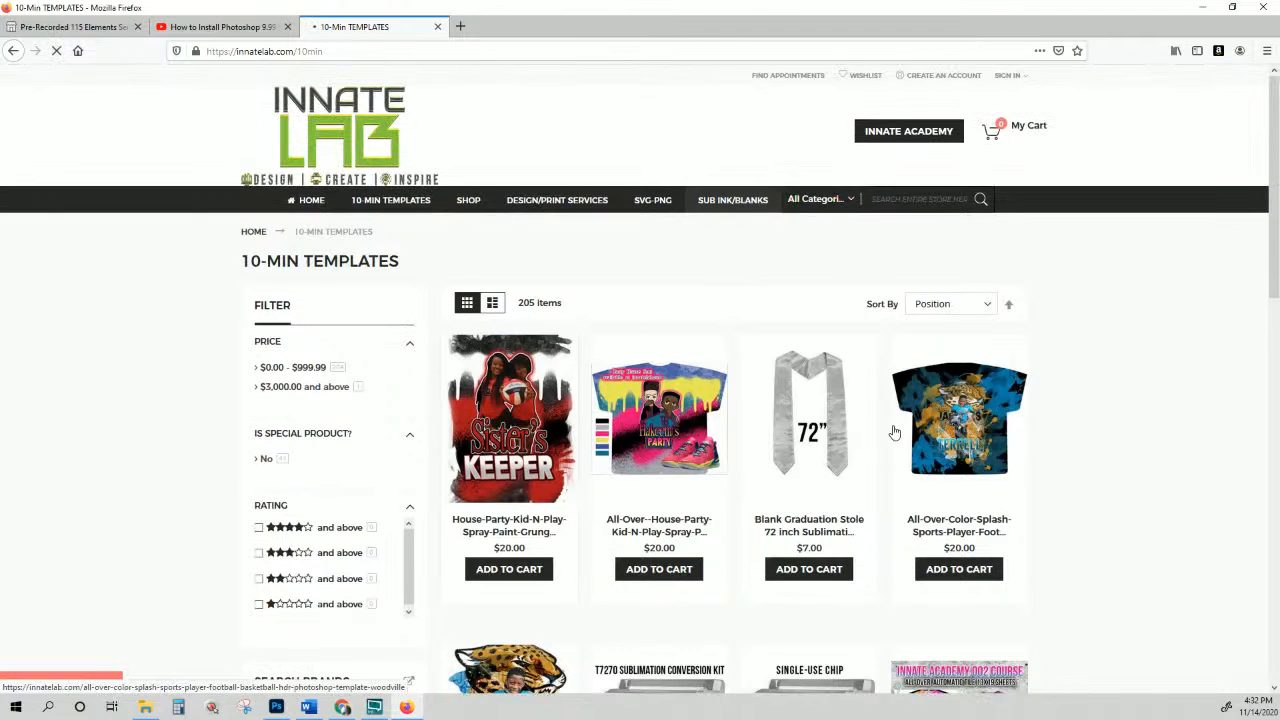
pyautogui.scroll(-4, 850, 430)
pyautogui.scroll(-5, 805, 422)
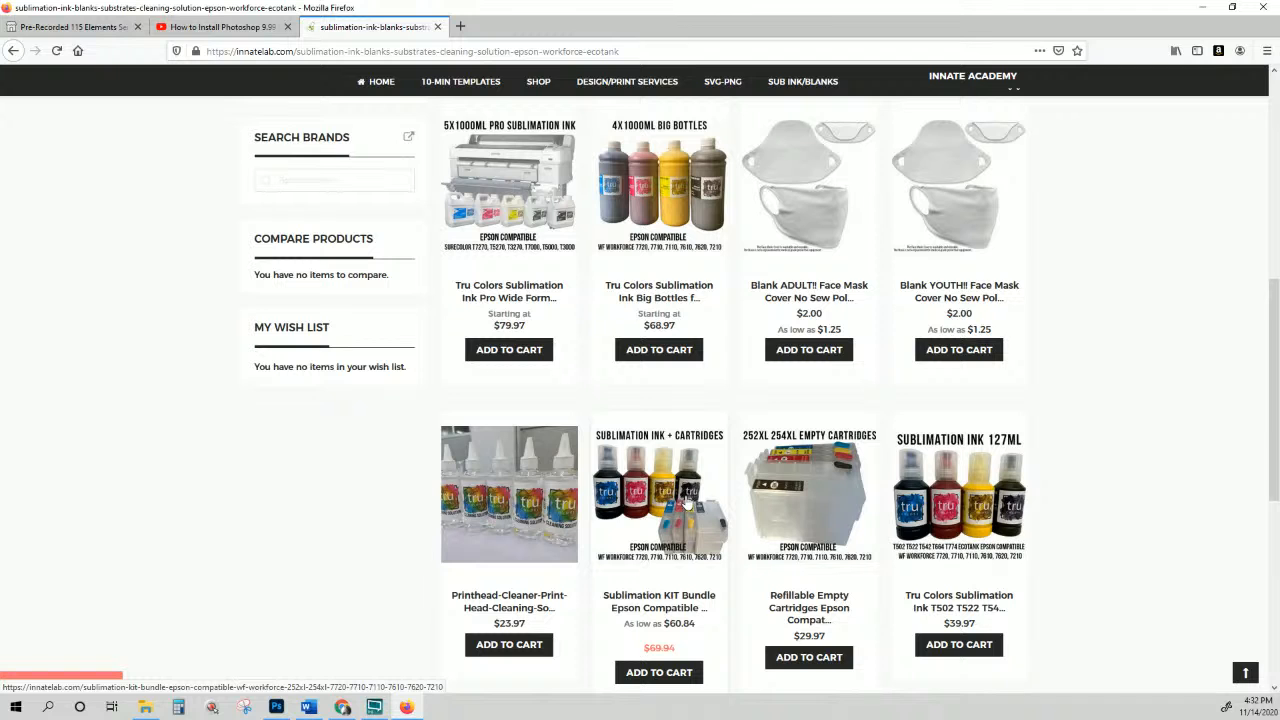
pyautogui.scroll(-2, 909, 520)
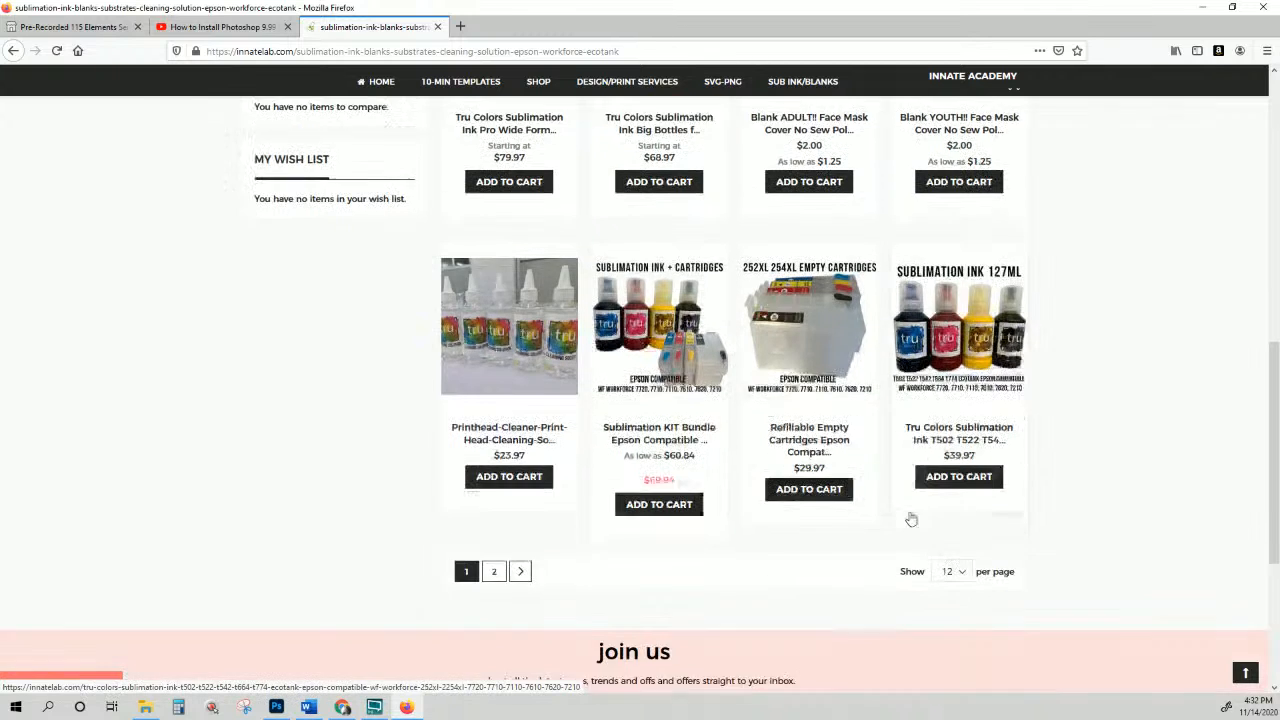
pyautogui.scroll(3, 911, 517)
pyautogui.scroll(5, 909, 517)
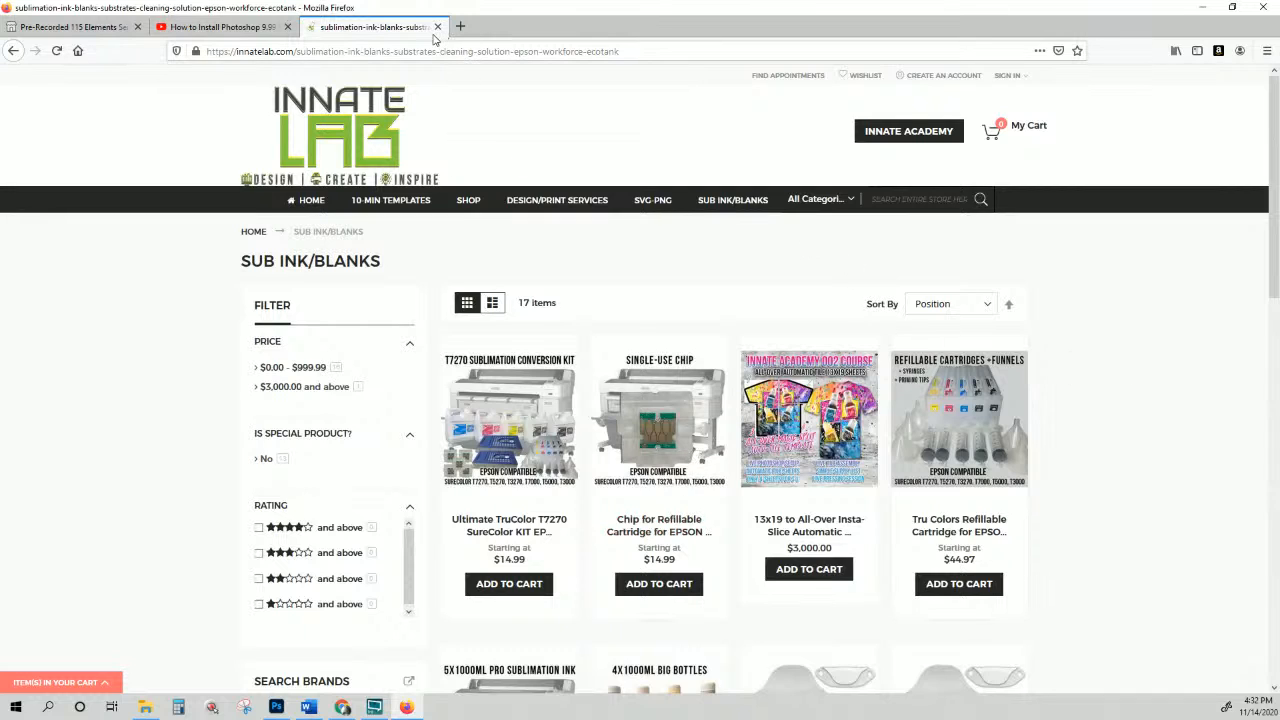
# Step: Open INNATE ACADEMY in a new tab and switch to its membership page
pyautogui.rightClick(906, 133)
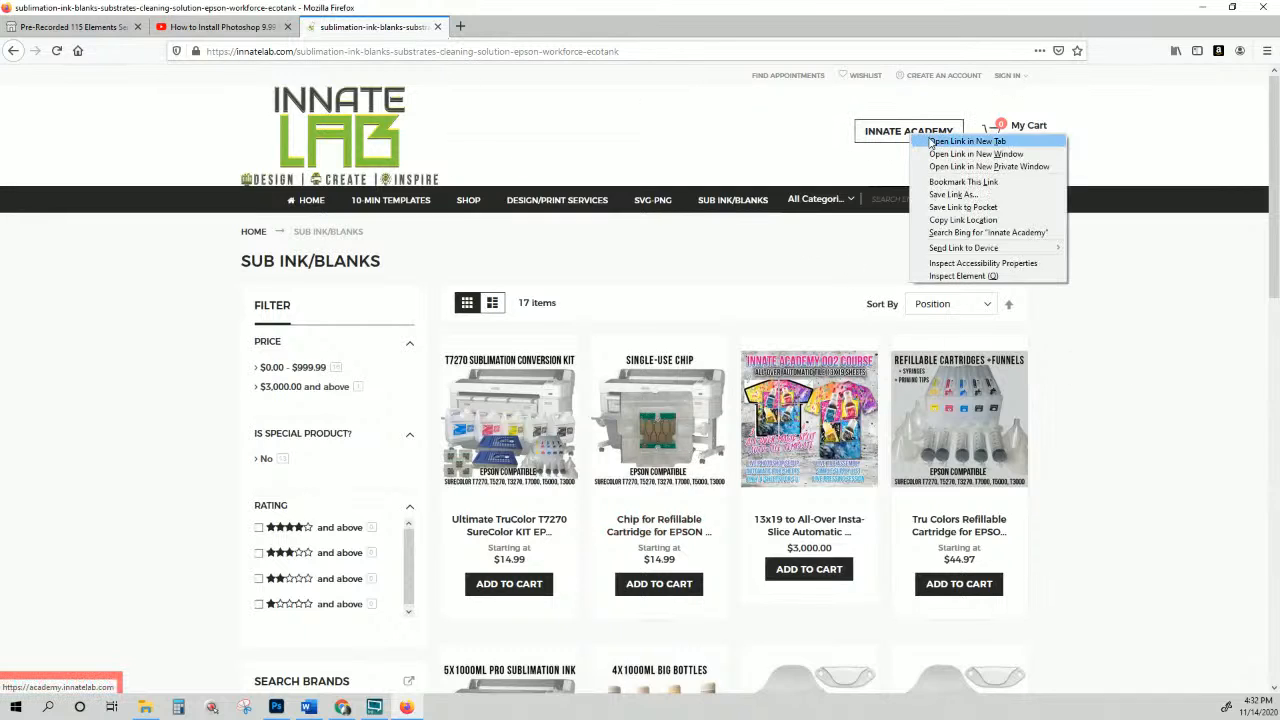
pyautogui.click(932, 139)
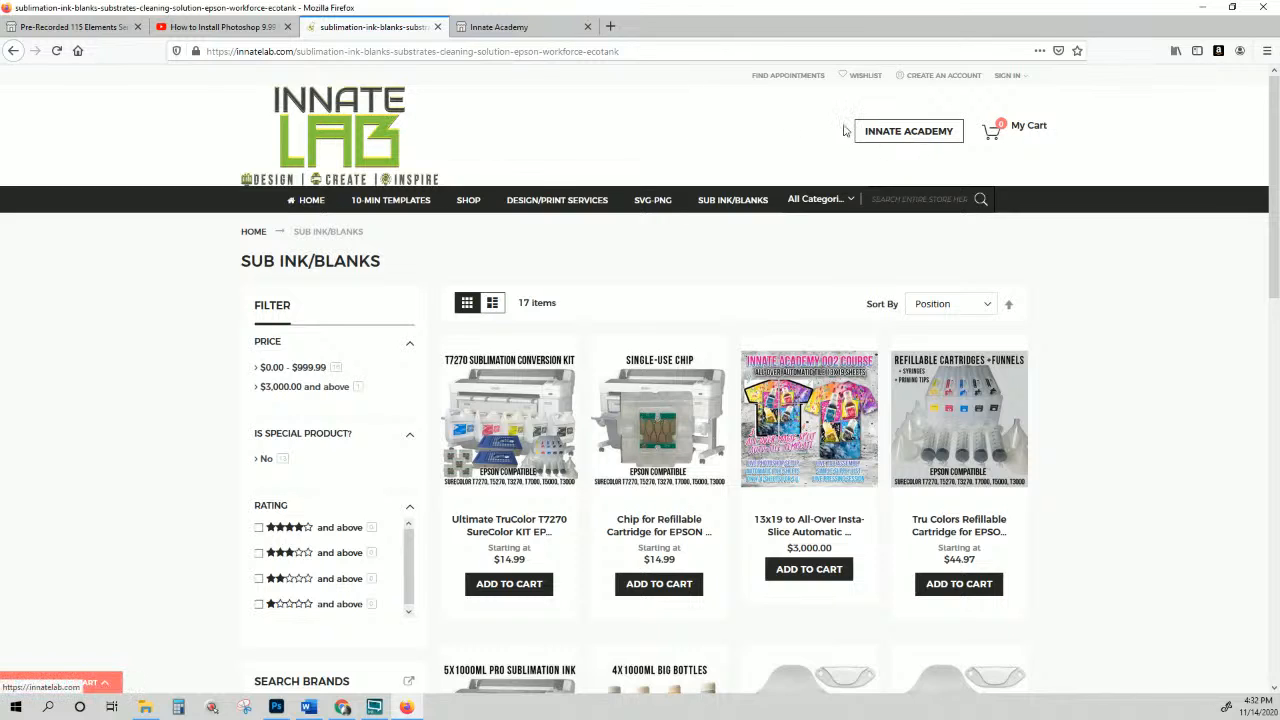
pyautogui.click(908, 133)
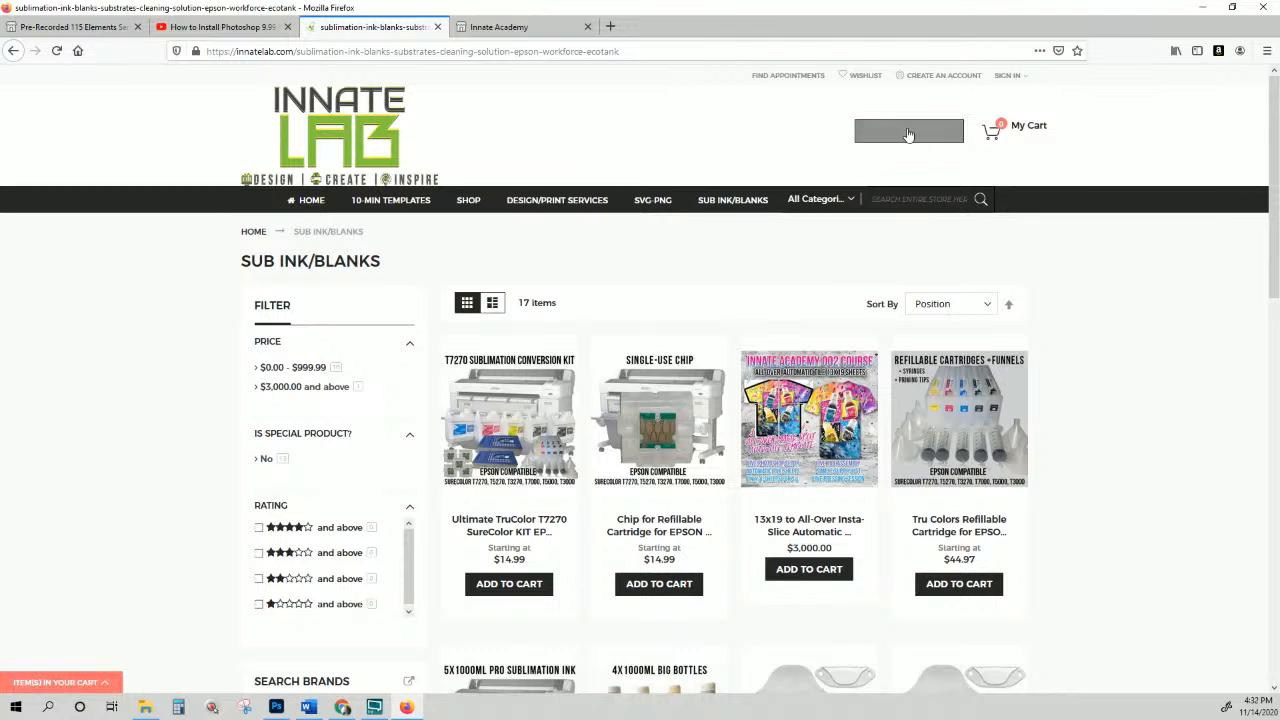
pyautogui.click(505, 27)
# Step: Close the membership page's chat panel and return to the SUB INK/BLANKS shop tab
pyautogui.scroll(-1, 926, 151)
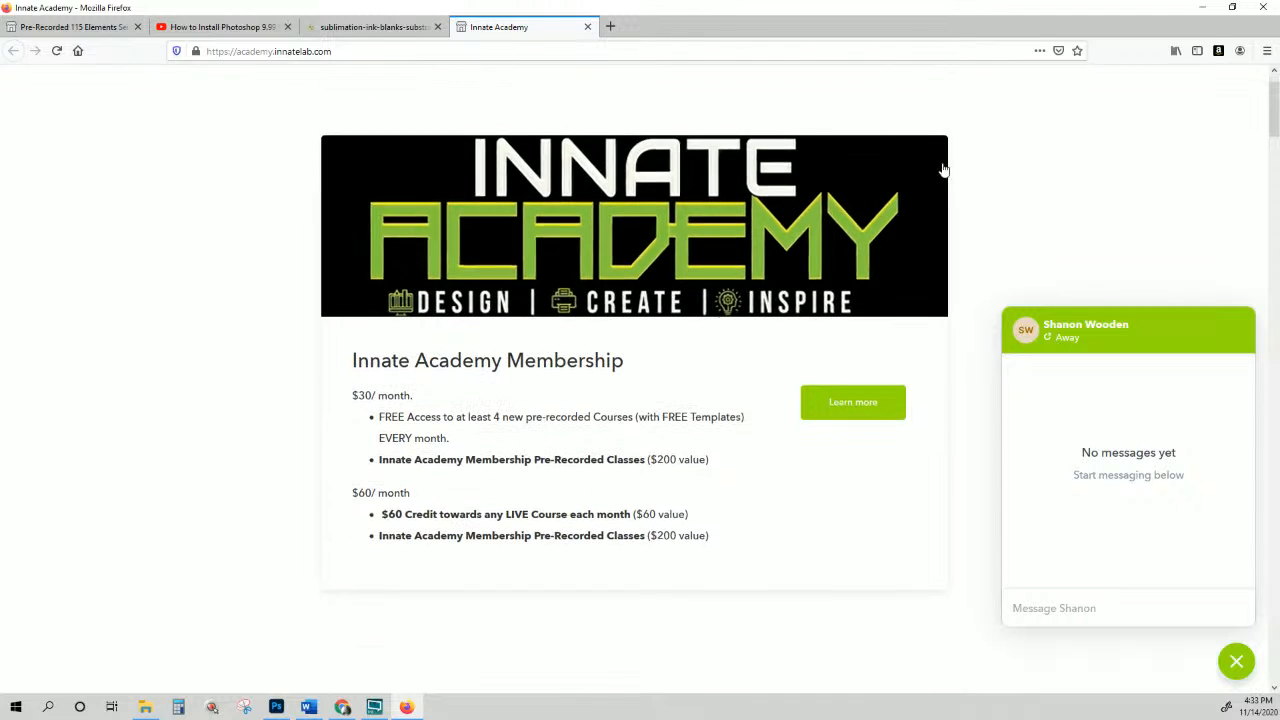
pyautogui.click(1244, 670)
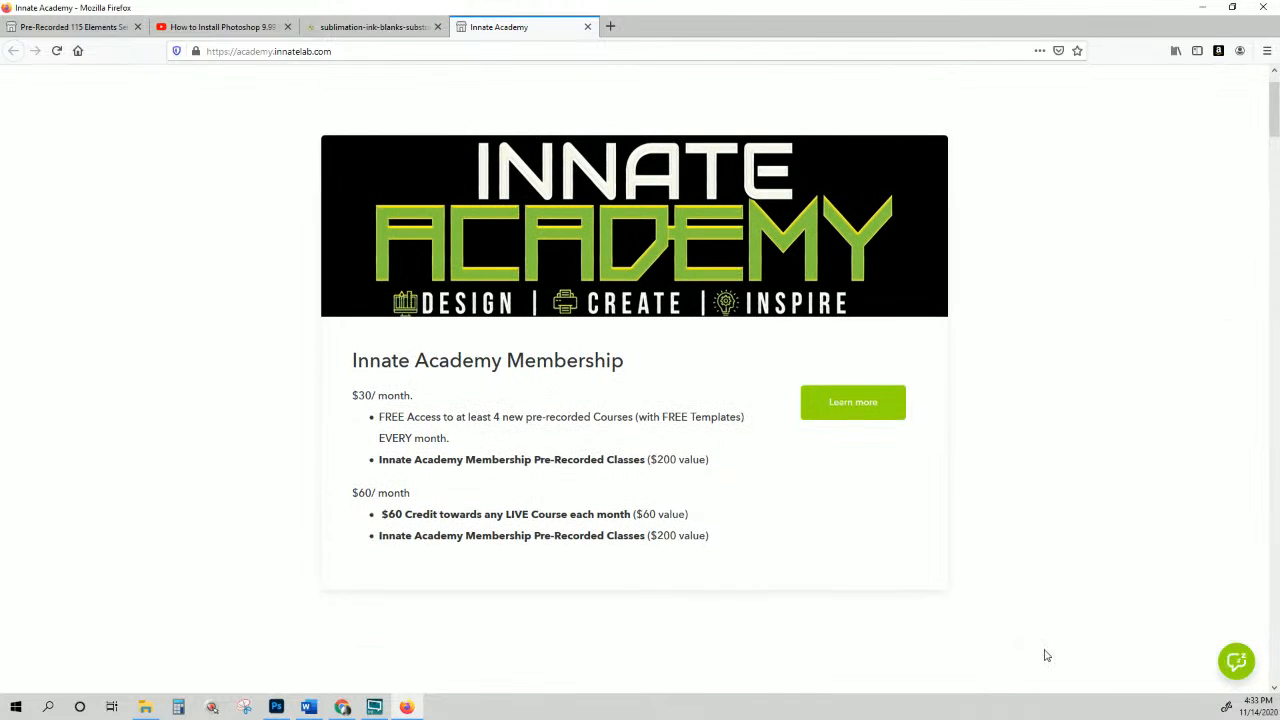
pyautogui.scroll(1, 772, 562)
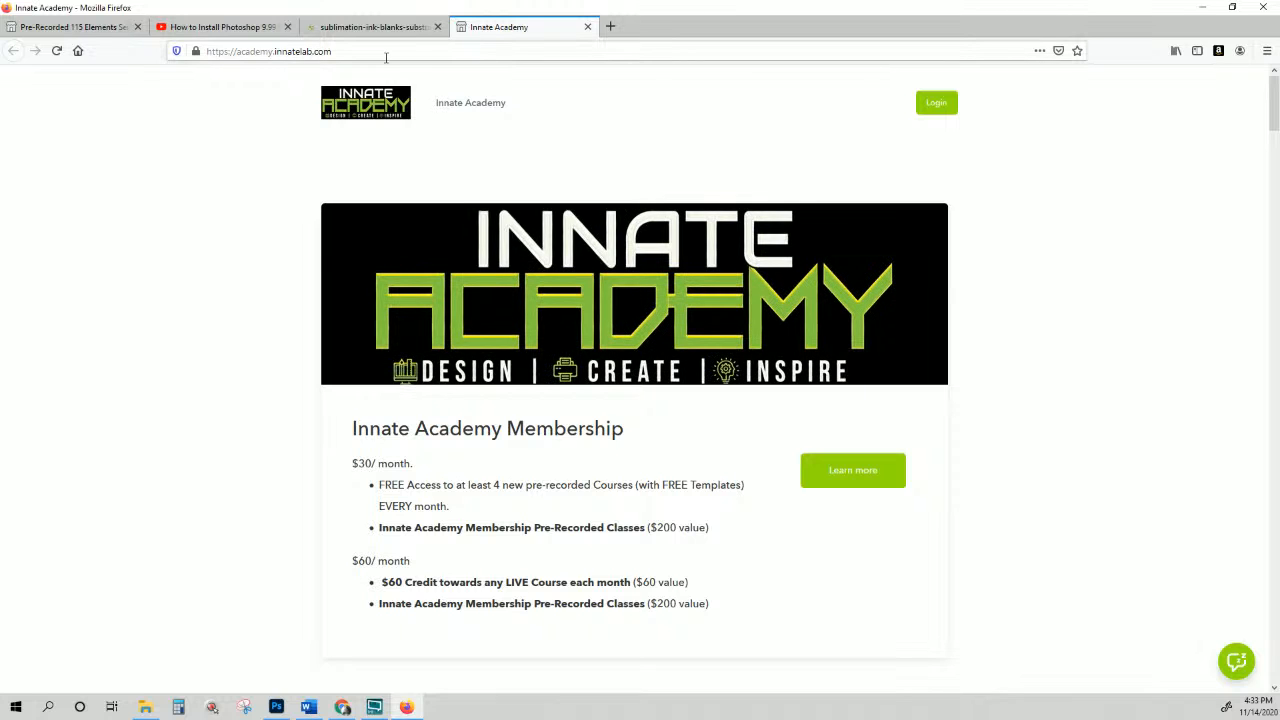
pyautogui.click(378, 30)
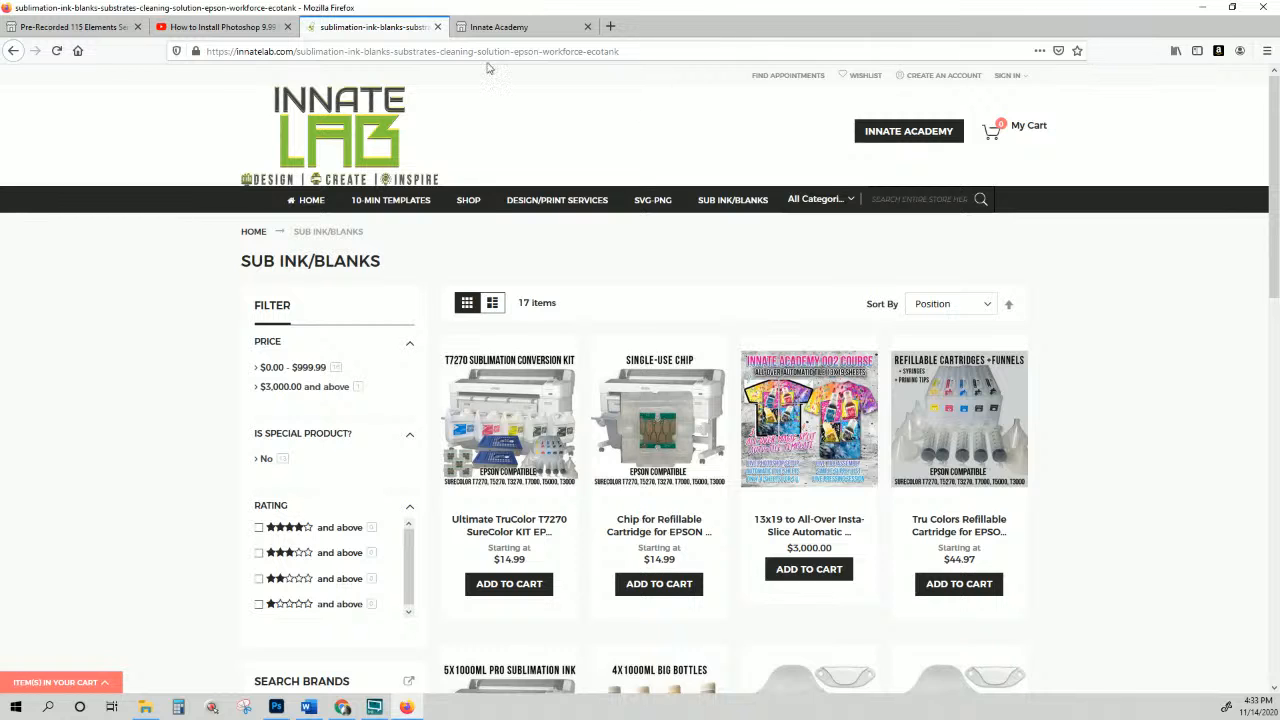
# Step: Switch to the Innate Academy tab showing the $30/month and $60/month plans
pyautogui.click(492, 30)
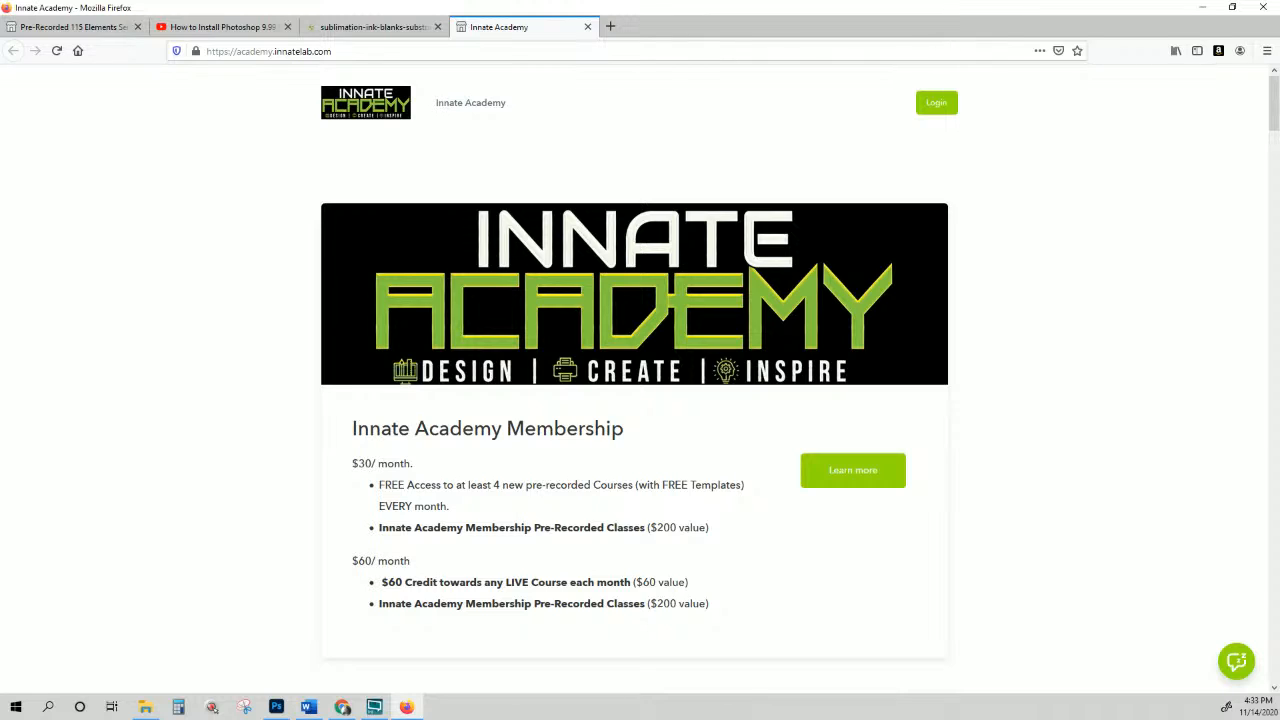
pyautogui.hotkey('alt', 'Tab')
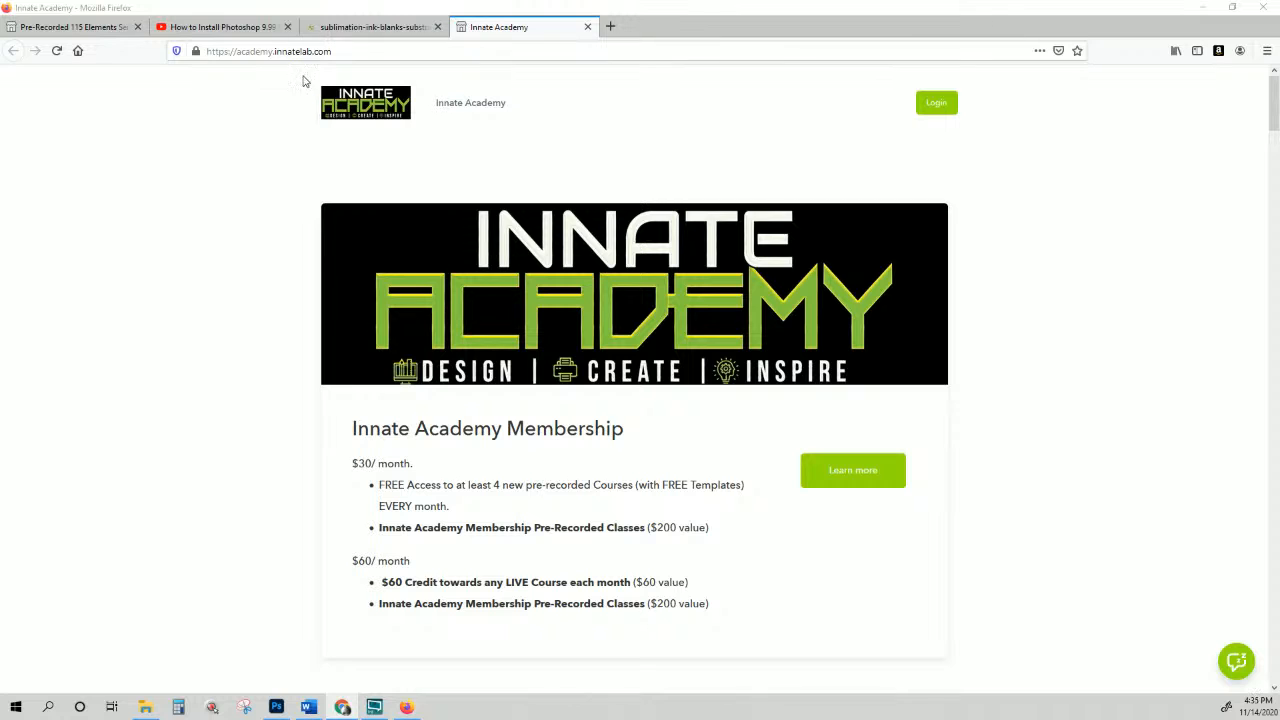
# Step: Replace the InnateLab channel search '9.99' with 're-size' and scroll the results
pyautogui.click(258, 32)
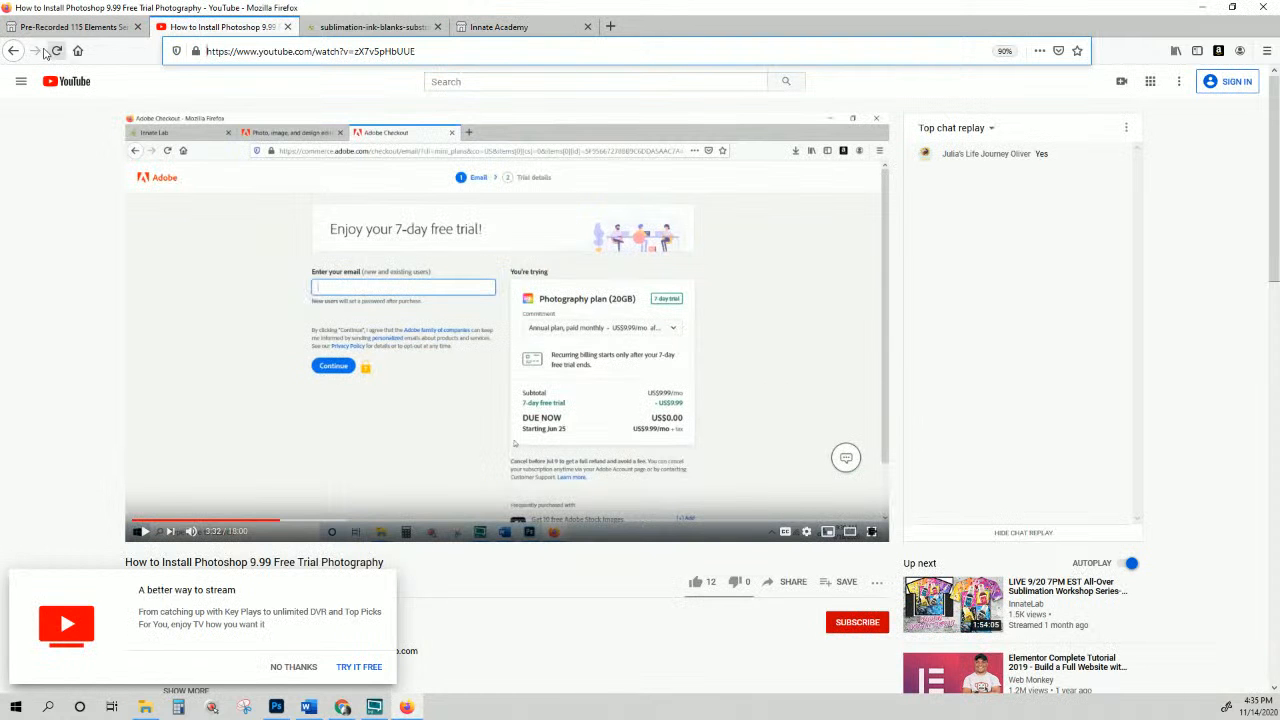
pyautogui.click(13, 50)
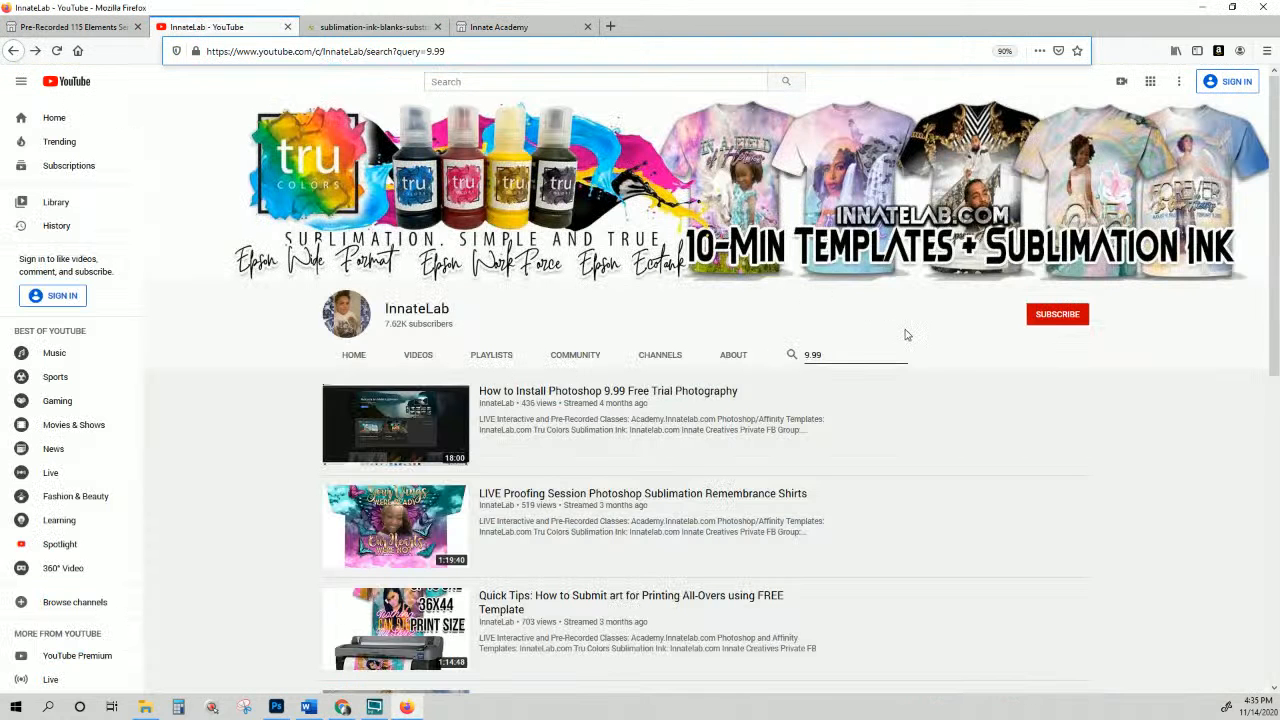
pyautogui.moveTo(840, 358); pyautogui.dragTo(737, 358)
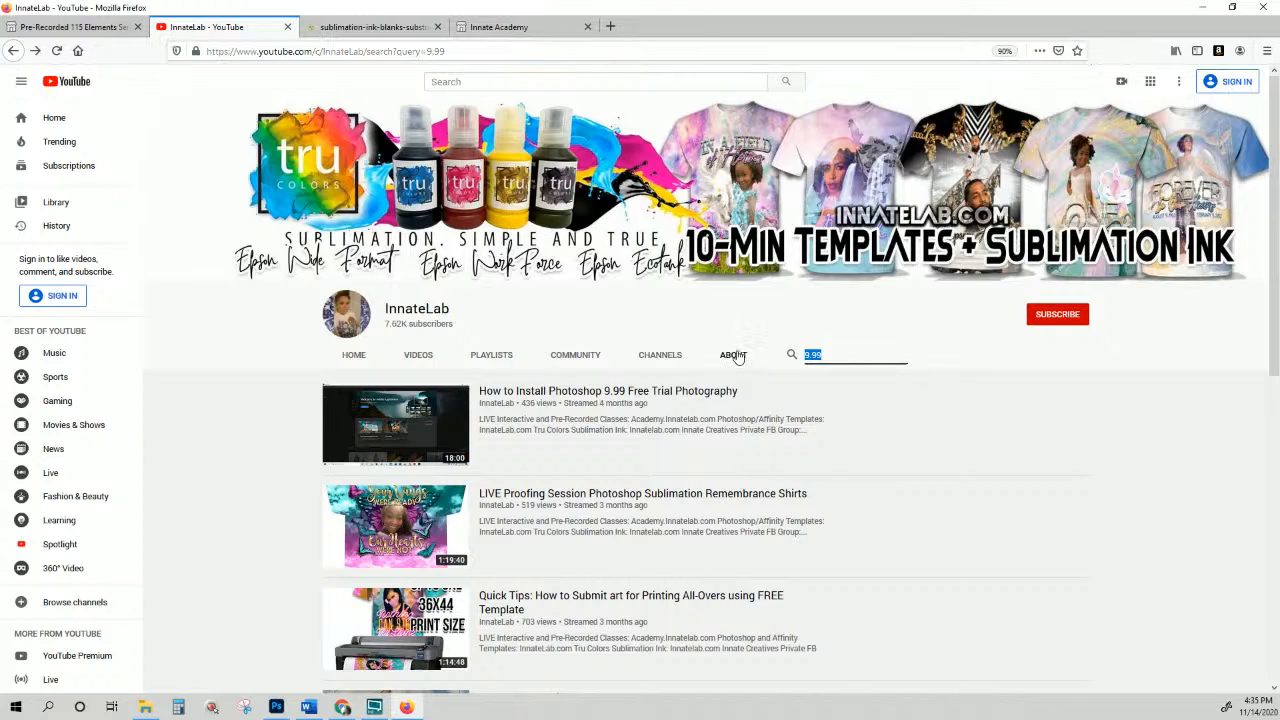
pyautogui.write('re-size')
pyautogui.press('Return')
pyautogui.scroll(-1, 735, 360)
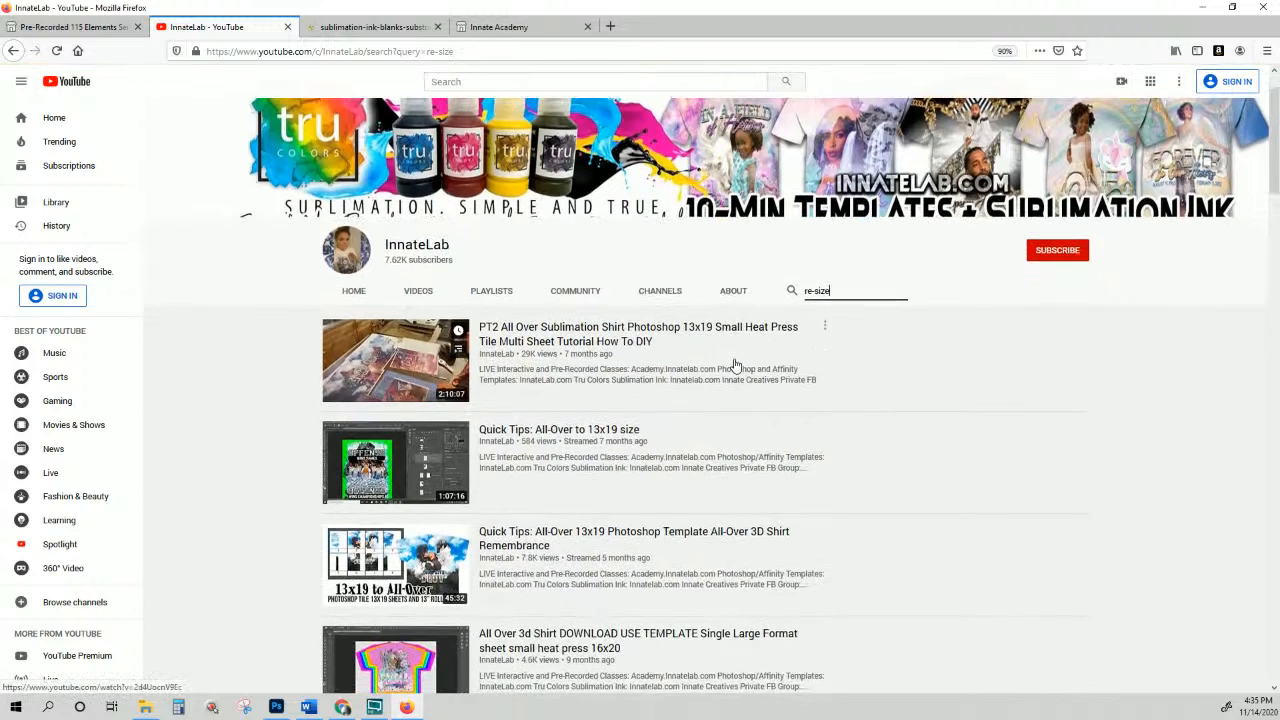
pyautogui.scroll(-4, 735, 365)
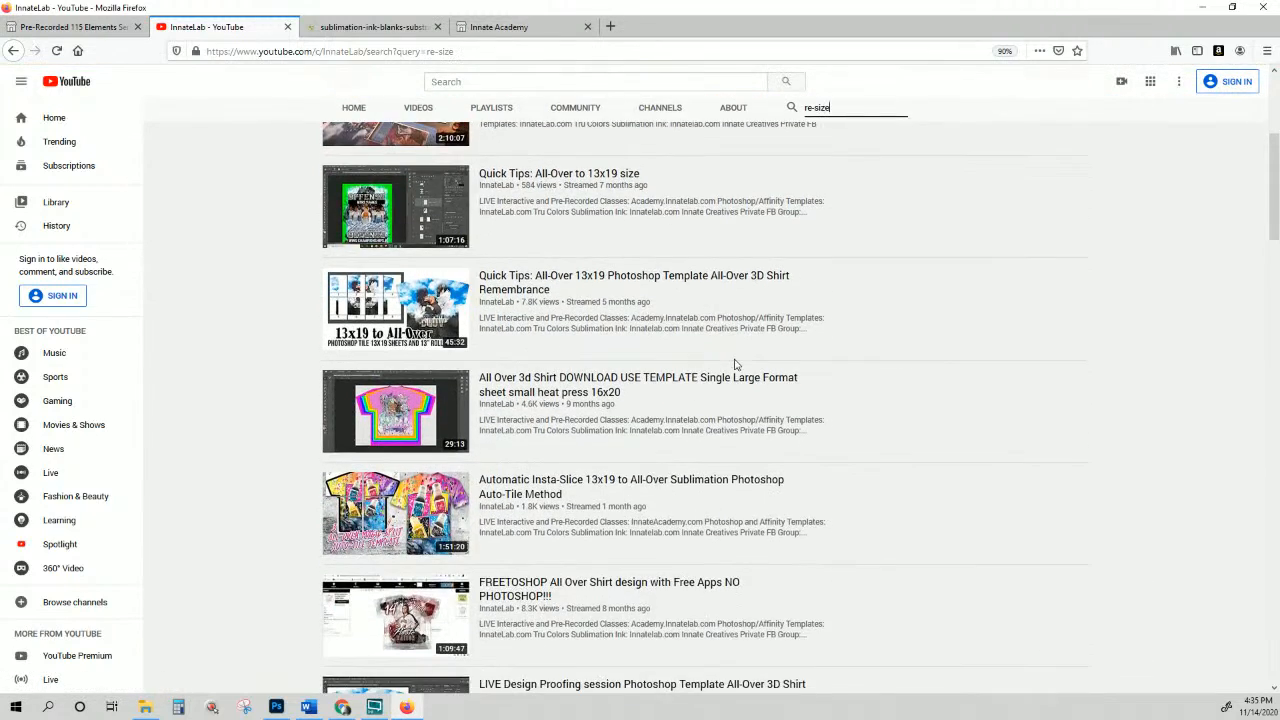
pyautogui.scroll(-6, 735, 365)
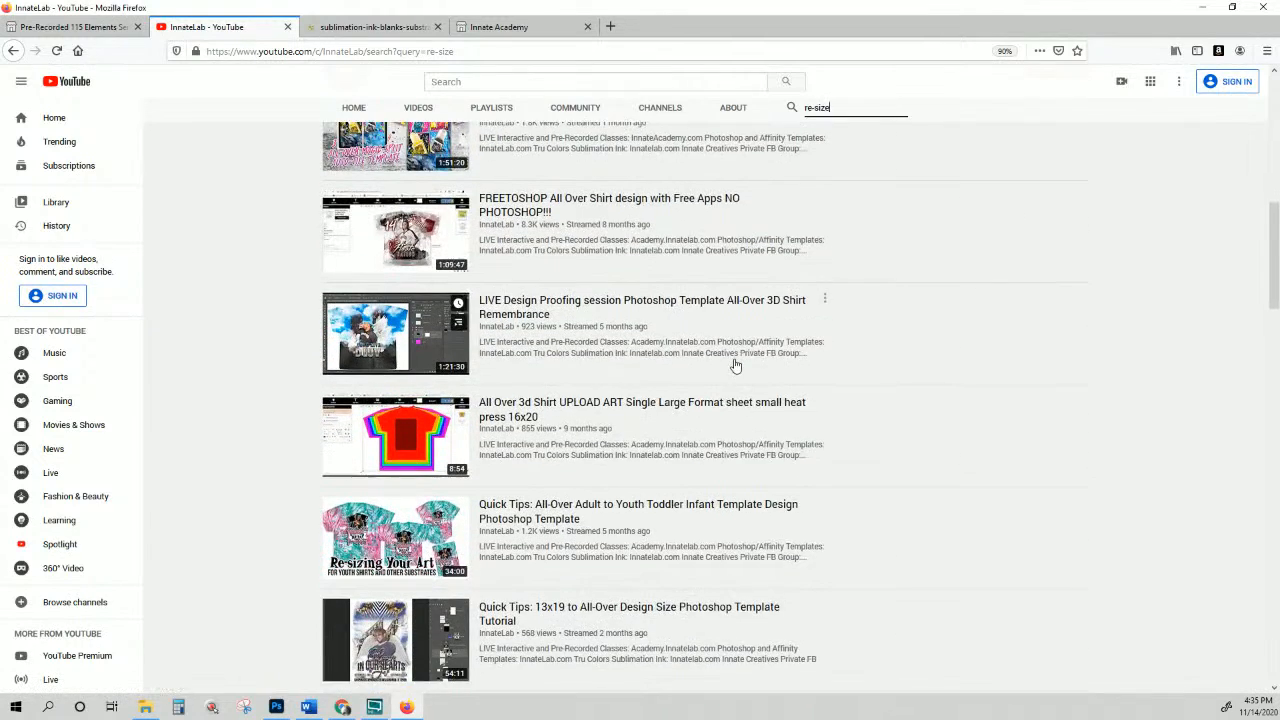
pyautogui.scroll(-1, 735, 365)
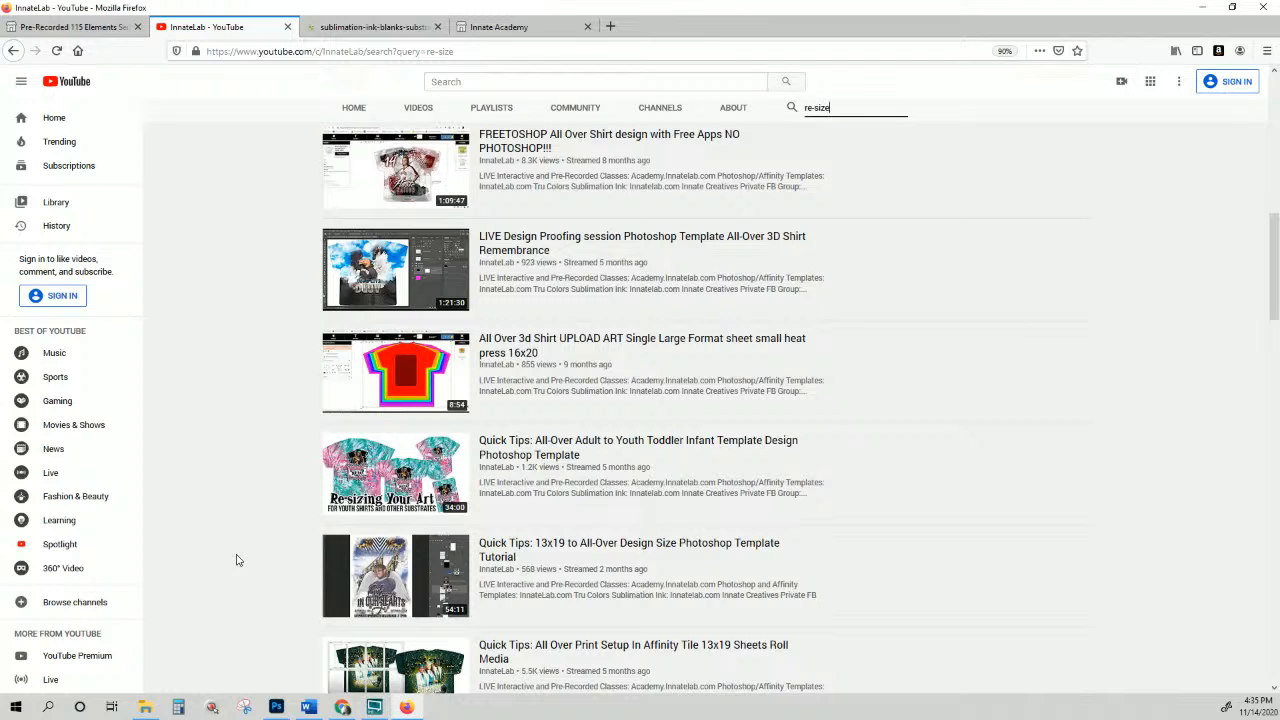
pyautogui.moveTo(377, 487)
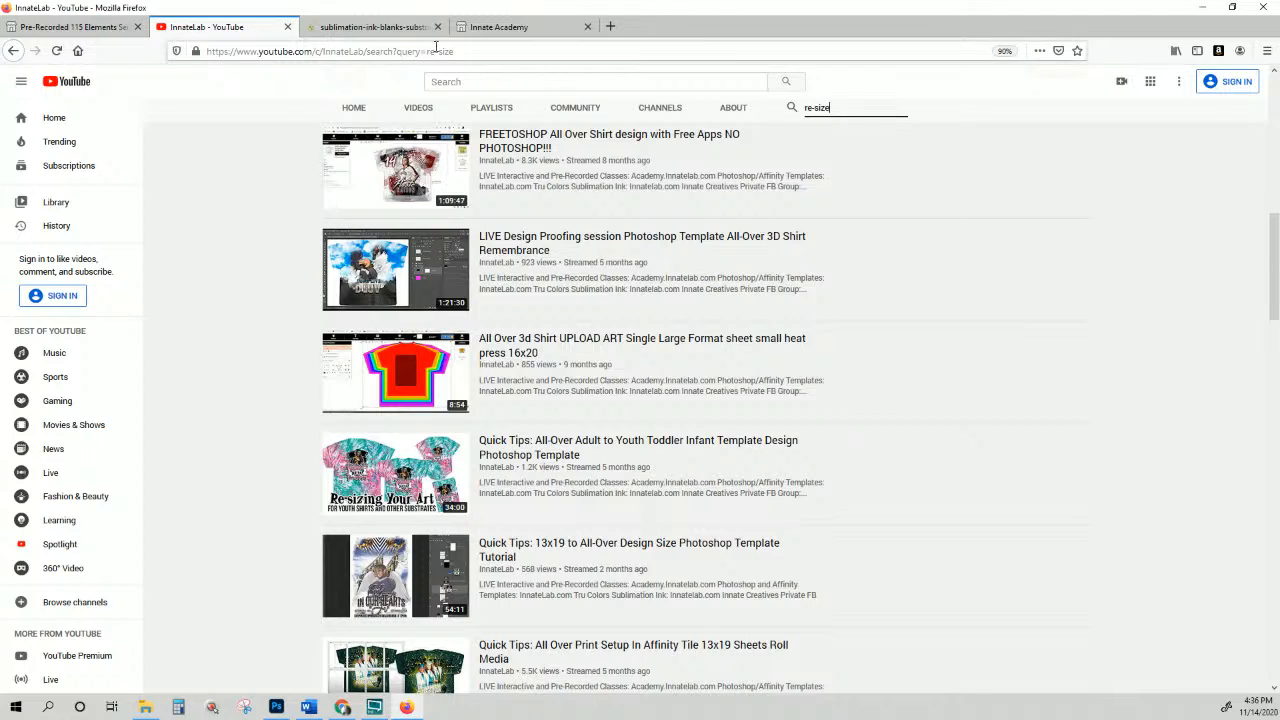
# Step: Back on the Innate Lab shop tab, open DESIGN/PRINT SERVICES with its 5 offerings
pyautogui.click(400, 28)
pyautogui.scroll(-7, 678, 280)
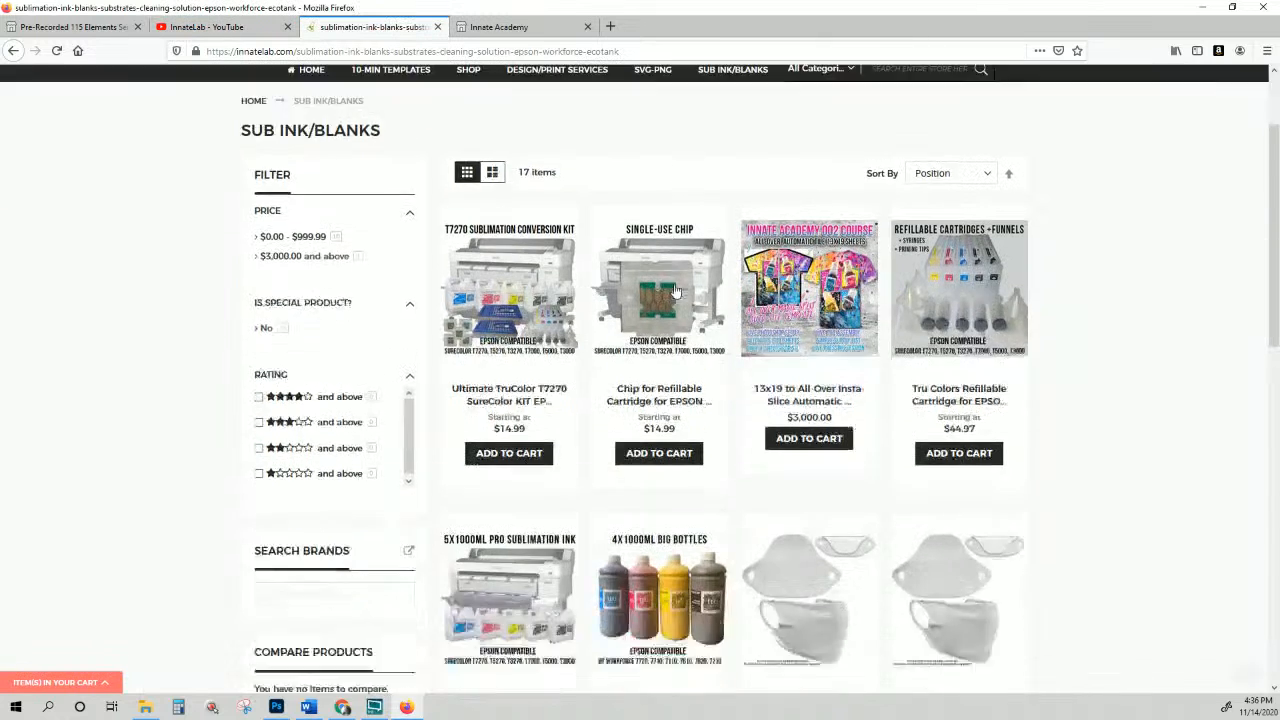
pyautogui.scroll(10, 660, 270)
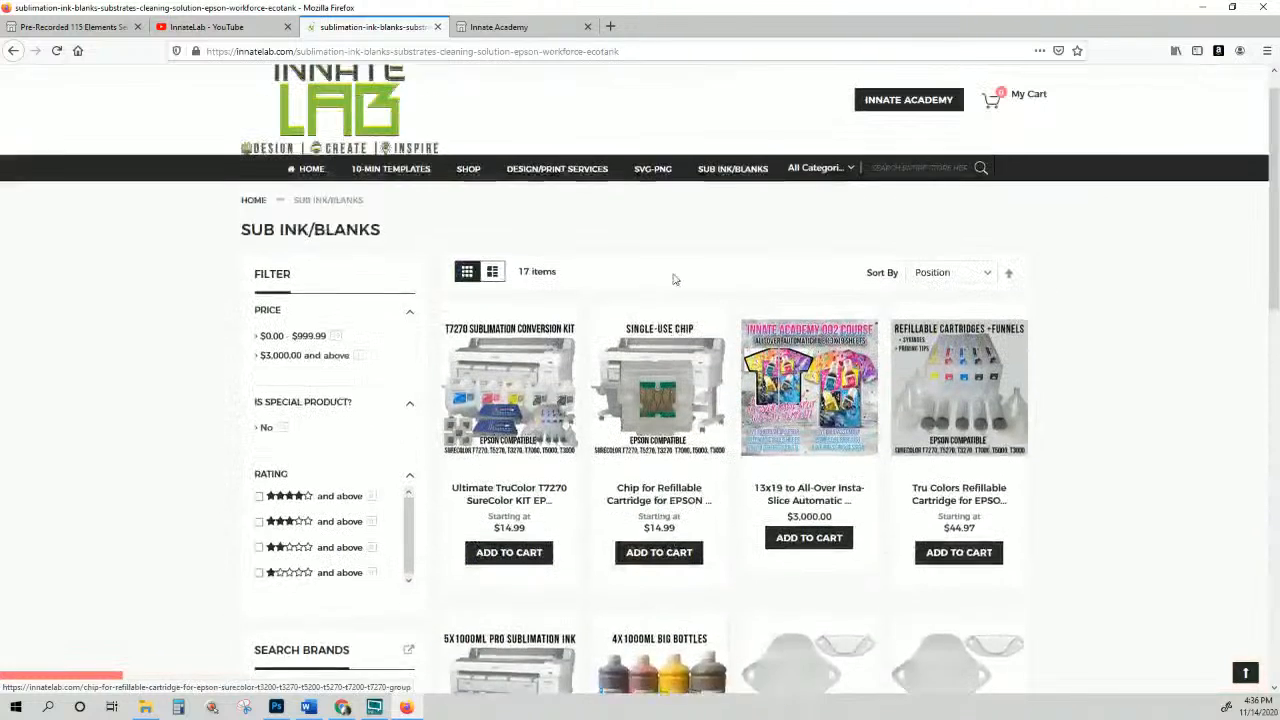
pyautogui.click(576, 208)
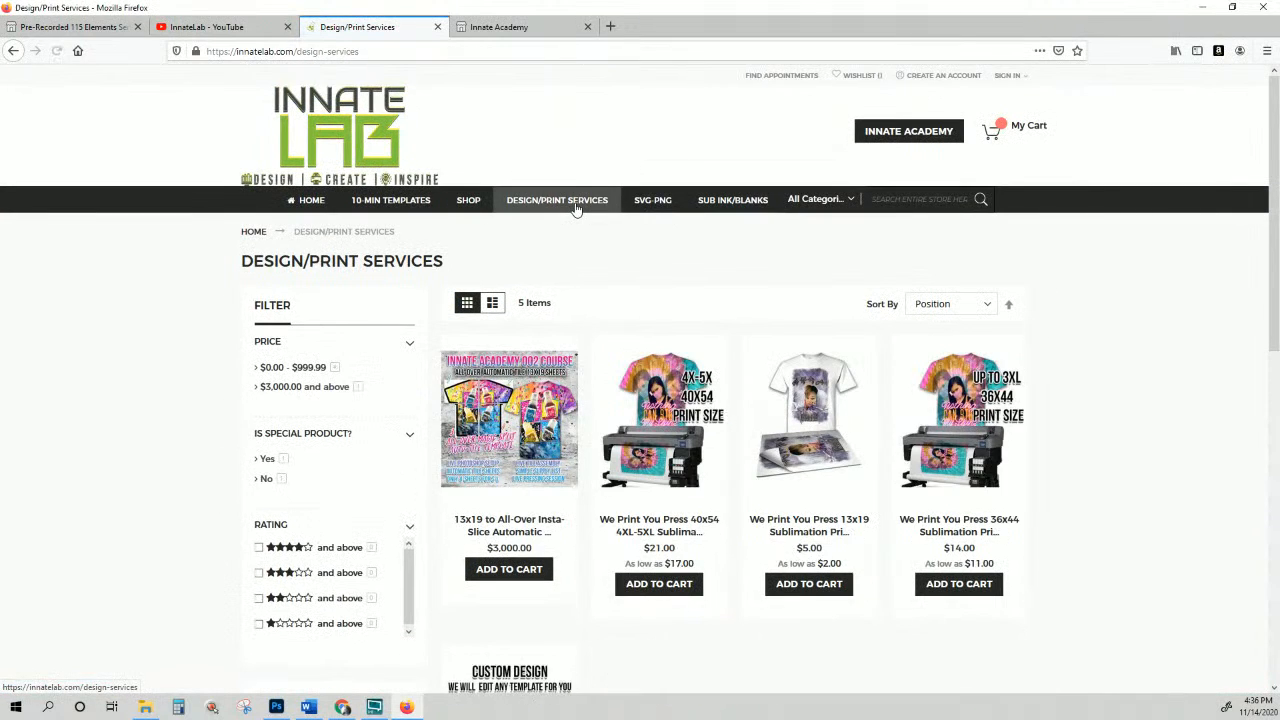
pyautogui.scroll(-3, 576, 208)
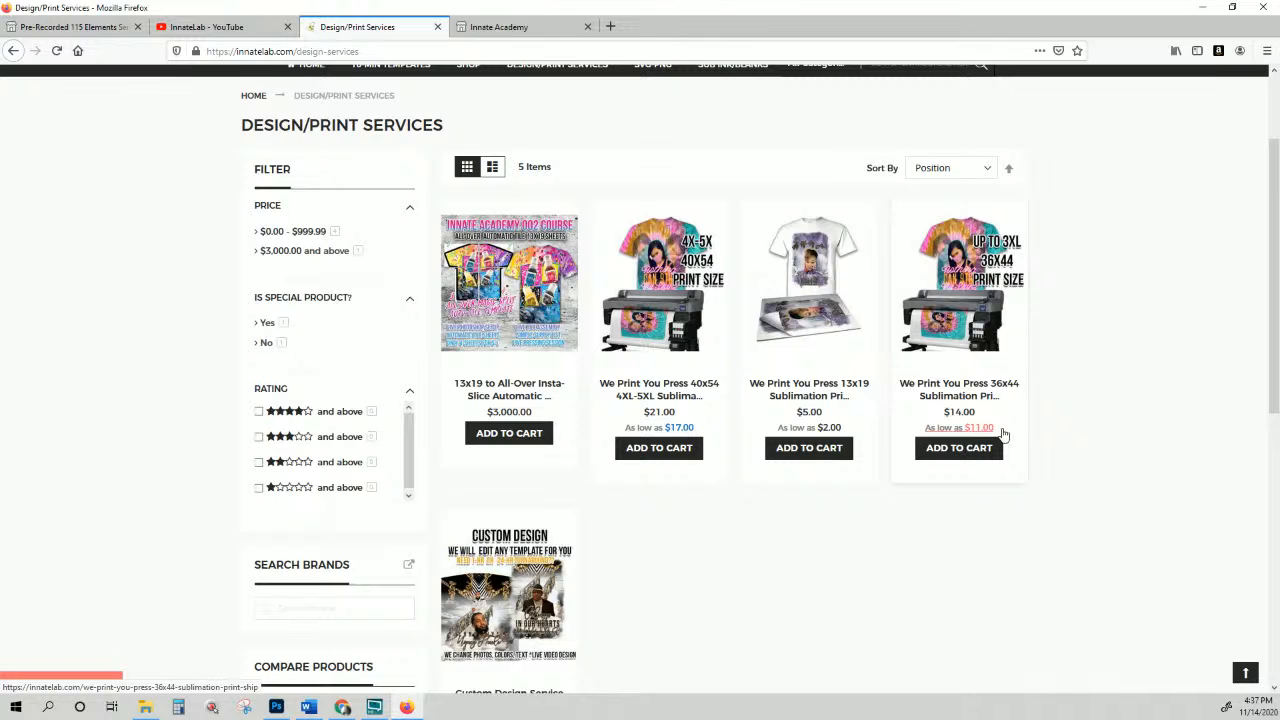
pyautogui.hotkey('alt', 'Tab')
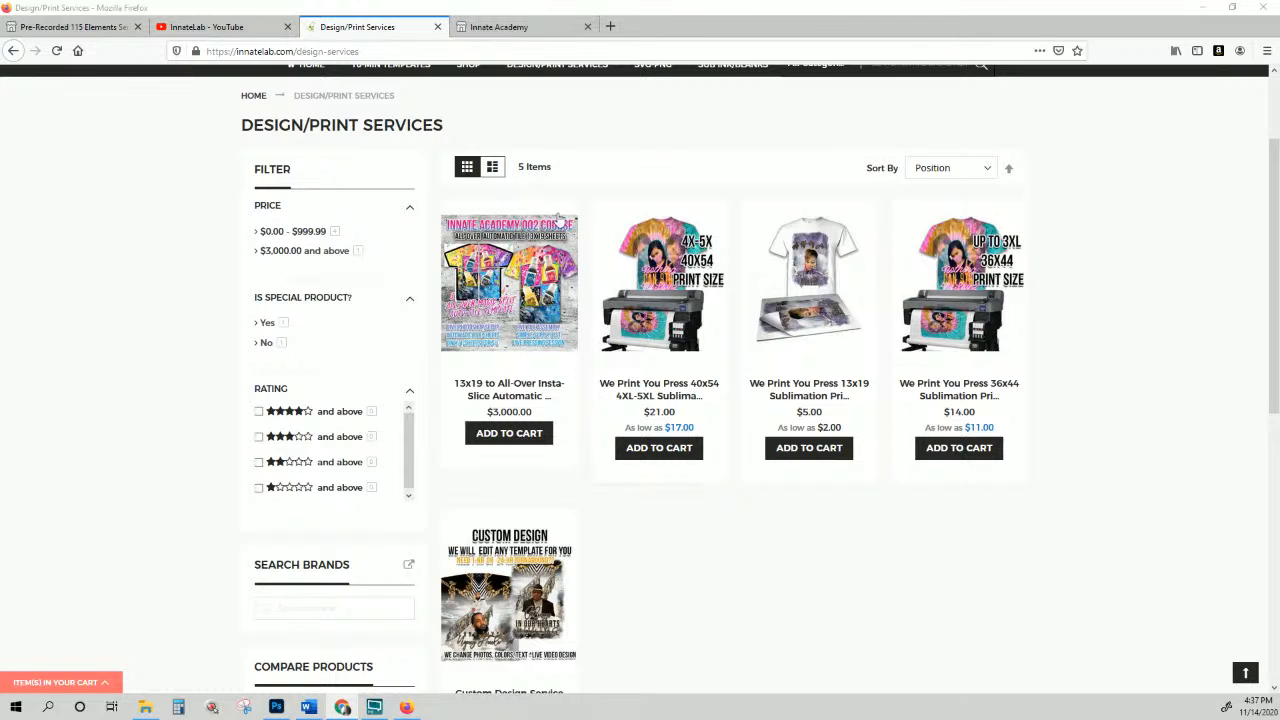
pyautogui.scroll(2, 547, 187)
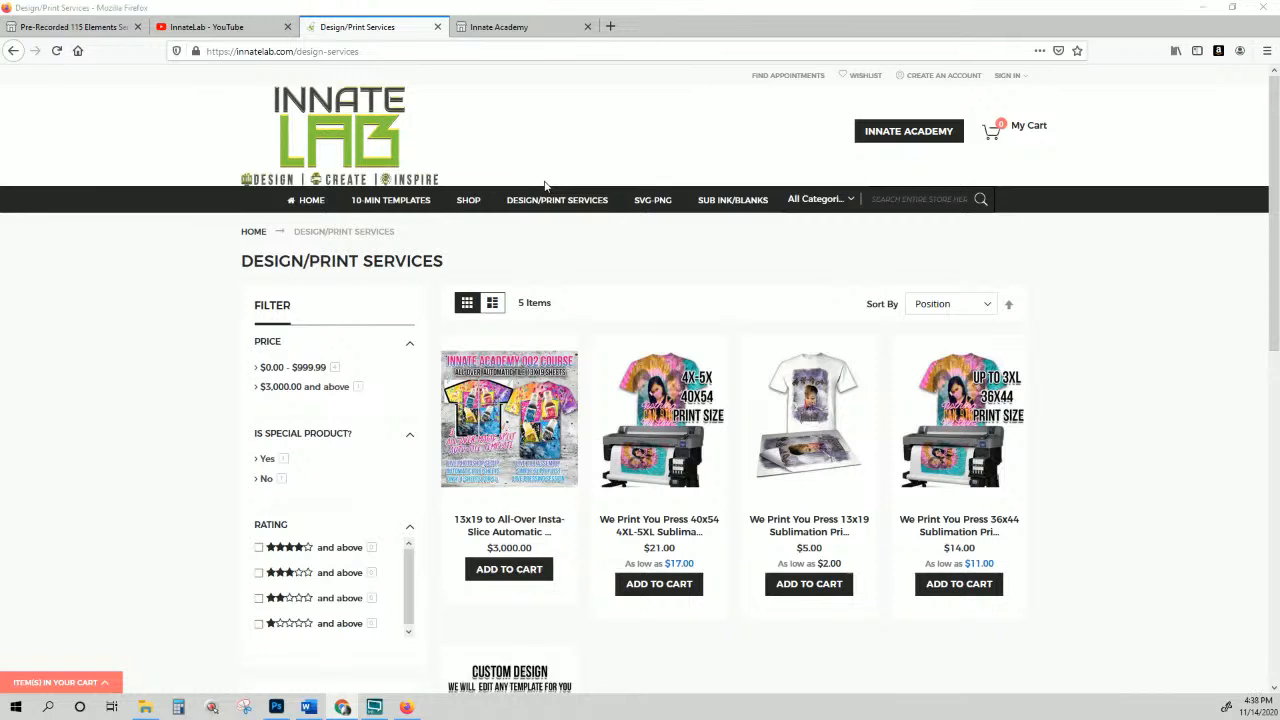
pyautogui.scroll(-3, 545, 187)
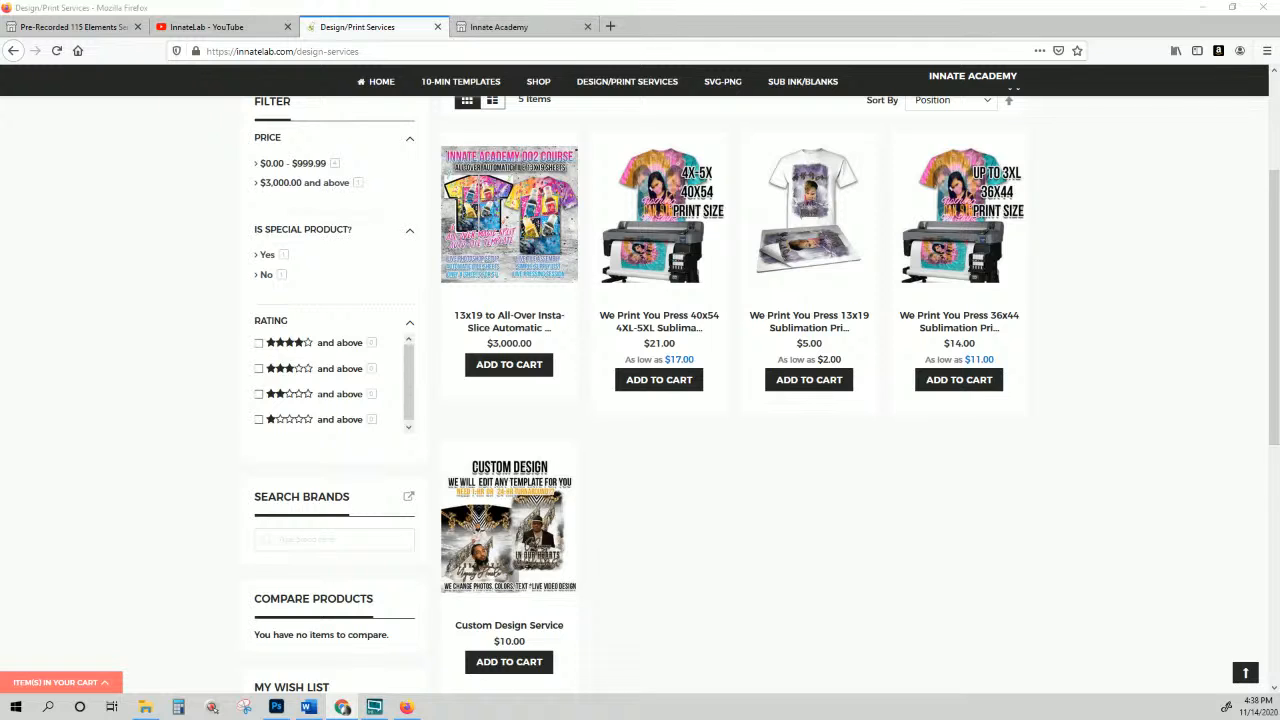
pyautogui.scroll(4, 640, 357)
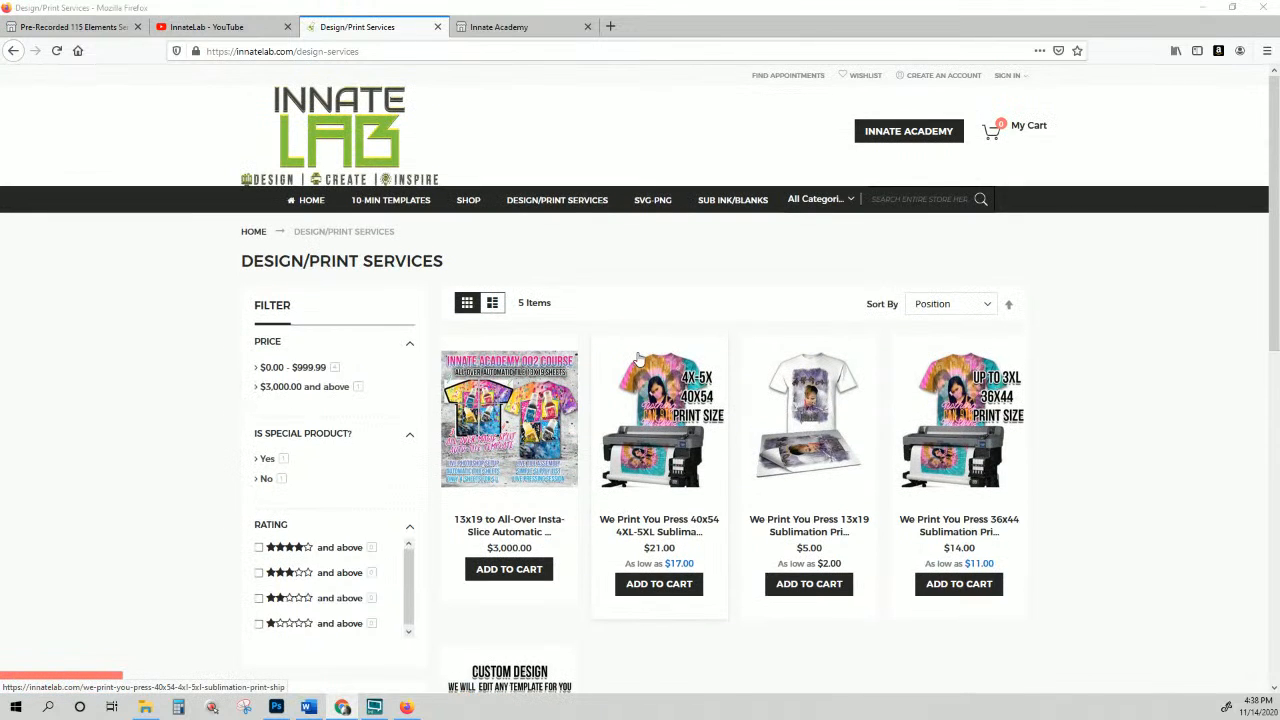